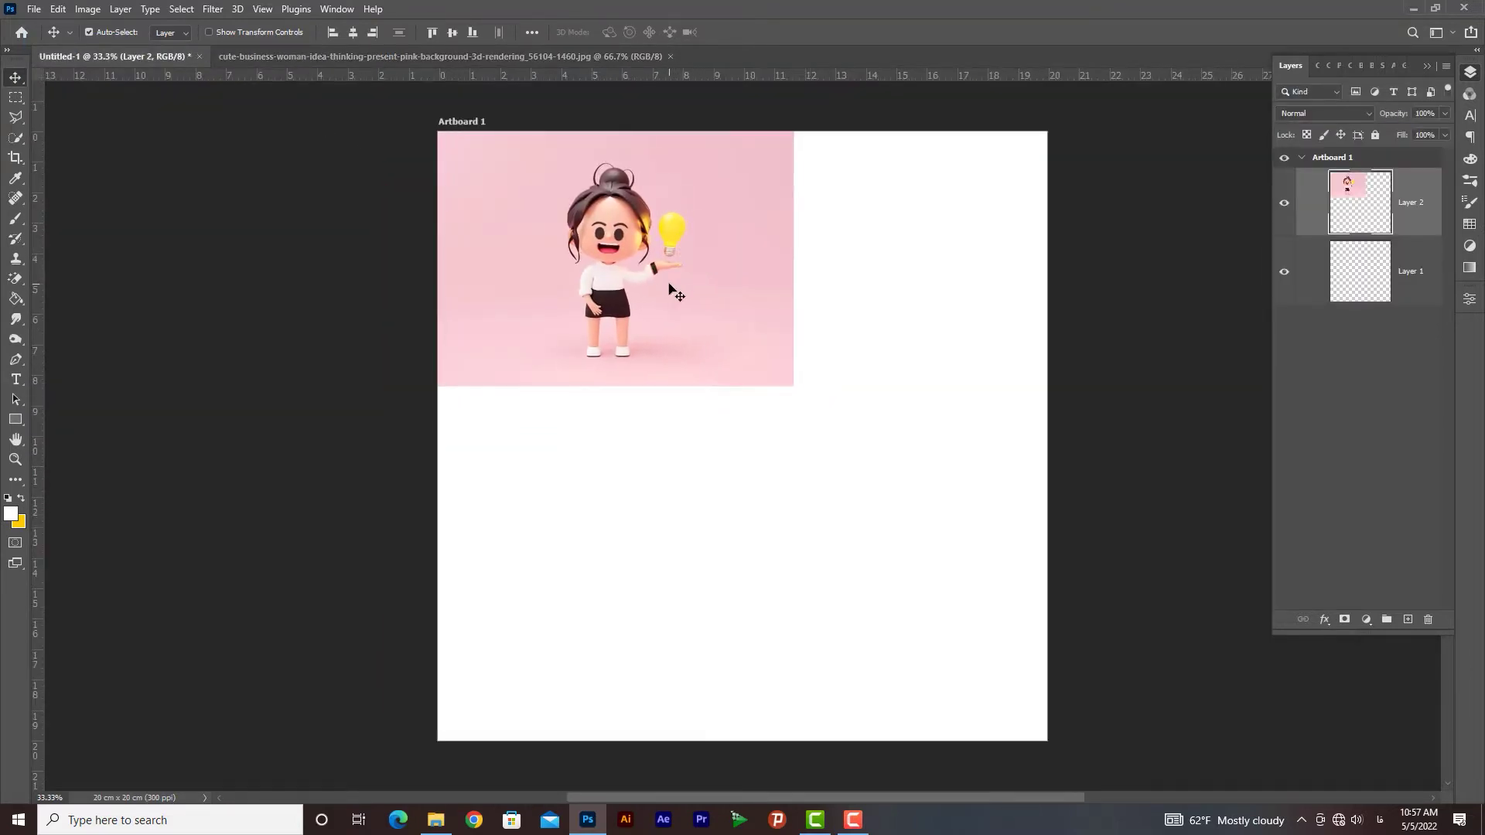
# Step: Scale the pasted character image up proportionally to span the full width of the artboard
pyautogui.hotkey('ctrl', 't')
pyautogui.moveTo(793, 385); pyautogui.dragTo(1049, 567)
pyautogui.press('Return')
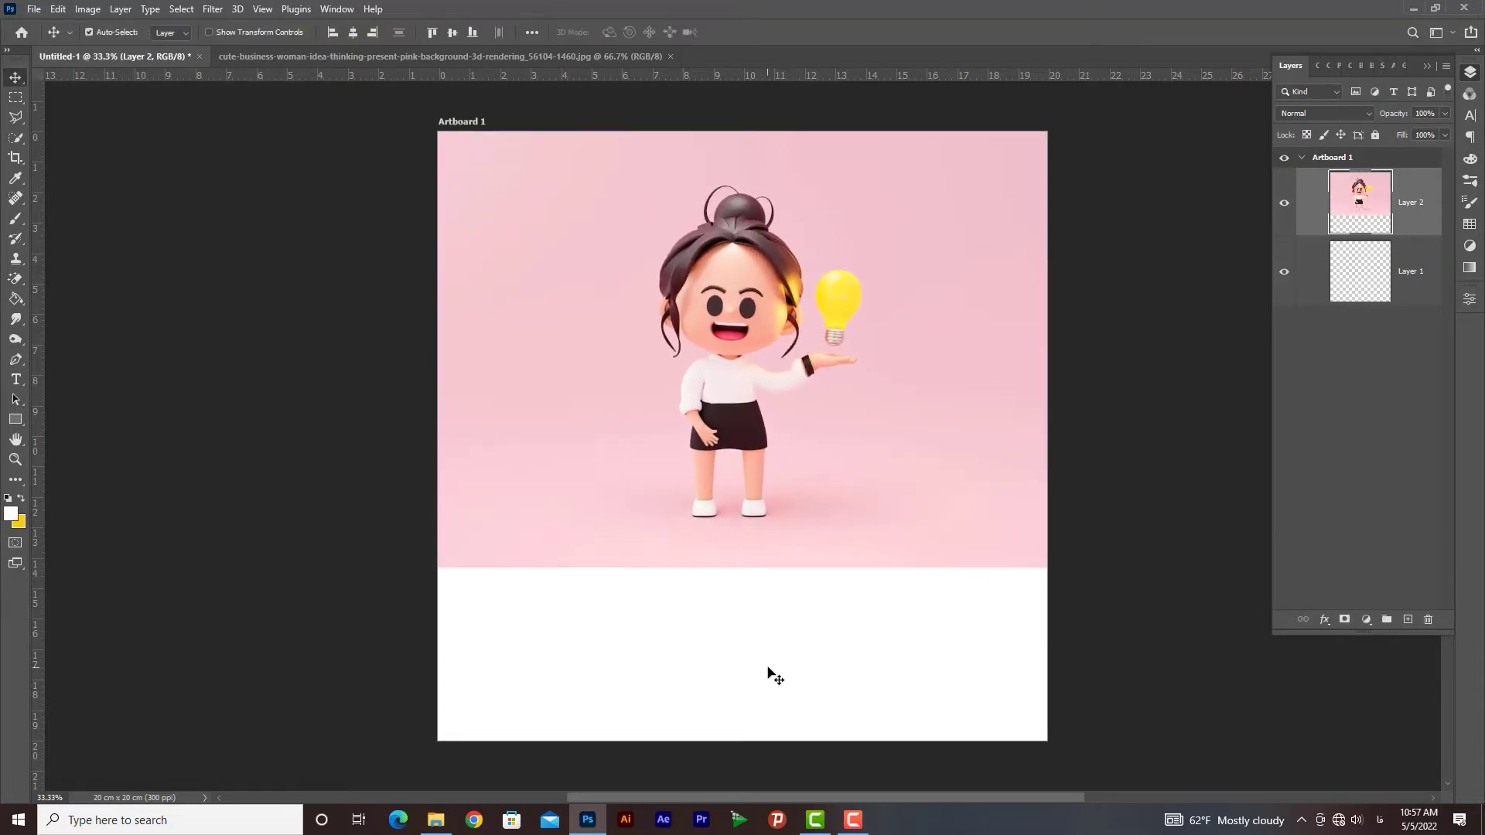
# Step: Crop the empty area below the image off the artboard, leaving it about 14.3 cm high
pyautogui.press('c')
pyautogui.moveTo(745, 742); pyautogui.dragTo(749, 687)
pyautogui.hotkey('ctrl', 'z')
pyautogui.moveTo(744, 742); pyautogui.dragTo(736, 570)
pyautogui.press('Return')
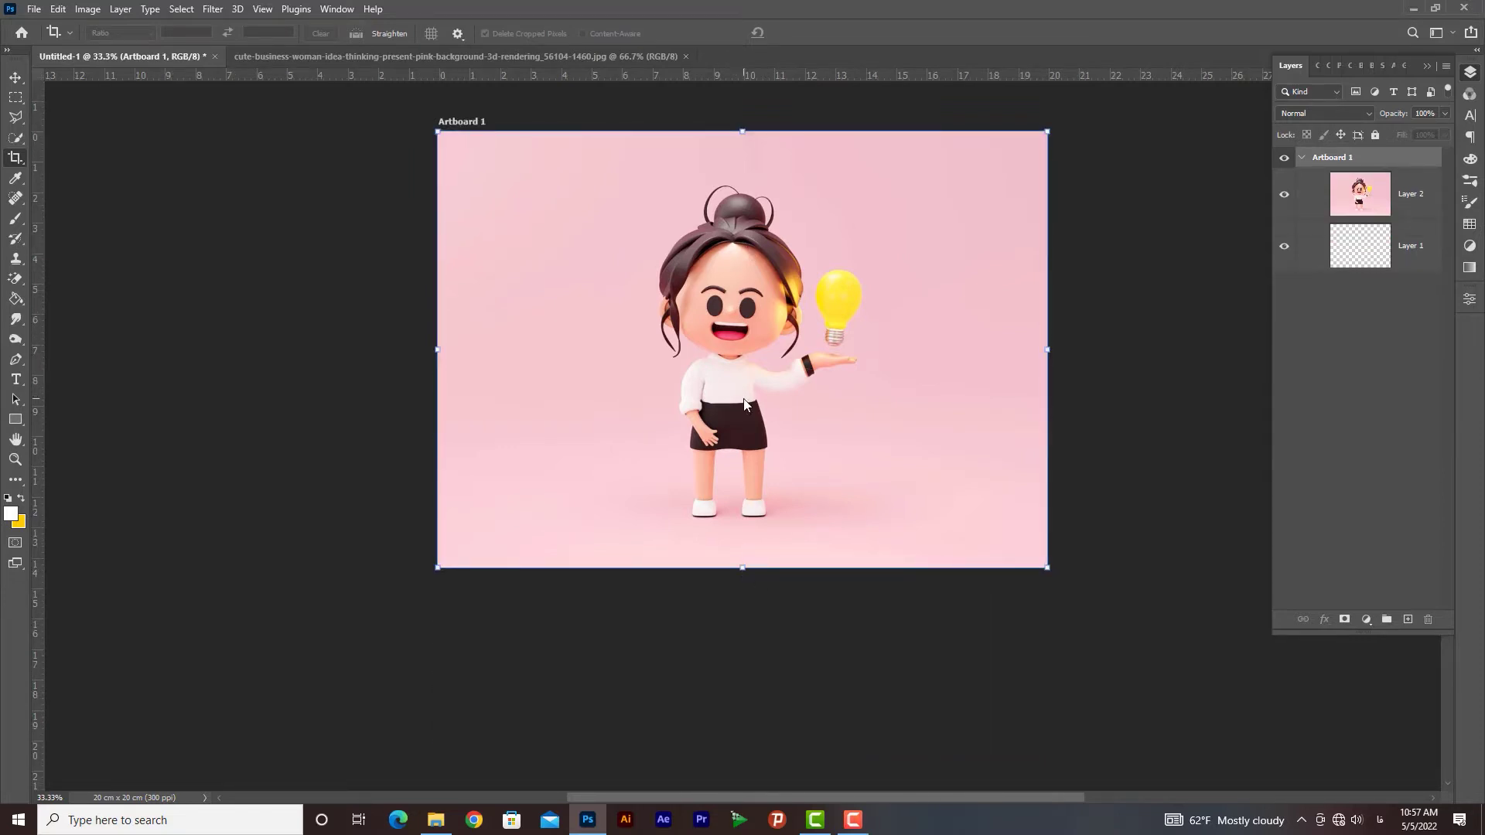
# Step: Close the source JPG document, keeping only the Untitled-1 artboard open
pyautogui.click(14, 78)
pyautogui.click(348, 57)
pyautogui.click(685, 57)
pyautogui.press('z')
pyautogui.moveTo(754, 306); pyautogui.dragTo(784, 381)
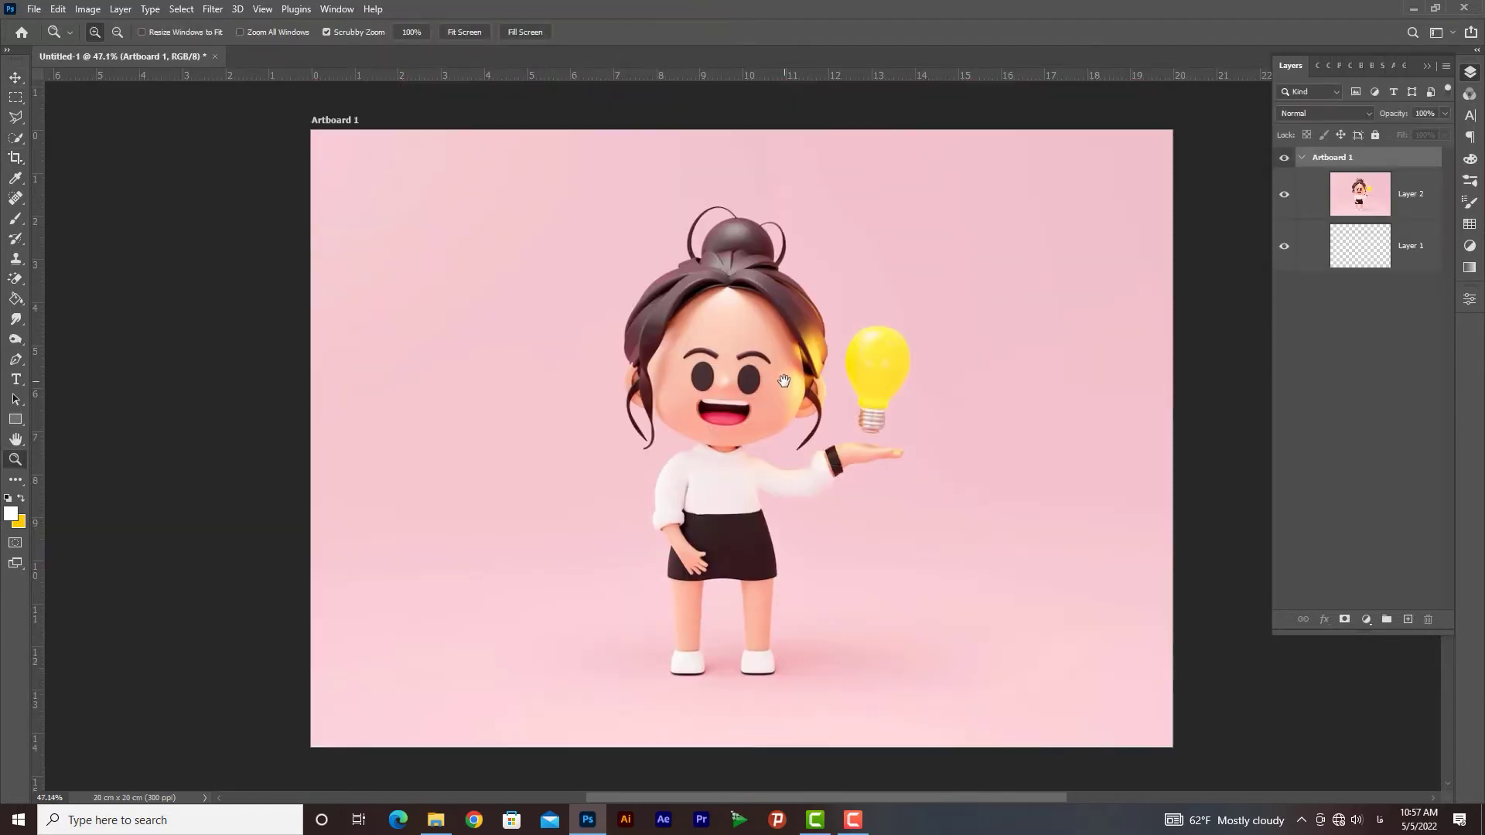
# Step: Reduce the opacity of the character image layer to 57% and lock the artboard
pyautogui.moveTo(1410, 132); pyautogui.dragTo(1433, 132)
pyautogui.click(1432, 208)
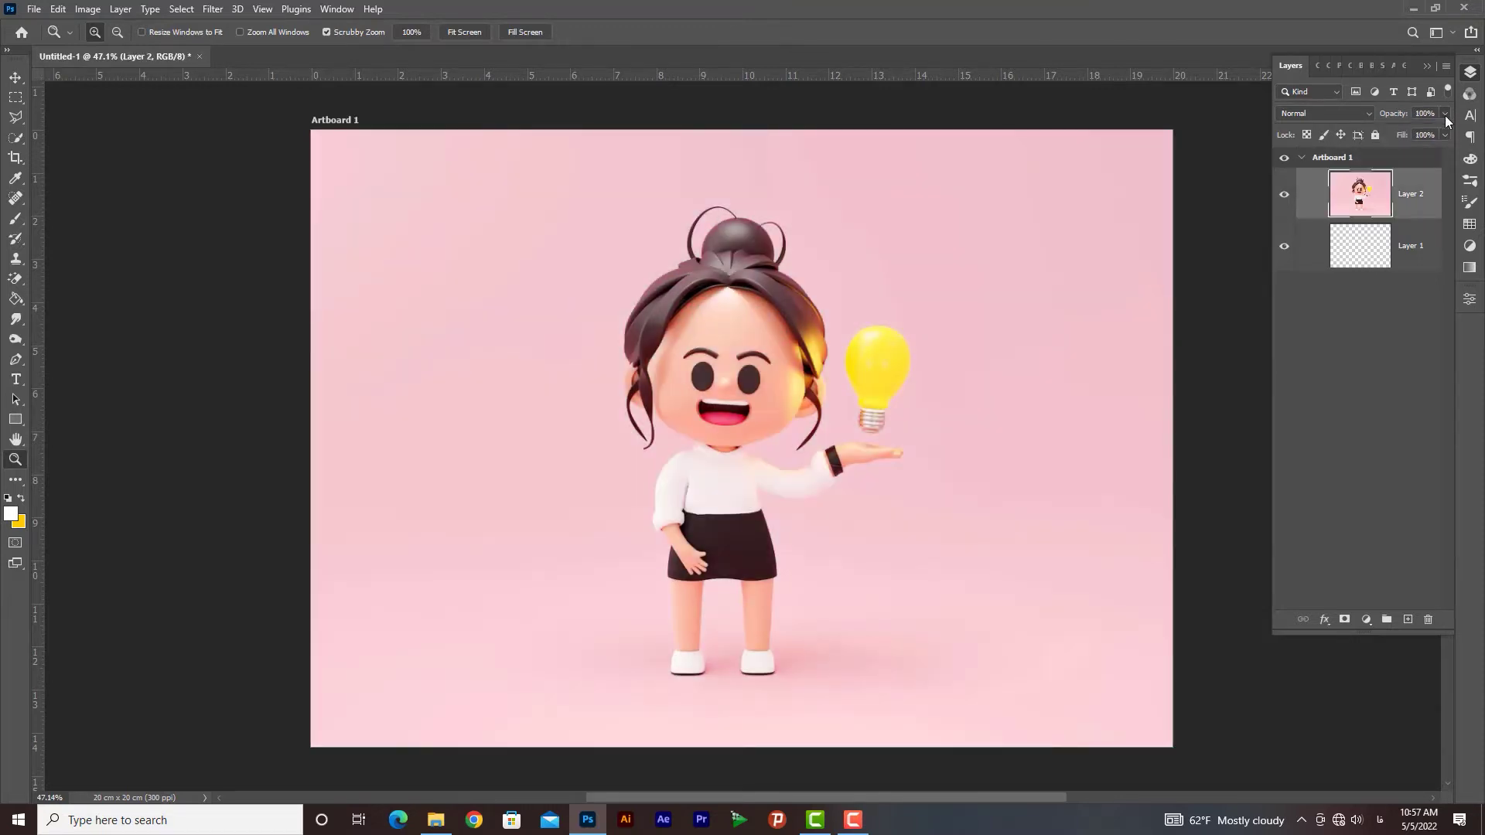
pyautogui.moveTo(1423, 132); pyautogui.dragTo(1413, 131)
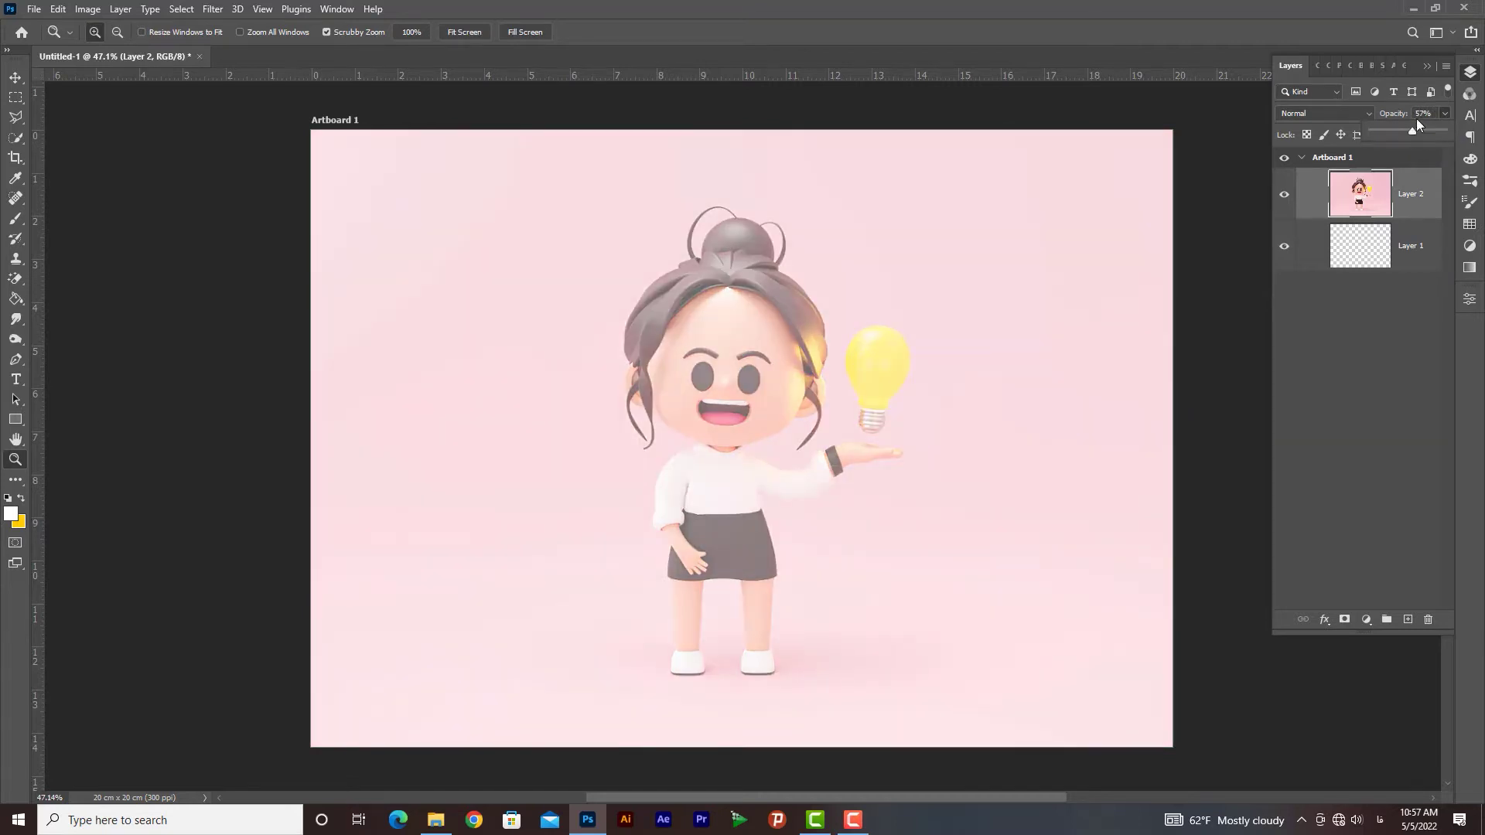
pyautogui.click(1392, 157)
pyautogui.click(1376, 136)
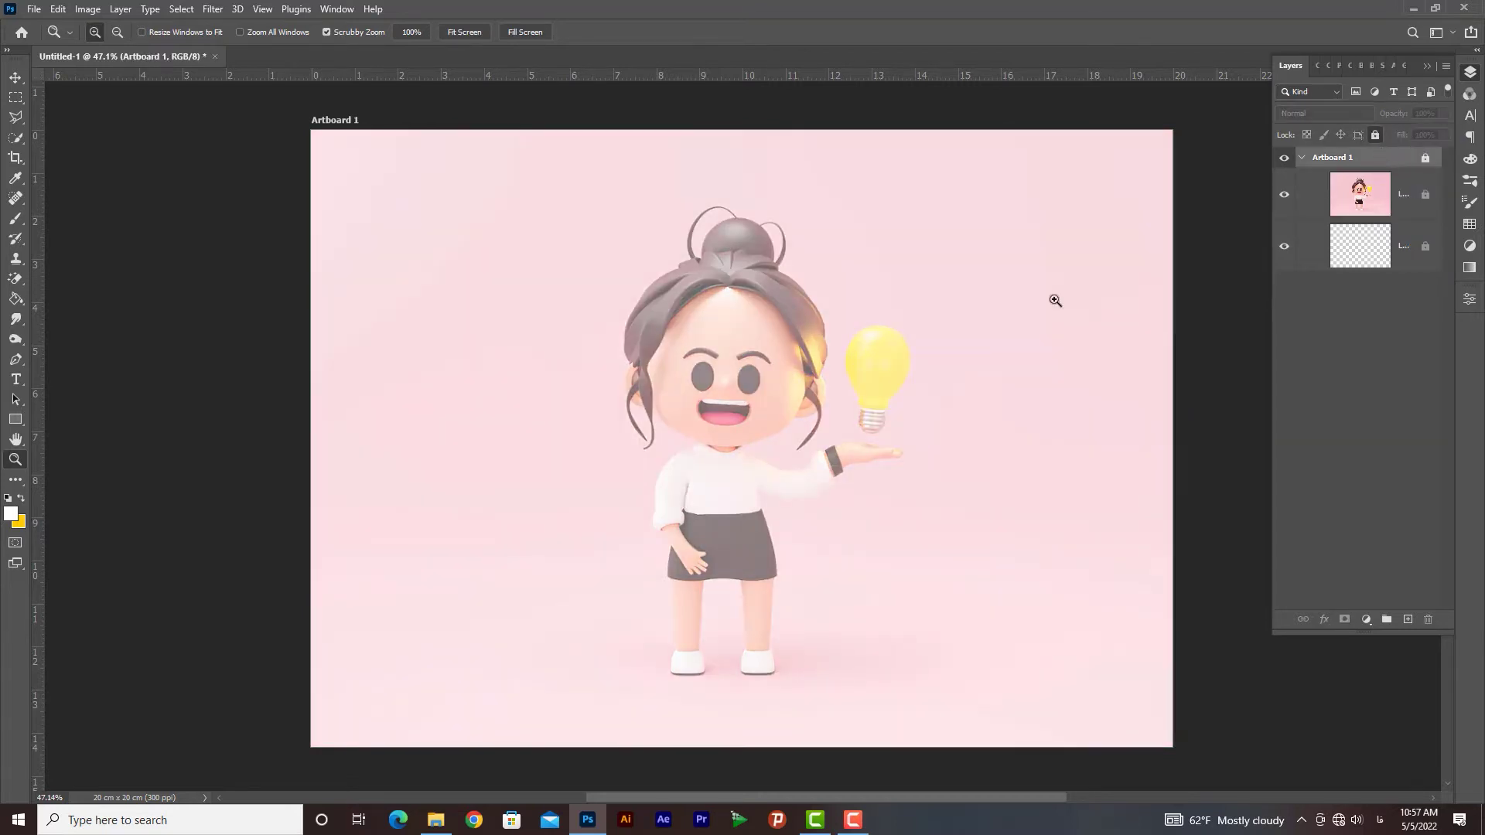
# Step: Draw a circle about 198 px in diameter with the Ellipse tool around the character's hair bun
pyautogui.moveTo(757, 329); pyautogui.dragTo(802, 317)
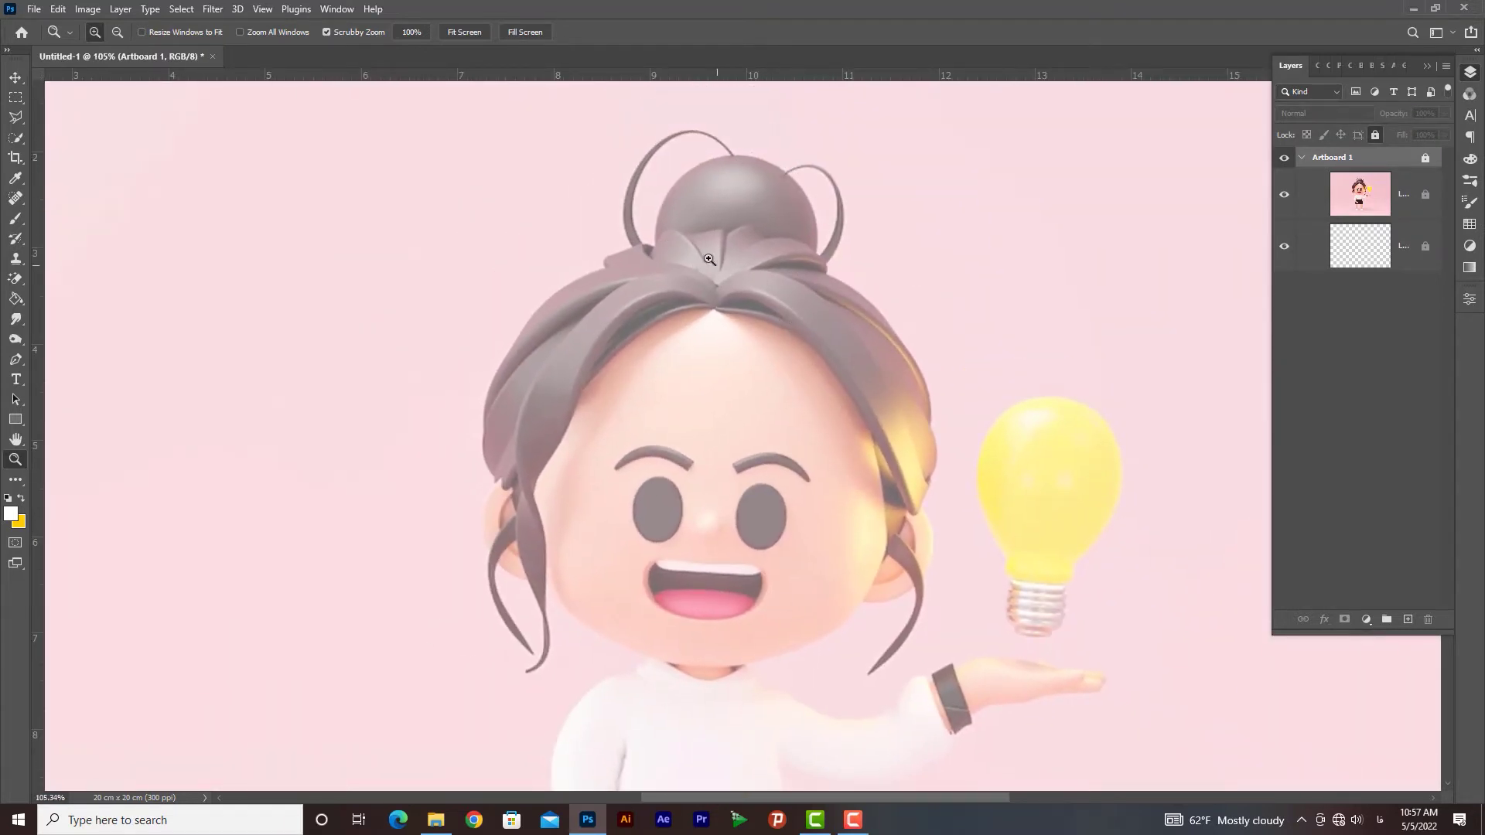
pyautogui.click(15, 419)
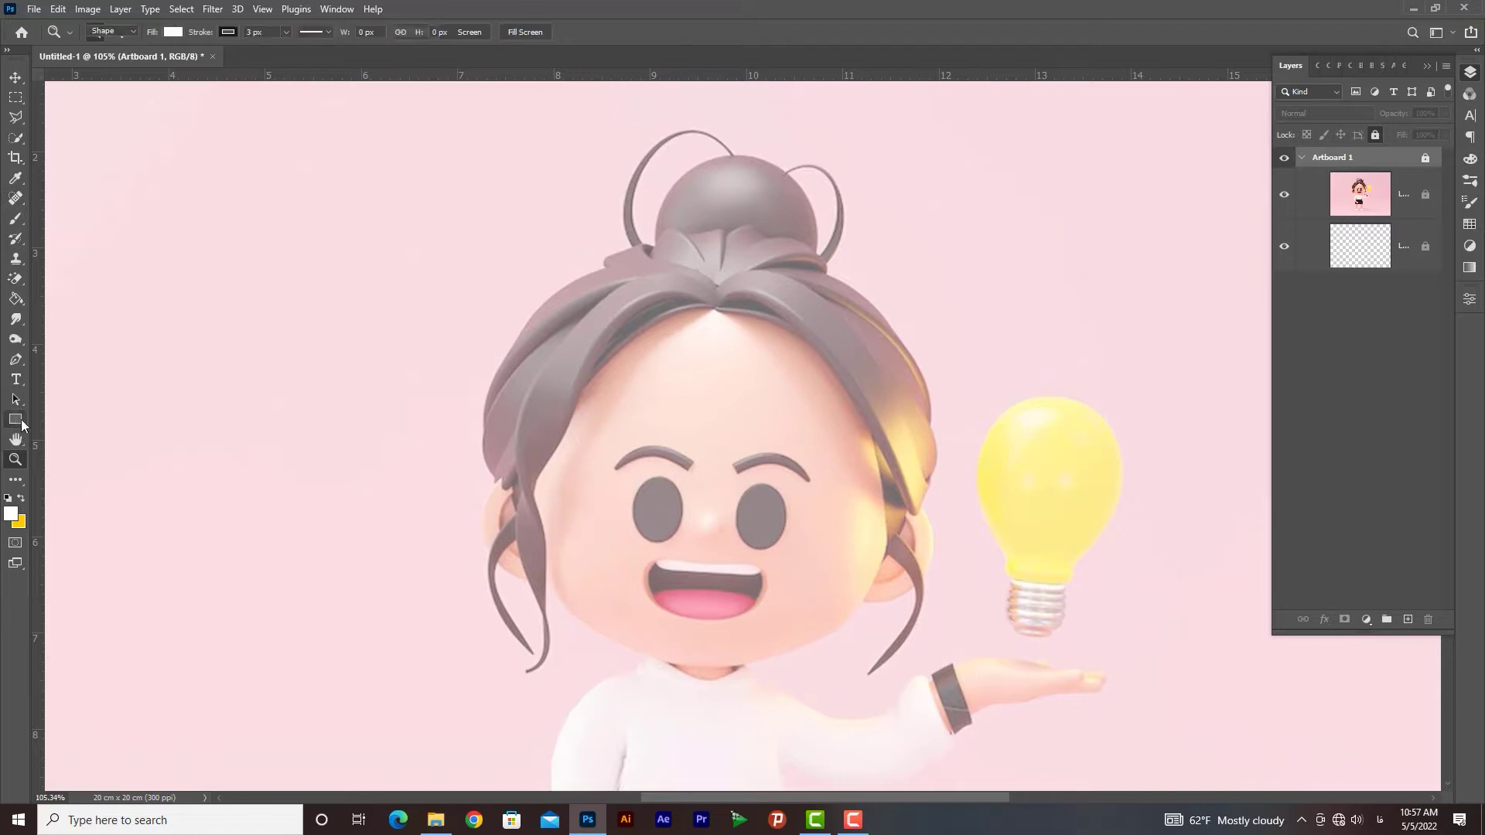
pyautogui.click(73, 435)
pyautogui.moveTo(681, 186); pyautogui.dragTo(817, 386)
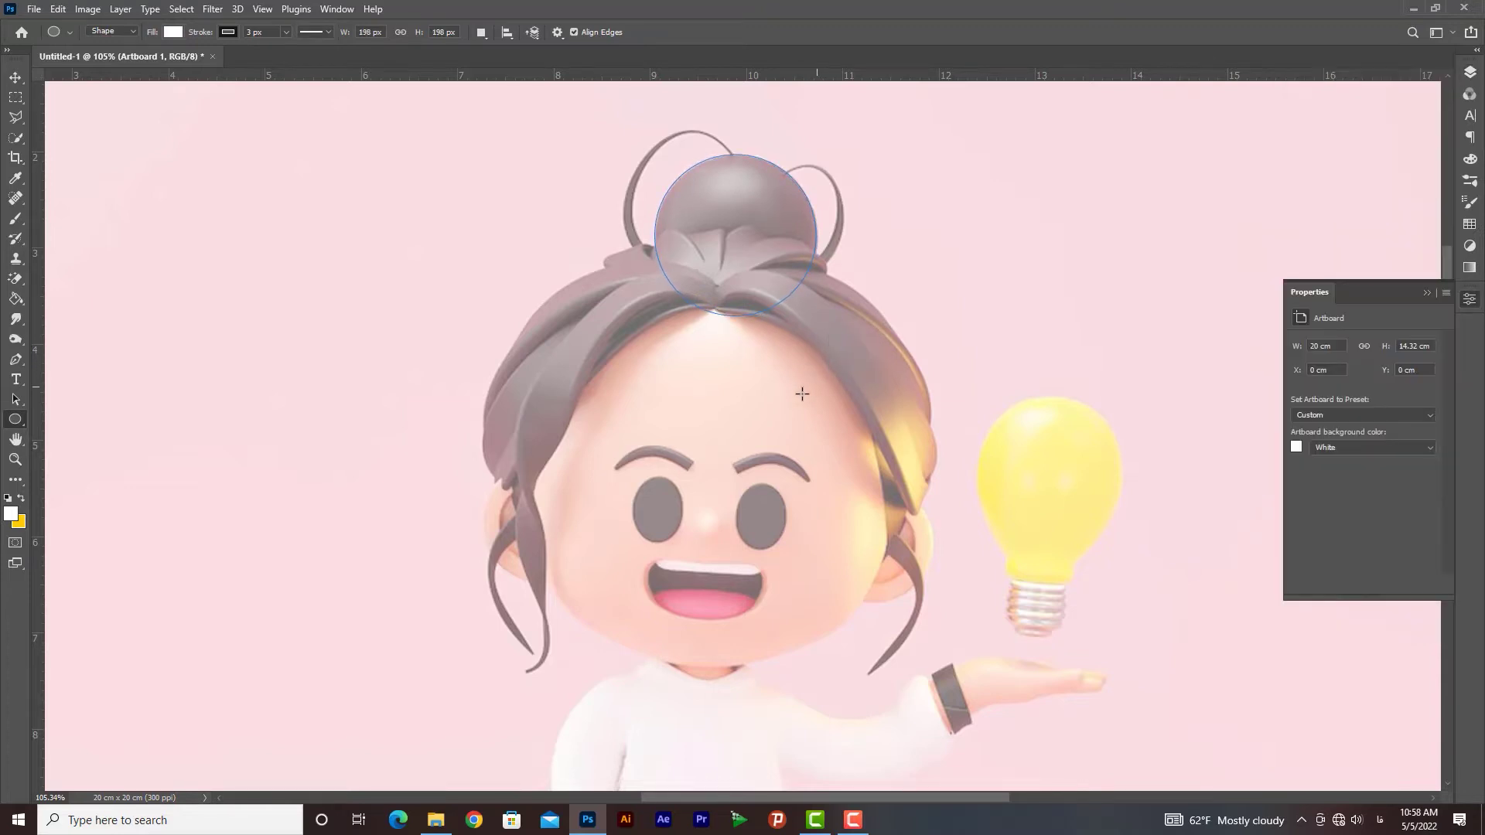
# Step: Remove the bun circle's fill and set its stroke width to 1 px
pyautogui.click(172, 35)
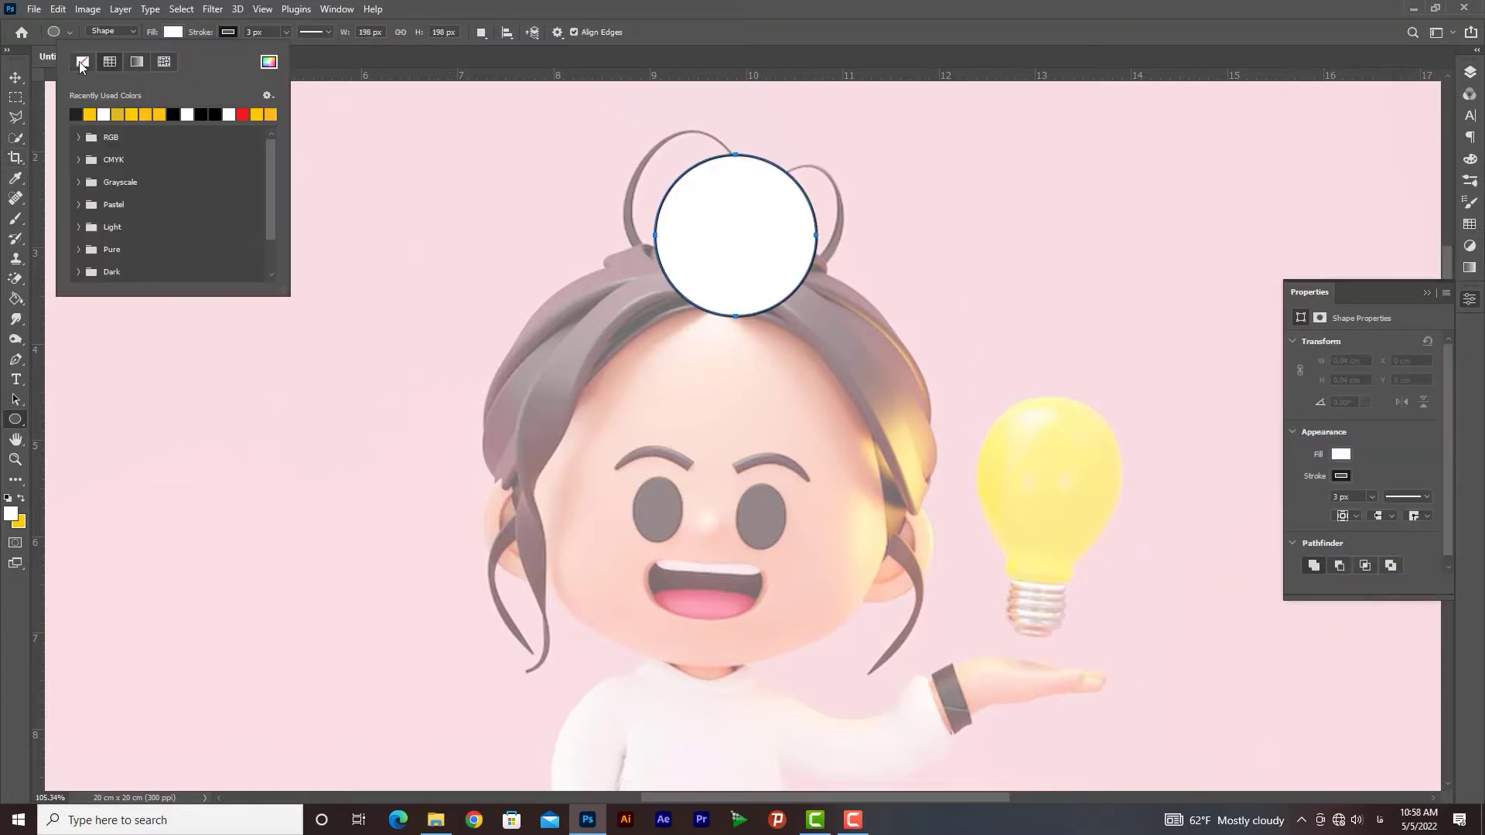
pyautogui.click(83, 61)
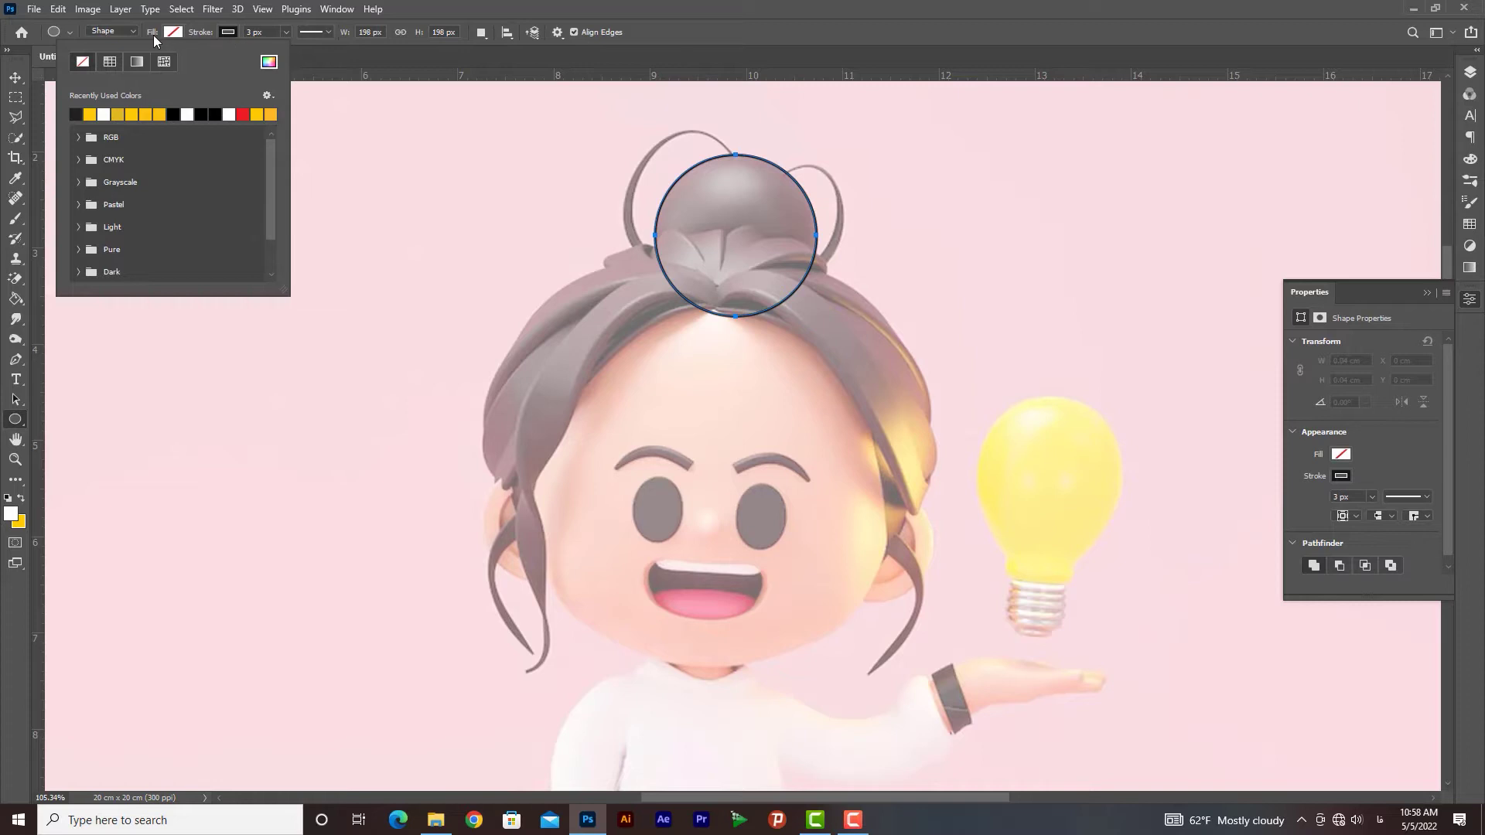
pyautogui.click(249, 31)
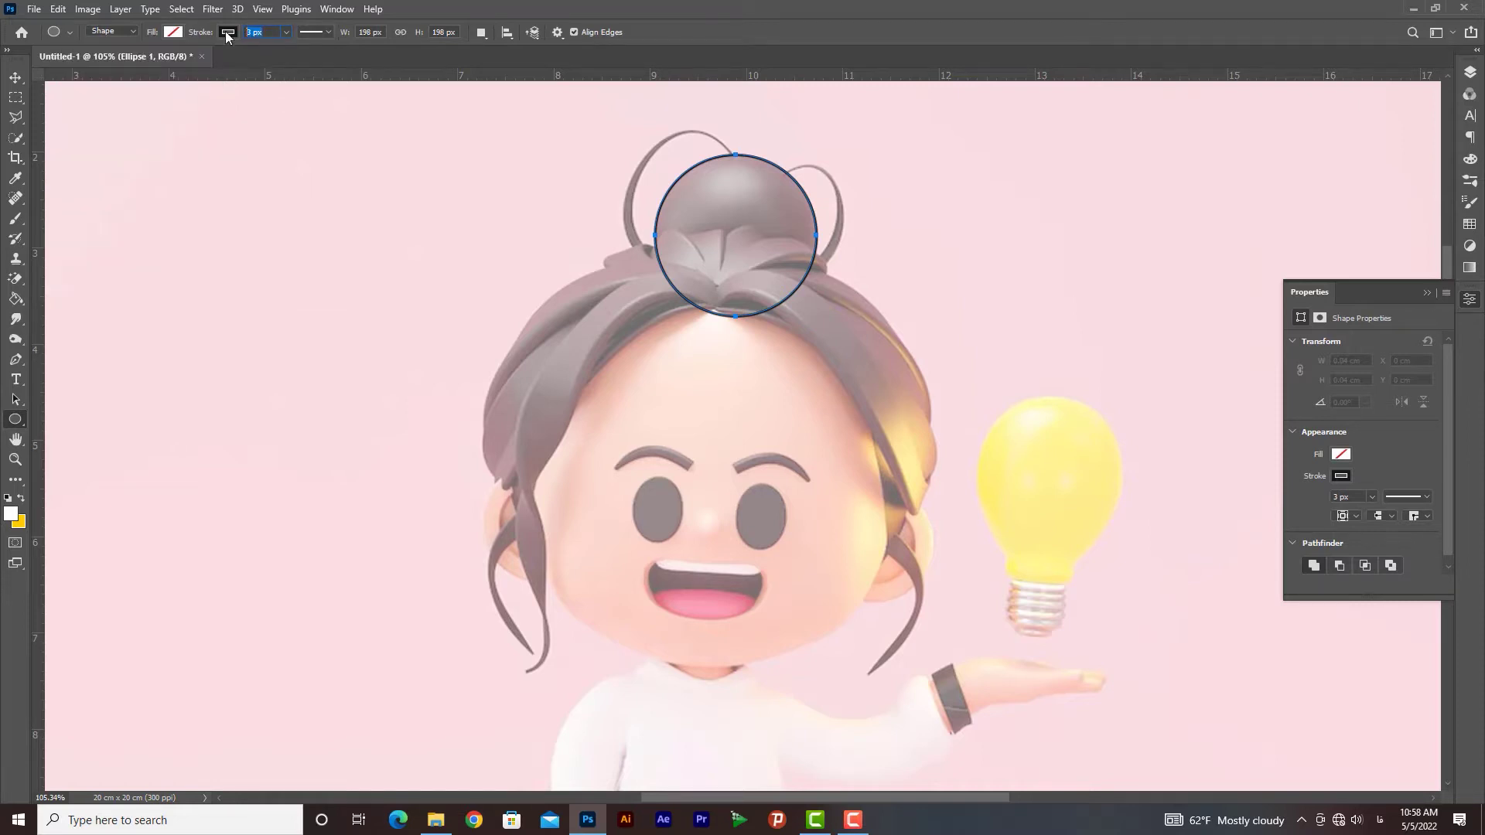
pyautogui.write('1')
pyautogui.press('Return')
pyautogui.click(16, 78)
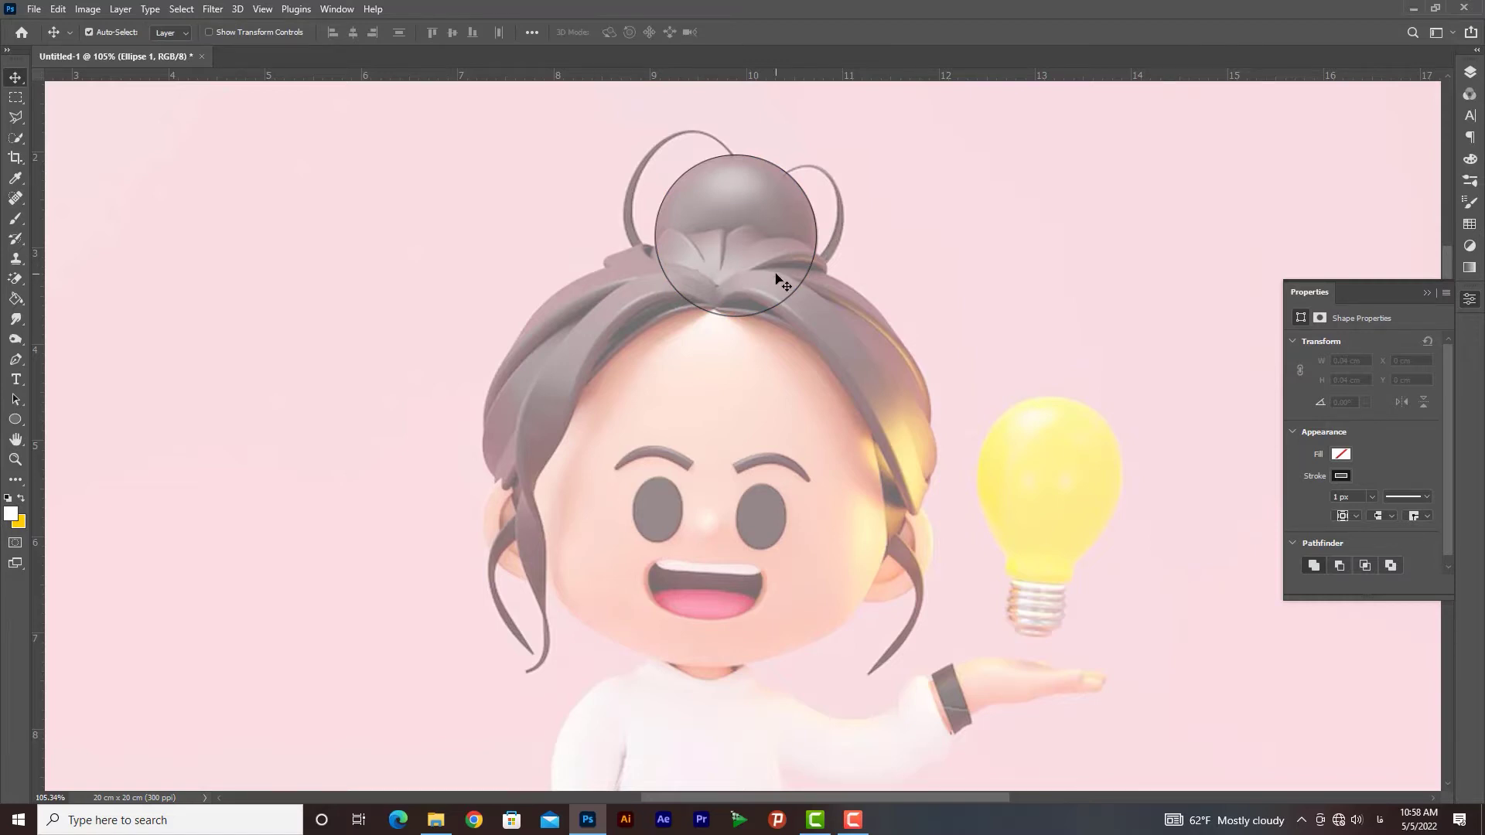
# Step: Try to trace the loose hair loop on the left of the bun with the Pen tool
pyautogui.press('z')
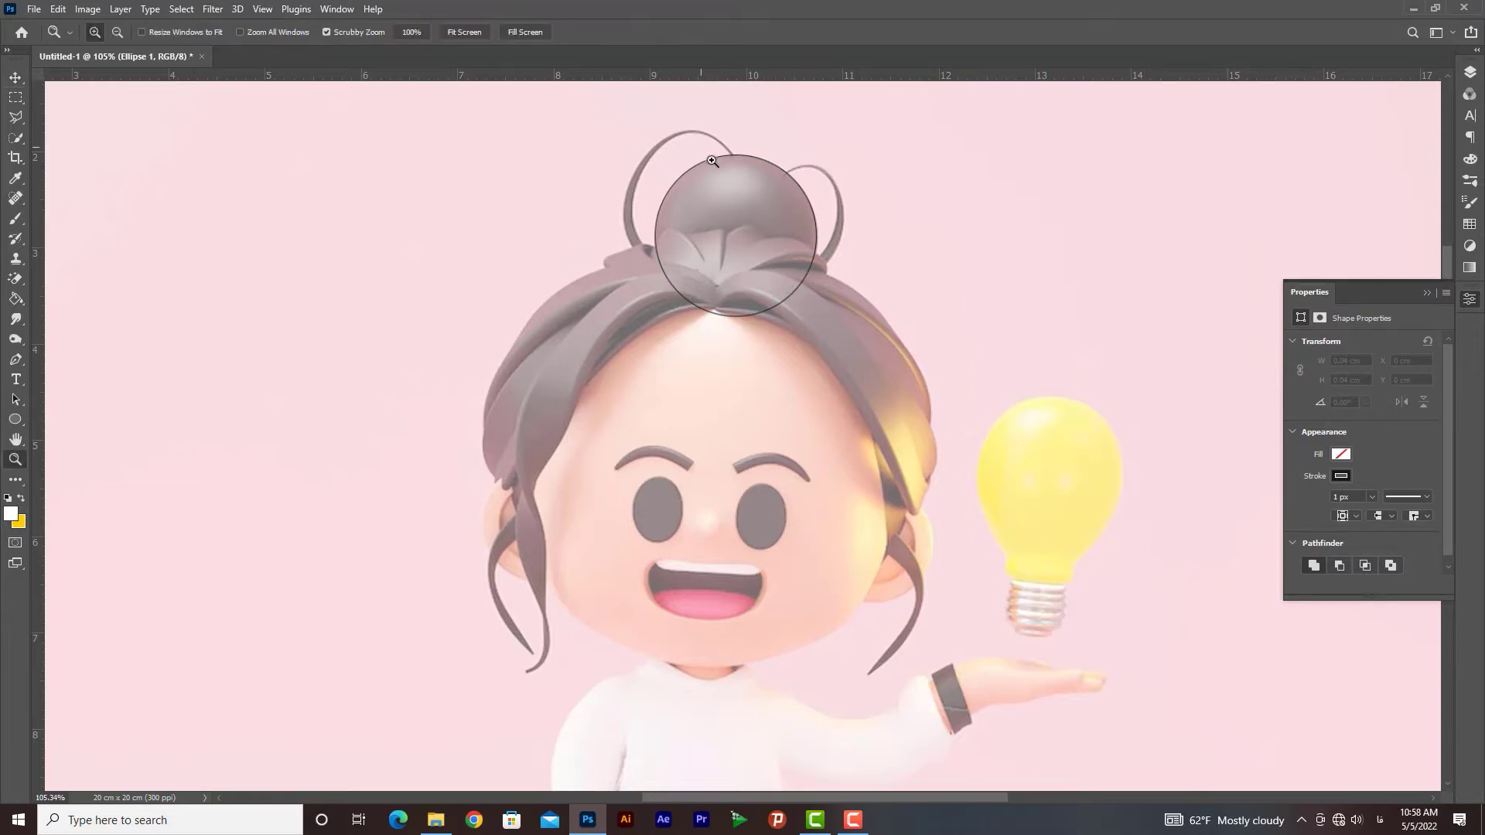
pyautogui.moveTo(677, 183); pyautogui.dragTo(700, 383)
pyautogui.press('p')
pyautogui.rightClick(15, 361)
pyautogui.click(98, 366)
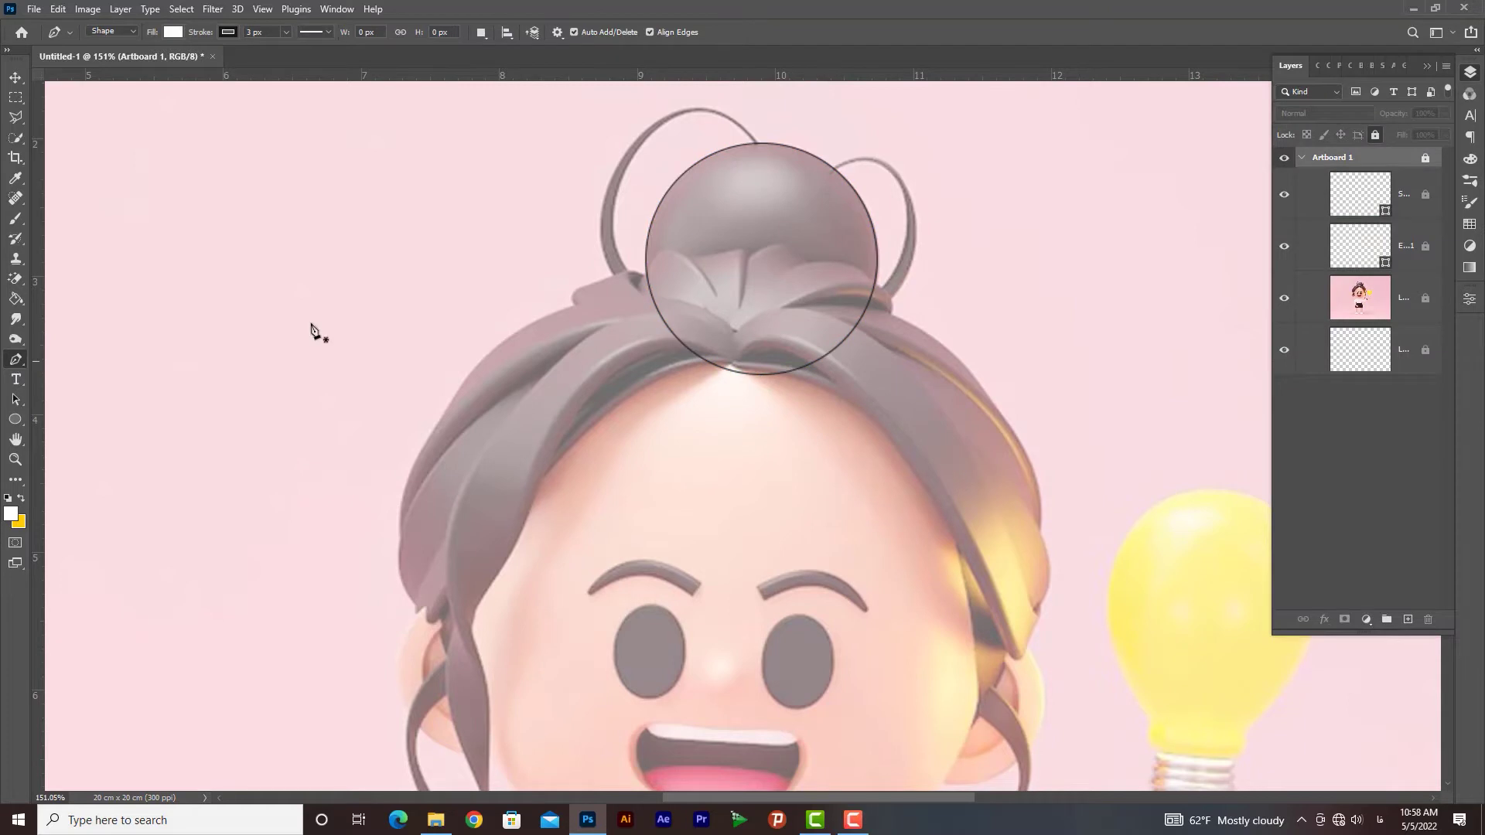
pyautogui.click(627, 273)
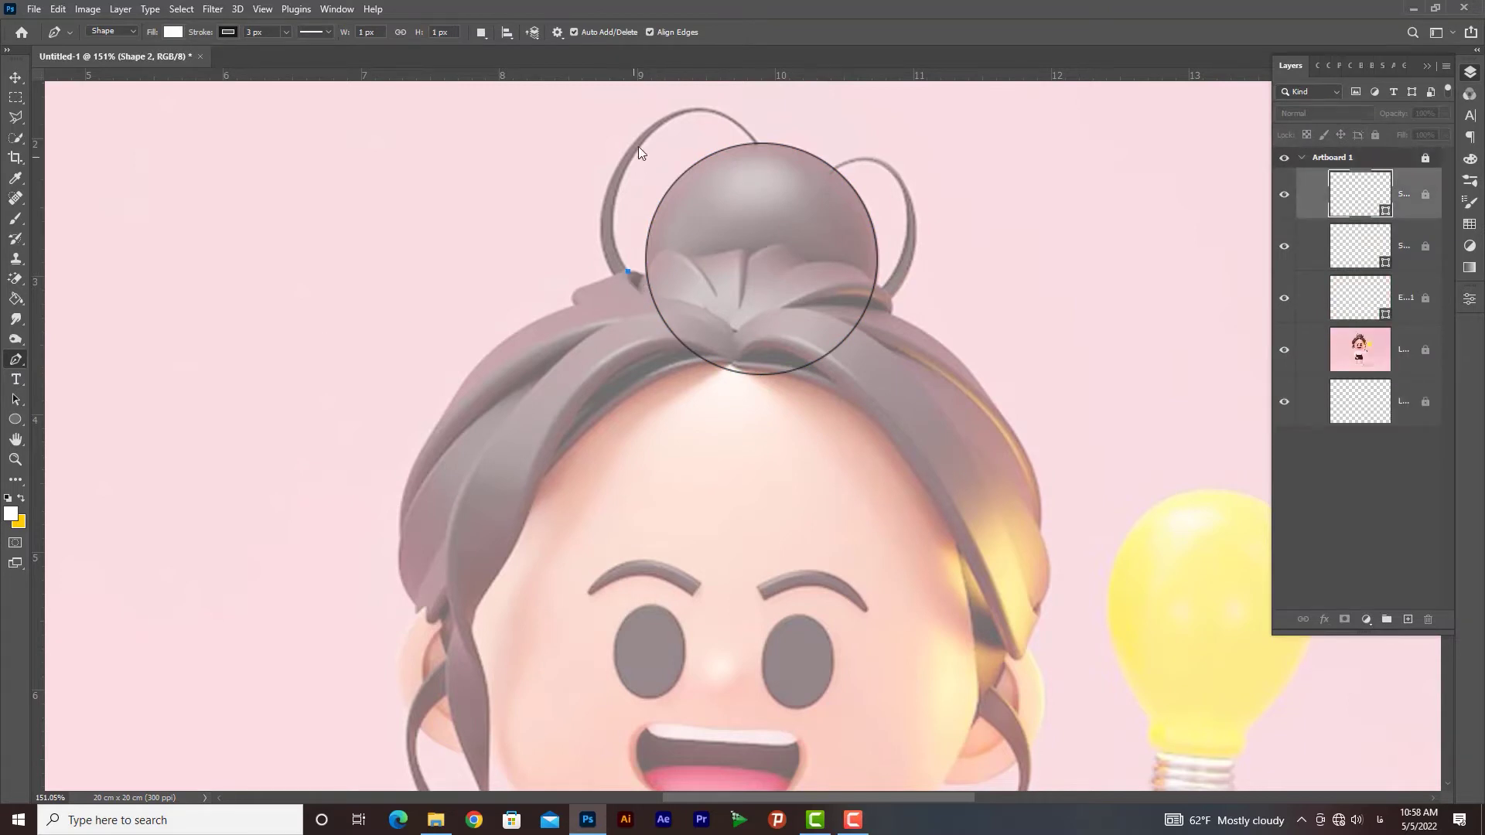
pyautogui.click(638, 158)
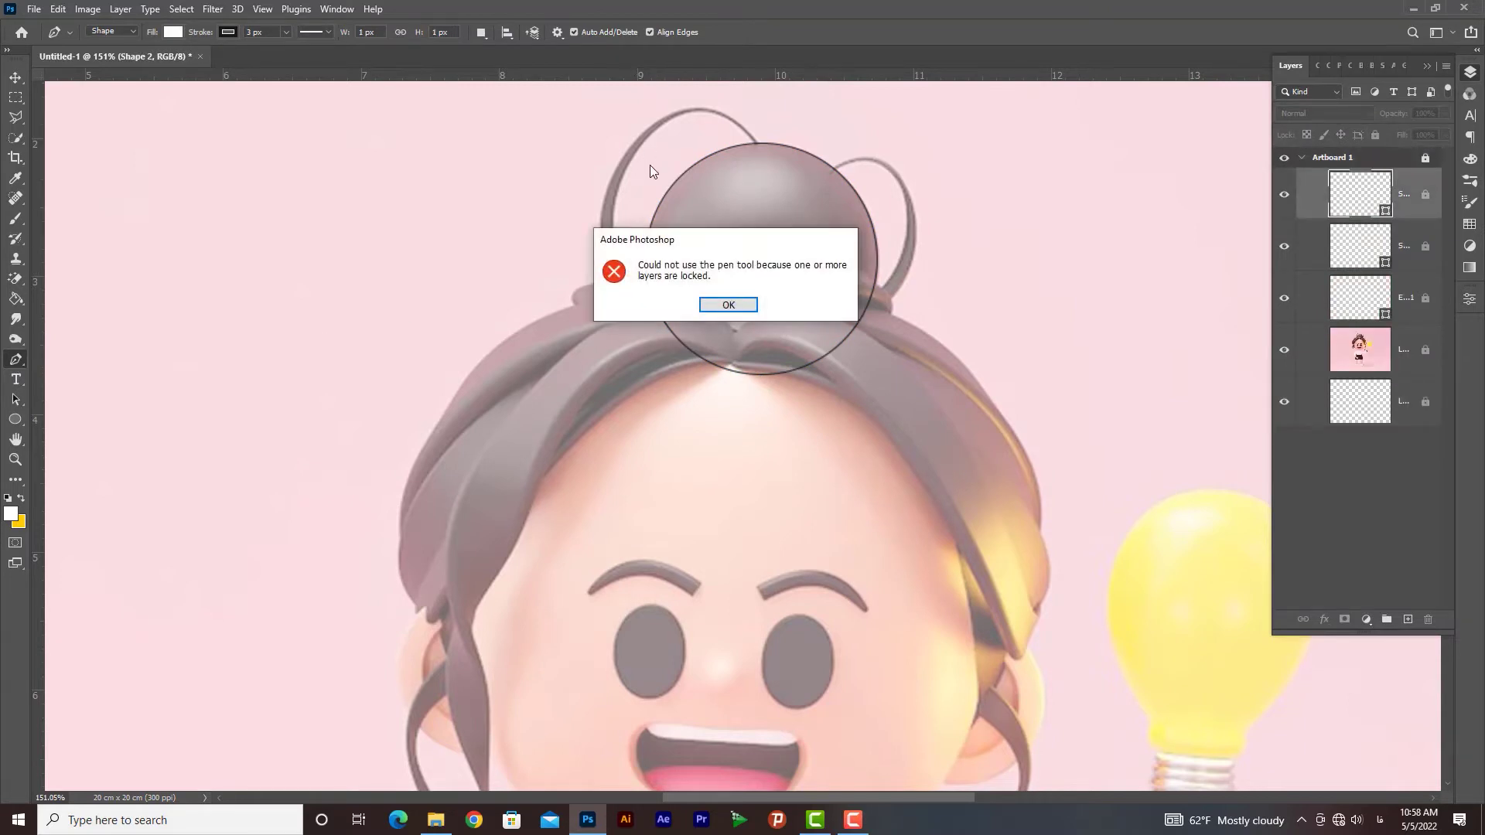
pyautogui.click(729, 303)
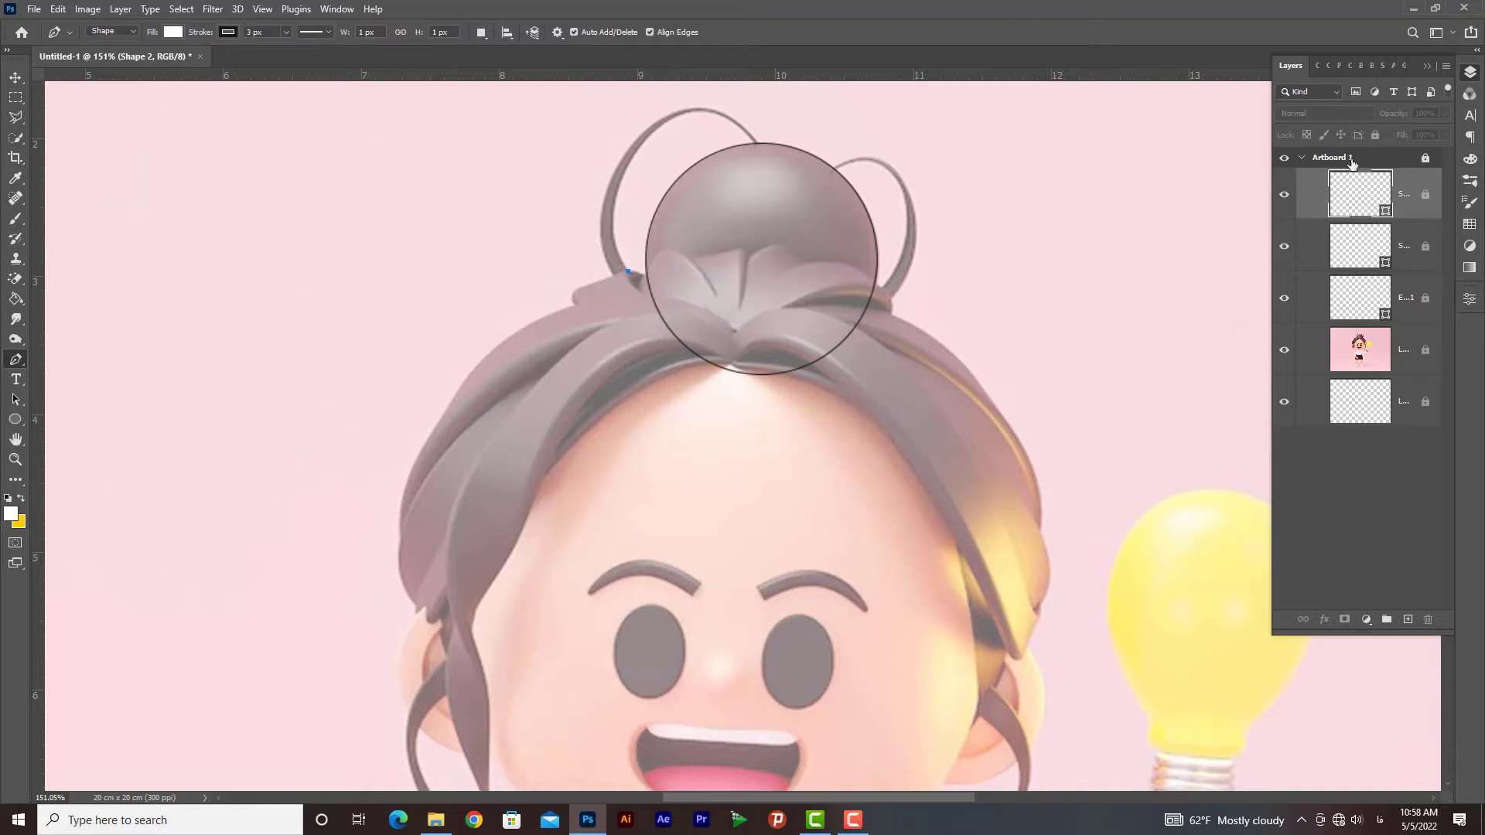
# Step: Unlock the artboard and lock only the character image layer
pyautogui.click(1426, 160)
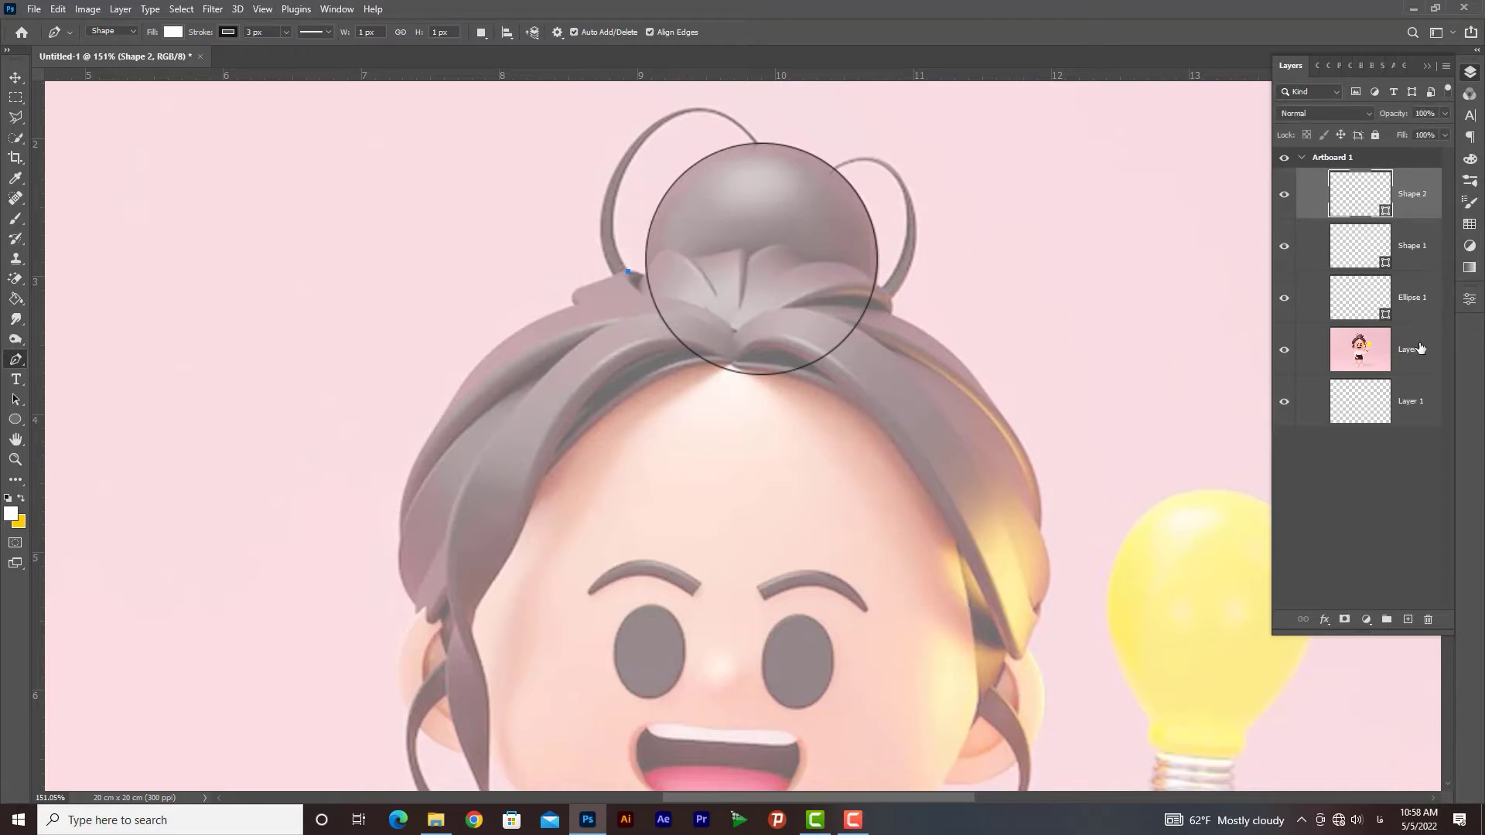
pyautogui.click(1398, 364)
pyautogui.click(1376, 135)
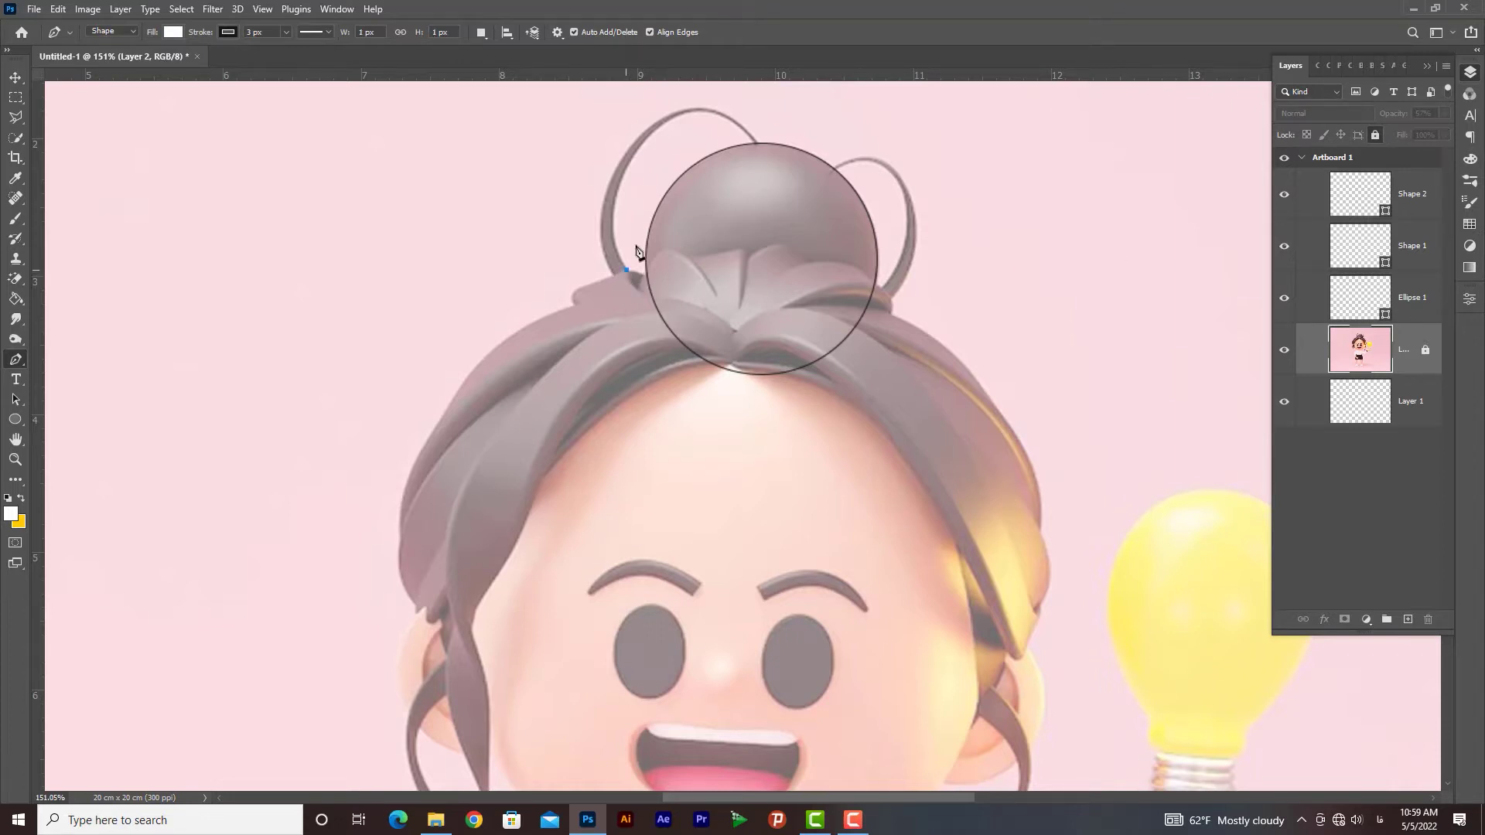
# Step: Trace the loose hair loop on the left of the bun as a closed, curved Pen tool shape
pyautogui.moveTo(643, 143); pyautogui.dragTo(698, 83)
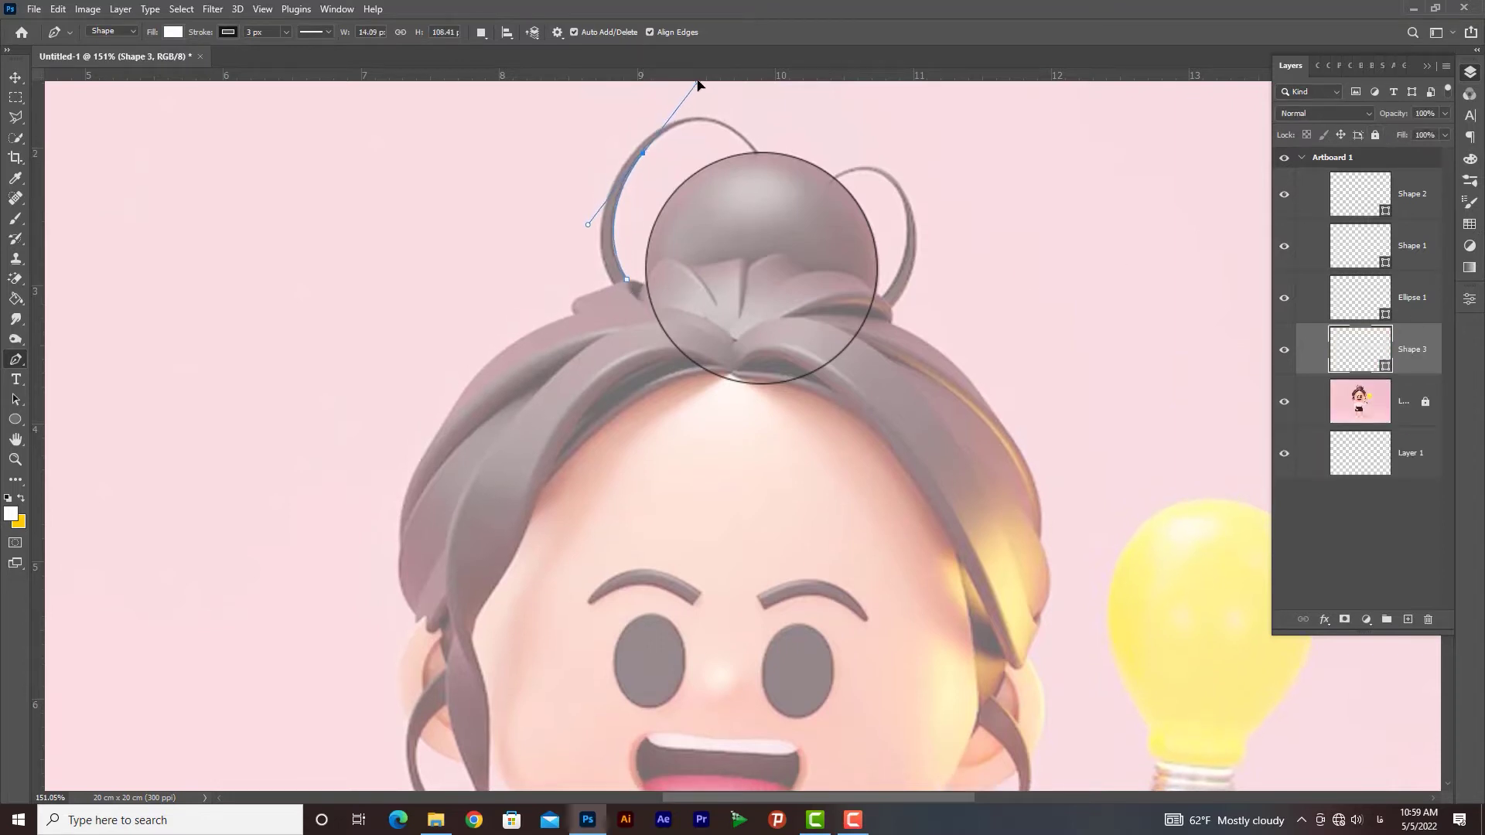
pyautogui.click(113, 33)
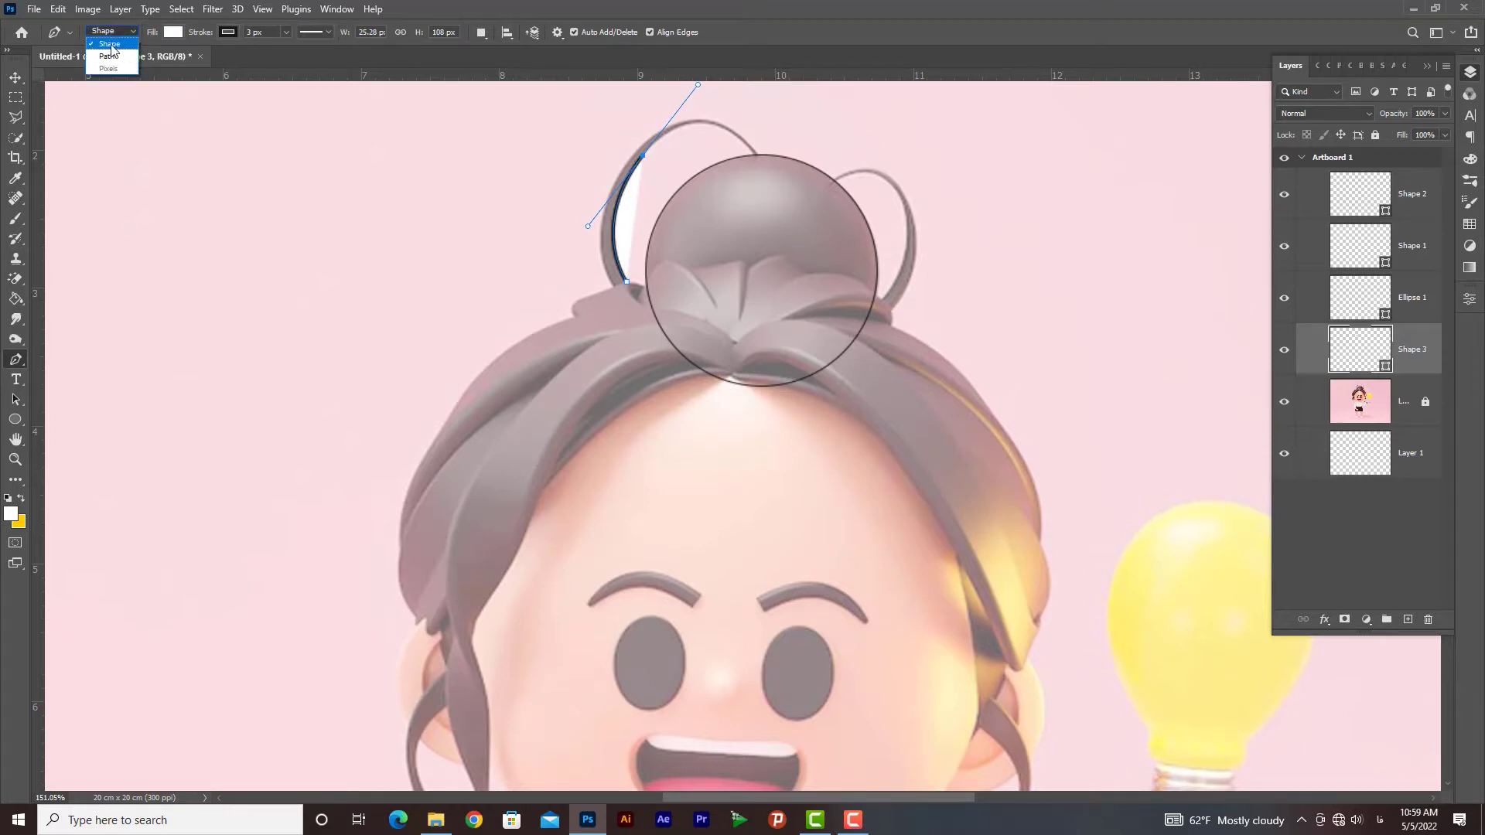
pyautogui.click(117, 44)
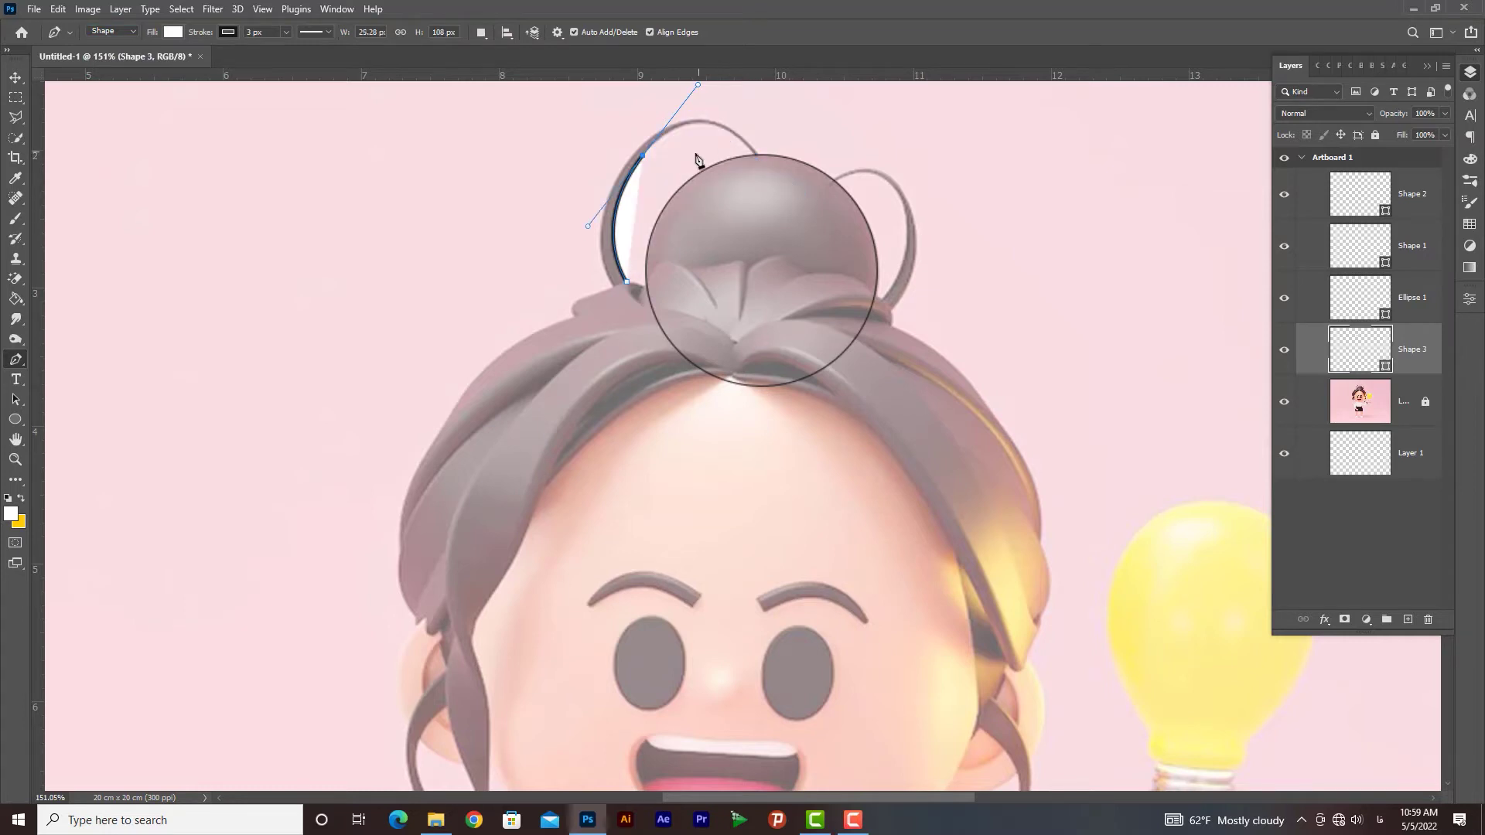
pyautogui.moveTo(757, 157); pyautogui.dragTo(702, 86)
pyautogui.moveTo(624, 162); pyautogui.dragTo(535, 256)
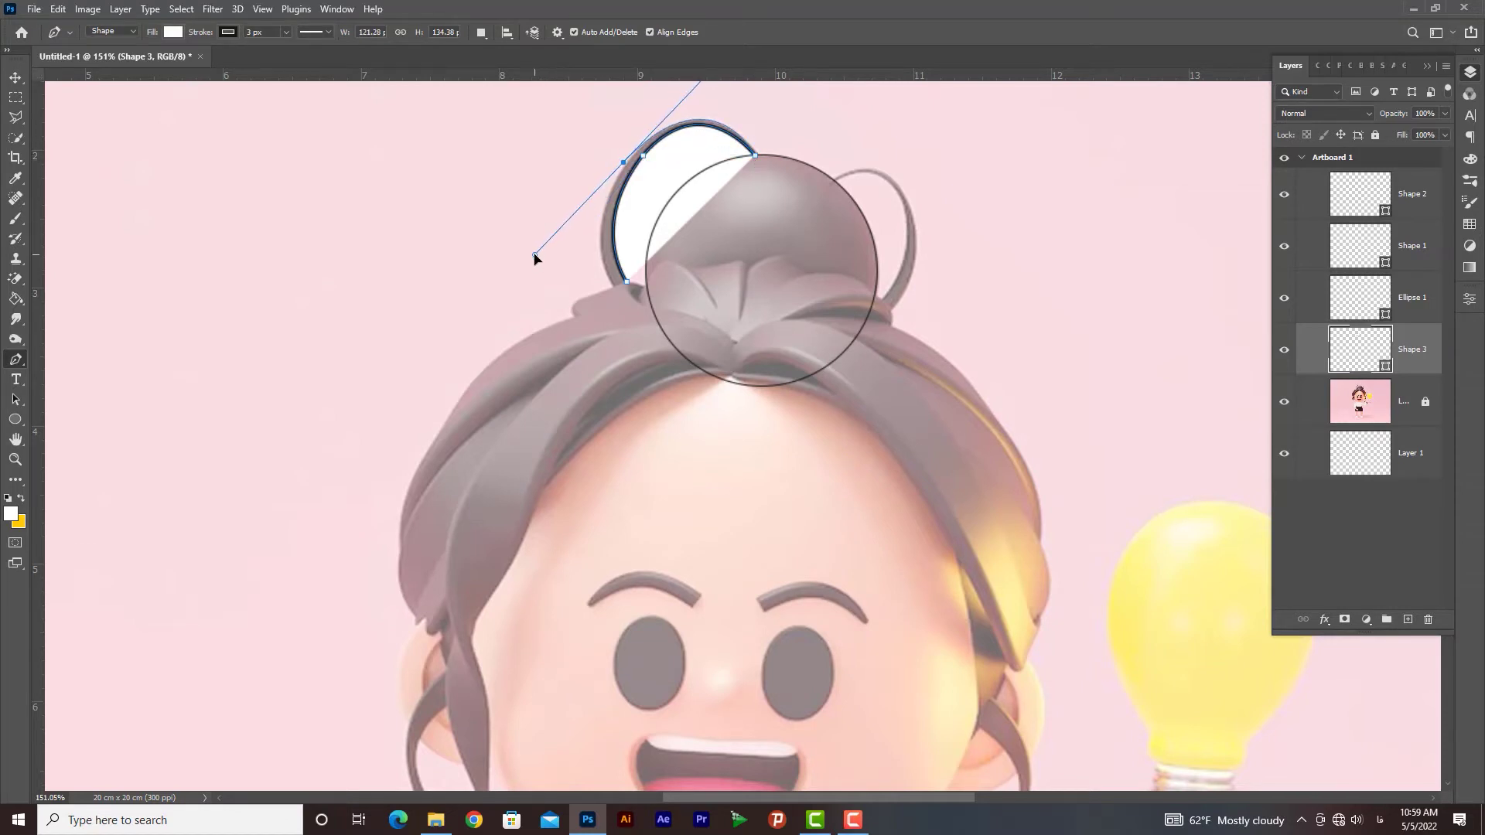
pyautogui.click(612, 286)
pyautogui.click(612, 285)
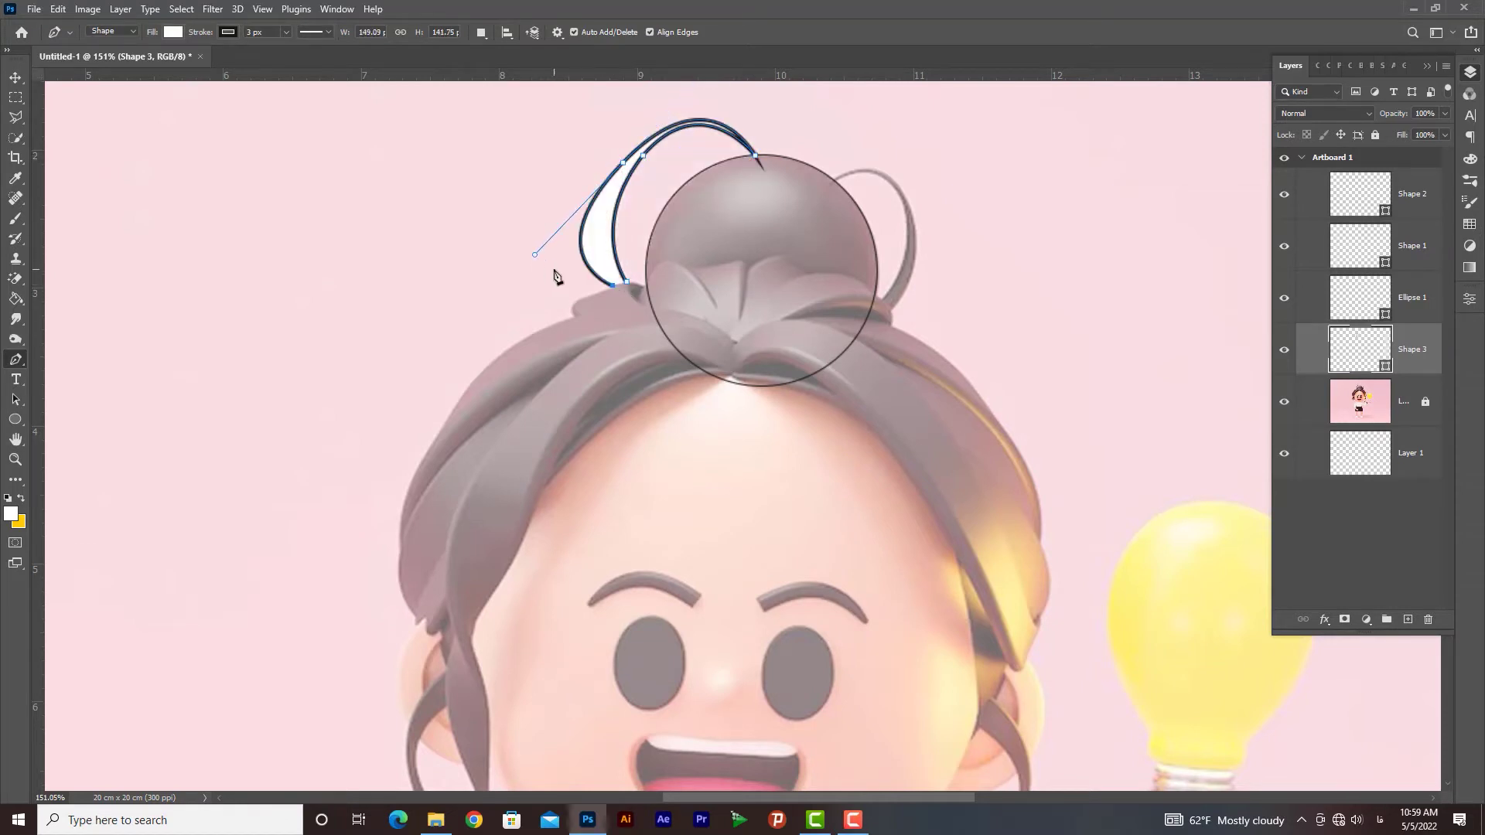
pyautogui.moveTo(534, 255); pyautogui.dragTo(573, 233)
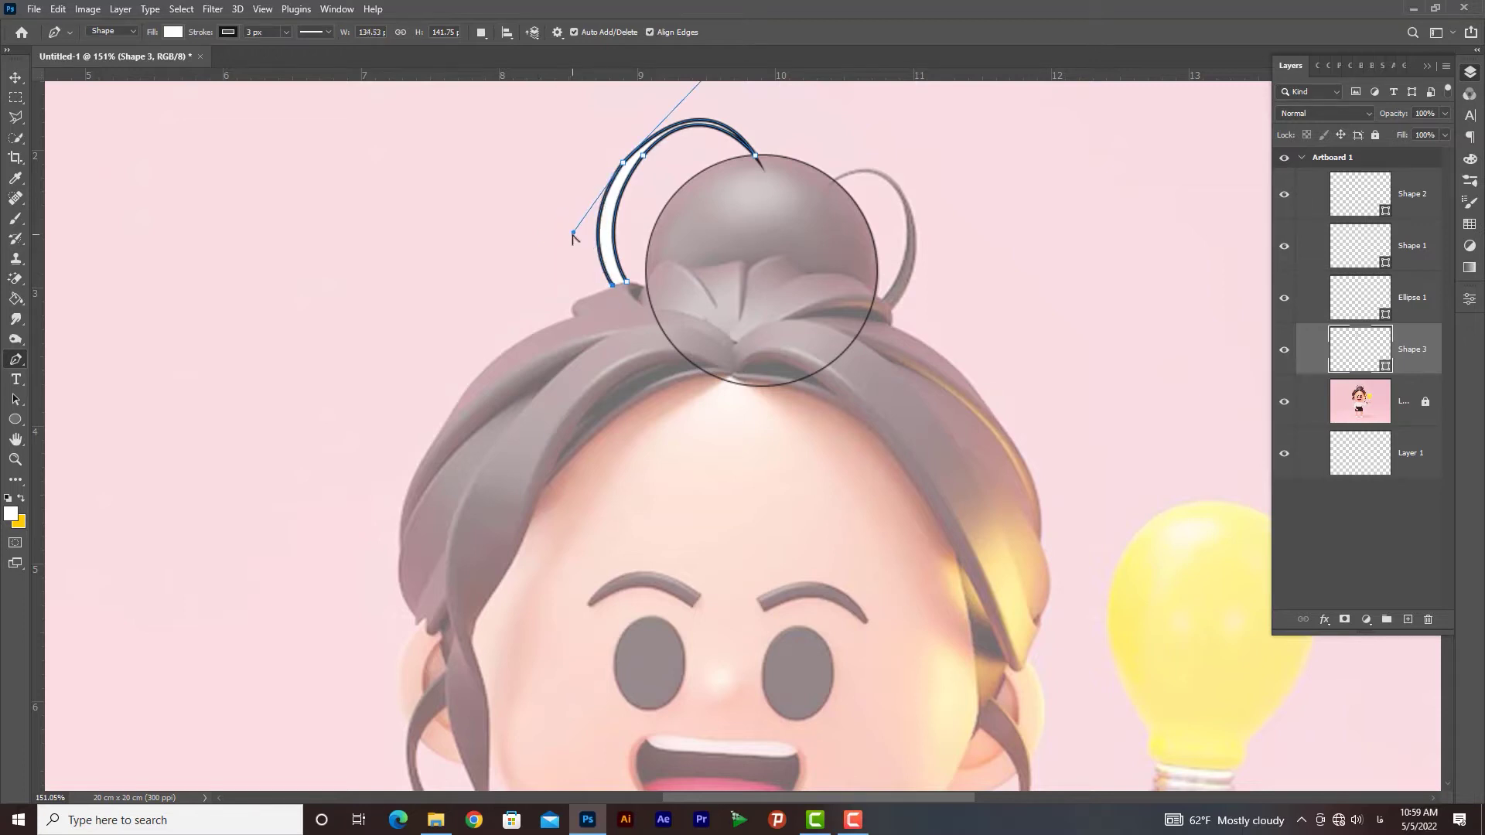
pyautogui.click(627, 282)
# Step: Remove the left hair loop shape's fill and set its stroke width to 1 px
pyautogui.click(173, 33)
pyautogui.click(84, 65)
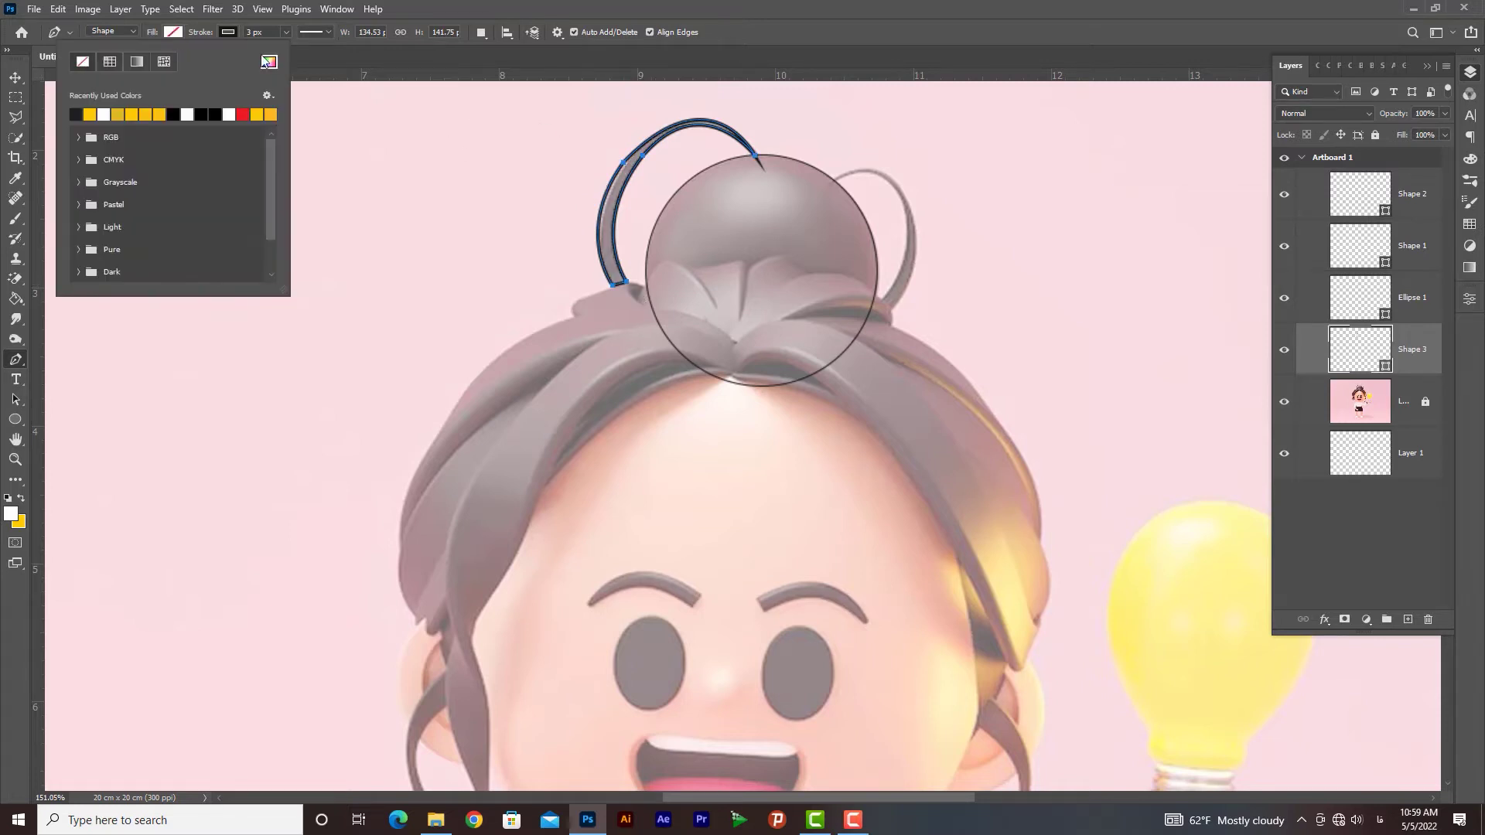
pyautogui.click(264, 34)
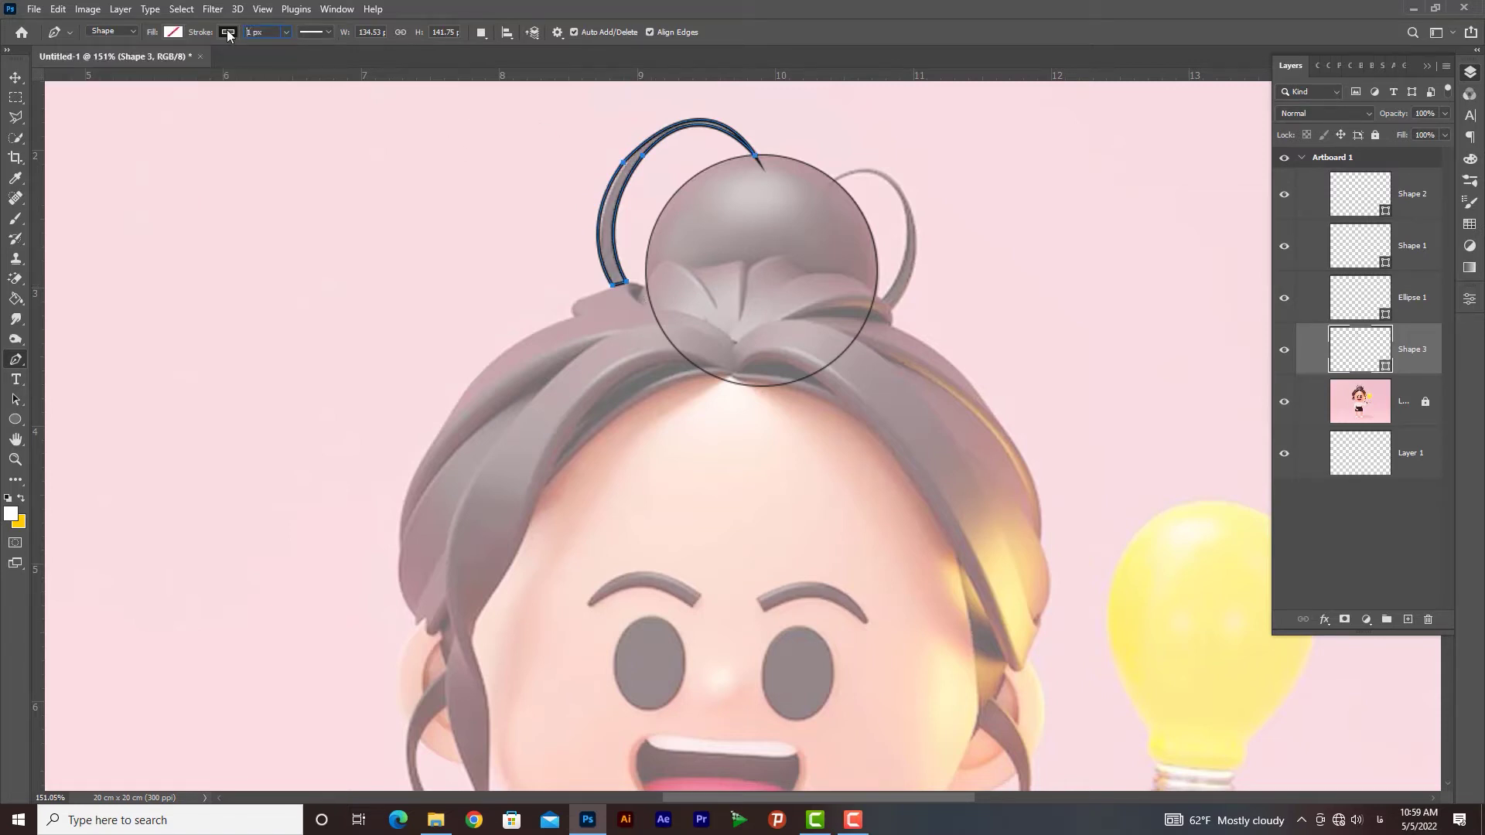
pyautogui.press('Return')
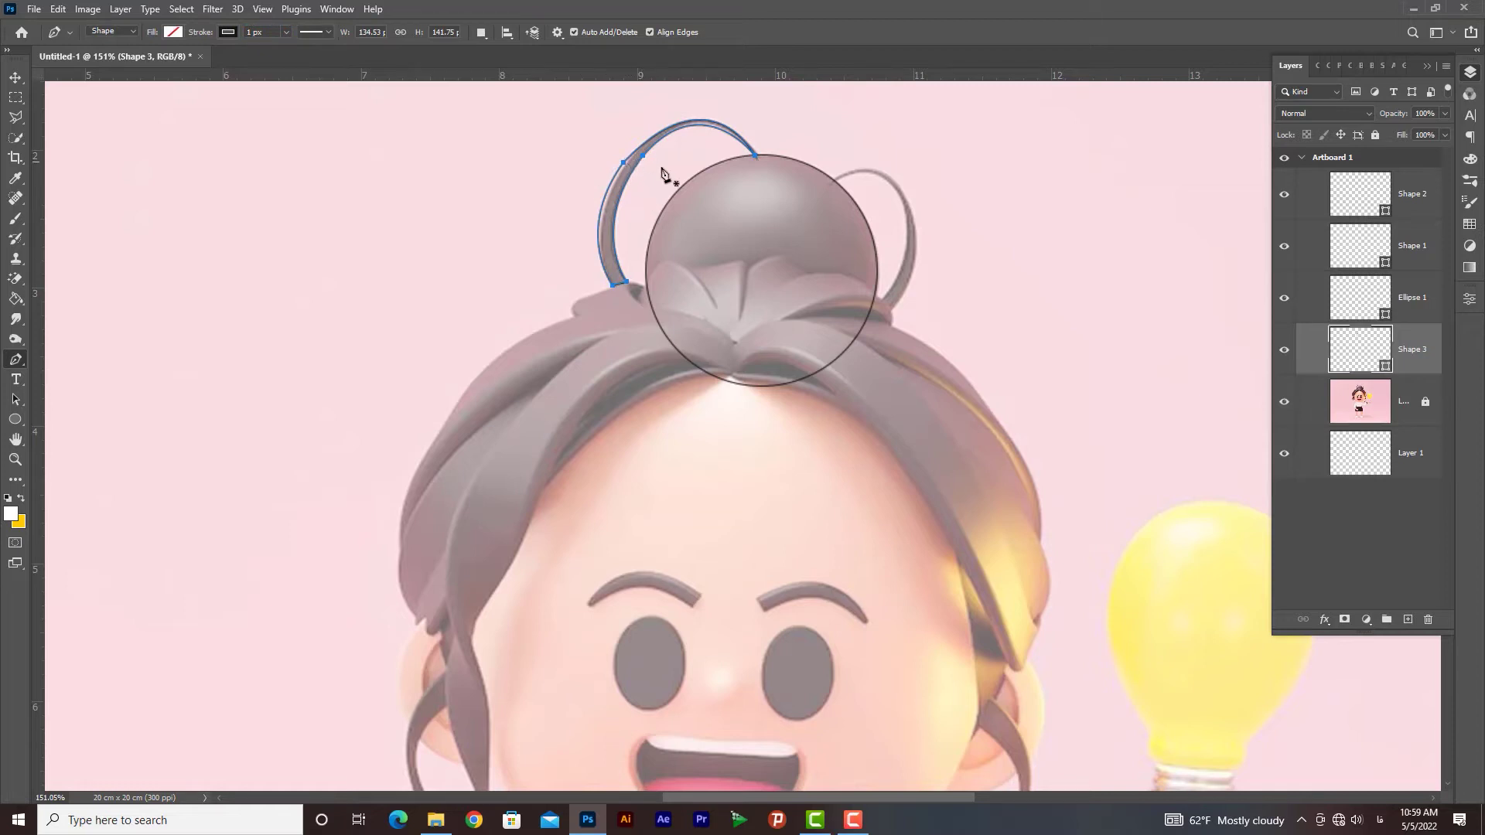
# Step: Trace the loose hair loop on the right of the bun as a closed Pen tool shape
pyautogui.click(834, 182)
pyautogui.moveTo(903, 203); pyautogui.dragTo(919, 263)
pyautogui.click(880, 302)
pyautogui.click(891, 315)
pyautogui.moveTo(912, 212); pyautogui.dragTo(892, 158)
pyautogui.click(834, 181)
pyautogui.click(836, 183)
# Step: Trace the outer edge of the left hair section from the bun's base down to the side of the head
pyautogui.scroll(-1, 720, 232)
pyautogui.click(647, 263)
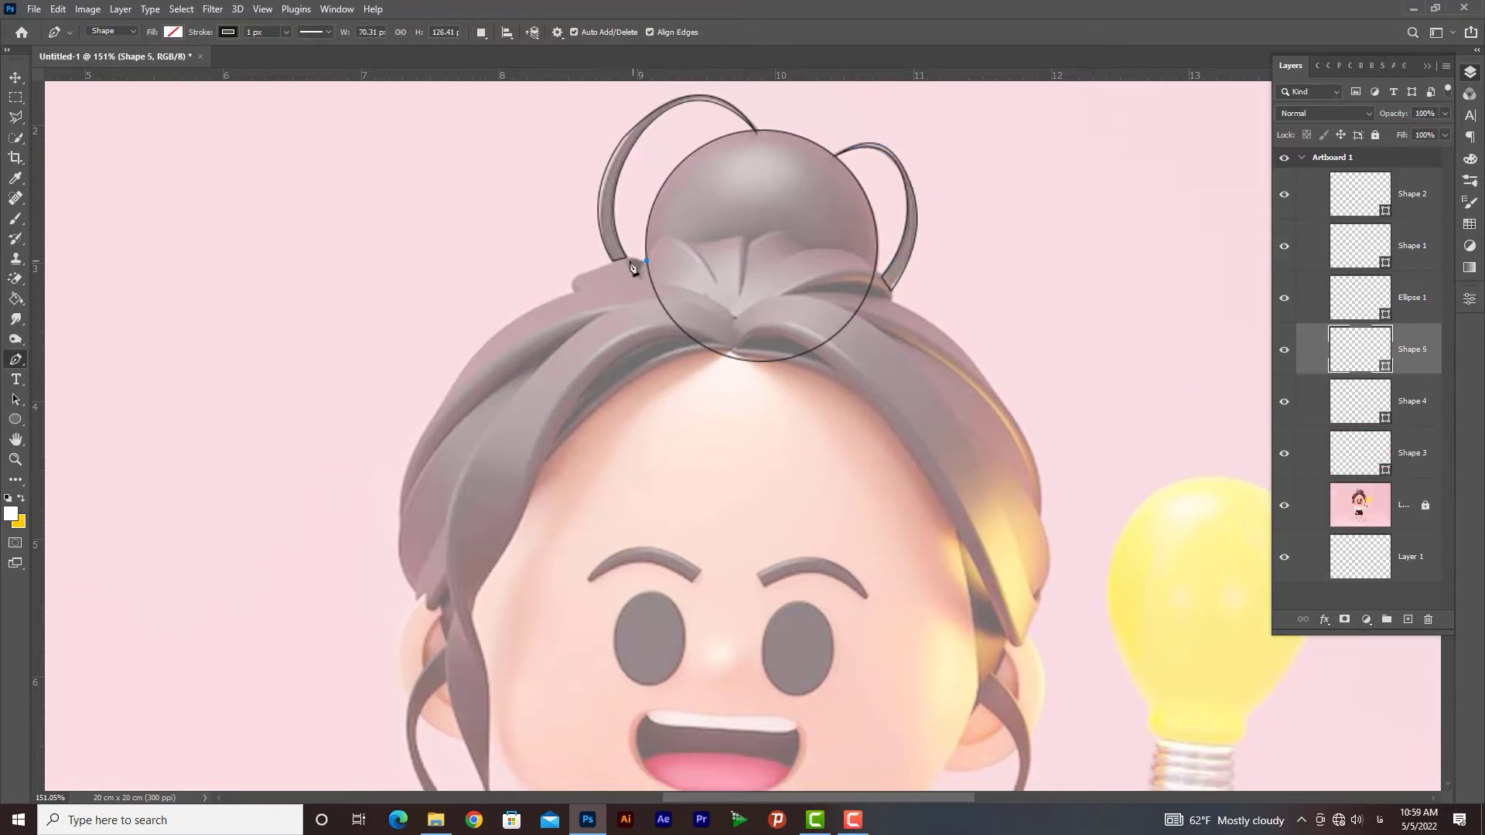
pyautogui.click(626, 259)
pyautogui.moveTo(580, 275); pyautogui.dragTo(575, 280)
pyautogui.moveTo(695, 275); pyautogui.dragTo(755, 144)
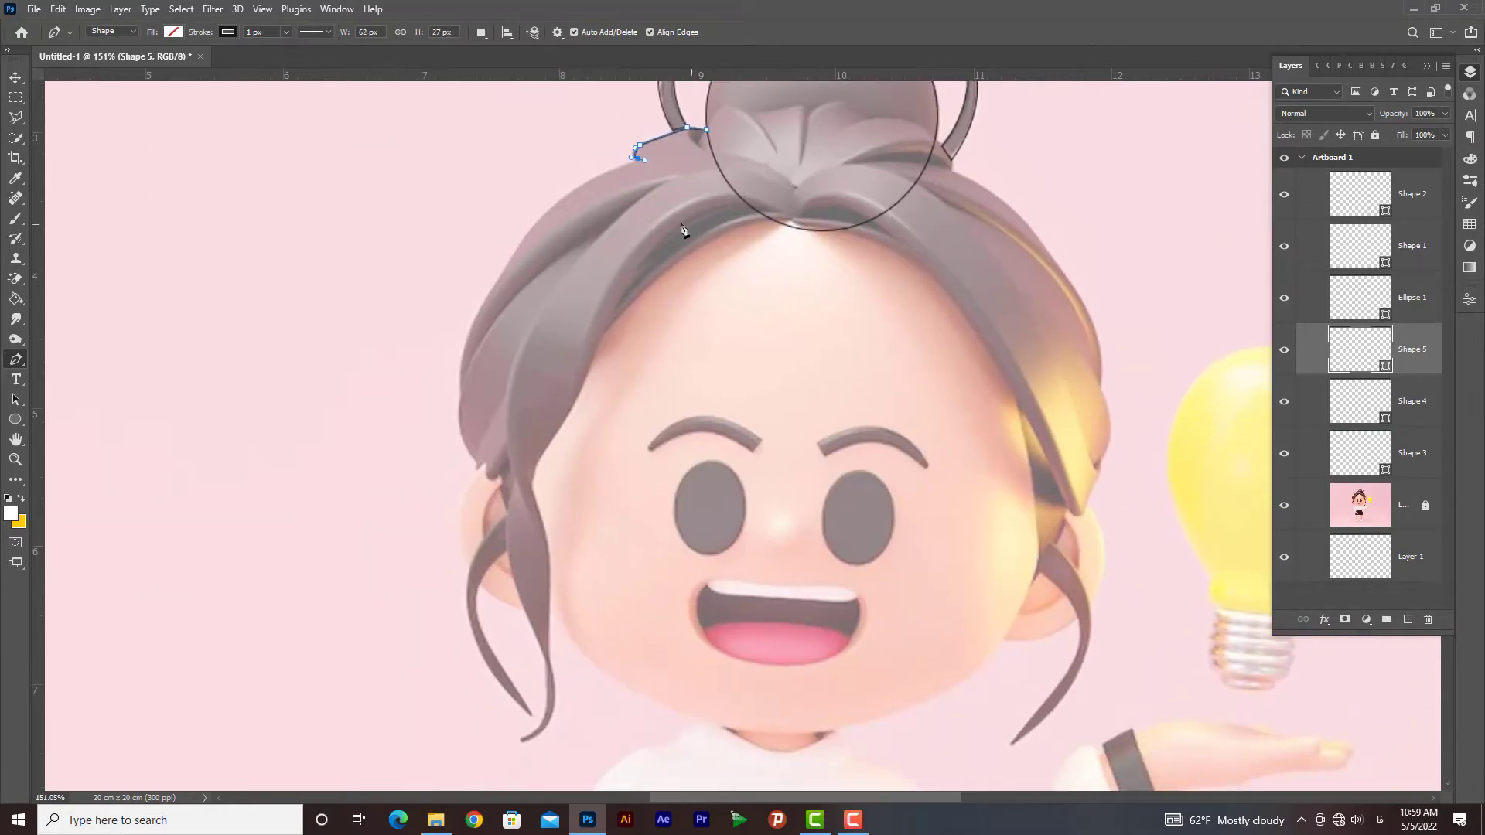
pyautogui.moveTo(460, 380); pyautogui.dragTo(421, 576)
pyautogui.click(460, 381)
# Step: Continue the left hair section's path up along its inner edge to the parting and back to the bun's base
pyautogui.moveTo(609, 228); pyautogui.dragTo(712, 189)
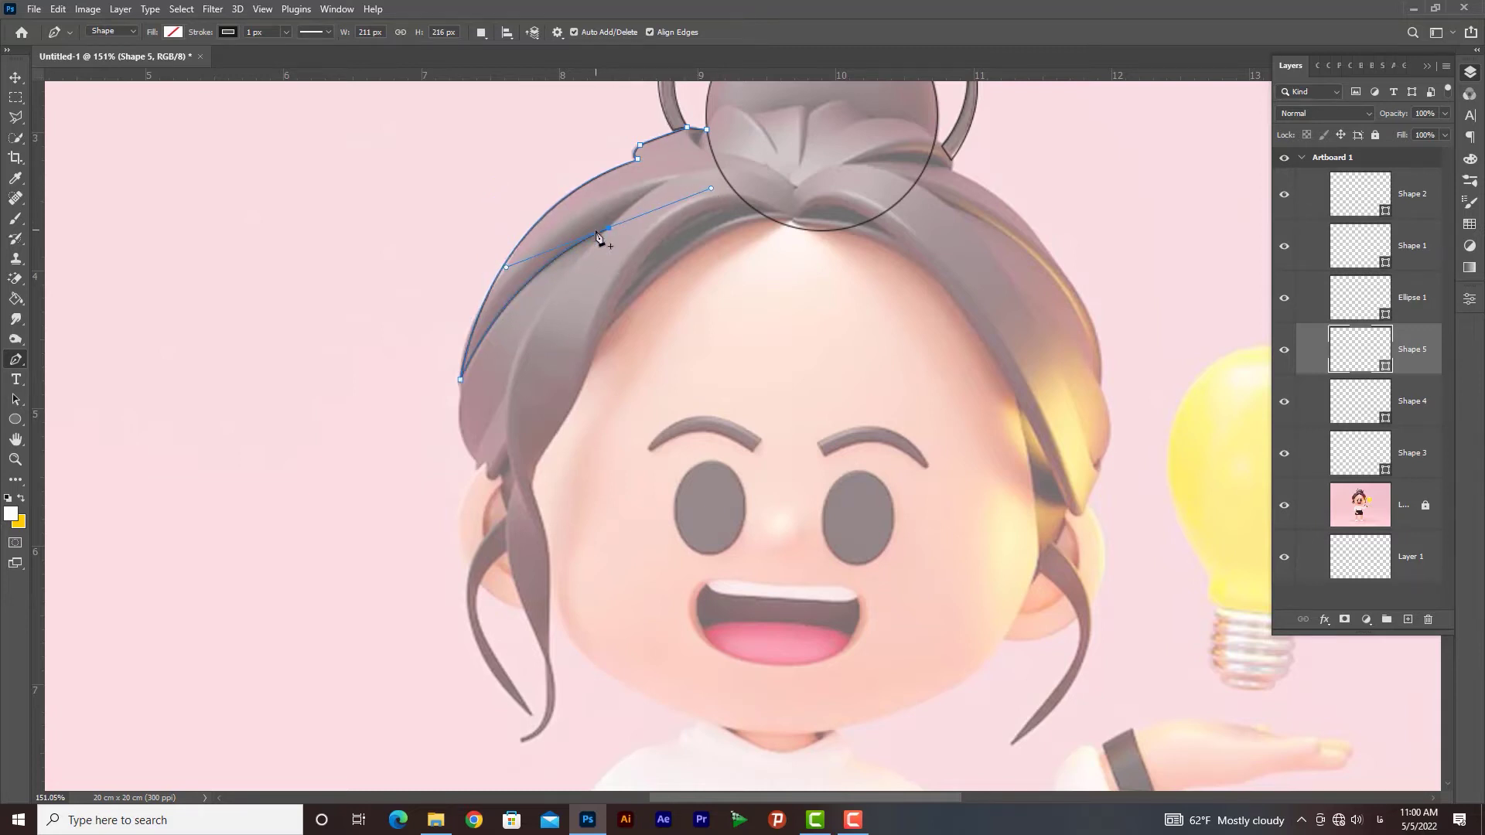
pyautogui.click(610, 229)
pyautogui.scroll(3, 813, 222)
pyautogui.click(789, 280)
pyautogui.moveTo(810, 294); pyautogui.dragTo(886, 348)
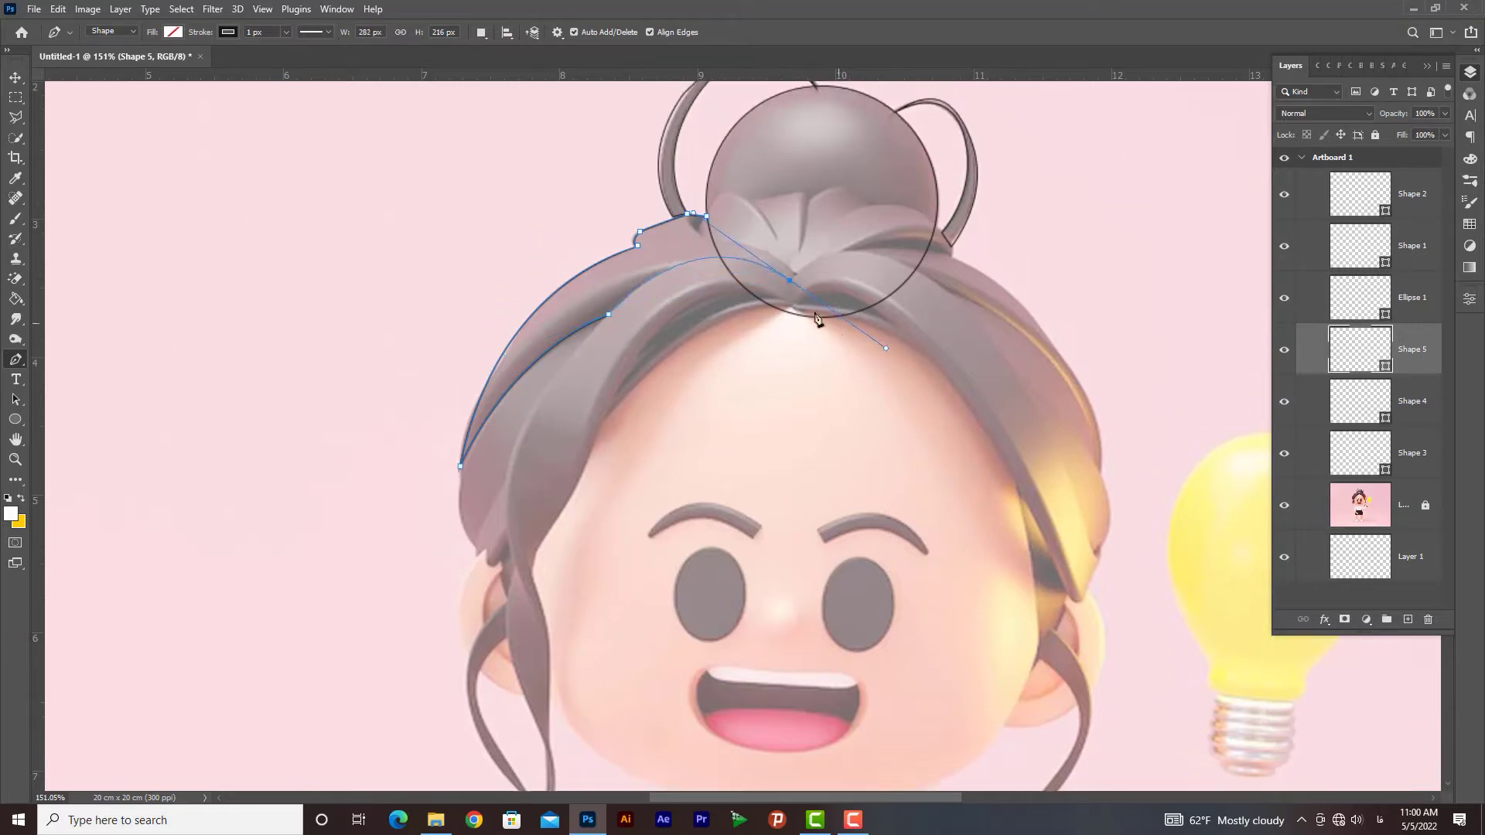
pyautogui.click(791, 281)
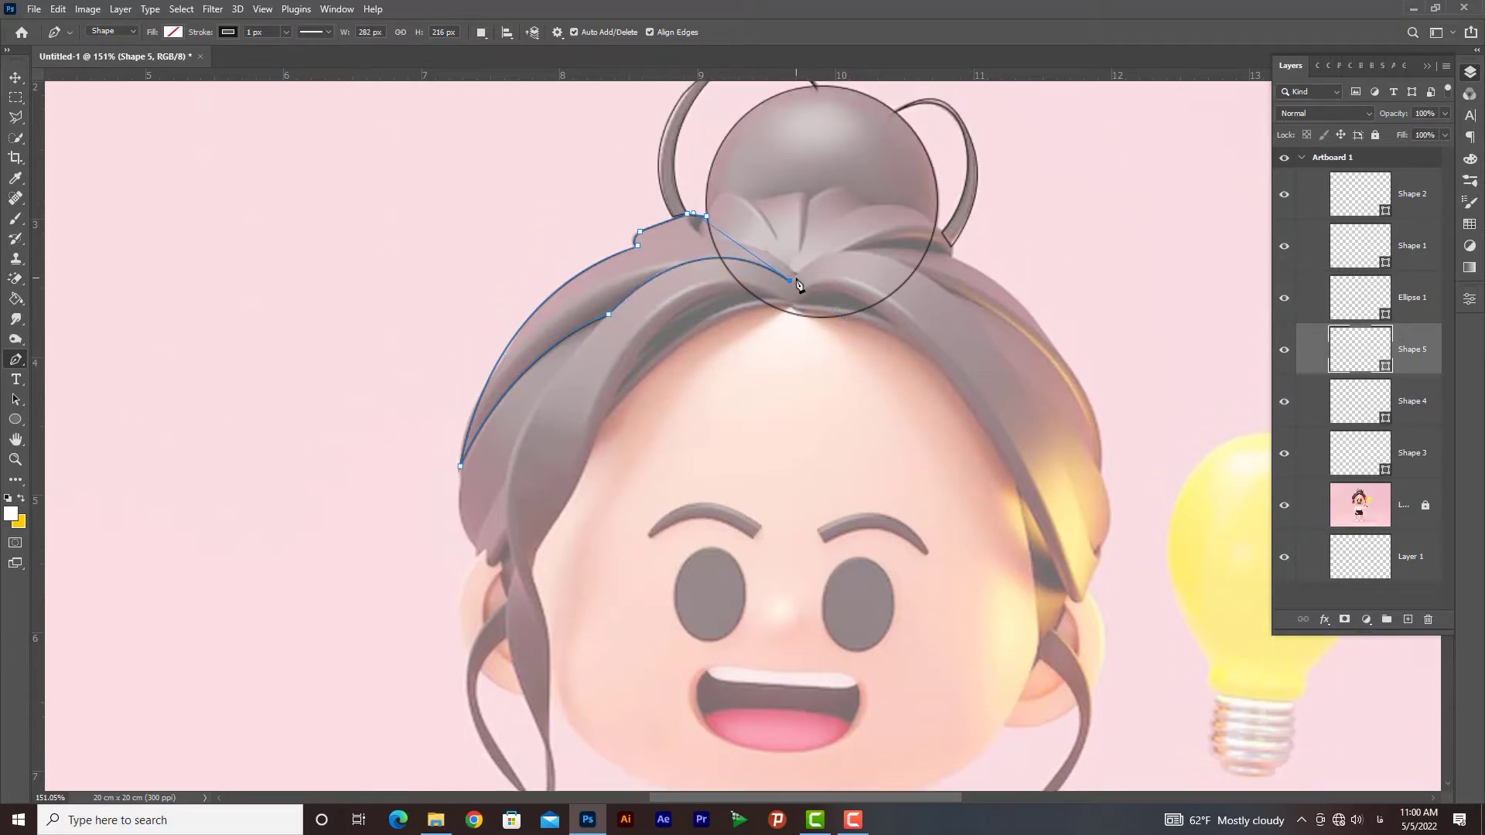
pyautogui.moveTo(708, 240); pyautogui.dragTo(661, 243)
pyautogui.keyDown('alt'); pyautogui.click(708, 239); pyautogui.keyUp('alt')
# Step: Trace the small strand and the hair tuft at the right side of the bun's base as Pen tool shapes
pyautogui.click(951, 255)
pyautogui.moveTo(934, 225); pyautogui.dragTo(893, 231)
pyautogui.click(840, 251)
pyautogui.moveTo(950, 255); pyautogui.dragTo(955, 221)
pyautogui.click(797, 273)
pyautogui.moveTo(868, 206); pyautogui.dragTo(835, 209)
pyautogui.click(797, 274)
# Step: Trace the hair tuft at the left side of the bun's base down to the parting as a closed shape
pyautogui.click(698, 233)
pyautogui.moveTo(747, 201); pyautogui.dragTo(797, 193)
pyautogui.click(809, 202)
pyautogui.click(796, 273)
pyautogui.moveTo(706, 240); pyautogui.dragTo(660, 246)
pyautogui.click(697, 234)
# Step: Trace the outer hair strand from the bun's base down the right side of the head as a closed shape
pyautogui.moveTo(837, 251); pyautogui.dragTo(791, 228)
pyautogui.click(790, 228)
pyautogui.moveTo(1001, 315); pyautogui.dragTo(1031, 357)
pyautogui.moveTo(1019, 374); pyautogui.dragTo(1028, 492)
pyautogui.keyDown('alt'); pyautogui.click(1031, 415); pyautogui.keyUp('alt')
pyautogui.moveTo(878, 229); pyautogui.dragTo(844, 215)
pyautogui.moveTo(768, 188); pyautogui.dragTo(721, 199)
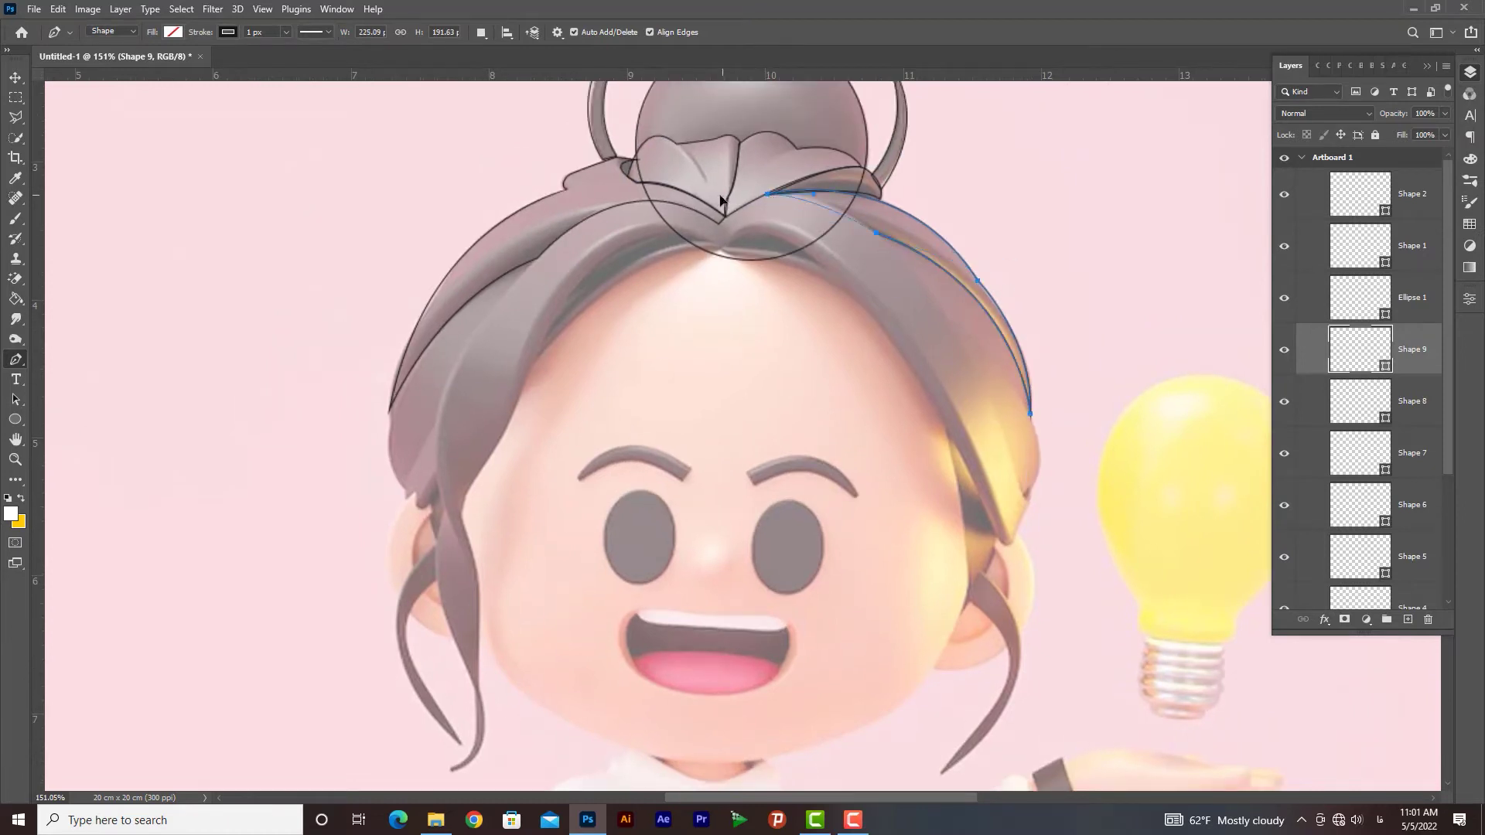
# Step: Trace the outer hair section on the right side of the head, beneath the thin outer strand, as a closed shape
pyautogui.click(1026, 482)
pyautogui.click(1032, 409)
pyautogui.moveTo(1034, 416); pyautogui.dragTo(997, 337)
pyautogui.moveTo(877, 223); pyautogui.dragTo(740, 181)
pyautogui.moveTo(1026, 483); pyautogui.dragTo(1031, 524)
# Step: Trace the broad front strand on the right from its lower tip up to the parting and back as a closed shape
pyautogui.click(1011, 530)
pyautogui.click(1027, 496)
pyautogui.click(1030, 478)
pyautogui.click(1026, 480)
pyautogui.moveTo(879, 223); pyautogui.dragTo(769, 115)
pyautogui.keyDown('alt'); pyautogui.click(879, 224); pyautogui.keyUp('alt')
pyautogui.moveTo(768, 181); pyautogui.dragTo(792, 221)
pyautogui.click(719, 212)
pyautogui.click(721, 234)
pyautogui.moveTo(1011, 530); pyautogui.dragTo(1018, 538)
# Step: Trace the outer hair section on the left side of the head above the ear as a closed shape
pyautogui.scroll(-1, 1013, 530)
pyautogui.click(390, 373)
pyautogui.click(392, 383)
pyautogui.moveTo(404, 451); pyautogui.dragTo(420, 464)
pyautogui.click(434, 389)
pyautogui.moveTo(538, 220); pyautogui.dragTo(598, 178)
pyautogui.keyDown('alt'); pyautogui.click(538, 220); pyautogui.keyUp('alt')
pyautogui.moveTo(390, 373); pyautogui.dragTo(325, 514)
# Step: Trace the jagged lower end of the left side hair and the small sliver beside the ear as closed shapes
pyautogui.click(431, 465)
pyautogui.moveTo(417, 459)
pyautogui.mouseDown()
pyautogui.moveTo(421, 432)
pyautogui.moveTo(439, 468)
pyautogui.mouseUp()
pyautogui.keyDown('alt'); pyautogui.click(417, 459); pyautogui.keyUp('alt')
pyautogui.click(406, 461)
pyautogui.click(406, 451)
pyautogui.click(440, 375)
pyautogui.click(439, 455)
pyautogui.click(431, 464)
pyautogui.click(437, 503)
pyautogui.click(440, 456)
pyautogui.click(436, 503)
# Step: Start the left front strand's path at the parting and follow its inner edge down to the curled tip beside the cheek
pyautogui.click(722, 211)
pyautogui.moveTo(611, 217); pyautogui.dragTo(553, 260)
pyautogui.moveTo(528, 332); pyautogui.dragTo(492, 429)
pyautogui.click(467, 452)
pyautogui.click(460, 477)
pyautogui.moveTo(477, 545); pyautogui.dragTo(474, 564)
pyautogui.click(477, 642)
pyautogui.moveTo(478, 647); pyautogui.dragTo(489, 502)
pyautogui.moveTo(462, 589); pyautogui.dragTo(409, 603)
pyautogui.keyDown('alt'); pyautogui.click(462, 589); pyautogui.keyUp('alt')
# Step: Continue the left front strand's path up its outer edge and close it at the parting
pyautogui.moveTo(495, 288); pyautogui.dragTo(464, 489)
pyautogui.click(419, 557)
pyautogui.moveTo(430, 399); pyautogui.dragTo(453, 352)
pyautogui.moveTo(700, 242); pyautogui.dragTo(818, 333)
pyautogui.click(702, 266)
# Step: Trace the thin loose lock hanging in front of the left ear down to its pointed tip
pyautogui.moveTo(617, 429); pyautogui.dragTo(660, 289)
pyautogui.click(461, 458)
pyautogui.moveTo(430, 516)
pyautogui.mouseDown()
pyautogui.moveTo(429, 582)
pyautogui.moveTo(429, 472)
pyautogui.mouseUp()
pyautogui.click(484, 624)
pyautogui.click(461, 421)
# Step: Trace the dark inner hair strip along the left side of the forehead's hairline as a closed shape
pyautogui.moveTo(558, 336); pyautogui.dragTo(462, 481)
pyautogui.click(458, 385)
pyautogui.moveTo(648, 272); pyautogui.dragTo(736, 294)
pyautogui.keyDown('alt'); pyautogui.click(648, 272); pyautogui.keyUp('alt')
pyautogui.moveTo(470, 358)
pyautogui.mouseDown()
pyautogui.moveTo(421, 471)
pyautogui.moveTo(358, 484)
pyautogui.mouseUp()
pyautogui.keyDown('alt'); pyautogui.click(470, 358); pyautogui.keyUp('alt')
pyautogui.click(459, 385)
# Step: Trace the dark inner hair strip along the right side of the forehead from the hairline's peak
pyautogui.keyDown('ctrl'); pyautogui.click(837, 385); pyautogui.keyUp('ctrl')
pyautogui.click(649, 273)
pyautogui.moveTo(793, 331); pyautogui.dragTo(905, 457)
pyautogui.keyDown('alt'); pyautogui.click(793, 332); pyautogui.keyUp('alt')
pyautogui.click(649, 272)
# Step: Trace the second thin strip under the left front strand, from the hairline's peak to its lower end and back
pyautogui.click(645, 268)
pyautogui.moveTo(514, 299); pyautogui.dragTo(478, 338)
pyautogui.click(460, 384)
pyautogui.moveTo(644, 268); pyautogui.dragTo(732, 292)
# Step: Trace the thin loose lock hanging by the right ear to its pointed tip and back as a closed shape
pyautogui.moveTo(943, 480); pyautogui.dragTo(915, 211)
pyautogui.click(879, 327)
pyautogui.moveTo(913, 443); pyautogui.dragTo(880, 510)
pyautogui.click(841, 529)
pyautogui.moveTo(868, 355); pyautogui.dragTo(754, 298)
pyautogui.hotkey('ctrl', 'z')
pyautogui.keyDown('alt'); pyautogui.click(867, 355); pyautogui.keyUp('alt')
pyautogui.click(880, 327)
# Step: Trace the small triangular hair piece between the right front strand and the face as a closed shape
pyautogui.moveTo(917, 362); pyautogui.dragTo(885, 462)
pyautogui.click(814, 280)
pyautogui.click(835, 449)
pyautogui.moveTo(866, 389); pyautogui.dragTo(867, 366)
pyautogui.keyDown('alt'); pyautogui.click(865, 390); pyautogui.keyUp('alt')
pyautogui.click(814, 280)
# Step: Draw outer and inner circles over both ears with the Ellipse tool, making the right inner circle about 0.92 cm wide
pyautogui.moveTo(804, 287); pyautogui.dragTo(868, 269)
pyautogui.moveTo(464, 381); pyautogui.dragTo(474, 355)
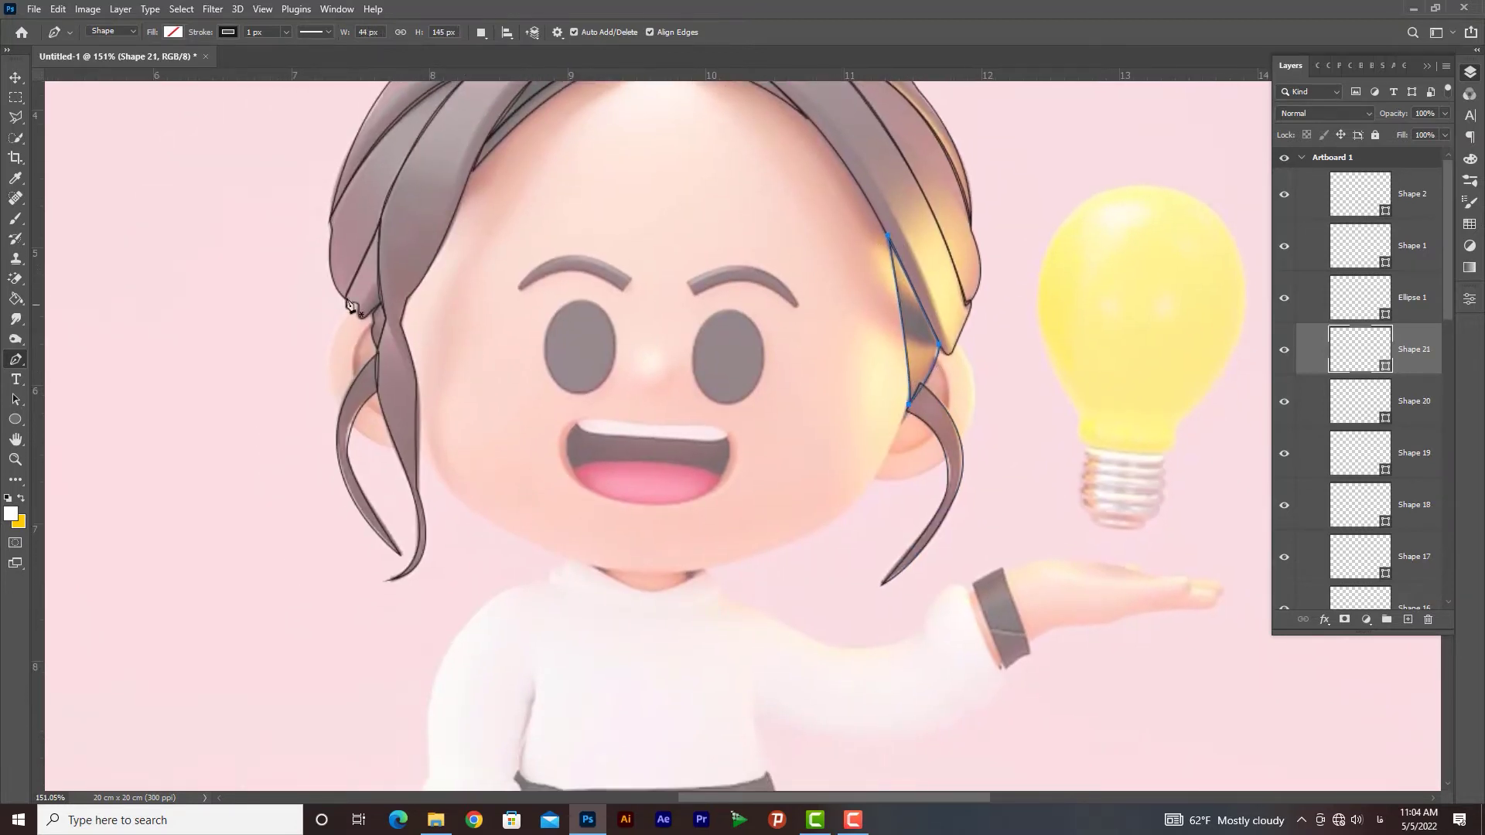
pyautogui.scroll(3, 763, 410)
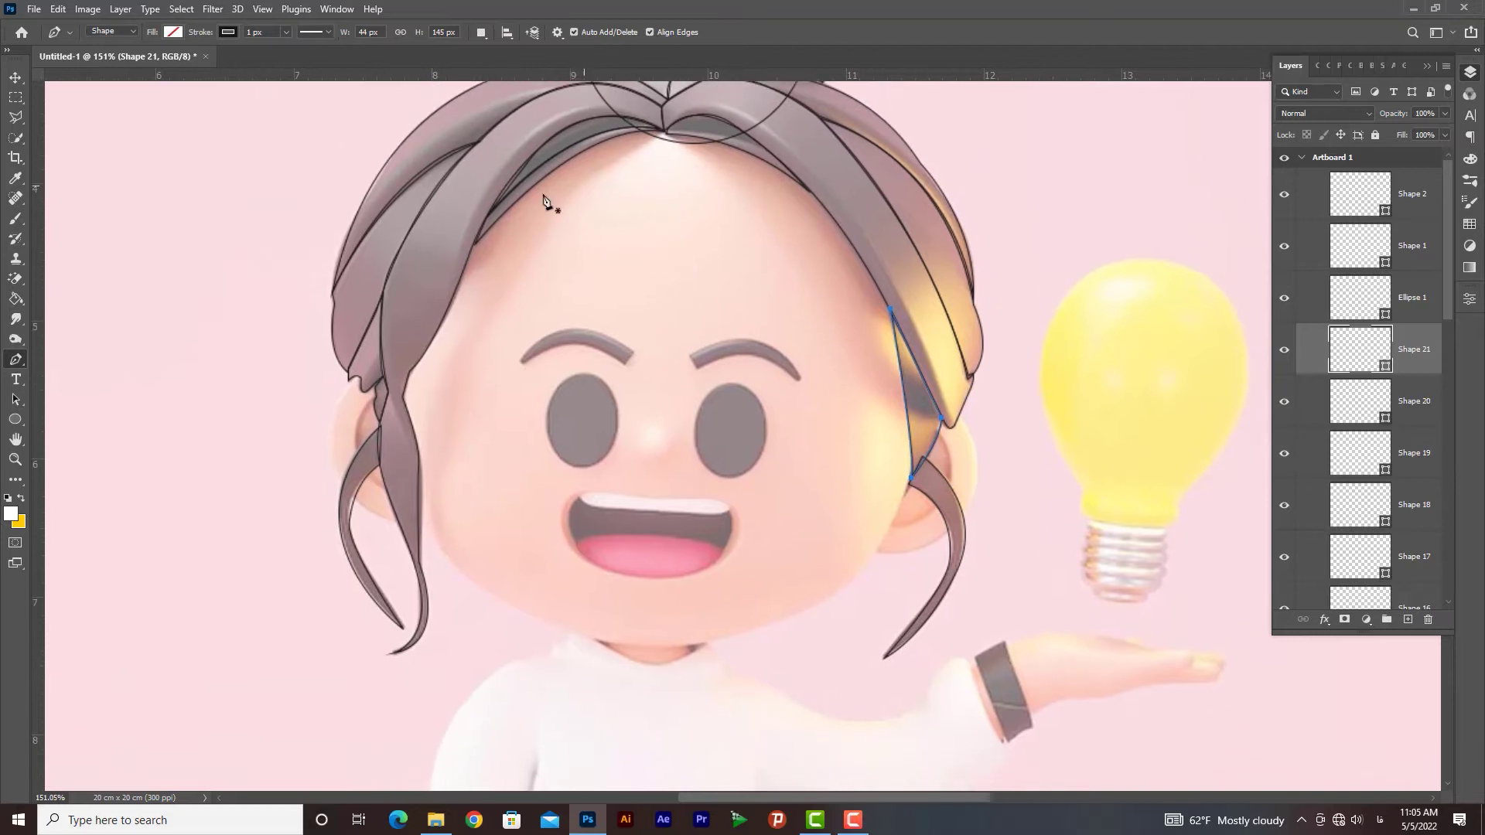
pyautogui.press('u')
pyautogui.moveTo(334, 361); pyautogui.dragTo(501, 529)
pyautogui.press('v')
pyautogui.click(14, 420)
pyautogui.moveTo(348, 395); pyautogui.dragTo(500, 499)
pyautogui.moveTo(853, 394); pyautogui.dragTo(950, 542)
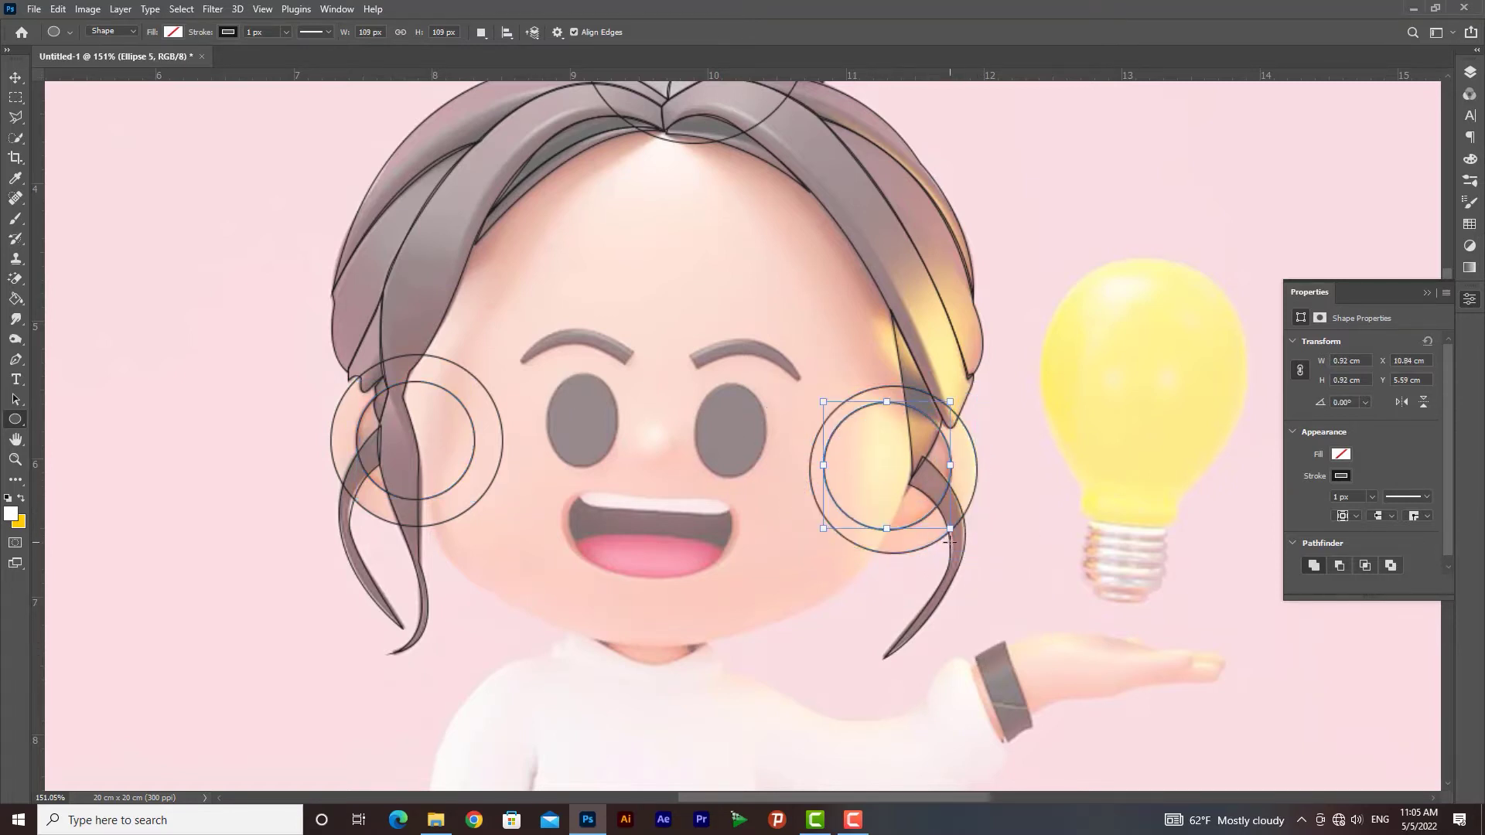
pyautogui.scroll(-2, 698, 487)
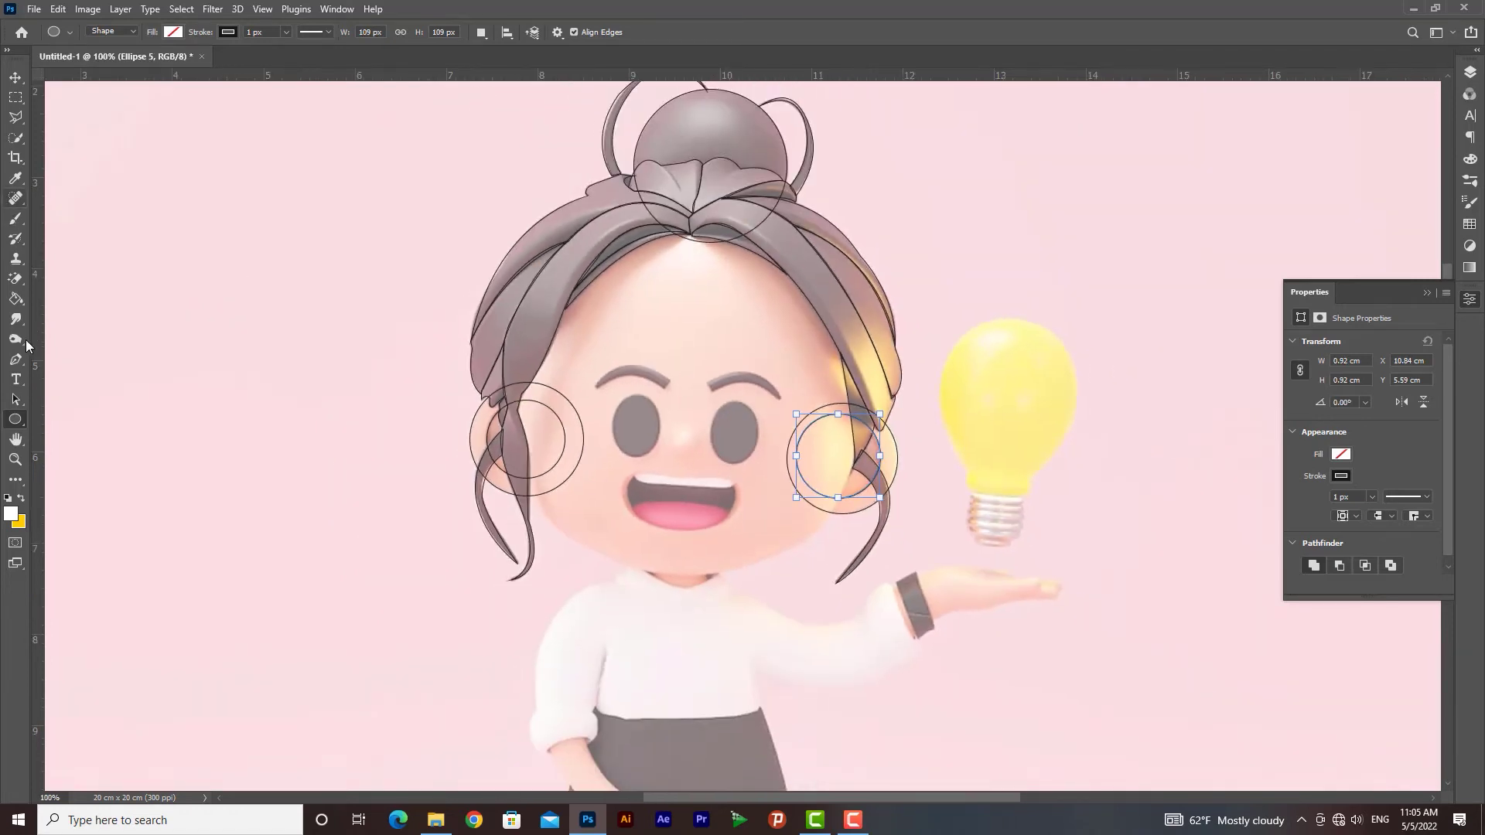
pyautogui.click(17, 360)
pyautogui.moveTo(717, 479); pyautogui.dragTo(682, 408)
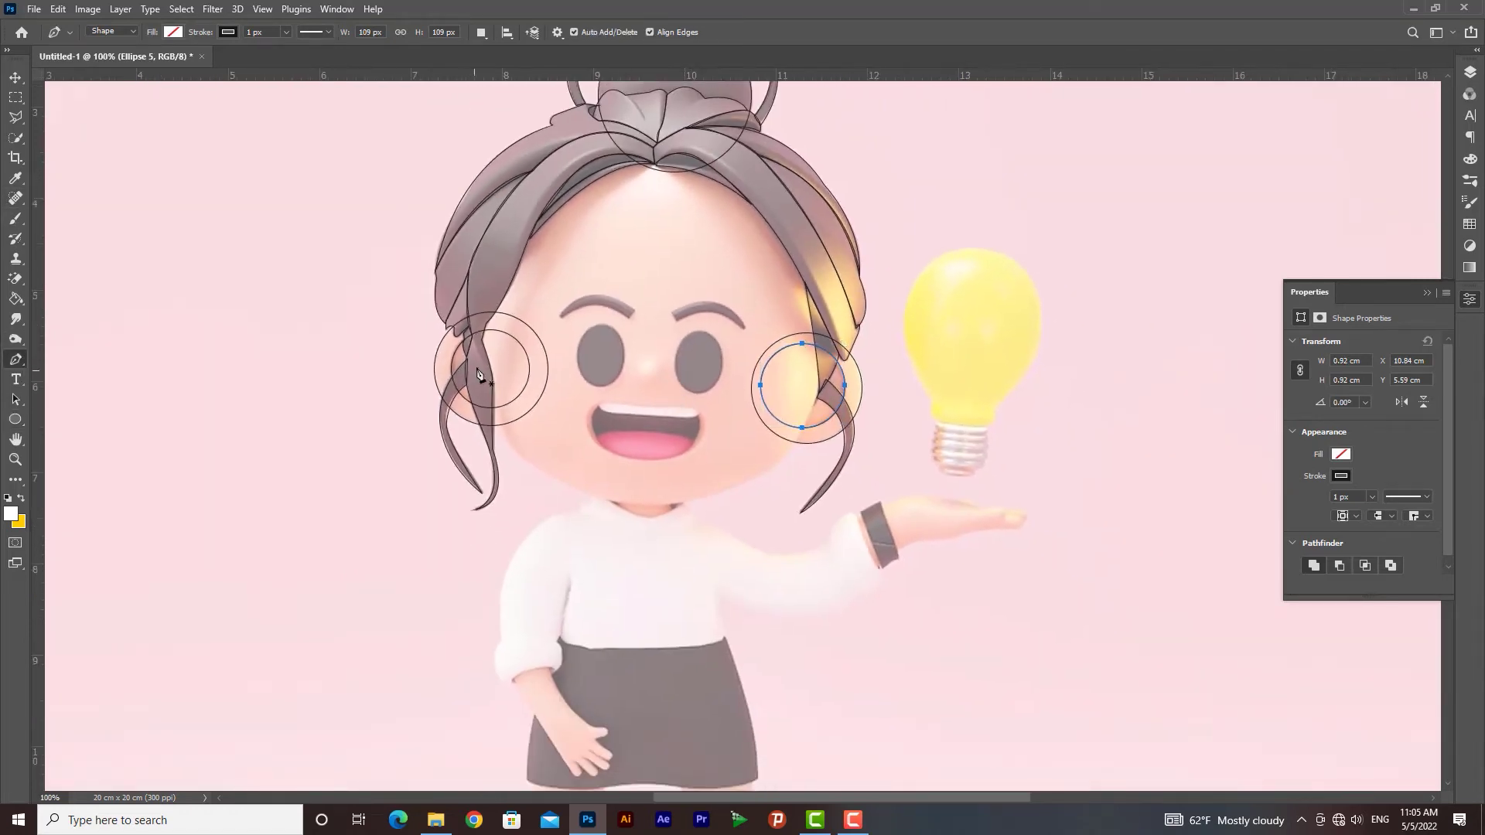
pyautogui.click(490, 376)
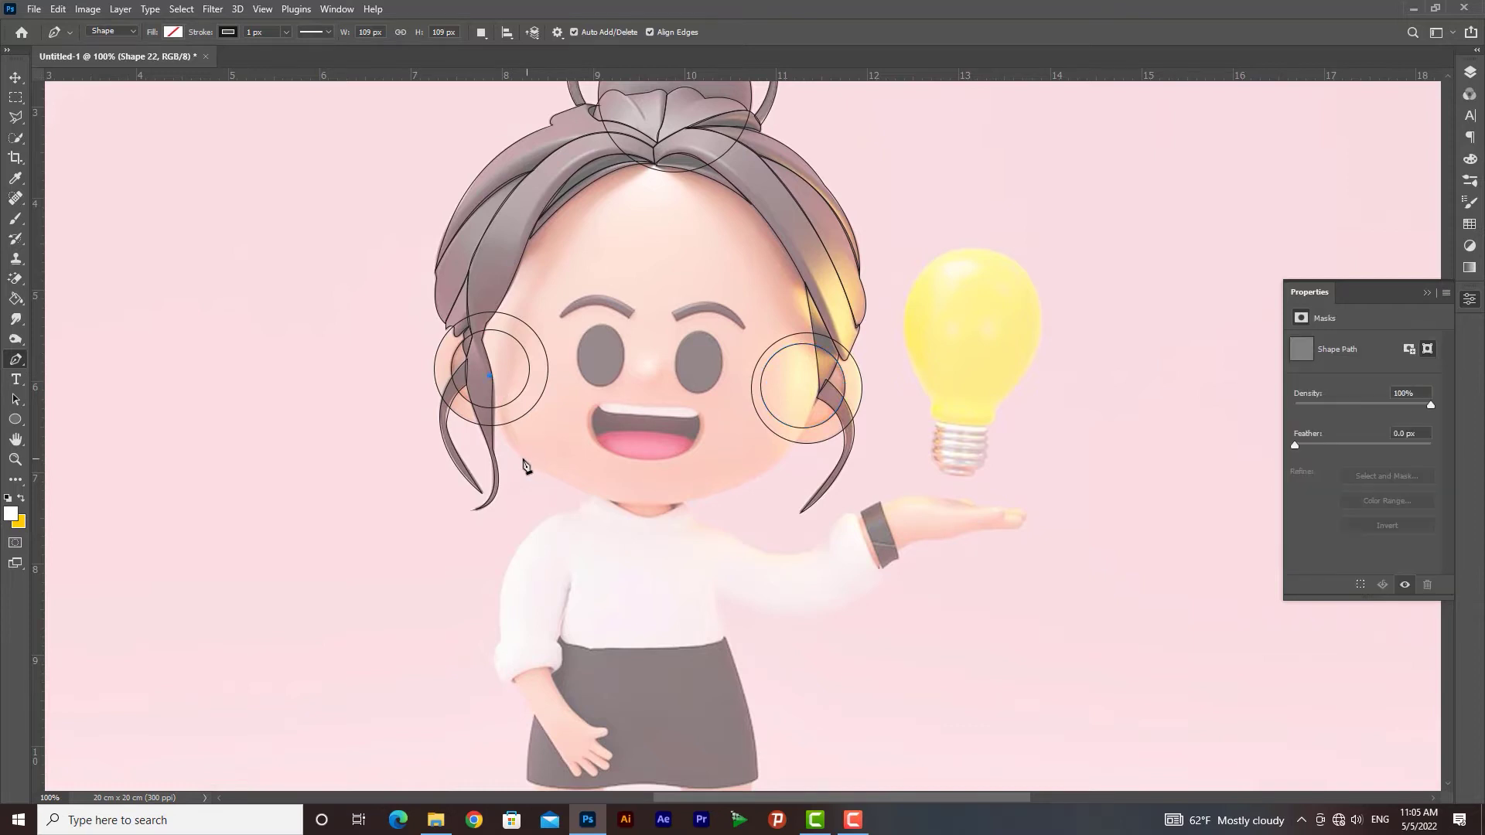
pyautogui.moveTo(523, 457); pyautogui.dragTo(546, 473)
pyautogui.hotkey('ctrl', 'z')
pyautogui.hotkey('ctrl', 'z')
# Step: Trace the face outline from the left cheek around the chin, up the right side and under the hair as a closed shape
pyautogui.click(493, 389)
pyautogui.moveTo(604, 498); pyautogui.dragTo(656, 517)
pyautogui.moveTo(797, 440); pyautogui.dragTo(833, 390)
pyautogui.click(833, 386)
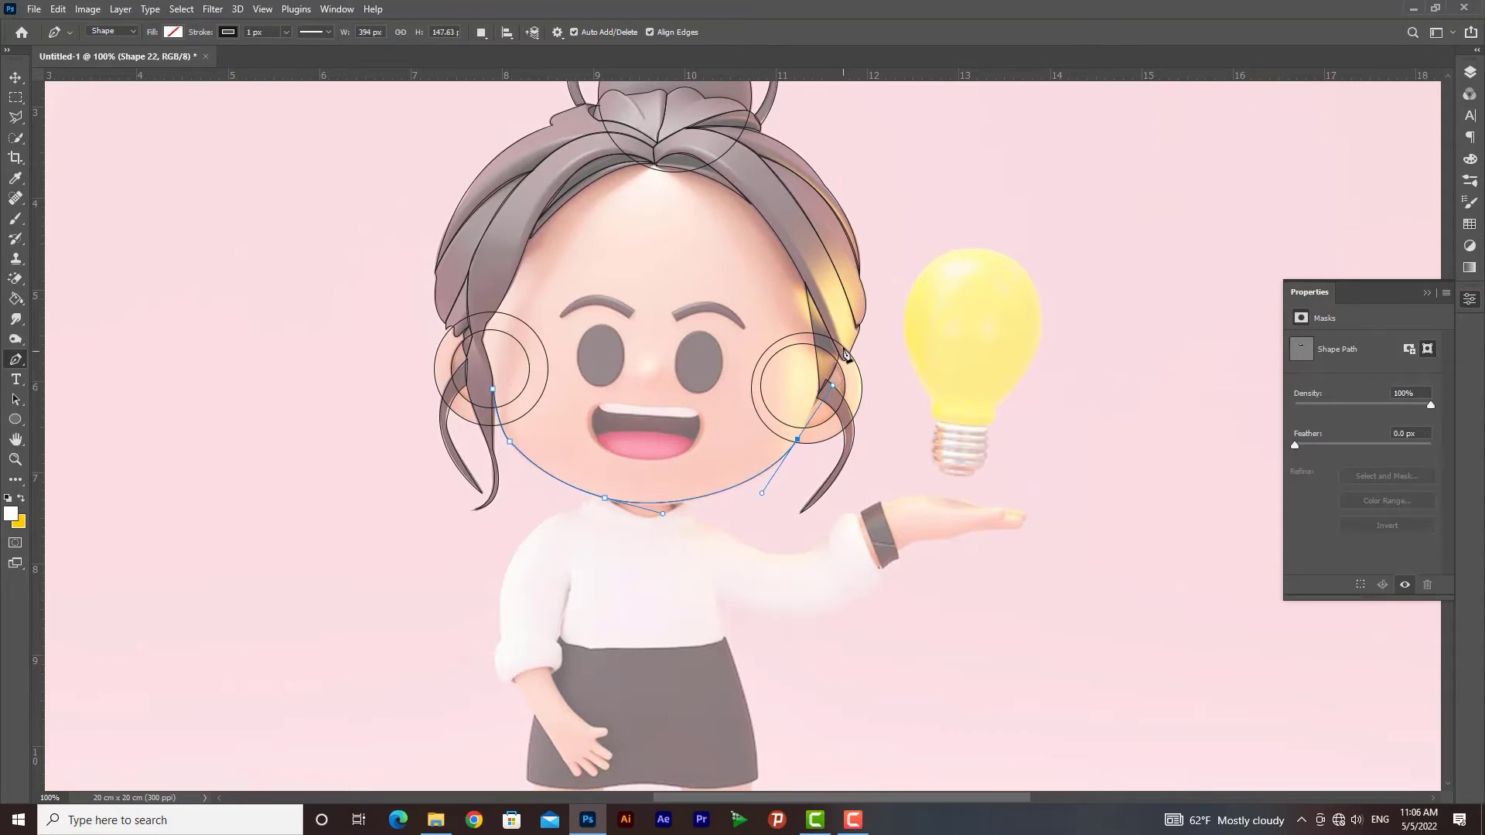
pyautogui.click(852, 327)
pyautogui.moveTo(778, 171); pyautogui.dragTo(735, 149)
pyautogui.moveTo(641, 128); pyautogui.dragTo(588, 143)
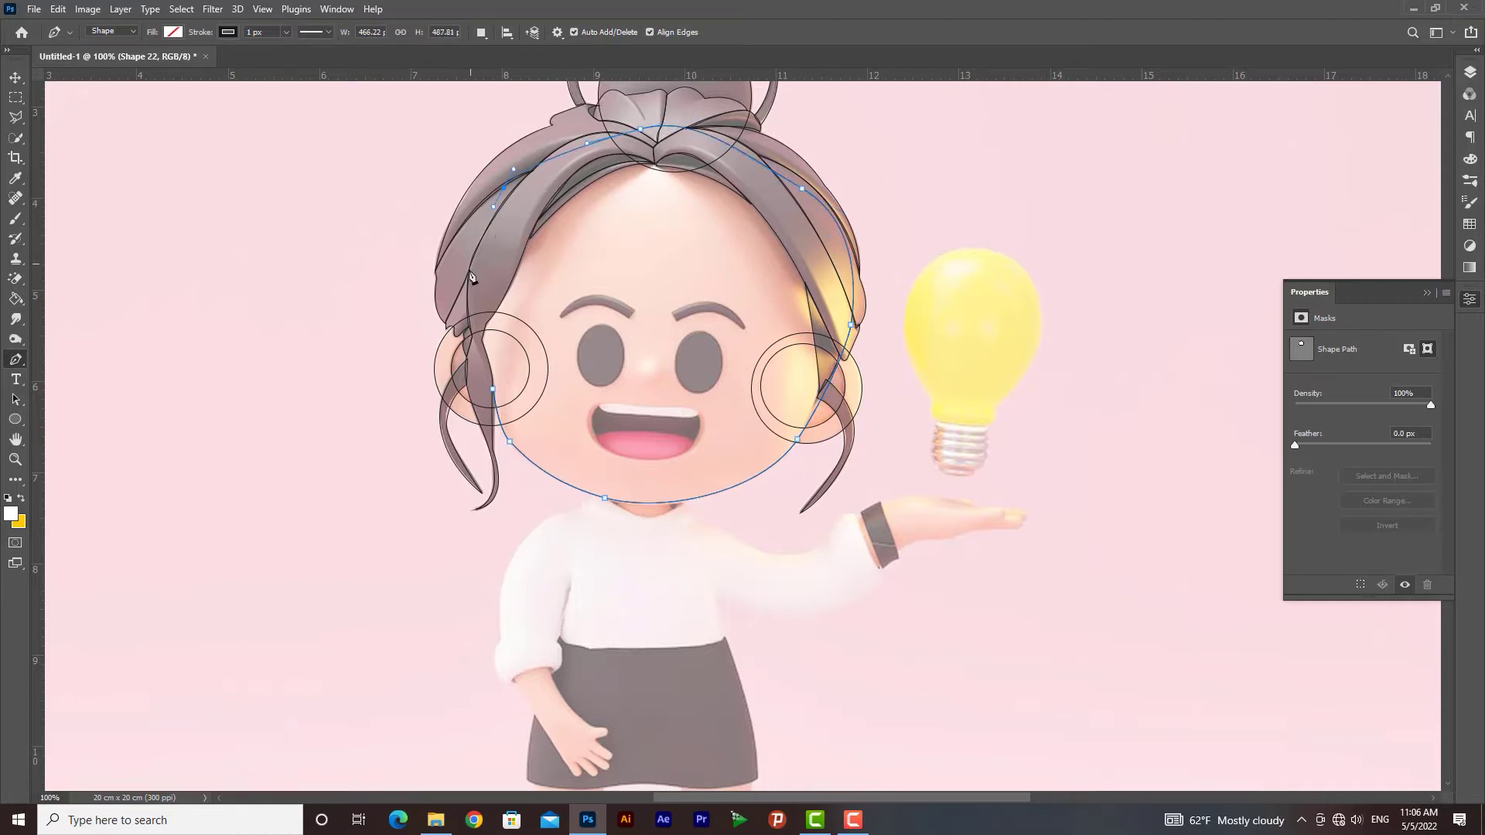
pyautogui.moveTo(493, 388); pyautogui.dragTo(496, 396)
# Step: Trace the left eyebrow with the Pen tool as a closed shape about 94 px wide and 29 px high
pyautogui.press('z')
pyautogui.moveTo(659, 313); pyautogui.dragTo(699, 354)
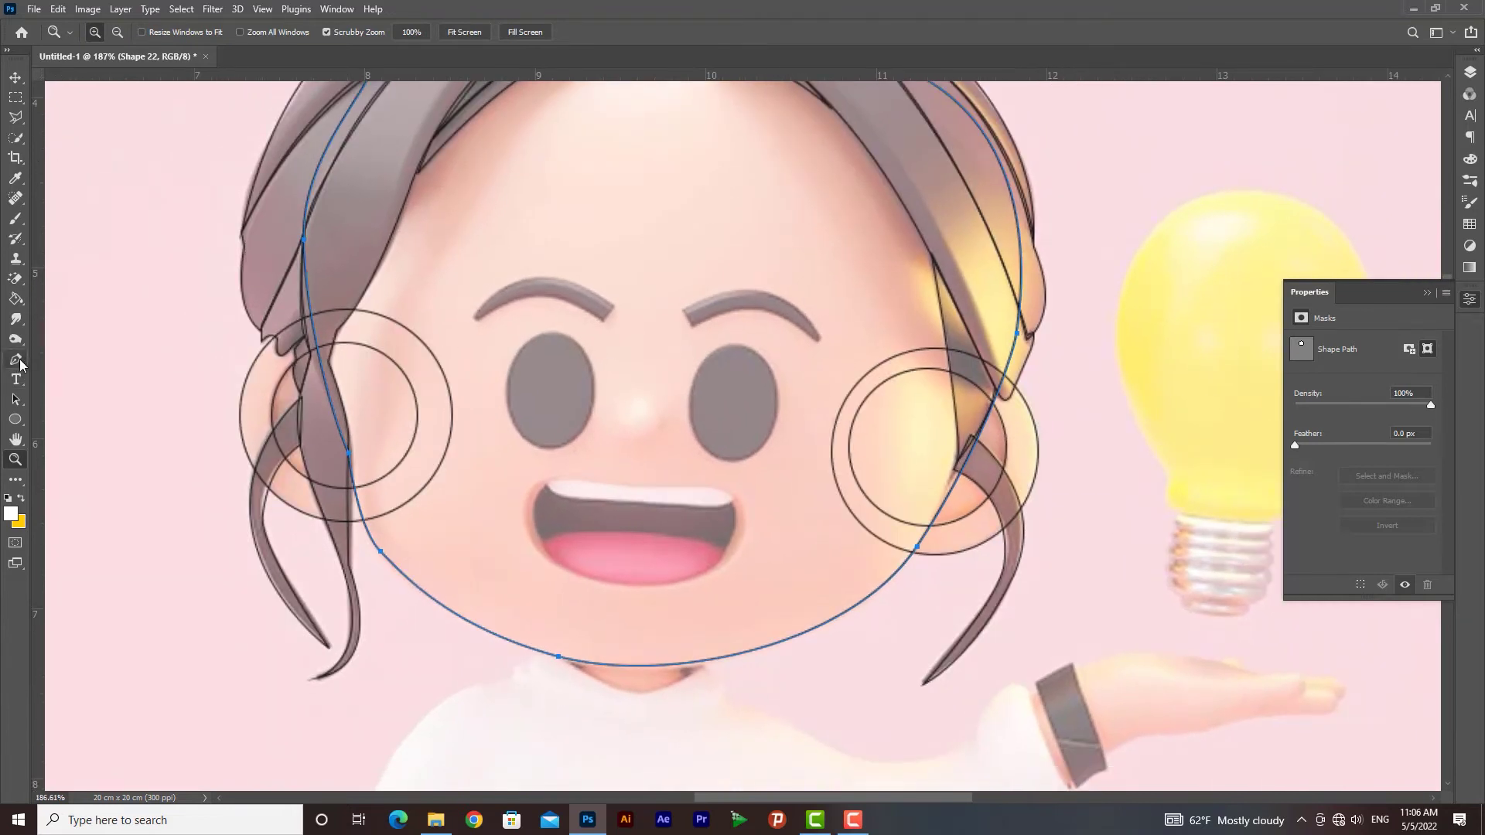
pyautogui.click(17, 360)
pyautogui.click(603, 318)
pyautogui.moveTo(481, 319); pyautogui.dragTo(420, 376)
pyautogui.moveTo(477, 320); pyautogui.dragTo(413, 376)
pyautogui.click(476, 321)
pyautogui.moveTo(611, 305); pyautogui.dragTo(711, 372)
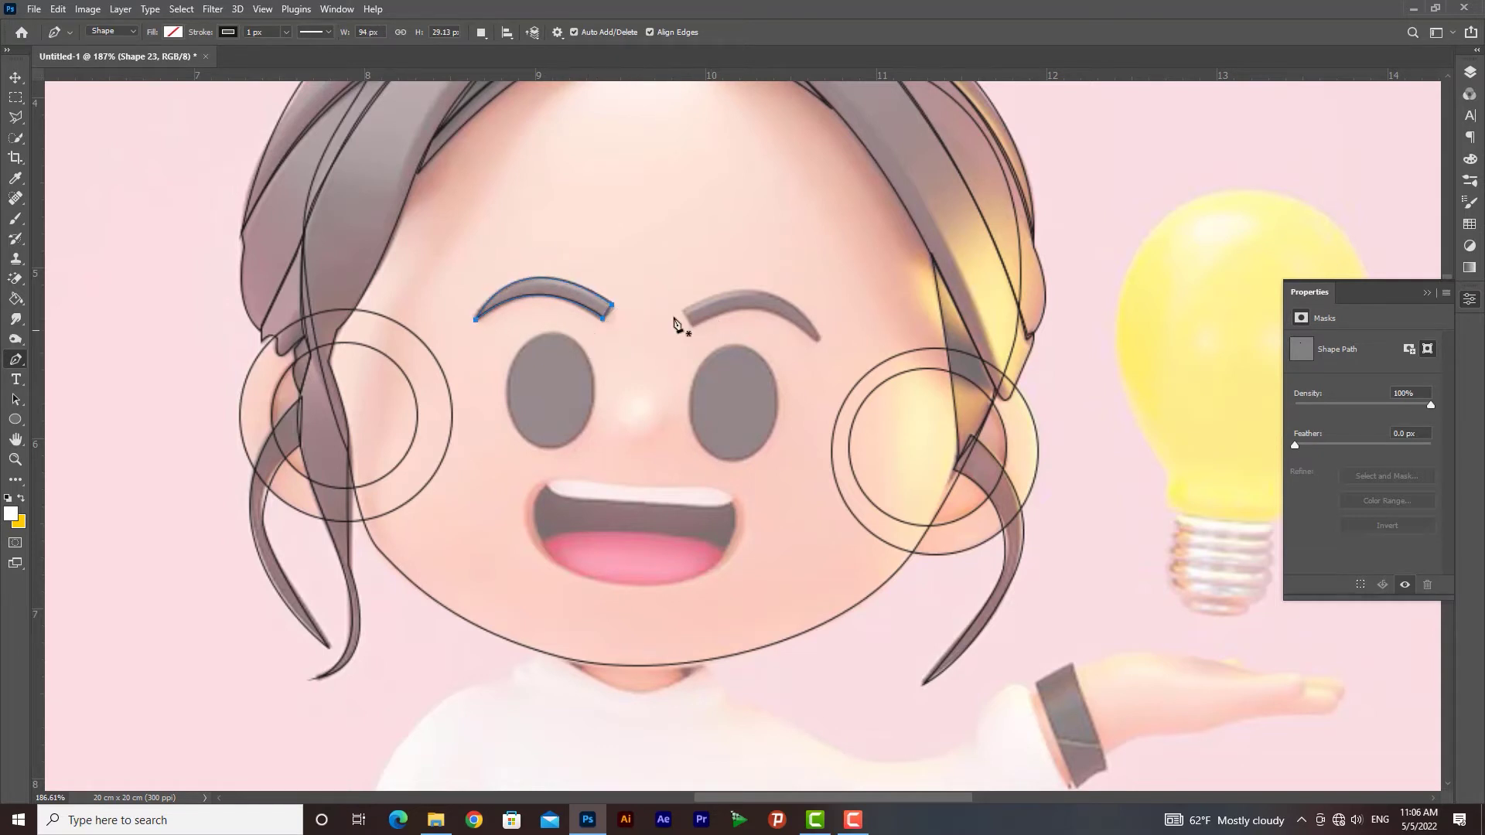
# Step: Duplicate the left eyebrow shape and flip the copy horizontally
pyautogui.click(15, 78)
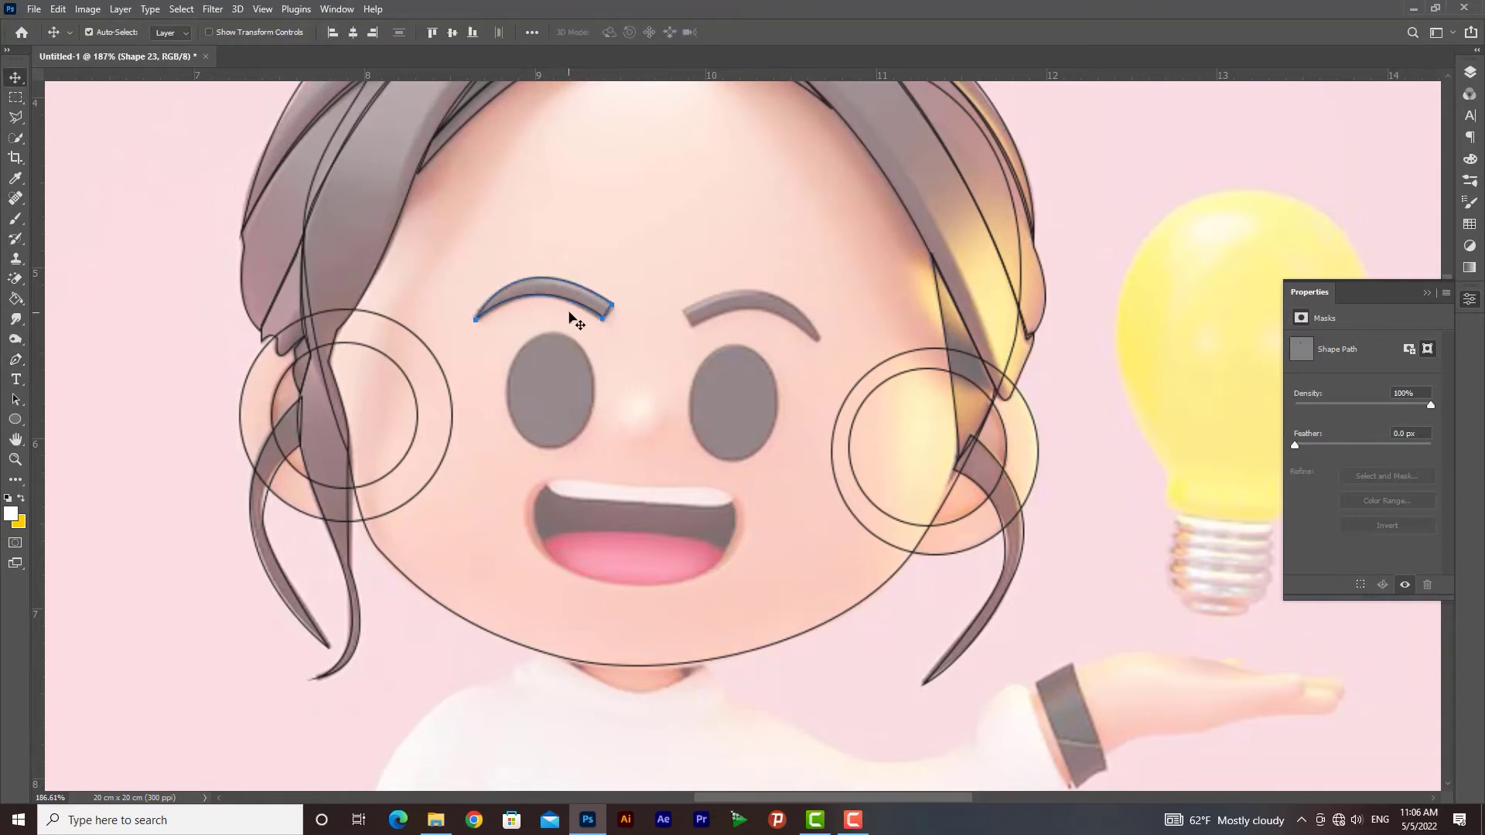
pyautogui.hotkey('ctrl', 'j')
pyautogui.hotkey('ctrl', 't')
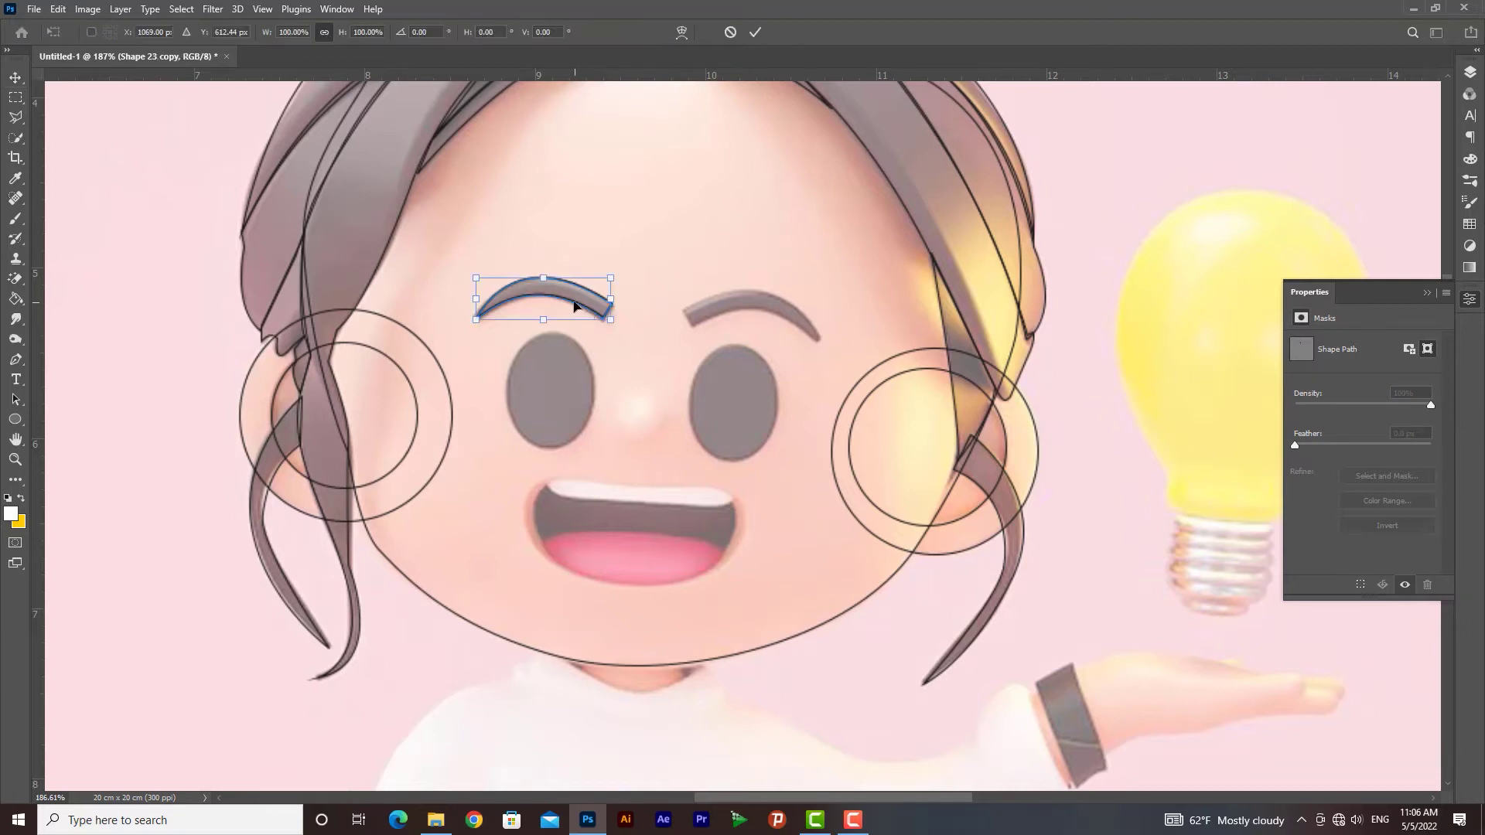
pyautogui.rightClick(575, 305)
pyautogui.click(647, 608)
# Step: Move the flipped eyebrow copy across and slightly down onto the right eyebrow of the reference image
pyautogui.press('Right')
pyautogui.press('Right')
pyautogui.press('Right')
pyautogui.press('Right')
pyautogui.press('Right')
pyautogui.press('Right')
pyautogui.press('Right')
pyautogui.press('Right')
pyautogui.press('Right')
pyautogui.press('Right')
pyautogui.press('Right')
pyautogui.press('Right')
pyautogui.press('Right')
pyautogui.press('Right')
pyautogui.press('Right')
pyautogui.press('Right')
pyautogui.press('Right')
pyautogui.press('Right')
pyautogui.press('Right')
pyautogui.press('Right')
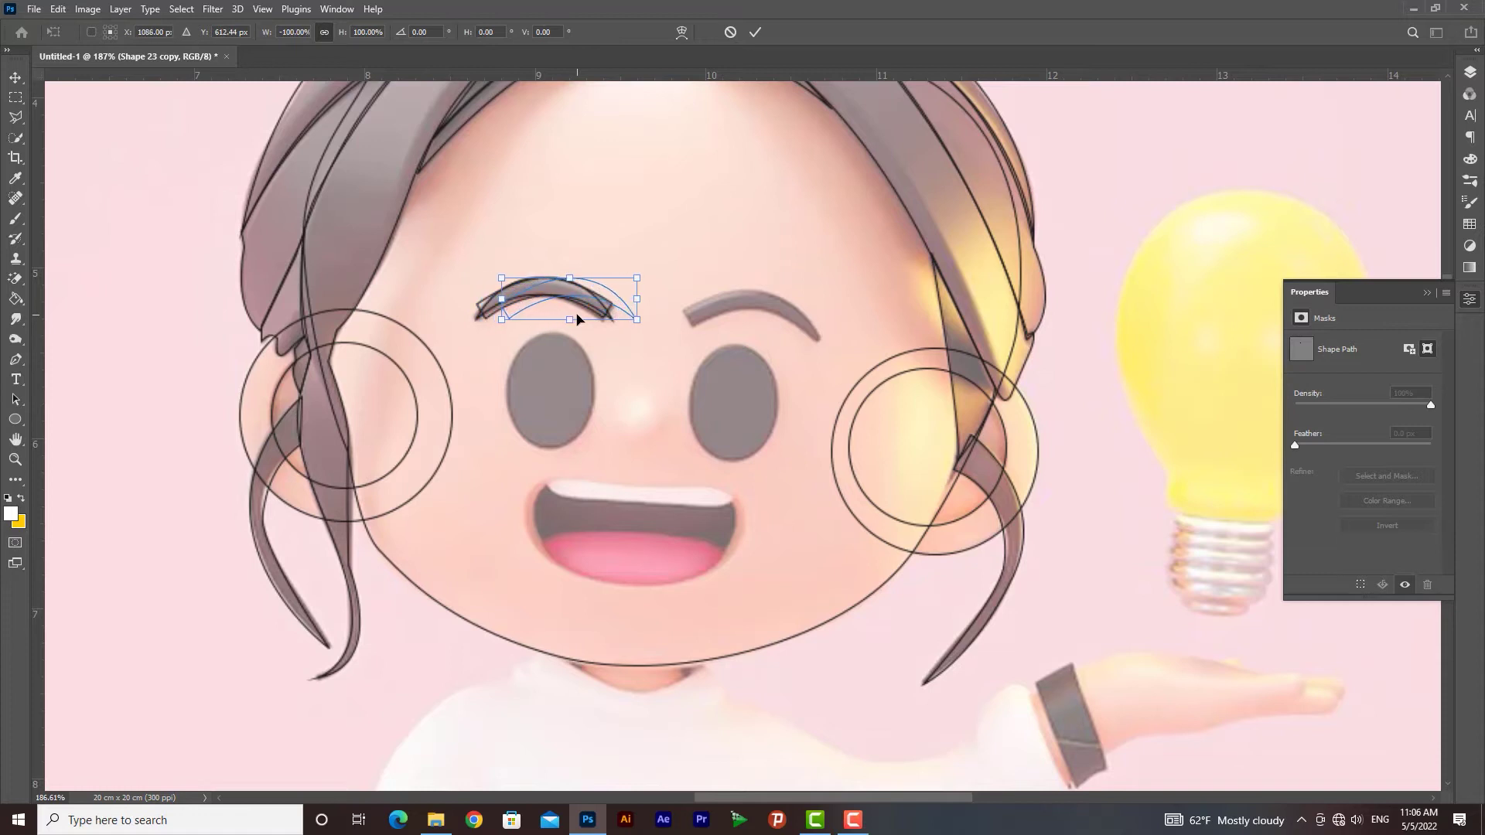
pyautogui.press('Right')
pyautogui.press('Right')
pyautogui.press('Right')
pyautogui.press('Right')
pyautogui.press('Right')
pyautogui.press('Right')
pyautogui.press('Right')
pyautogui.press('Right')
pyautogui.press('Right')
pyautogui.press('Right')
pyautogui.press('Right')
pyautogui.press('Right')
pyautogui.press('Right')
pyautogui.press('Right')
pyautogui.press('Right')
pyautogui.press('Right')
pyautogui.press('Right')
pyautogui.press('Right')
pyautogui.press('Right')
pyautogui.press('Right')
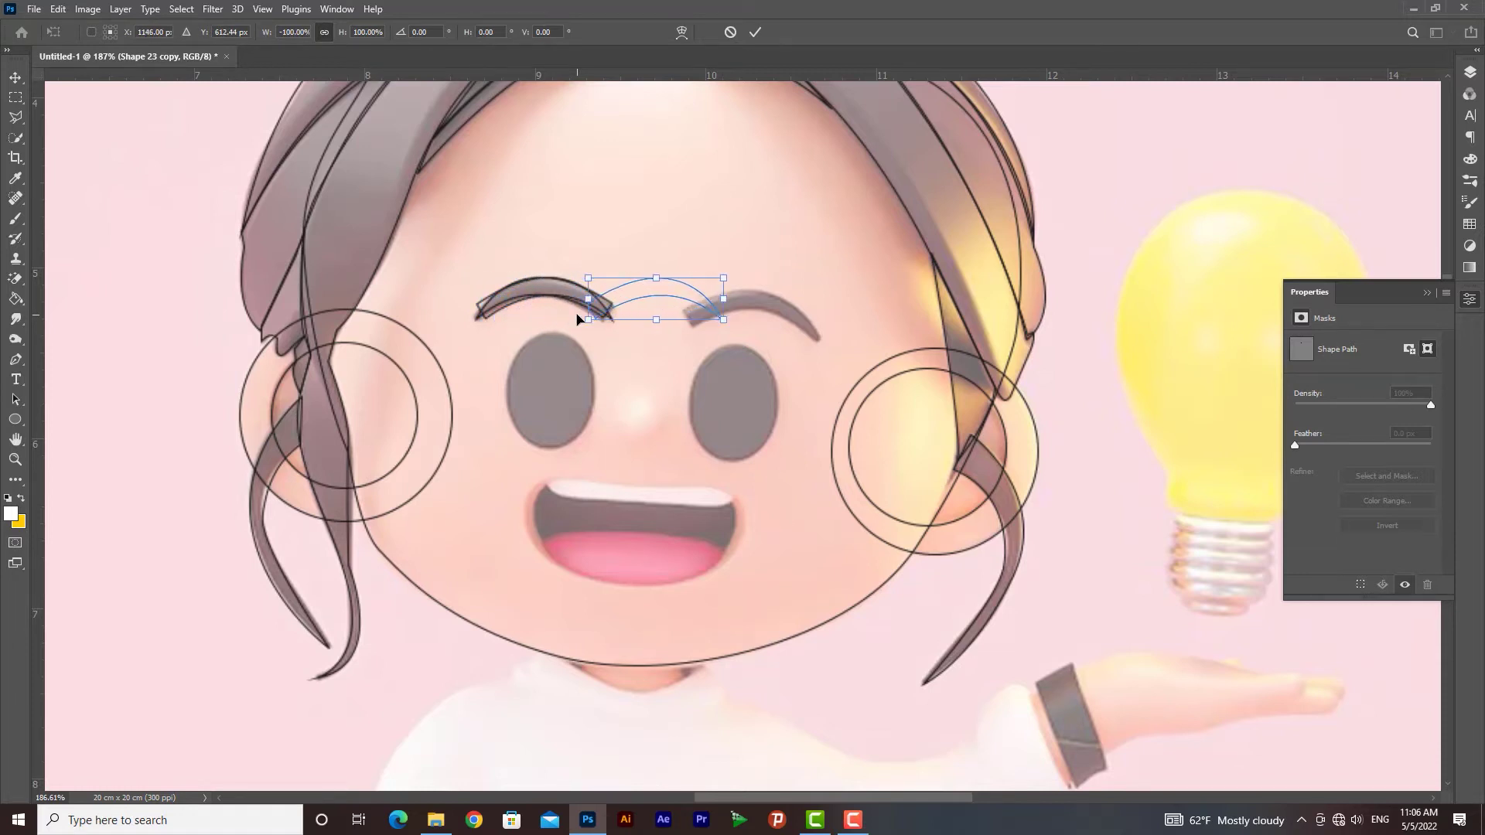
pyautogui.press('Right')
pyautogui.press('Right')
pyautogui.press('Right')
pyautogui.press('Right')
pyautogui.press('Right')
pyautogui.press('Right')
pyautogui.press('Right')
pyautogui.press('Right')
pyautogui.press('Right')
pyautogui.press('Right')
pyautogui.press('Right')
pyautogui.press('Right')
pyautogui.press('Right')
pyautogui.press('Right')
pyautogui.press('Right')
pyautogui.press('Right')
pyautogui.press('Right')
pyautogui.press('Right')
pyautogui.press('Right')
pyautogui.press('Right')
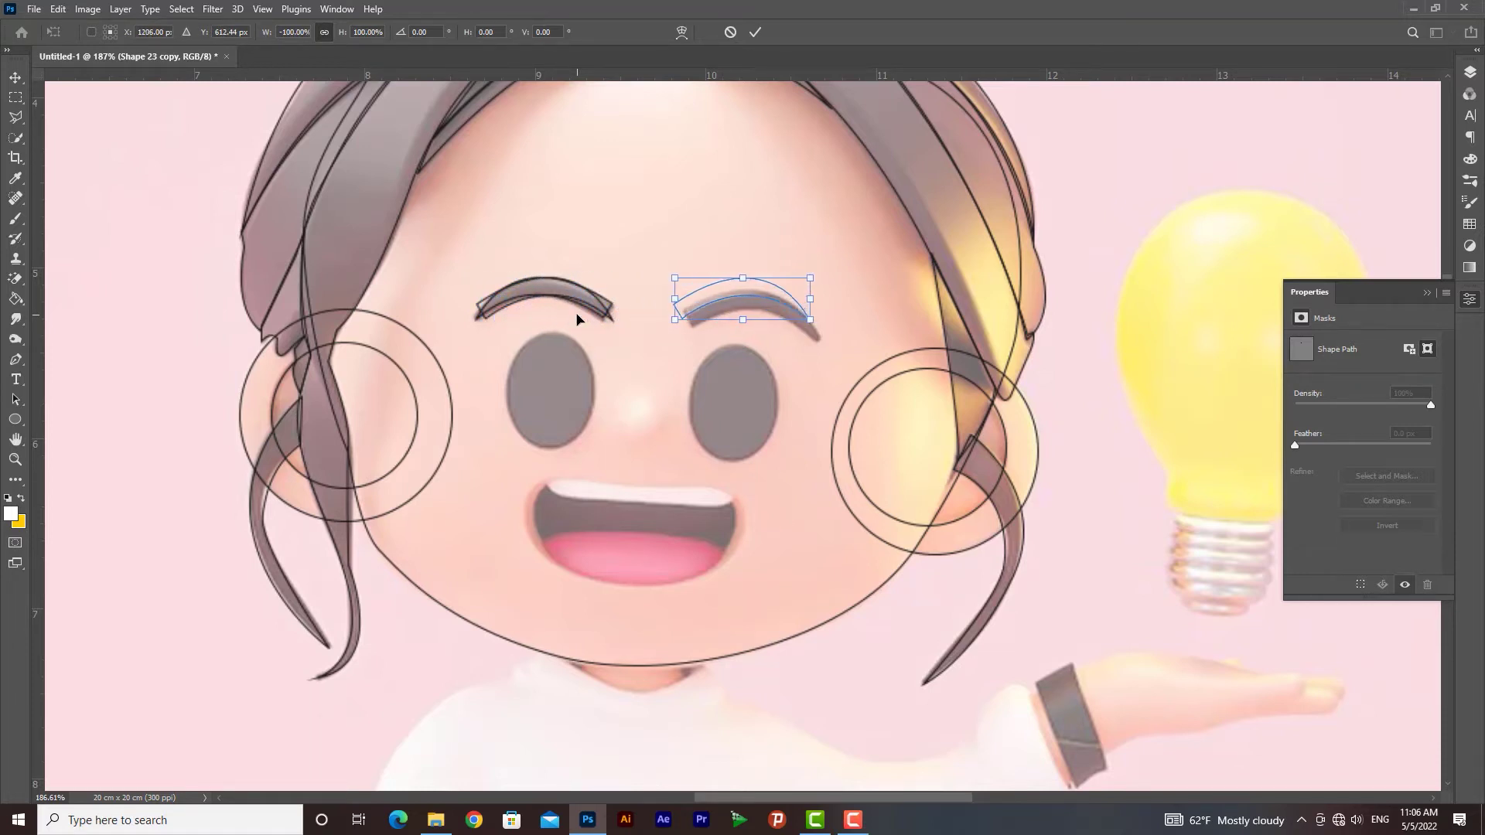
pyautogui.press('Return')
pyautogui.press('Down')
pyautogui.press('Down')
pyautogui.press('Down')
pyautogui.press('Down')
pyautogui.press('Down')
pyautogui.press('Down')
pyautogui.press('Down')
pyautogui.press('Down')
pyautogui.press('Down')
pyautogui.press('Down')
pyautogui.press('Down')
pyautogui.press('Down')
pyautogui.press('Down')
pyautogui.press('Down')
# Step: Rotate the right eyebrow shape slightly clockwise and nudge it into alignment with the reference eyebrow
pyautogui.hotkey('ctrl', 't')
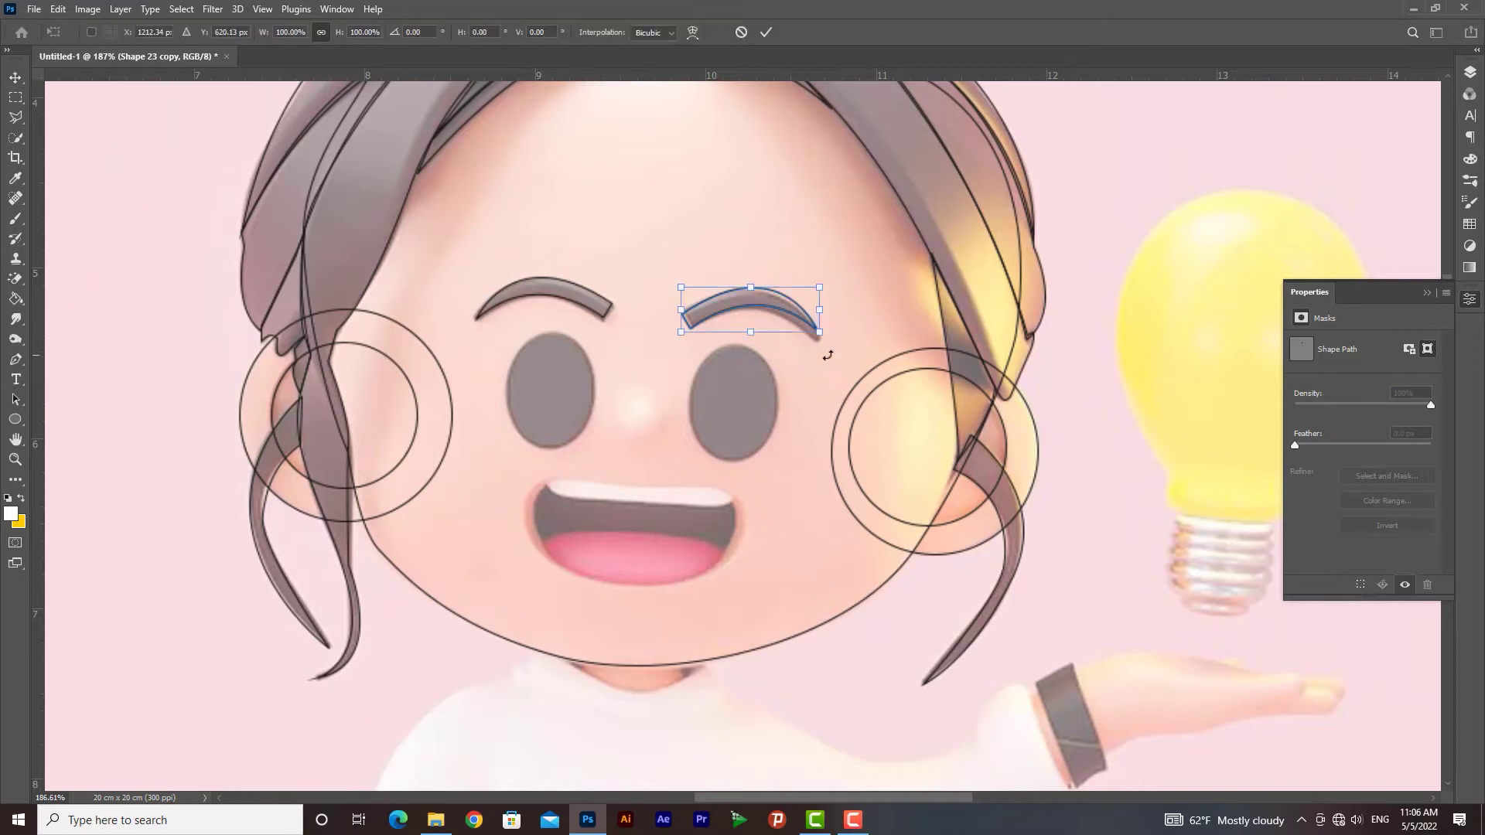
pyautogui.moveTo(846, 363); pyautogui.dragTo(846, 368)
pyautogui.press('Return')
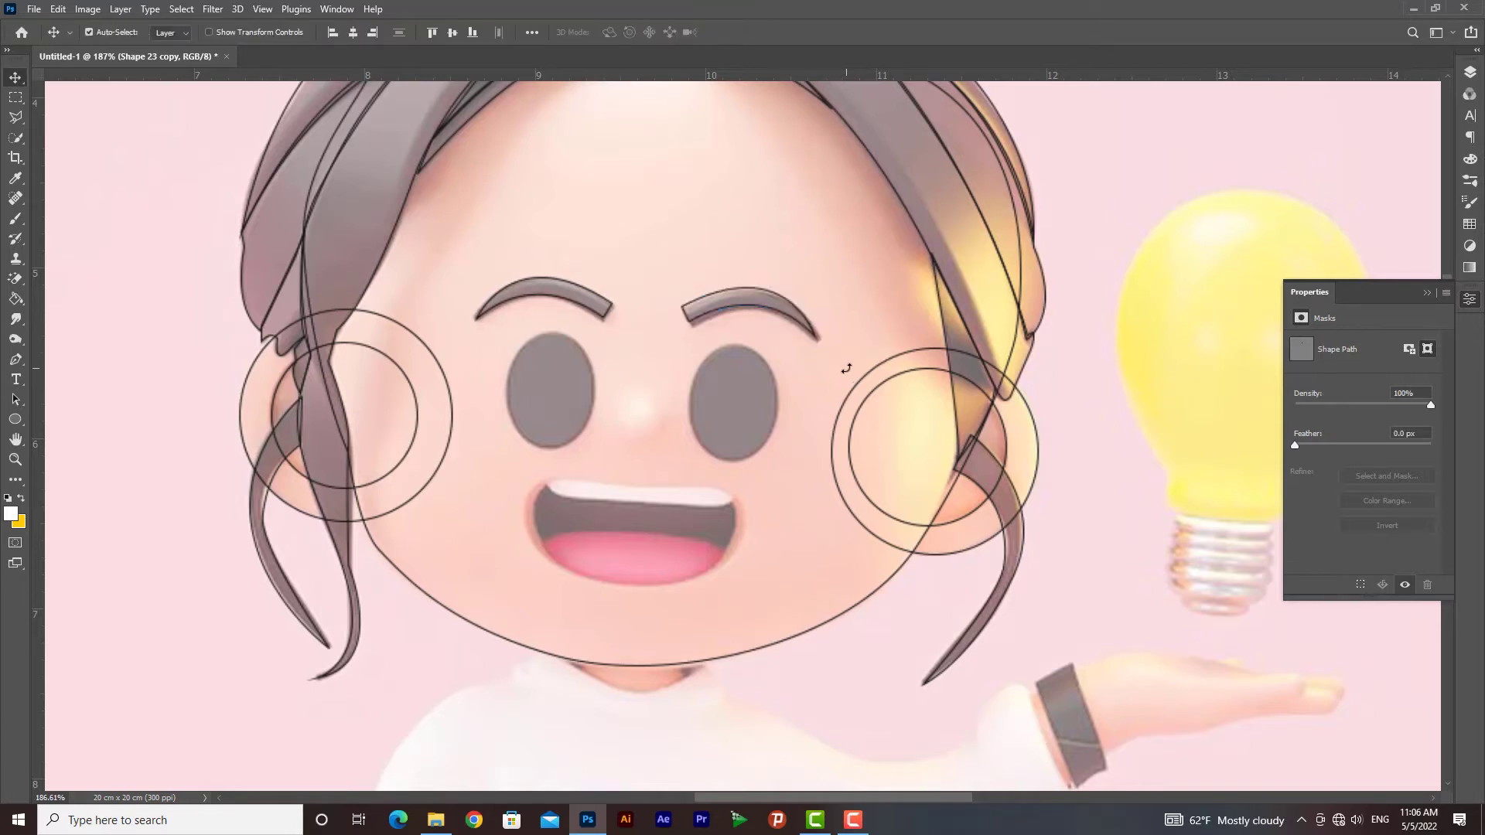
pyautogui.press('Right')
pyautogui.press('Down')
pyautogui.press('Down')
pyautogui.press('Right')
pyautogui.press('Down')
pyautogui.press('Up')
pyautogui.press('Left')
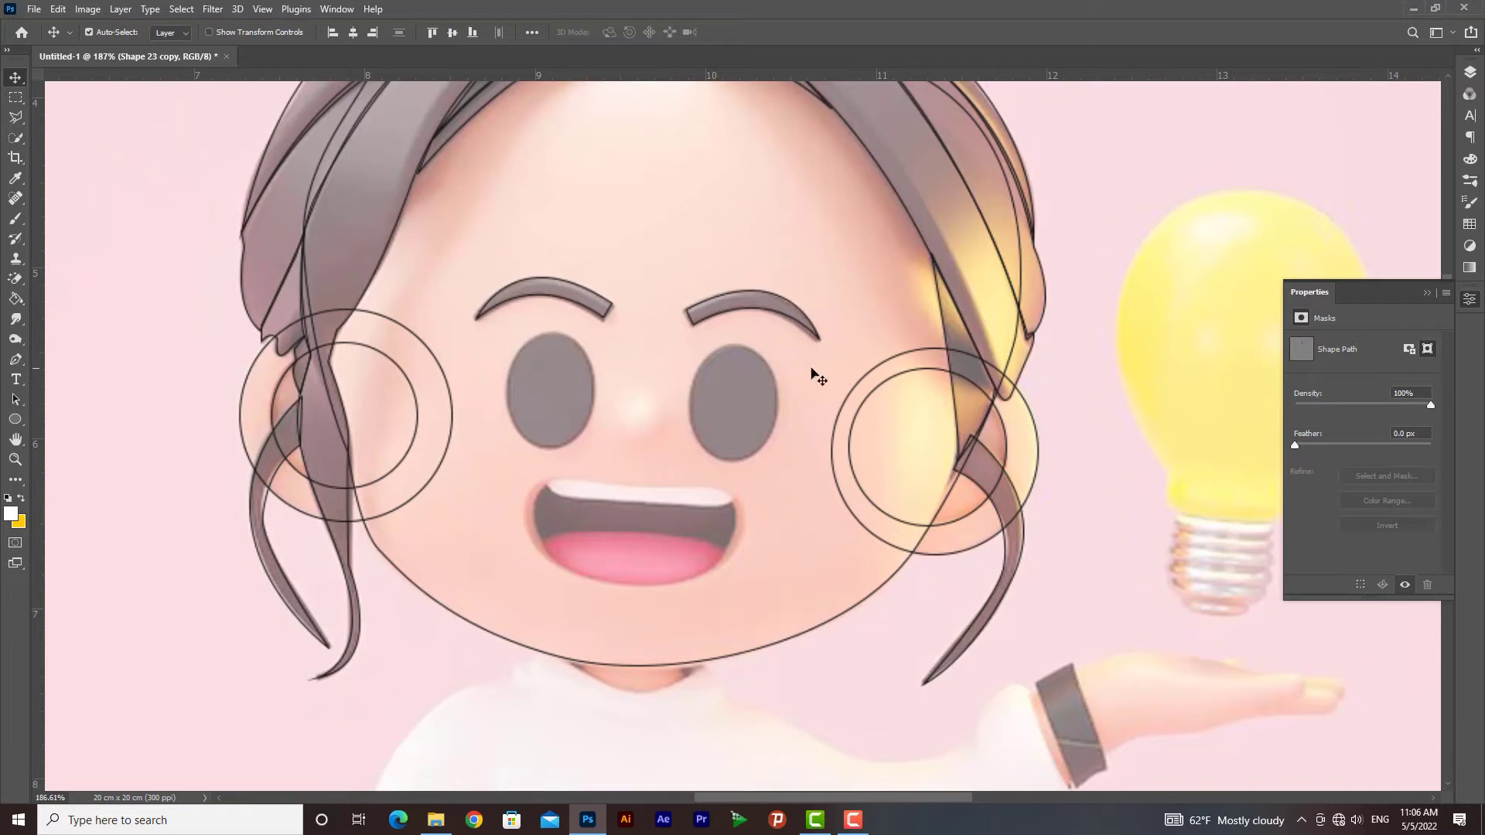
# Step: Draw an ellipse about 60 px wide and 77 px high over the left eye and move a duplicate towards the right eye
pyautogui.click(16, 420)
pyautogui.moveTo(495, 326); pyautogui.dragTo(592, 444)
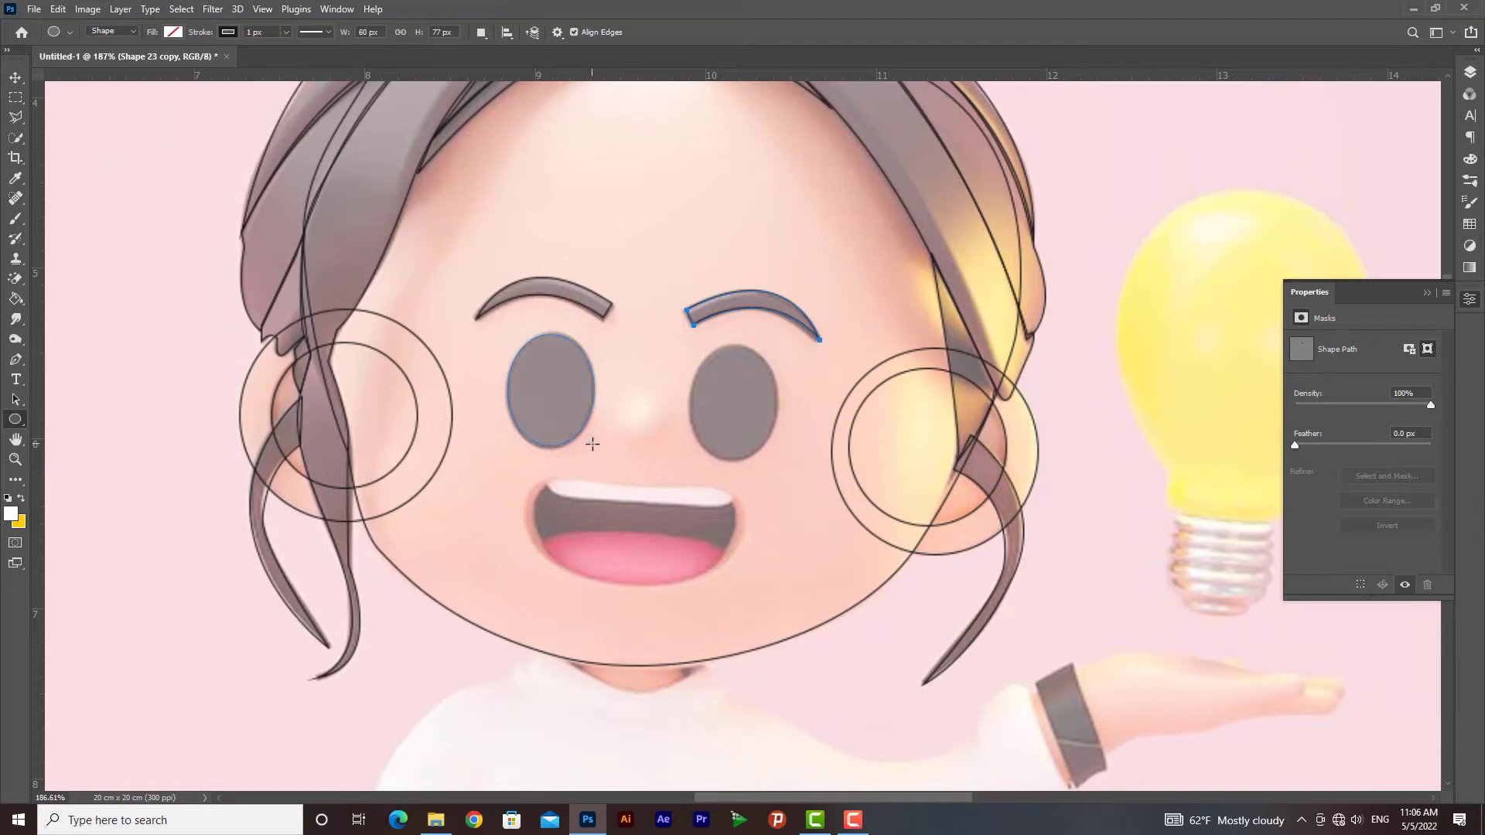
pyautogui.click(15, 78)
pyautogui.hotkey('ctrl', 'j')
pyautogui.hotkey('shift', 'Right')
pyautogui.hotkey('shift', 'Right')
pyautogui.hotkey('shift', 'Right')
pyautogui.hotkey('shift', 'Right')
pyautogui.hotkey('shift', 'Right')
pyautogui.hotkey('shift', 'Right')
pyautogui.hotkey('shift', 'Right')
pyautogui.hotkey('shift', 'Right')
pyautogui.hotkey('shift', 'Right')
pyautogui.hotkey('shift', 'Right')
pyautogui.hotkey('shift', 'Right')
pyautogui.hotkey('shift', 'Right')
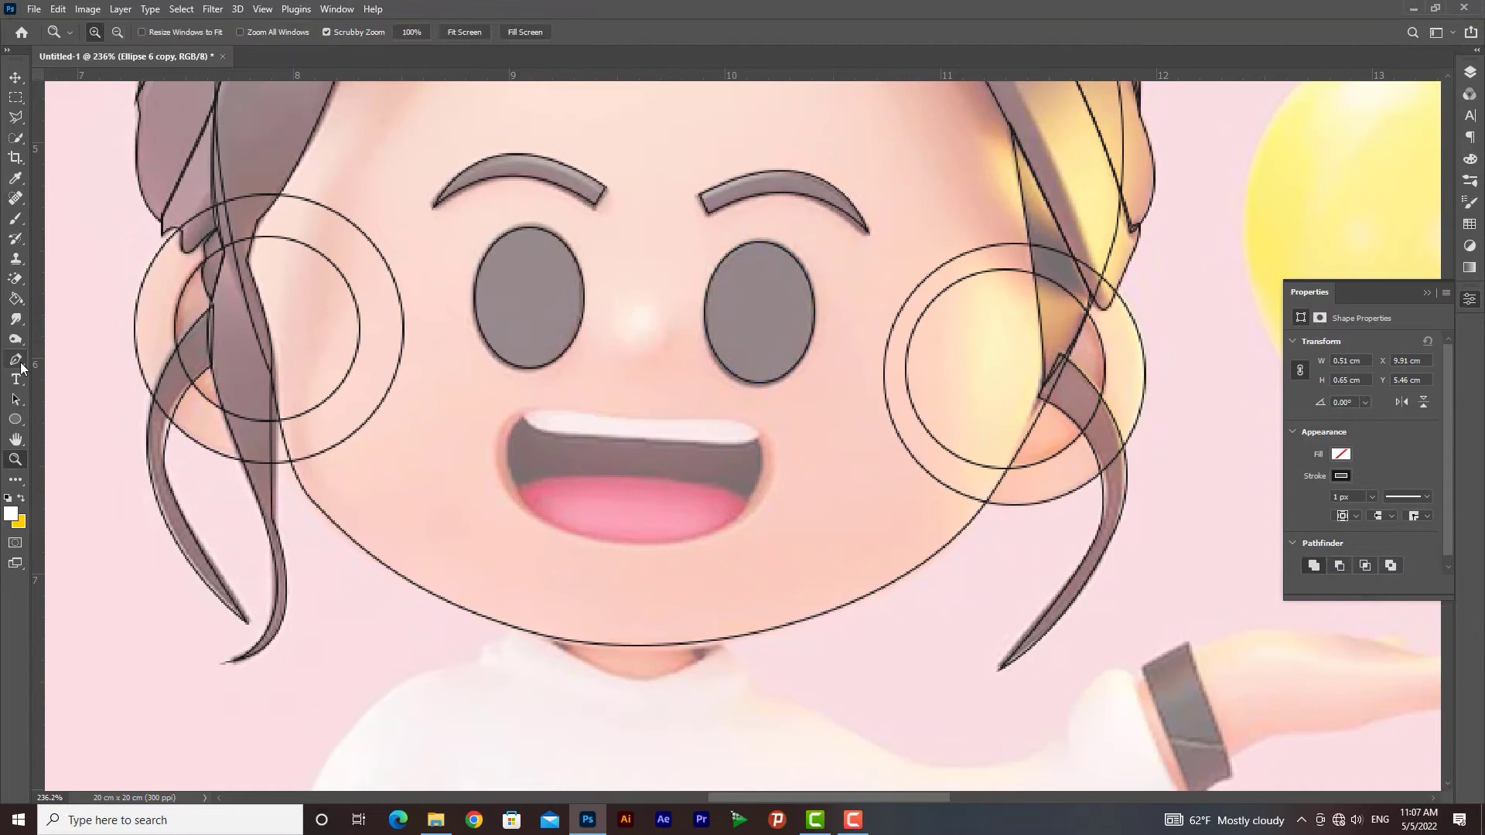
# Step: Trace the outer mouth outline with the Pen tool as a closed shape about 153 px wide and 74 px high
pyautogui.moveTo(713, 418); pyautogui.dragTo(734, 422)
pyautogui.moveTo(775, 472); pyautogui.dragTo(762, 527)
pyautogui.moveTo(603, 539); pyautogui.dragTo(510, 526)
pyautogui.click(495, 448)
pyautogui.moveTo(524, 411); pyautogui.dragTo(533, 411)
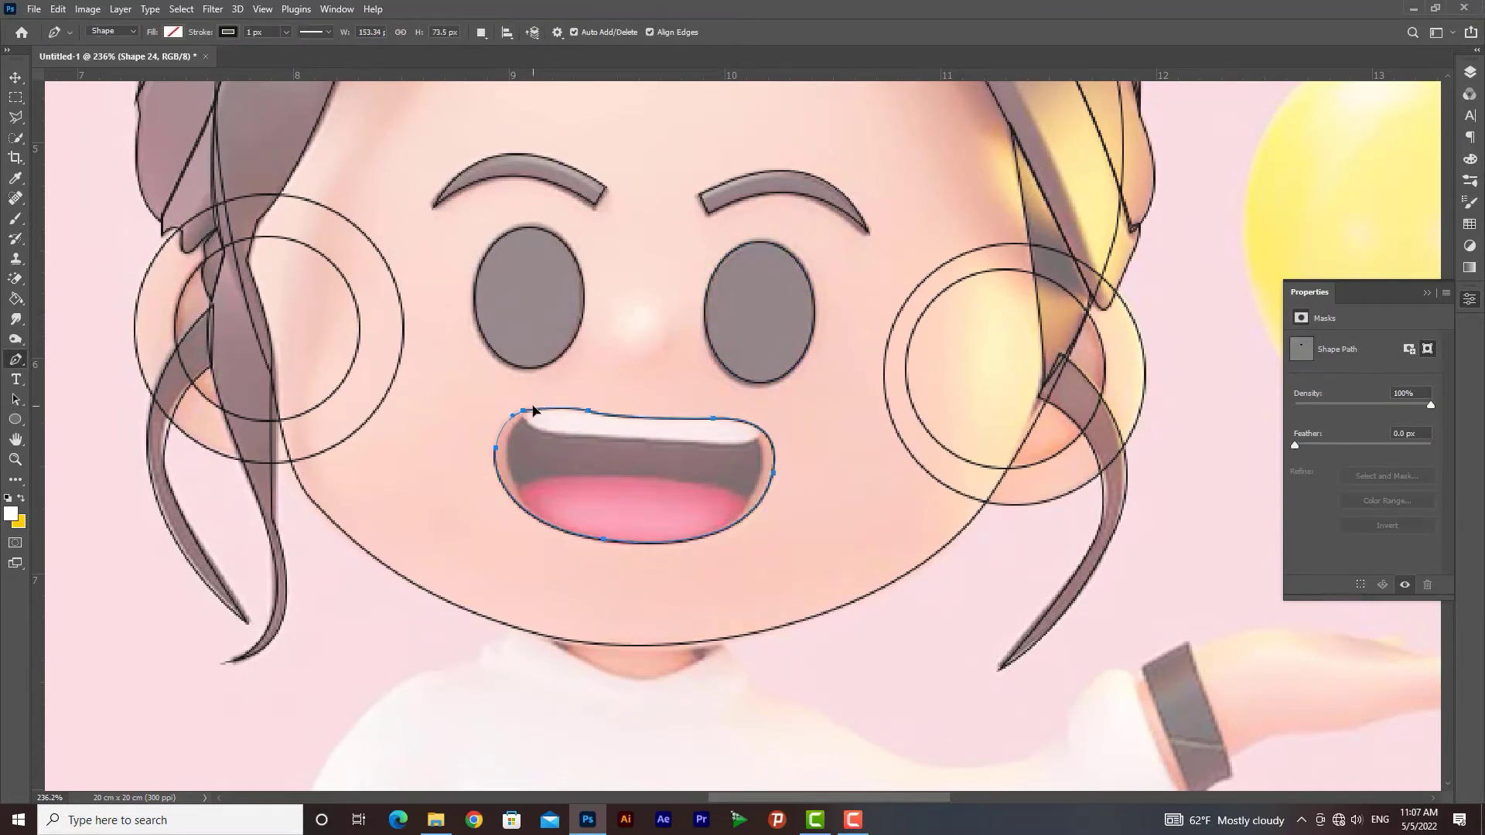
# Step: Trace the upper teeth and the dark mouth interior with the Pen tool inside the mouth outline
pyautogui.moveTo(719, 446); pyautogui.dragTo(733, 444)
pyautogui.moveTo(597, 411)
pyautogui.mouseDown()
pyautogui.moveTo(578, 406)
pyautogui.moveTo(533, 438)
pyautogui.mouseUp()
pyautogui.click(518, 488)
pyautogui.moveTo(745, 497); pyautogui.dragTo(834, 543)
pyautogui.keyDown('alt'); pyautogui.click(745, 497); pyautogui.keyUp('alt')
pyautogui.moveTo(753, 438); pyautogui.dragTo(733, 406)
pyautogui.keyDown('alt'); pyautogui.click(754, 438); pyautogui.keyUp('alt')
pyautogui.click(645, 431)
pyautogui.click(518, 487)
# Step: Trace the pink tongue at the bottom of the mouth with the Pen tool
pyautogui.click(531, 513)
pyautogui.moveTo(735, 523); pyautogui.dragTo(852, 475)
pyautogui.click(746, 488)
pyautogui.click(628, 466)
pyautogui.click(519, 481)
pyautogui.click(531, 513)
# Step: Trace the neck area between the chin and the sweater collar with the Pen tool
pyautogui.moveTo(567, 655)
pyautogui.mouseDown()
pyautogui.moveTo(560, 430)
pyautogui.moveTo(659, 453)
pyautogui.mouseUp()
pyautogui.click(556, 416)
pyautogui.click(689, 436)
pyautogui.click(688, 419)
pyautogui.click(556, 416)
pyautogui.click(559, 330)
pyautogui.click(531, 352)
# Step: Trace the sweater's left shoulder, the lowered sleeve and its rolled cuff up to the armpit with the Pen tool
pyautogui.moveTo(556, 418)
pyautogui.mouseDown()
pyautogui.moveTo(604, 337)
pyautogui.moveTo(626, 246)
pyautogui.mouseUp()
pyautogui.moveTo(510, 292); pyautogui.dragTo(486, 336)
pyautogui.moveTo(429, 448); pyautogui.dragTo(430, 515)
pyautogui.moveTo(434, 541); pyautogui.dragTo(452, 362)
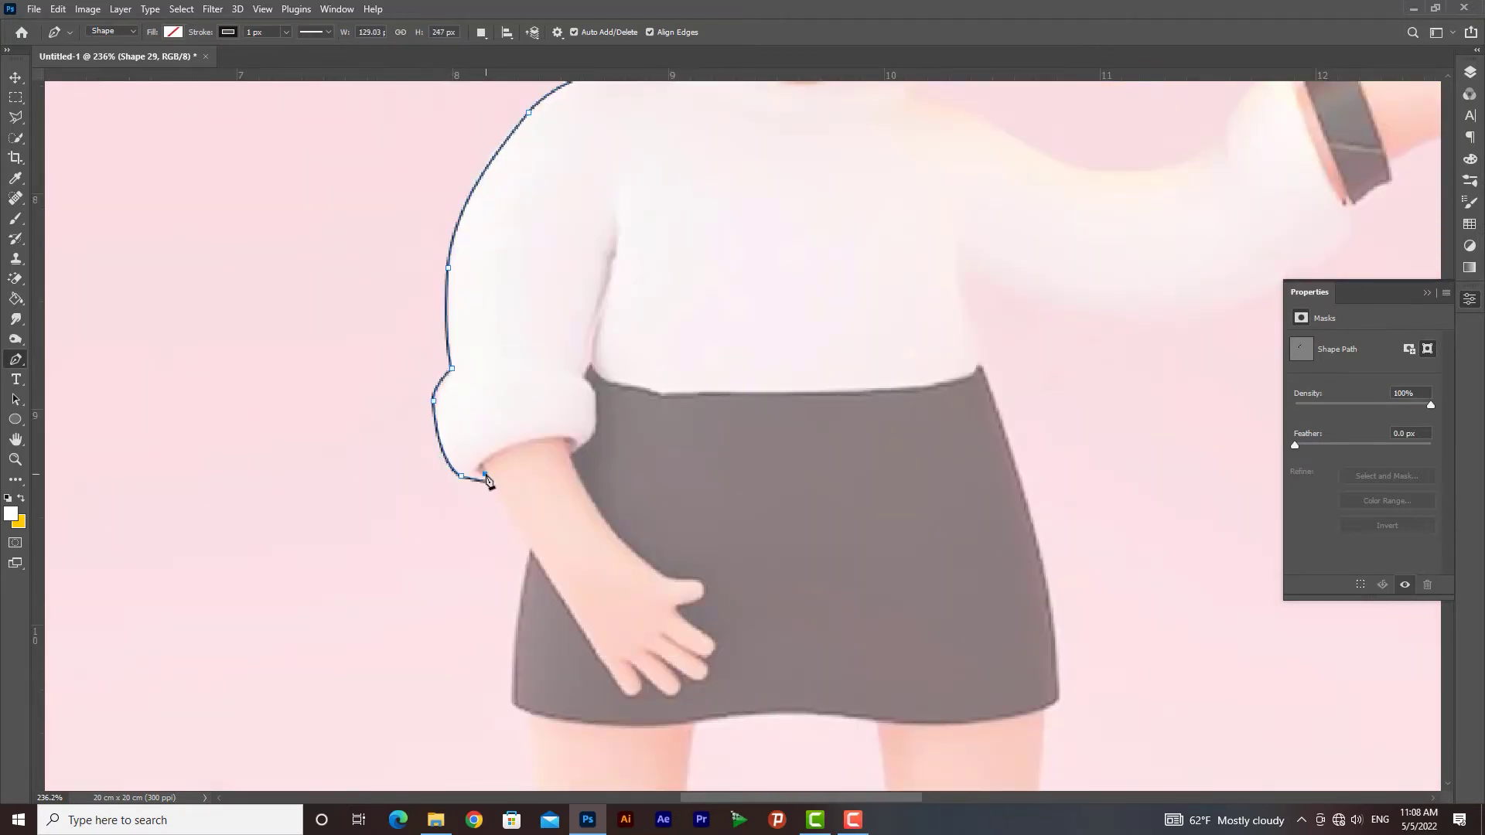
pyautogui.click(476, 468)
pyautogui.moveTo(574, 441); pyautogui.dragTo(621, 460)
pyautogui.moveTo(582, 376); pyautogui.dragTo(586, 500)
pyautogui.click(599, 442)
pyautogui.moveTo(615, 381); pyautogui.dragTo(619, 364)
pyautogui.click(623, 344)
# Step: Continue the sweater outline down the left side of the torso and along the hem above the skirt
pyautogui.click(612, 419)
pyautogui.click(599, 489)
pyautogui.moveTo(645, 513); pyautogui.dragTo(673, 520)
pyautogui.click(727, 518)
pyautogui.click(701, 438)
pyautogui.moveTo(890, 499); pyautogui.dragTo(723, 482)
# Step: Trace the sweater's raised sleeve and cuff, and close the outline along the shoulder and collar
pyautogui.click(787, 435)
pyautogui.click(840, 390)
pyautogui.click(836, 375)
pyautogui.moveTo(836, 374); pyautogui.dragTo(890, 462)
pyautogui.moveTo(843, 337); pyautogui.dragTo(842, 293)
pyautogui.moveTo(798, 340); pyautogui.dragTo(783, 361)
pyautogui.click(773, 372)
pyautogui.click(769, 391)
pyautogui.moveTo(631, 422); pyautogui.dragTo(567, 399)
pyautogui.click(452, 344)
pyautogui.moveTo(444, 319); pyautogui.dragTo(434, 307)
pyautogui.click(425, 299)
# Step: Trace the left side and curved bottom hem of the dark skirt with the Pen tool
pyautogui.moveTo(387, 347); pyautogui.dragTo(596, 282)
pyautogui.click(746, 328)
pyautogui.click(558, 296)
pyautogui.moveTo(464, 734); pyautogui.dragTo(446, 357)
pyautogui.click(400, 436)
pyautogui.click(385, 588)
pyautogui.moveTo(393, 600); pyautogui.dragTo(398, 602)
pyautogui.click(574, 611)
pyautogui.click(783, 613)
pyautogui.click(929, 591)
# Step: Complete the skirt outline up its right side and along the waistline below the sweater
pyautogui.scroll(1, 890, 464)
pyautogui.click(850, 298)
pyautogui.click(660, 312)
pyautogui.click(525, 306)
pyautogui.click(463, 296)
pyautogui.click(445, 304)
pyautogui.click(400, 479)
# Step: Trace the lowered forearm and hand, including the separate fingers, as a closed Pen tool shape
pyautogui.moveTo(488, 296); pyautogui.dragTo(487, 231)
pyautogui.click(355, 327)
pyautogui.moveTo(409, 432); pyautogui.dragTo(422, 448)
pyautogui.moveTo(475, 529)
pyautogui.mouseDown()
pyautogui.moveTo(607, 493)
pyautogui.moveTo(612, 456)
pyautogui.moveTo(581, 413)
pyautogui.mouseUp()
pyautogui.hotkey('ctrl', '+')
pyautogui.click(486, 524)
pyautogui.click(495, 488)
pyautogui.click(534, 524)
pyautogui.click(519, 476)
pyautogui.click(572, 508)
pyautogui.click(539, 455)
pyautogui.moveTo(422, 224); pyautogui.dragTo(383, 186)
pyautogui.click(309, 230)
# Step: Trace the left leg between the skirt hem and the white shoe as a closed Pen tool shape
pyautogui.moveTo(833, 488); pyautogui.dragTo(884, 105)
pyautogui.click(410, 163)
pyautogui.moveTo(447, 582); pyautogui.dragTo(443, 619)
pyautogui.moveTo(454, 619); pyautogui.dragTo(459, 625)
pyautogui.moveTo(598, 622); pyautogui.dragTo(673, 596)
pyautogui.moveTo(637, 171); pyautogui.dragTo(670, 77)
pyautogui.click(410, 163)
# Step: Trace the right leg with the Pen tool as a closed shape about 95 px wide and 212 px high
pyautogui.moveTo(534, 232); pyautogui.dragTo(469, 202)
pyautogui.click(788, 132)
pyautogui.moveTo(830, 578)
pyautogui.mouseDown()
pyautogui.moveTo(822, 707)
pyautogui.moveTo(853, 597)
pyautogui.mouseUp()
pyautogui.moveTo(979, 587)
pyautogui.mouseDown()
pyautogui.moveTo(1010, 565)
pyautogui.moveTo(747, 629)
pyautogui.mouseUp()
pyautogui.click(768, 197)
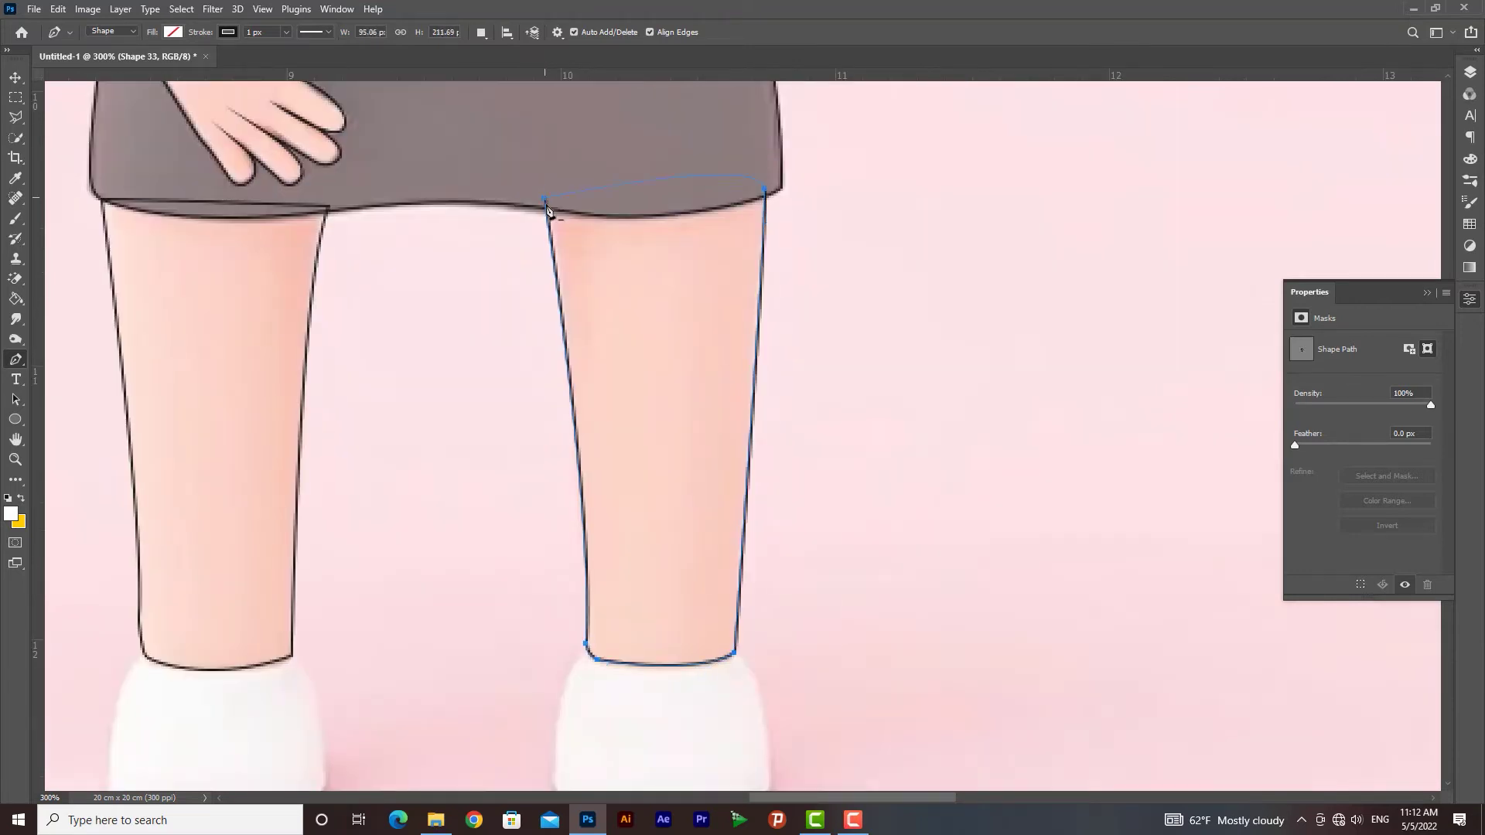
pyautogui.click(547, 201)
# Step: Trace the left white shoe below the leg with the Pen tool
pyautogui.moveTo(541, 580); pyautogui.dragTo(694, 309)
pyautogui.click(301, 378)
pyautogui.moveTo(273, 434); pyautogui.dragTo(266, 473)
pyautogui.click(266, 518)
pyautogui.moveTo(278, 532); pyautogui.dragTo(291, 536)
# Step: Trace the right white shoe with the Pen tool as a closed shape
pyautogui.click(646, 393)
pyautogui.moveTo(619, 441); pyautogui.dragTo(614, 480)
pyautogui.moveTo(730, 546); pyautogui.dragTo(835, 548)
pyautogui.moveTo(796, 393); pyautogui.dragTo(749, 379)
pyautogui.click(645, 393)
# Step: Trace the raised forearm and open palm with its fingers below the light bulb as a closed Pen tool shape
pyautogui.moveTo(925, 131); pyautogui.dragTo(689, 727)
pyautogui.click(570, 387)
pyautogui.moveTo(763, 316)
pyautogui.mouseDown()
pyautogui.moveTo(847, 328)
pyautogui.moveTo(903, 355)
pyautogui.mouseUp()
pyautogui.click(871, 332)
pyautogui.click(926, 352)
pyautogui.click(989, 347)
pyautogui.click(1068, 359)
pyautogui.moveTo(1066, 388); pyautogui.dragTo(1057, 396)
pyautogui.moveTo(1034, 415); pyautogui.dragTo(994, 423)
pyautogui.moveTo(850, 439)
pyautogui.mouseDown()
pyautogui.moveTo(769, 472)
pyautogui.moveTo(726, 453)
pyautogui.mouseUp()
pyautogui.moveTo(619, 548); pyautogui.dragTo(608, 548)
pyautogui.click(570, 387)
# Step: Trace the dark wristband on the raised arm as a closed Pen tool shape about 50 px wide and 87 px high
pyautogui.click(632, 333)
pyautogui.click(574, 363)
pyautogui.click(642, 533)
pyautogui.click(686, 507)
pyautogui.click(632, 332)
# Step: Trace the ridged left side, bottom and lower right side of the light bulb's screw base with the Pen tool
pyautogui.scroll(-4, 735, 535)
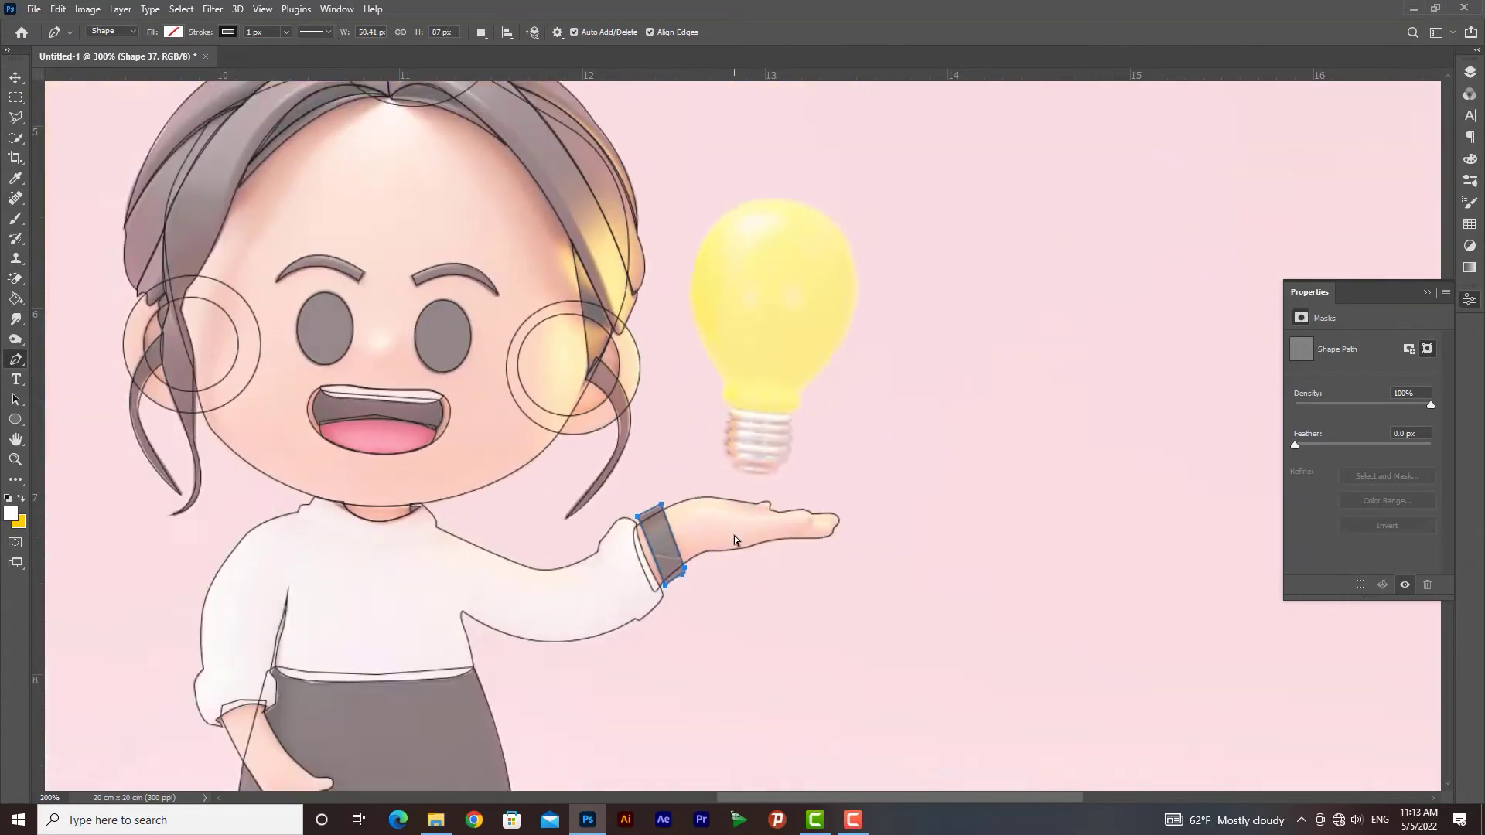
pyautogui.scroll(4, 821, 337)
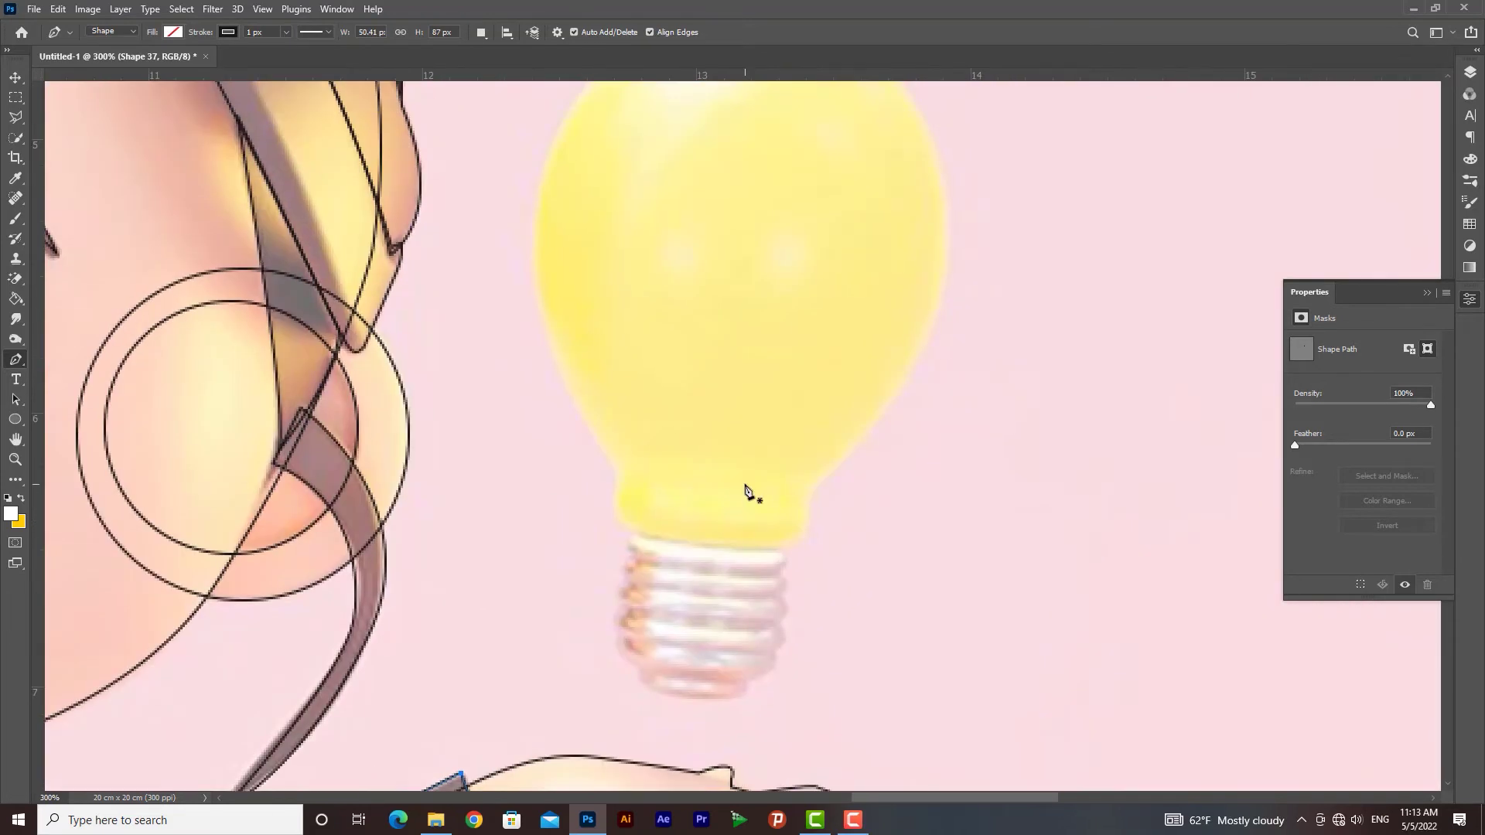
pyautogui.scroll(-1, 747, 491)
pyautogui.click(649, 514)
pyautogui.scroll(1, 663, 541)
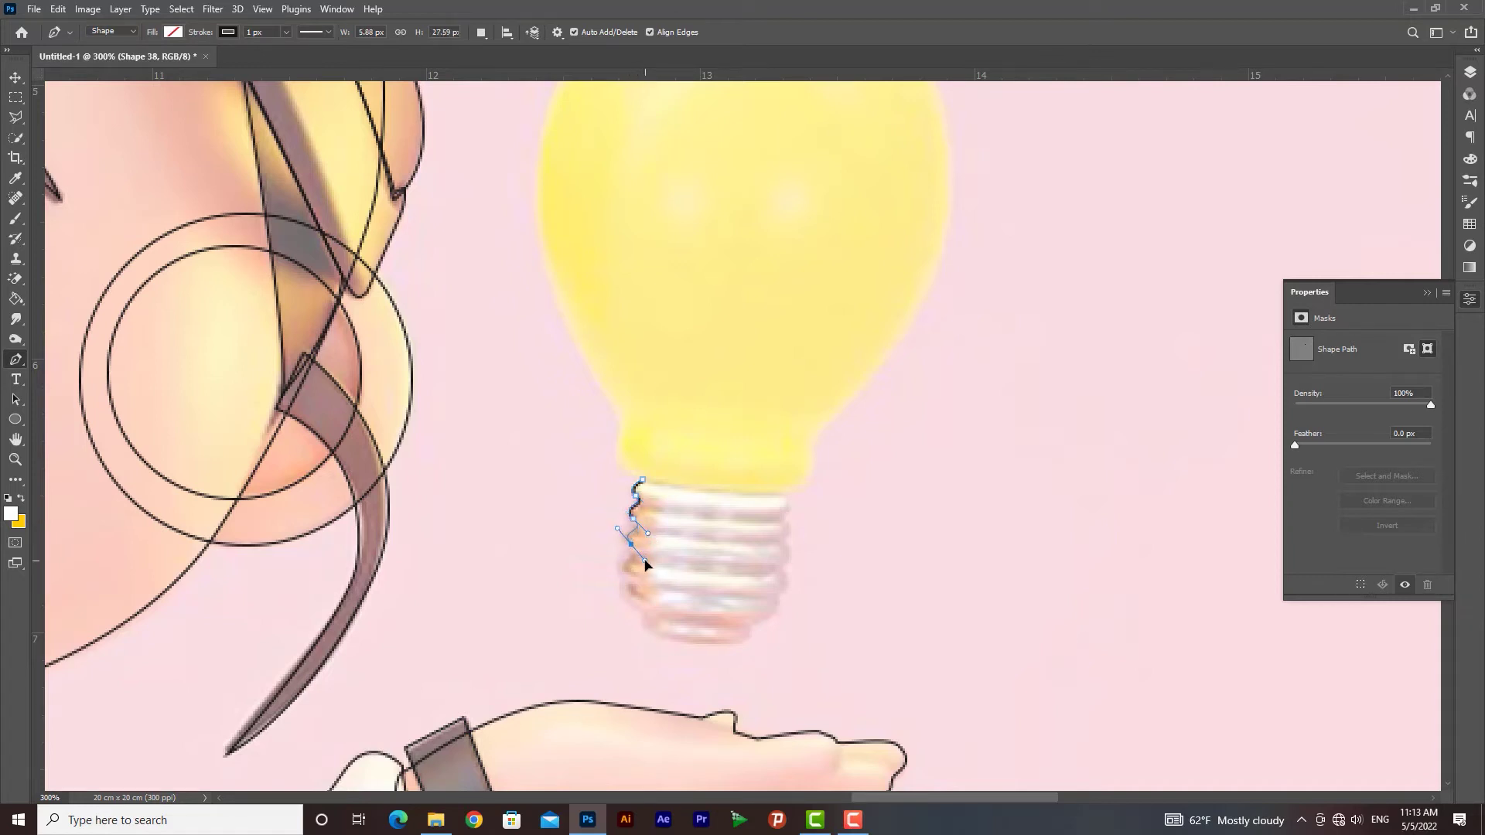
pyautogui.moveTo(646, 607); pyautogui.dragTo(681, 629)
pyautogui.moveTo(655, 631); pyautogui.dragTo(756, 611)
pyautogui.keyDown('alt'); pyautogui.click(646, 608); pyautogui.keyUp('alt')
pyautogui.click(652, 619)
pyautogui.moveTo(777, 602); pyautogui.dragTo(777, 595)
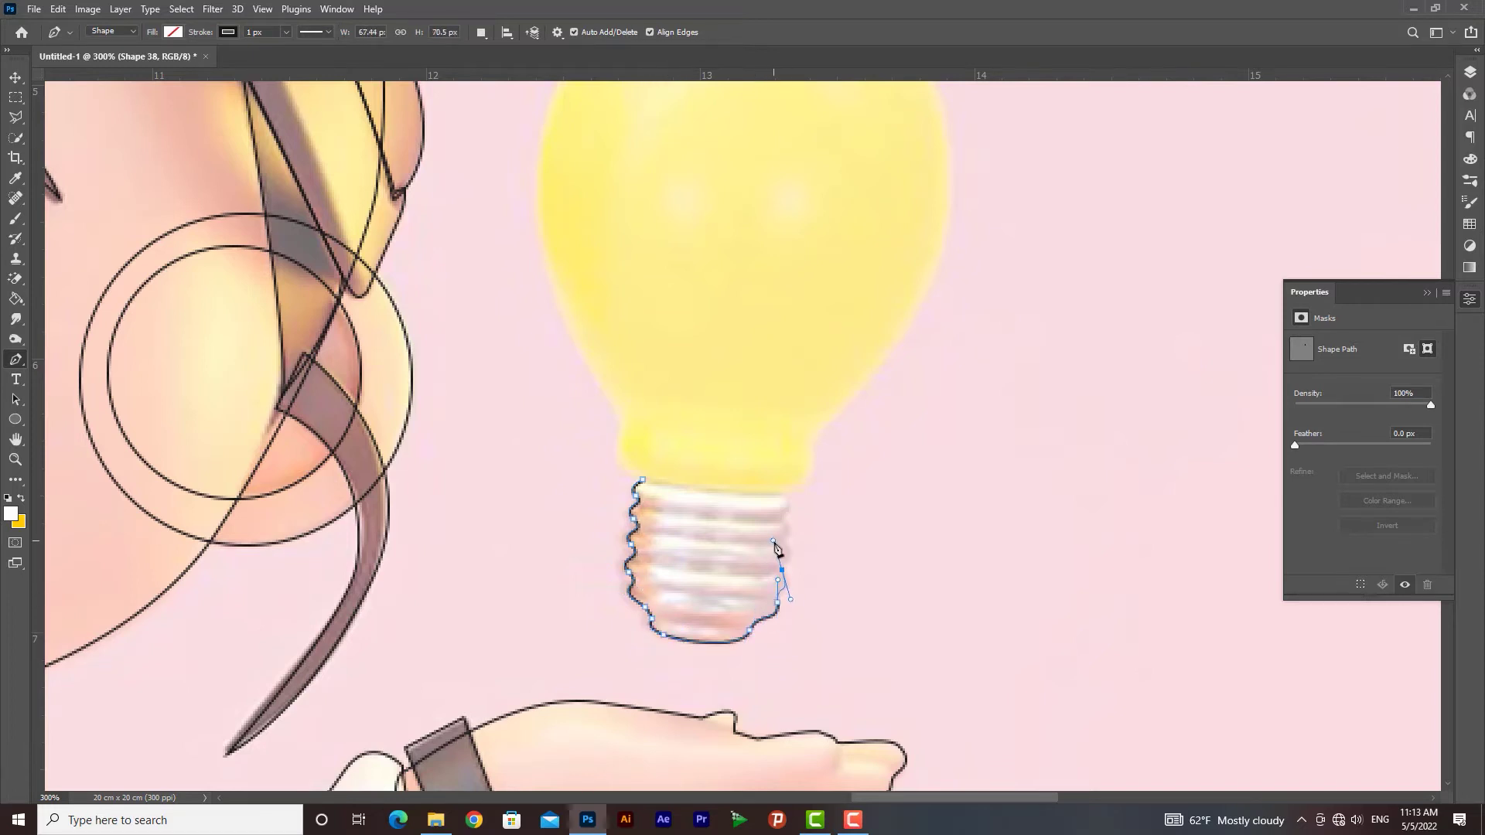
# Step: Finish the upper right side of the light bulb's screw base outline and close the Pen tool shape
pyautogui.moveTo(787, 540)
pyautogui.mouseDown()
pyautogui.moveTo(765, 535)
pyautogui.moveTo(777, 519)
pyautogui.moveTo(768, 491)
pyautogui.mouseUp()
pyautogui.hotkey('ctrl', 'z')
pyautogui.click(786, 513)
pyautogui.moveTo(766, 490); pyautogui.dragTo(679, 543)
pyautogui.click(555, 532)
# Step: Trace the yellow light bulb glass with its collar above the screw base as a closed Pen tool shape
pyautogui.click(533, 483)
pyautogui.moveTo(556, 530); pyautogui.dragTo(596, 547)
pyautogui.keyDown('alt'); pyautogui.click(555, 530); pyautogui.keyUp('alt')
pyautogui.moveTo(692, 546); pyautogui.dragTo(715, 548)
pyautogui.moveTo(721, 507); pyautogui.dragTo(713, 487)
pyautogui.moveTo(760, 456); pyautogui.dragTo(765, 448)
pyautogui.moveTo(713, 615); pyautogui.dragTo(681, 615)
pyautogui.moveTo(673, 214); pyautogui.dragTo(629, 206)
pyautogui.hotkey('ctrl', 'z')
pyautogui.moveTo(813, 353); pyautogui.dragTo(813, 258)
pyautogui.moveTo(675, 217); pyautogui.dragTo(603, 209)
pyautogui.moveTo(537, 338); pyautogui.dragTo(527, 418)
pyautogui.click(592, 526)
# Step: Trace the two uppermost thread bands of the light bulb's screw base as closed Pen tool shapes
pyautogui.moveTo(646, 591)
pyautogui.mouseDown()
pyautogui.moveTo(690, 598)
pyautogui.moveTo(777, 568)
pyautogui.mouseUp()
pyautogui.click(576, 564)
pyautogui.keyDown('alt'); pyautogui.click(743, 576); pyautogui.keyUp('alt')
pyautogui.click(741, 590)
pyautogui.moveTo(578, 577); pyautogui.dragTo(566, 570)
pyautogui.click(576, 564)
pyautogui.click(577, 589)
pyautogui.keyDown('alt'); pyautogui.click(743, 599); pyautogui.keyUp('alt')
pyautogui.click(739, 612)
pyautogui.moveTo(744, 600)
pyautogui.mouseDown()
pyautogui.moveTo(790, 603)
pyautogui.moveTo(741, 644)
pyautogui.mouseUp()
pyautogui.click(570, 603)
pyautogui.click(577, 590)
# Step: Trace the three lower thread bands of the light bulb's screw base as closed Pen tool shapes
pyautogui.click(574, 617)
pyautogui.click(746, 628)
pyautogui.click(739, 639)
pyautogui.click(573, 655)
pyautogui.click(734, 664)
pyautogui.click(733, 679)
pyautogui.moveTo(571, 664); pyautogui.dragTo(488, 650)
pyautogui.click(573, 655)
pyautogui.click(591, 688)
pyautogui.moveTo(704, 699); pyautogui.dragTo(721, 699)
pyautogui.moveTo(591, 689); pyautogui.dragTo(564, 692)
pyautogui.hotkey('ctrl', '0')
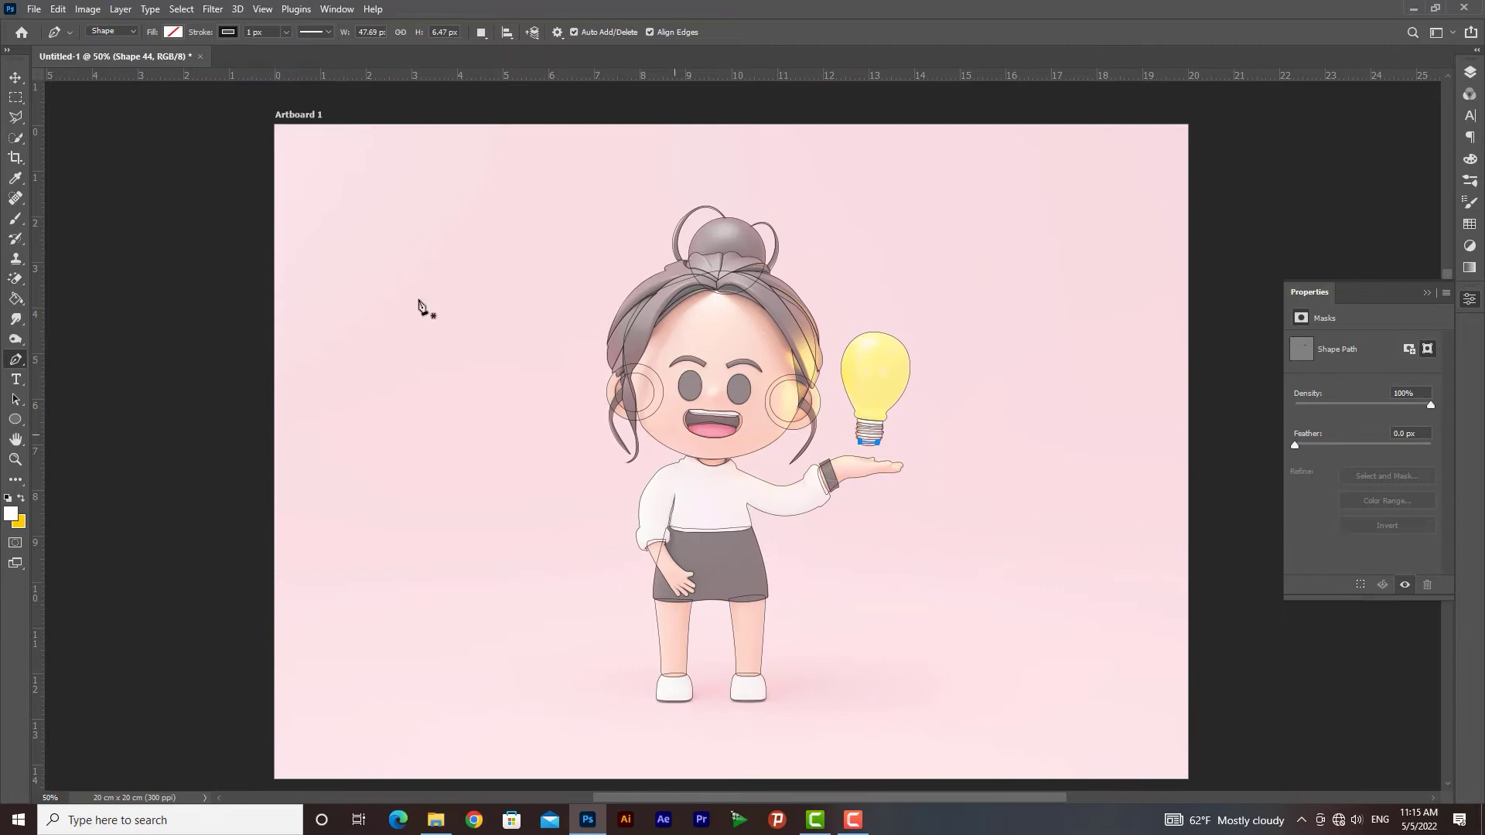
# Step: Add a second artboard of the same size to the right of Artboard 1 with the Artboard tool
pyautogui.click(16, 77)
pyautogui.moveTo(831, 448); pyautogui.dragTo(685, 441)
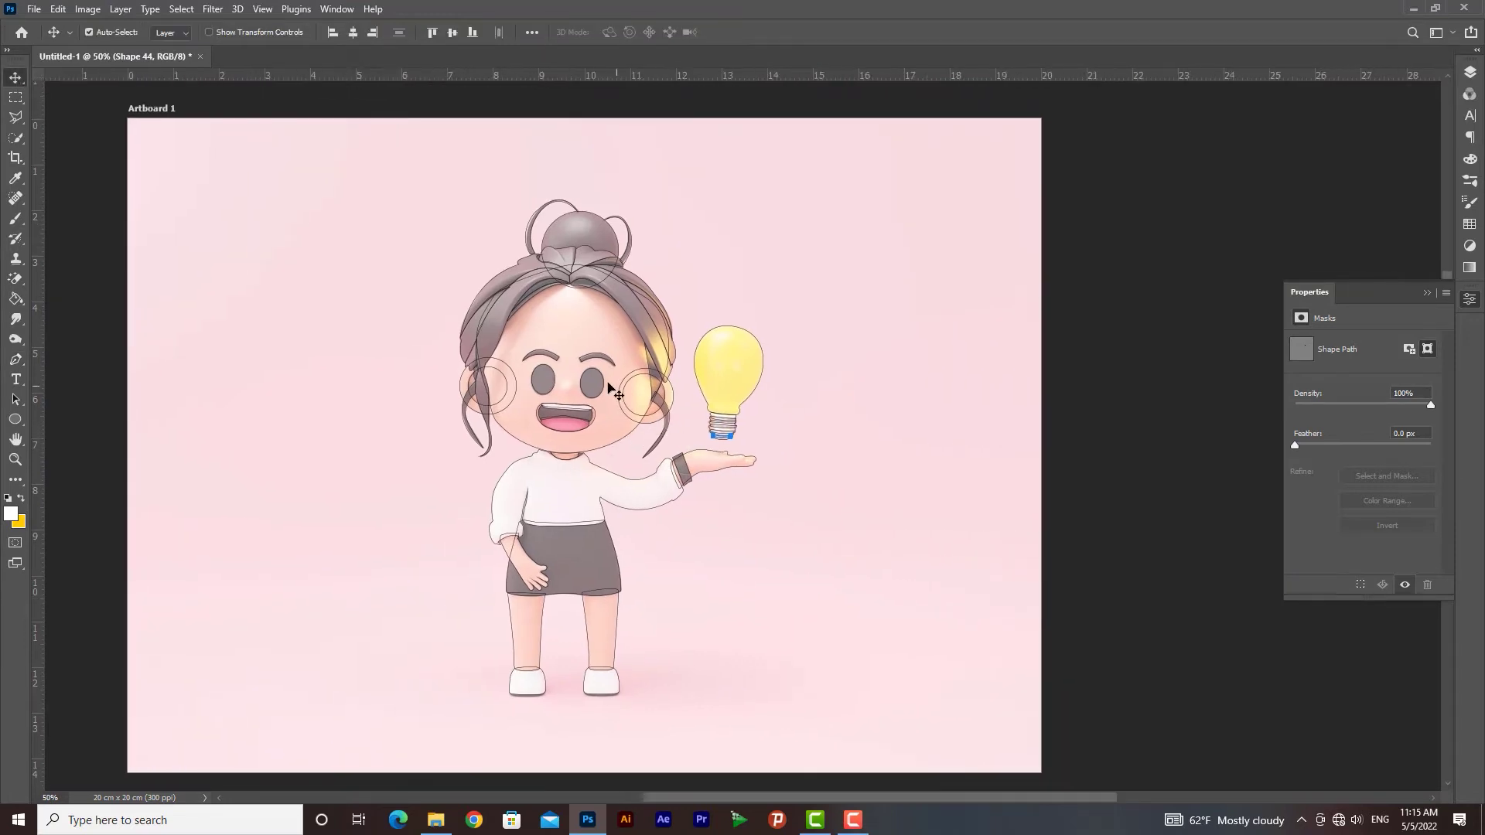
pyautogui.hotkey('ctrl', '-')
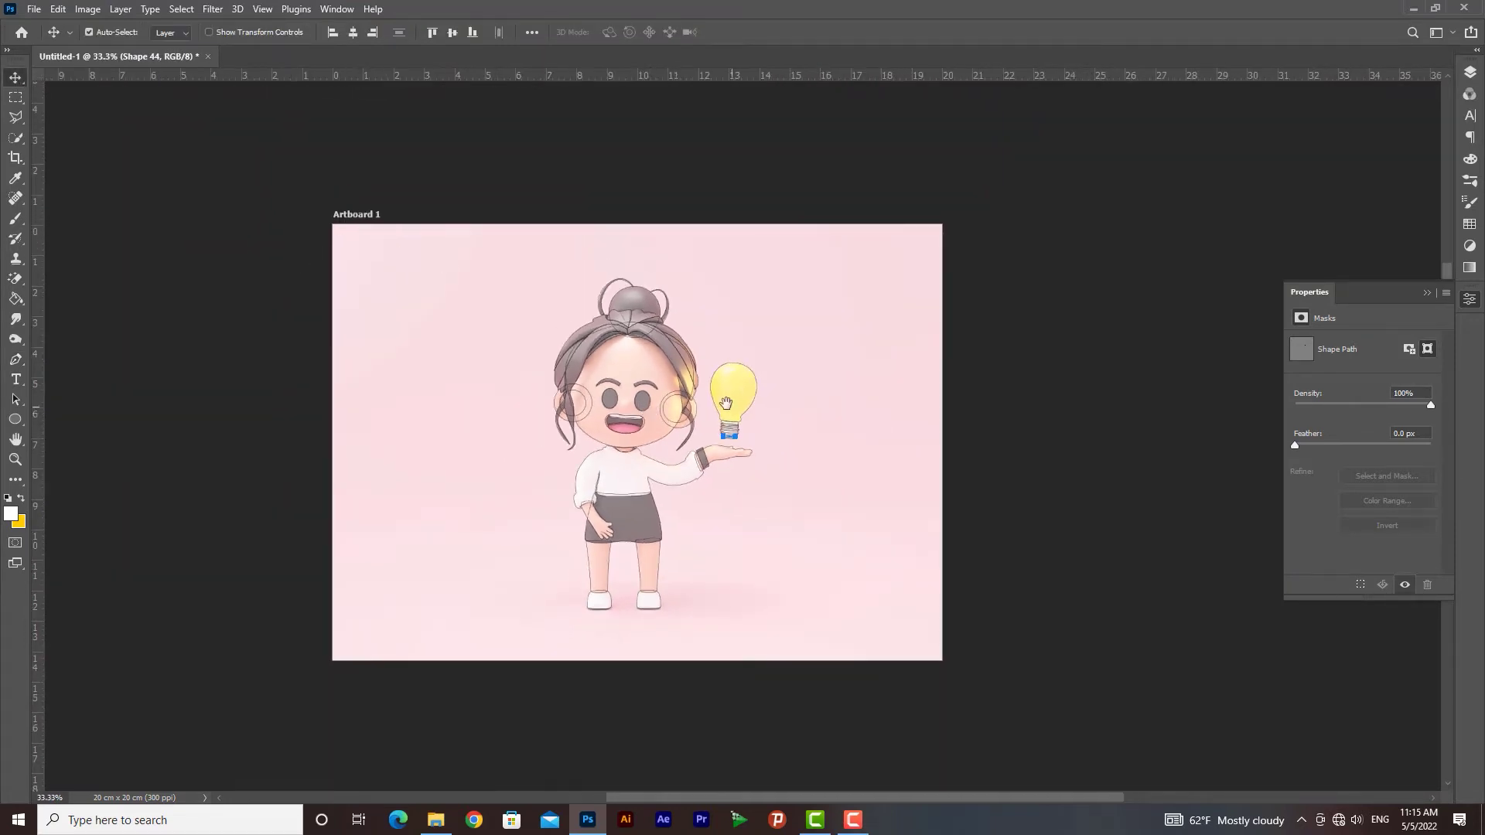
pyautogui.moveTo(726, 403); pyautogui.dragTo(604, 394)
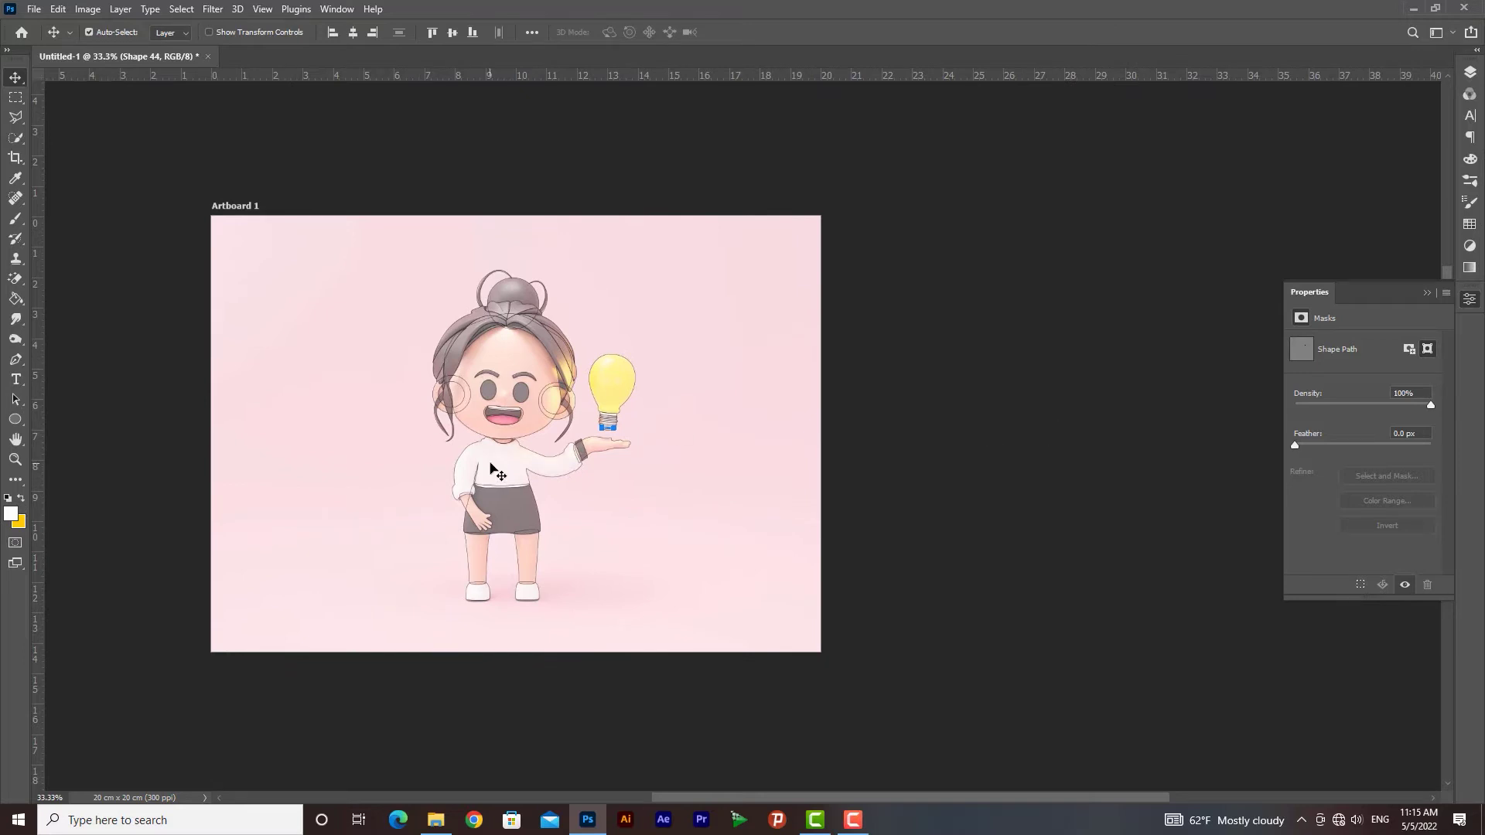
pyautogui.moveTo(545, 462); pyautogui.dragTo(591, 468)
pyautogui.rightClick(16, 80)
pyautogui.click(78, 97)
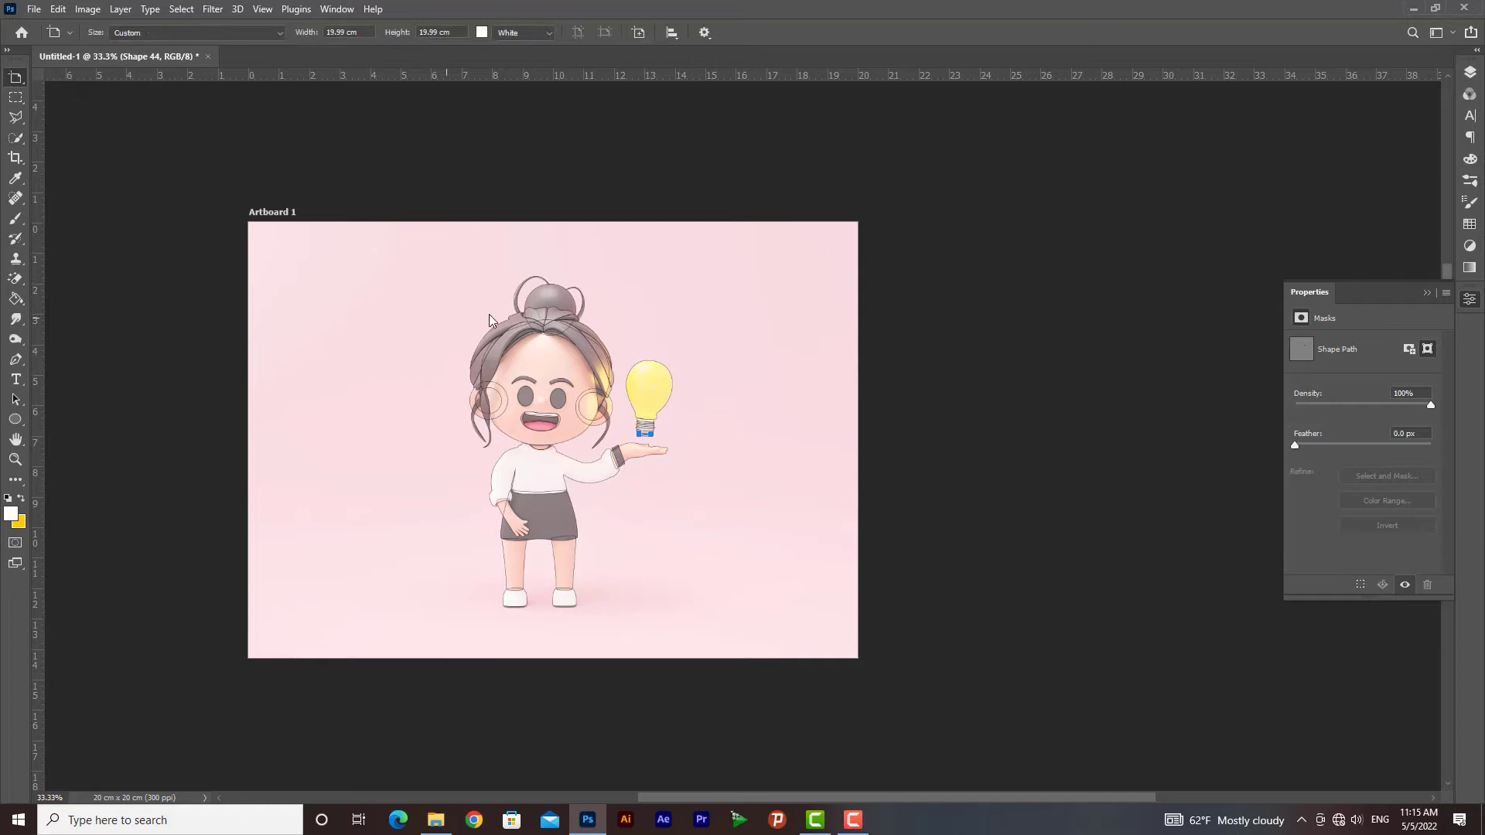
pyautogui.click(1470, 72)
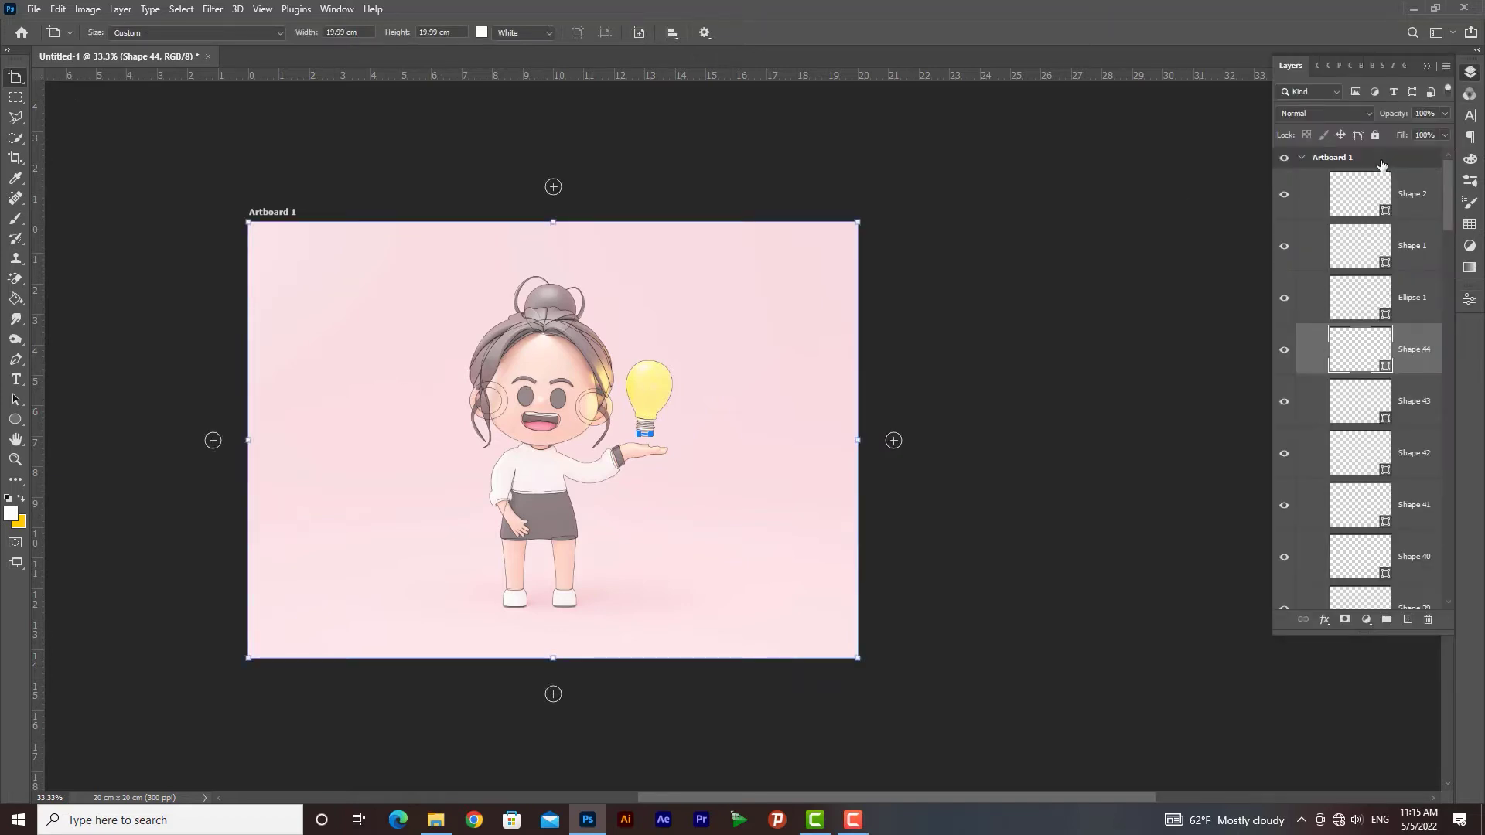
pyautogui.click(1382, 163)
pyautogui.click(894, 440)
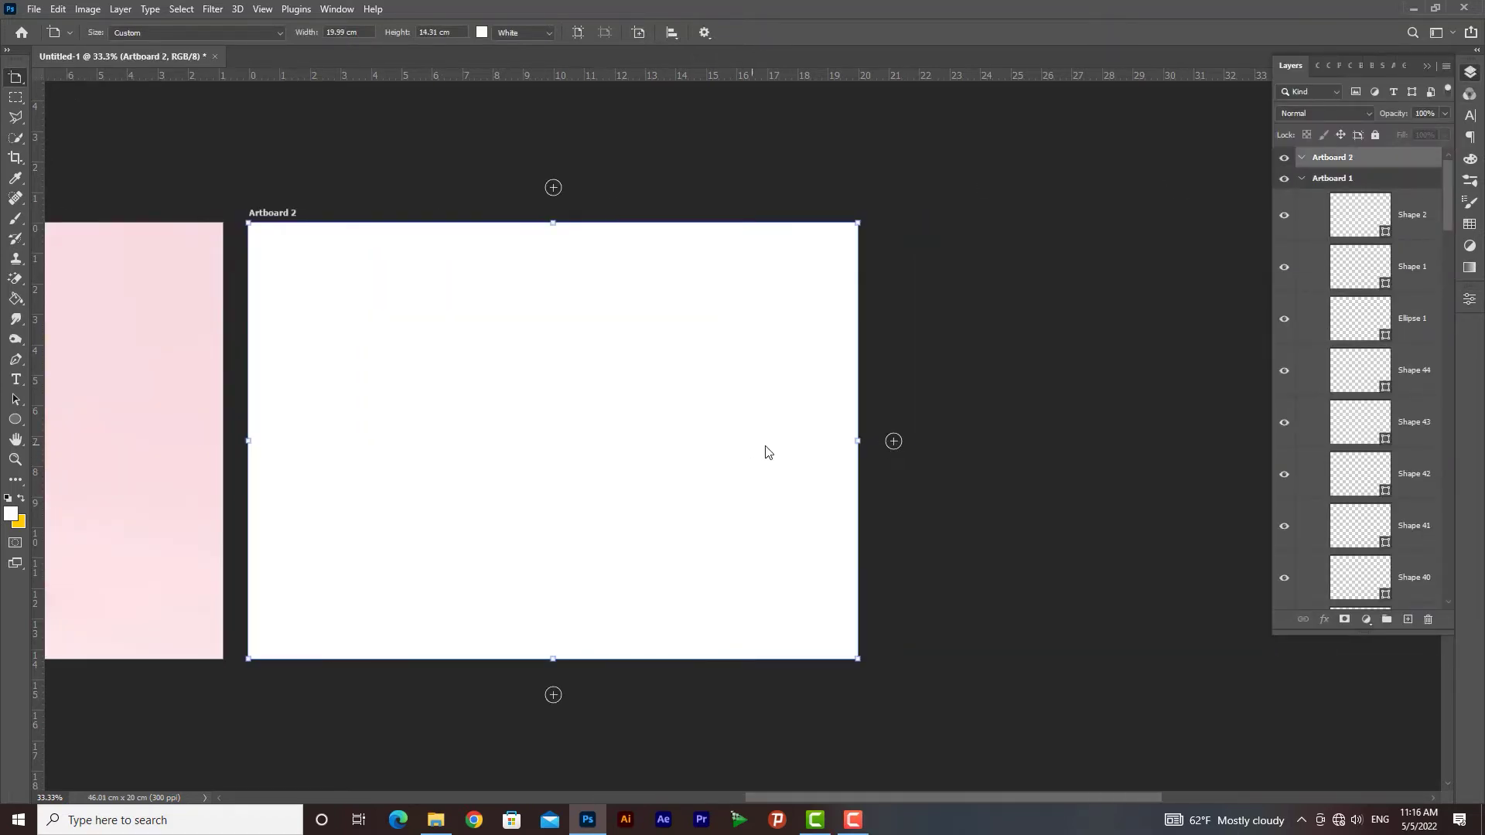
# Step: Select the traced character and light bulb shapes on Artboard 1 and group them, checking the group by toggling its visibility
pyautogui.rightClick(14, 78)
pyautogui.click(68, 77)
pyautogui.moveTo(509, 410); pyautogui.dragTo(877, 401)
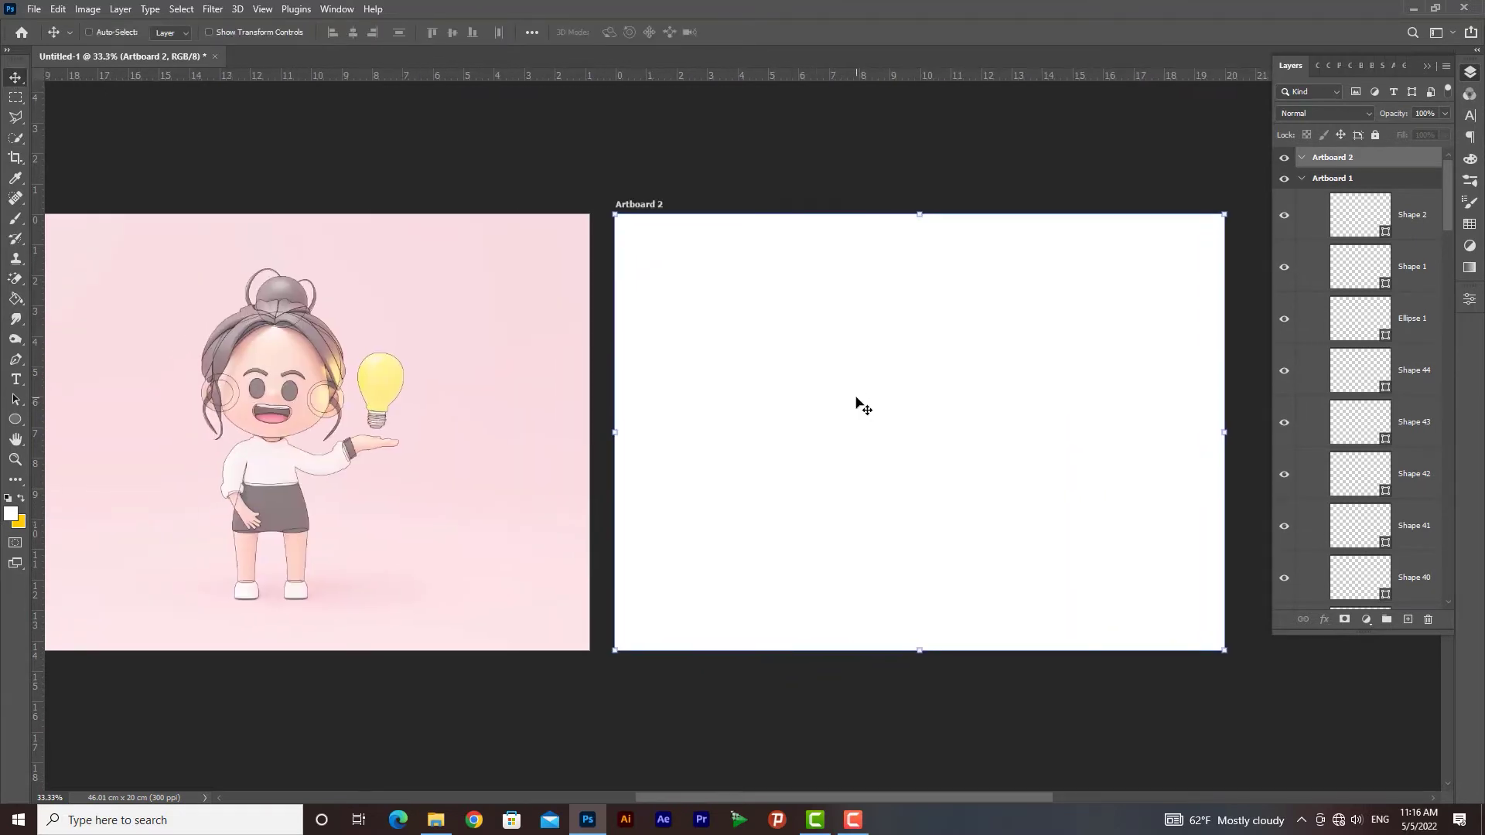
pyautogui.hotkey('ctrl', '-')
pyautogui.click(1302, 179)
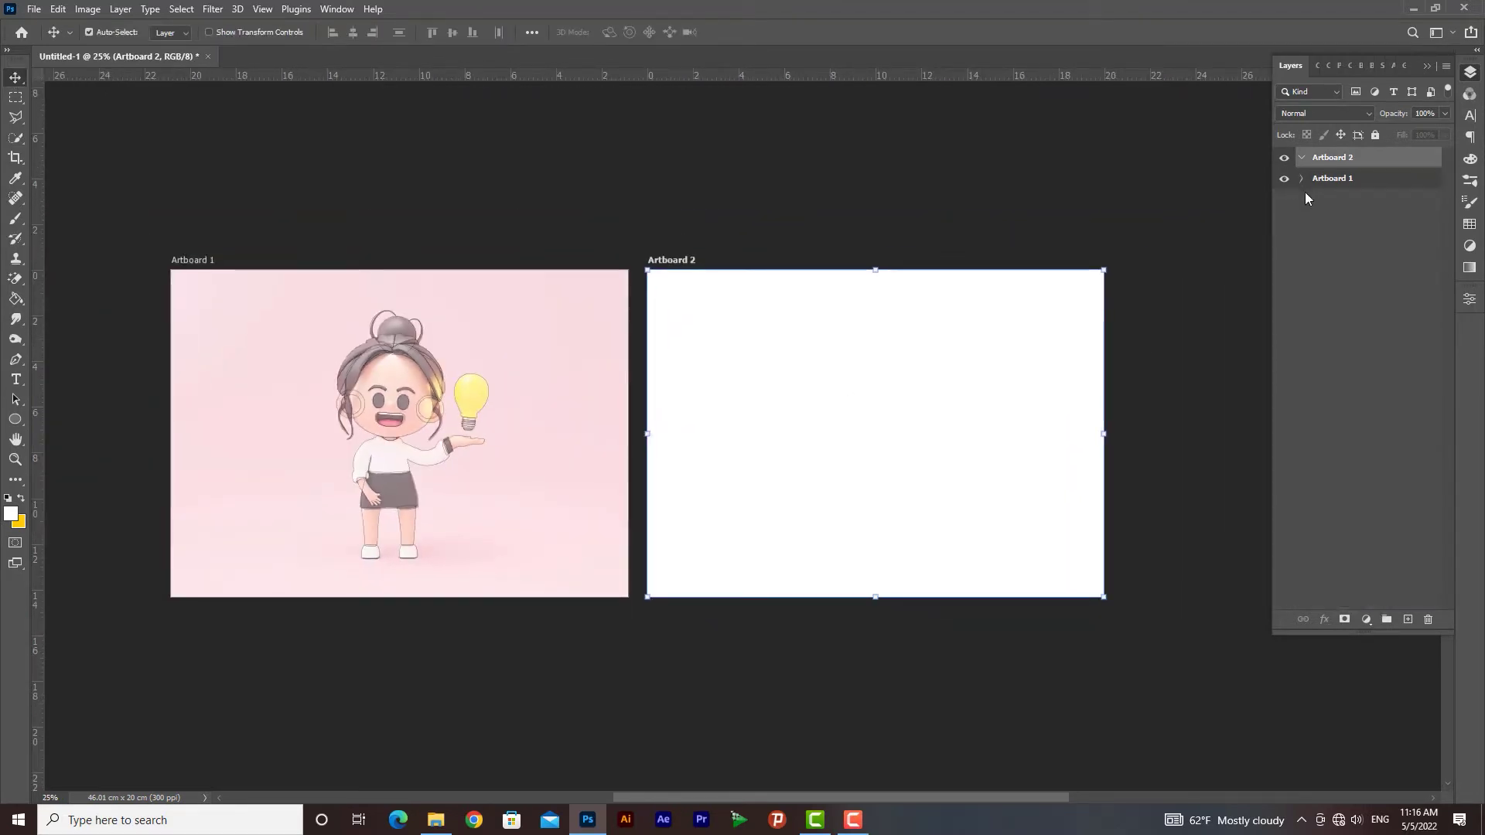
pyautogui.click(1302, 179)
pyautogui.moveTo(537, 302); pyautogui.dragTo(232, 573)
pyautogui.moveTo(472, 432); pyautogui.dragTo(905, 437)
pyautogui.moveTo(531, 304); pyautogui.dragTo(291, 581)
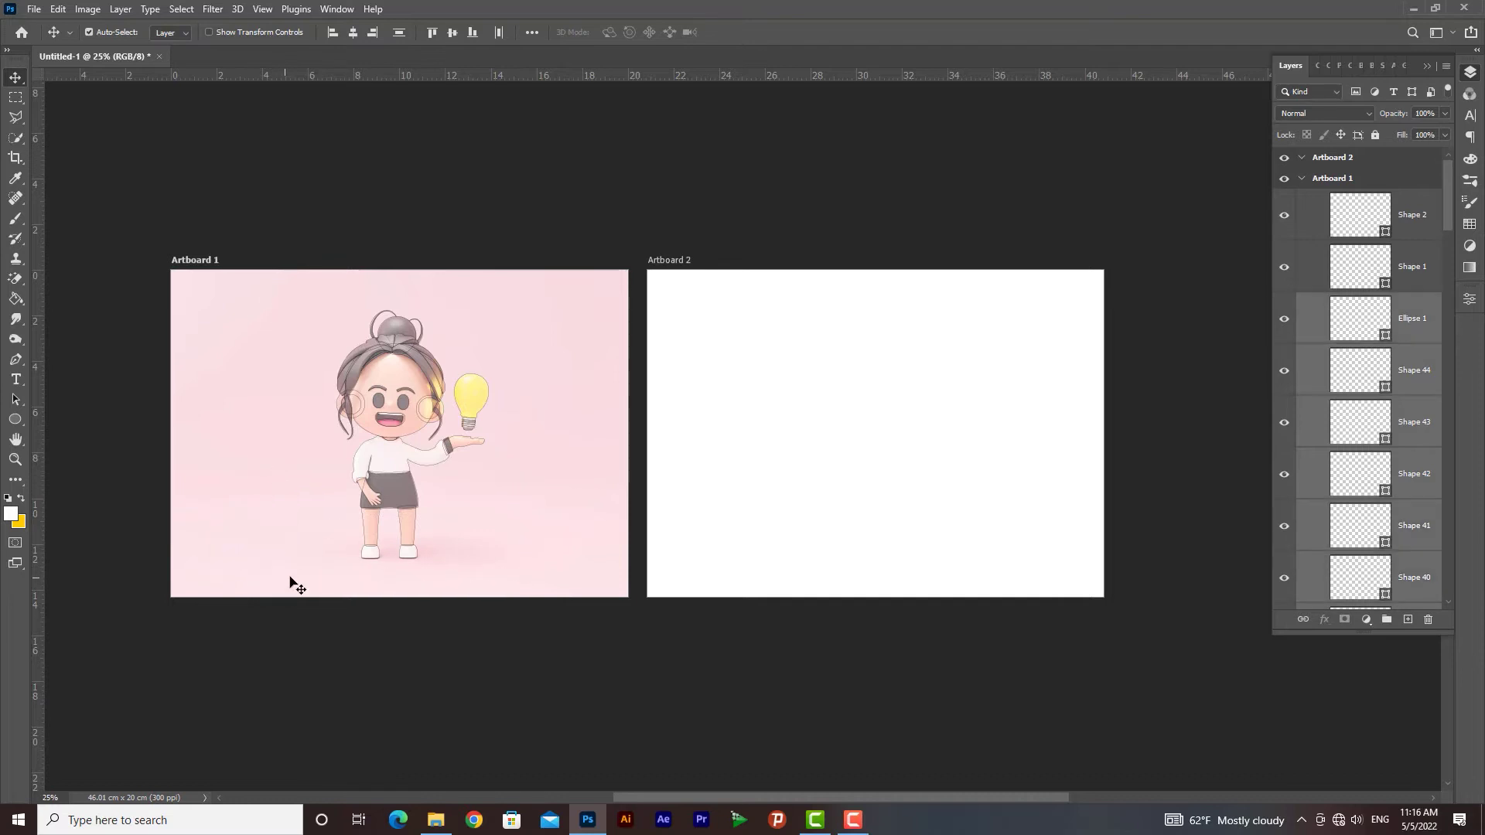
pyautogui.hotkey('ctrl', 'g')
pyautogui.click(1285, 304)
pyautogui.click(1284, 303)
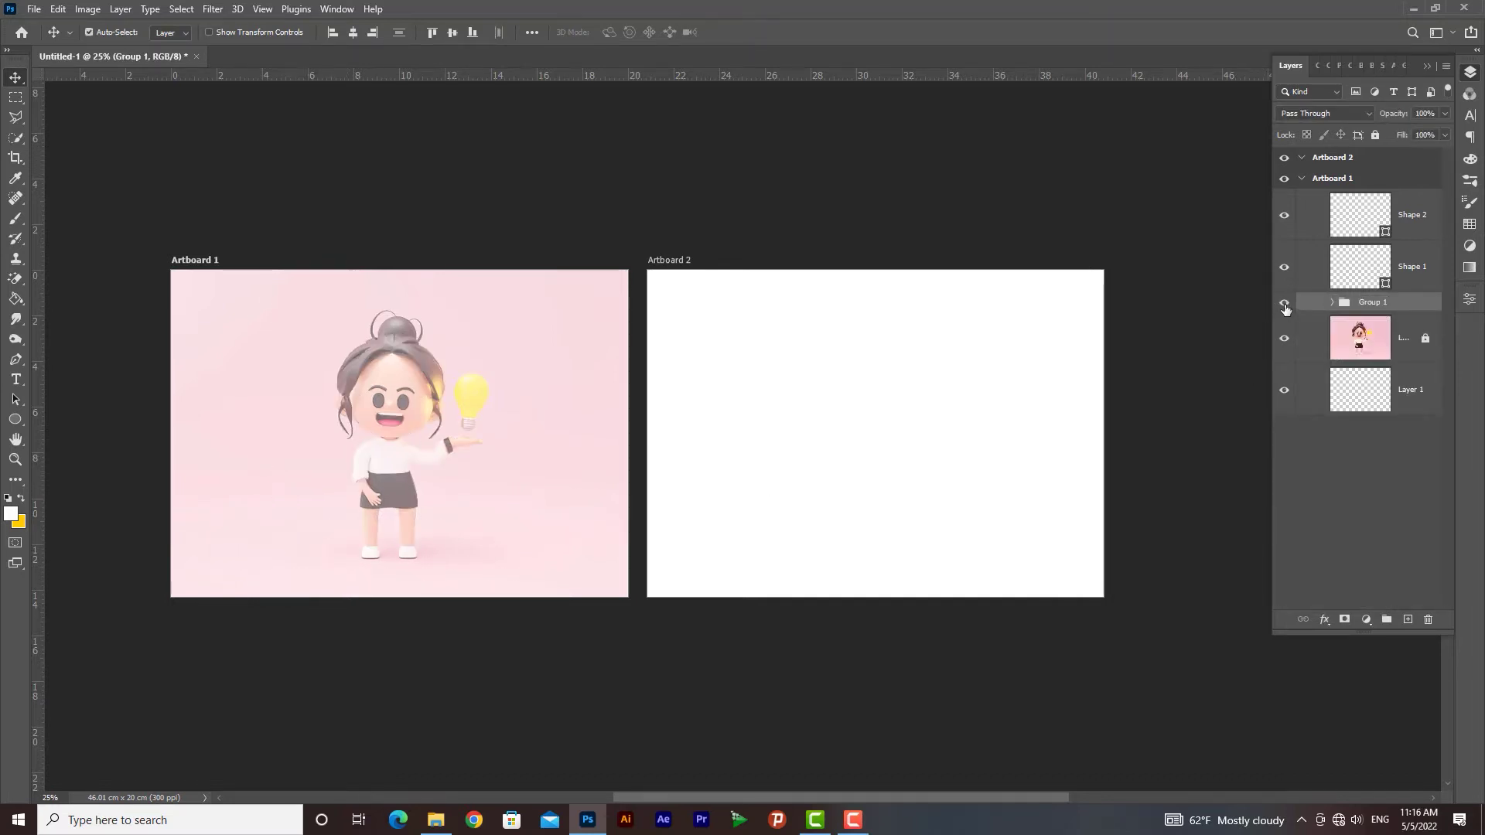
# Step: Move the group of traced outlines from Artboard 1 onto Artboard 2 and nudge it upward to align with the reference character
pyautogui.hotkey('ctrl', 't')
pyautogui.moveTo(443, 464); pyautogui.dragTo(907, 476)
pyautogui.press('Return')
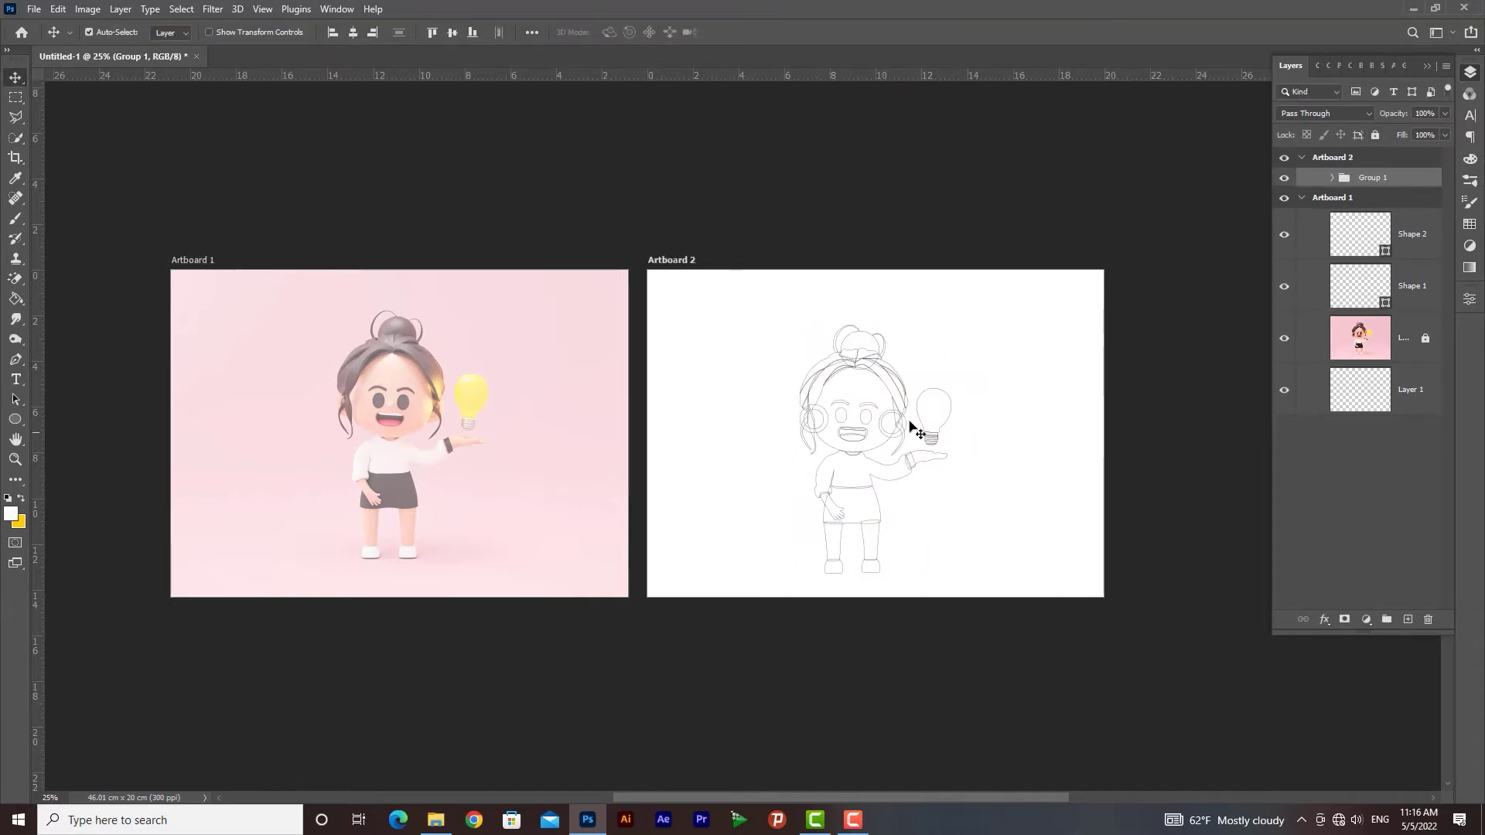
pyautogui.hotkey('shift', 'Up')
pyautogui.hotkey('shift', 'Up')
pyautogui.hotkey('shift', 'Up')
pyautogui.hotkey('shift', 'Up')
pyautogui.hotkey('shift', 'Up')
pyautogui.hotkey('shift', 'Up')
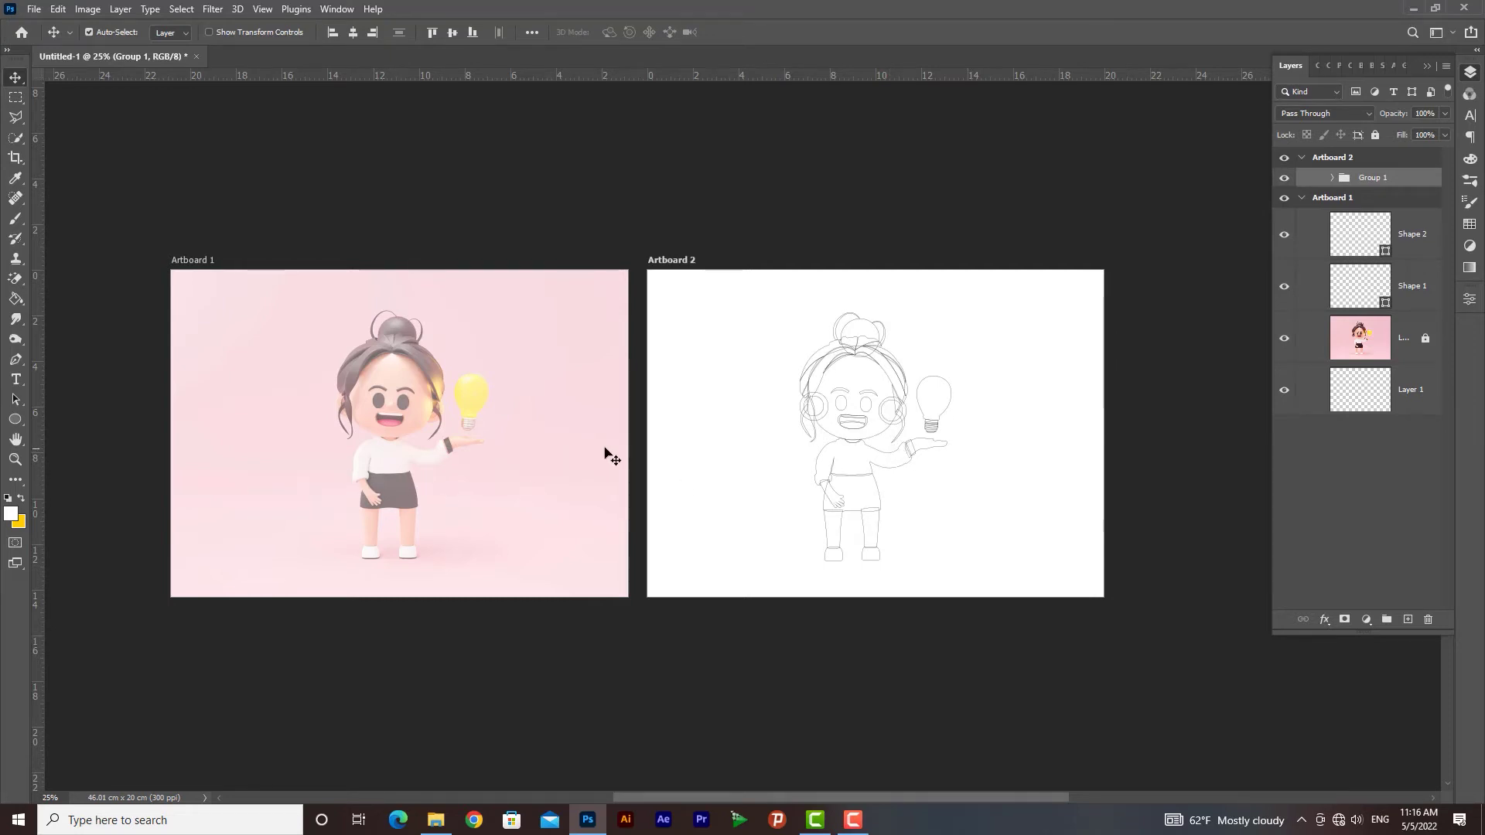
# Step: Unlock the reference image layer on Artboard 1 and set its opacity to 100%
pyautogui.click(1175, 346)
pyautogui.click(1428, 341)
pyautogui.click(1445, 113)
# Step: Draw a rectangle about 2400 × 1734 px covering Artboard 2 and place it beneath the outline group
pyautogui.rightClick(15, 418)
pyautogui.click(70, 417)
pyautogui.moveTo(647, 270); pyautogui.dragTo(1108, 600)
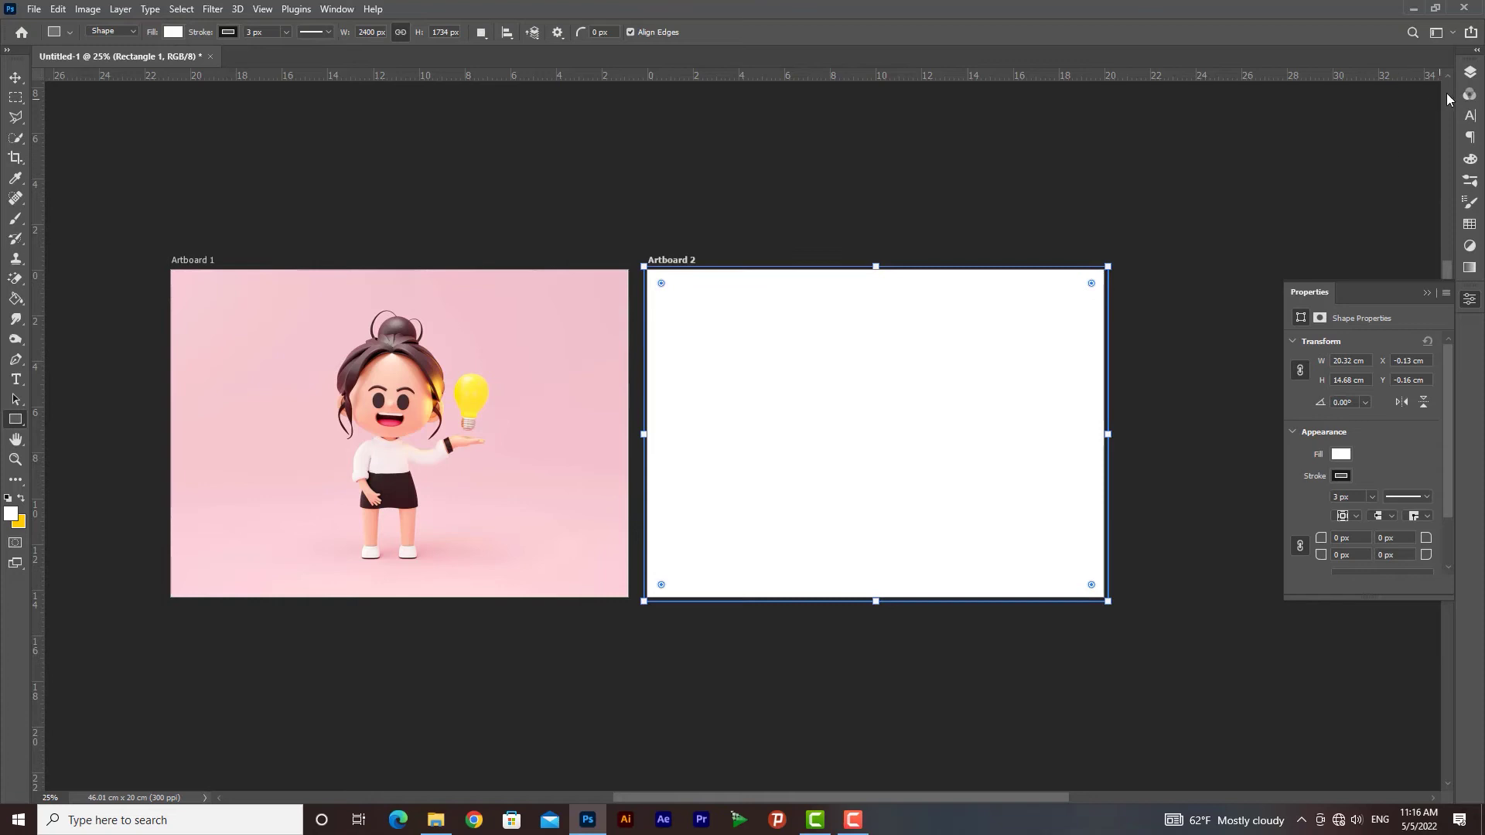
pyautogui.click(1471, 72)
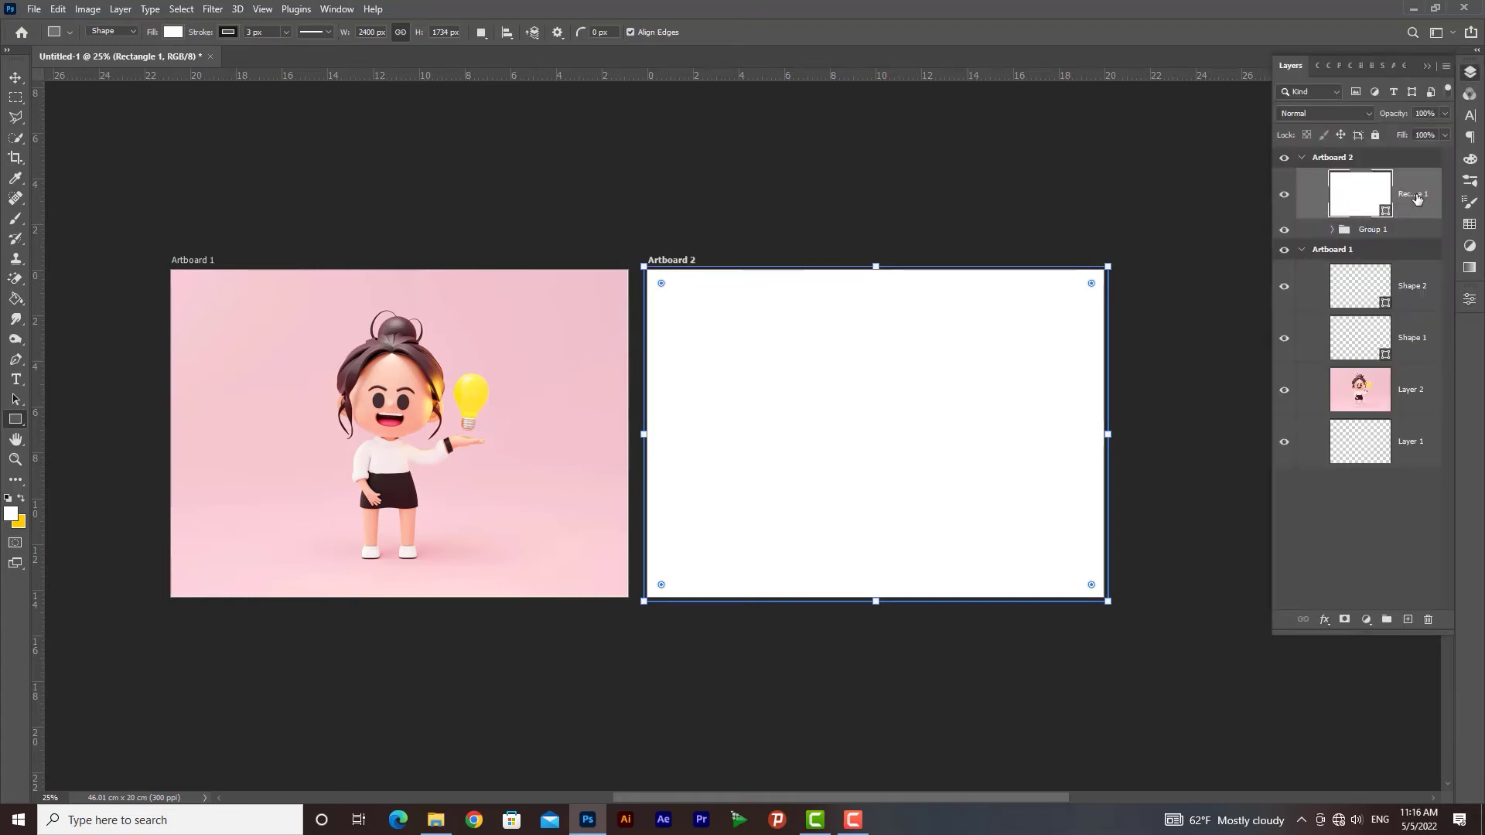
pyautogui.hotkey('ctrl', '[')
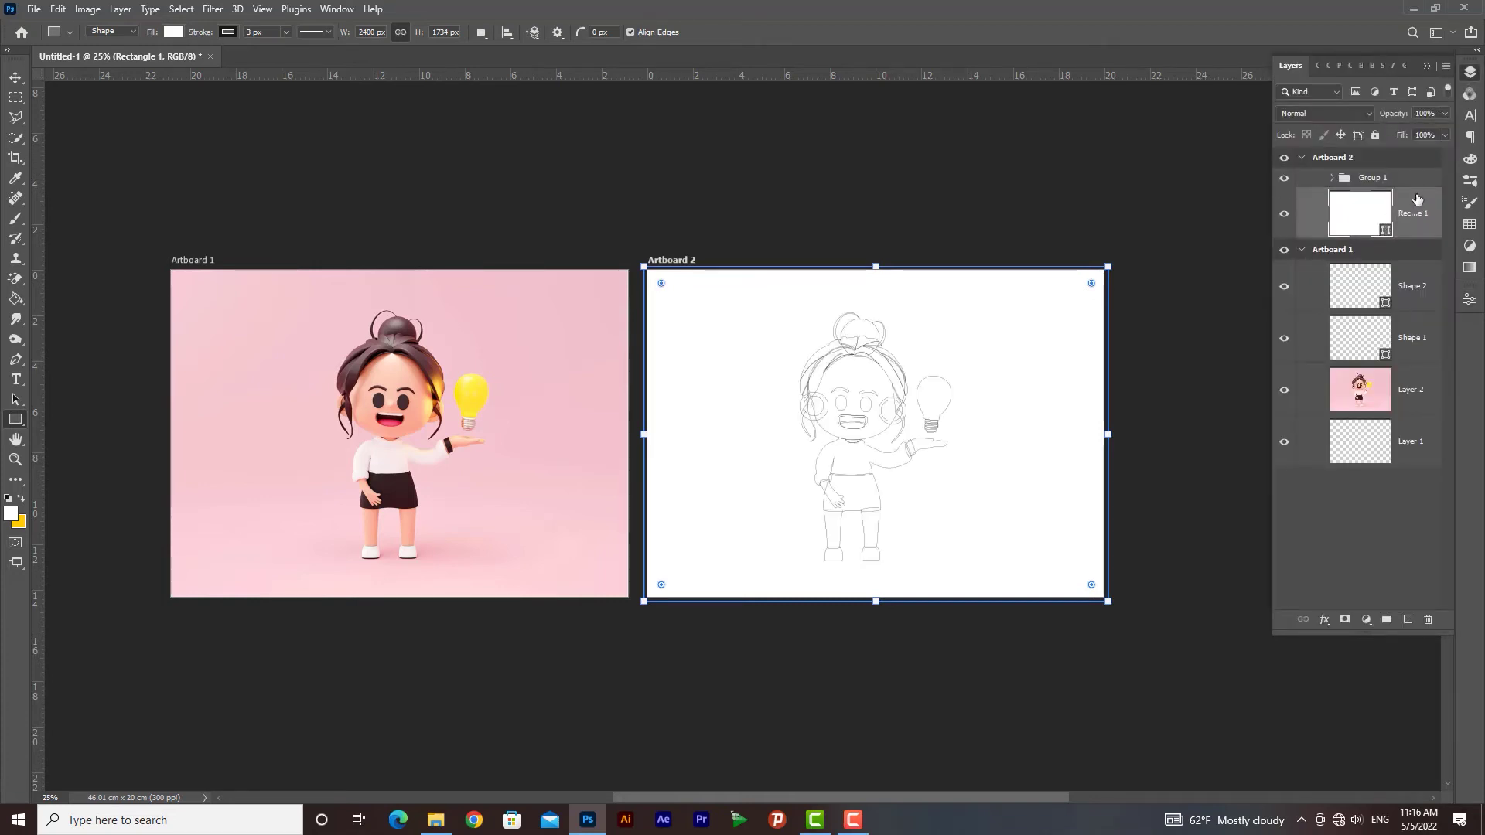
# Step: Fill the background rectangle on Artboard 2 with the pink sampled from the reference image's background
pyautogui.doubleClick(1354, 219)
pyautogui.click(498, 486)
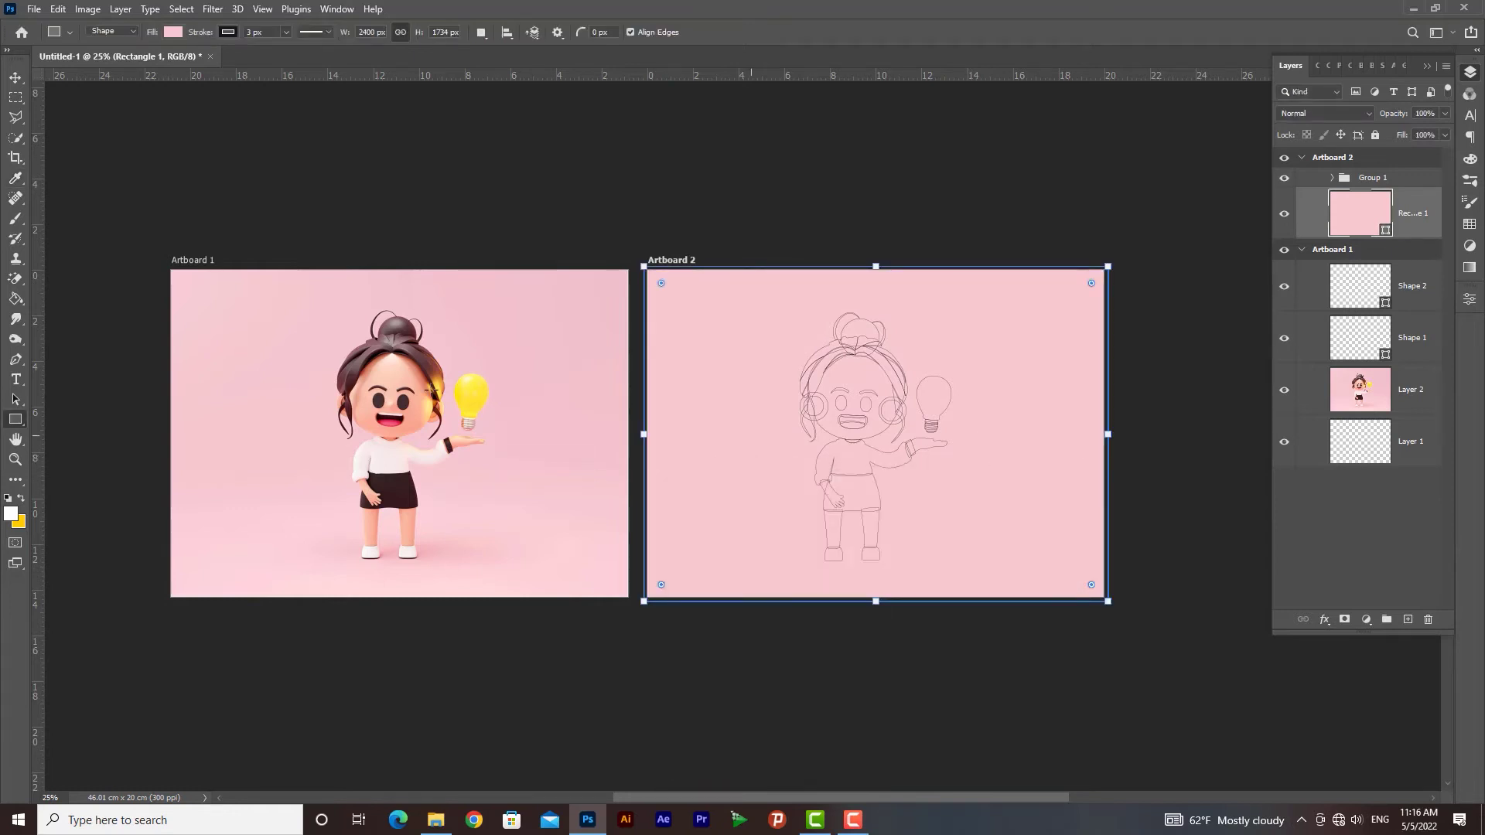
pyautogui.click(16, 78)
# Step: Move the reference image to the right within Artboard 1 so the character stands closer to Artboard 2
pyautogui.press('z')
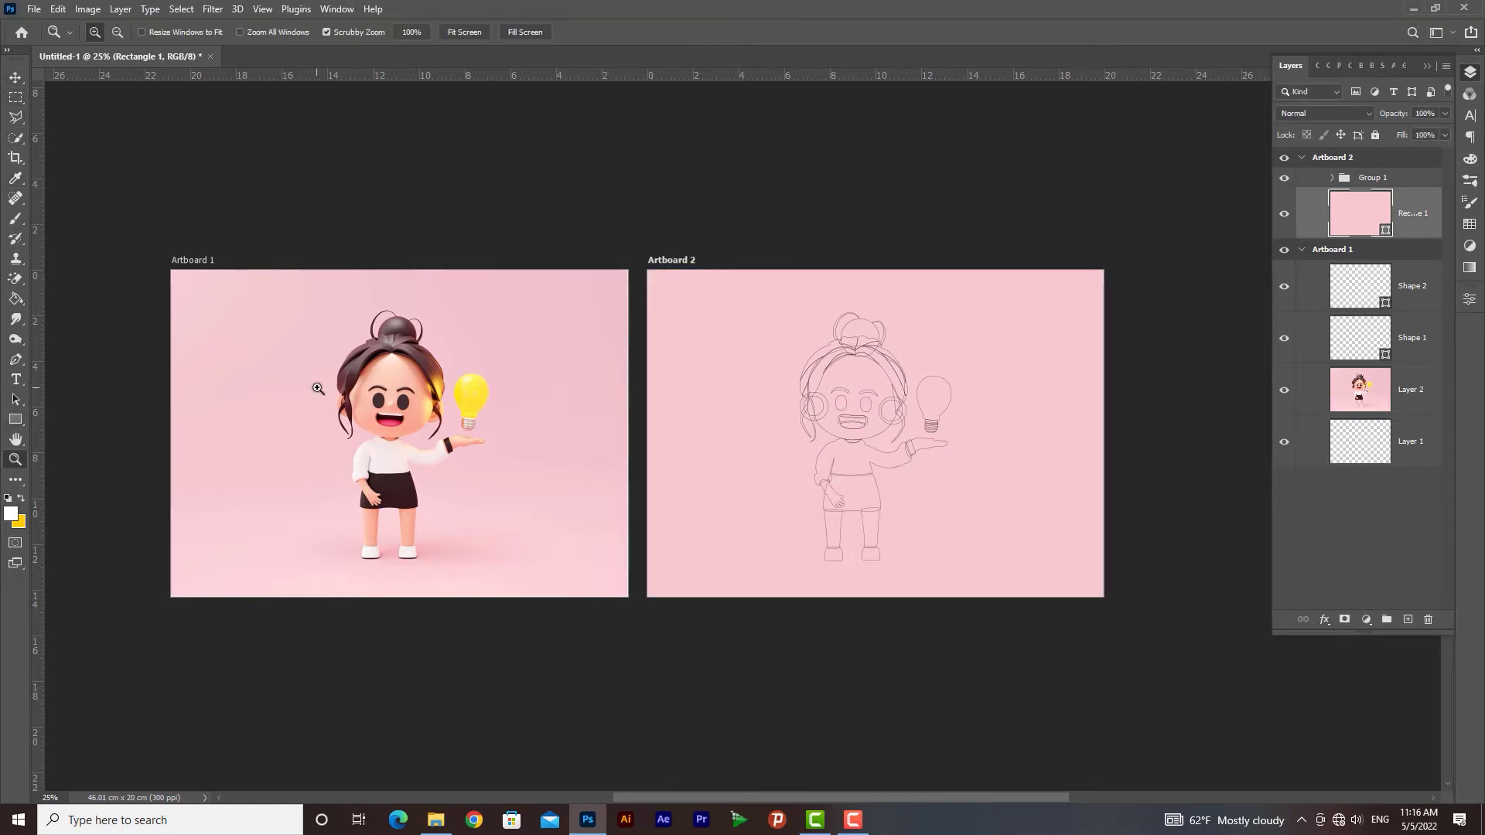
pyautogui.moveTo(865, 405); pyautogui.dragTo(880, 414)
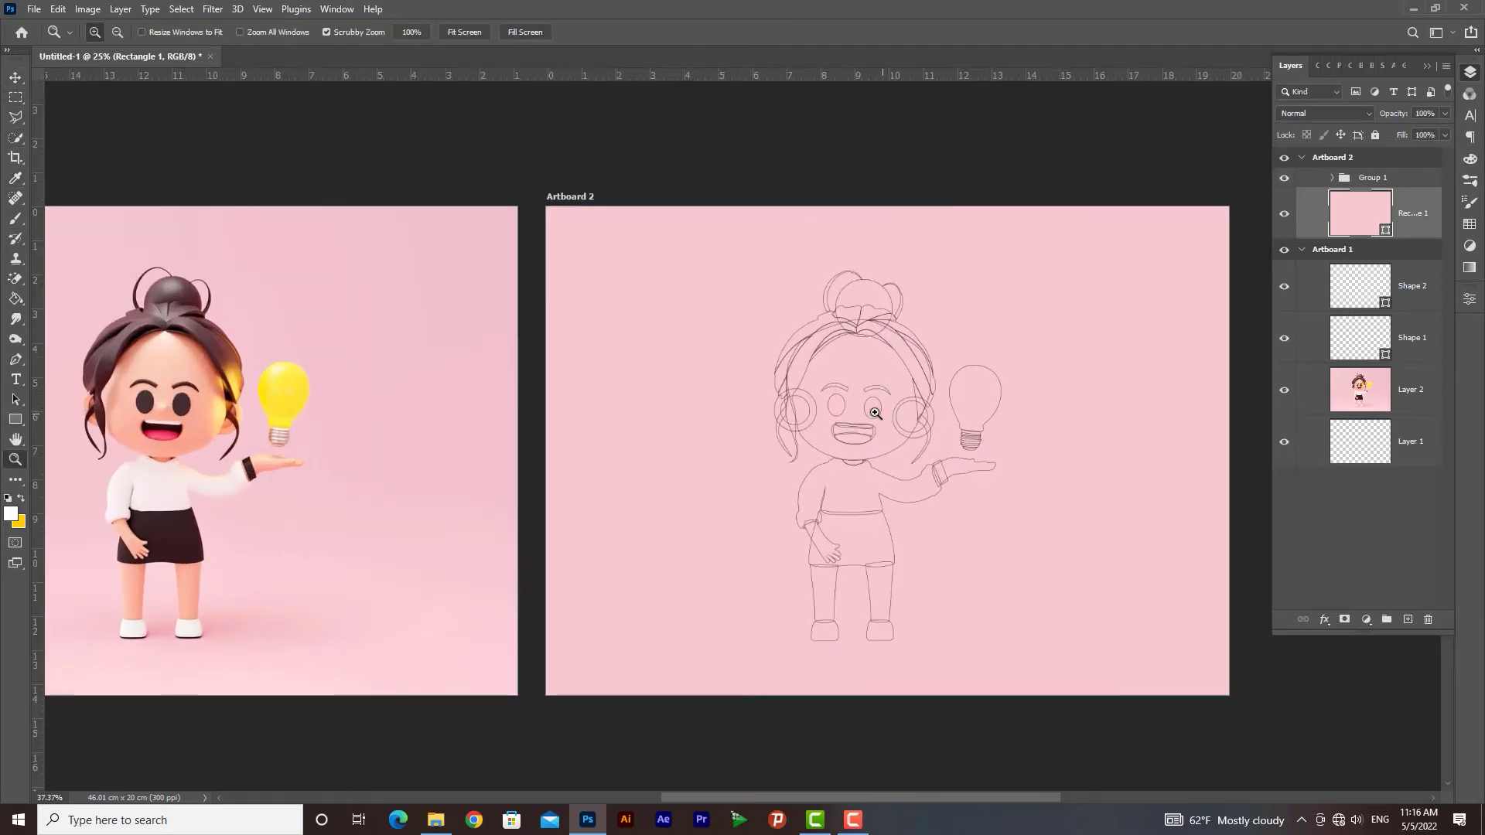
pyautogui.click(15, 77)
pyautogui.moveTo(182, 414); pyautogui.dragTo(371, 414)
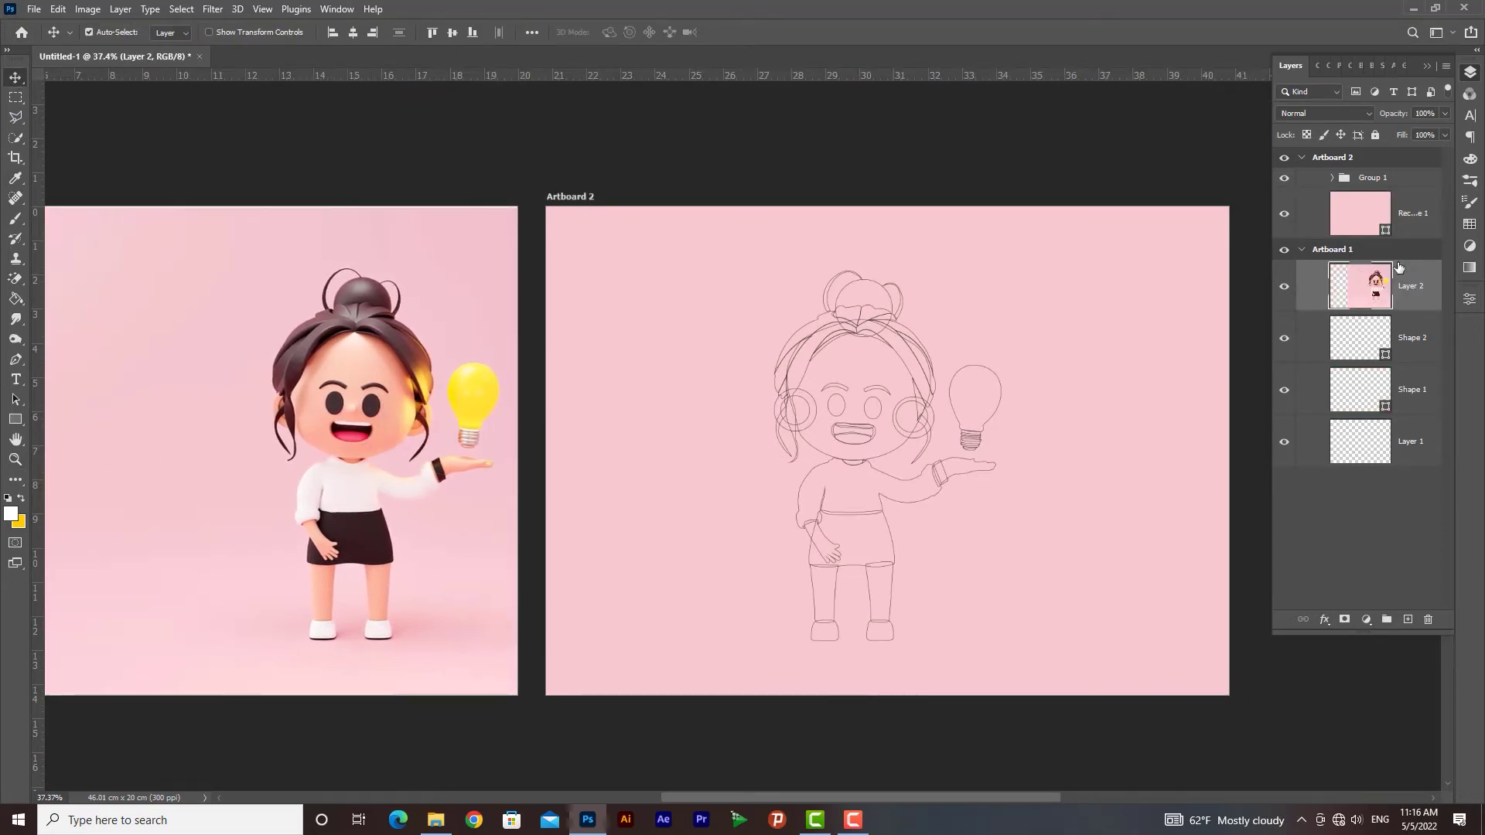
# Step: Fill the lowest shape in the outline group, the left loop of the hair bun, with mauve #995f6b sampled from the reference hair
pyautogui.click(1332, 179)
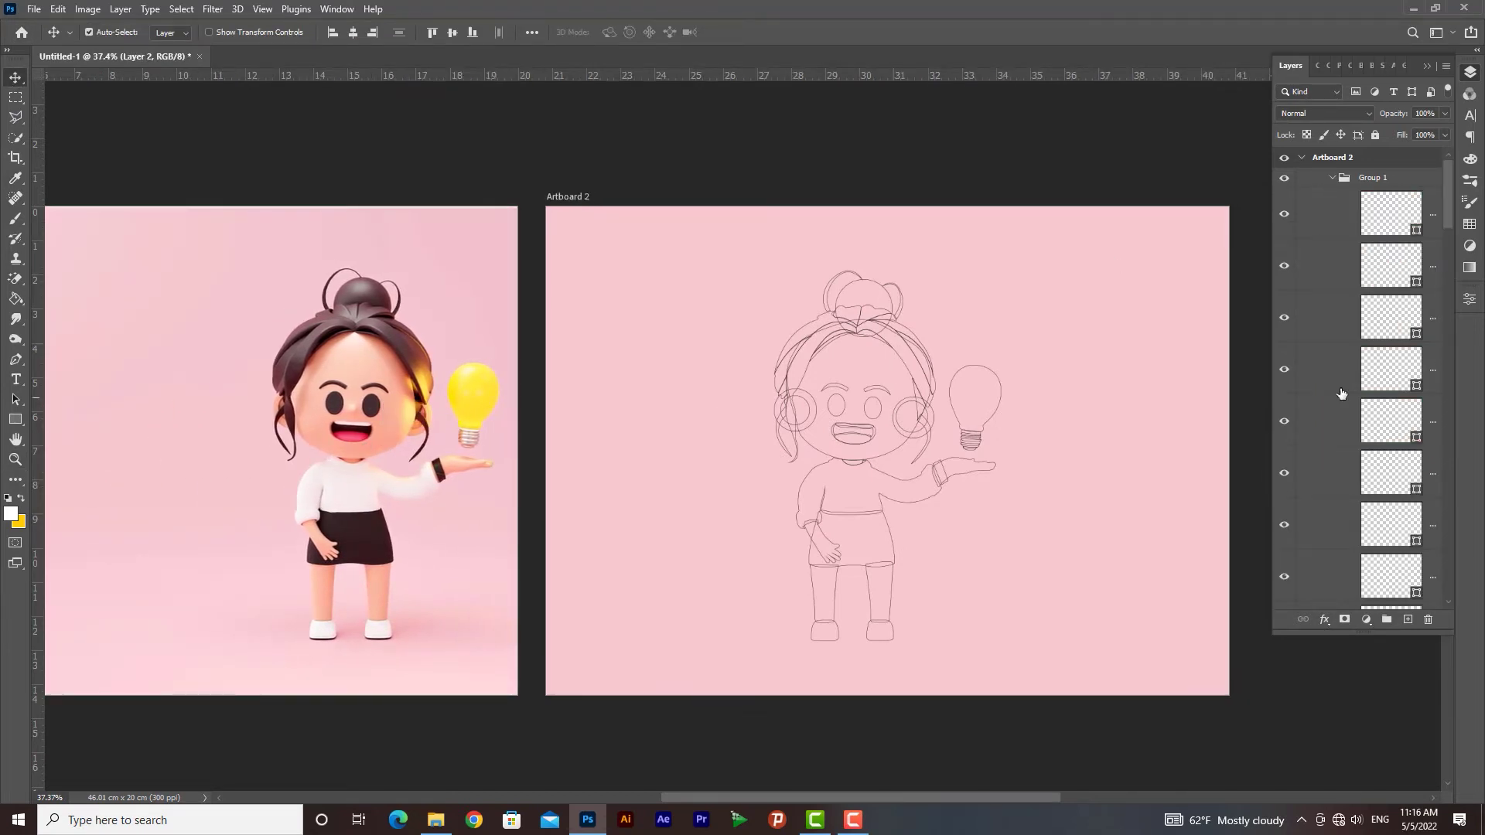
pyautogui.scroll(-3, 1447, 255)
pyautogui.moveTo(1452, 261); pyautogui.dragTo(1465, 593)
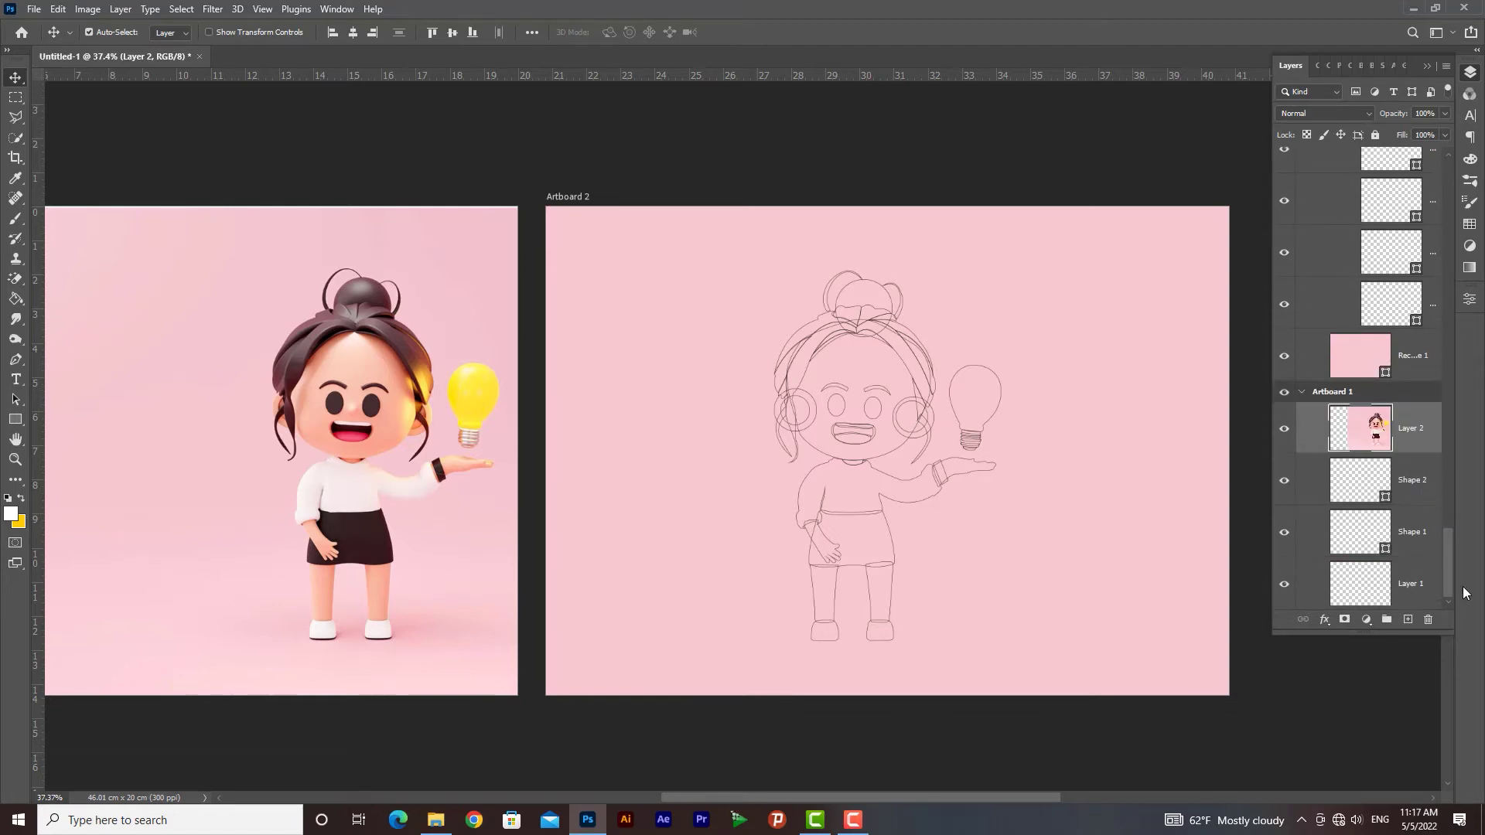
pyautogui.click(1402, 318)
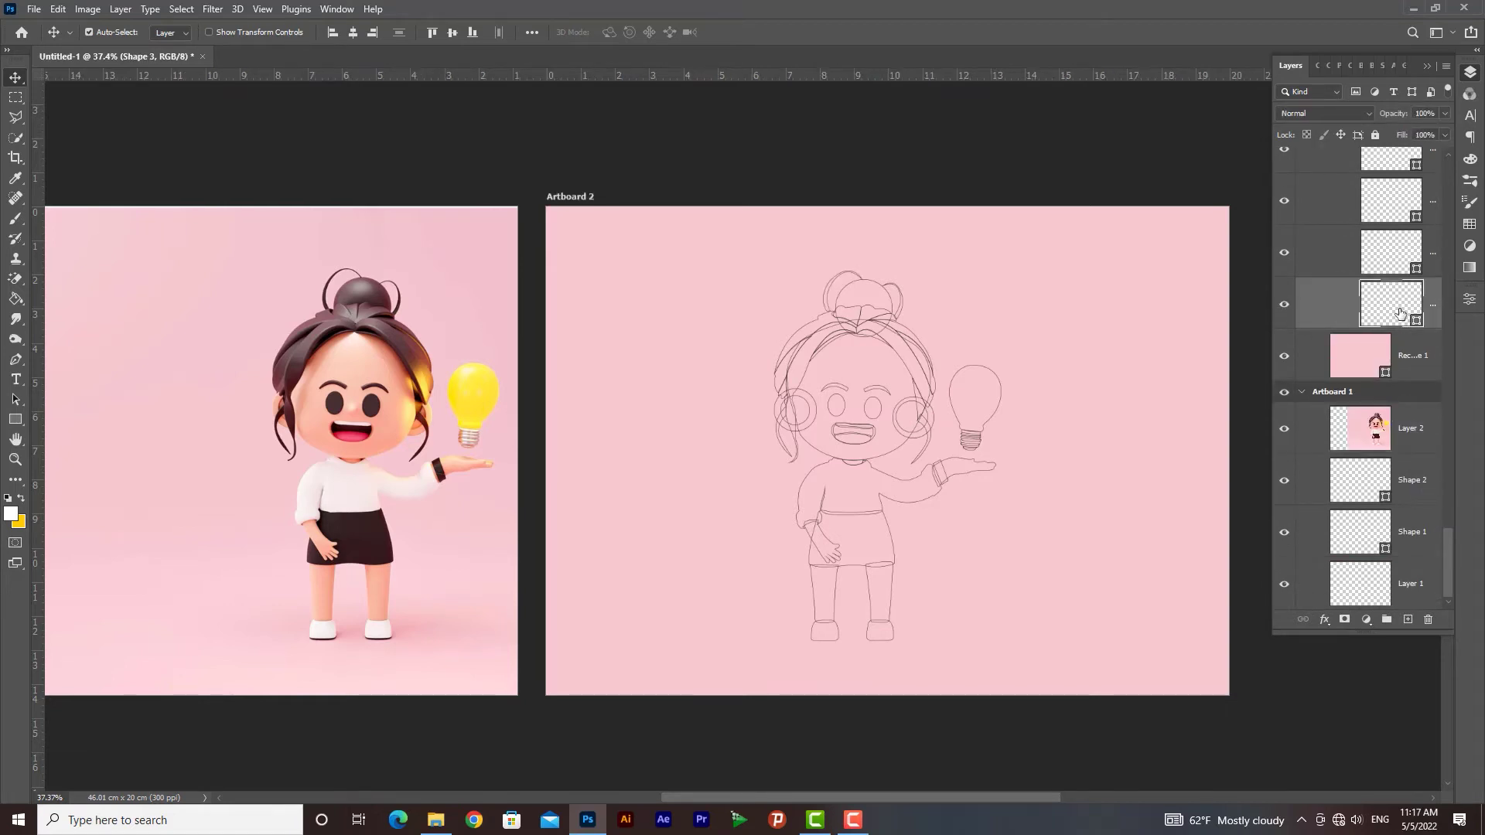
pyautogui.scroll(1, 1402, 313)
pyautogui.click(1285, 338)
pyautogui.click(1285, 338)
pyautogui.doubleClick(1374, 342)
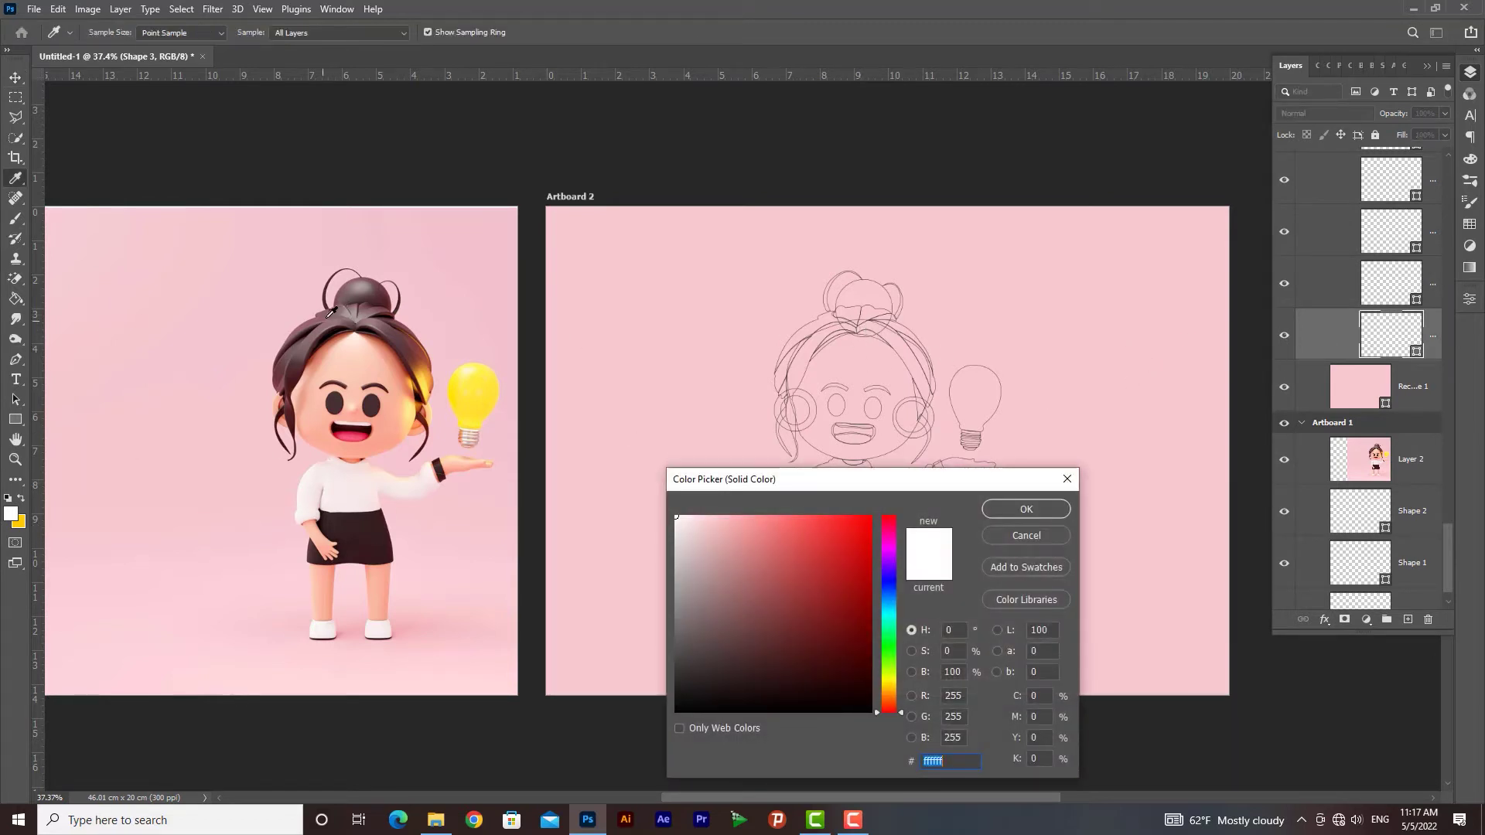
pyautogui.click(330, 312)
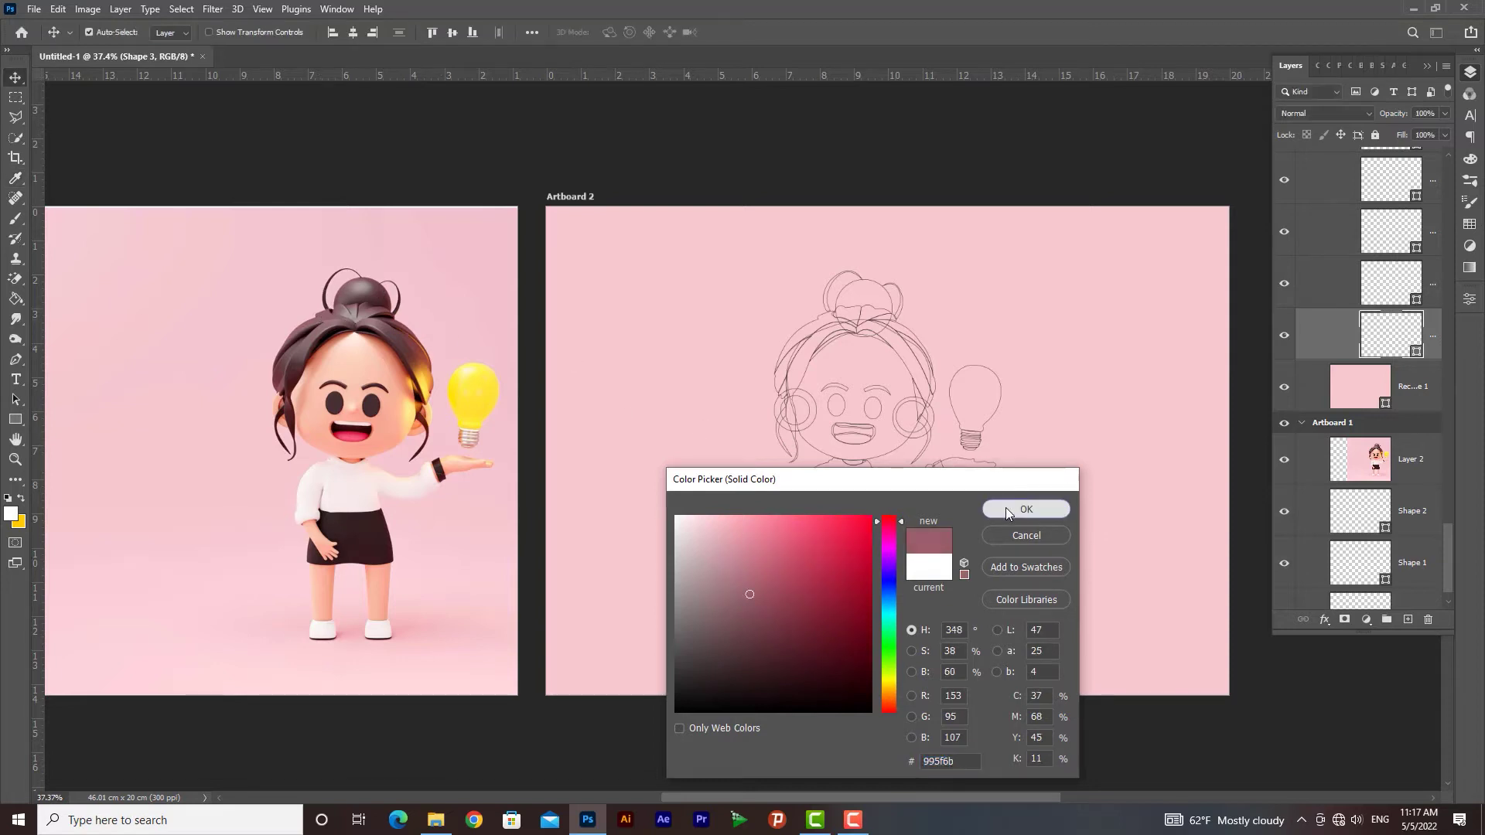
pyautogui.click(1032, 509)
# Step: Apply the most recent mauve swatch to the left hair loop's fill and open its stroke options
pyautogui.click(15, 419)
pyautogui.click(172, 32)
pyautogui.click(76, 113)
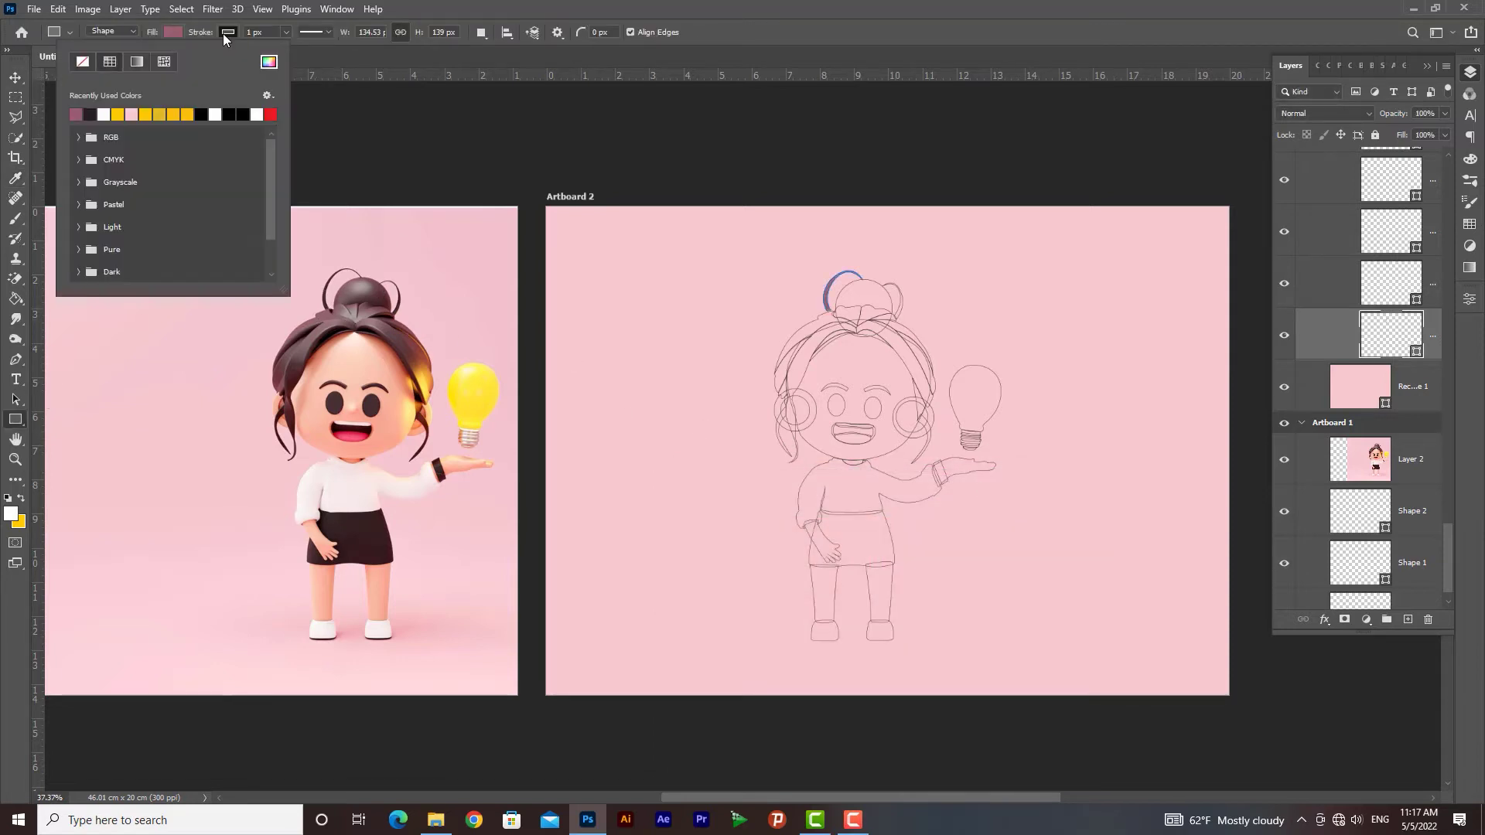
pyautogui.click(226, 34)
pyautogui.click(15, 77)
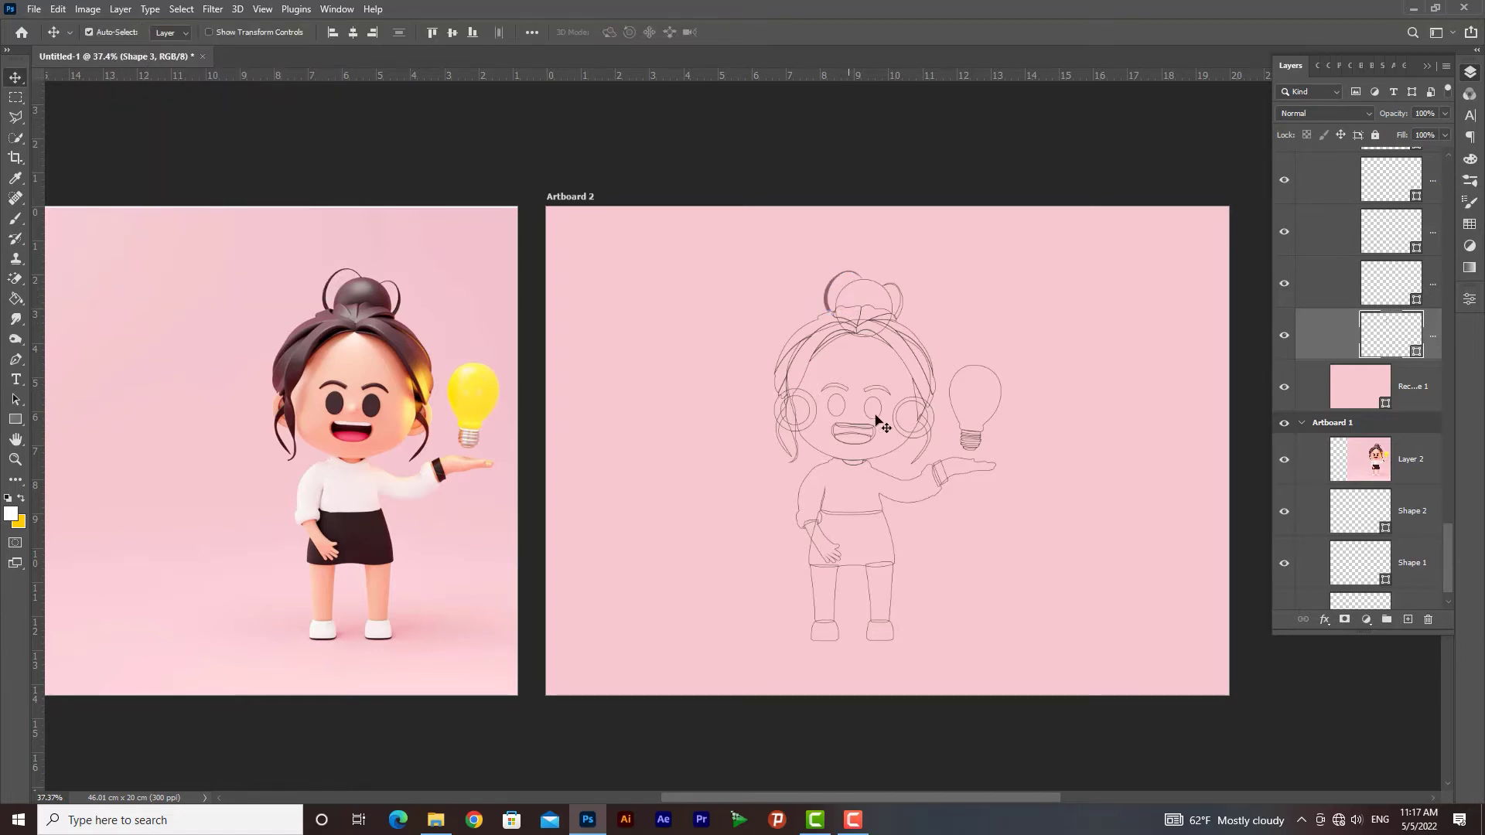
# Step: Select the remaining hair strand shapes above the left hair loop's layer and fill them with the recent mauve swatch
pyautogui.click(1378, 293)
pyautogui.scroll(4, 1382, 286)
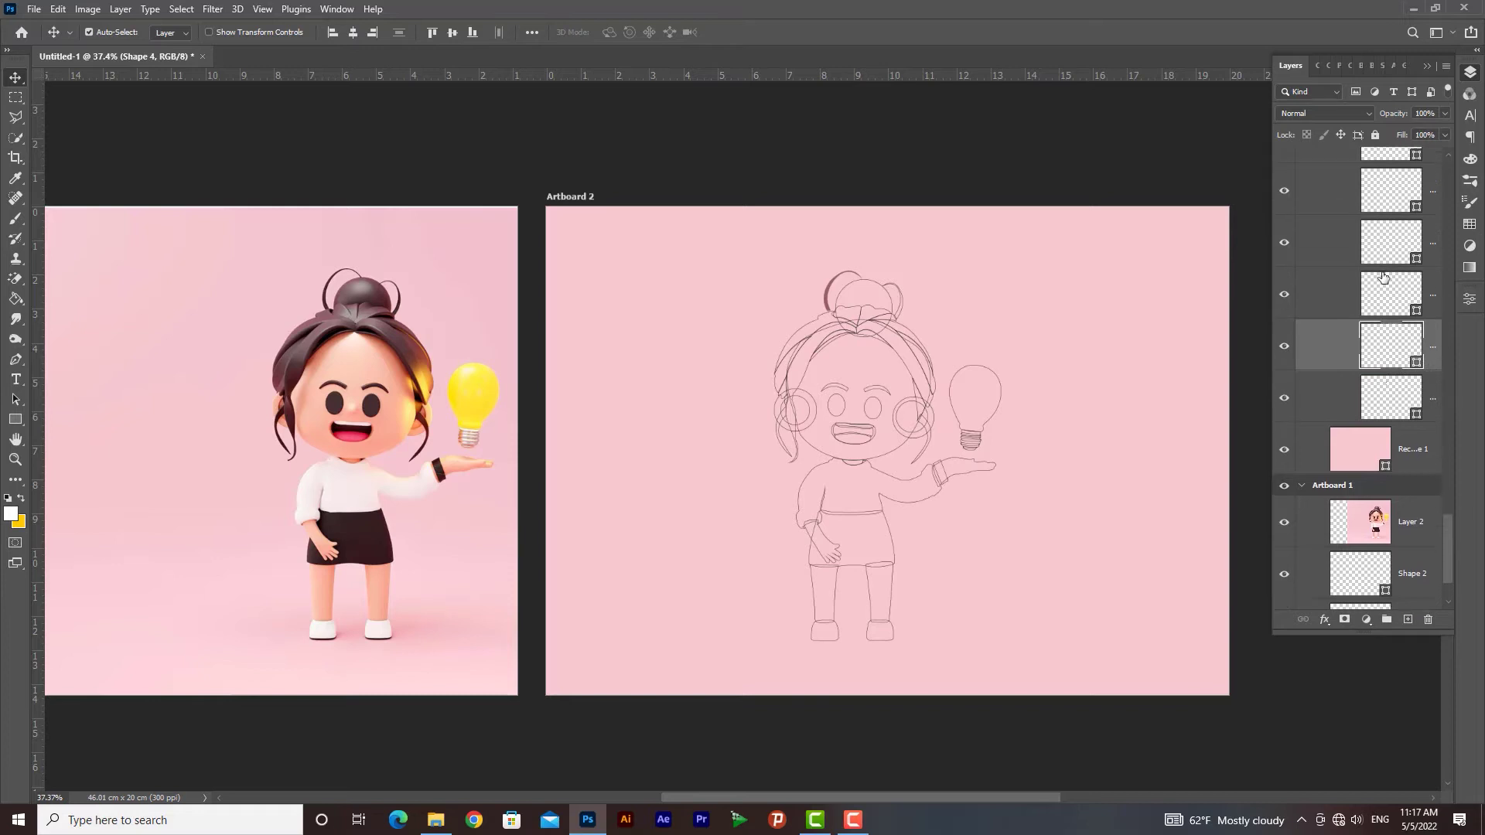
pyautogui.keyDown('shift'); pyautogui.click(1387, 444); pyautogui.keyUp('shift')
pyautogui.keyDown('shift'); pyautogui.click(1386, 394); pyautogui.keyUp('shift')
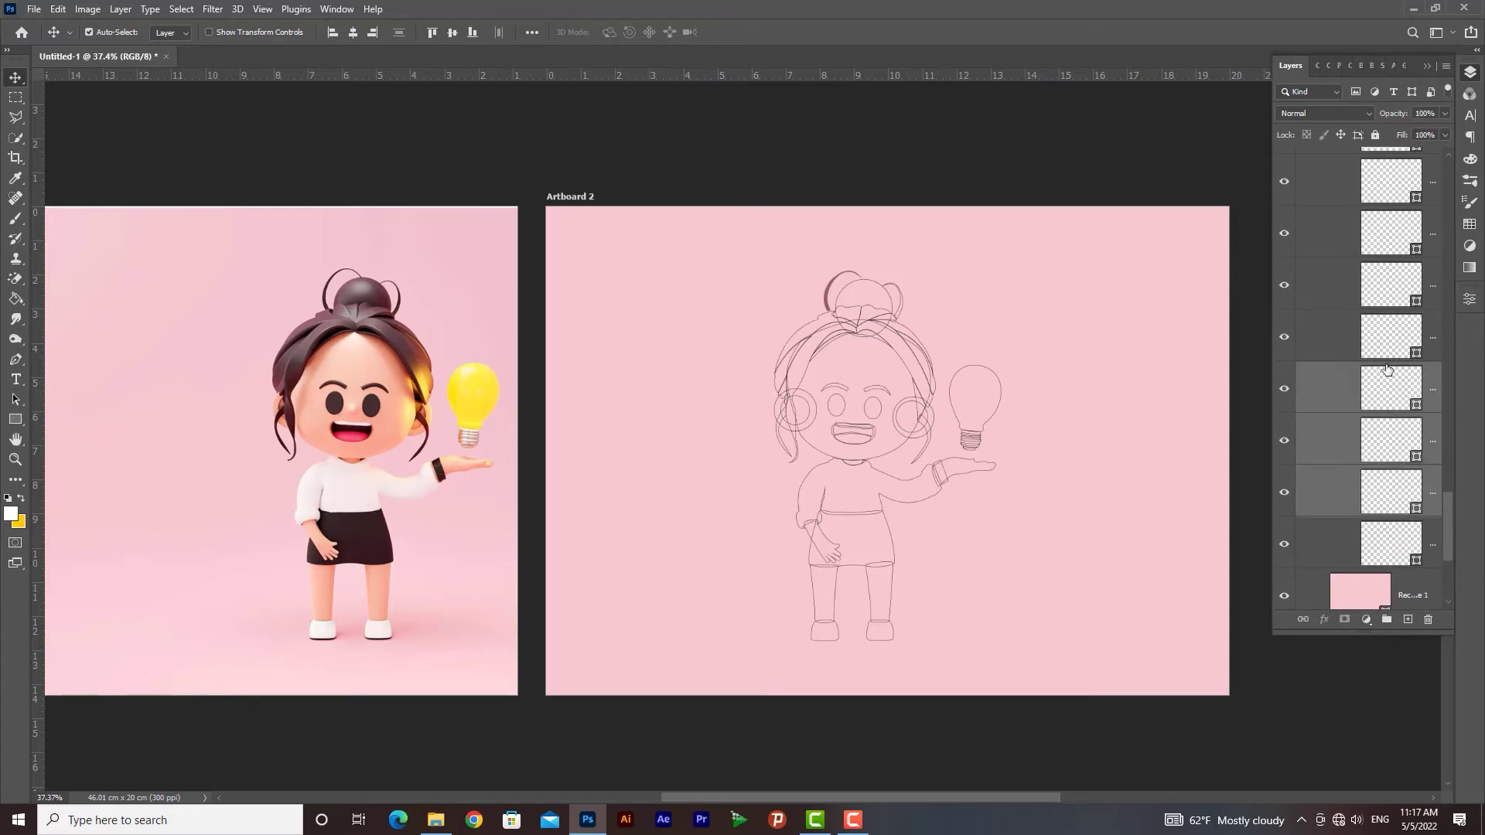
pyautogui.keyDown('shift'); pyautogui.click(1389, 337); pyautogui.keyUp('shift')
pyautogui.keyDown('shift'); pyautogui.click(1390, 298); pyautogui.keyUp('shift')
pyautogui.scroll(4, 1284, 293)
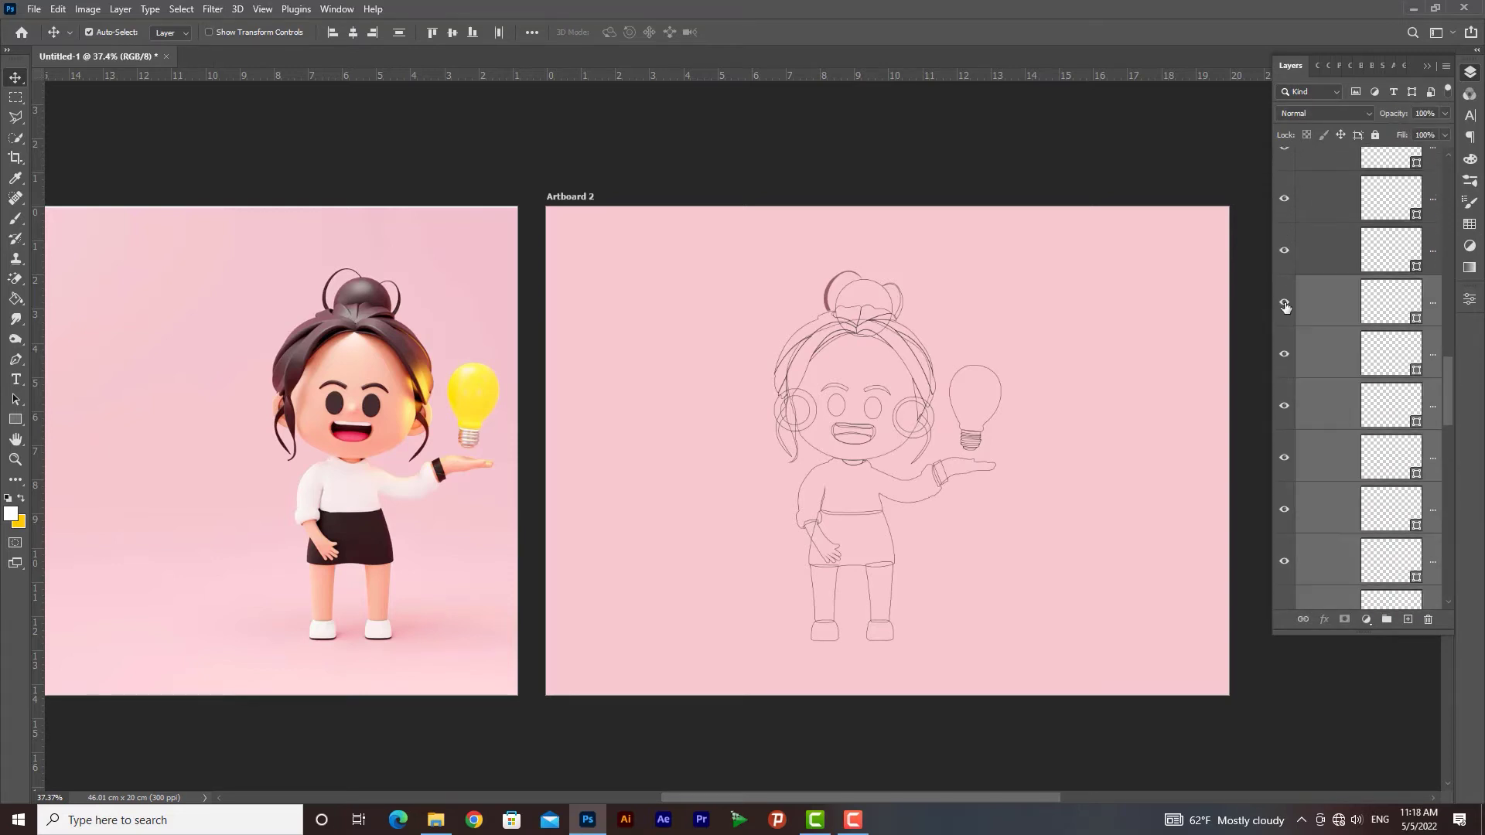
pyautogui.click(15, 420)
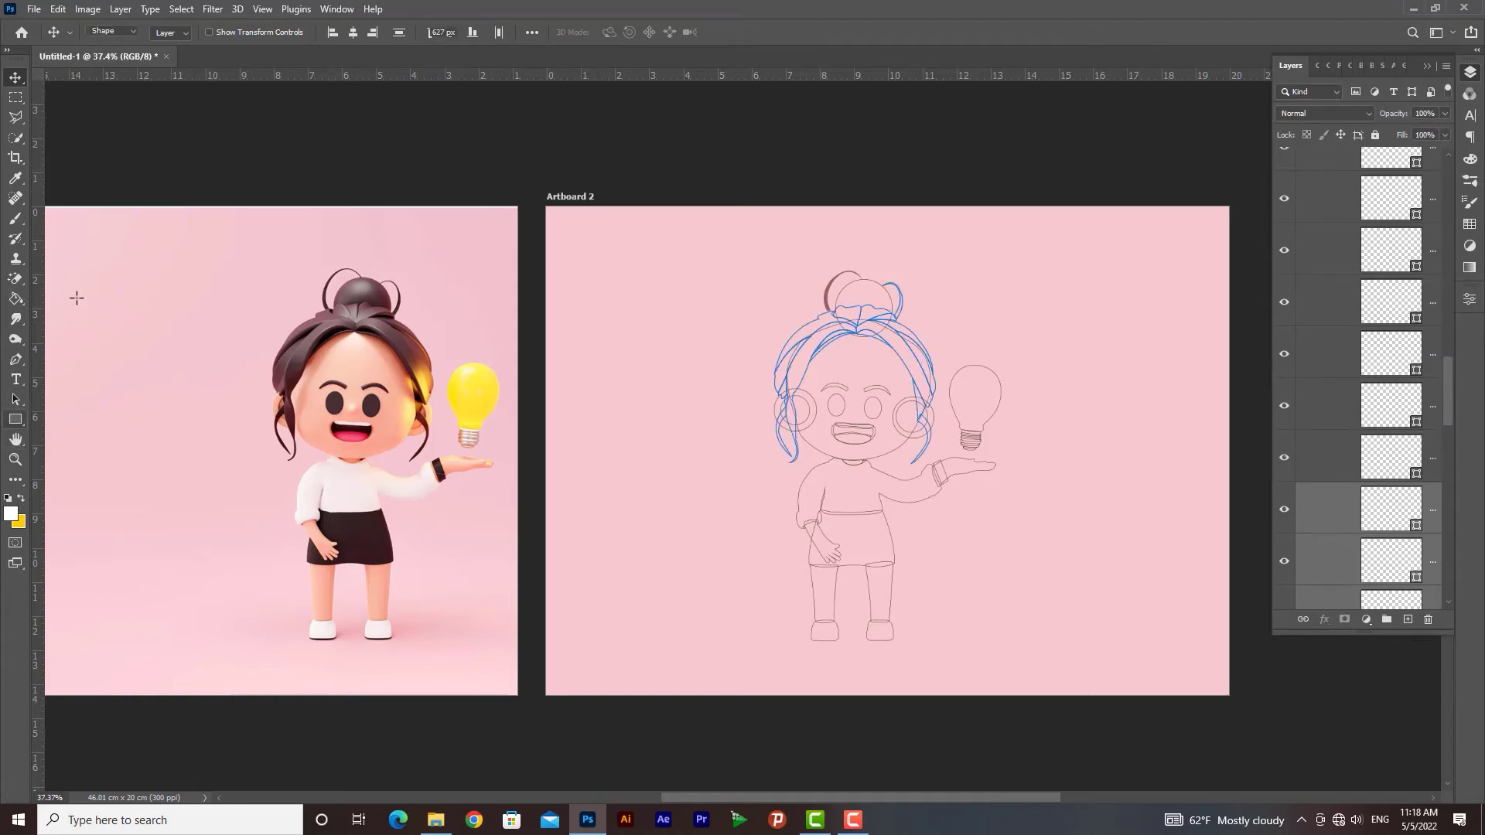
pyautogui.click(179, 32)
pyautogui.click(76, 114)
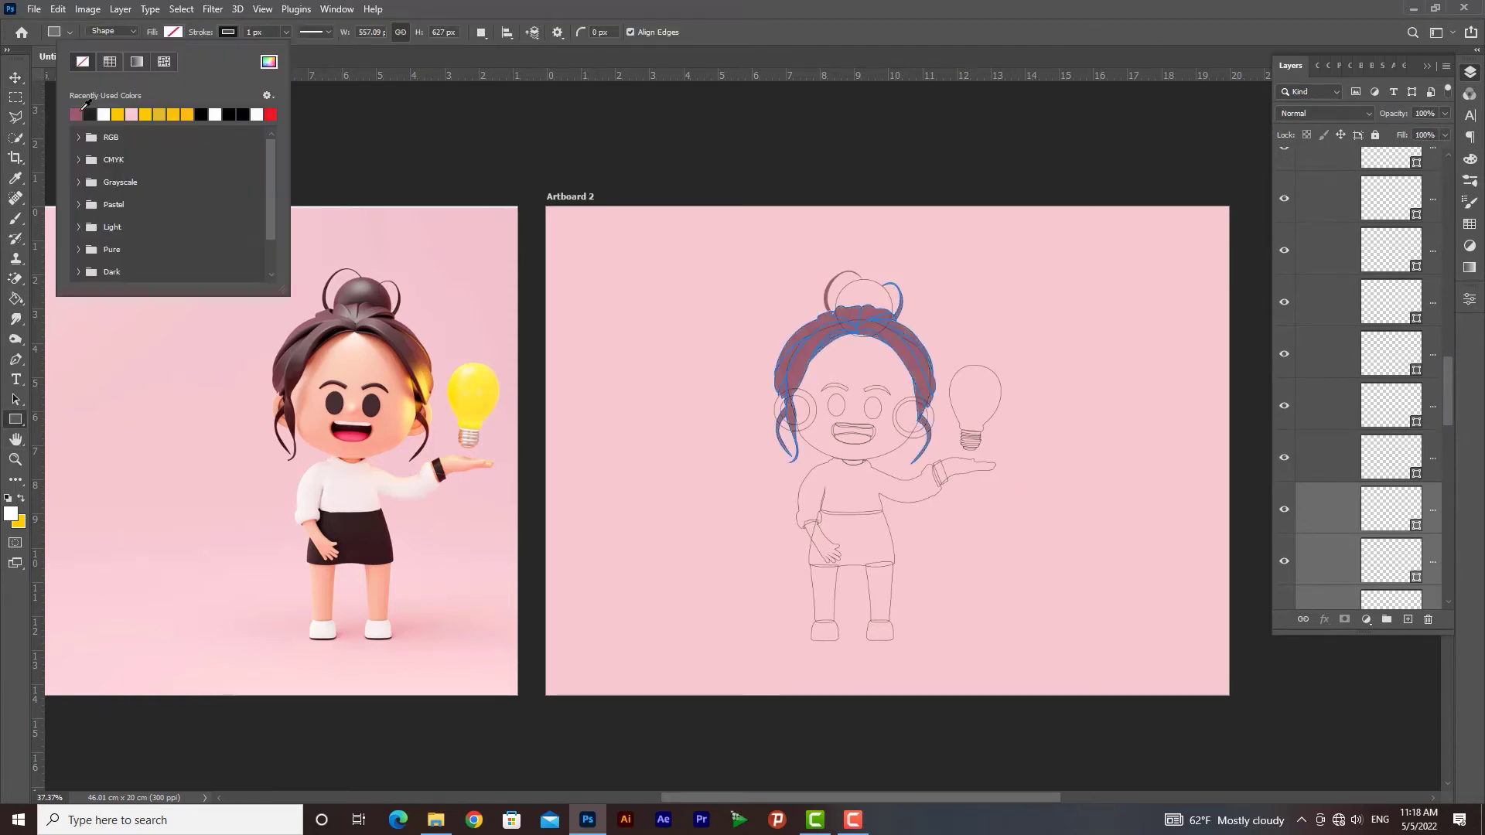
# Step: Remove the stroke from the selected hair strand shapes and group them
pyautogui.click(226, 32)
pyautogui.click(226, 33)
pyautogui.click(146, 65)
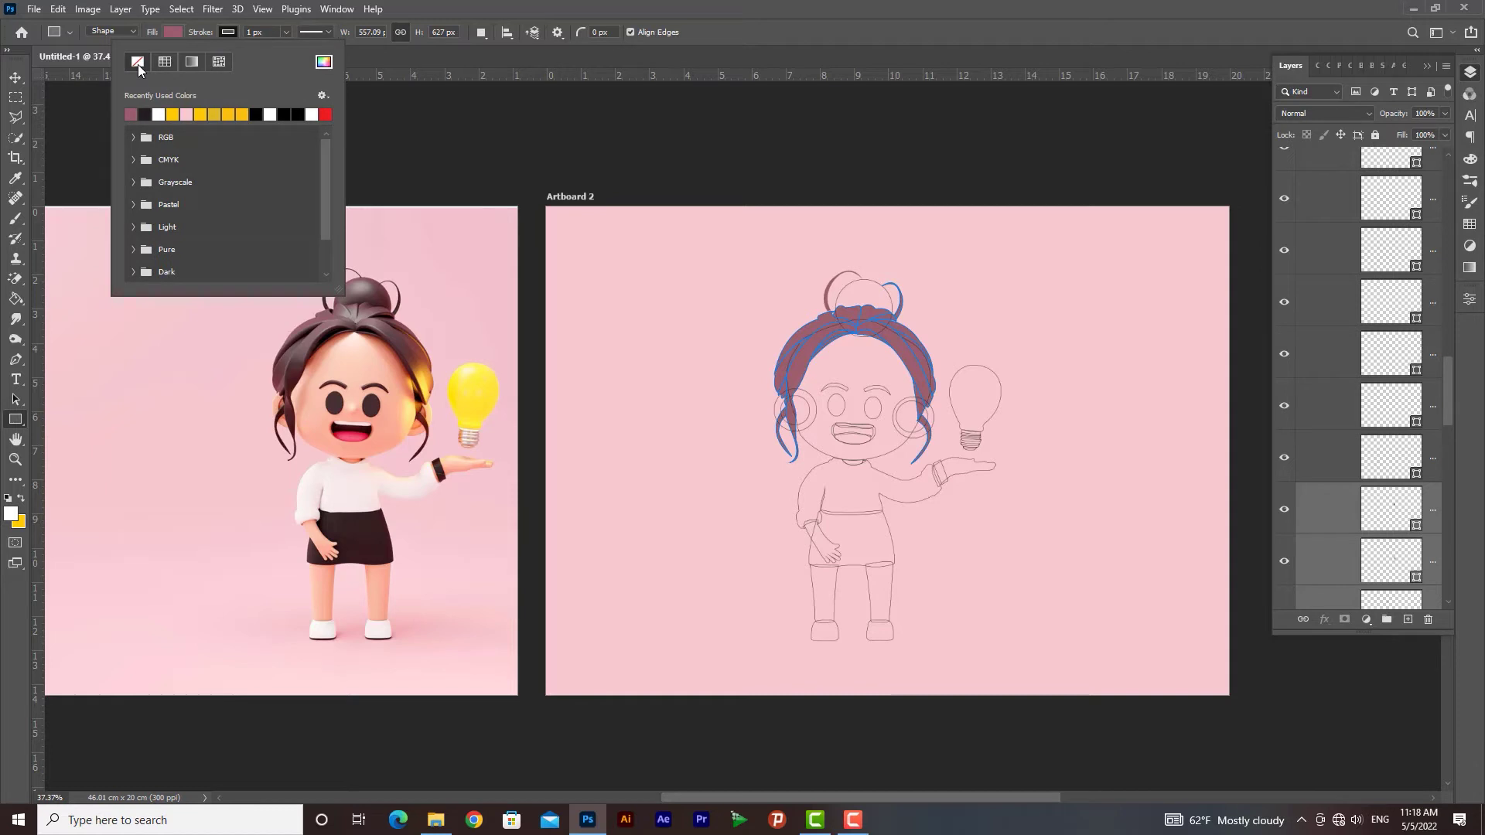
pyautogui.click(15, 77)
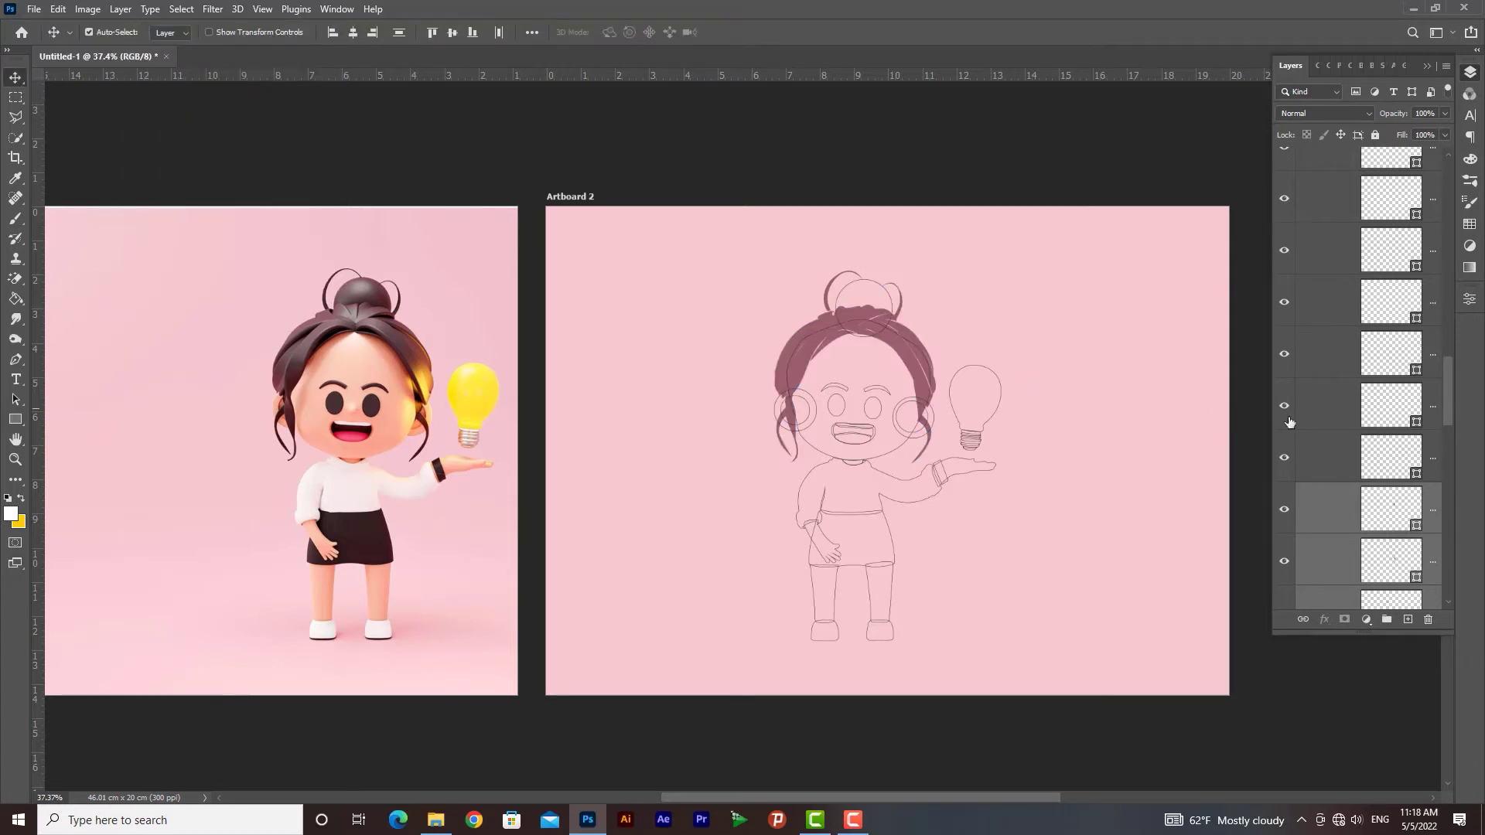
pyautogui.hotkey('ctrl', 'g')
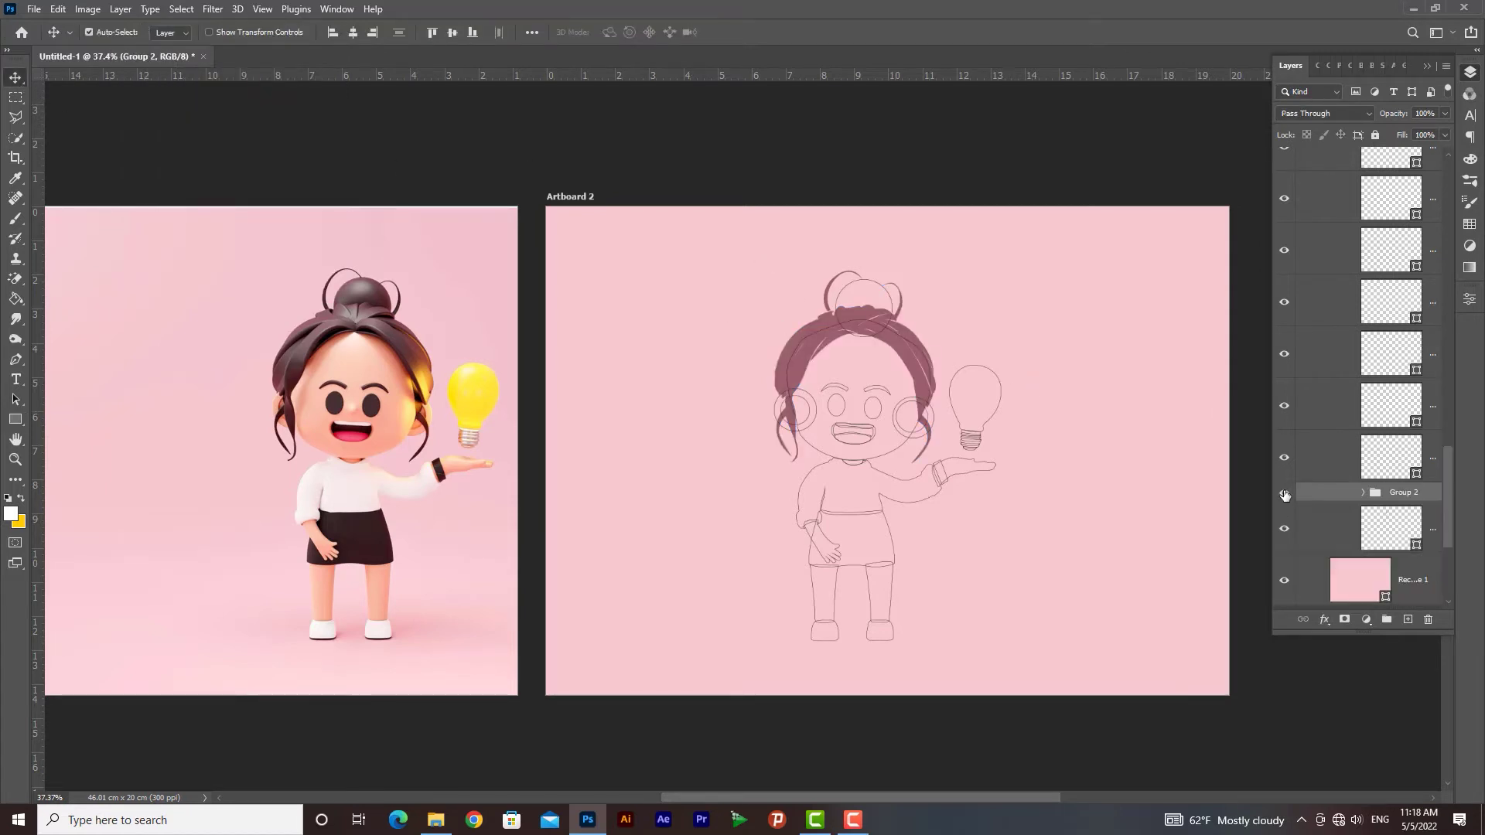
# Step: Check the new hair strand group's visibility and look through the shape layers it contains
pyautogui.click(1285, 496)
pyautogui.click(1285, 495)
pyautogui.click(1363, 492)
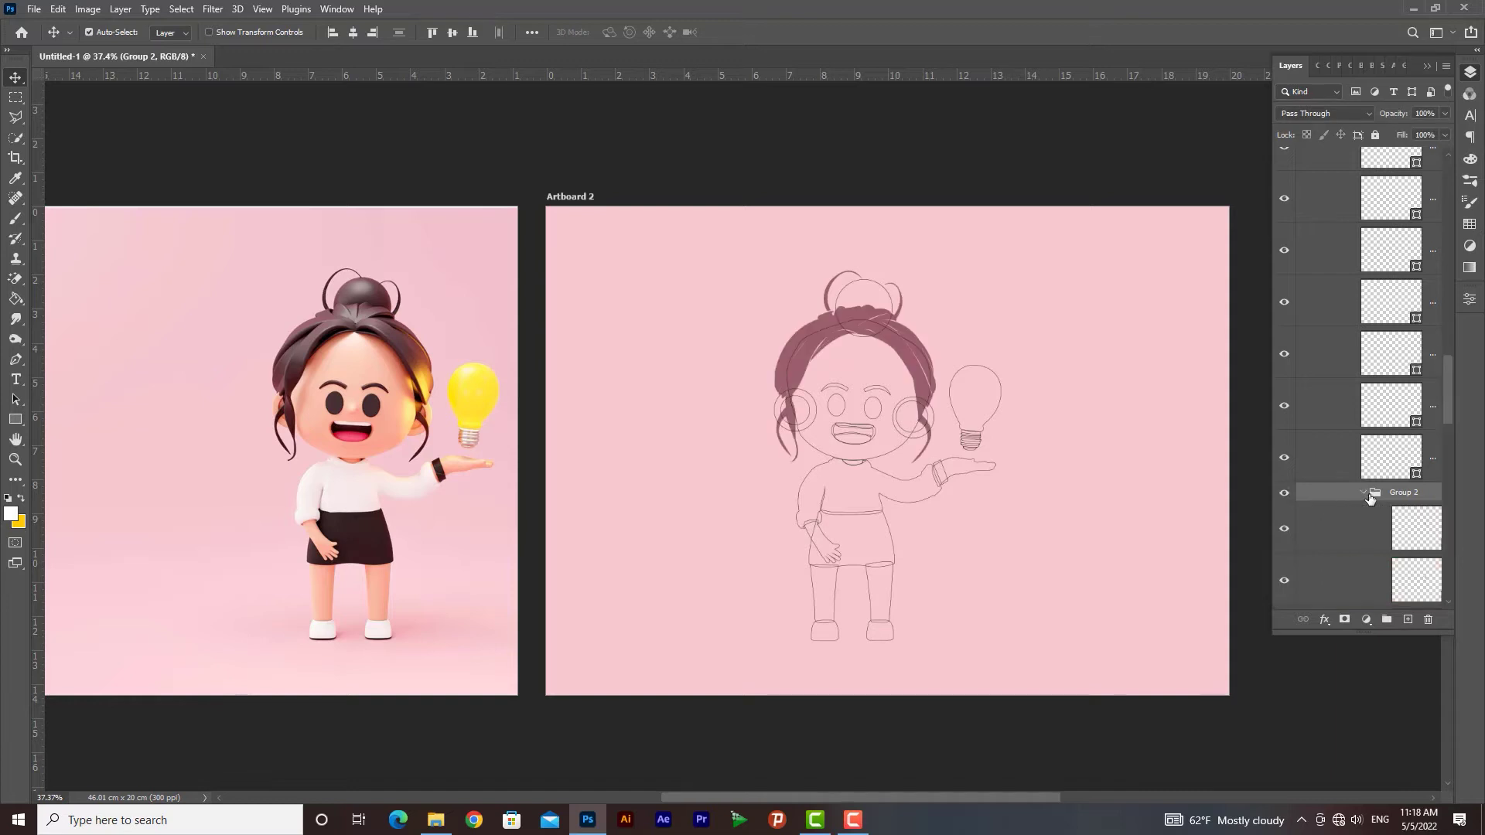
pyautogui.scroll(-4, 1369, 497)
pyautogui.scroll(-4, 1369, 498)
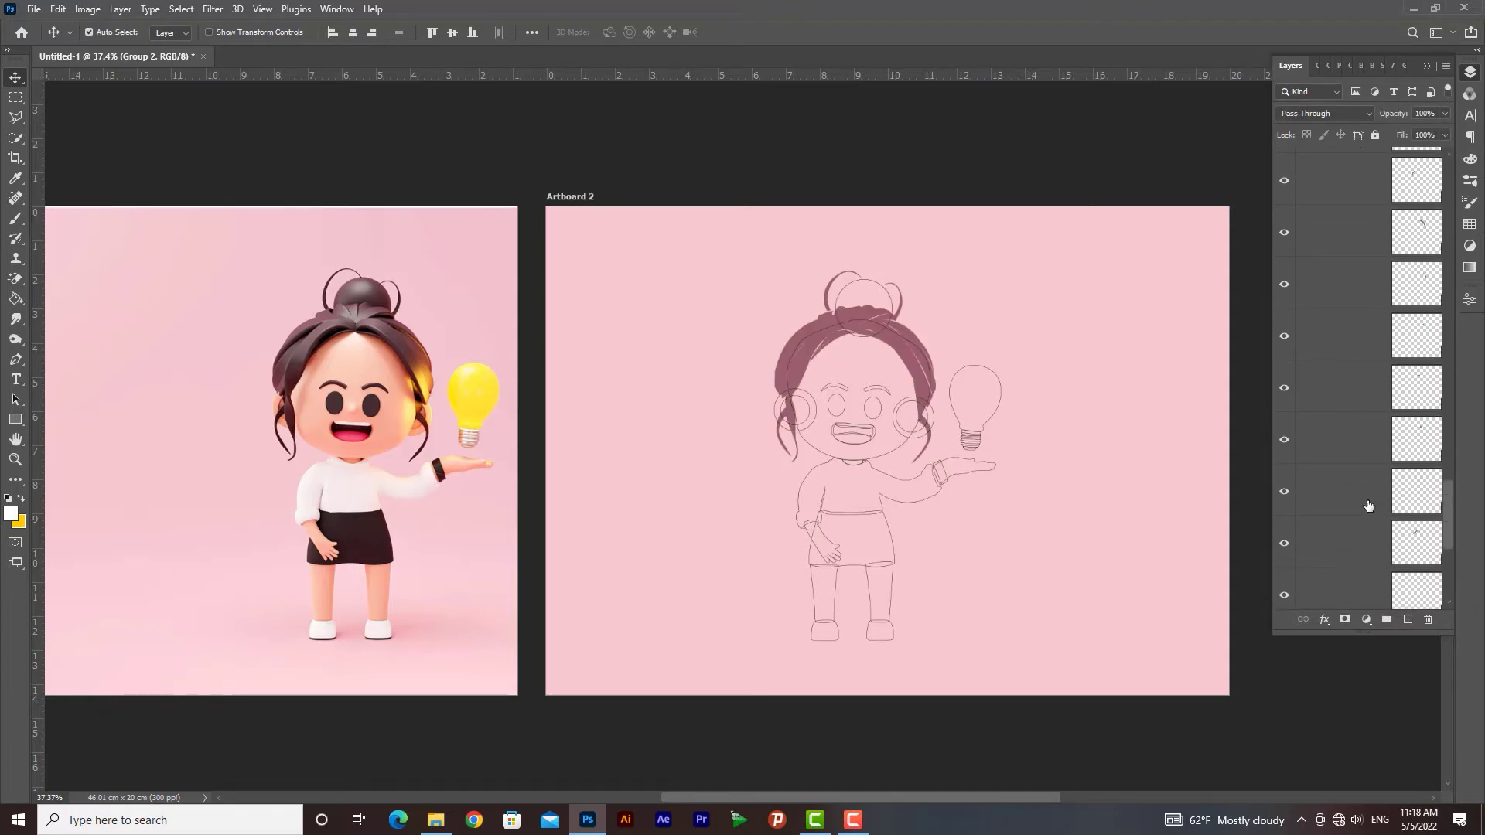
pyautogui.moveTo(1384, 499); pyautogui.dragTo(1402, 458)
pyautogui.scroll(5, 1373, 299)
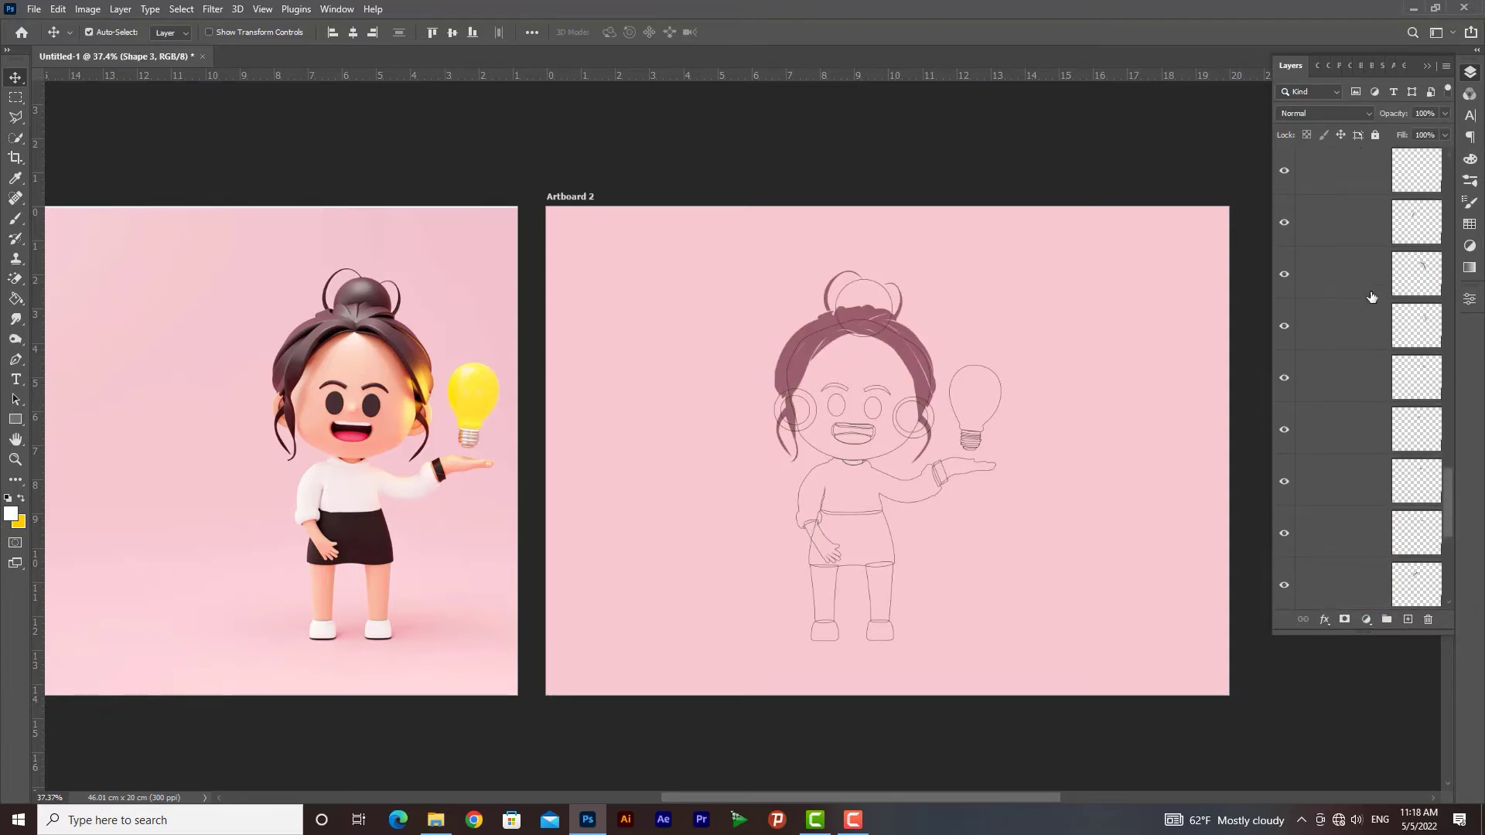
pyautogui.scroll(3, 1367, 267)
pyautogui.click(1283, 326)
pyautogui.click(1282, 325)
pyautogui.click(1363, 325)
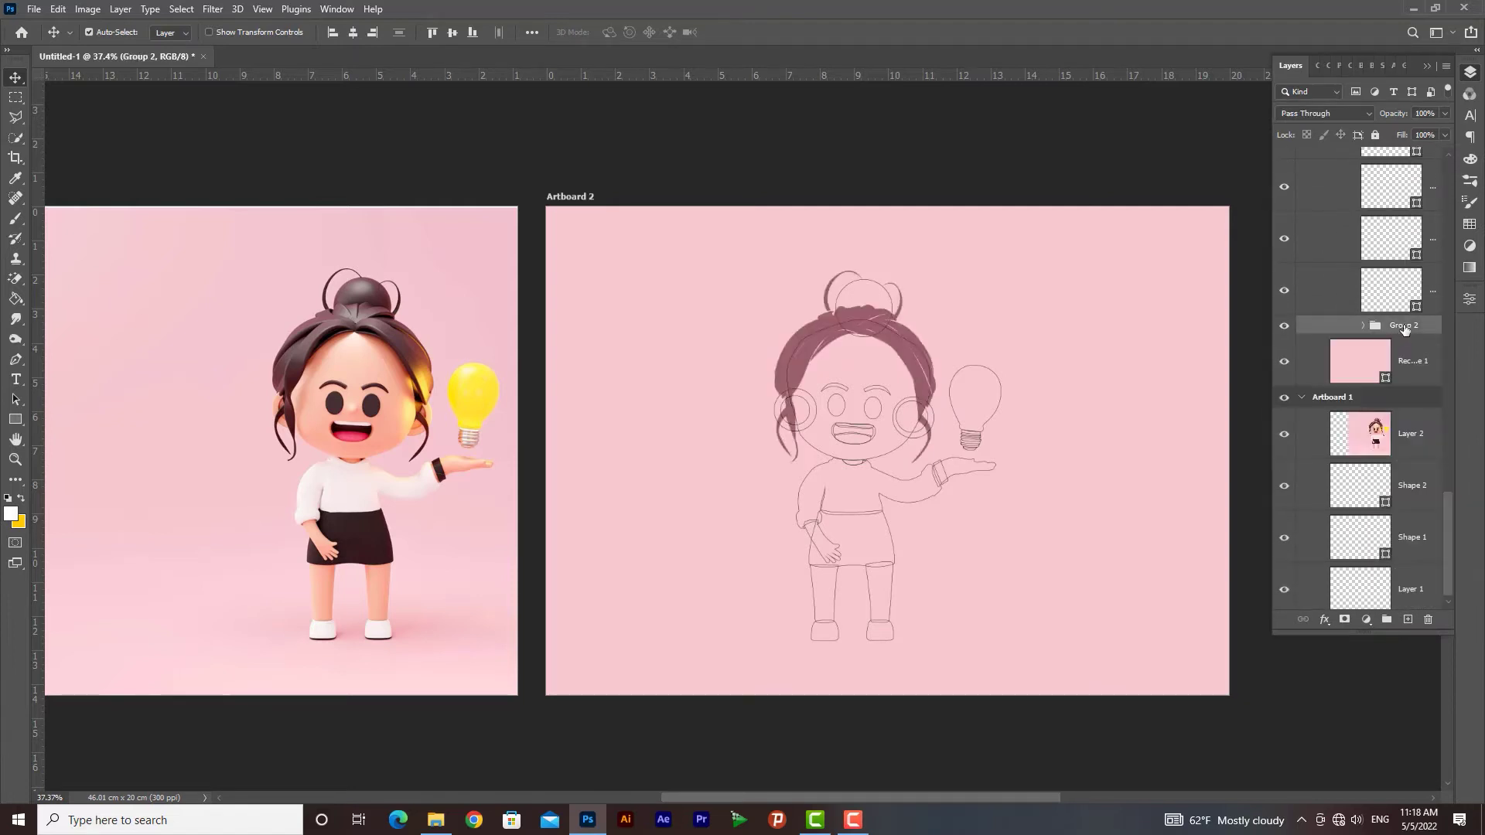
# Step: Expand the hair strand group, widen the layer list until layer names show, and select the group's topmost shape
pyautogui.click(1363, 325)
pyautogui.scroll(-1, 1349, 411)
pyautogui.moveTo(1272, 399); pyautogui.dragTo(1162, 397)
pyautogui.hotkey('alt', '[')
pyautogui.press('z')
pyautogui.moveTo(960, 385); pyautogui.dragTo(1167, 369)
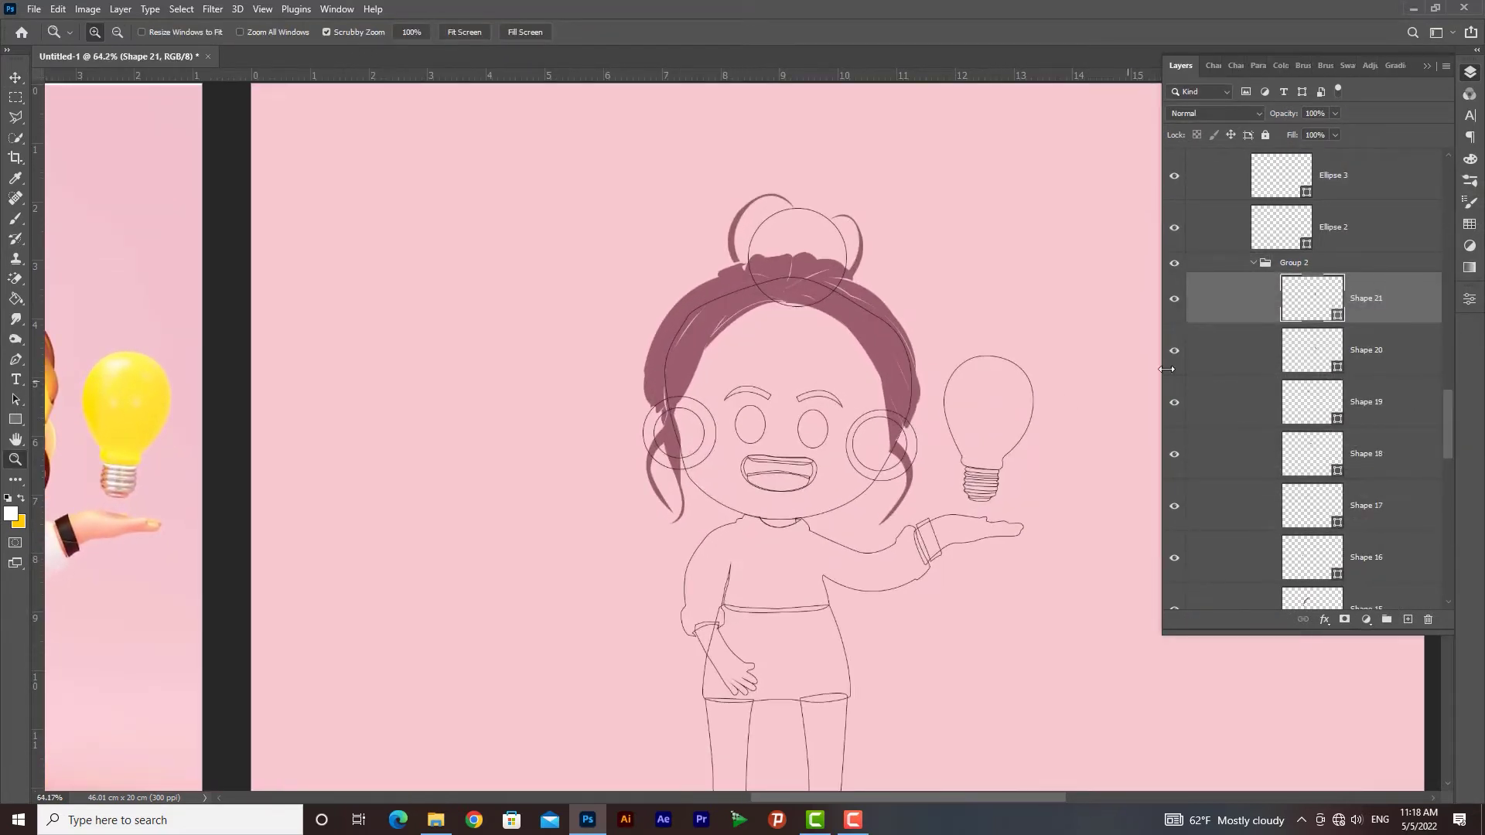
# Step: Add a Bevel & Emboss effect to the topmost hair shape with 553% depth, 90 px size and 5 px soften
pyautogui.doubleClick(1238, 298)
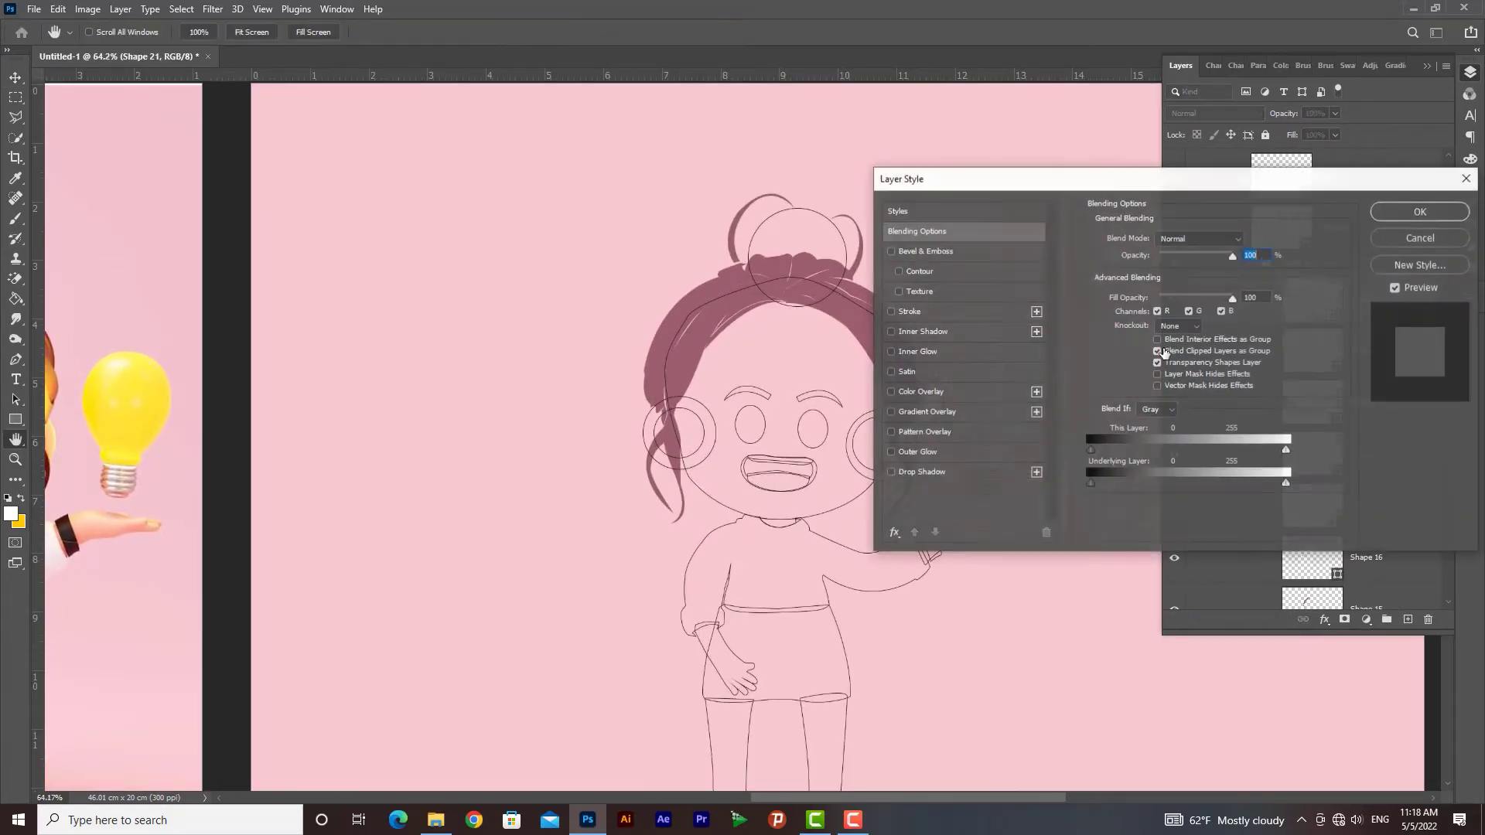
pyautogui.click(926, 251)
pyautogui.moveTo(976, 194); pyautogui.dragTo(1060, 179)
pyautogui.moveTo(1247, 259); pyautogui.dragTo(1246, 305)
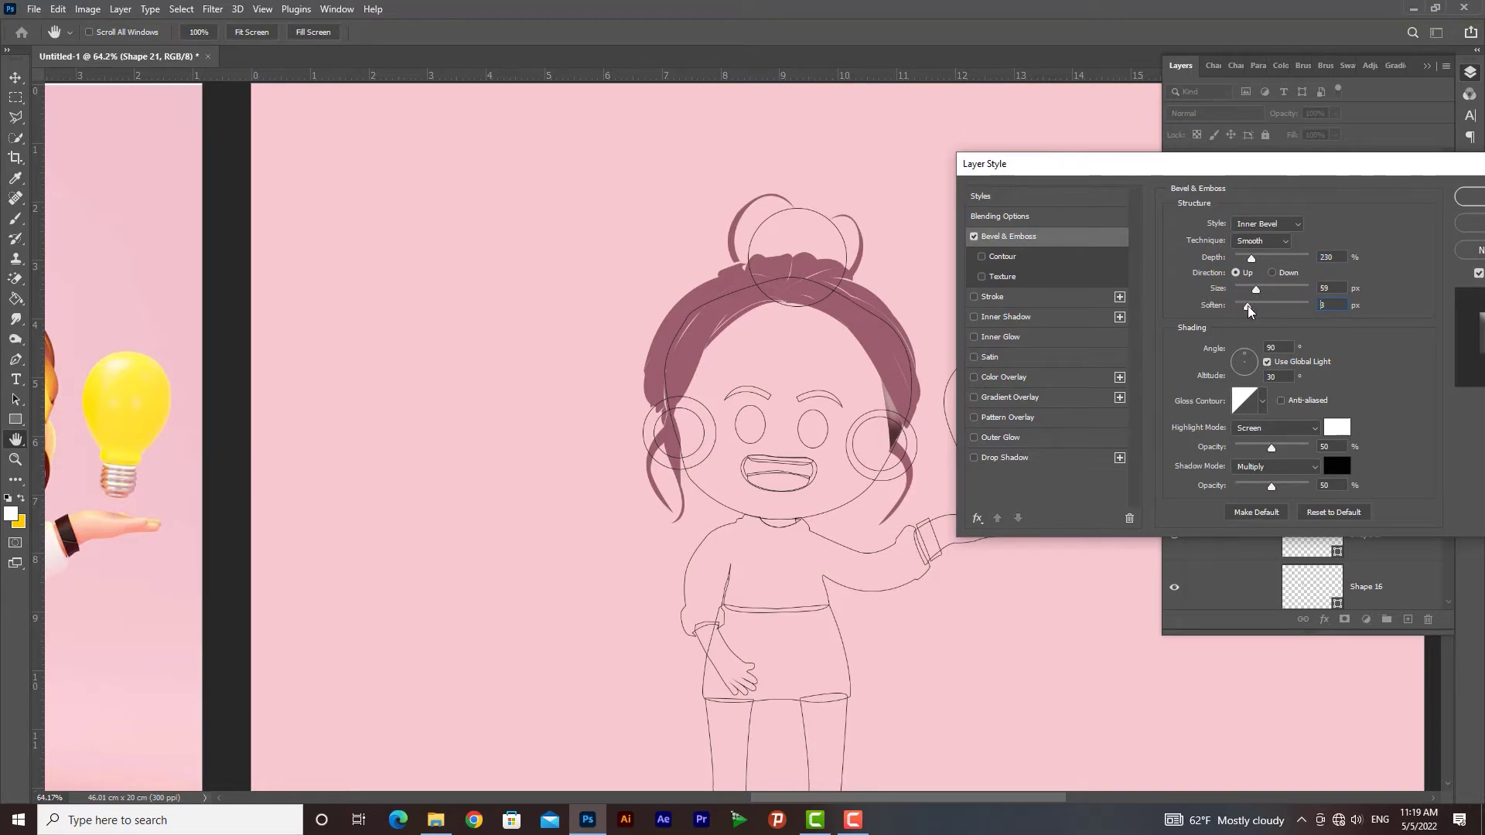
pyautogui.moveTo(1251, 257); pyautogui.dragTo(1264, 309)
# Step: Set the bevel's highlight colour to dark mauve #6c434c, darkened from the mauve sampled on the hair
pyautogui.click(1338, 427)
pyautogui.moveTo(1054, 472); pyautogui.dragTo(1352, 249)
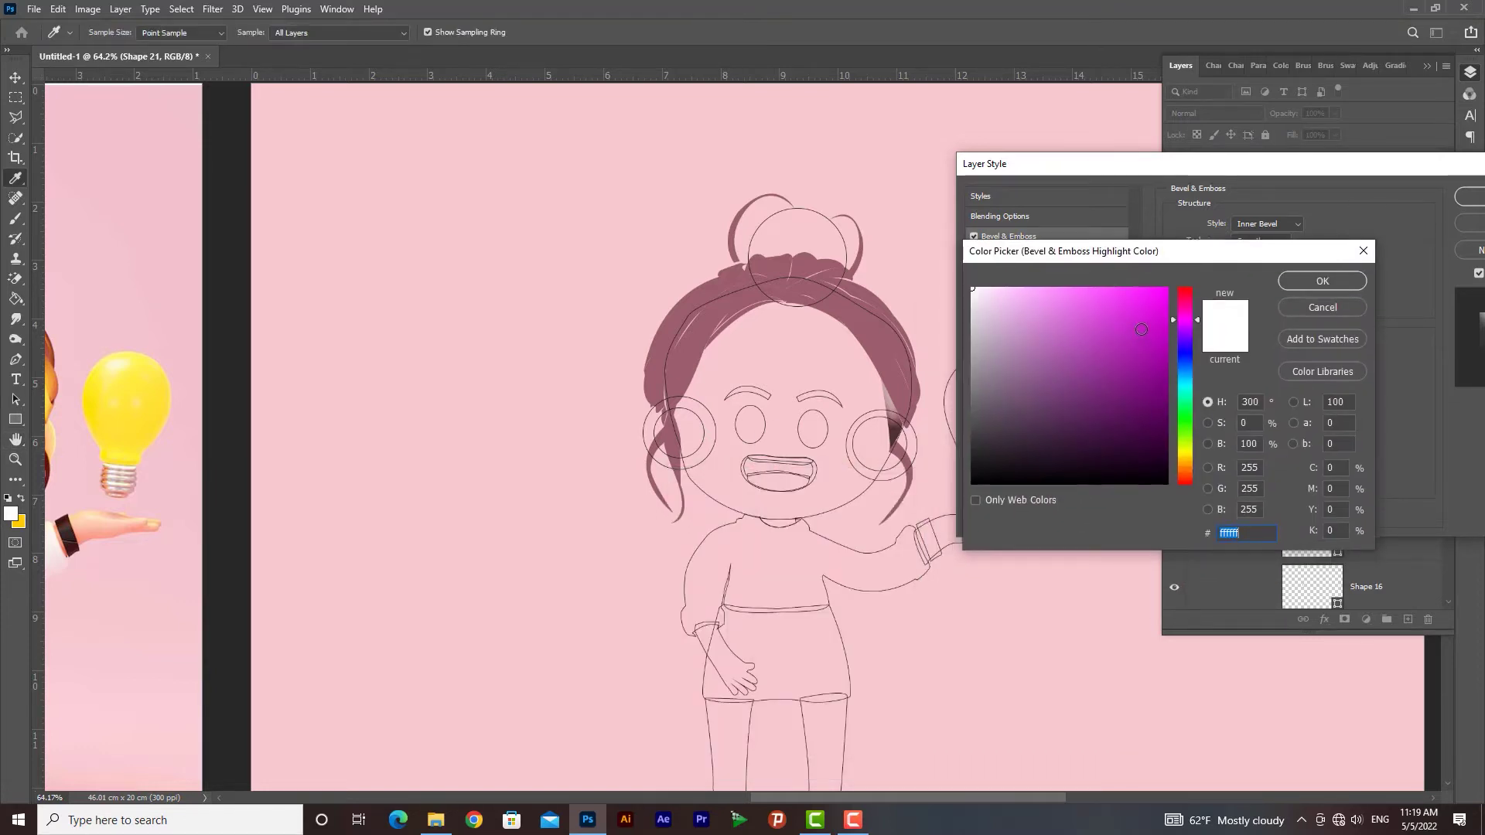
pyautogui.click(886, 343)
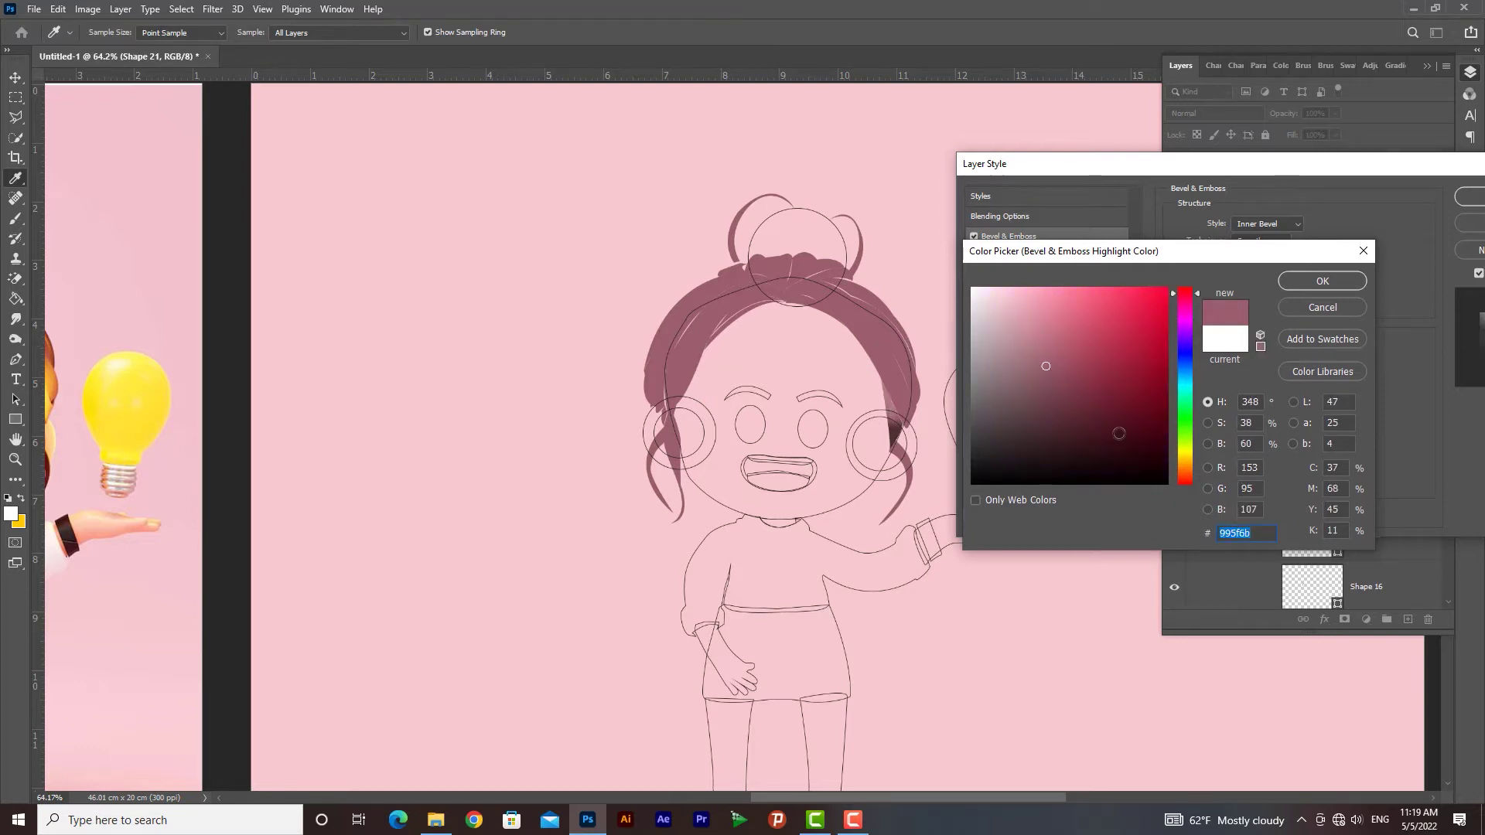
pyautogui.click(1210, 439)
pyautogui.moveTo(1197, 365); pyautogui.dragTo(1196, 401)
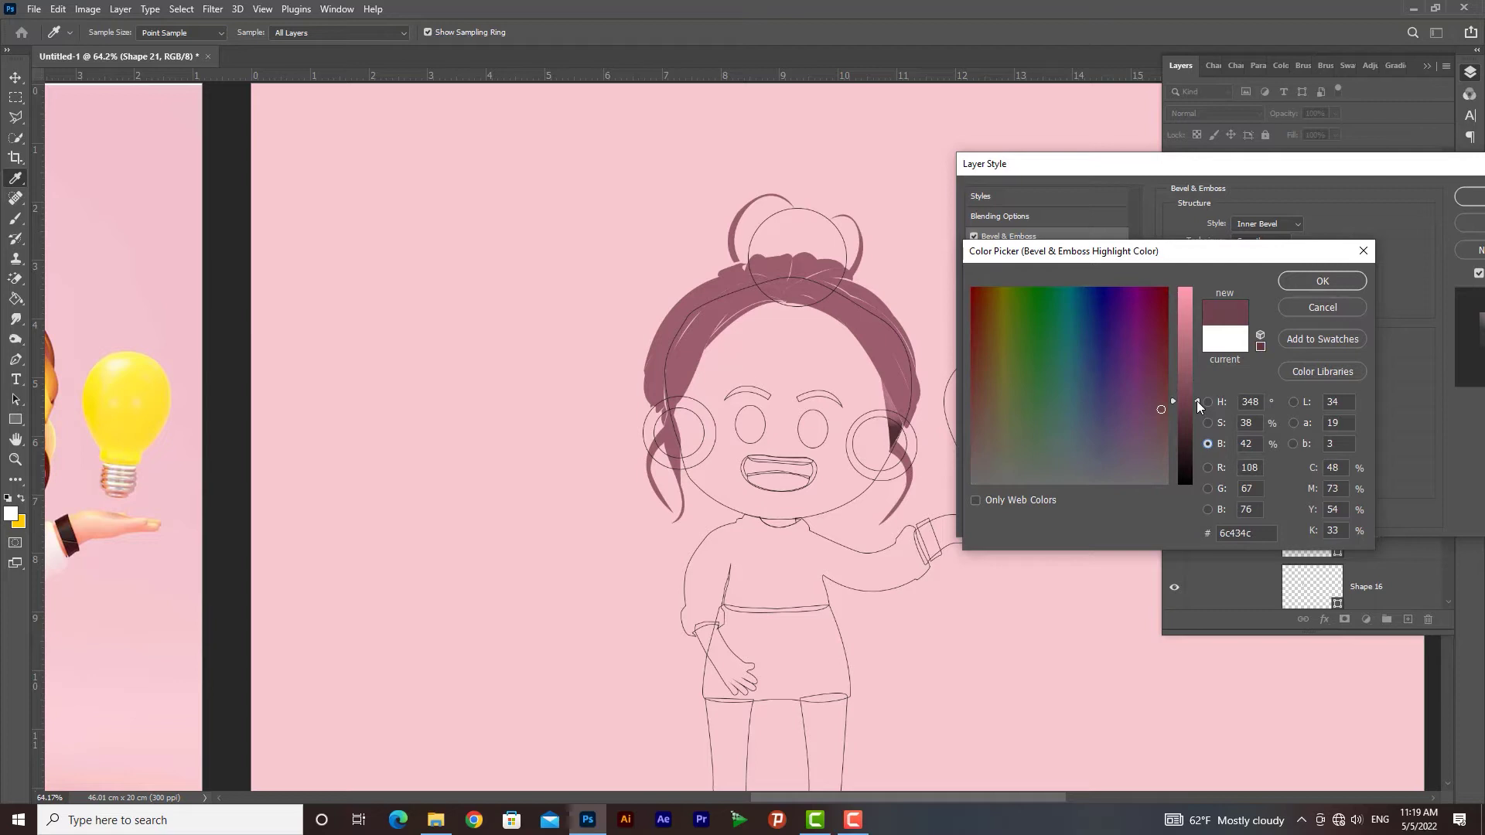
pyautogui.click(1303, 282)
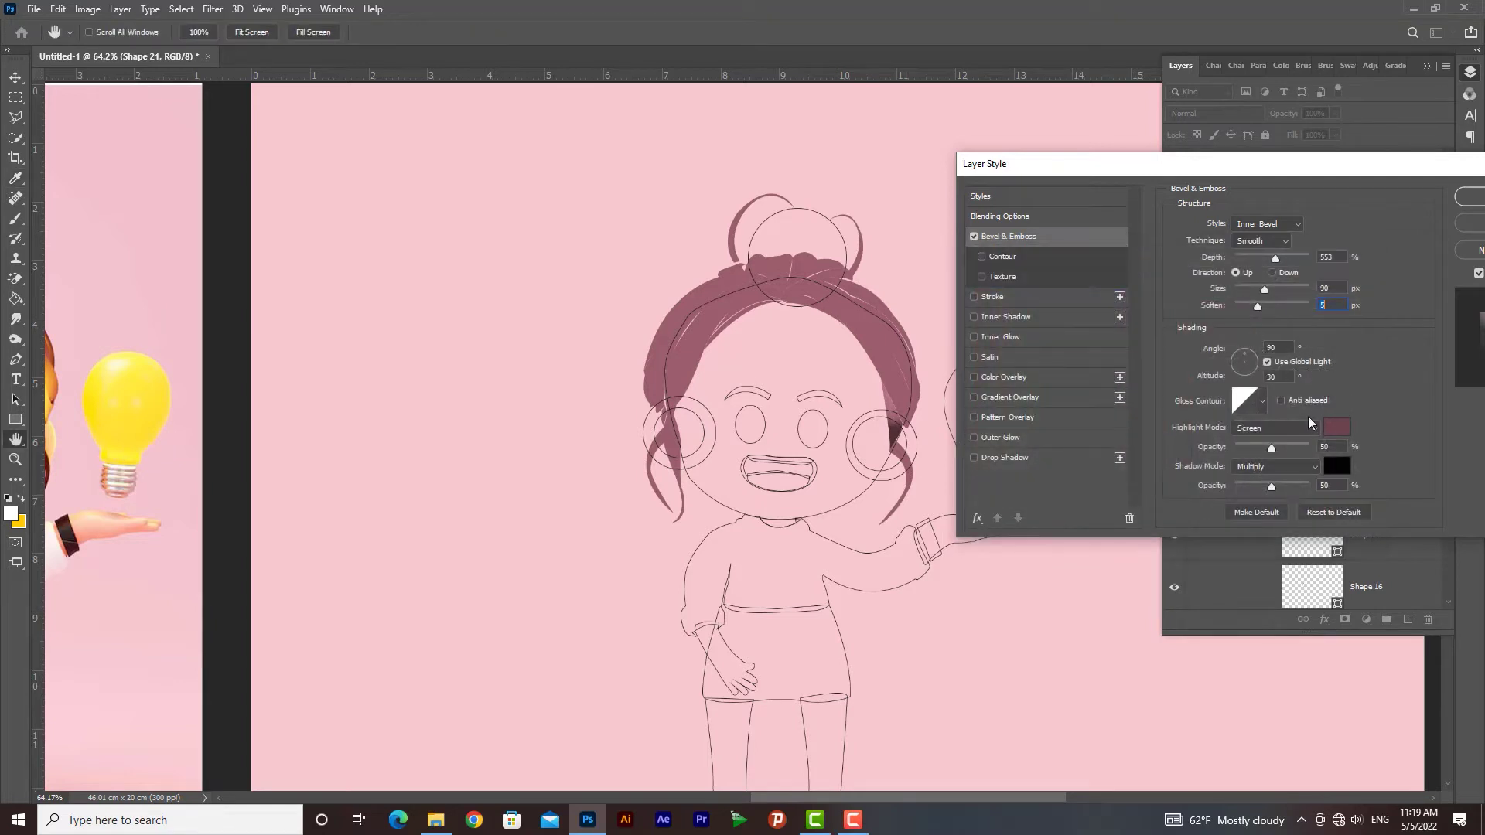
# Step: Set the bevel's shadow colour to deep brown #3a2429, darkened from the mauve sampled on the hair
pyautogui.click(1337, 467)
pyautogui.click(914, 394)
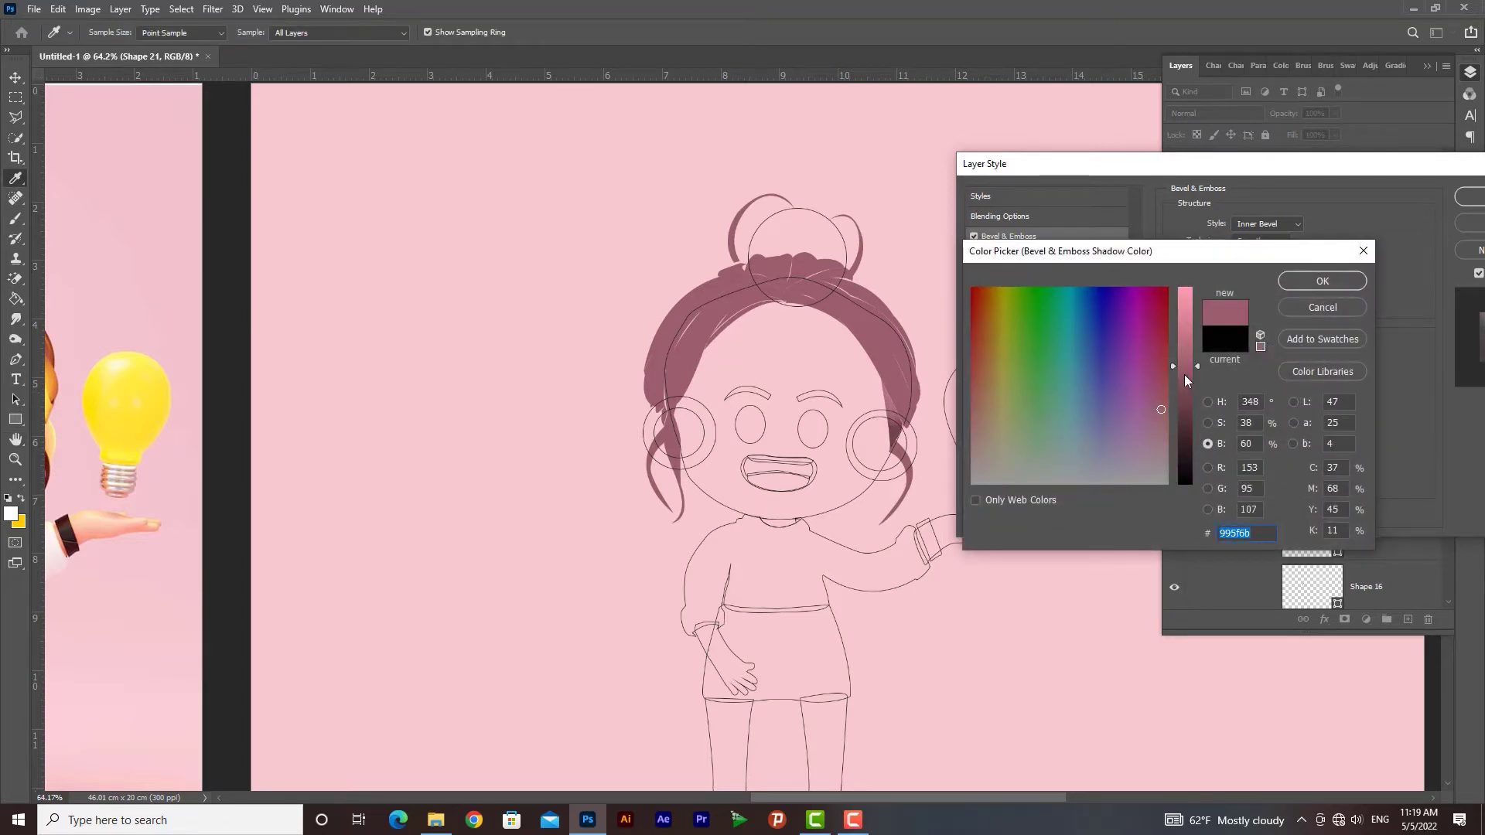
pyautogui.moveTo(1185, 375); pyautogui.dragTo(1188, 440)
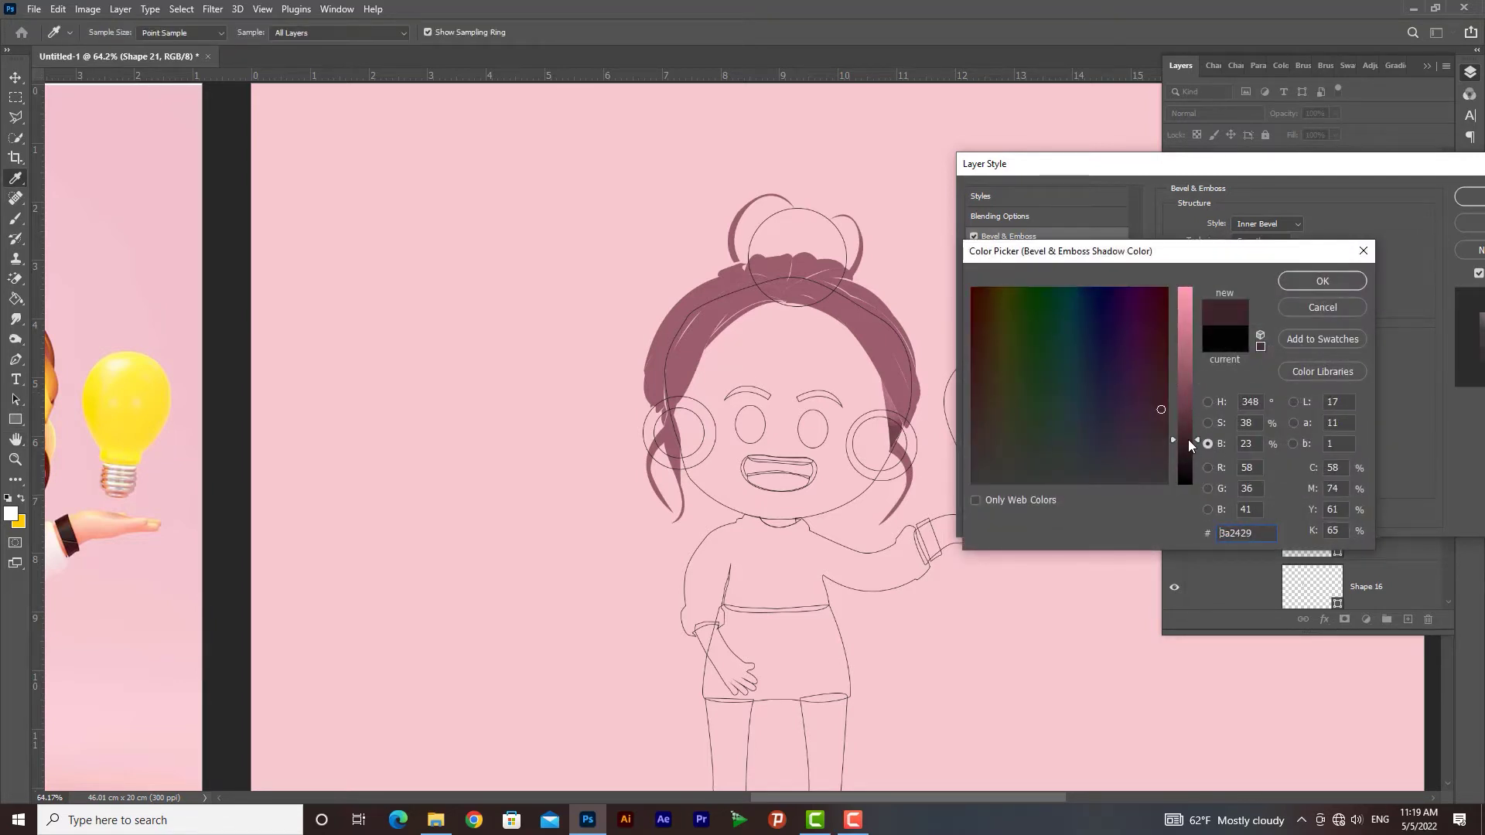
pyautogui.click(1319, 281)
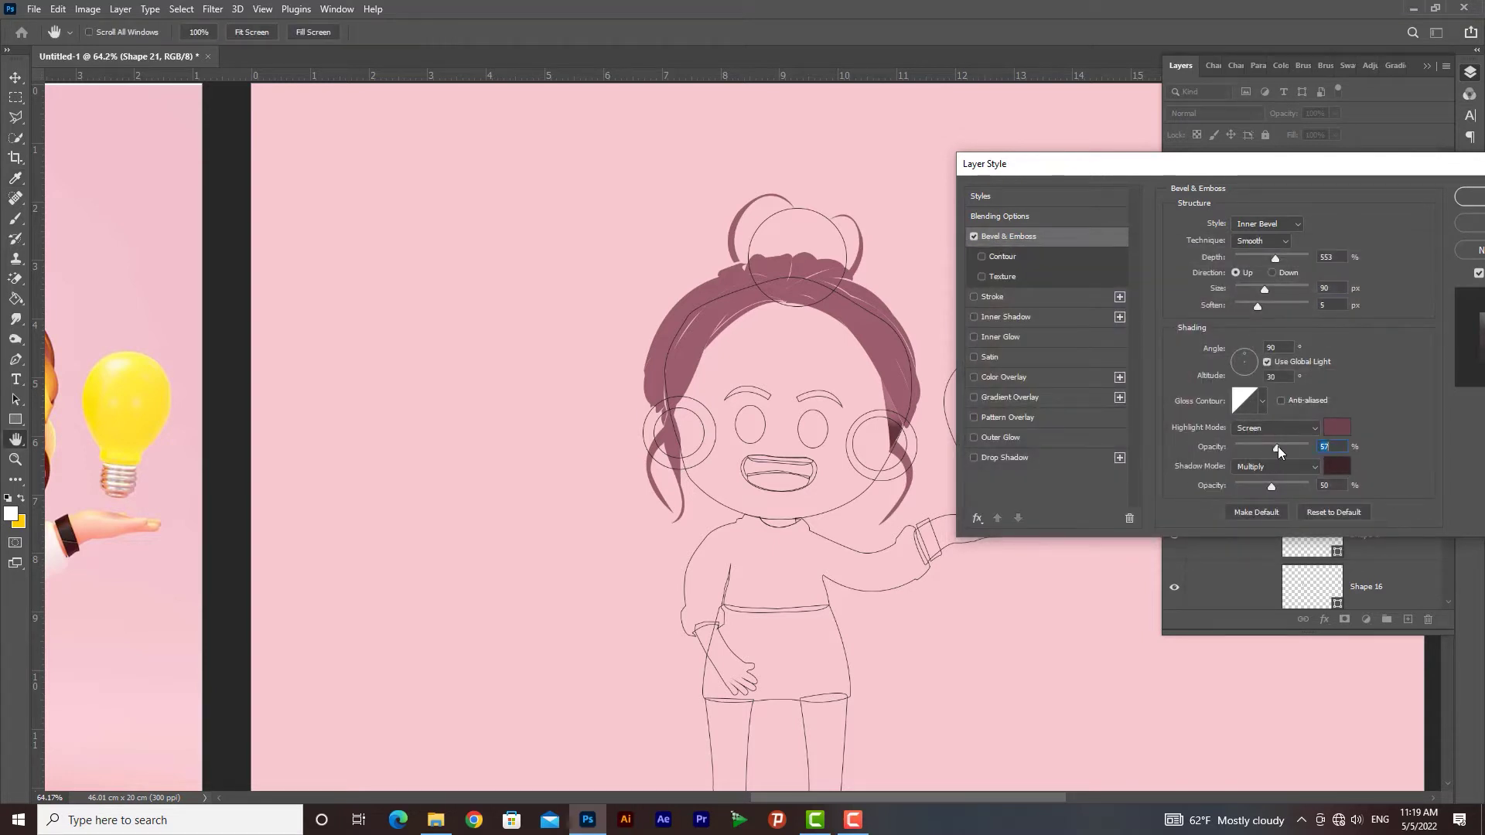
# Step: Fine-tune the bevel's opacity, size and soften settings, and apply the layer style to the topmost hair shape
pyautogui.moveTo(1272, 485)
pyautogui.mouseDown()
pyautogui.moveTo(1289, 487)
pyautogui.moveTo(1270, 485)
pyautogui.mouseUp()
pyautogui.moveTo(1278, 289); pyautogui.dragTo(1275, 282)
pyautogui.moveTo(1445, 261); pyautogui.dragTo(1443, 261)
pyautogui.moveTo(1278, 291); pyautogui.dragTo(1246, 305)
pyautogui.moveTo(1383, 173); pyautogui.dragTo(1244, 187)
pyautogui.click(1337, 212)
pyautogui.click(16, 78)
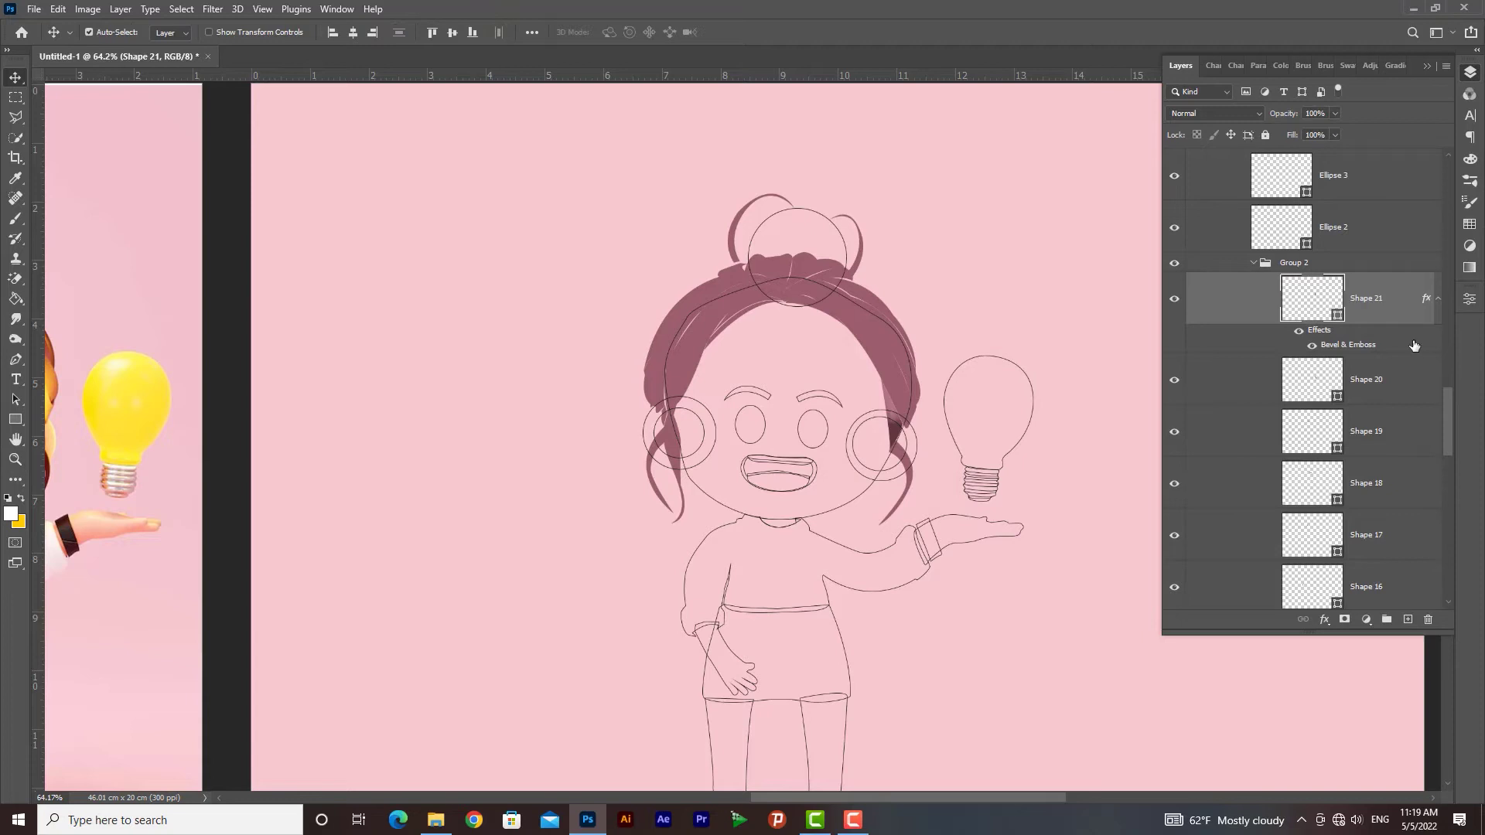
# Step: Copy the Bevel & Emboss effect from the topmost hair shape to the shapes below it, down to Shape 15
pyautogui.moveTo(1365, 350); pyautogui.dragTo(1365, 398)
pyautogui.scroll(-3, 1353, 438)
pyautogui.moveTo(1368, 320); pyautogui.dragTo(1366, 379)
pyautogui.scroll(-1, 1373, 361)
pyautogui.click(1373, 350)
pyautogui.scroll(-2, 1375, 346)
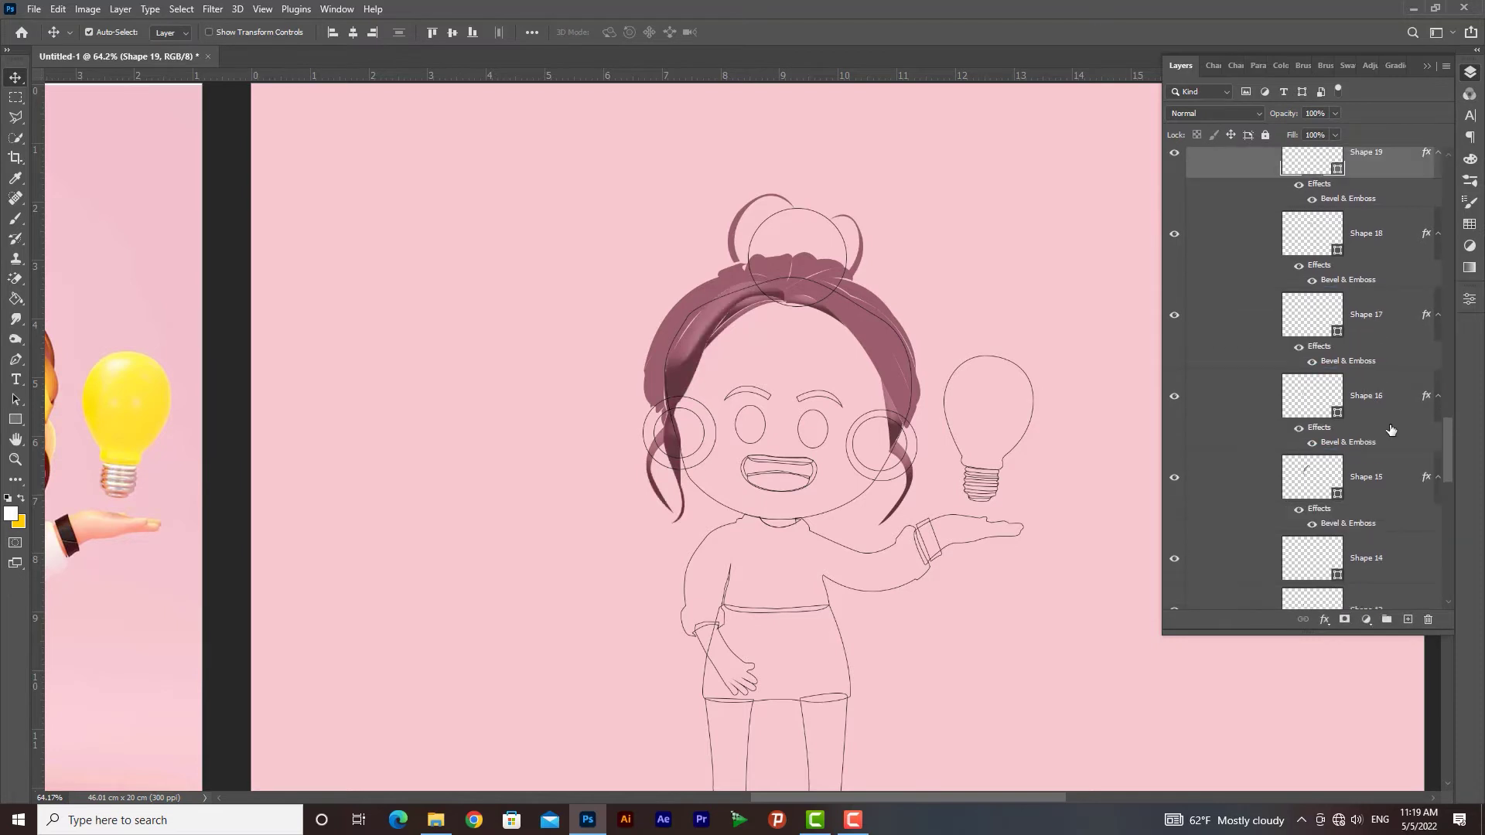
# Step: Copy the Bevel & Emboss effect to the remaining hair shapes from Shape 14 down to the group's lowest shape
pyautogui.scroll(-2, 1388, 426)
pyautogui.moveTo(1373, 358); pyautogui.dragTo(1365, 379)
pyautogui.scroll(-4, 1366, 385)
pyautogui.scroll(-5, 1406, 434)
pyautogui.moveTo(1363, 172); pyautogui.dragTo(1369, 212)
pyautogui.scroll(-5, 1371, 382)
pyautogui.moveTo(1360, 298); pyautogui.dragTo(1376, 336)
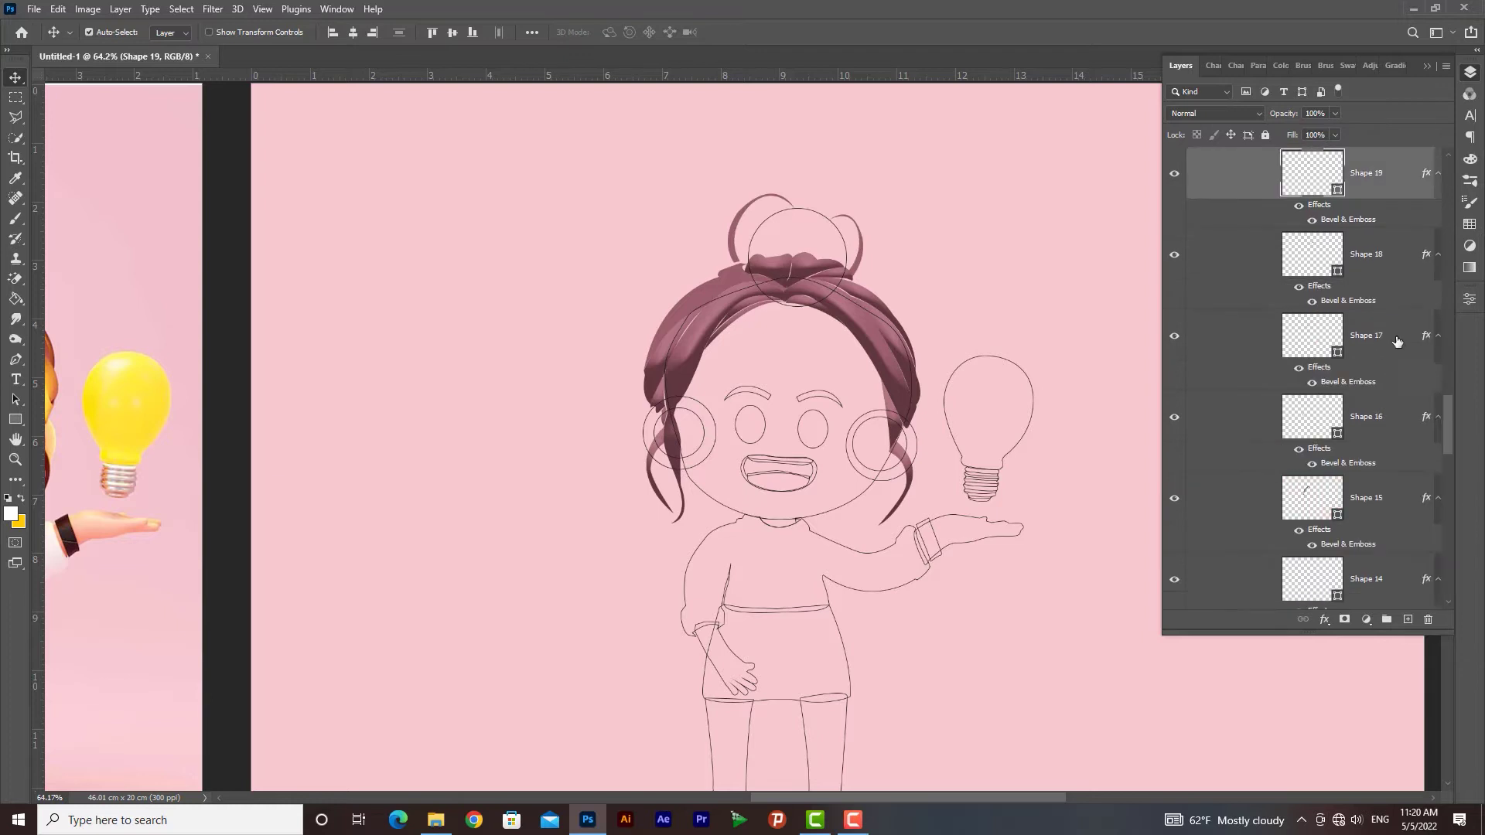
pyautogui.moveTo(1449, 419); pyautogui.dragTo(1451, 542)
pyautogui.moveTo(1363, 348); pyautogui.dragTo(1373, 383)
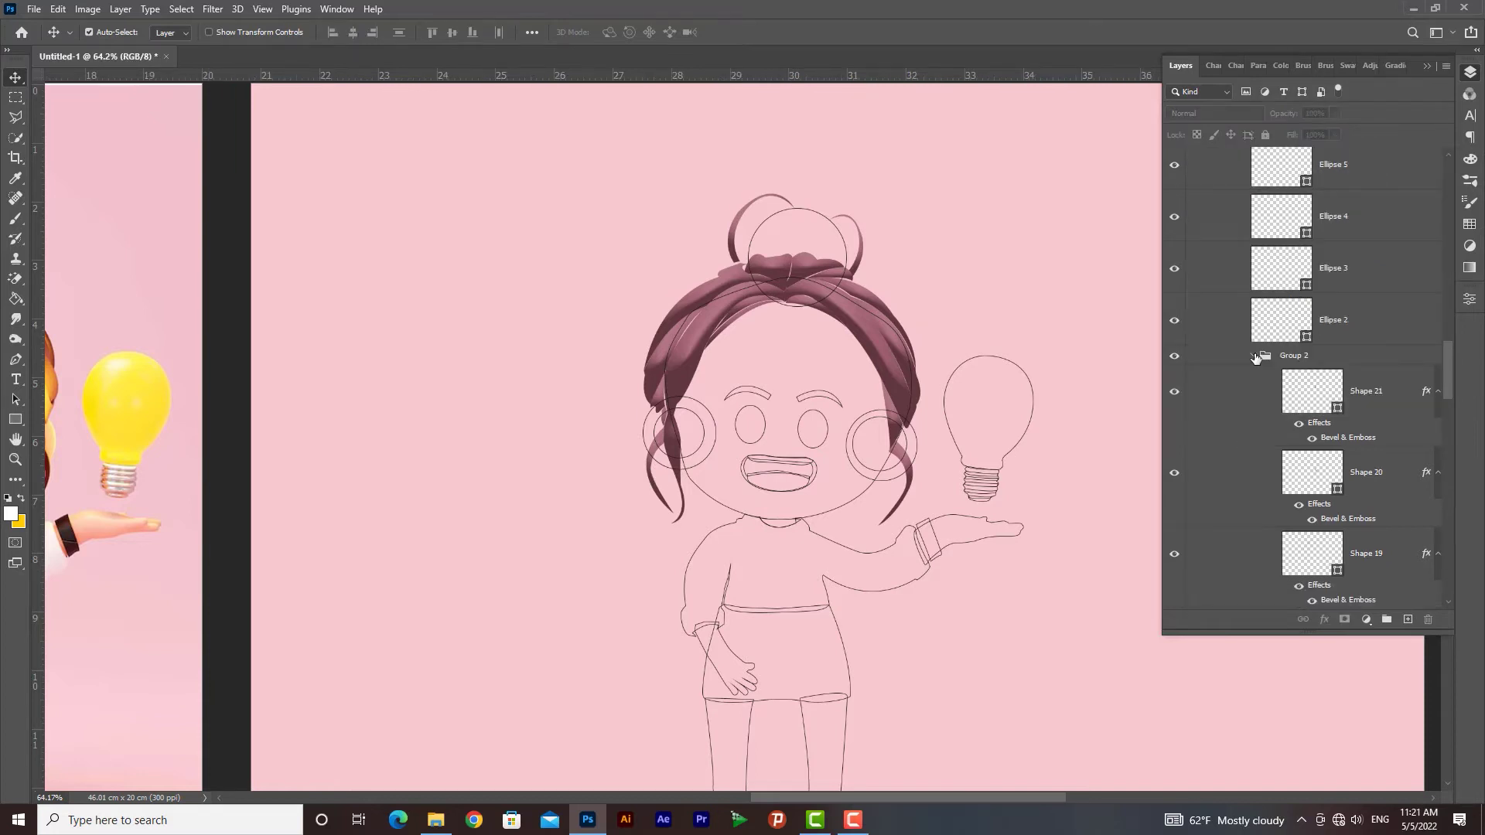
# Step: Collapse the group of bevelled hair shapes and rename it hair
pyautogui.click(1254, 356)
pyautogui.doubleClick(1288, 356)
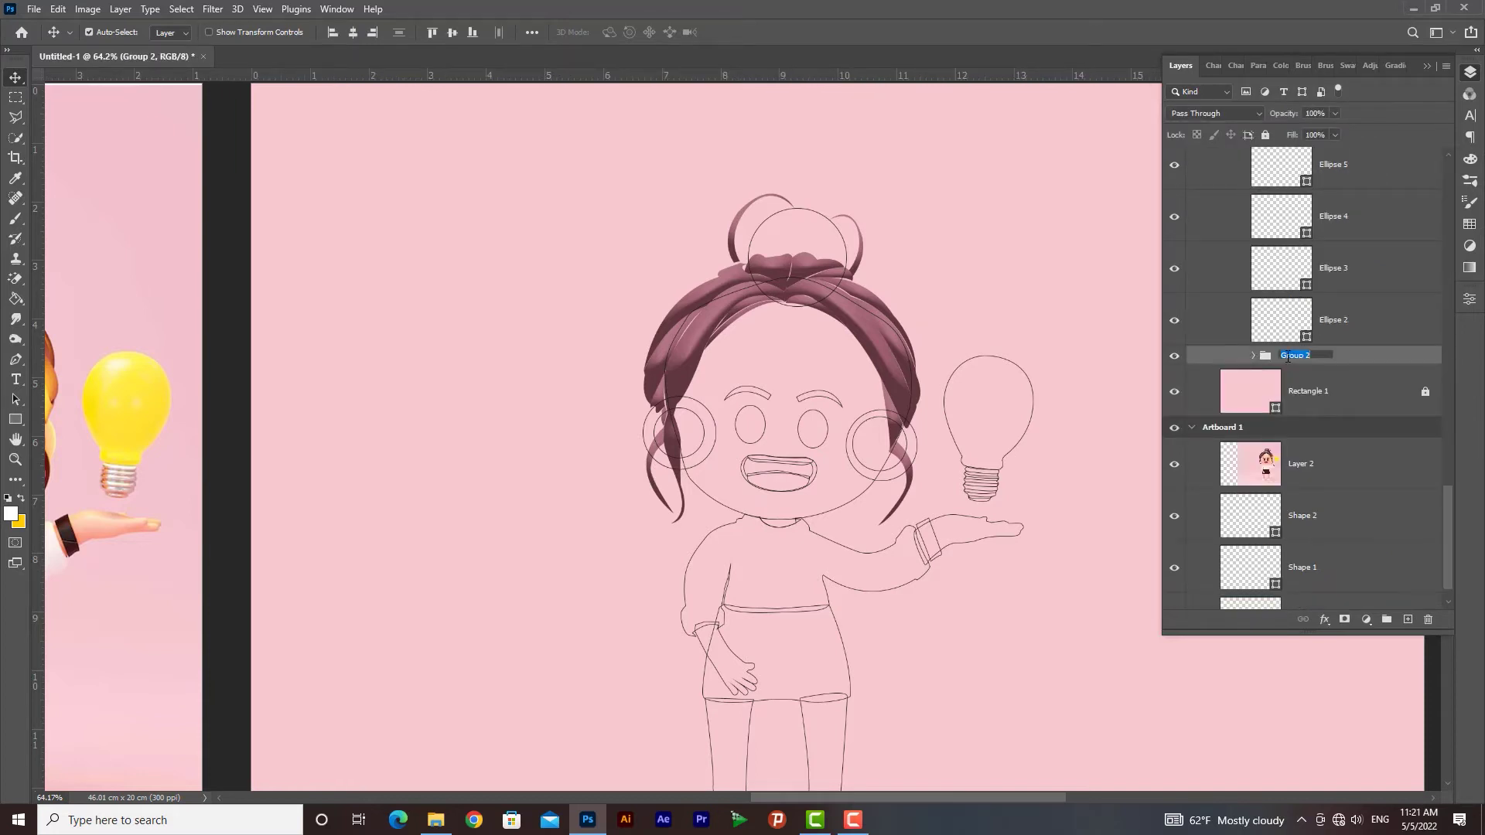
pyautogui.press('Return')
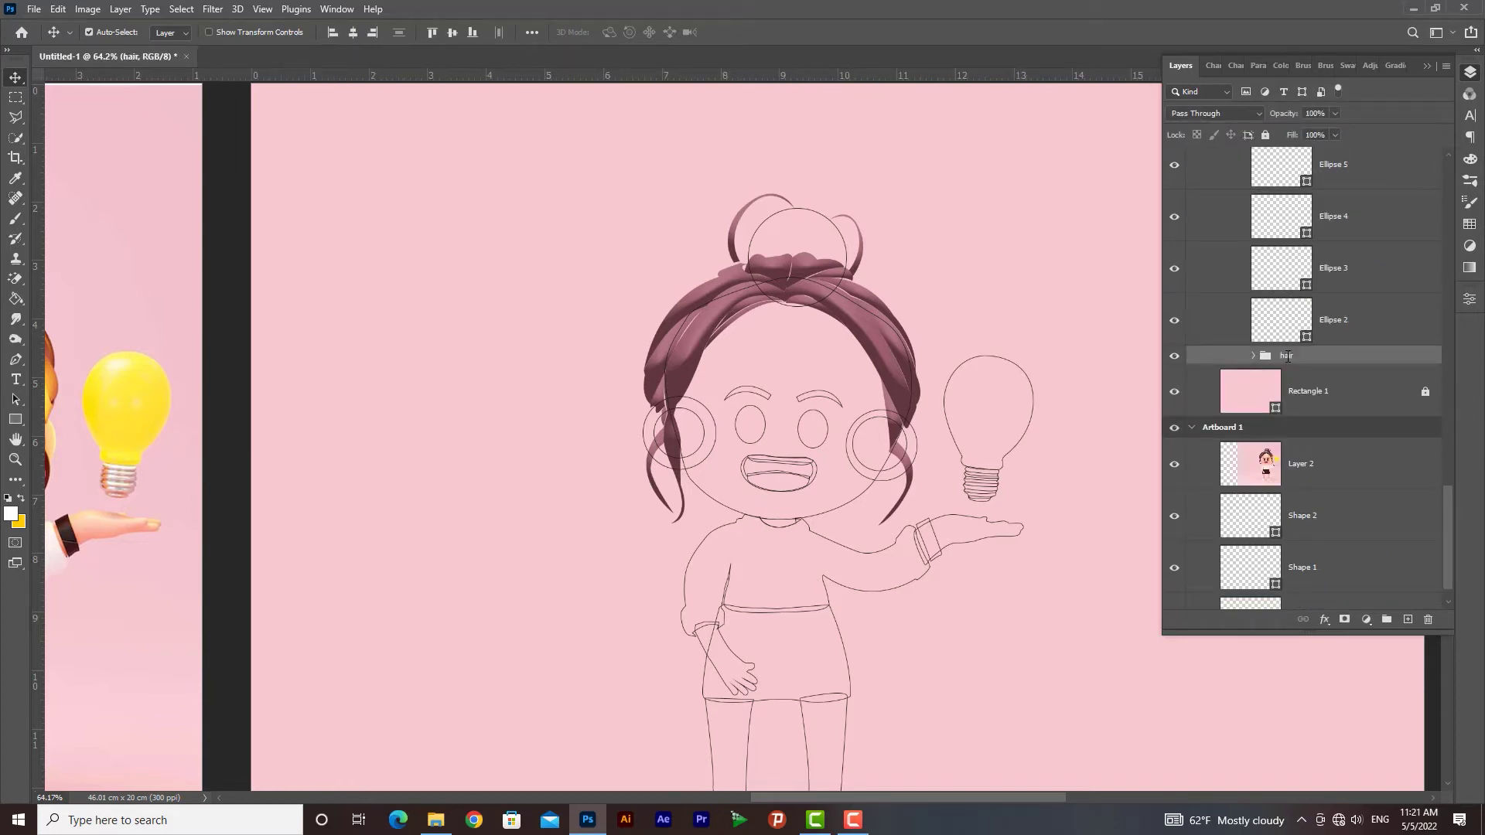
# Step: Fill the left ear's outer circle (Ellipse 2) with peach sampled from the reference's left ear and remove its stroke
pyautogui.click(1377, 330)
pyautogui.click(1177, 321)
pyautogui.click(1175, 321)
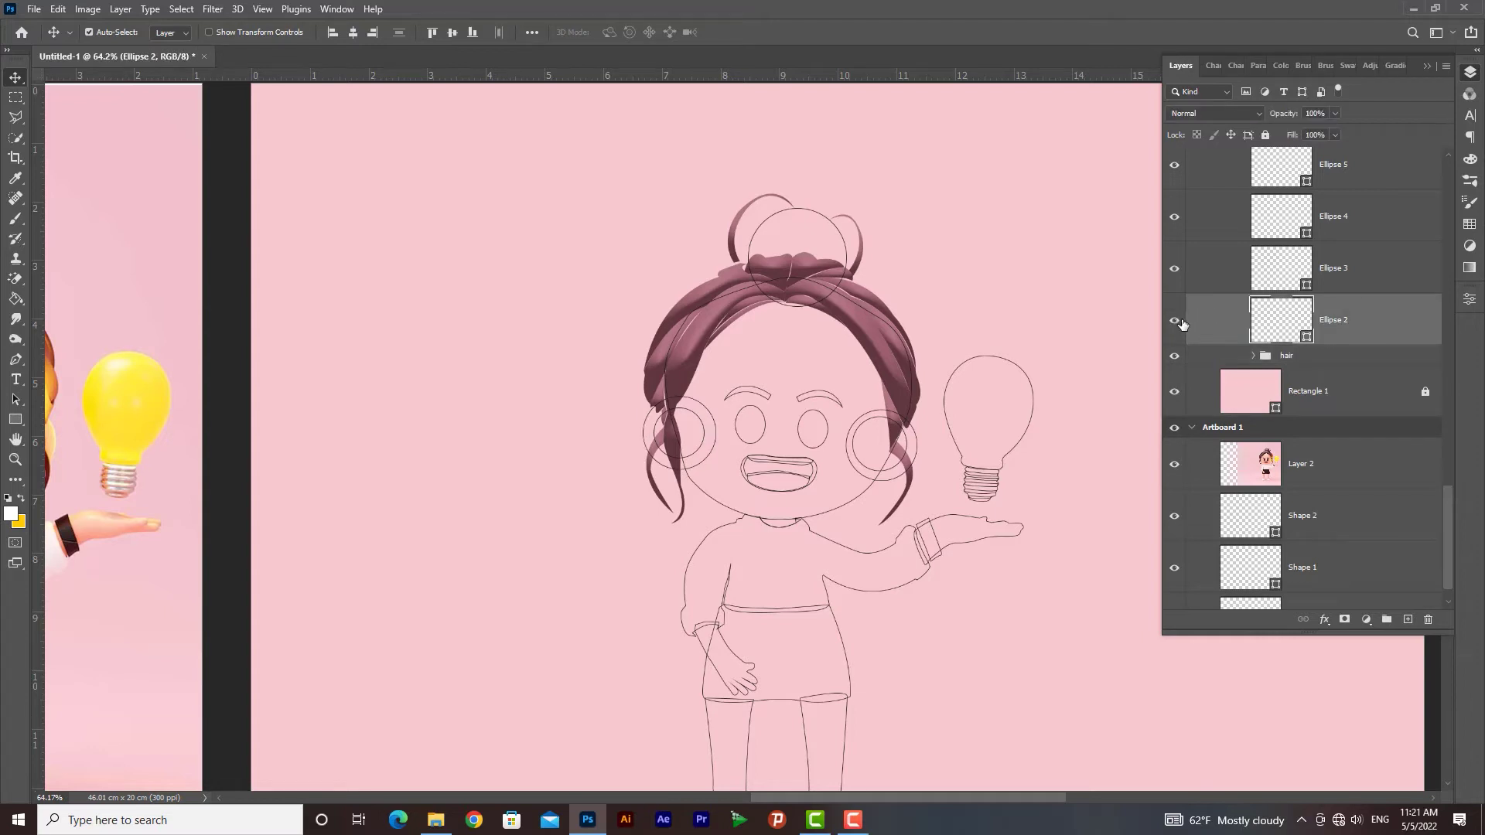
pyautogui.scroll(-1, 1308, 349)
pyautogui.moveTo(534, 478)
pyautogui.mouseDown()
pyautogui.moveTo(917, 441)
pyautogui.moveTo(820, 447)
pyautogui.mouseUp()
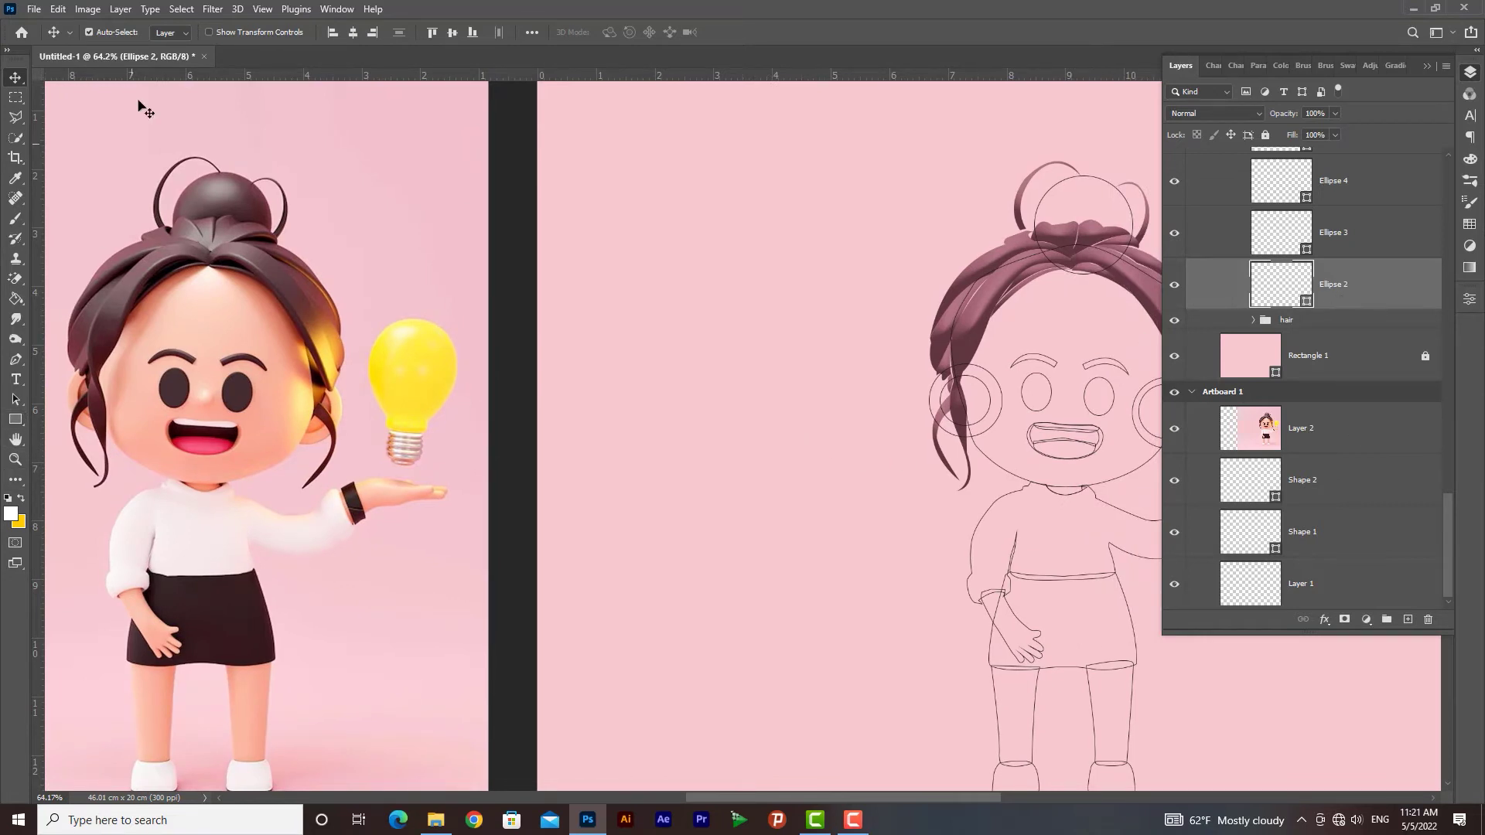
pyautogui.click(15, 420)
pyautogui.click(174, 33)
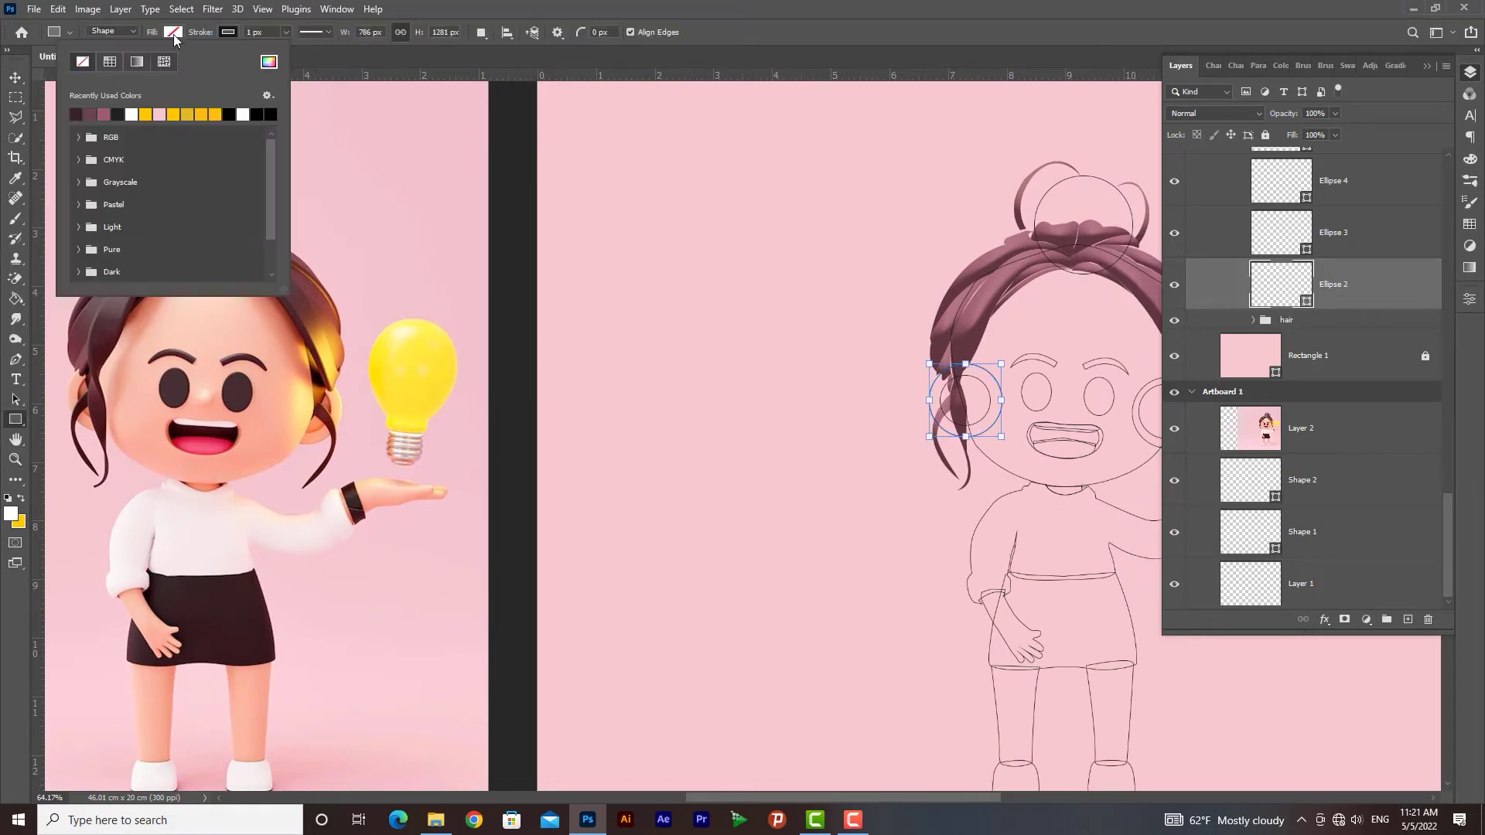
pyautogui.click(269, 62)
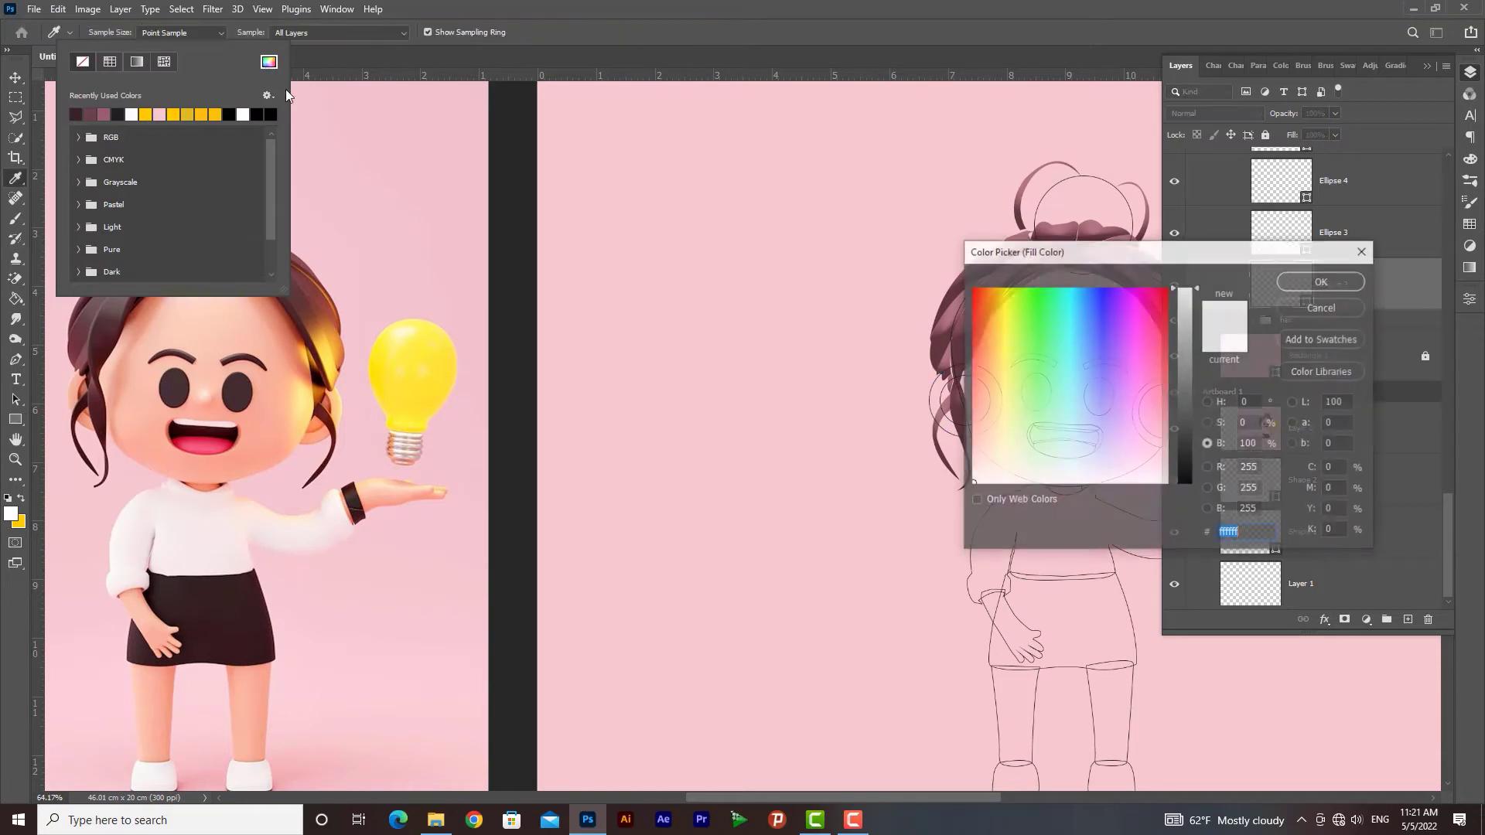
pyautogui.click(77, 389)
pyautogui.click(1323, 281)
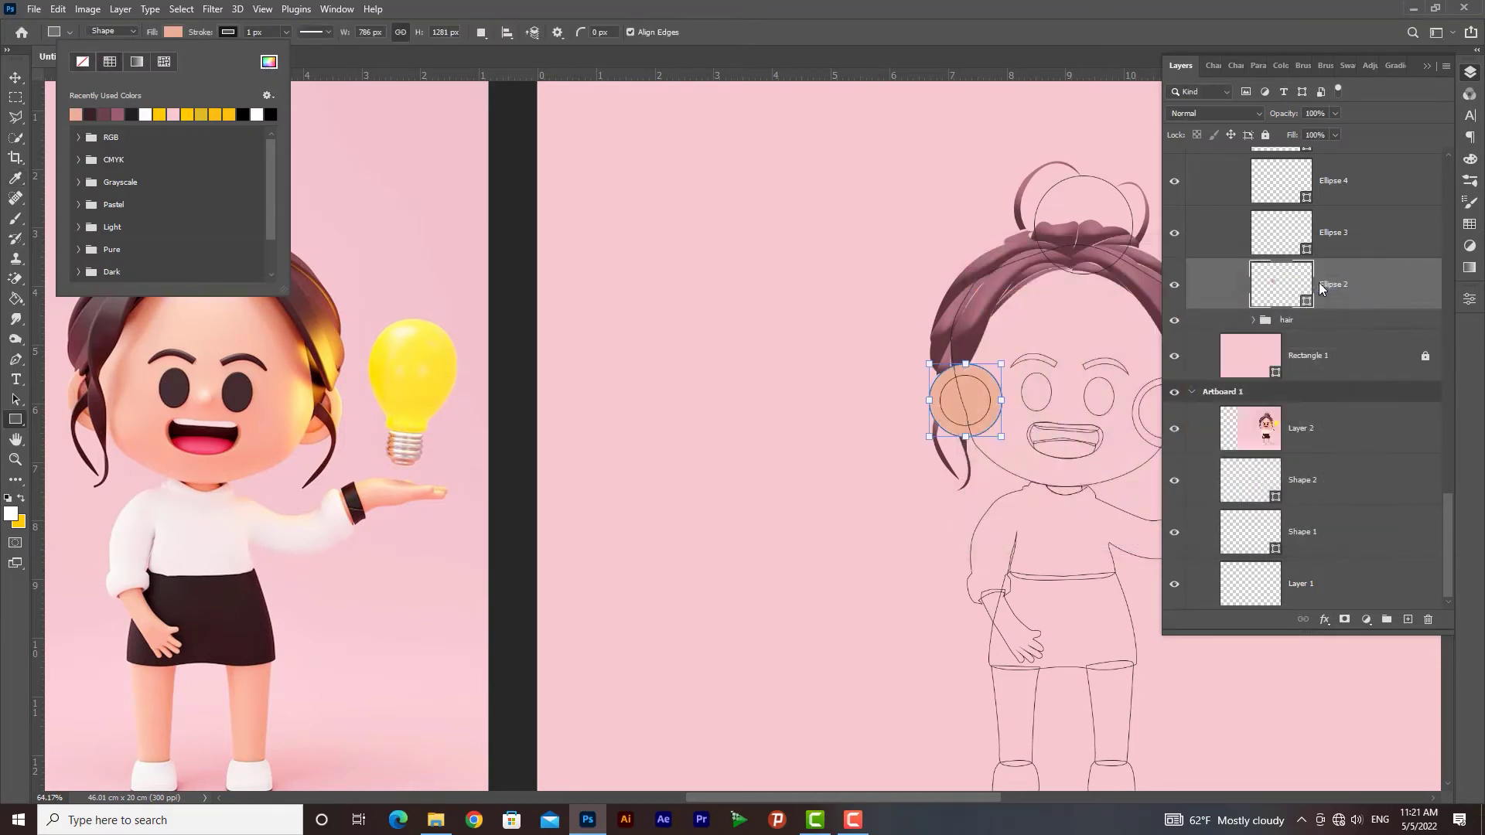
pyautogui.click(229, 32)
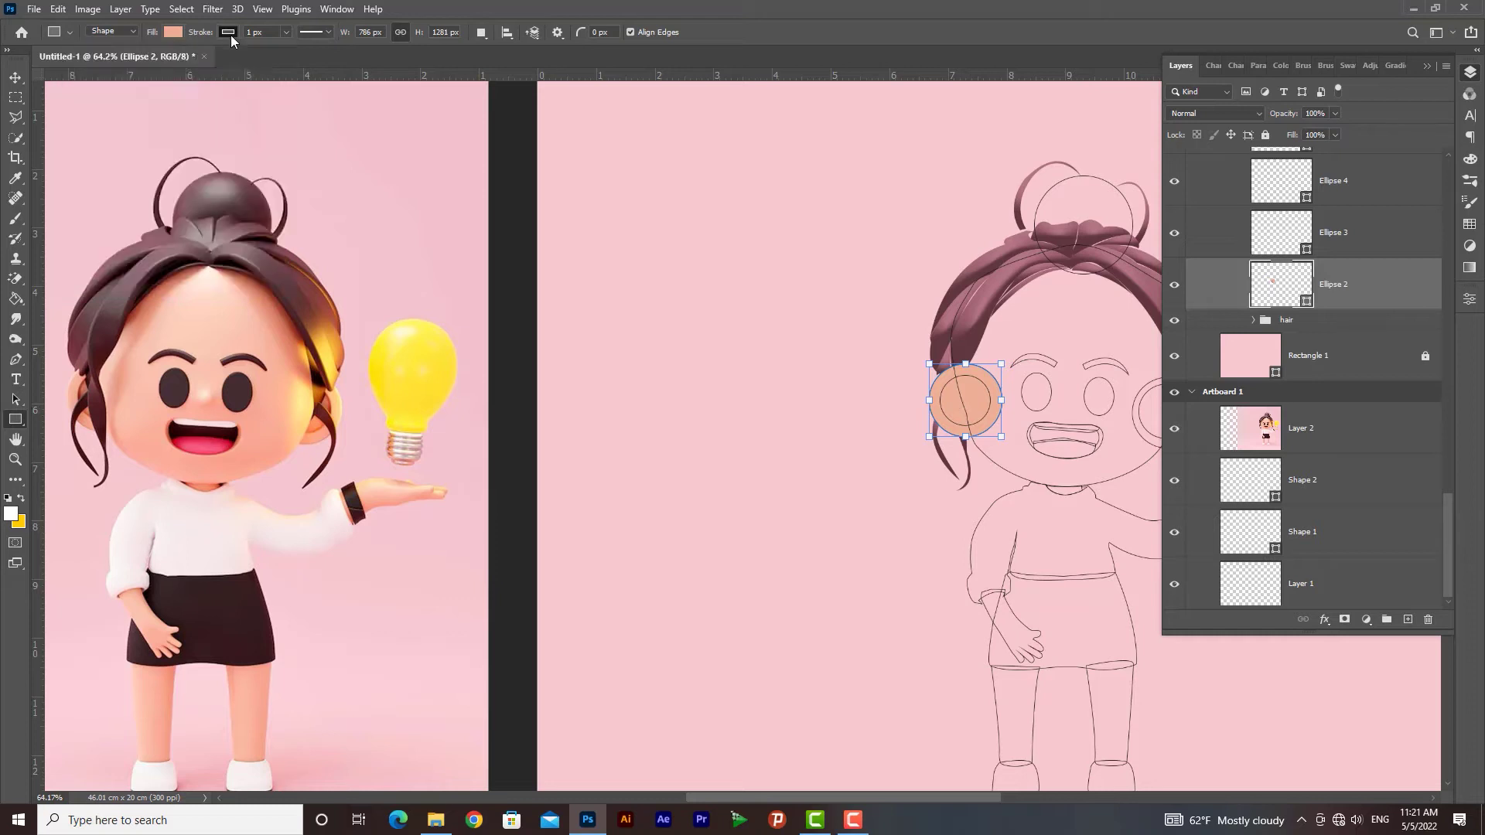
pyautogui.click(15, 79)
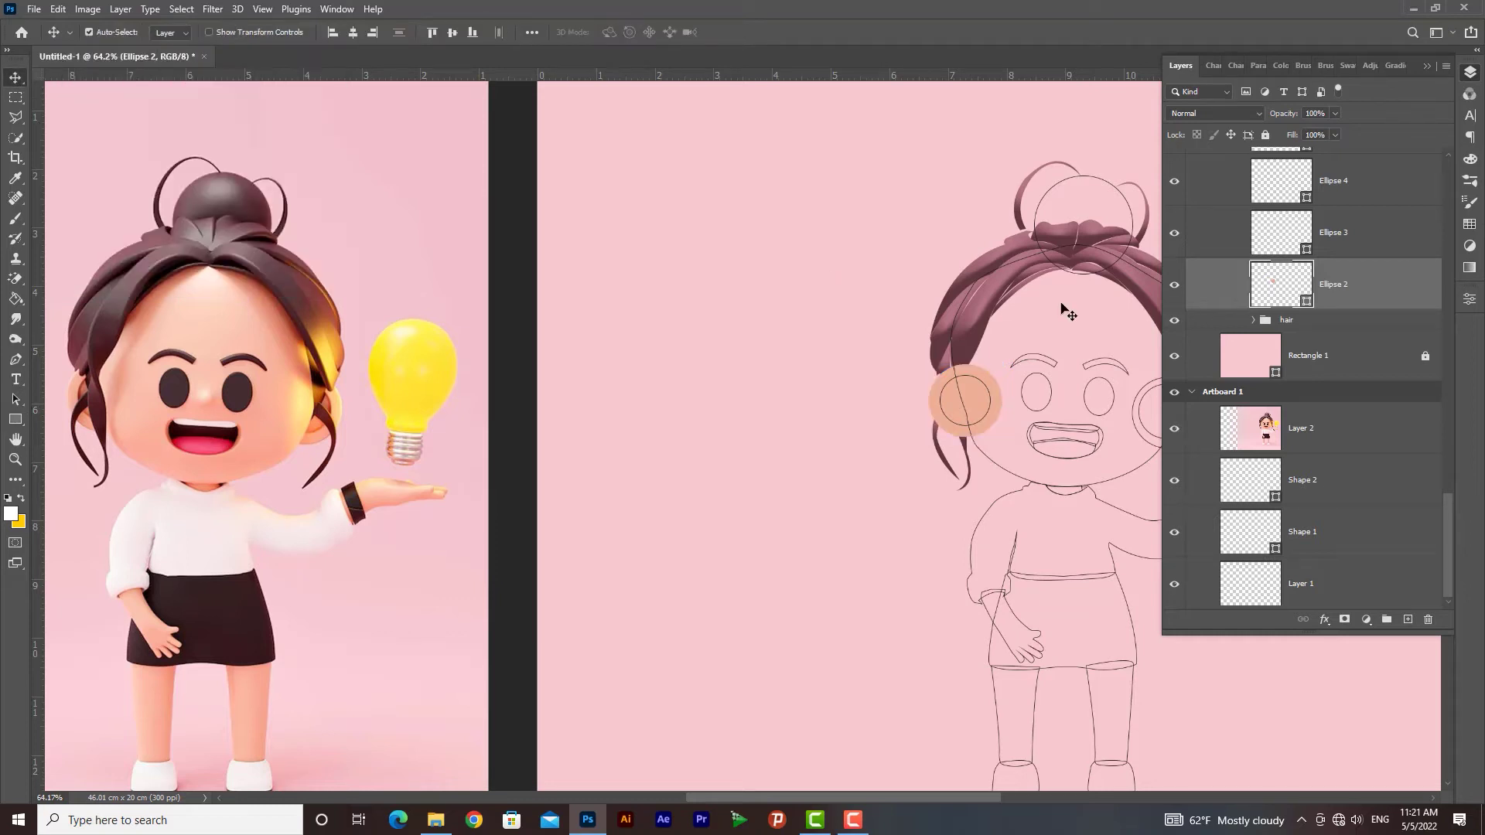
# Step: Fill the left ear's inner circle (Ellipse 3) with the same peach colour and remove its stroke
pyautogui.doubleClick(1278, 242)
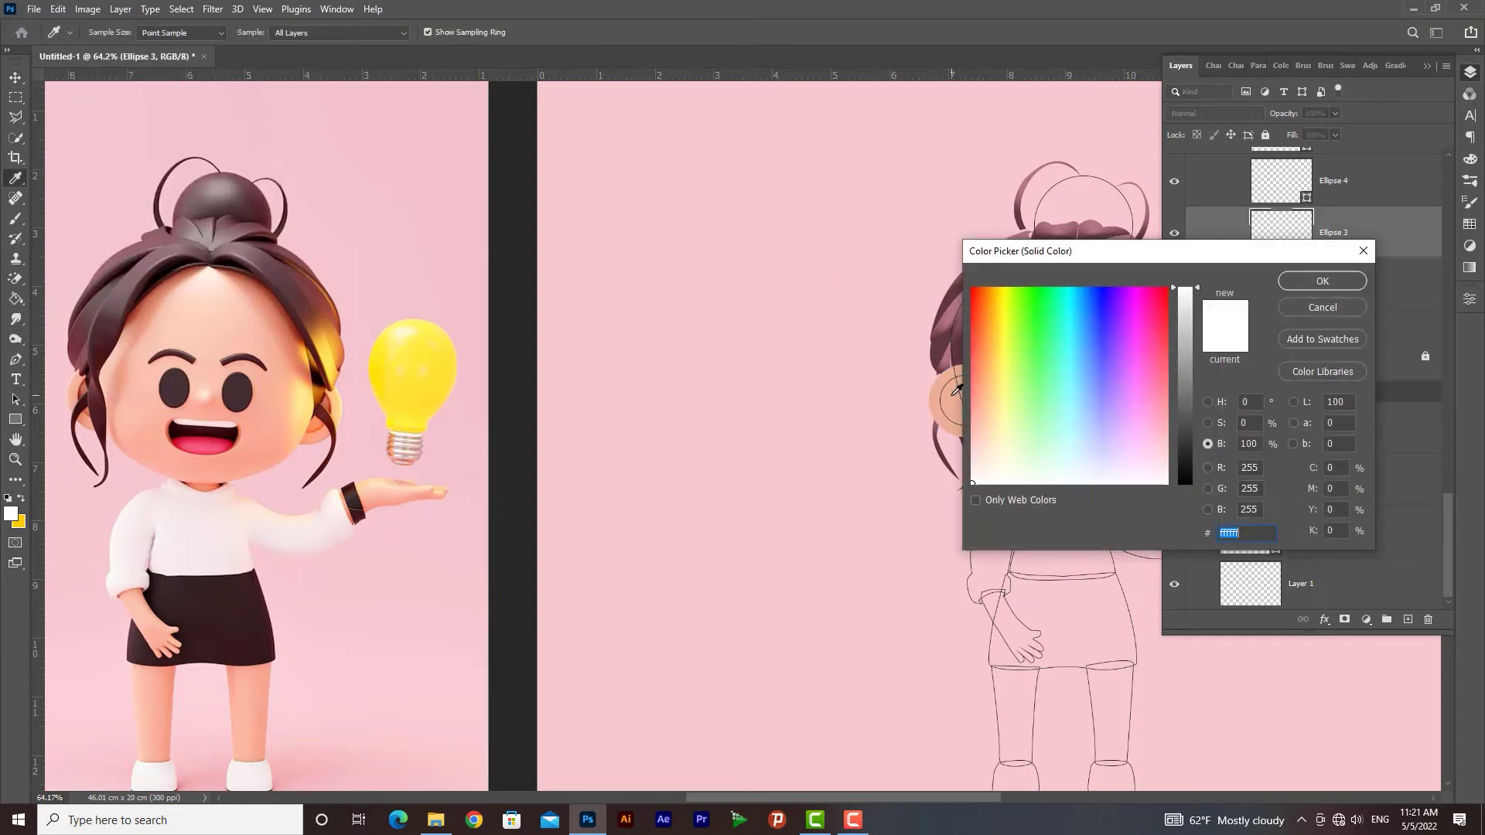
pyautogui.click(952, 395)
pyautogui.click(1321, 281)
pyautogui.click(16, 418)
pyautogui.click(172, 33)
pyautogui.click(76, 114)
pyautogui.click(228, 33)
pyautogui.click(138, 62)
pyautogui.click(26, 77)
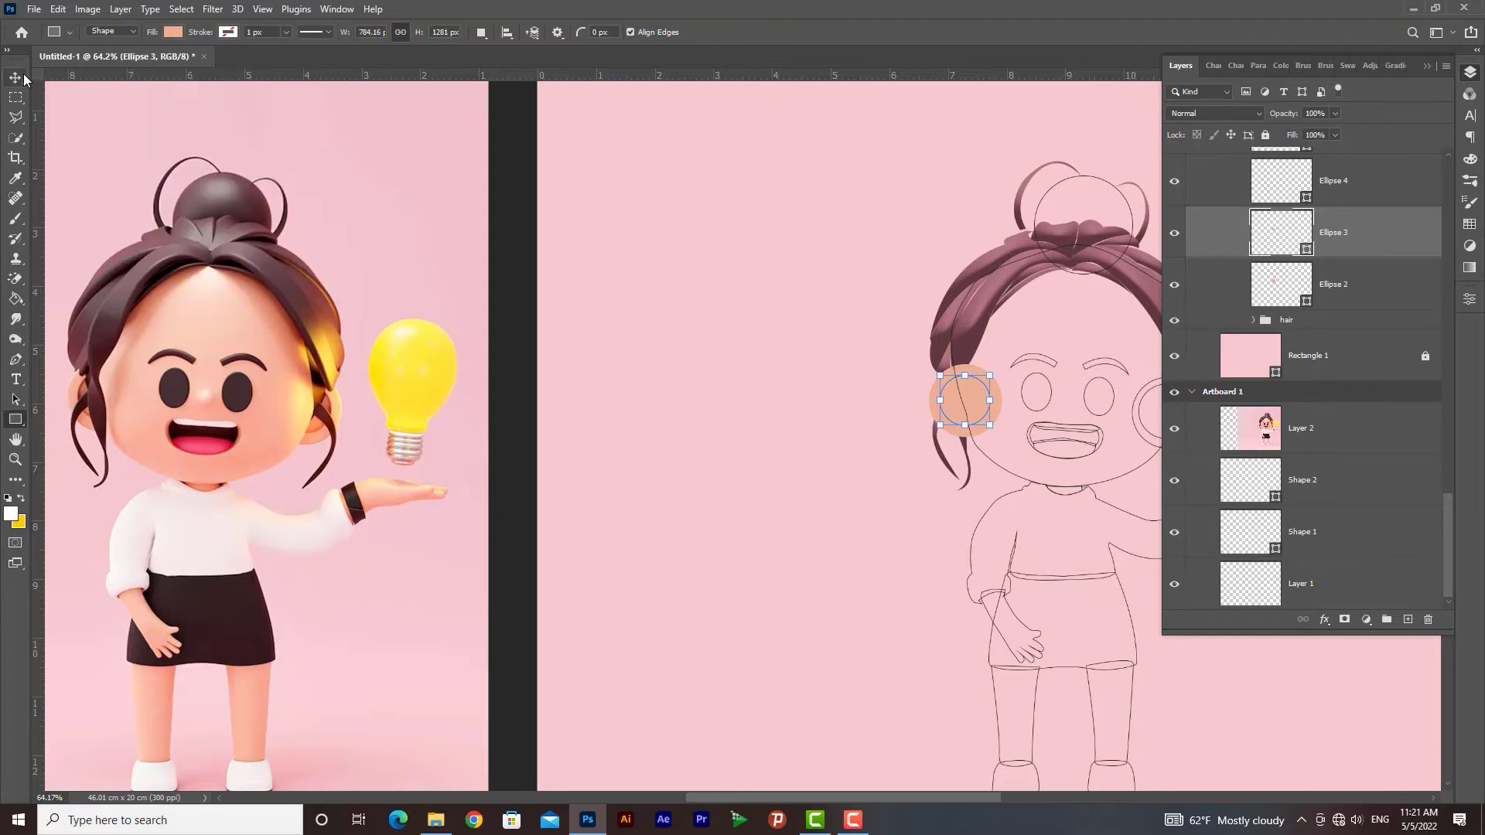
pyautogui.click(24, 78)
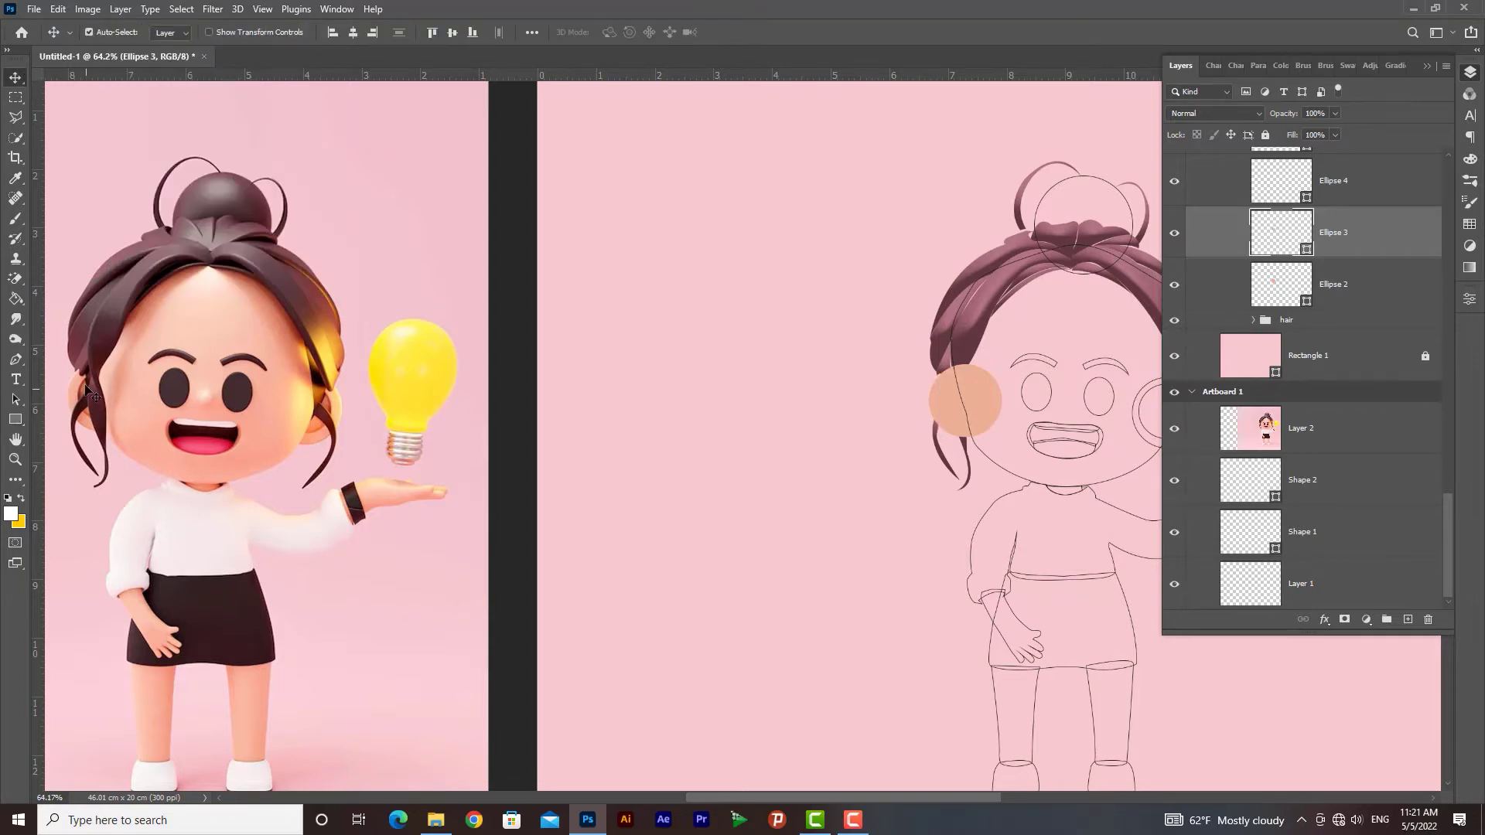
# Step: Inspect the reference's left ear up close and darken the inner ear circle's peach fill to brown
pyautogui.press('z')
pyautogui.moveTo(87, 399); pyautogui.dragTo(140, 424)
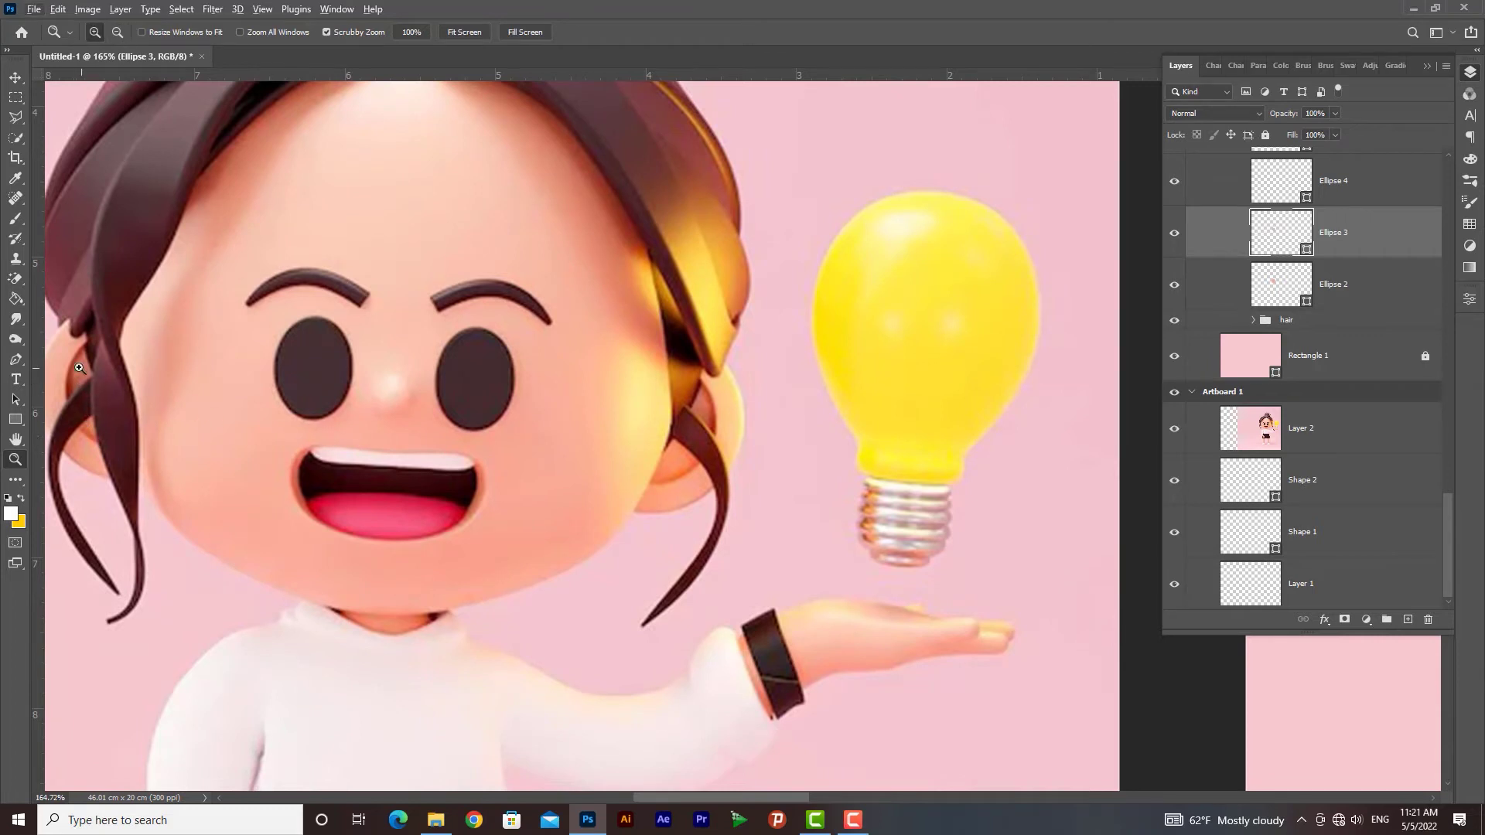
pyautogui.hscroll(-2, 146, 352)
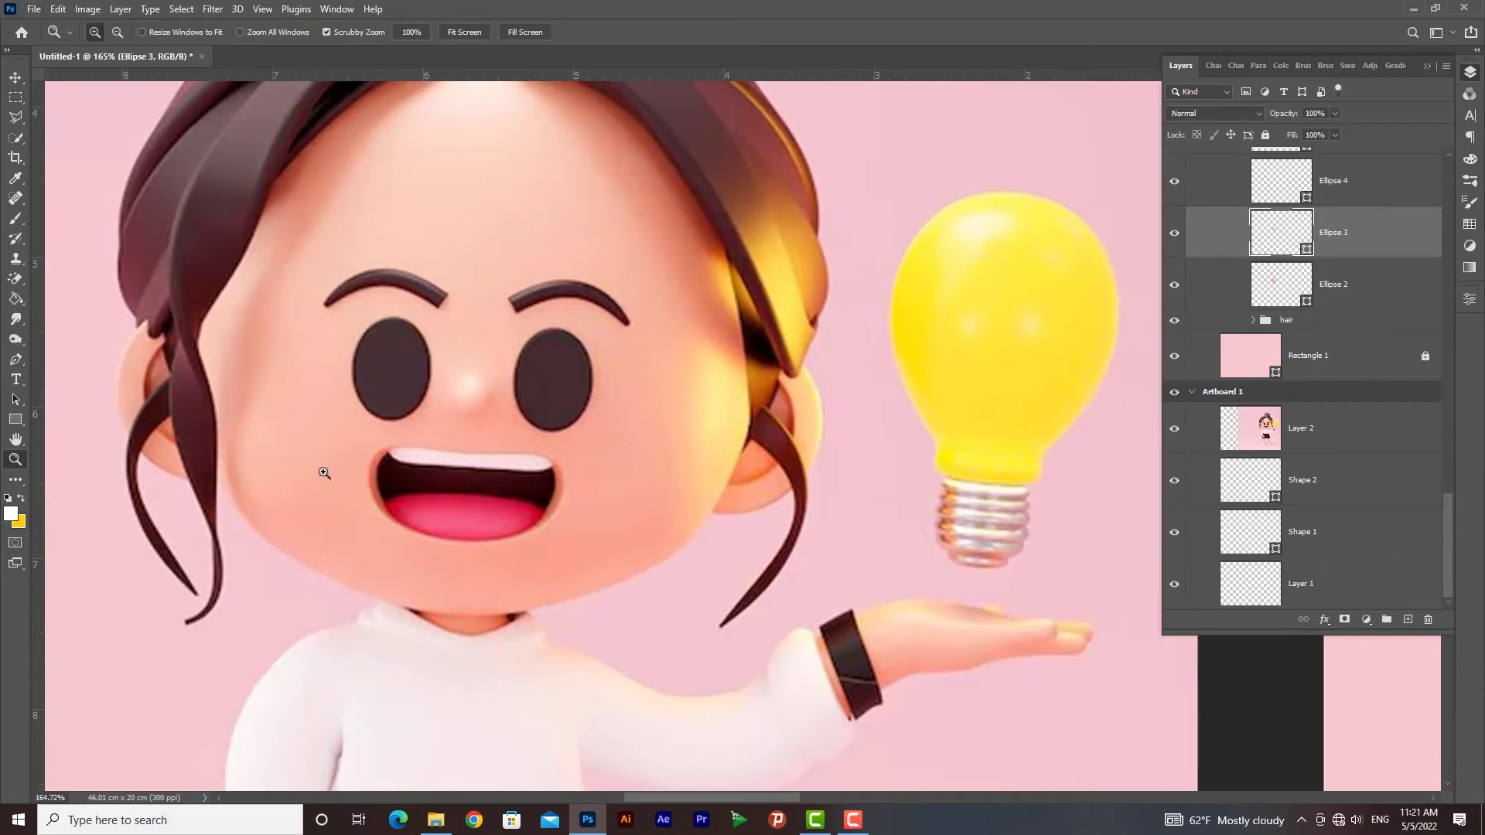
pyautogui.scroll(-6, 414, 434)
pyautogui.moveTo(806, 470); pyautogui.dragTo(859, 492)
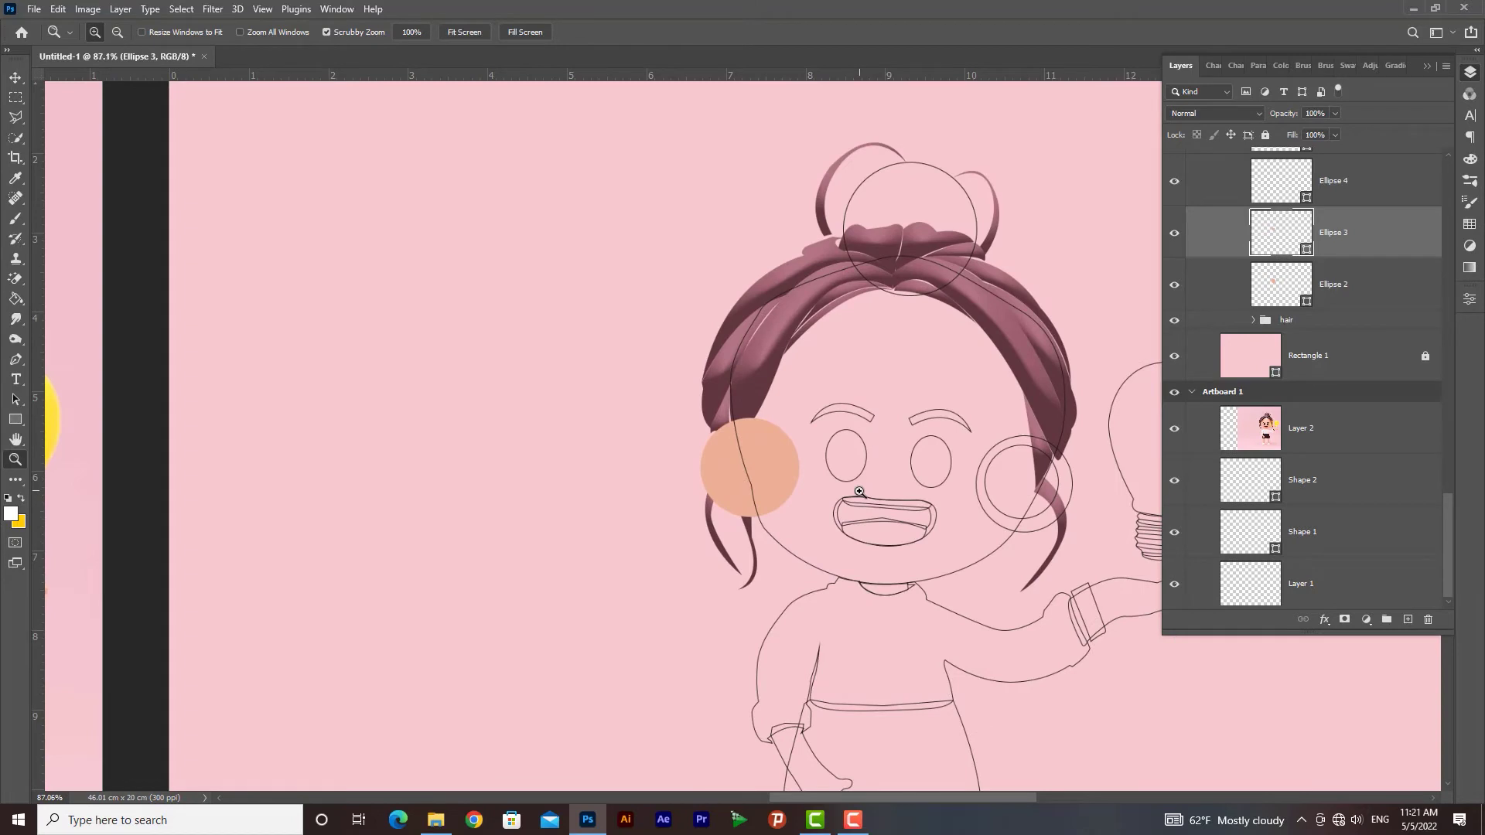
pyautogui.click(19, 424)
pyautogui.click(173, 34)
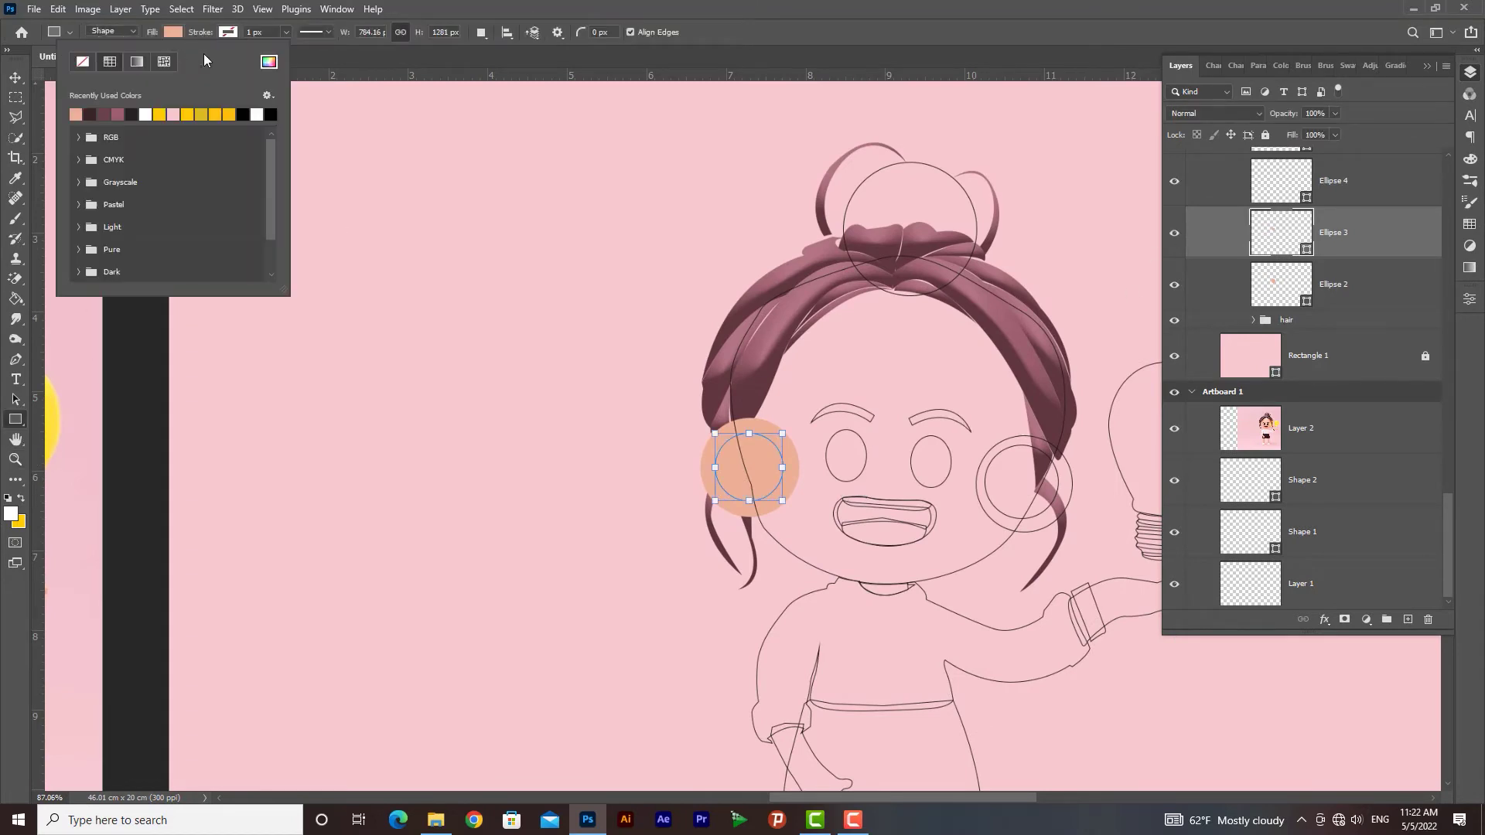
pyautogui.click(269, 62)
pyautogui.moveTo(1186, 345)
pyautogui.mouseDown()
pyautogui.moveTo(1191, 390)
pyautogui.moveTo(1190, 375)
pyautogui.mouseUp()
pyautogui.press('Return')
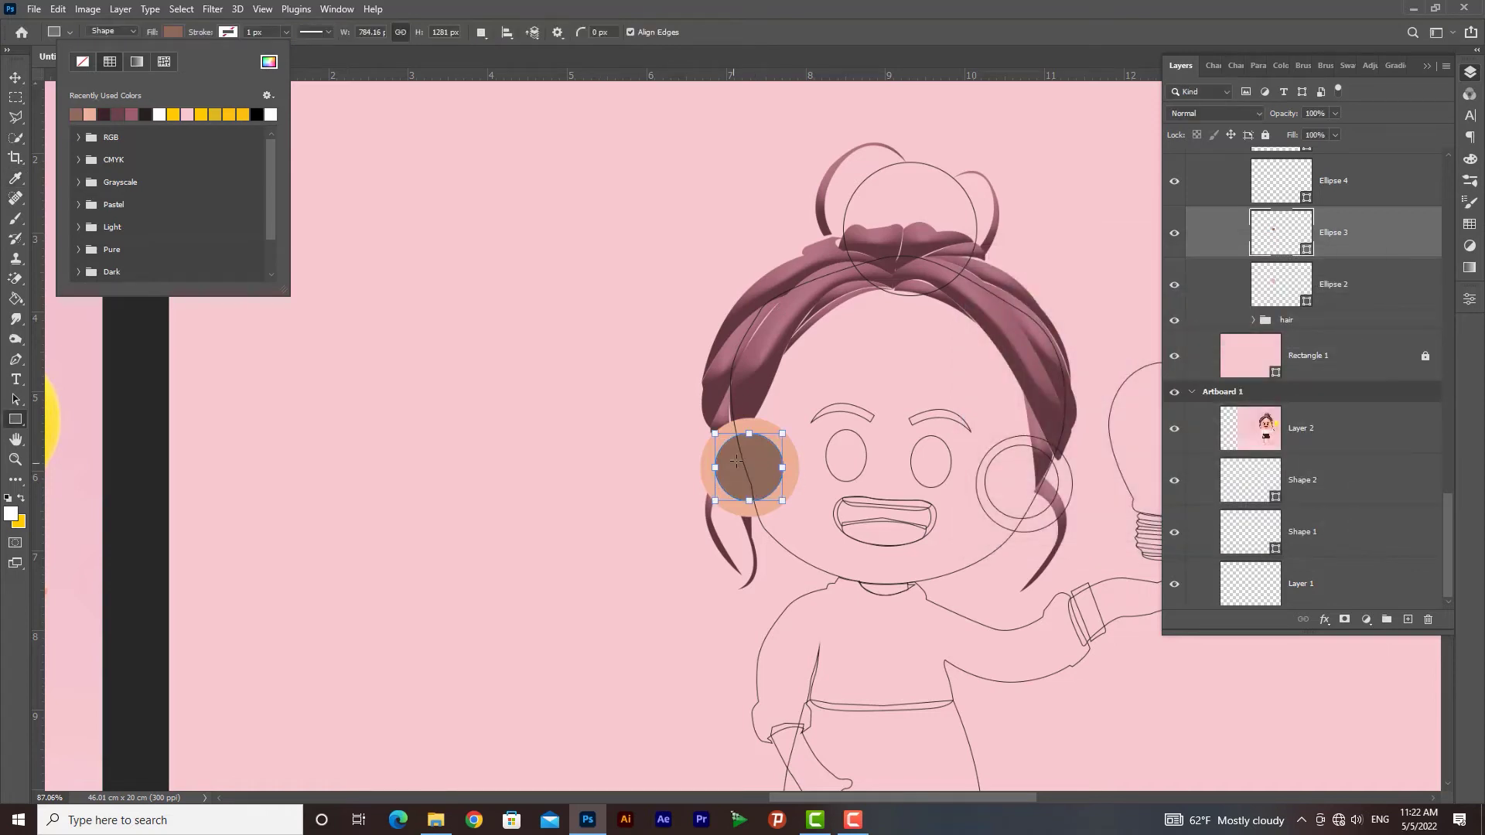
# Step: Adjust the brightness and saturation of the left inner ear circle's (Ellipse 3) fill to a warmer brown
pyautogui.doubleClick(1253, 249)
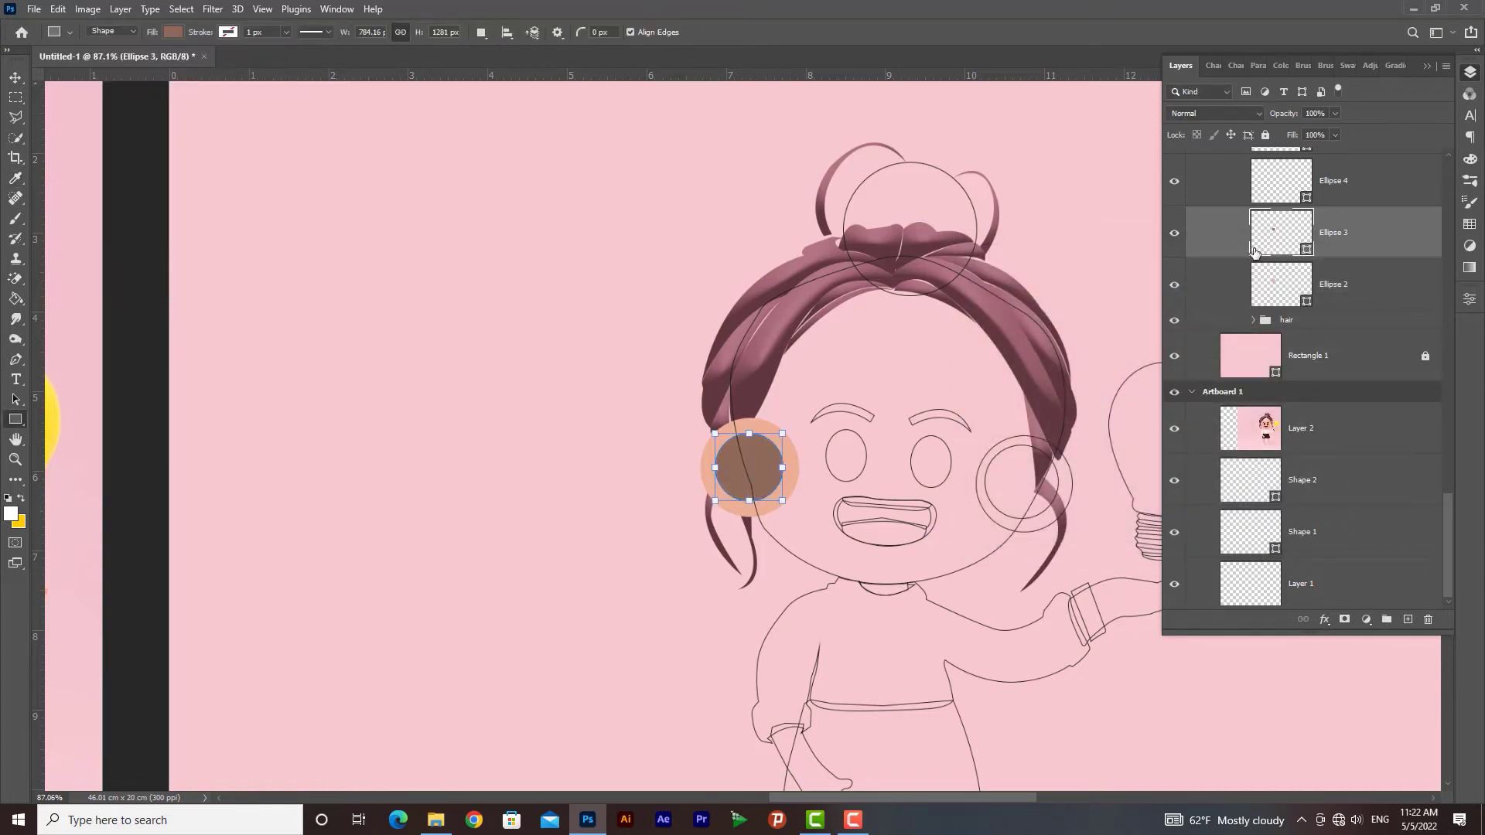
pyautogui.moveTo(1190, 369); pyautogui.dragTo(1193, 337)
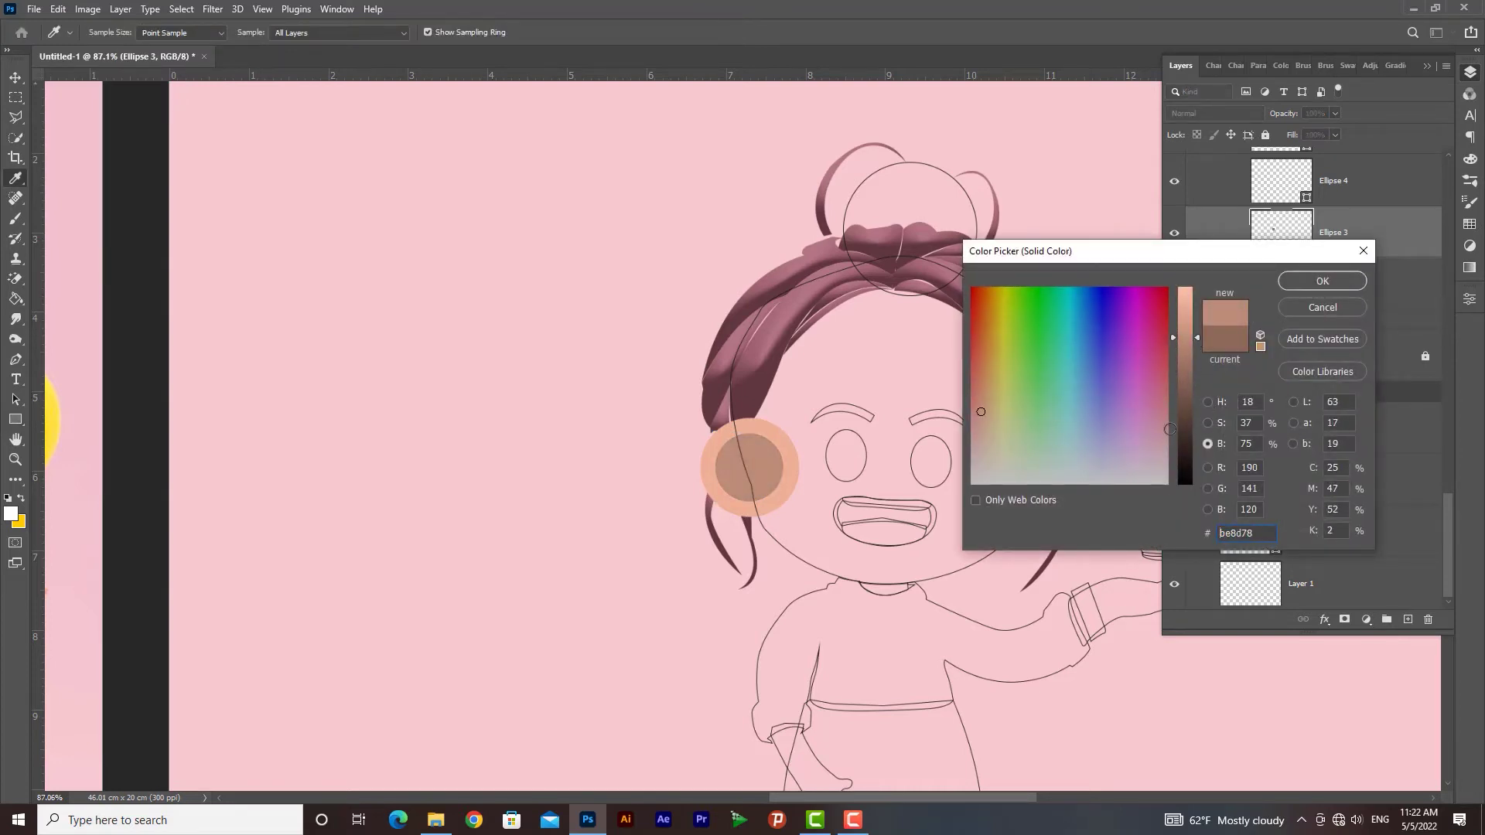
pyautogui.click(1208, 402)
pyautogui.click(1208, 423)
pyautogui.moveTo(1198, 411); pyautogui.dragTo(1198, 389)
pyautogui.click(1322, 282)
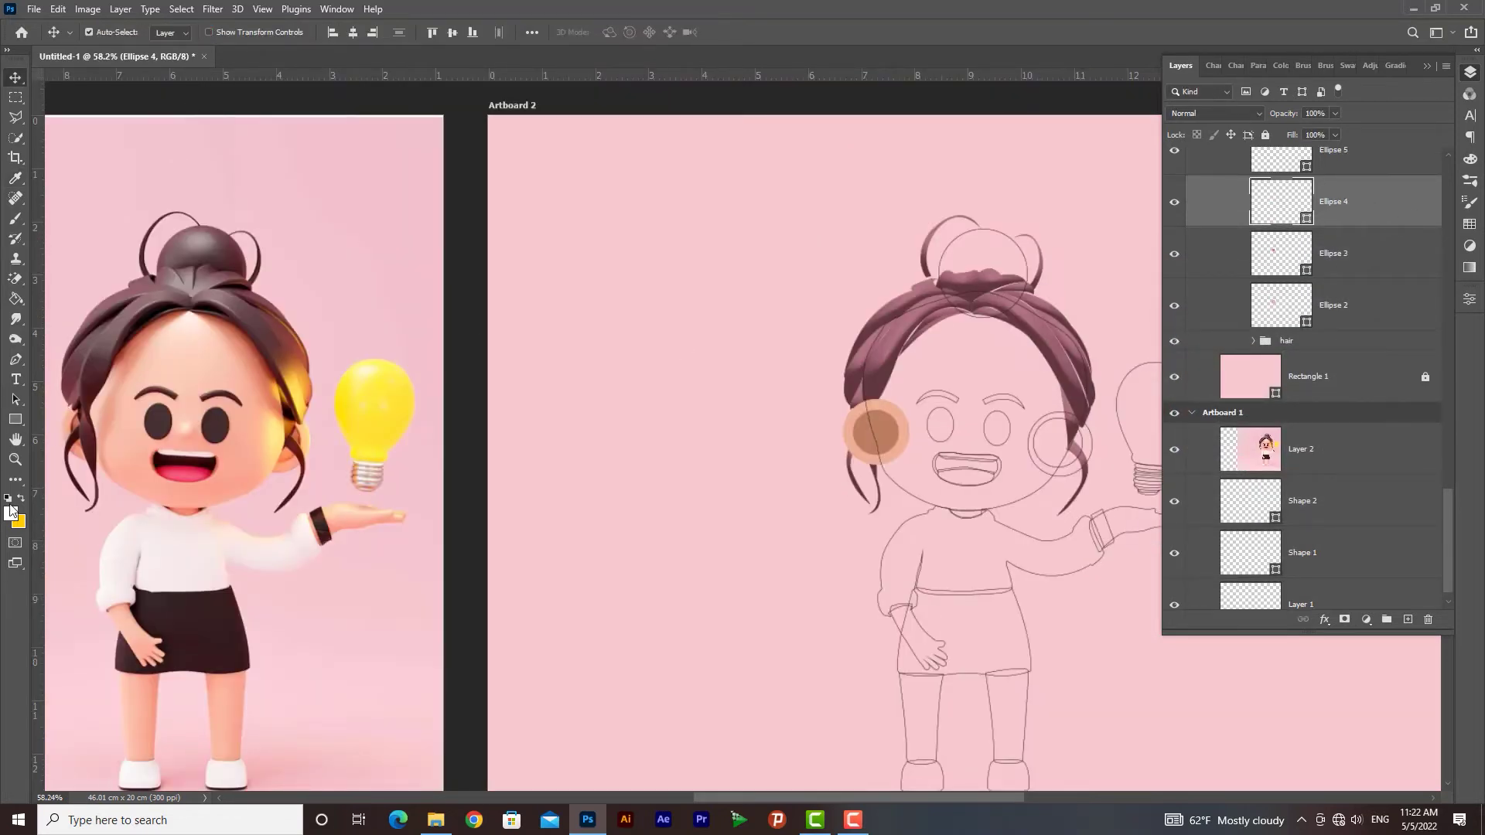
# Step: Fill the right ear's outer circle (Ellipse 4) with peach and inner circle (Ellipse 5) with brown, removing their strokes
pyautogui.click(173, 31)
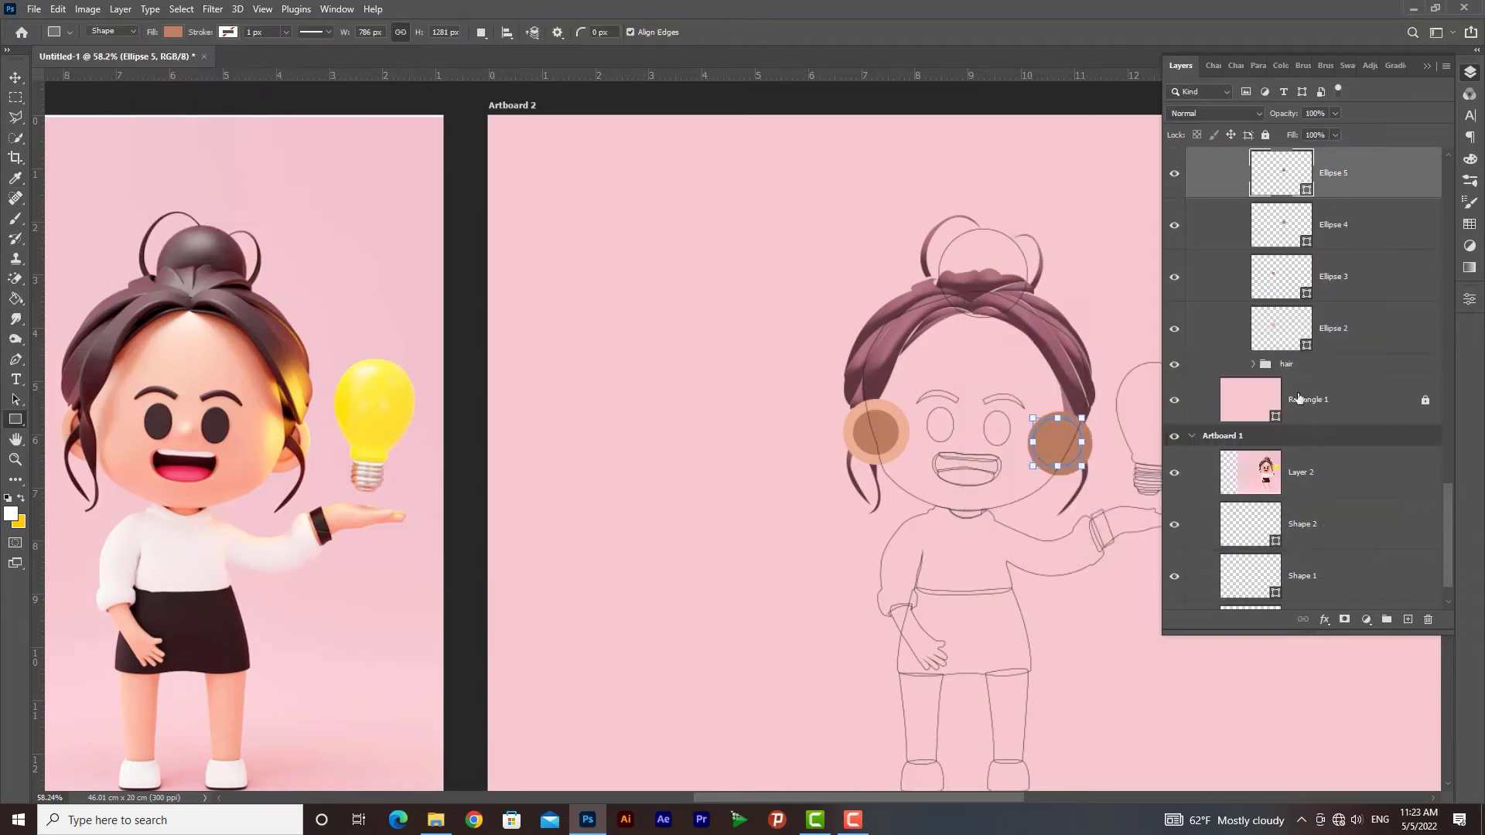
pyautogui.click(17, 79)
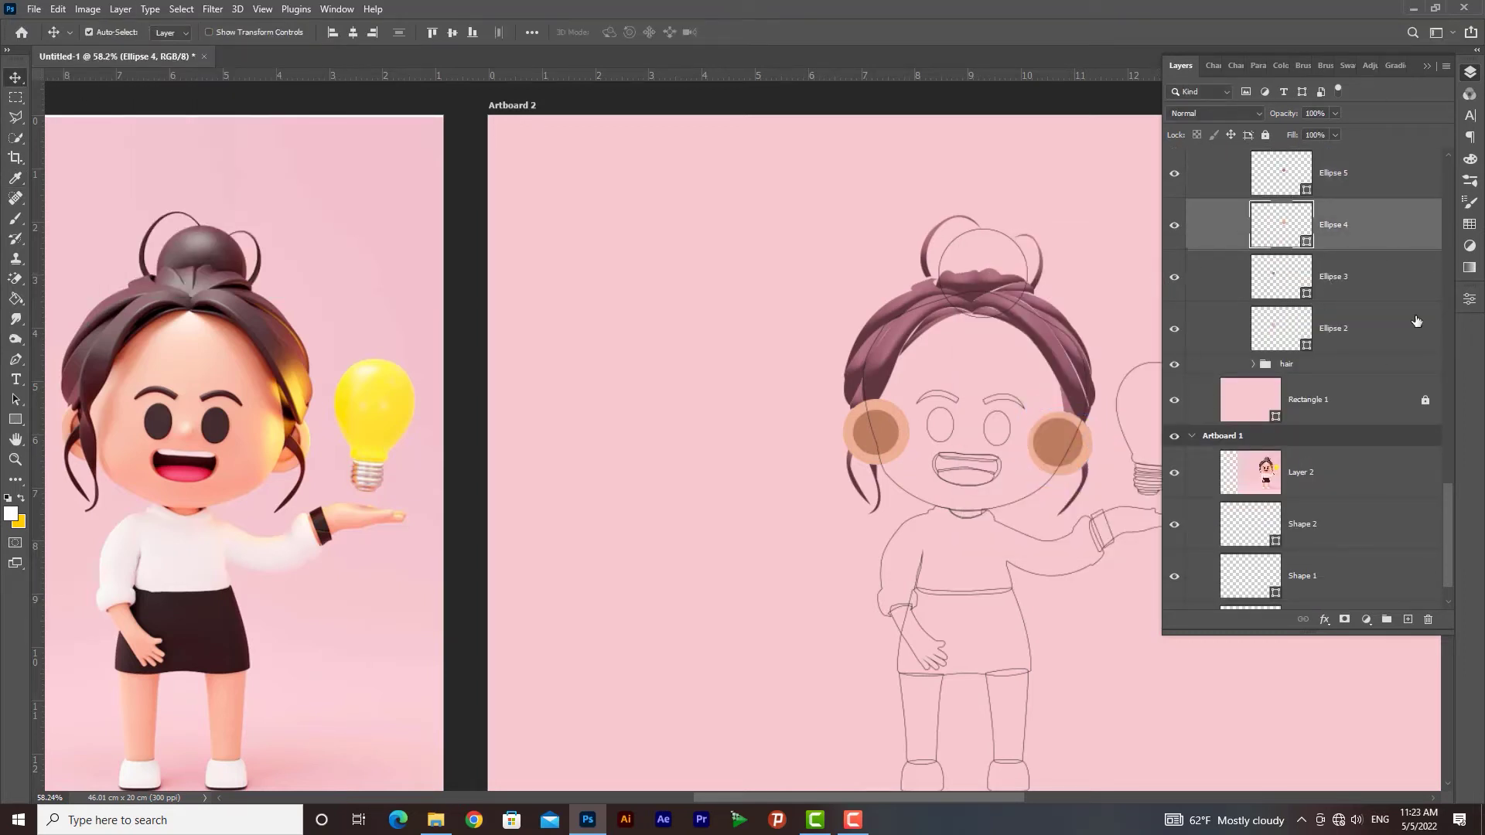
# Step: Group the four ear ellipses (Ellipse 2 to Ellipse 5) and move the hair group above them in the layer order
pyautogui.click(1385, 319)
pyautogui.keyDown('shift'); pyautogui.click(1385, 267); pyautogui.keyUp('shift')
pyautogui.keyDown('shift'); pyautogui.click(1383, 223); pyautogui.keyUp('shift')
pyautogui.keyDown('shift'); pyautogui.click(1383, 182); pyautogui.keyUp('shift')
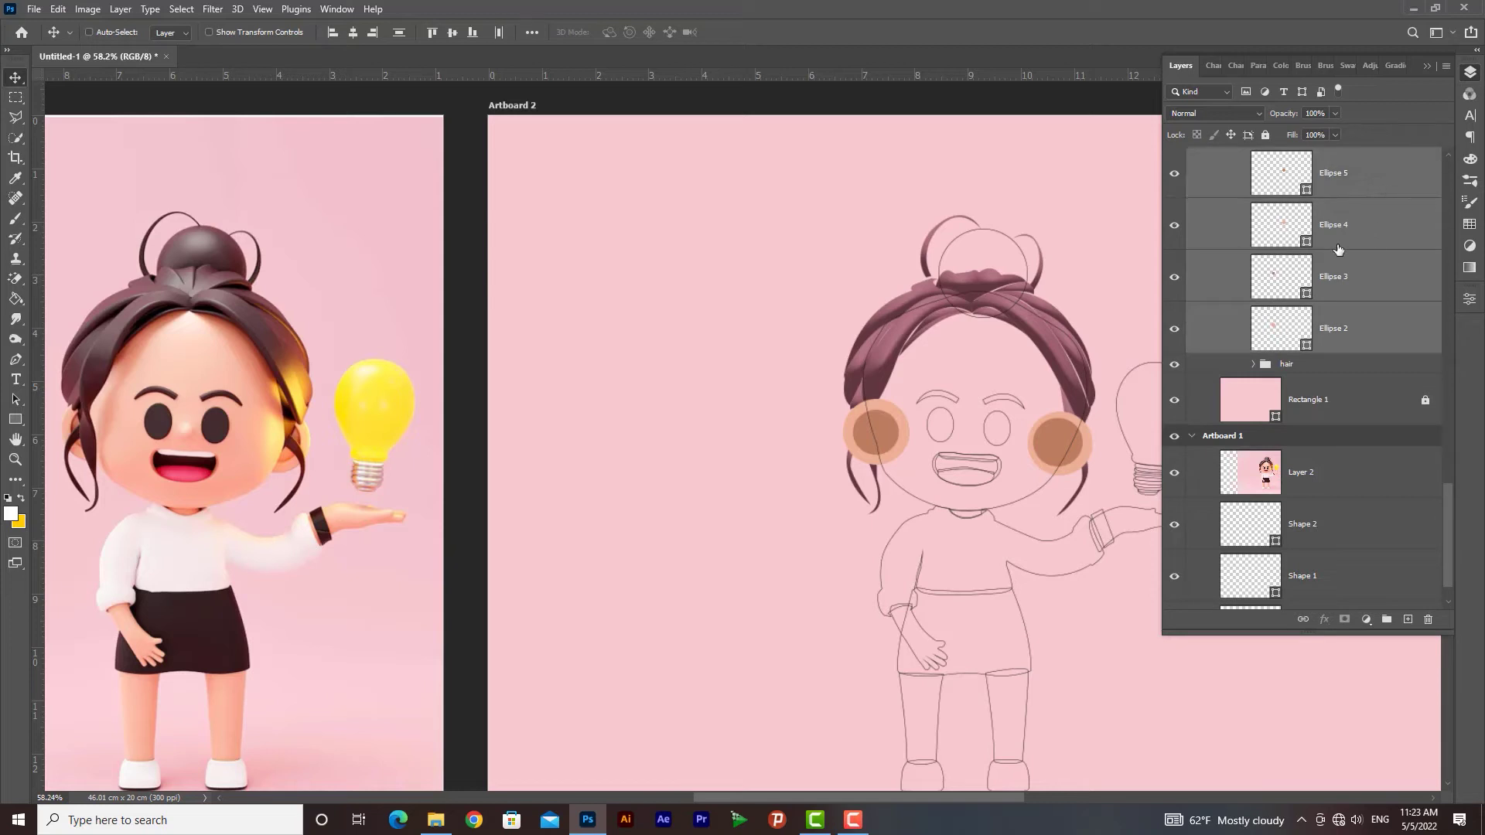
pyautogui.hotkey('ctrl', 'g')
pyautogui.click(1174, 303)
pyautogui.click(1174, 304)
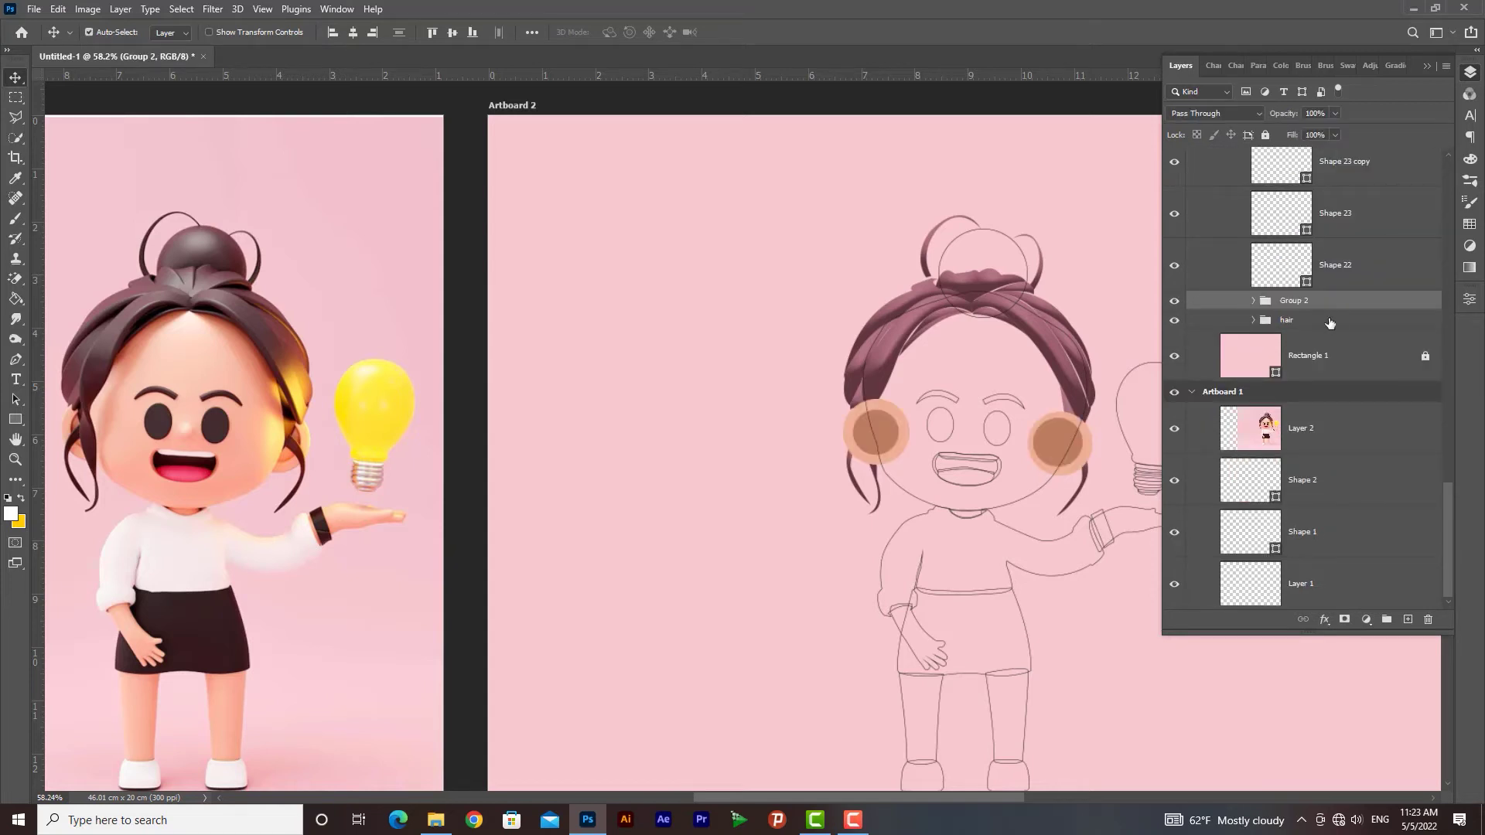
pyautogui.click(1321, 330)
pyautogui.hotkey('ctrl', ']')
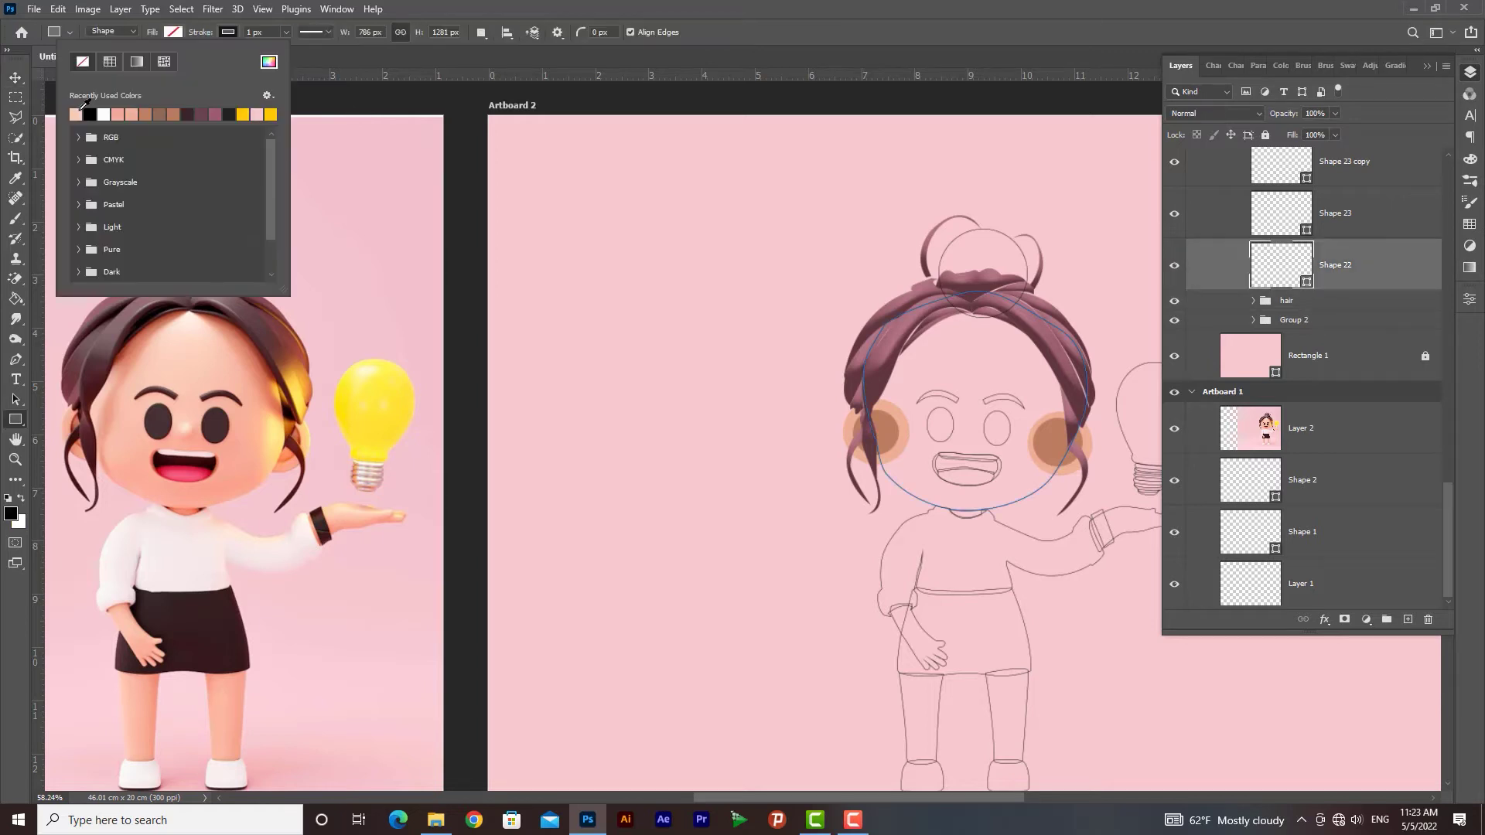
# Step: Fill the face (Shape 22) with the recently used light peach, remove its stroke and move it below the hair group
pyautogui.click(77, 113)
pyautogui.click(228, 32)
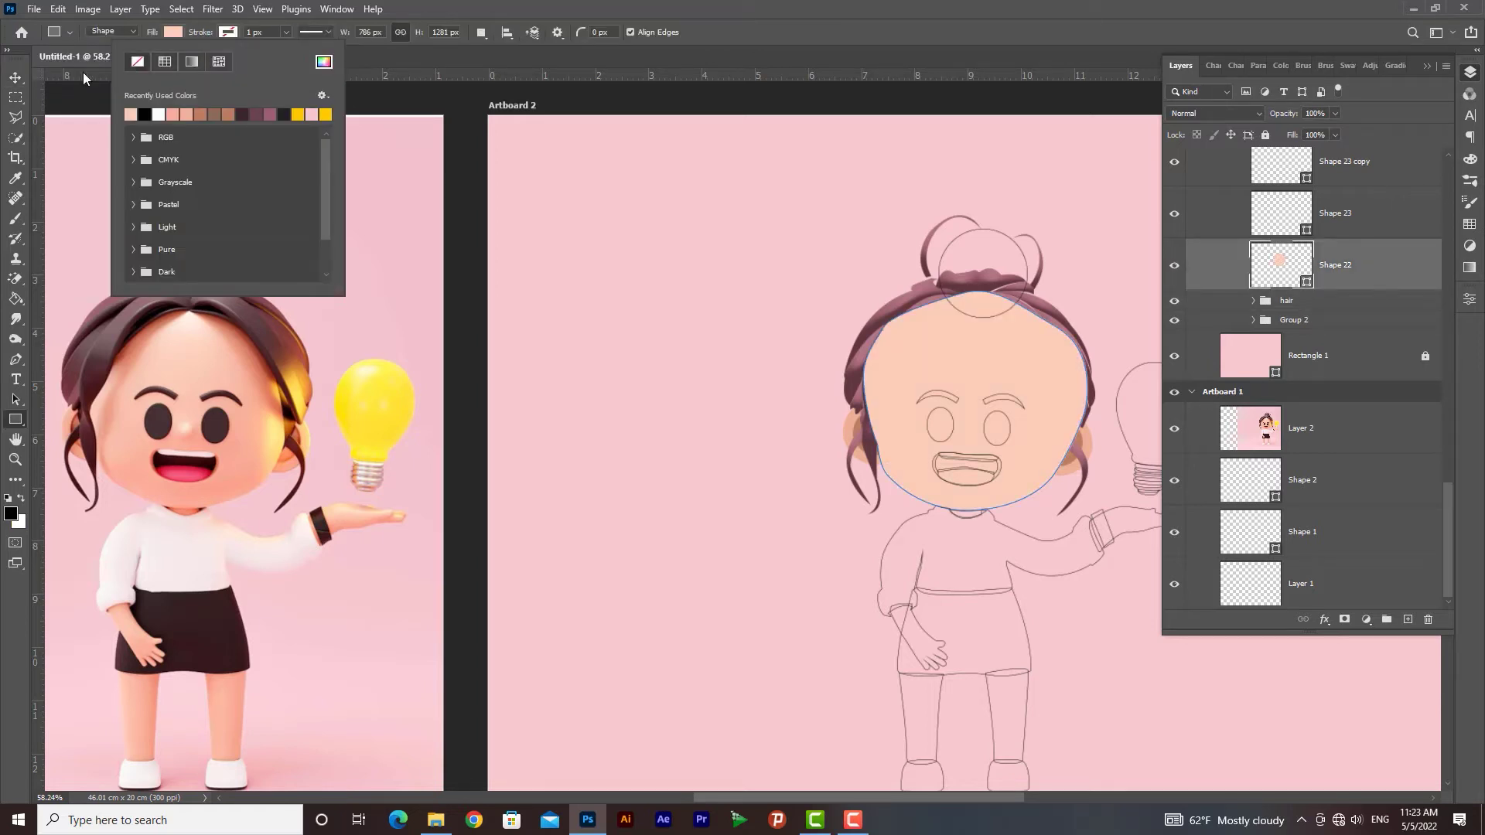
pyautogui.click(15, 77)
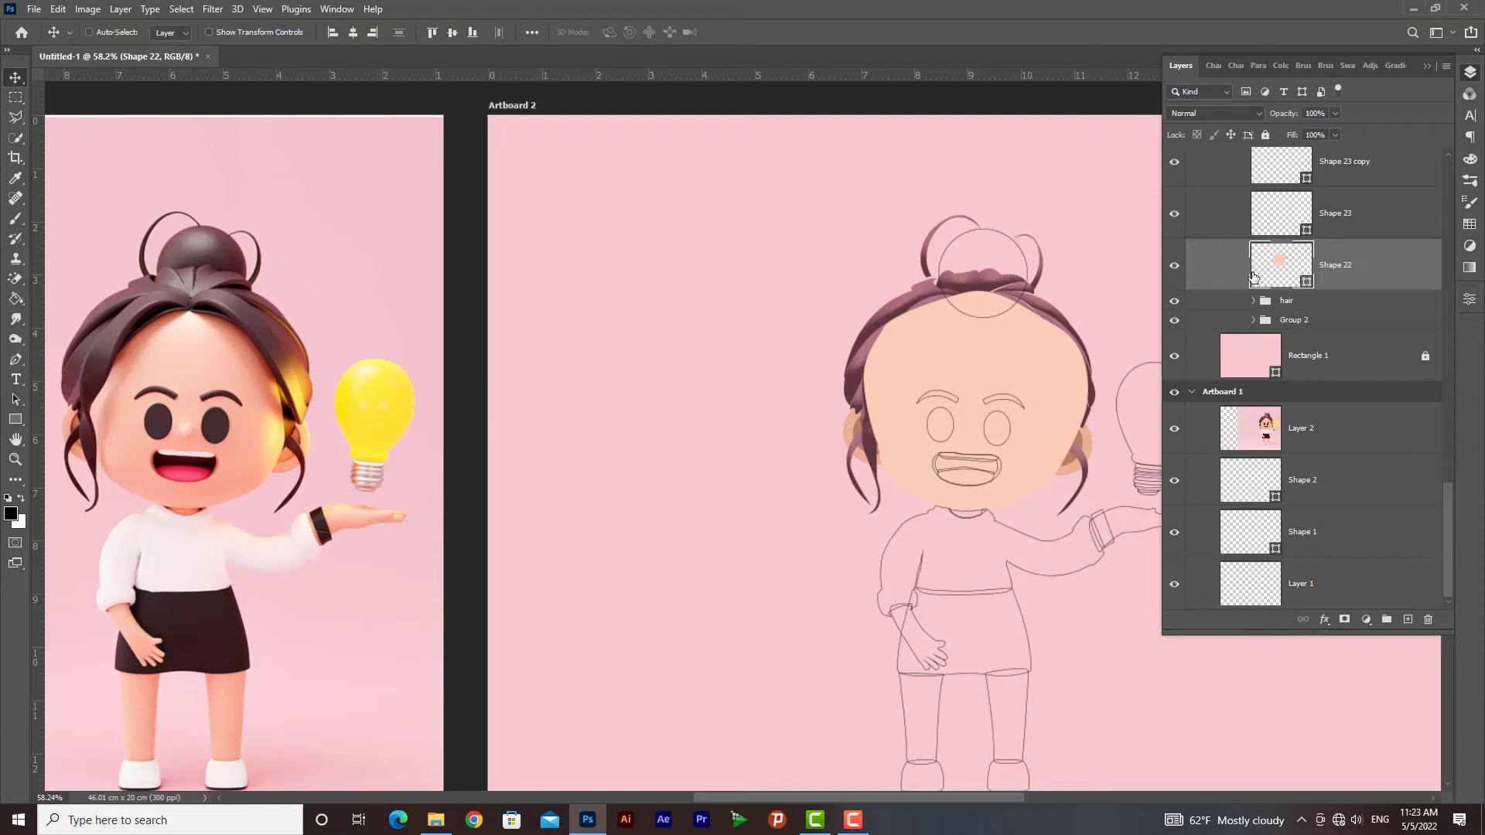
pyautogui.hotkey('ctrl', '[')
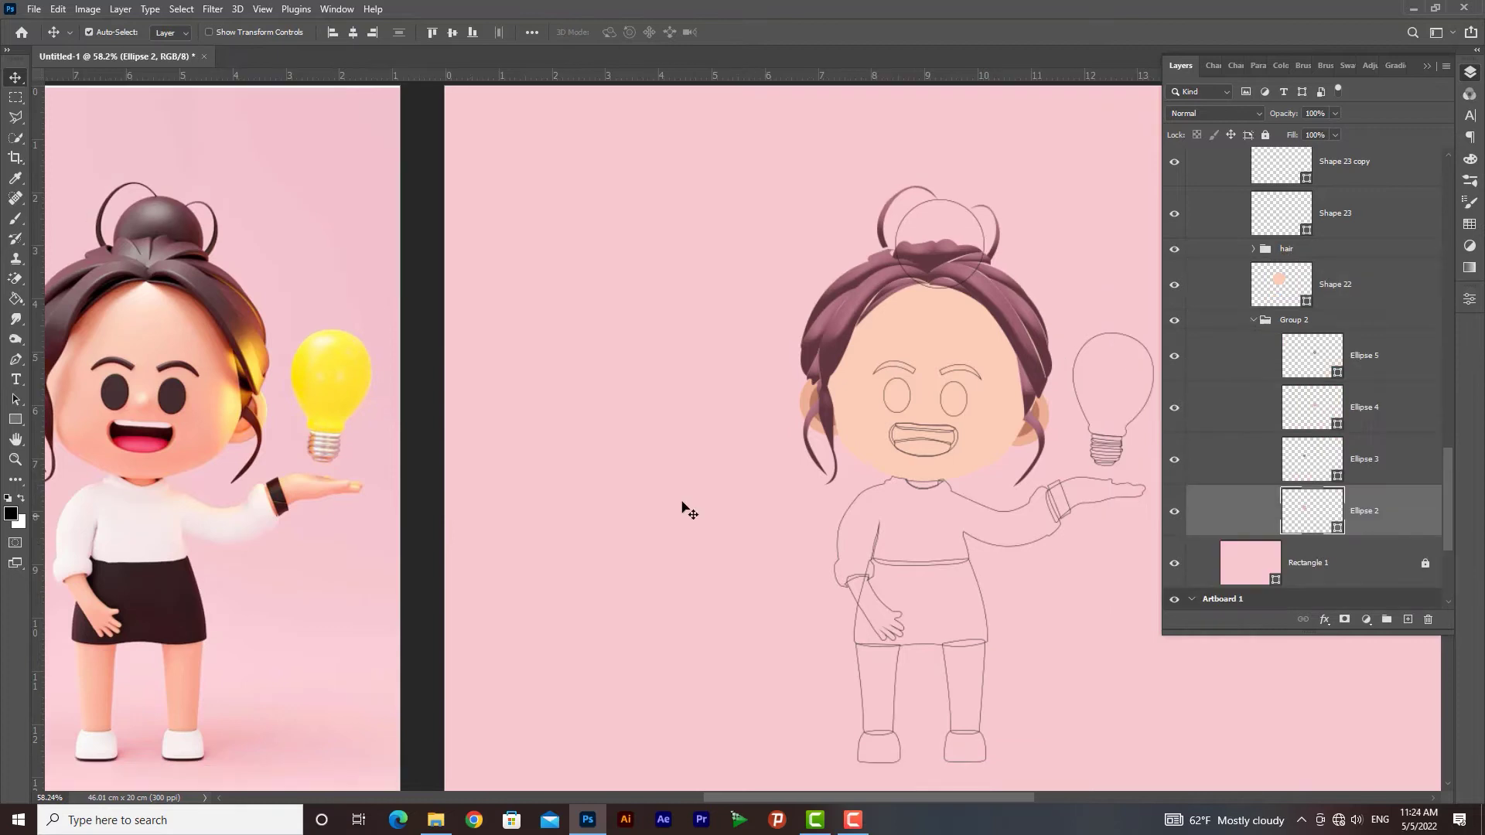
# Step: Add a Bevel & Emboss effect to the left outer ear circle (Ellipse 2) with direction Down, size 114 px and soften 8 px
pyautogui.moveTo(469, 483); pyautogui.dragTo(423, 464)
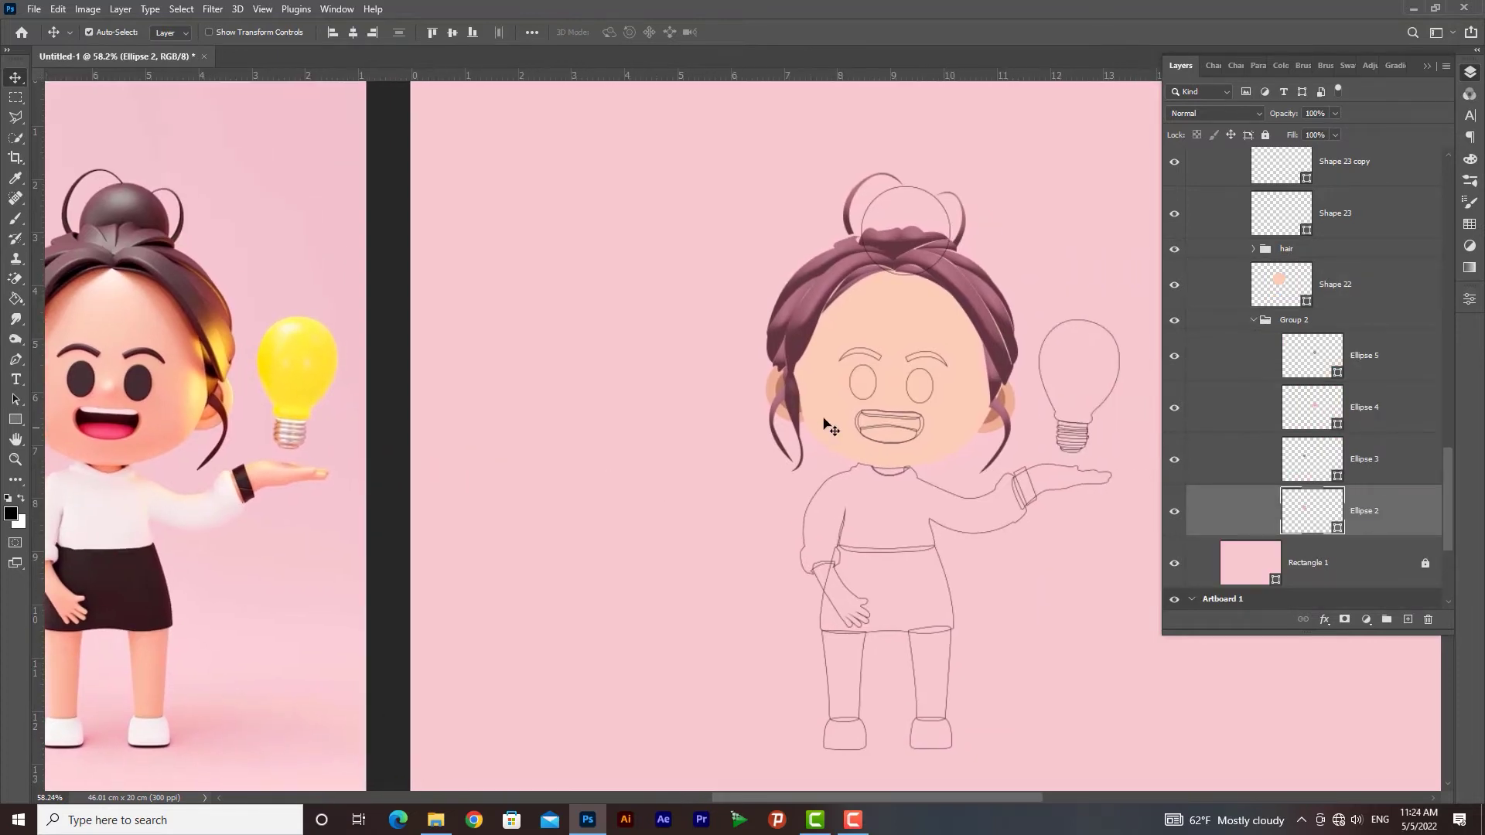
pyautogui.doubleClick(1406, 517)
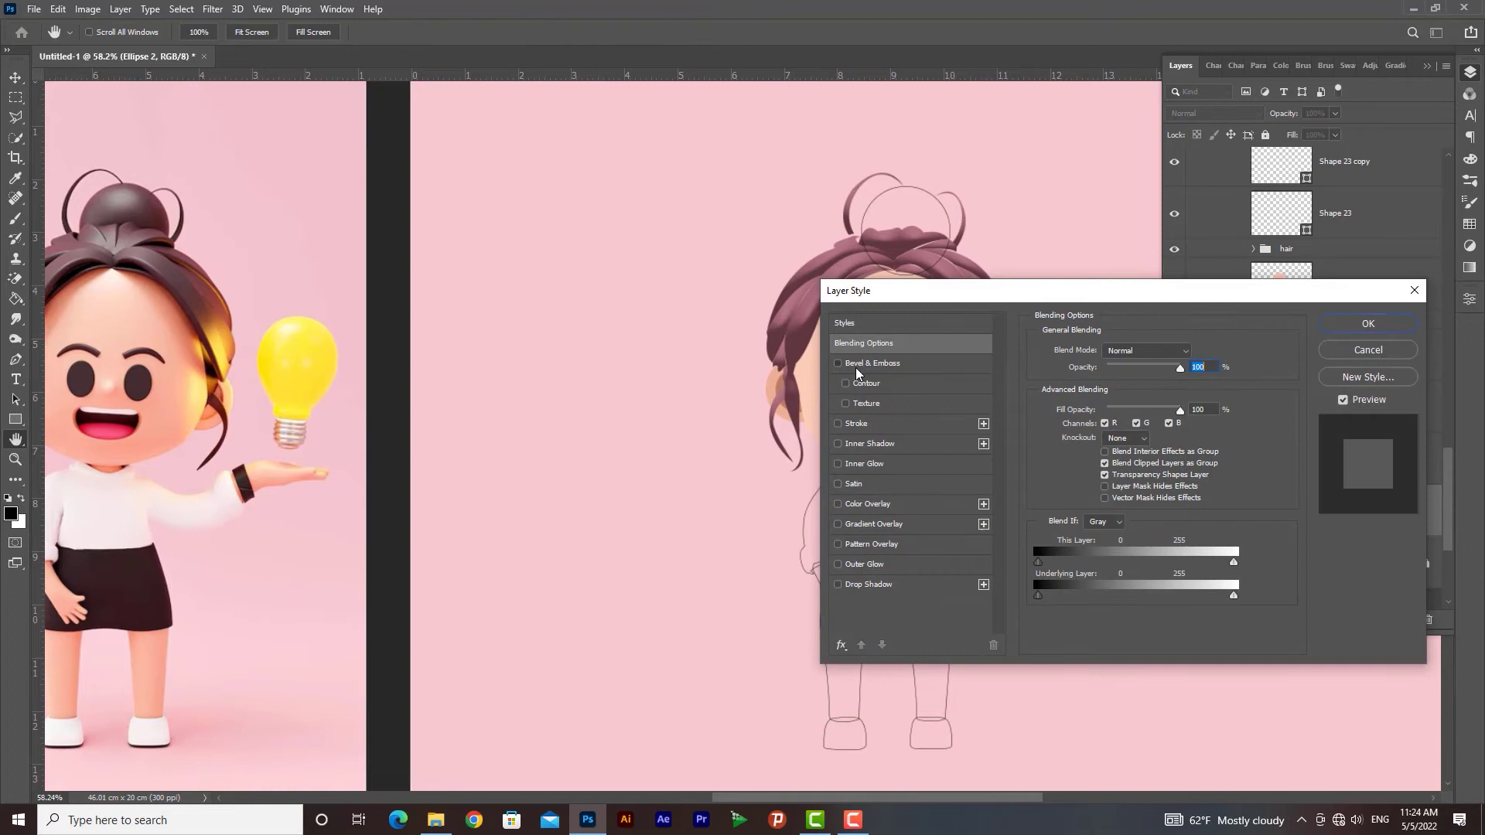
pyautogui.click(859, 363)
pyautogui.moveTo(972, 300); pyautogui.dragTo(1028, 192)
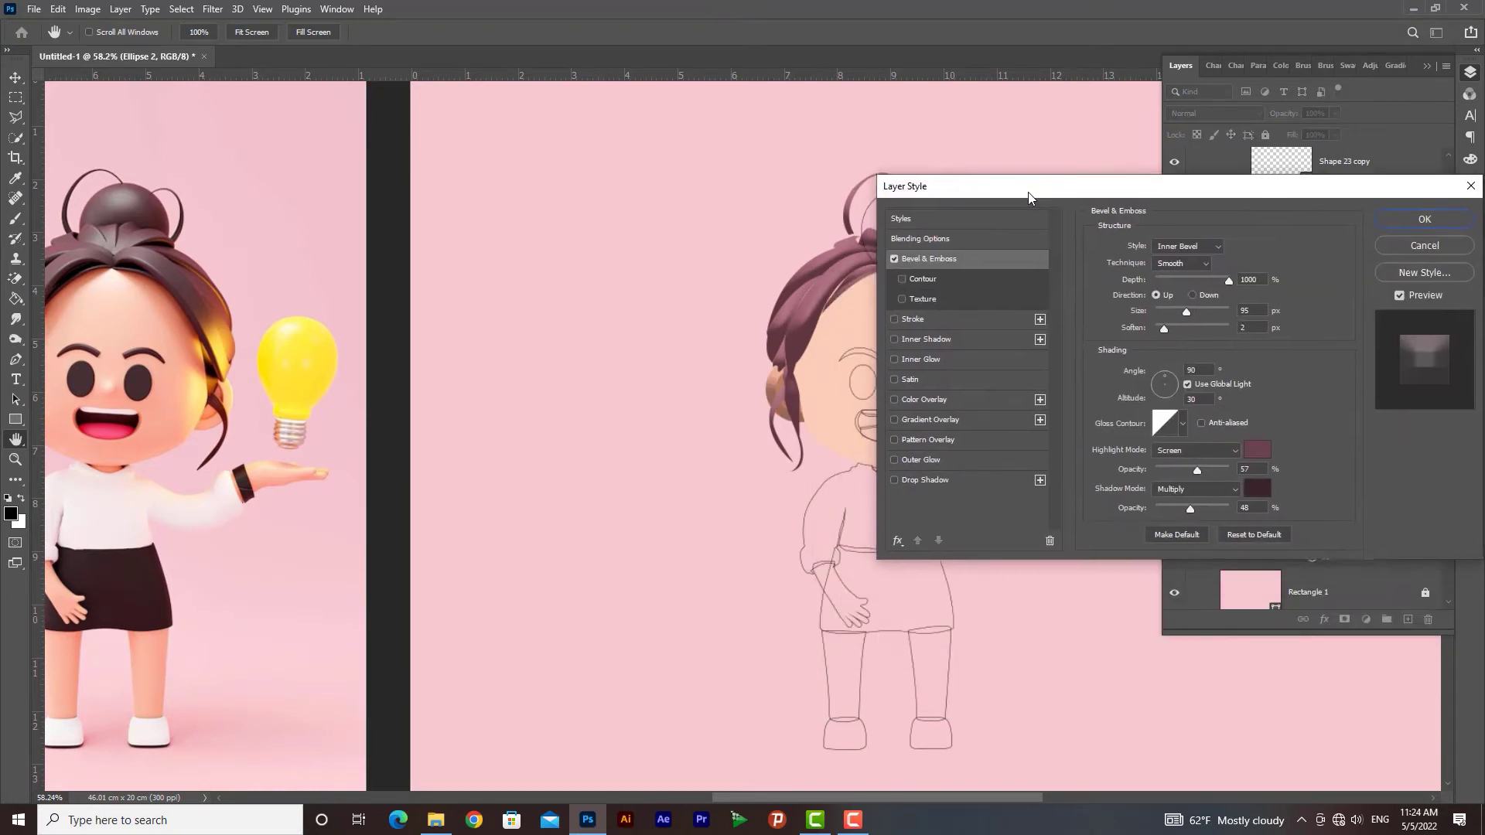
pyautogui.click(1194, 292)
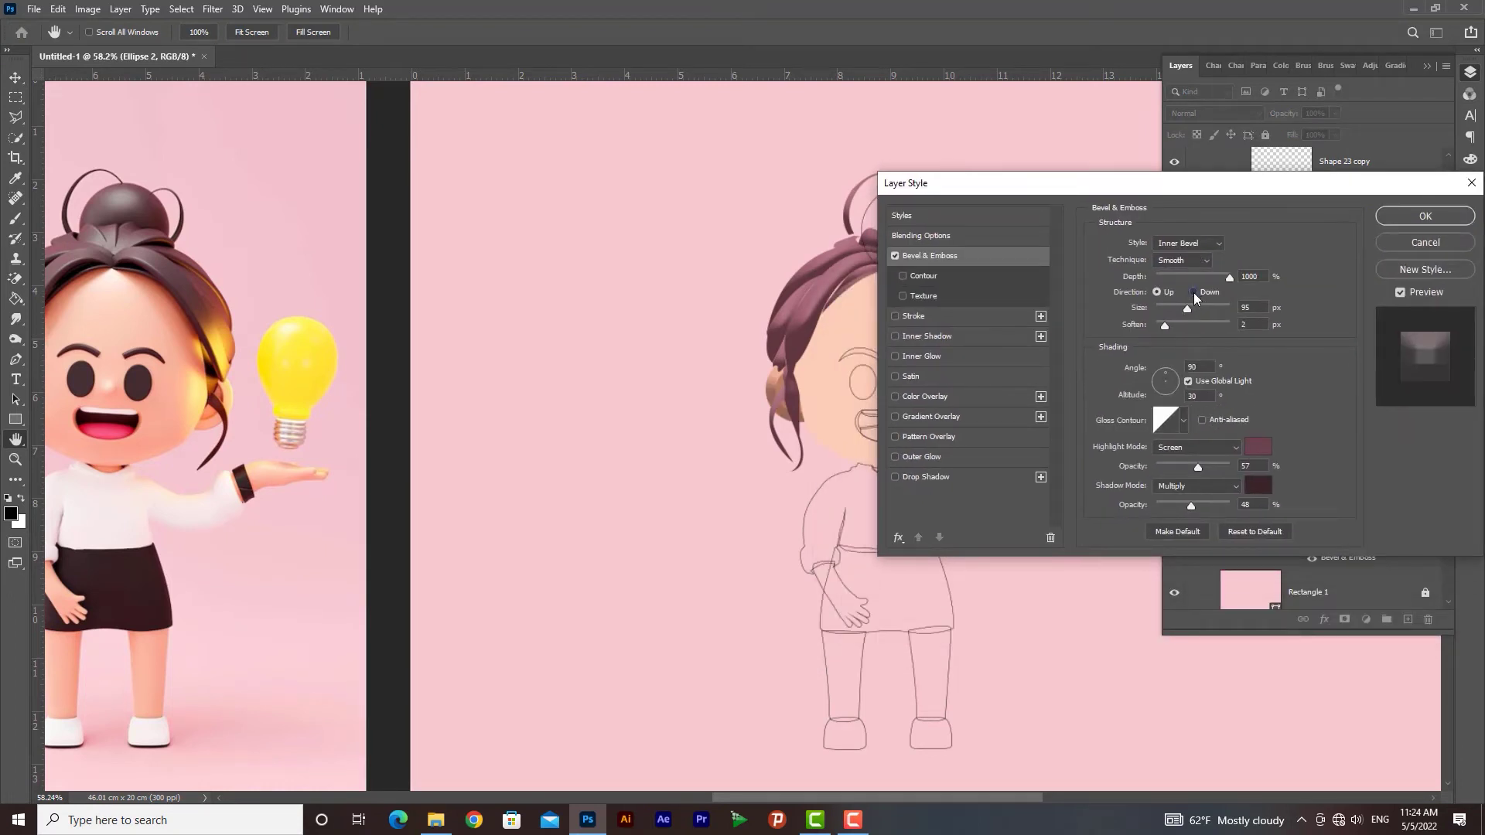
pyautogui.click(1156, 293)
pyautogui.click(1194, 292)
pyautogui.moveTo(1186, 309)
pyautogui.mouseDown()
pyautogui.moveTo(1170, 309)
pyautogui.moveTo(1190, 309)
pyautogui.mouseUp()
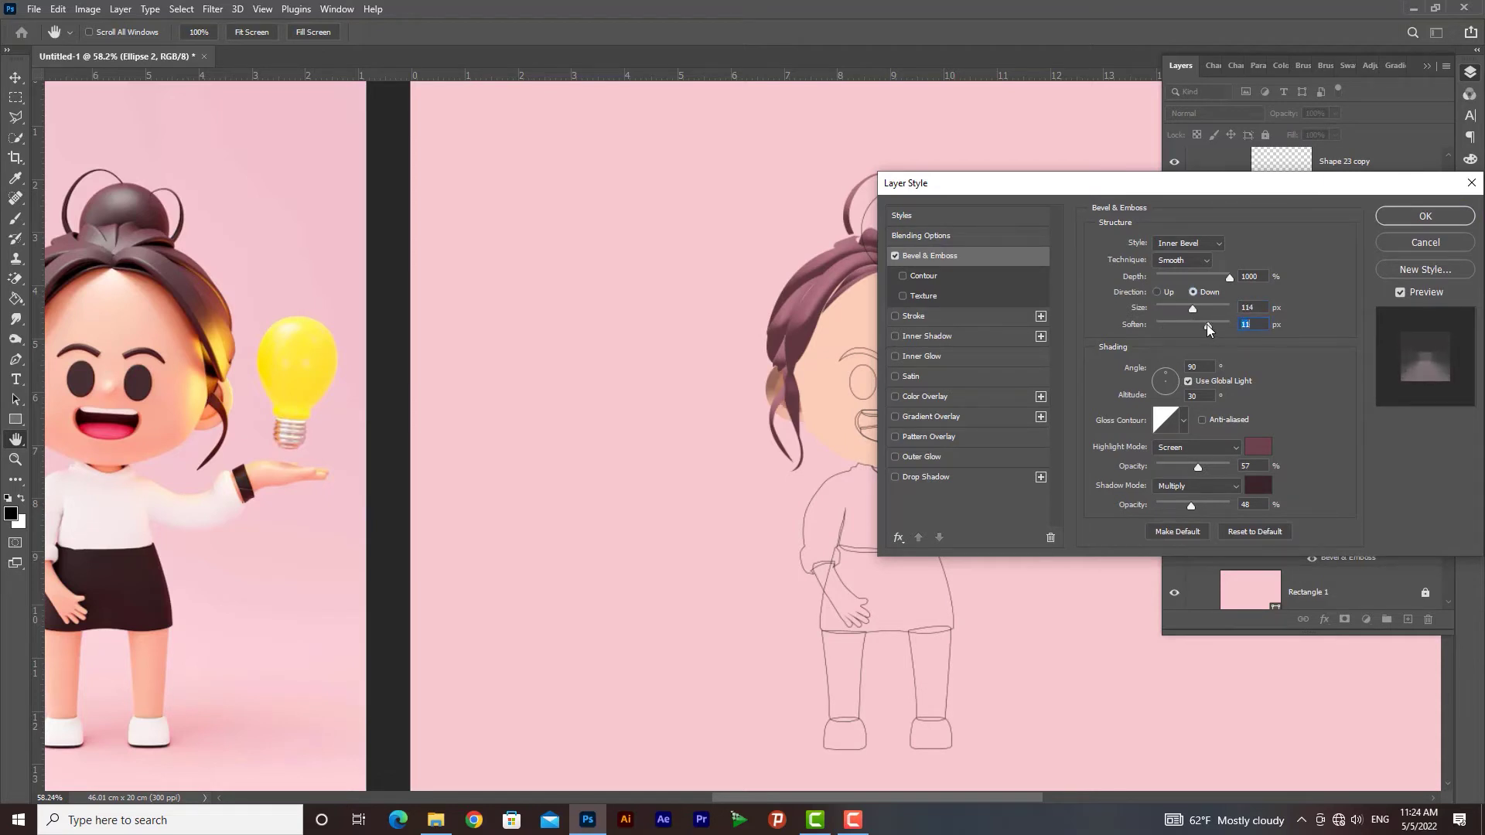
# Step: Set the ear bevel's highlight color to a saturated orange, starting from peach sampled from the drawn face
pyautogui.click(1258, 448)
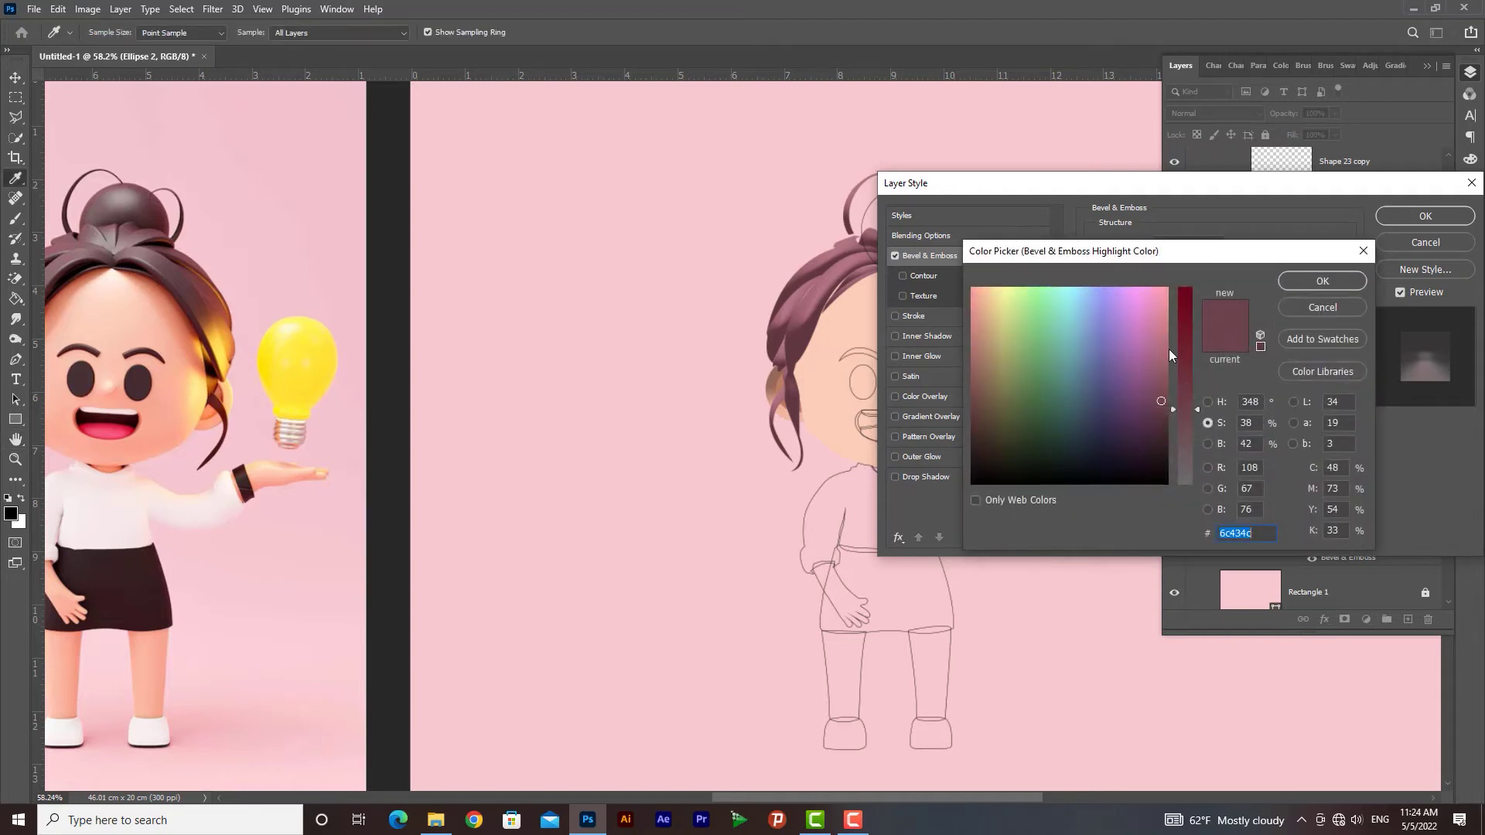
pyautogui.click(822, 393)
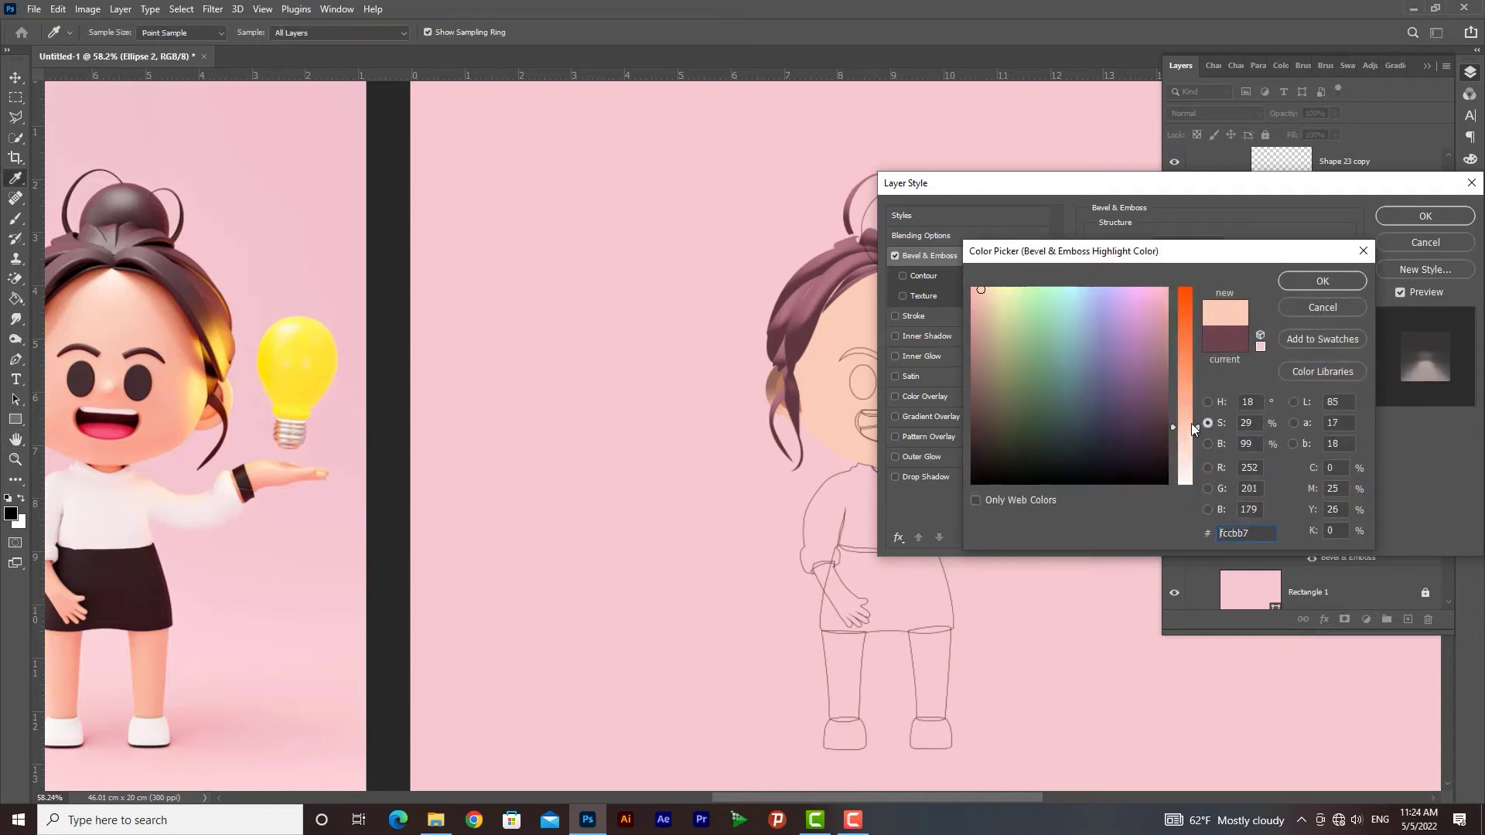
pyautogui.moveTo(1192, 424); pyautogui.dragTo(1192, 362)
pyautogui.click(1315, 280)
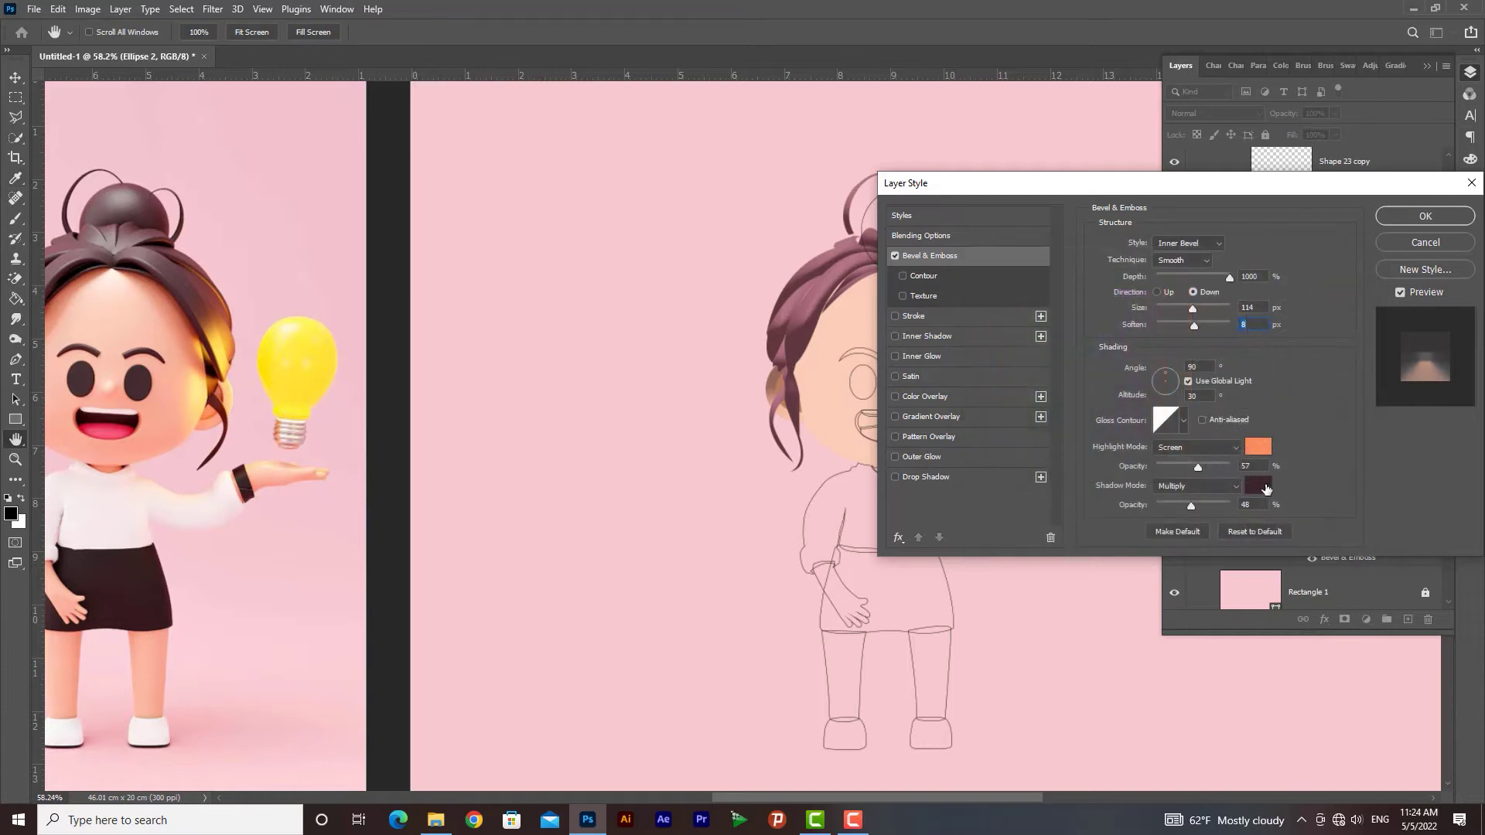
# Step: Set the ear bevel's shadow color to a darkened skin tone, starting from f3b6a4 sampled from the reference's forehead
pyautogui.click(1262, 488)
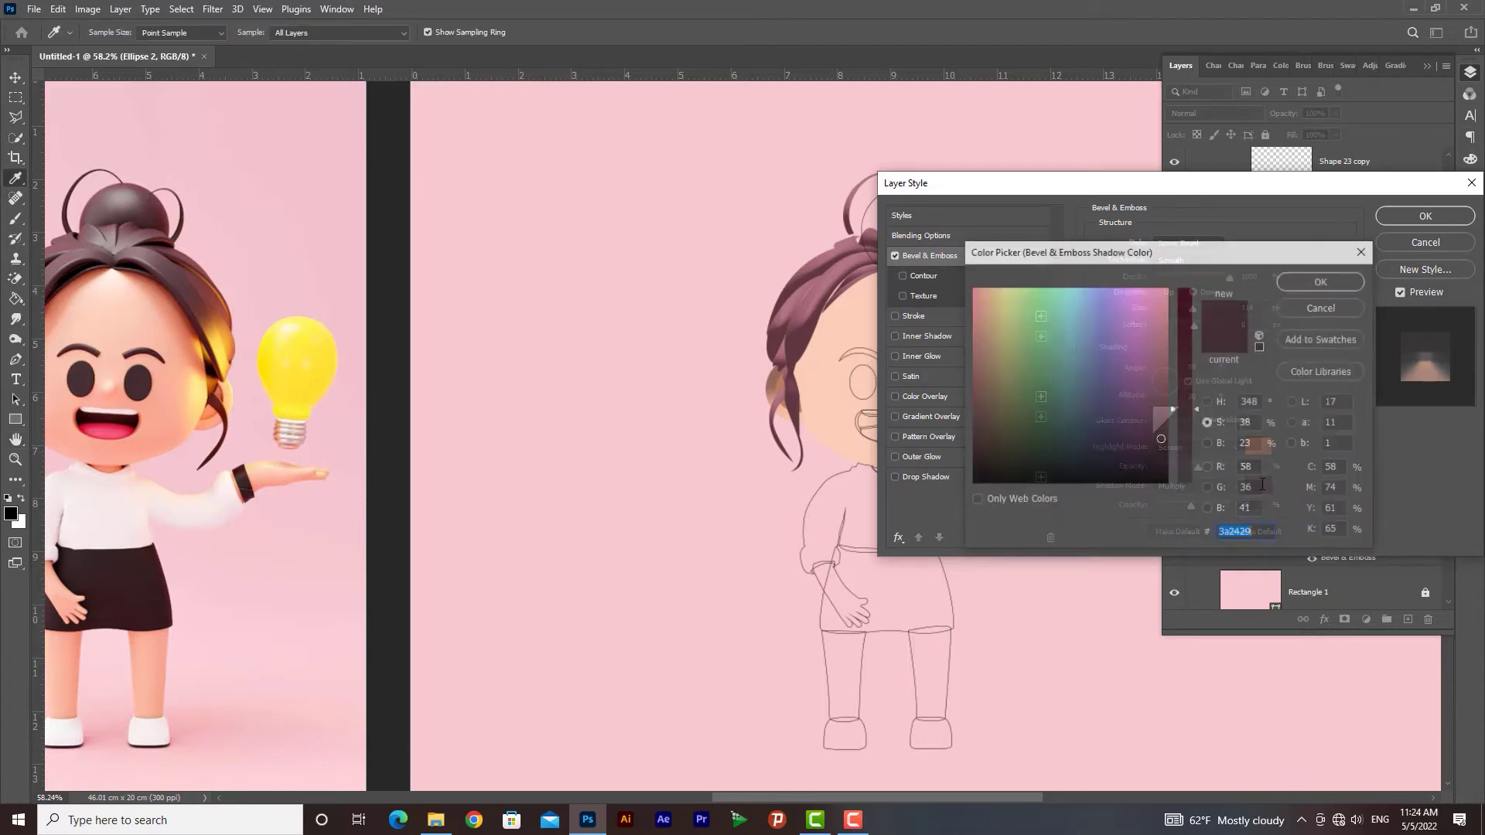
pyautogui.click(214, 403)
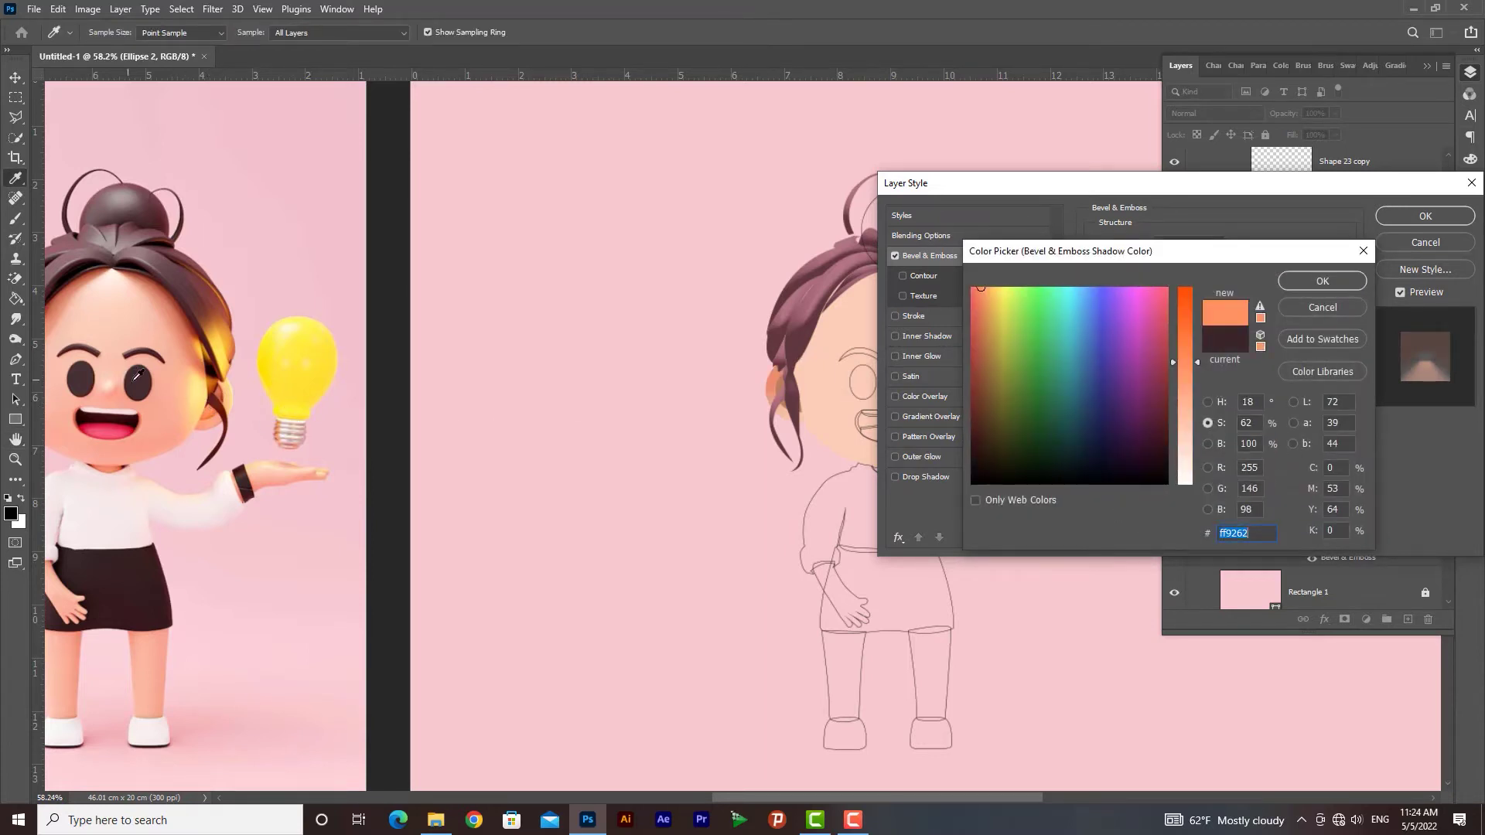
pyautogui.click(158, 318)
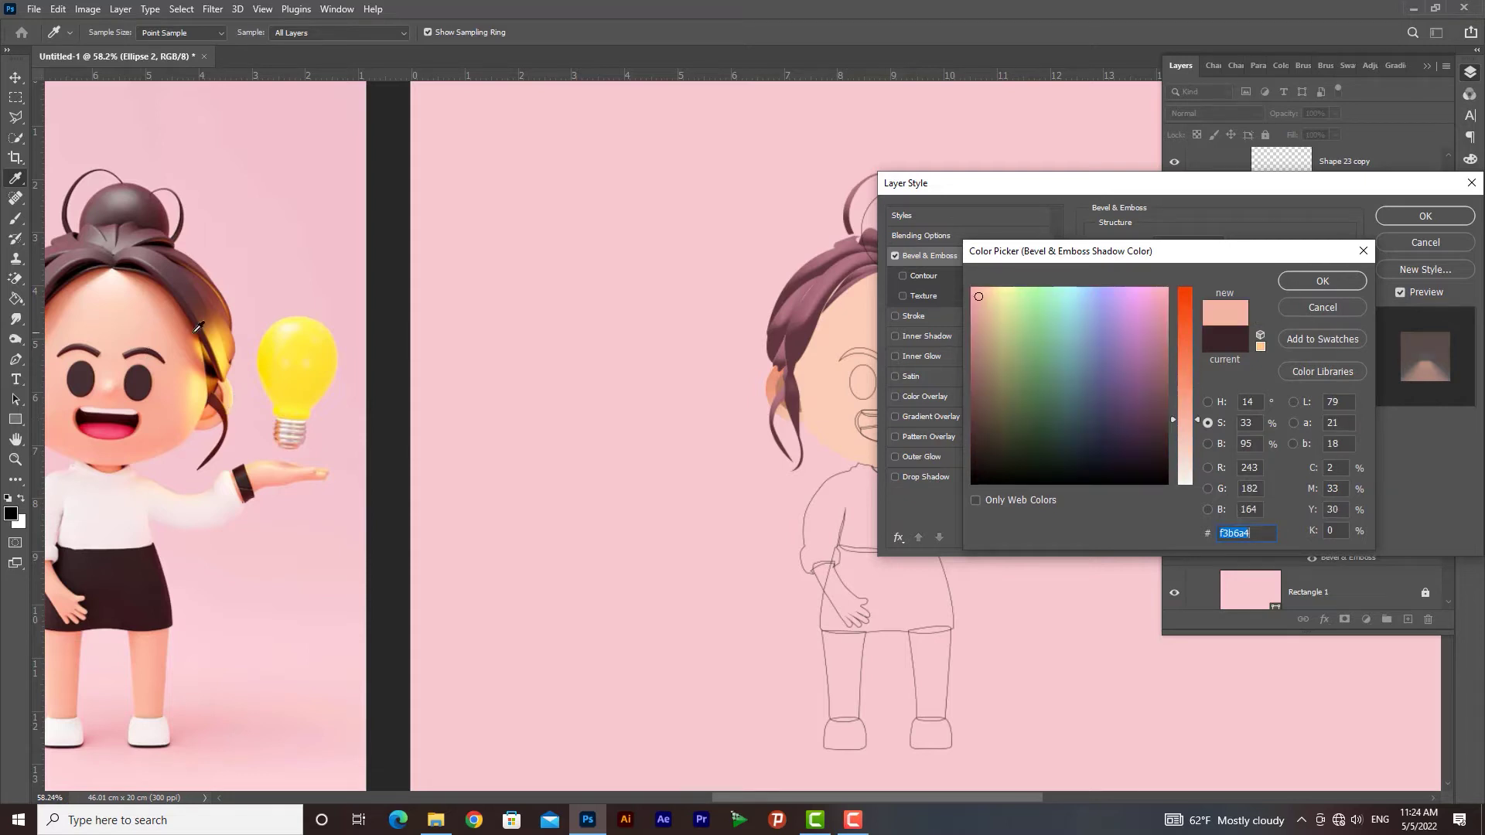
pyautogui.click(1209, 444)
pyautogui.moveTo(1187, 308); pyautogui.dragTo(1189, 329)
pyautogui.click(1297, 281)
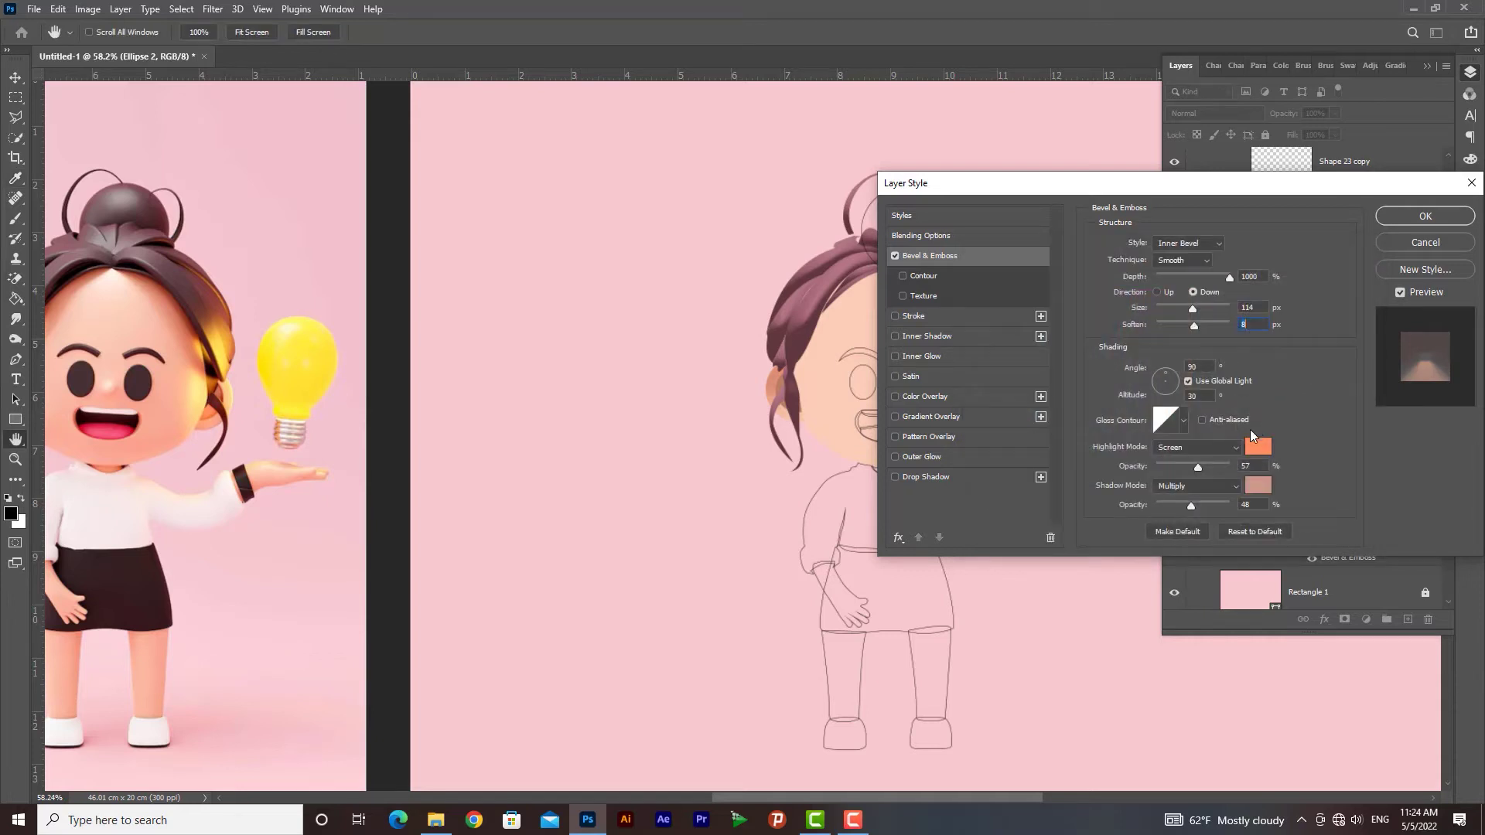
# Step: Switch the ear bevel's direction to Up, with size 131 px and highlight opacity 59%, and apply the layer style
pyautogui.click(1161, 292)
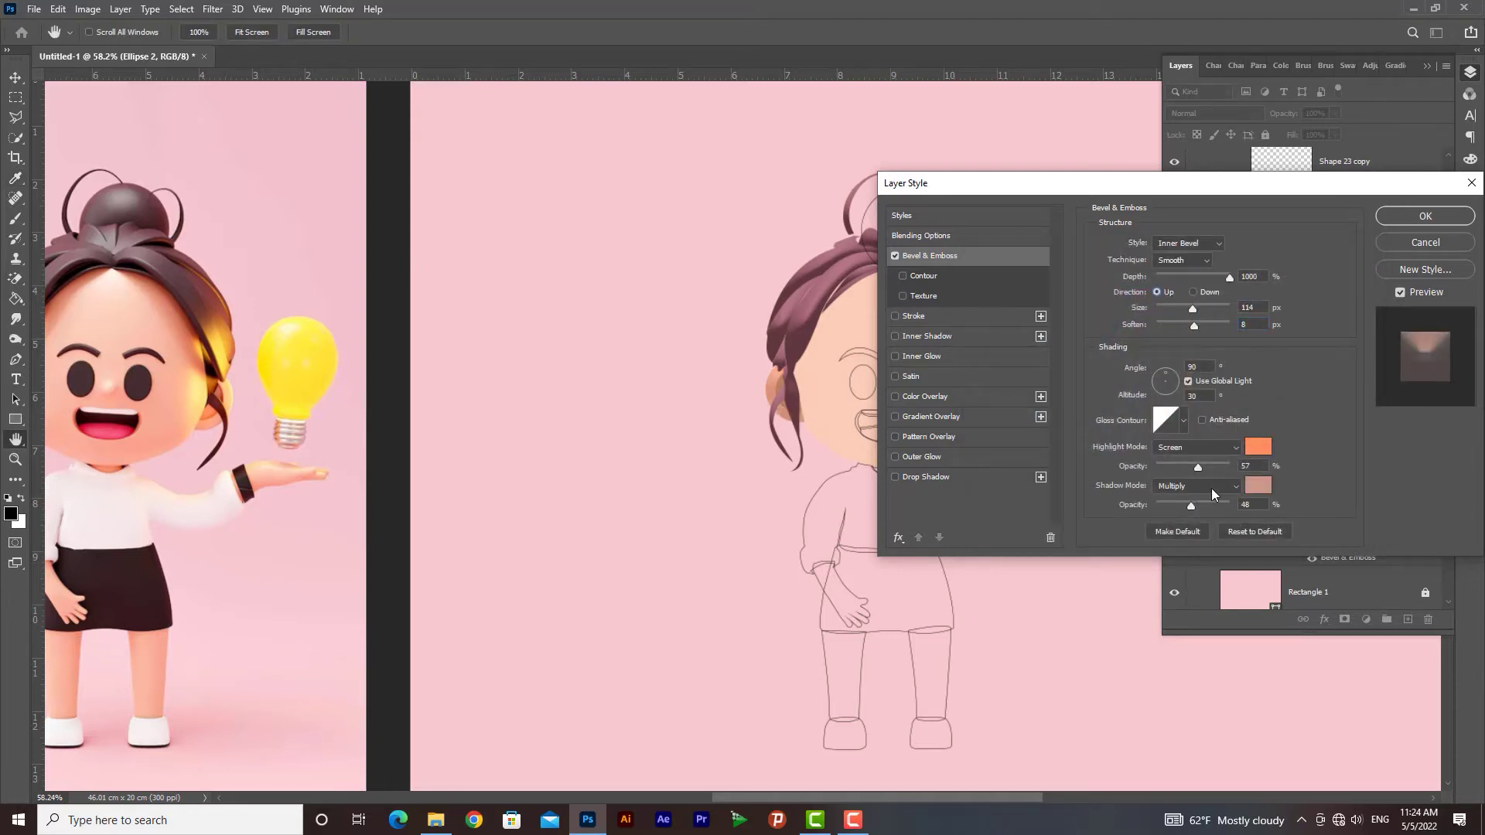
pyautogui.moveTo(1196, 467); pyautogui.dragTo(1200, 466)
pyautogui.moveTo(1189, 313); pyautogui.dragTo(1197, 309)
pyautogui.click(1412, 217)
# Step: Try copying the left outer ear circle's bevel effect onto the inner circle (Ellipse 3), and undo it
pyautogui.press('z')
pyautogui.moveTo(798, 398); pyautogui.dragTo(863, 422)
pyautogui.moveTo(1360, 561); pyautogui.dragTo(1364, 475)
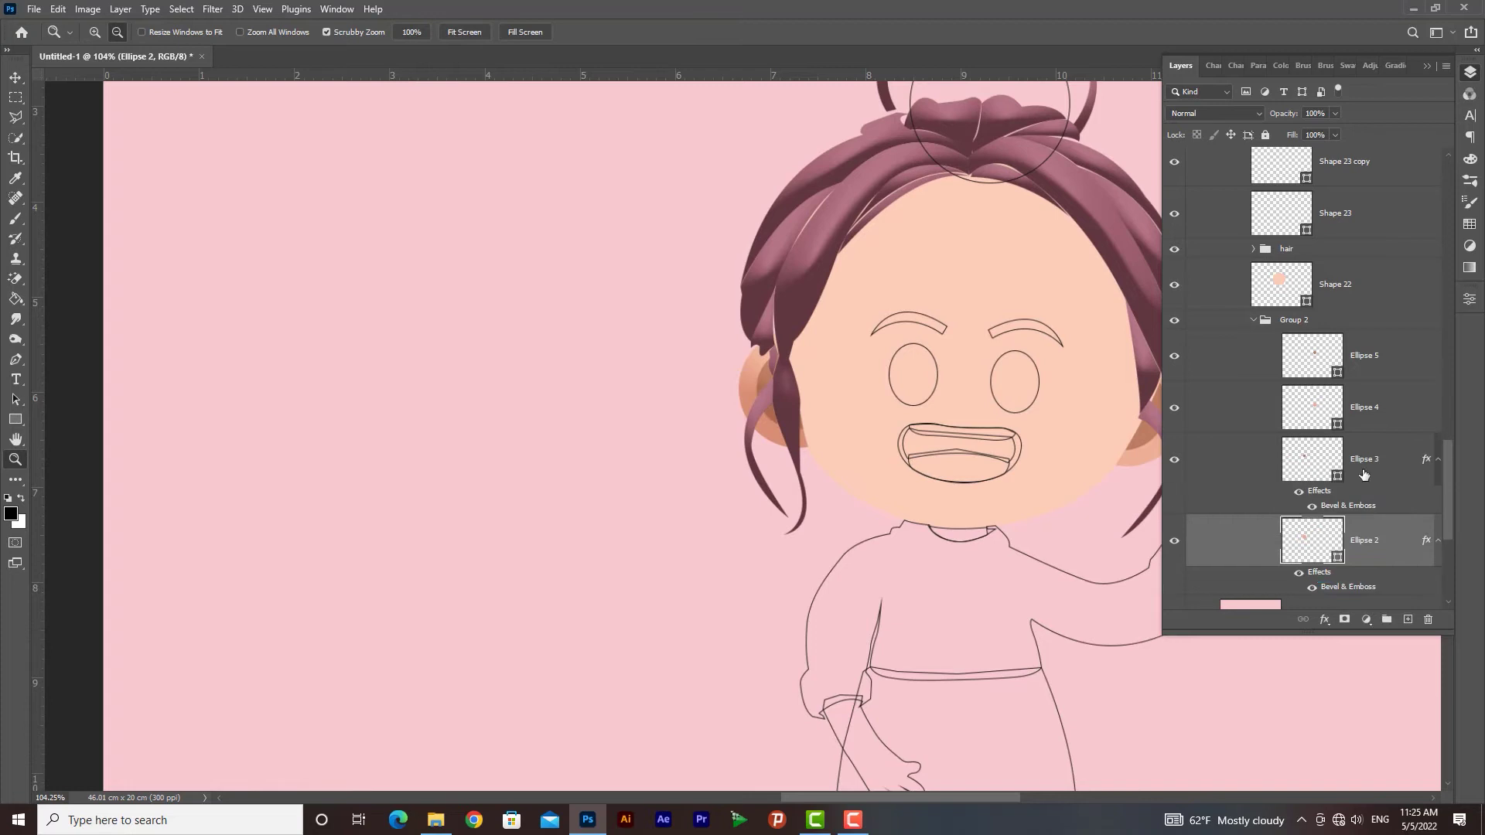
pyautogui.hotkey('ctrl', 'z')
# Step: Copy Ellipse 2's bevel effect onto the right outer ear circle (Ellipse 4), then collapse the group and rename it eare
pyautogui.moveTo(933, 571); pyautogui.dragTo(899, 515)
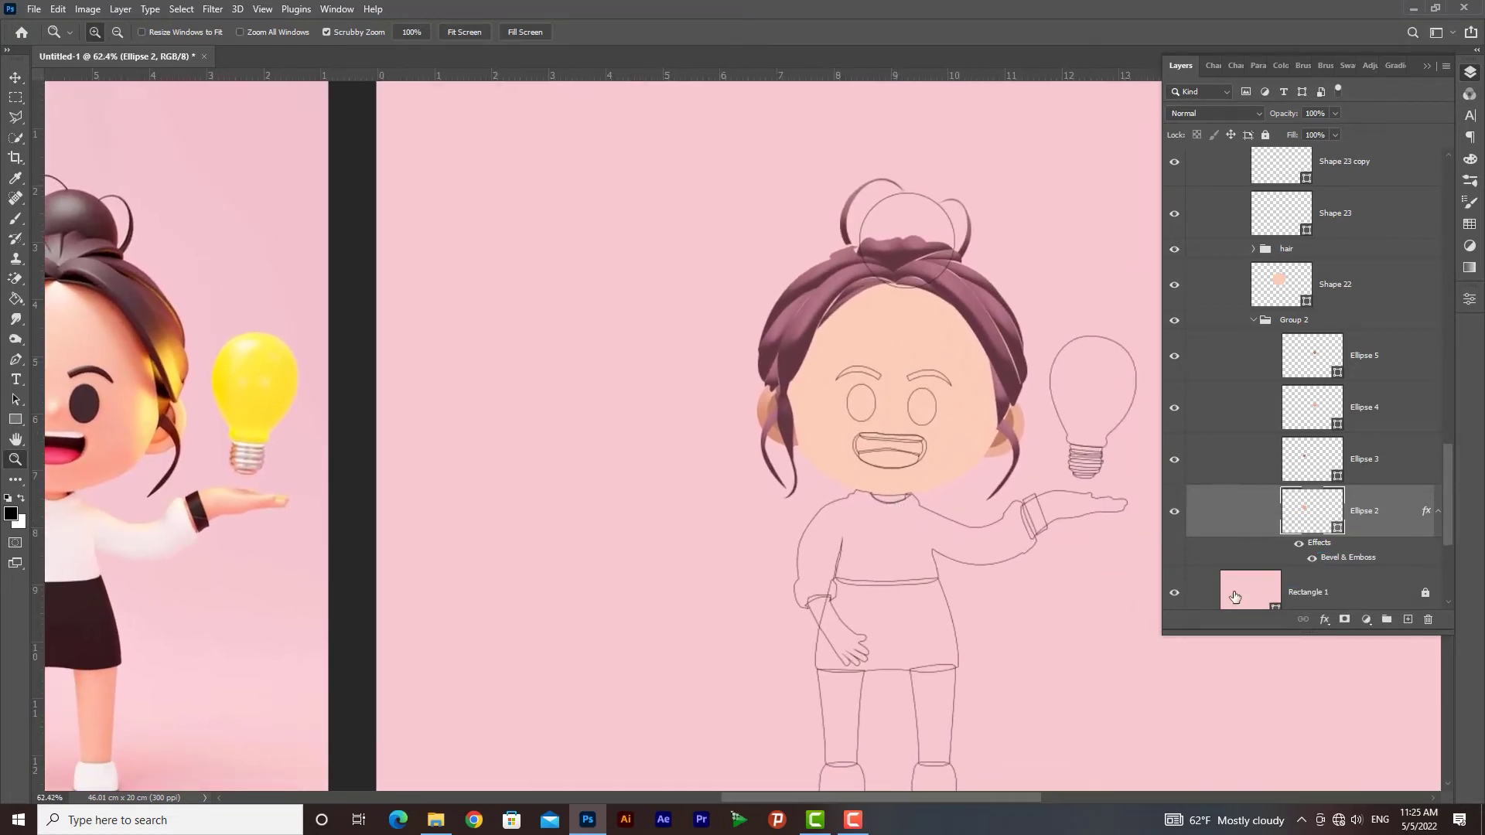
pyautogui.press('v')
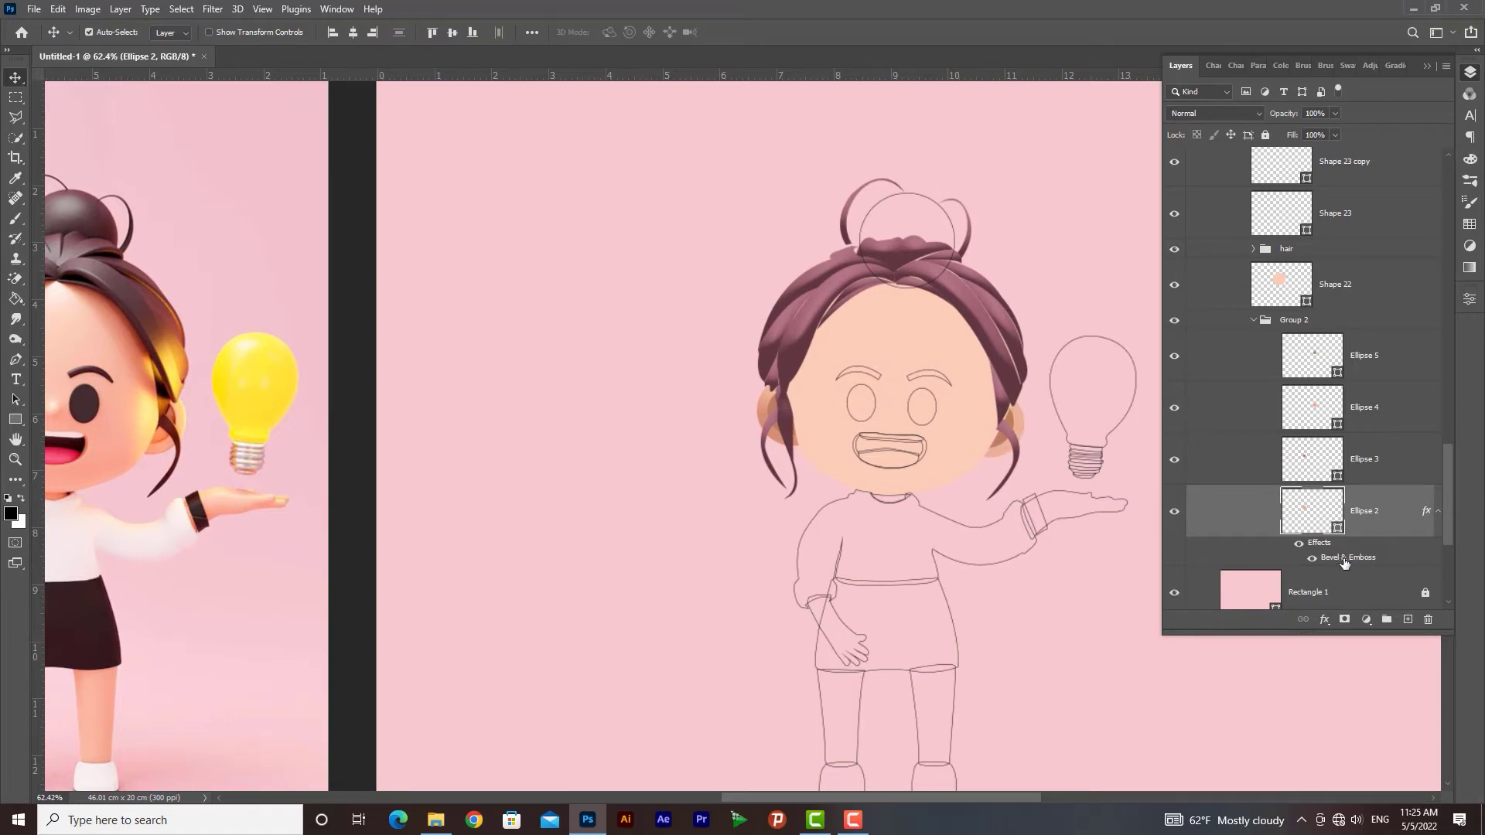
pyautogui.moveTo(1365, 562); pyautogui.dragTo(1369, 410)
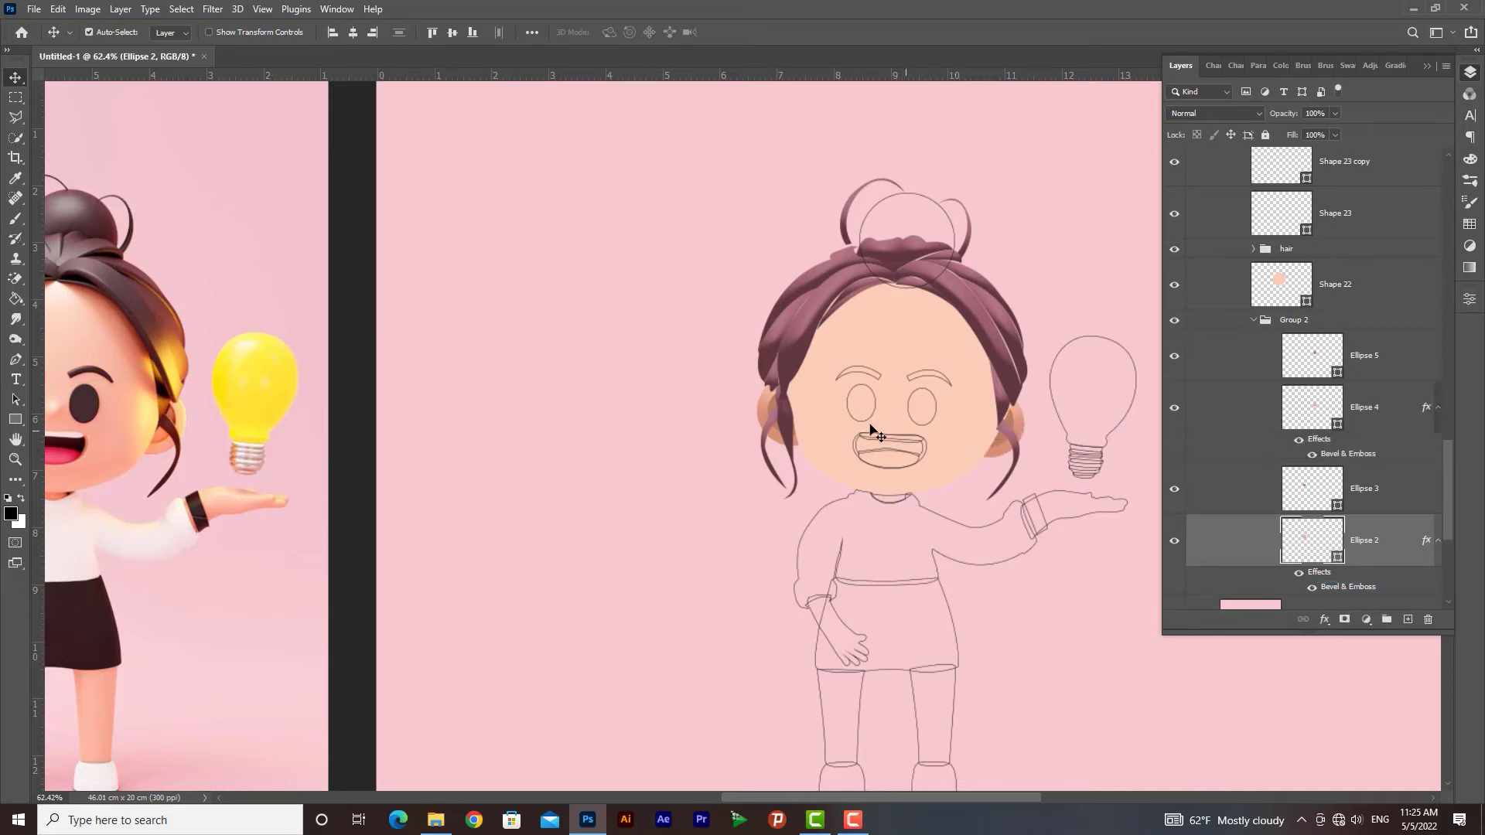
pyautogui.click(1249, 325)
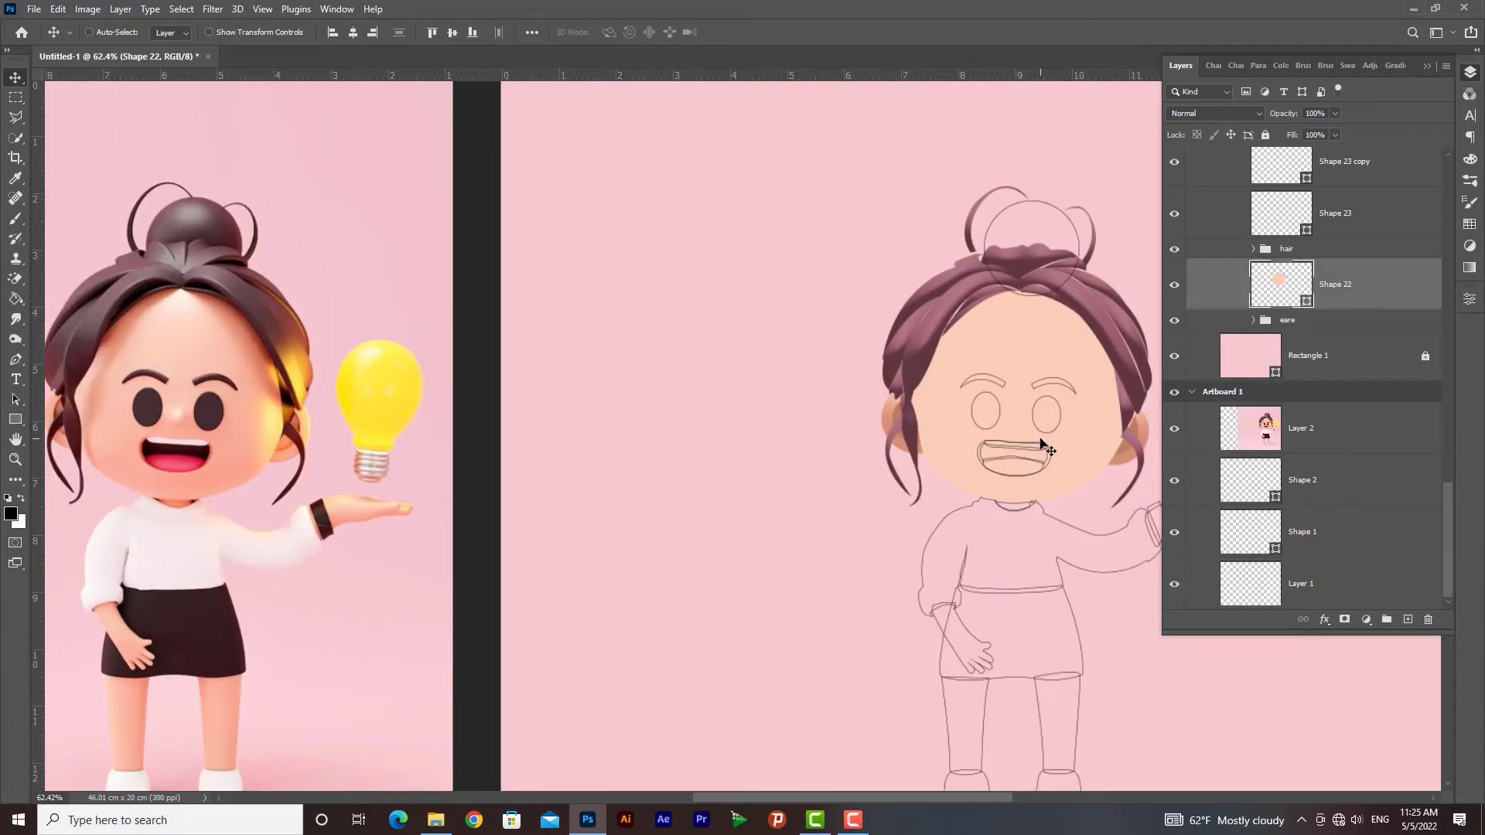
# Step: Add a Bevel & Emboss effect to the face (Shape 22) with direction Up, size 172 px and soften 6 px
pyautogui.hotkey('ctrl', '-')
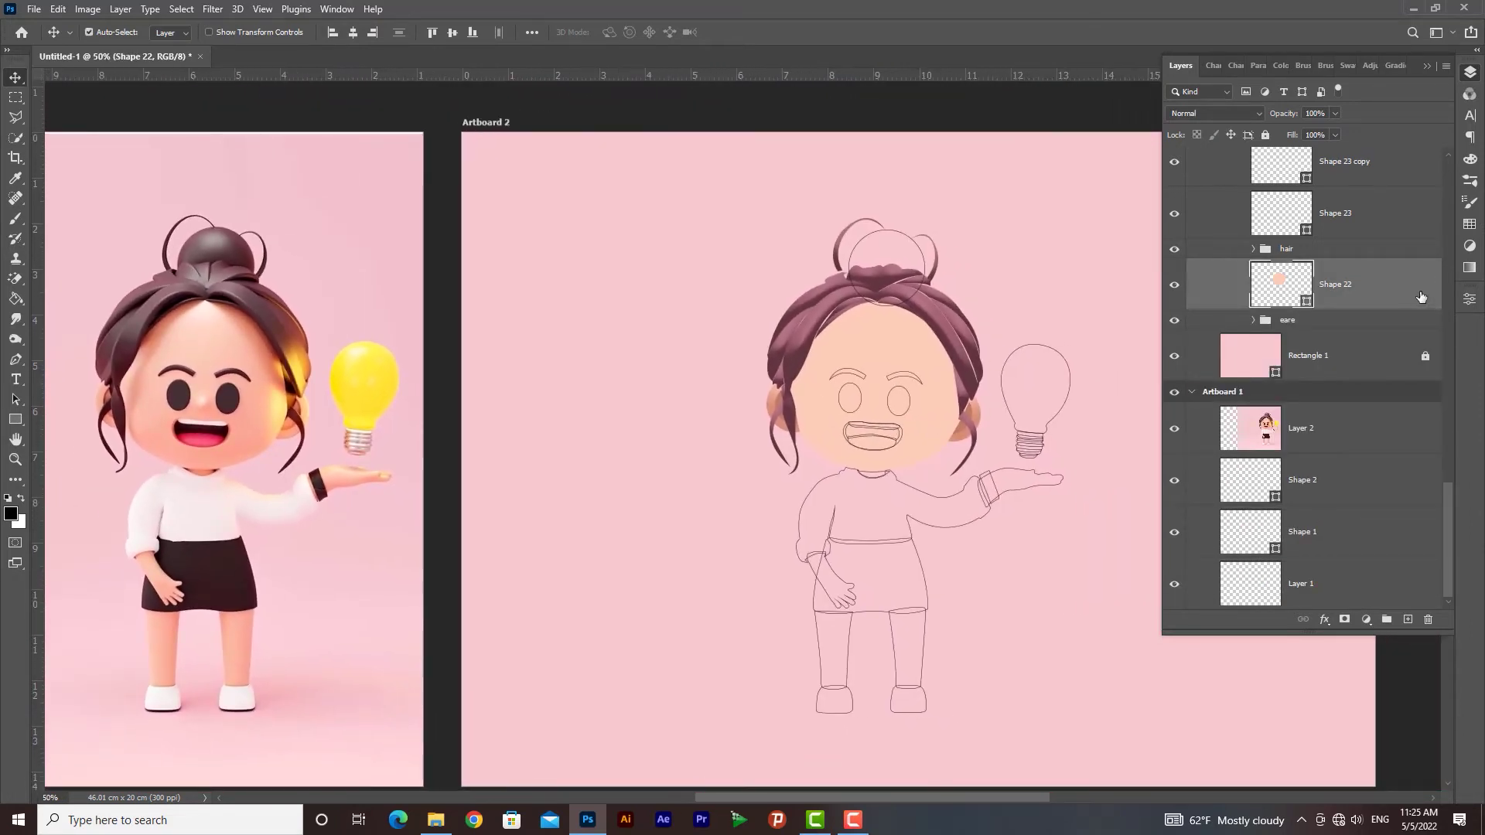
pyautogui.doubleClick(1236, 308)
pyautogui.moveTo(1034, 418)
pyautogui.mouseDown()
pyautogui.moveTo(1313, 184)
pyautogui.moveTo(1338, 125)
pyautogui.mouseUp()
pyautogui.click(1118, 205)
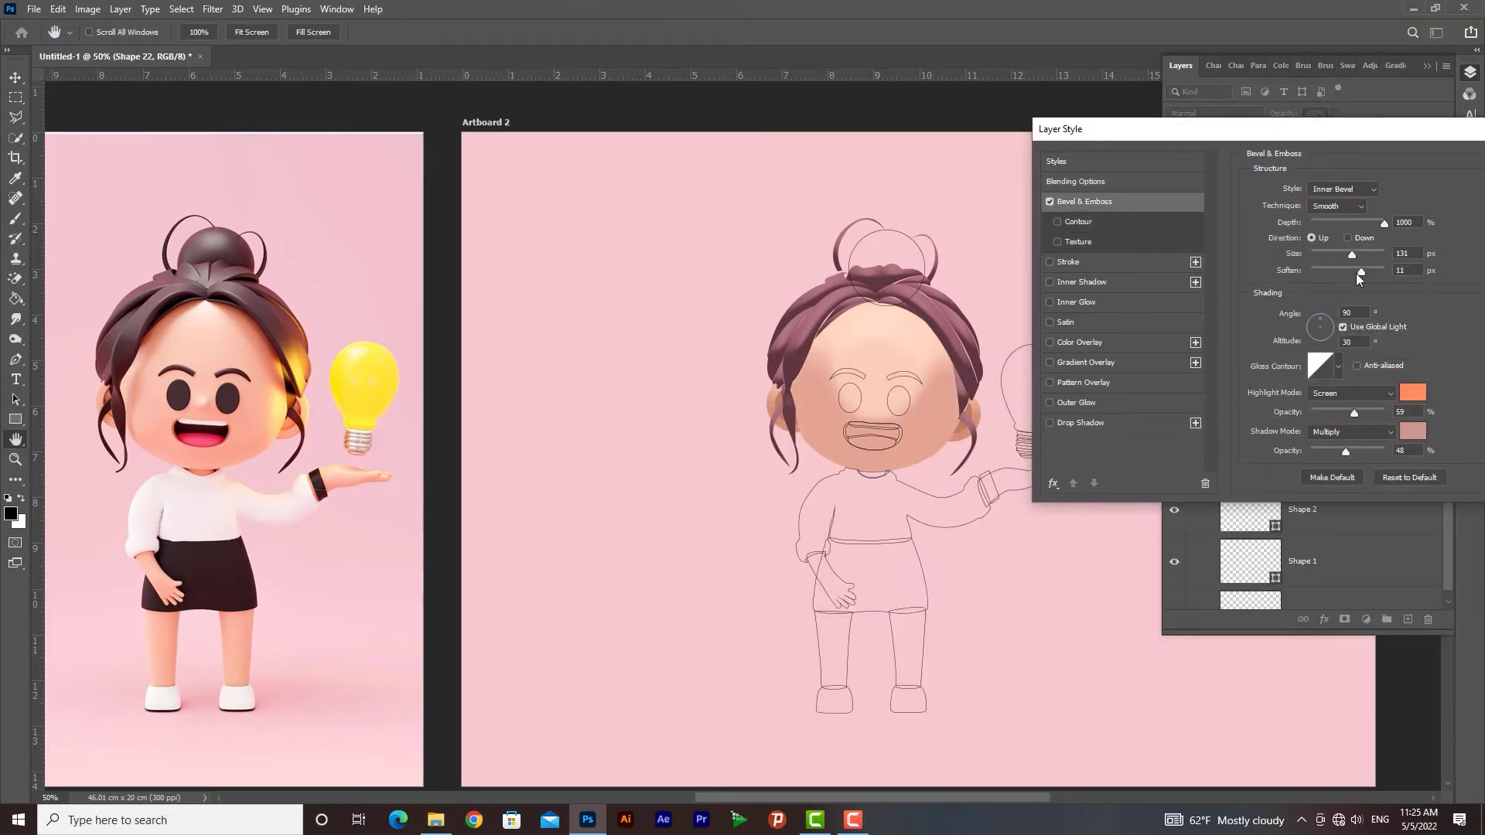
pyautogui.moveTo(1355, 273)
pyautogui.mouseDown()
pyautogui.moveTo(1334, 254)
pyautogui.moveTo(1365, 255)
pyautogui.mouseUp()
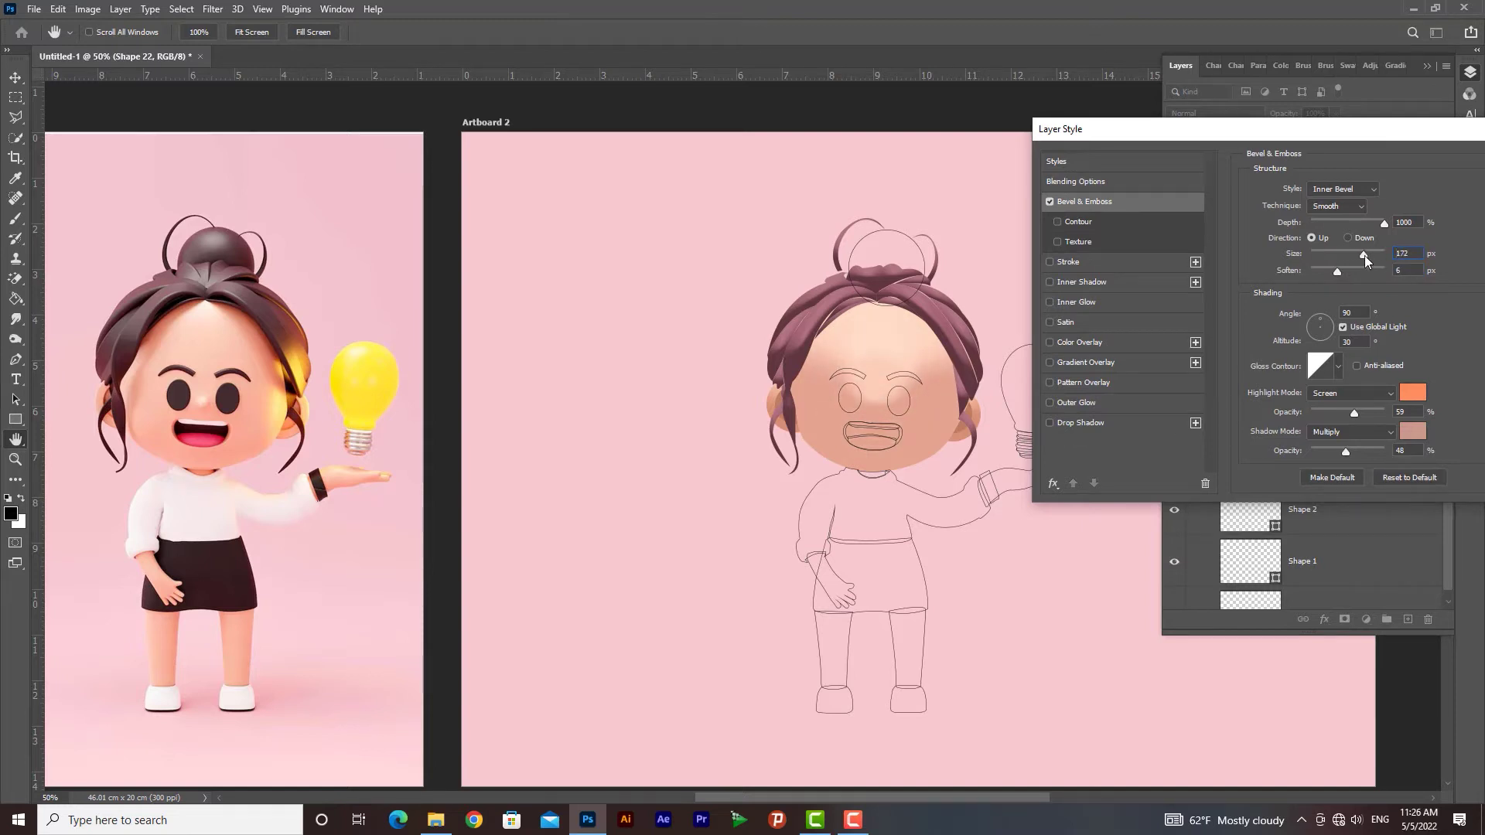
pyautogui.click(1348, 238)
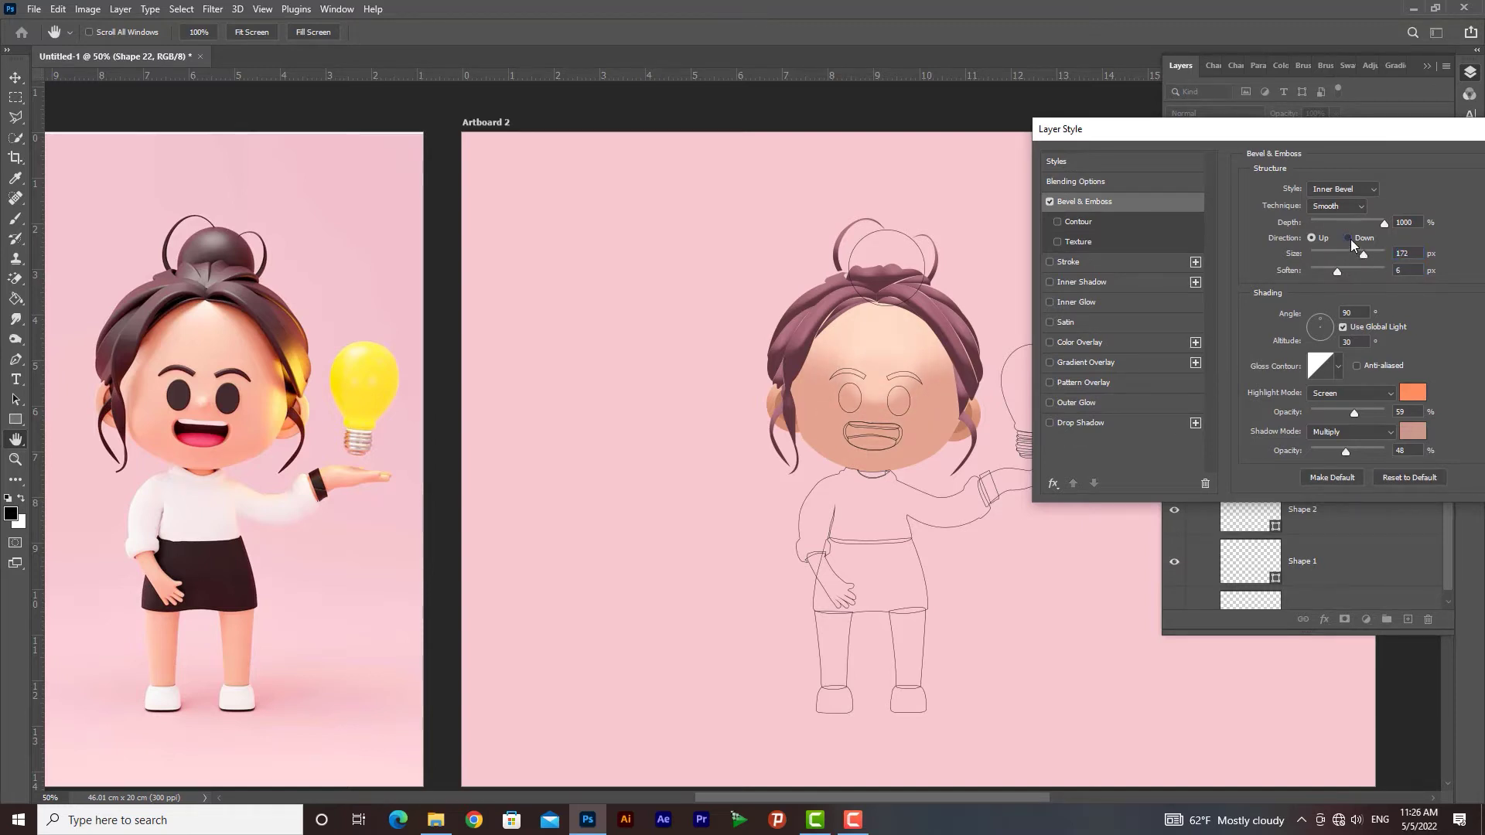
pyautogui.click(1312, 238)
# Step: Sample the reference face for Shape 22's bevel colours, using fdd4c0 for the highlight and f9a18d for the shadow
pyautogui.click(1413, 393)
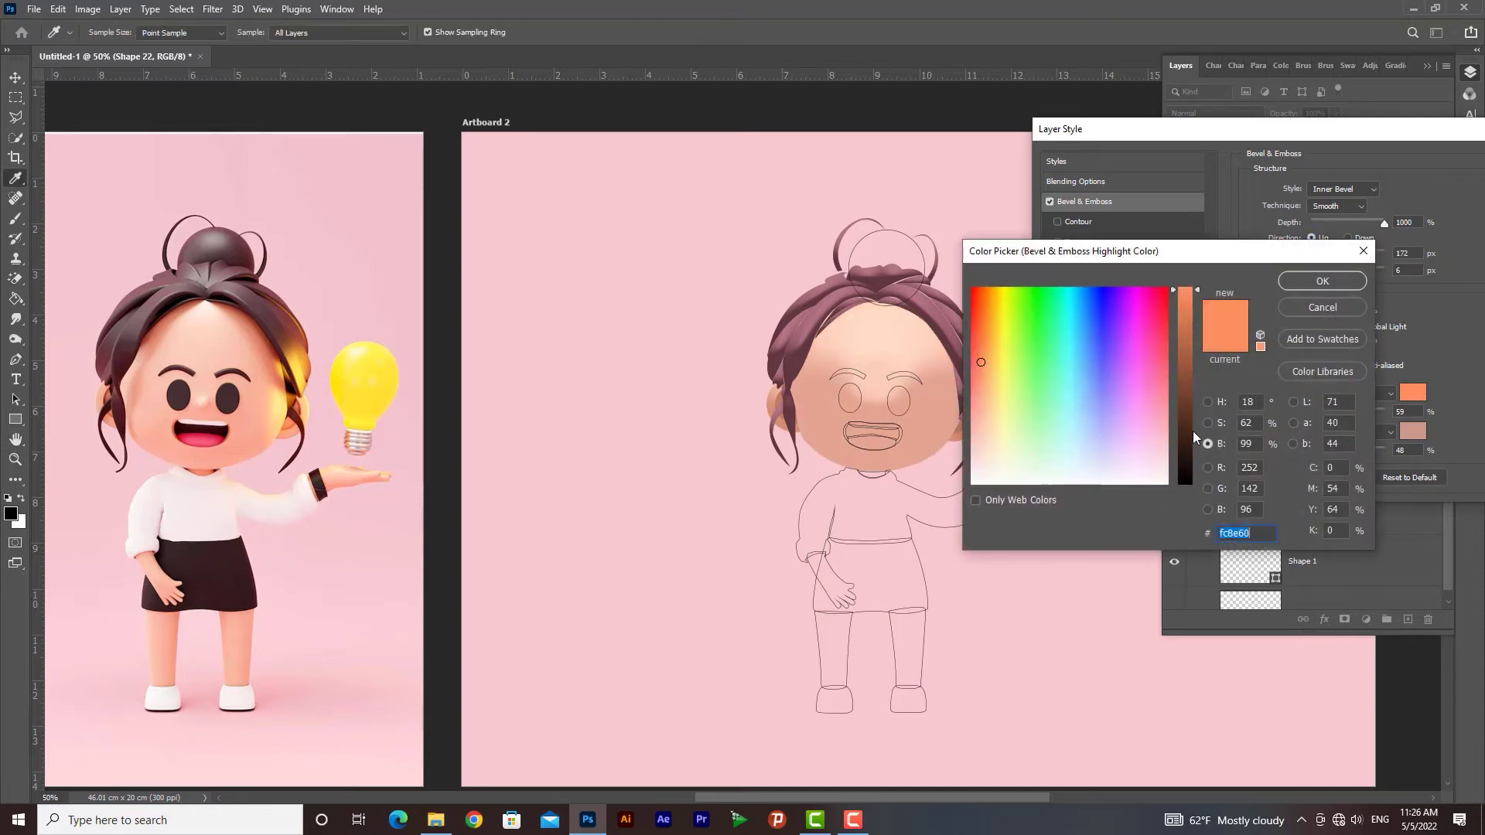
pyautogui.click(193, 349)
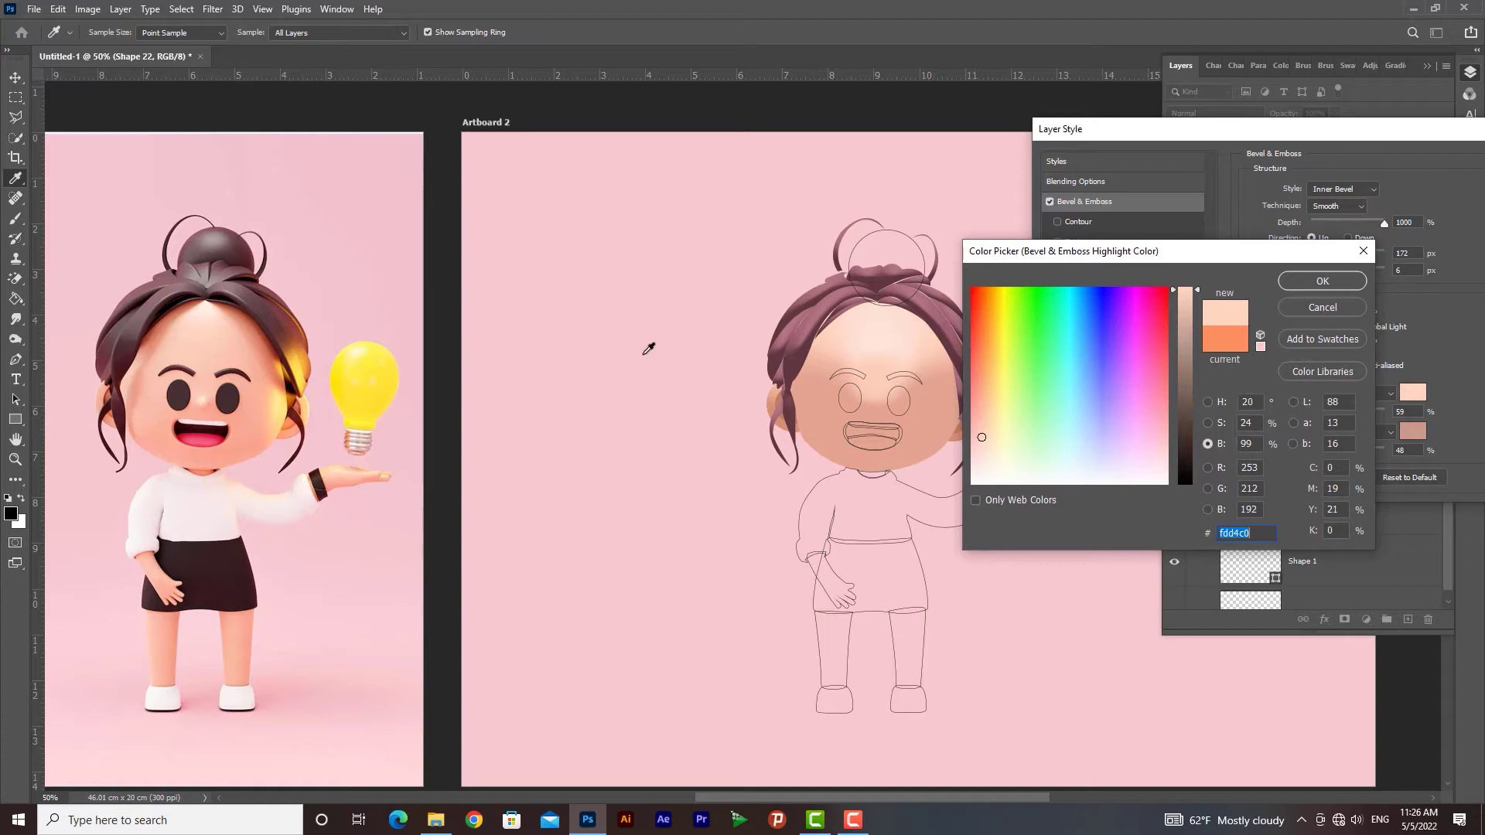
pyautogui.click(1323, 281)
pyautogui.click(1413, 431)
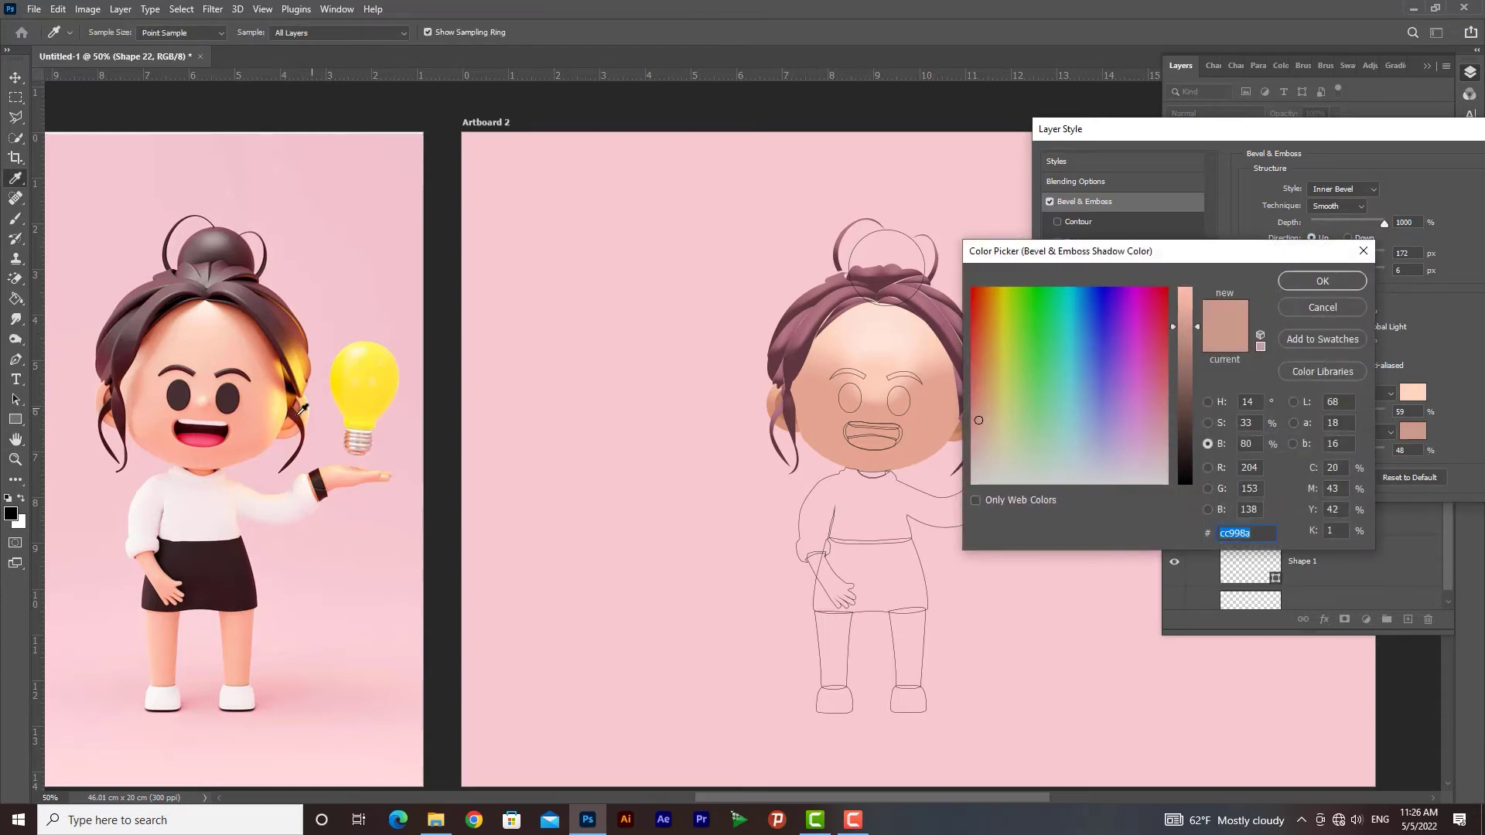
pyautogui.click(158, 446)
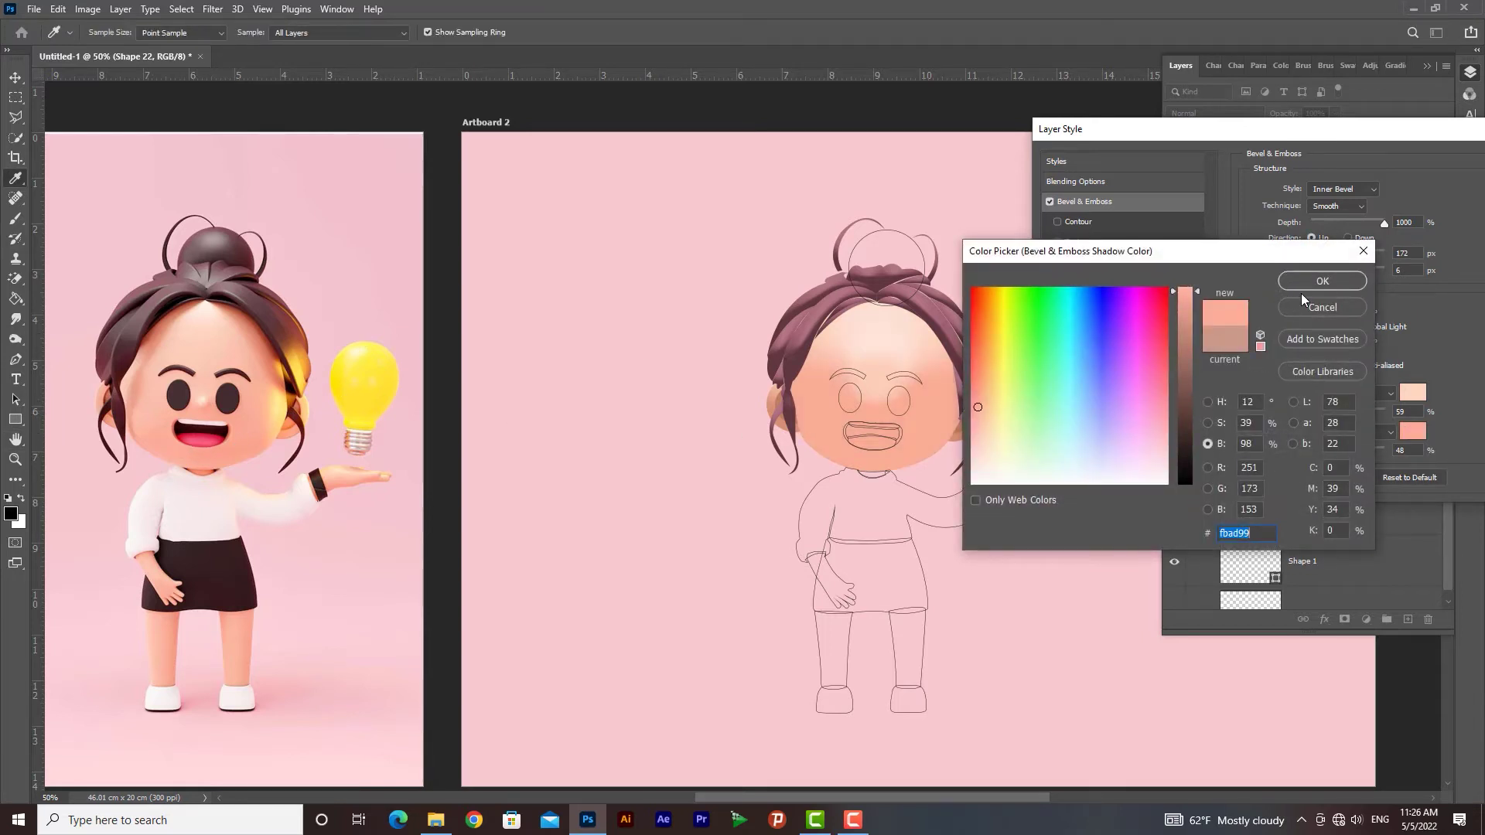
pyautogui.click(259, 439)
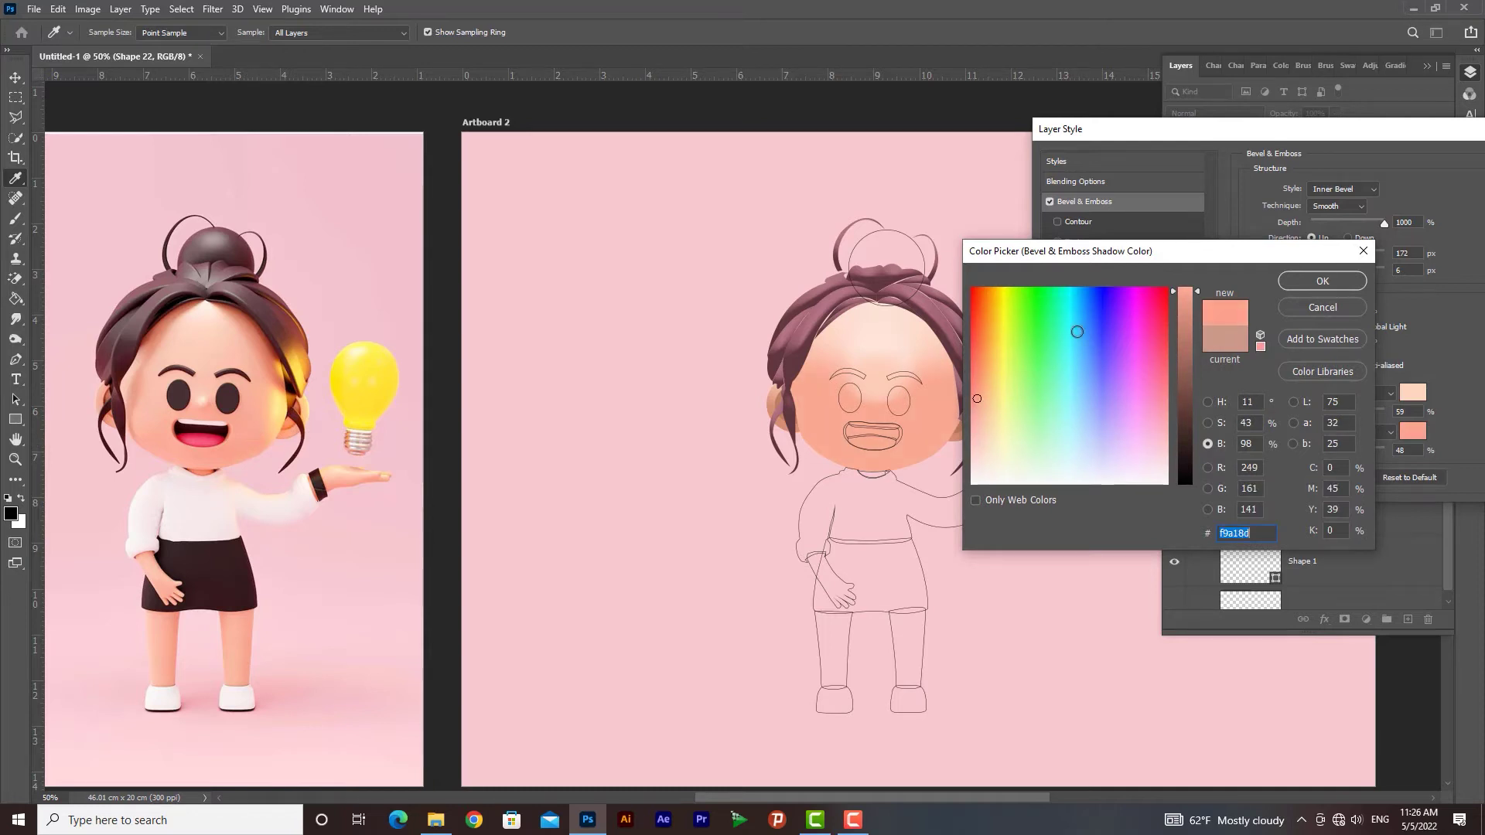
pyautogui.click(1308, 285)
# Step: Set the face bevel to depth 355%, size 169 px, soften 8 px and highlight opacity 71%, and apply the layer style
pyautogui.moveTo(1347, 451)
pyautogui.mouseDown()
pyautogui.moveTo(1363, 450)
pyautogui.moveTo(1335, 452)
pyautogui.moveTo(1351, 452)
pyautogui.moveTo(1314, 414)
pyautogui.moveTo(1328, 413)
pyautogui.mouseUp()
pyautogui.click(1363, 413)
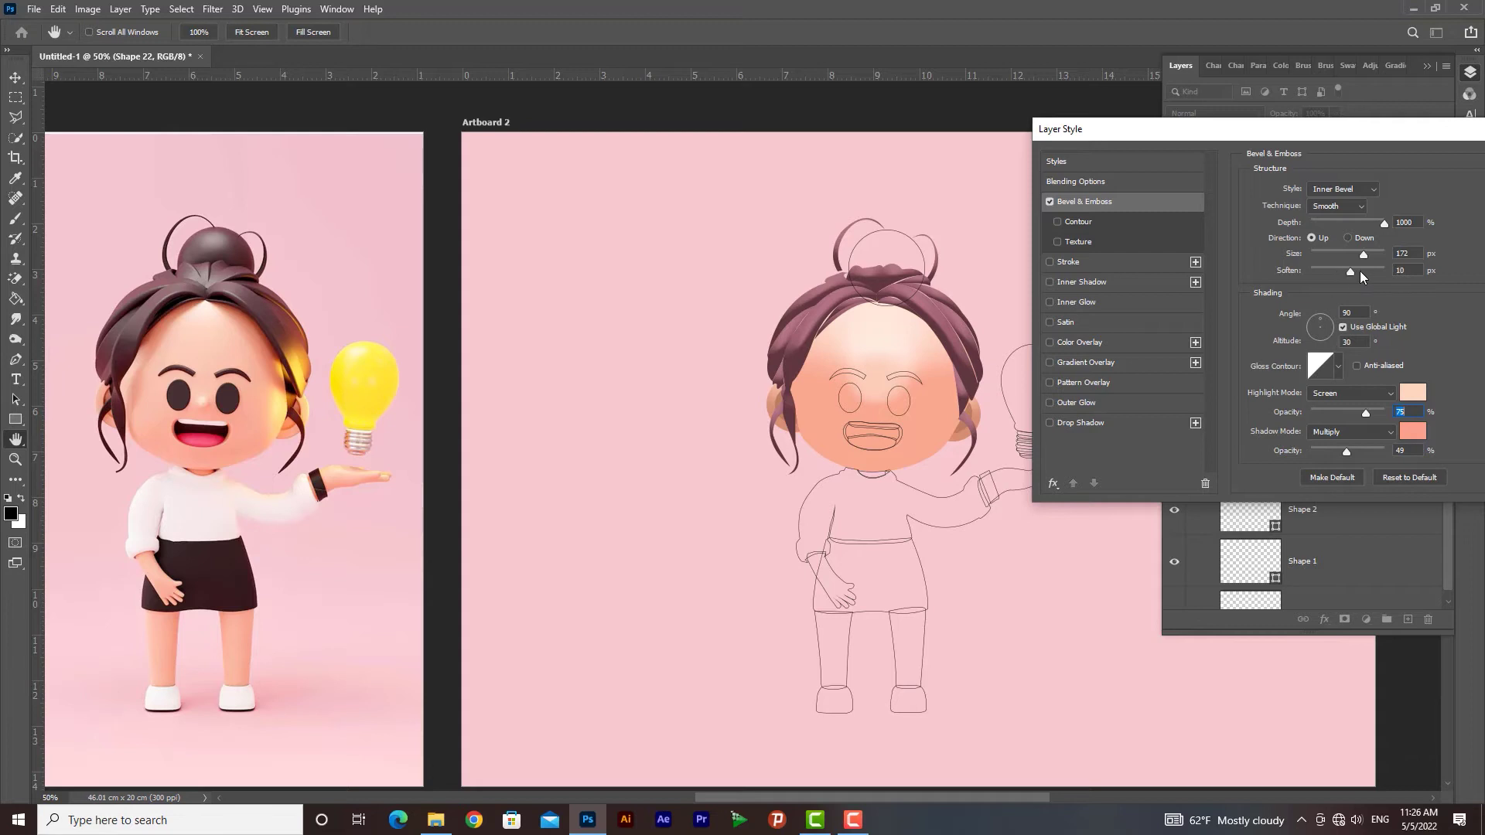
pyautogui.moveTo(1353, 258)
pyautogui.mouseDown()
pyautogui.moveTo(1338, 257)
pyautogui.moveTo(1375, 257)
pyautogui.moveTo(1347, 258)
pyautogui.mouseUp()
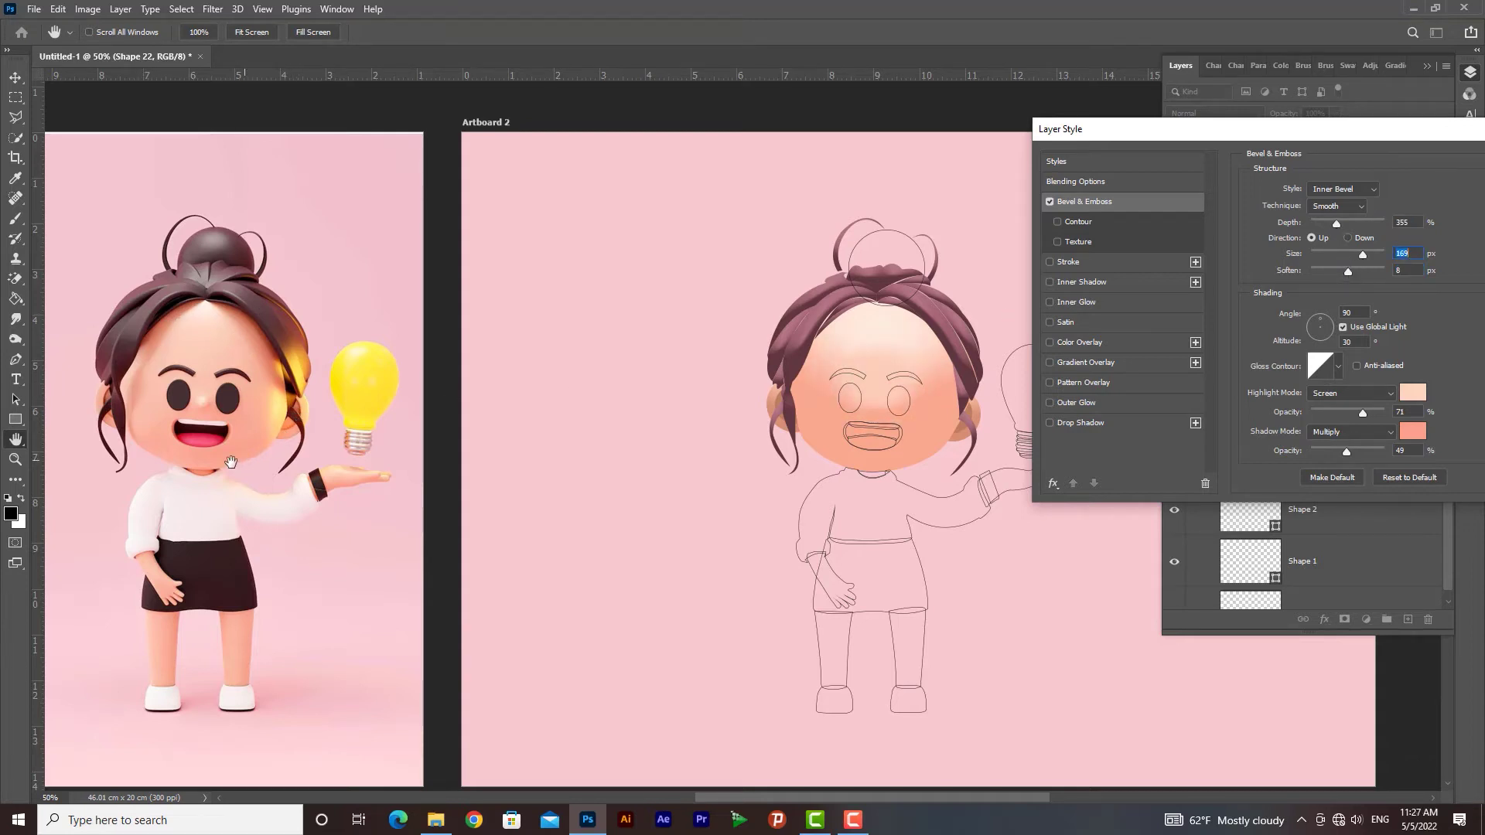
pyautogui.moveTo(1384, 129); pyautogui.dragTo(1293, 140)
pyautogui.click(1459, 172)
pyautogui.moveTo(909, 464); pyautogui.dragTo(903, 452)
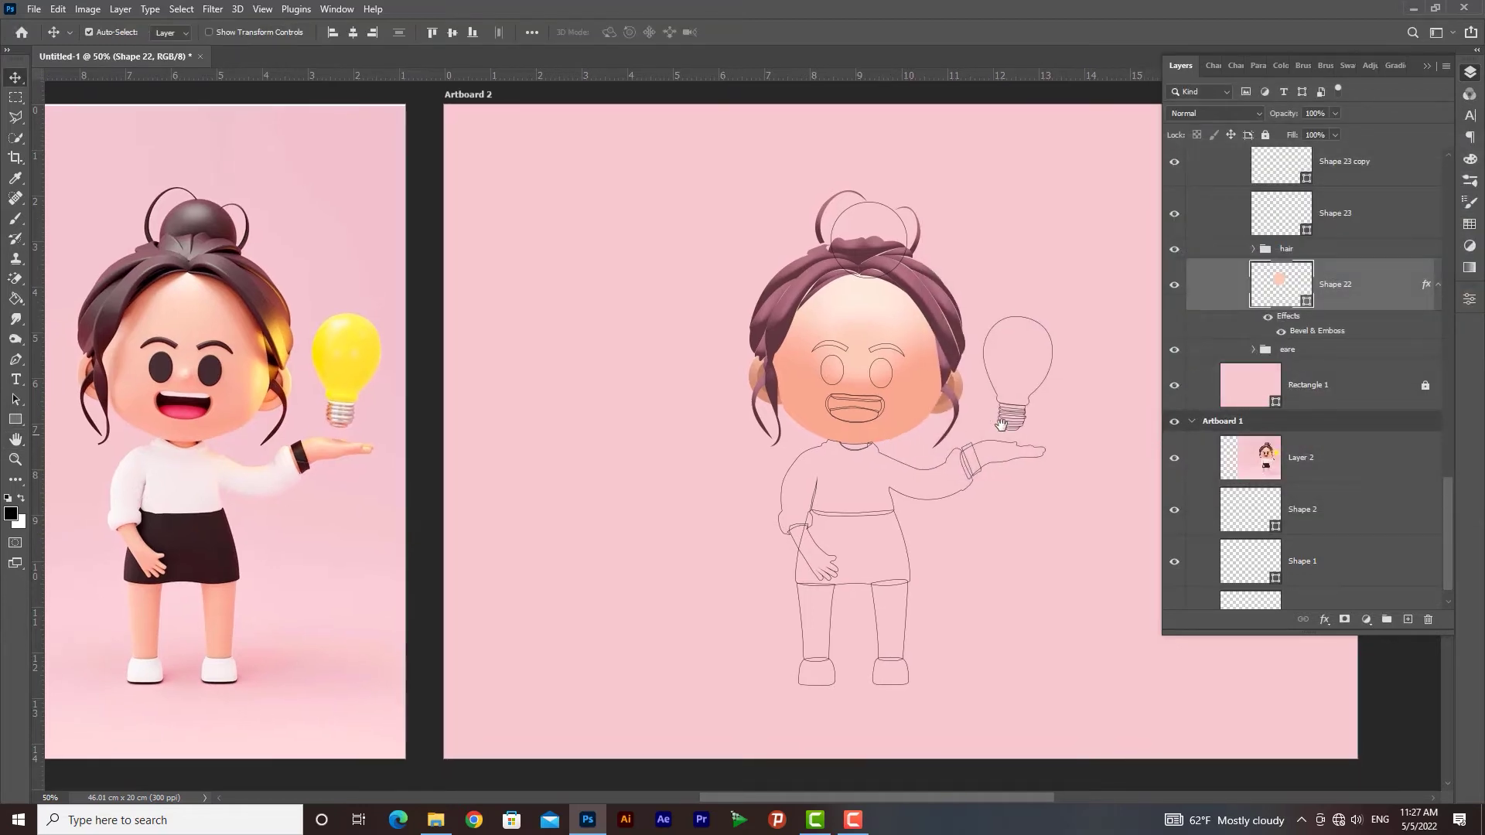
# Step: Fill the left eyebrow (Shape 23) with dark brown 552423 sampled from the reference eyebrow and remove its stroke
pyautogui.scroll(1, 1247, 268)
pyautogui.scroll(1, 1247, 268)
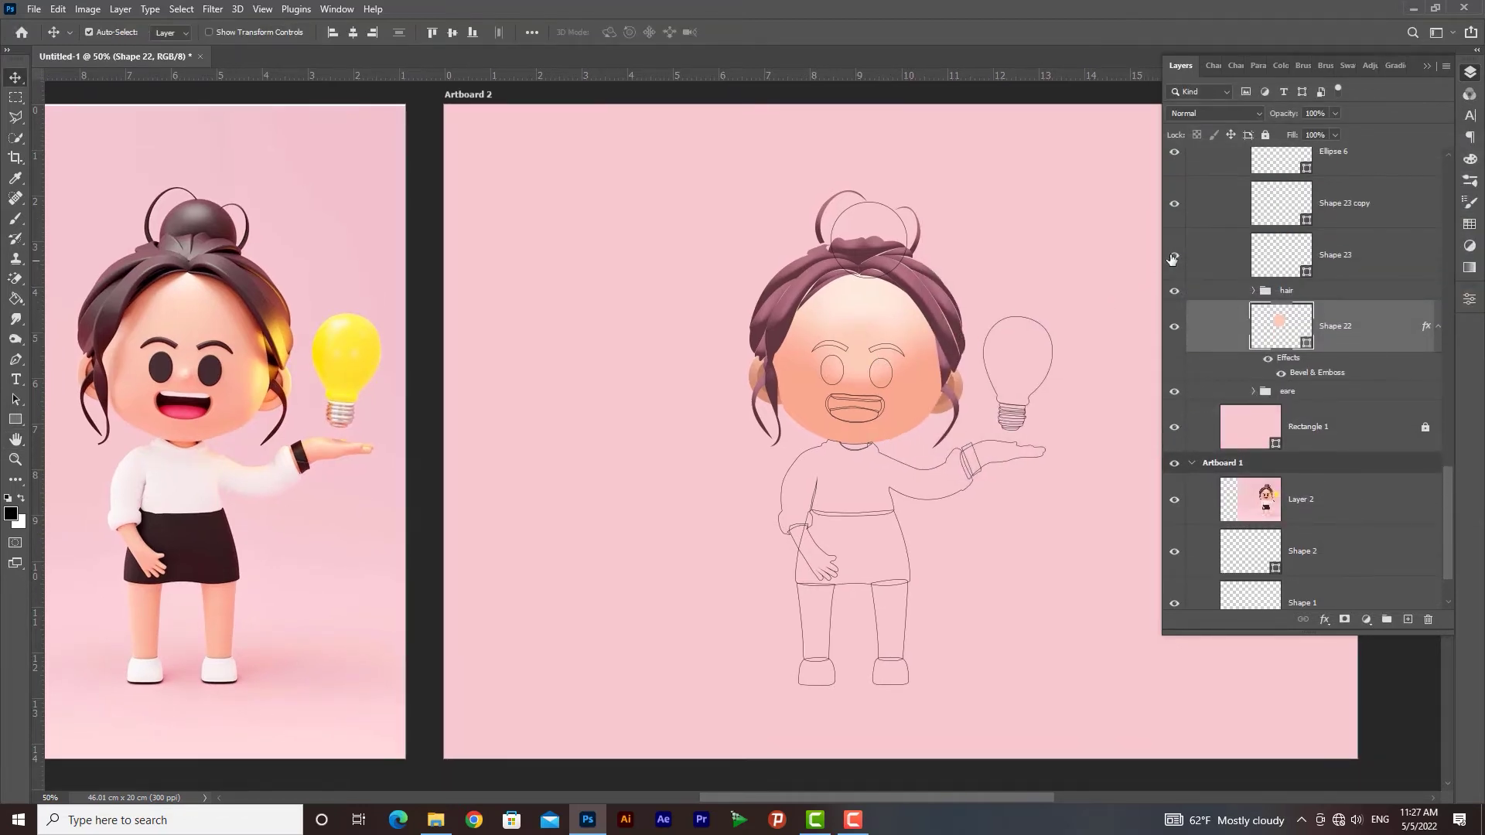
pyautogui.click(1392, 261)
pyautogui.scroll(3, 1316, 309)
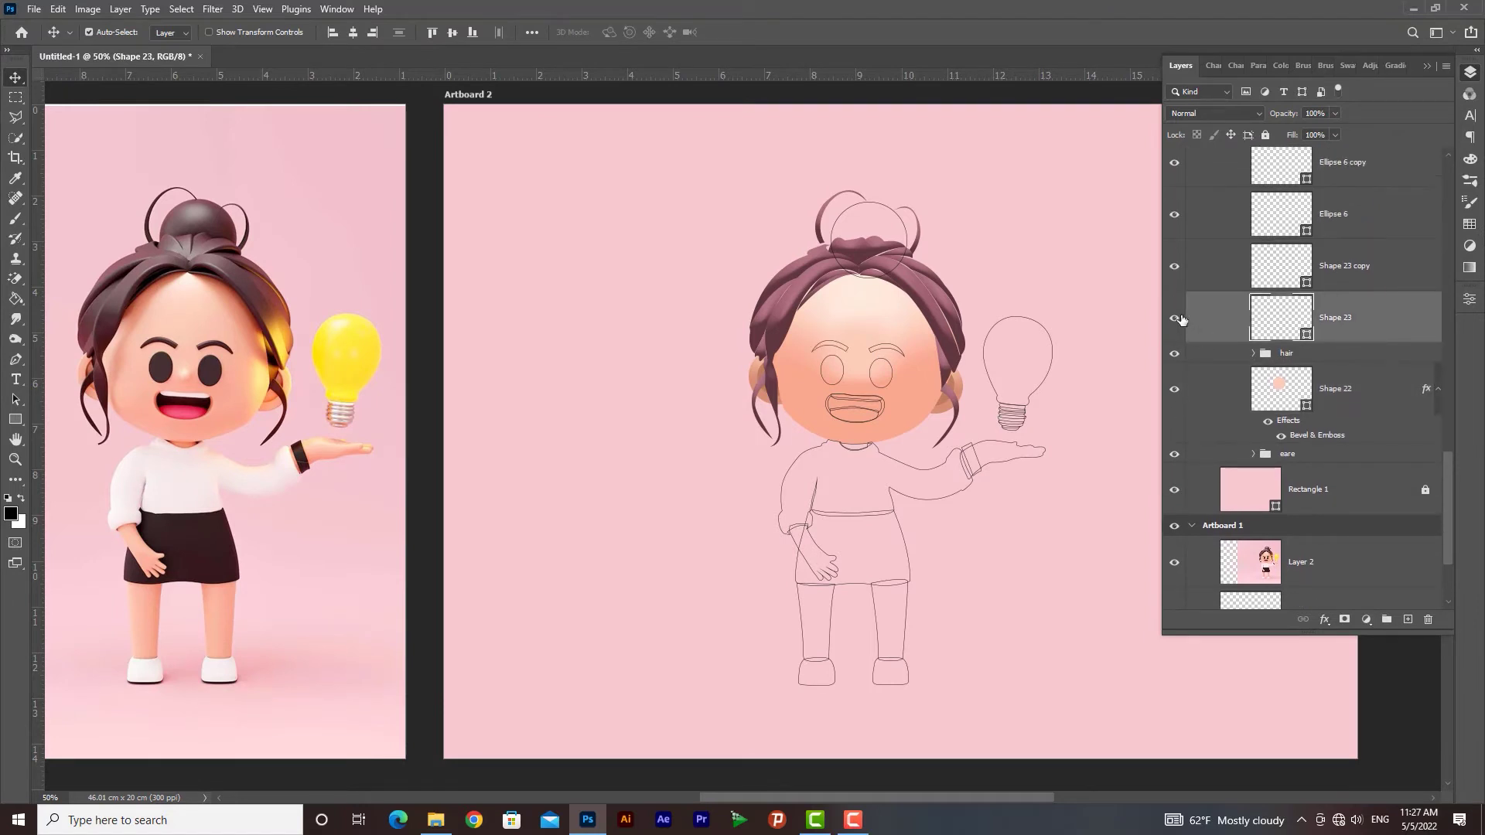
pyautogui.click(1175, 319)
pyautogui.click(15, 419)
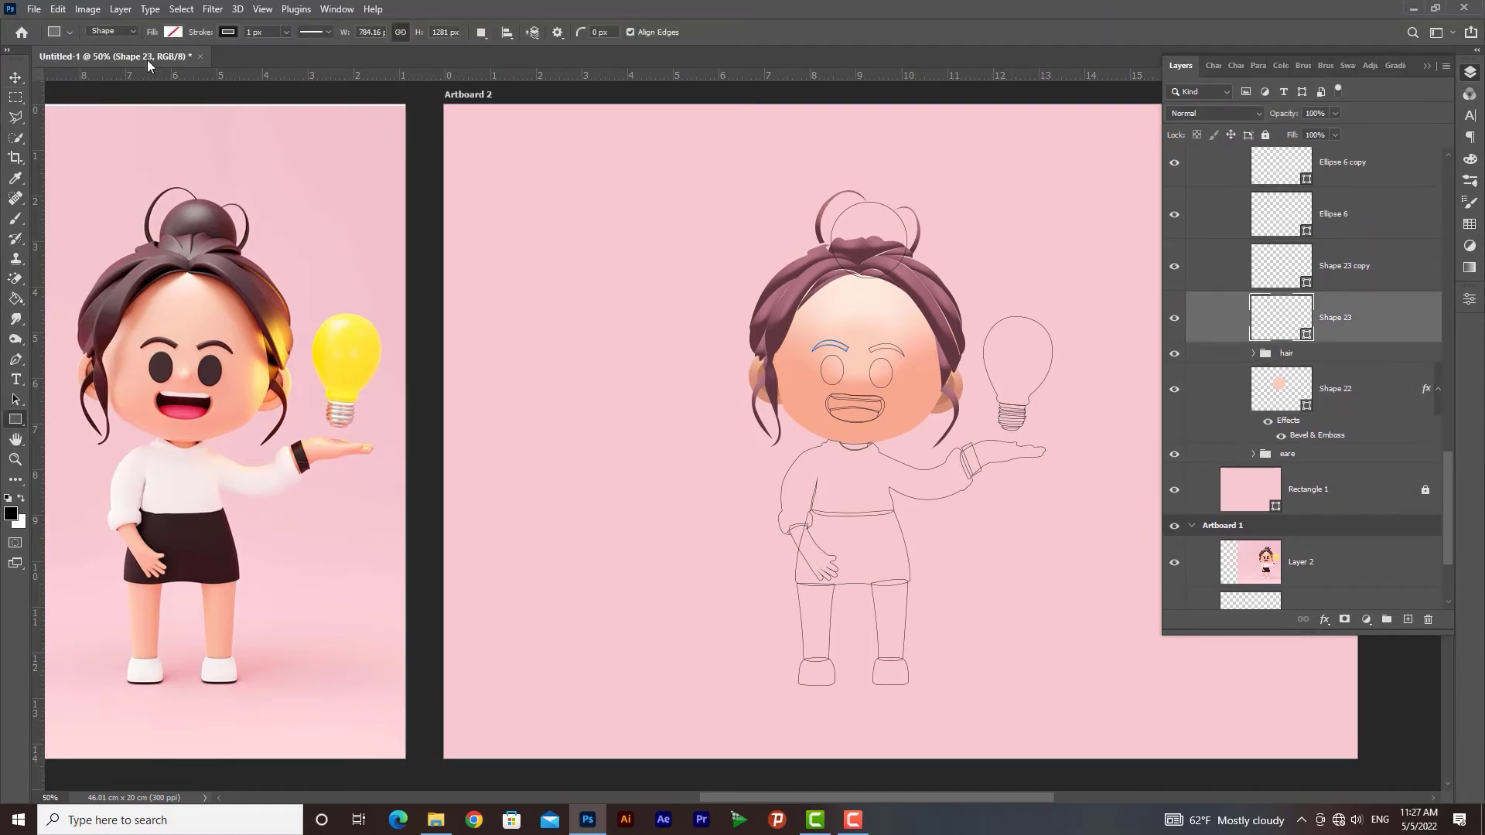
pyautogui.click(171, 33)
pyautogui.click(268, 62)
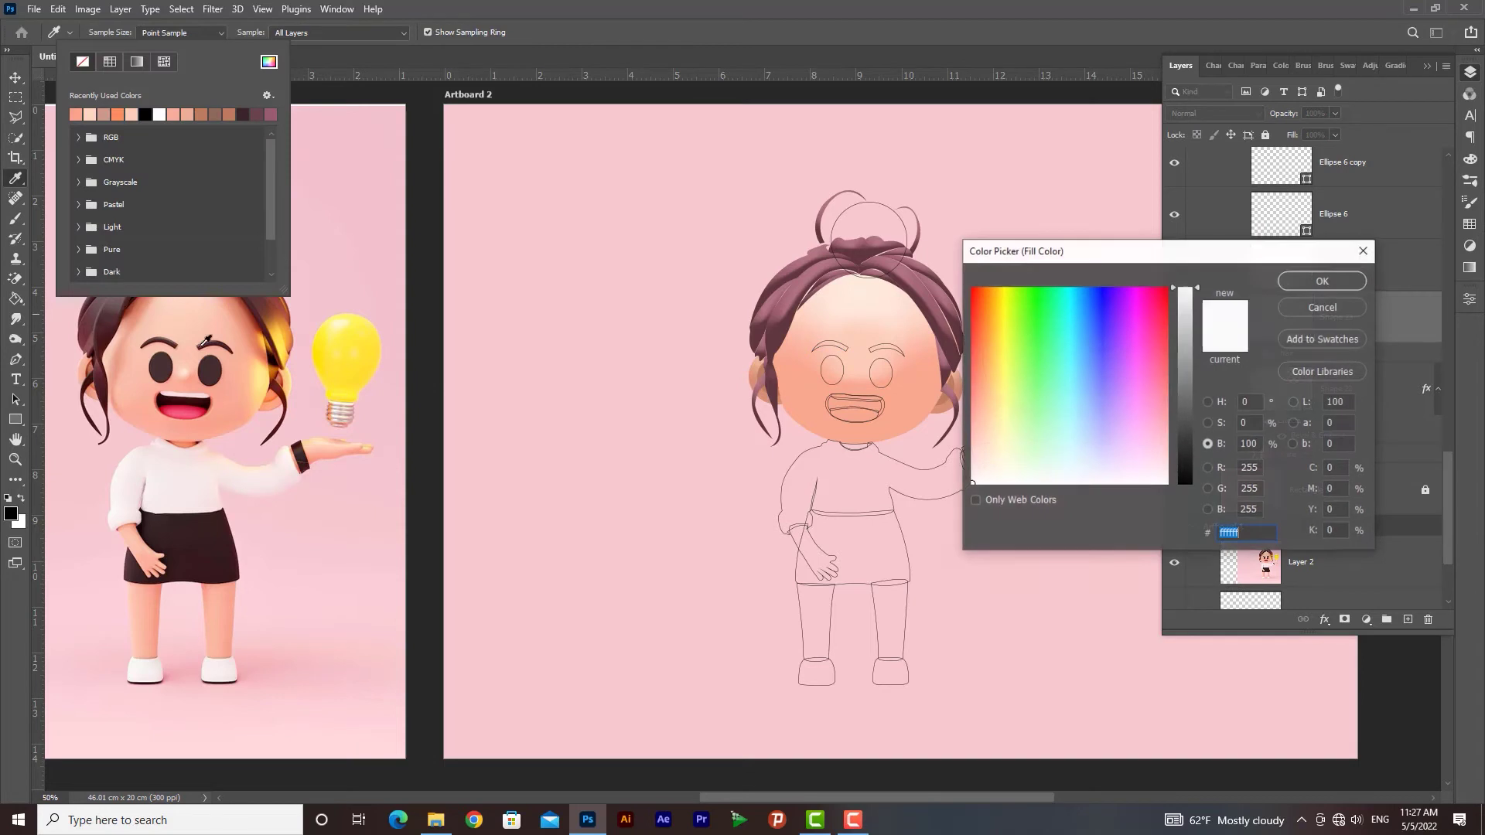
pyautogui.click(164, 339)
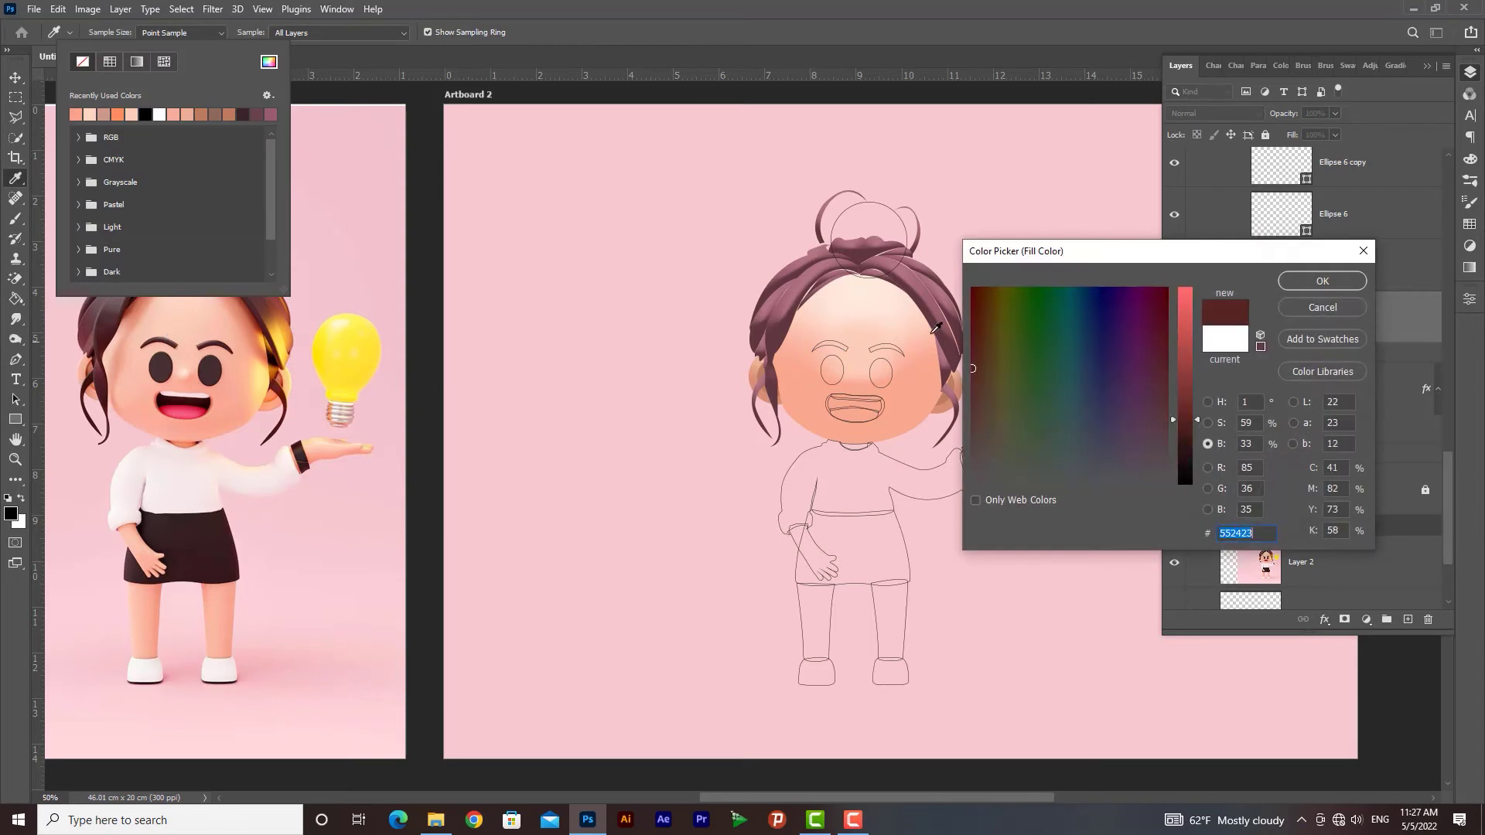
pyautogui.click(1322, 281)
pyautogui.click(228, 32)
pyautogui.click(136, 61)
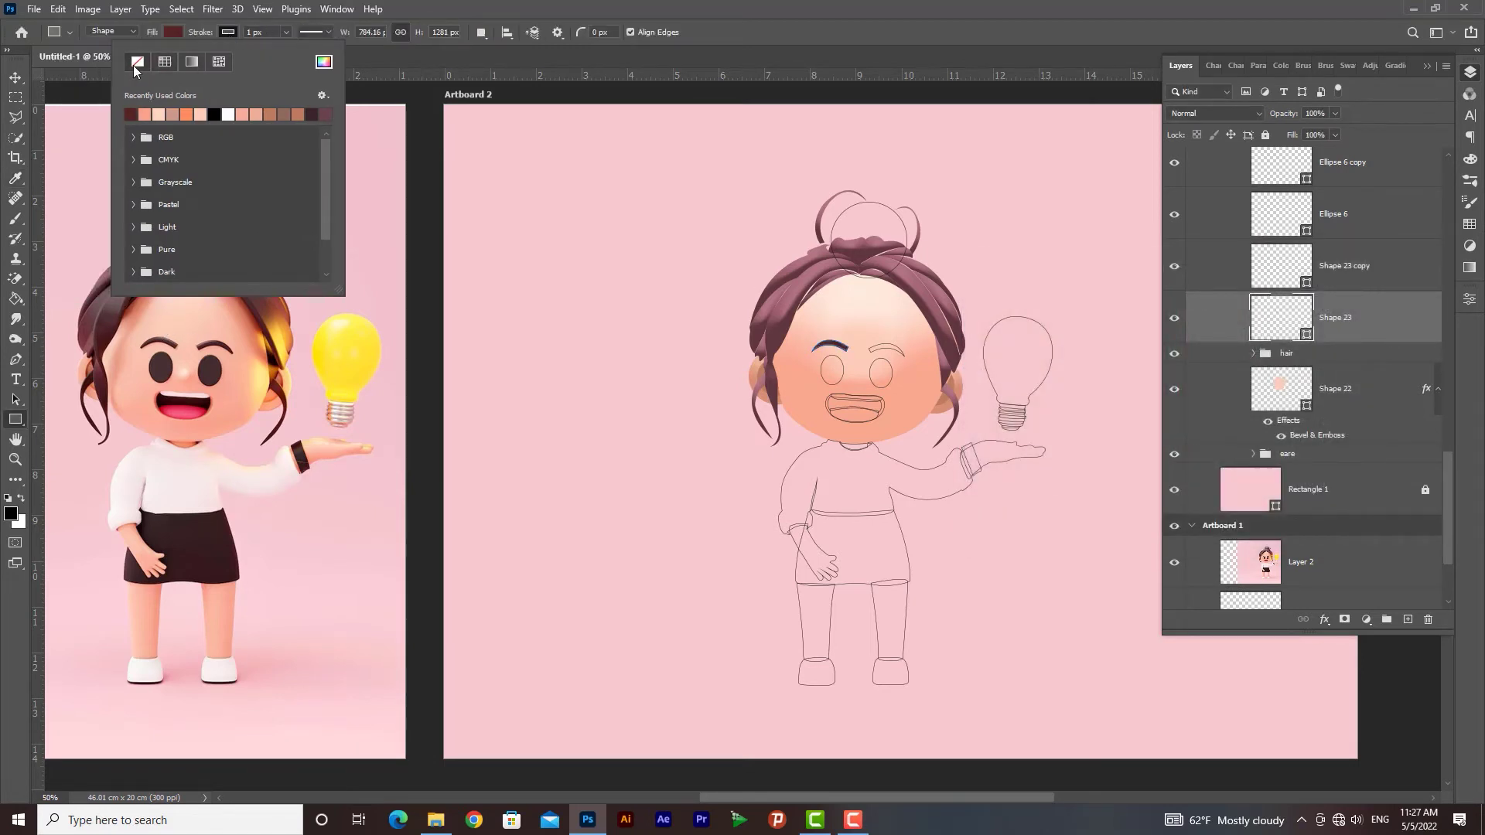
# Step: Examine the reference character's eyebrows up close and compare them with the filled left eyebrow
pyautogui.press('z')
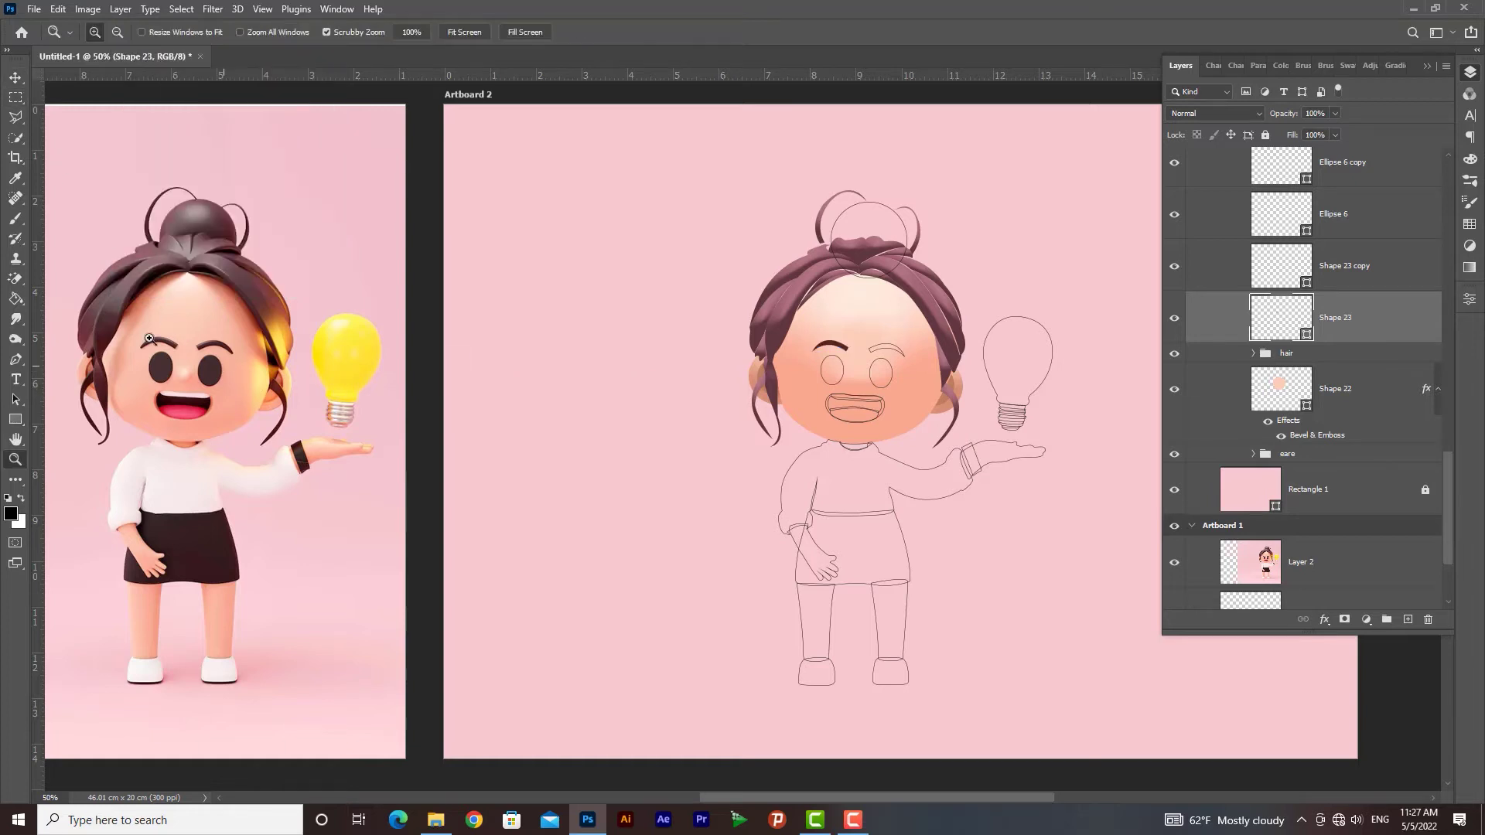
pyautogui.moveTo(148, 341); pyautogui.dragTo(227, 365)
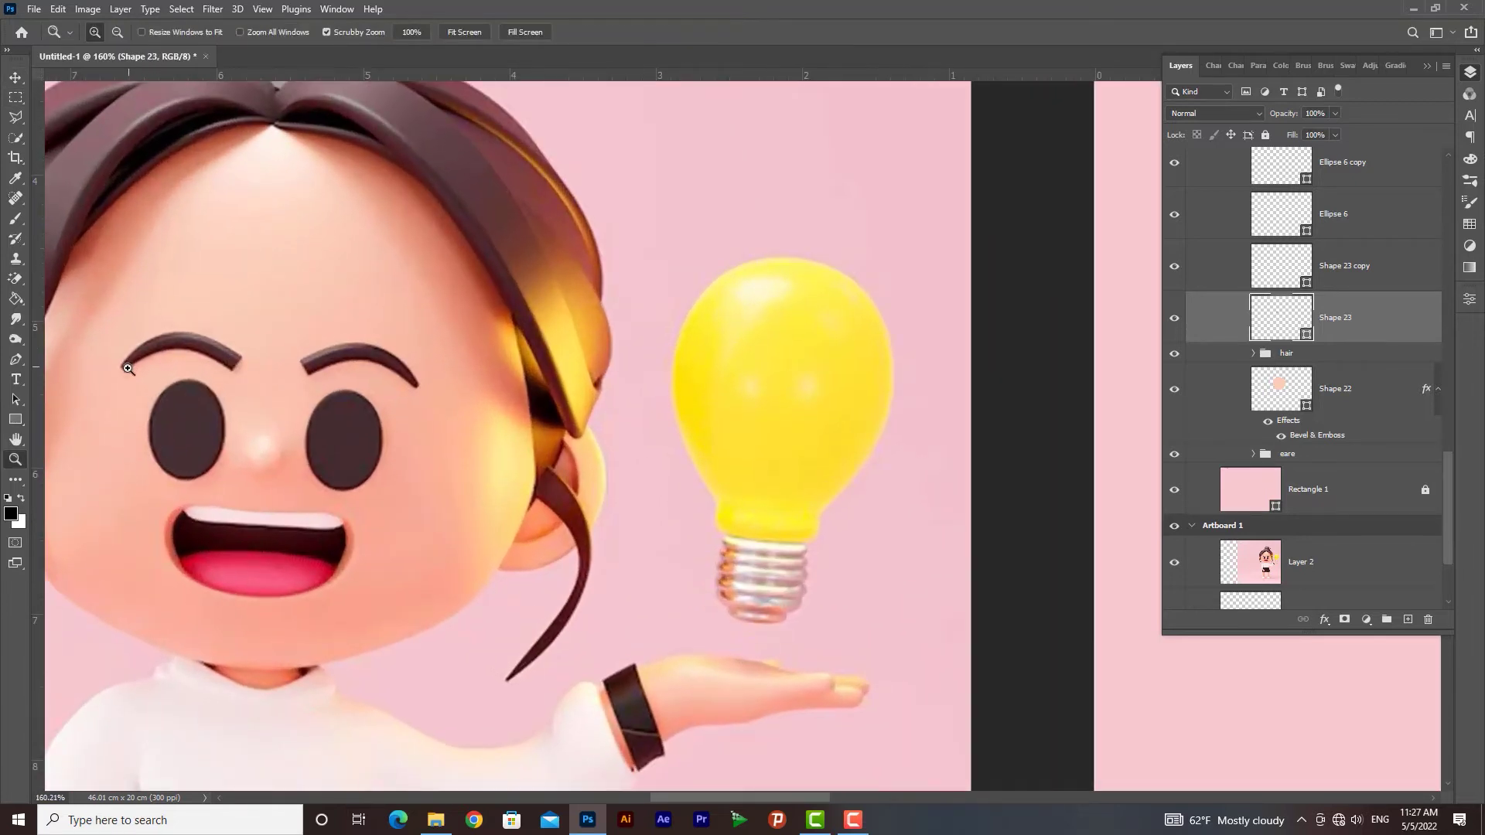
pyautogui.moveTo(657, 420); pyautogui.dragTo(535, 382)
pyautogui.moveTo(841, 444); pyautogui.dragTo(590, 402)
pyautogui.moveTo(740, 404); pyautogui.dragTo(647, 404)
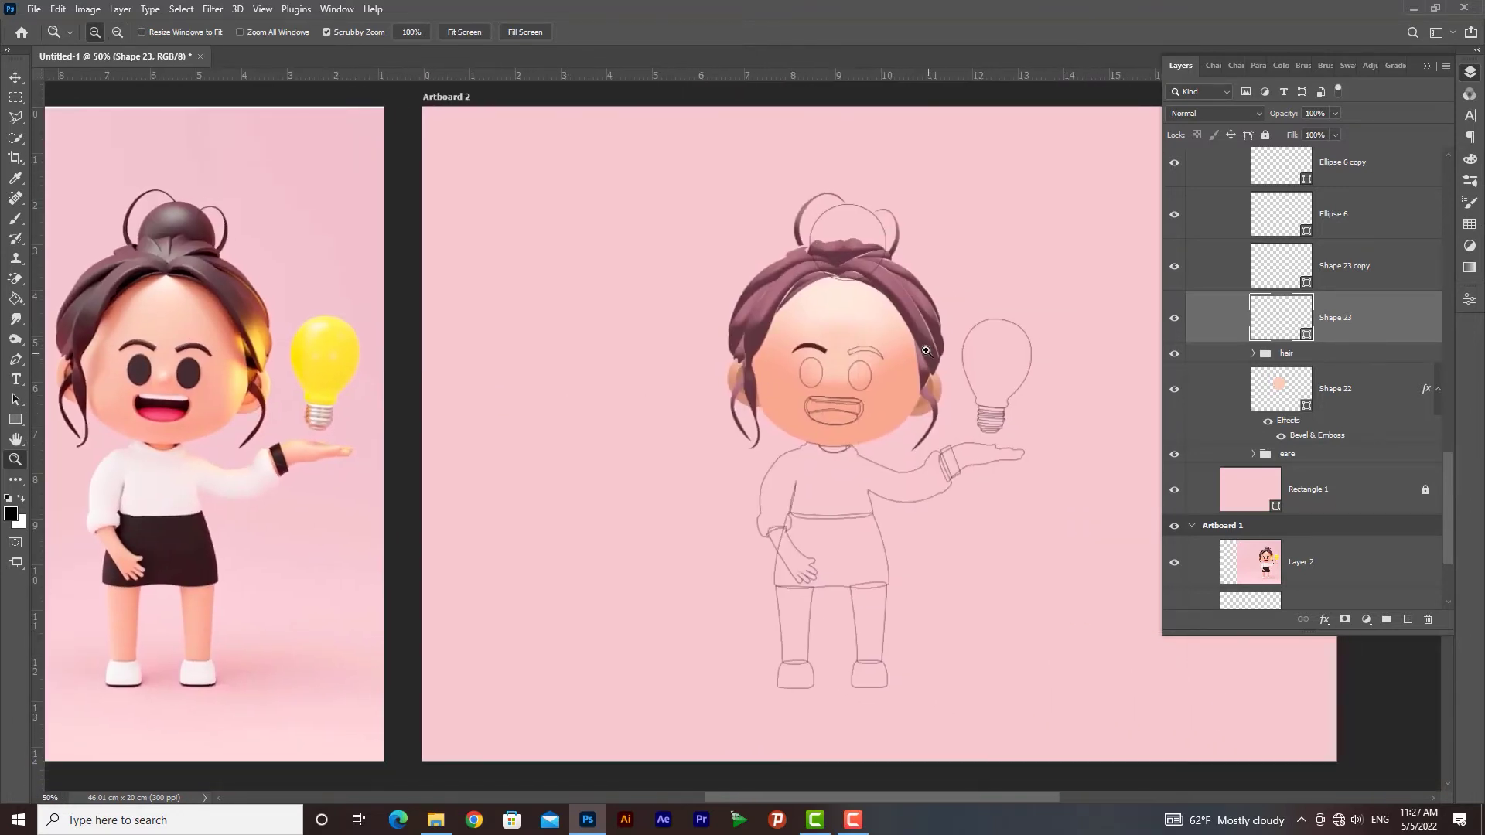
pyautogui.scroll(1, 823, 344)
pyautogui.press('v')
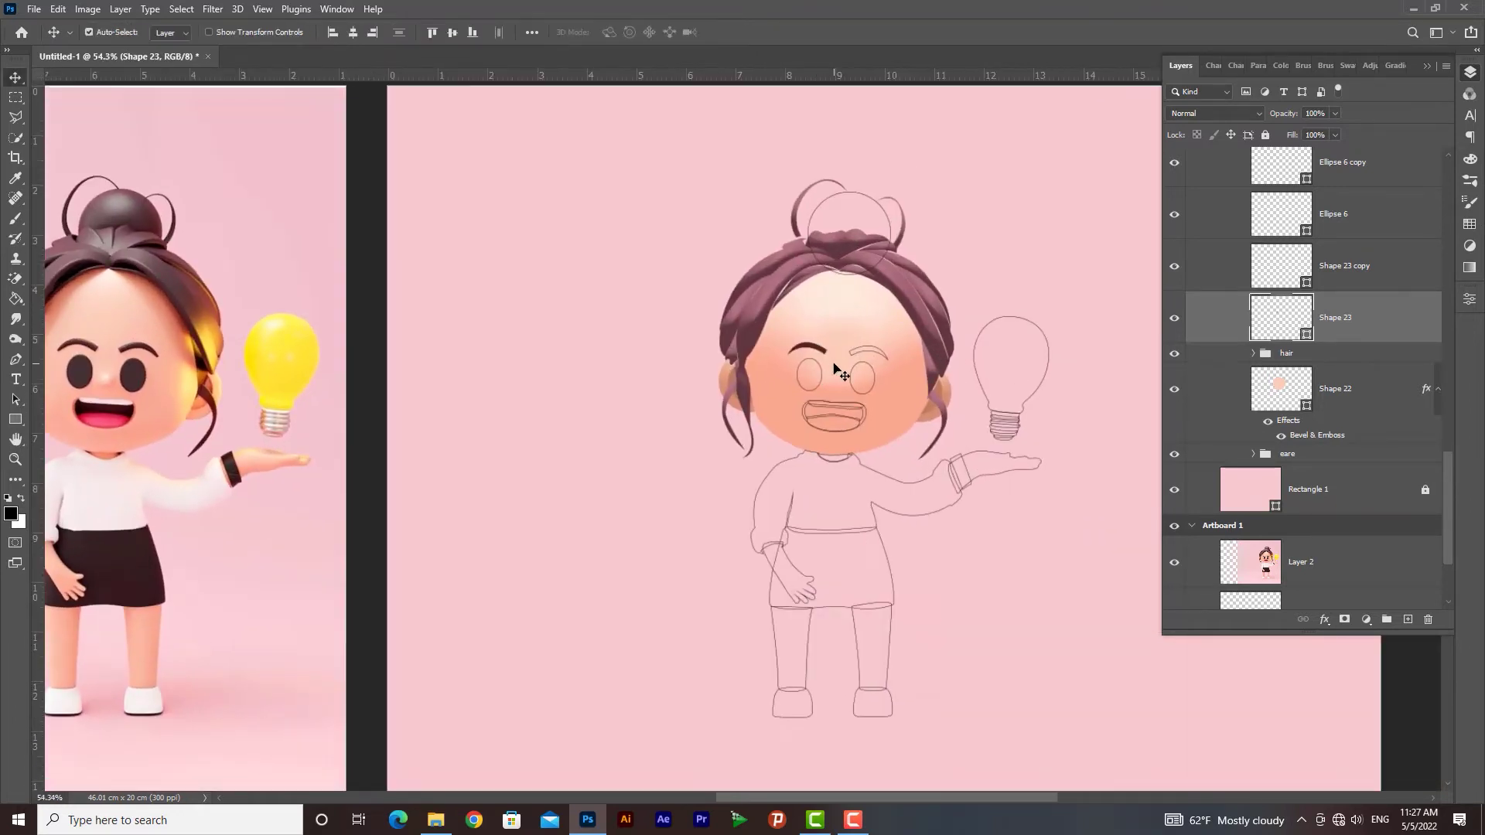
# Step: Fill the right eyebrow (Shape 23 copy) with the same dark brown and remove its stroke
pyautogui.click(1384, 276)
pyautogui.click(1174, 266)
pyautogui.click(1174, 267)
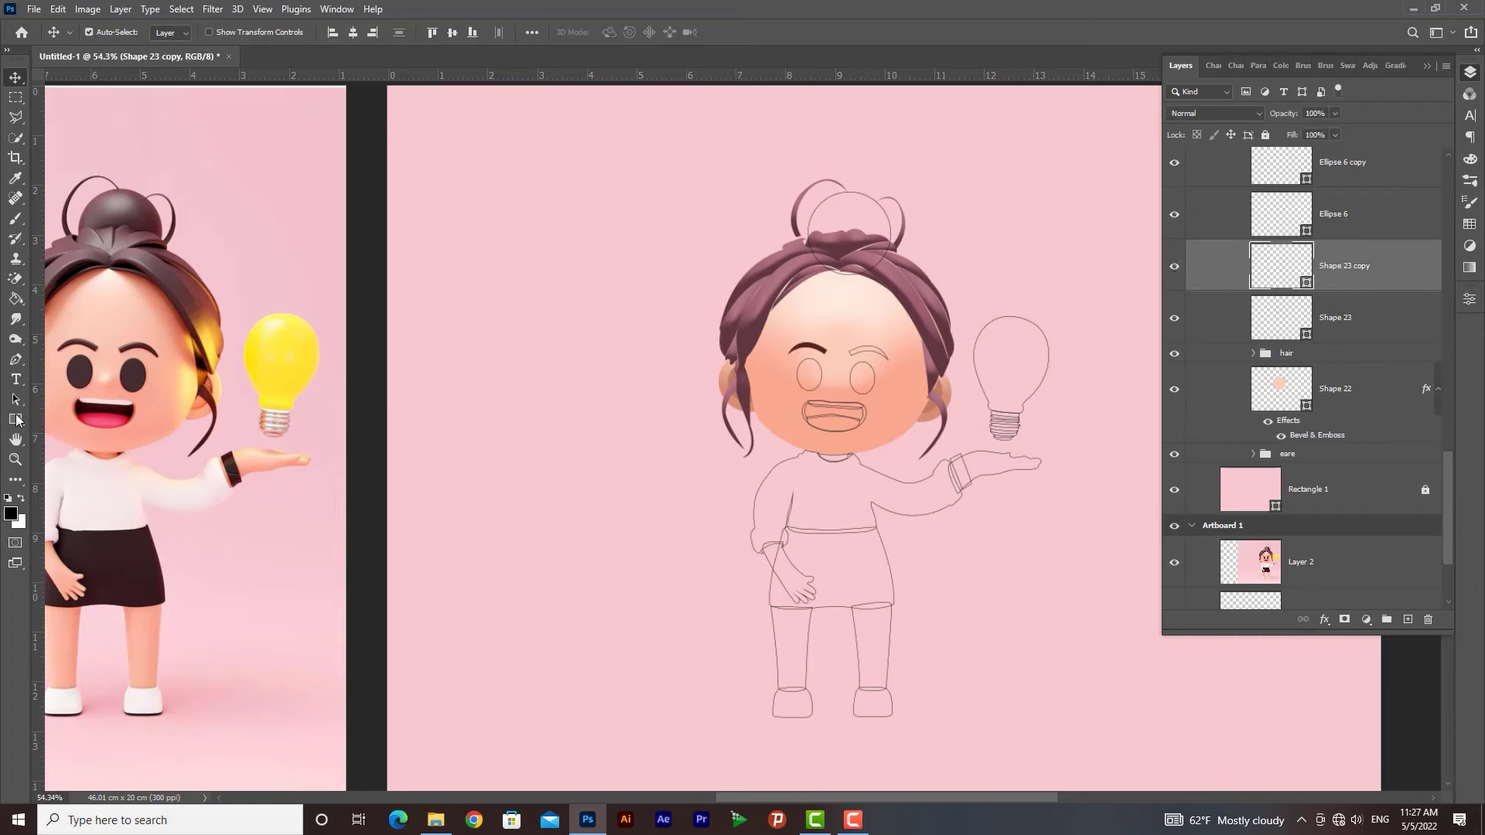
pyautogui.click(15, 419)
pyautogui.click(171, 32)
pyautogui.click(76, 113)
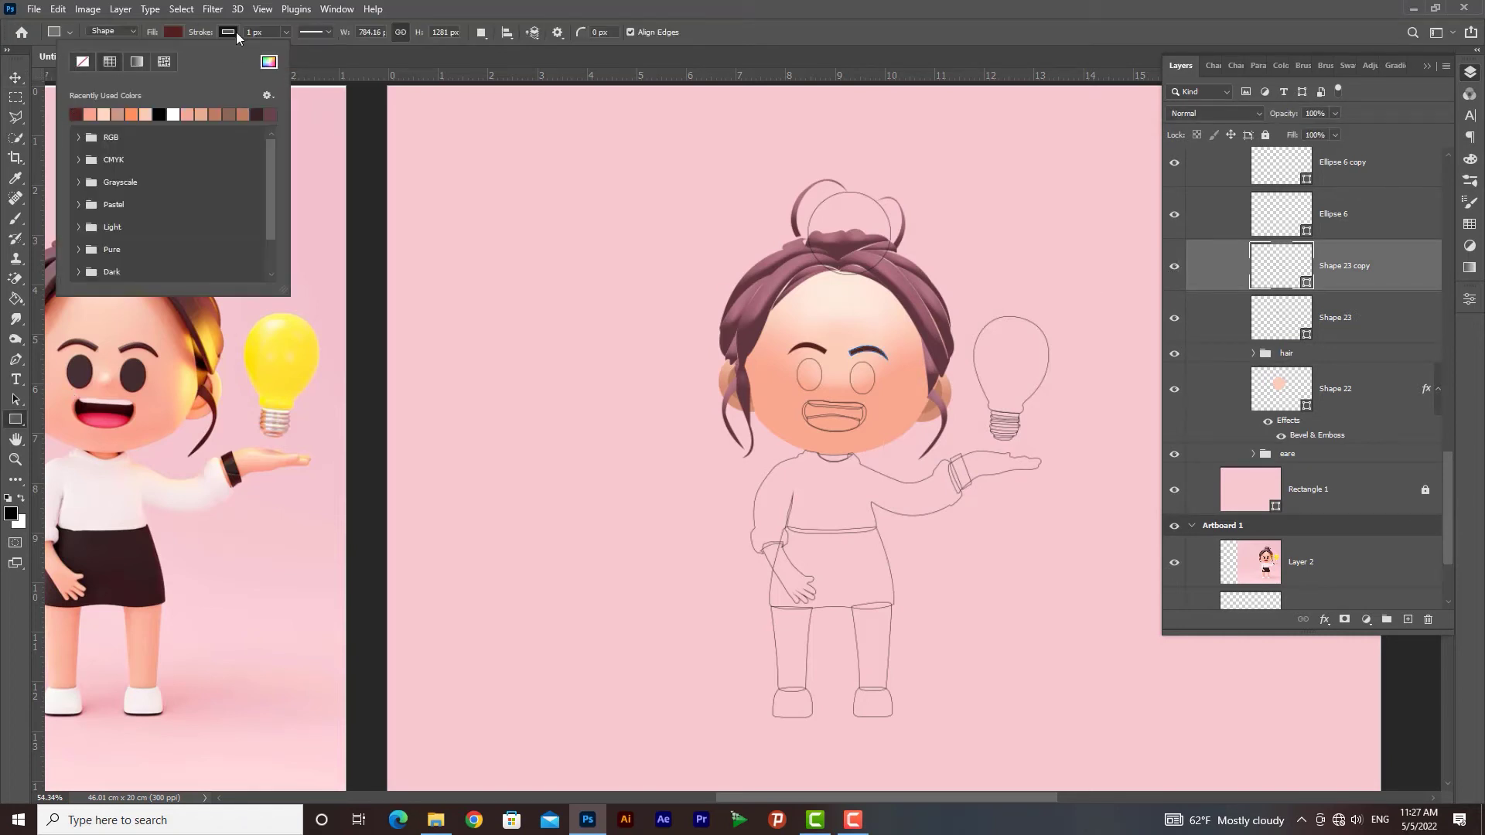
pyautogui.click(227, 32)
pyautogui.click(137, 62)
# Step: Add a Bevel & Emboss effect to the left eyebrow (Shape 23) with a more saturated peach highlight colour
pyautogui.press('z')
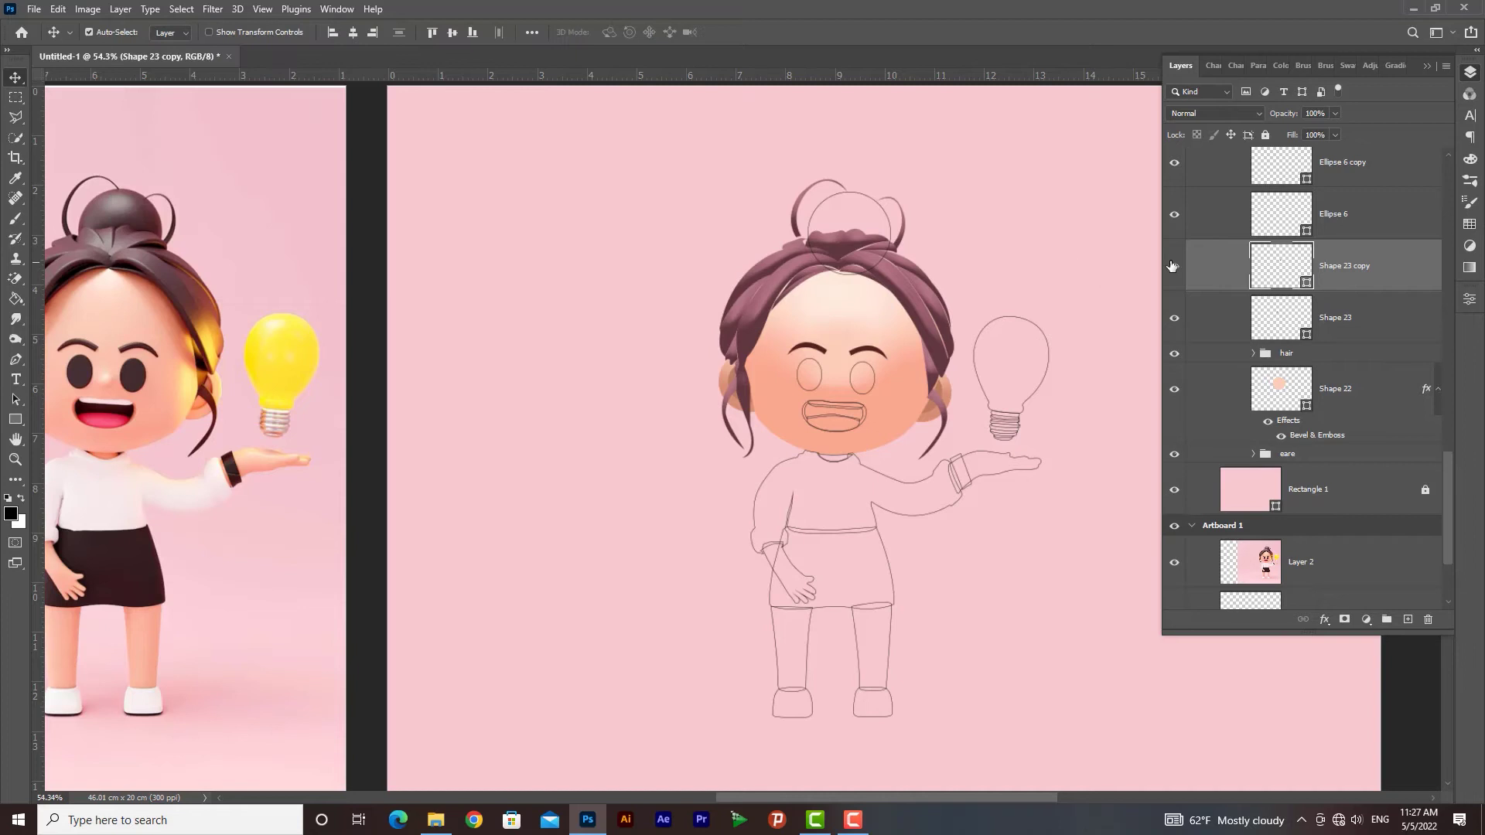
pyautogui.click(1381, 323)
pyautogui.moveTo(805, 334); pyautogui.dragTo(868, 354)
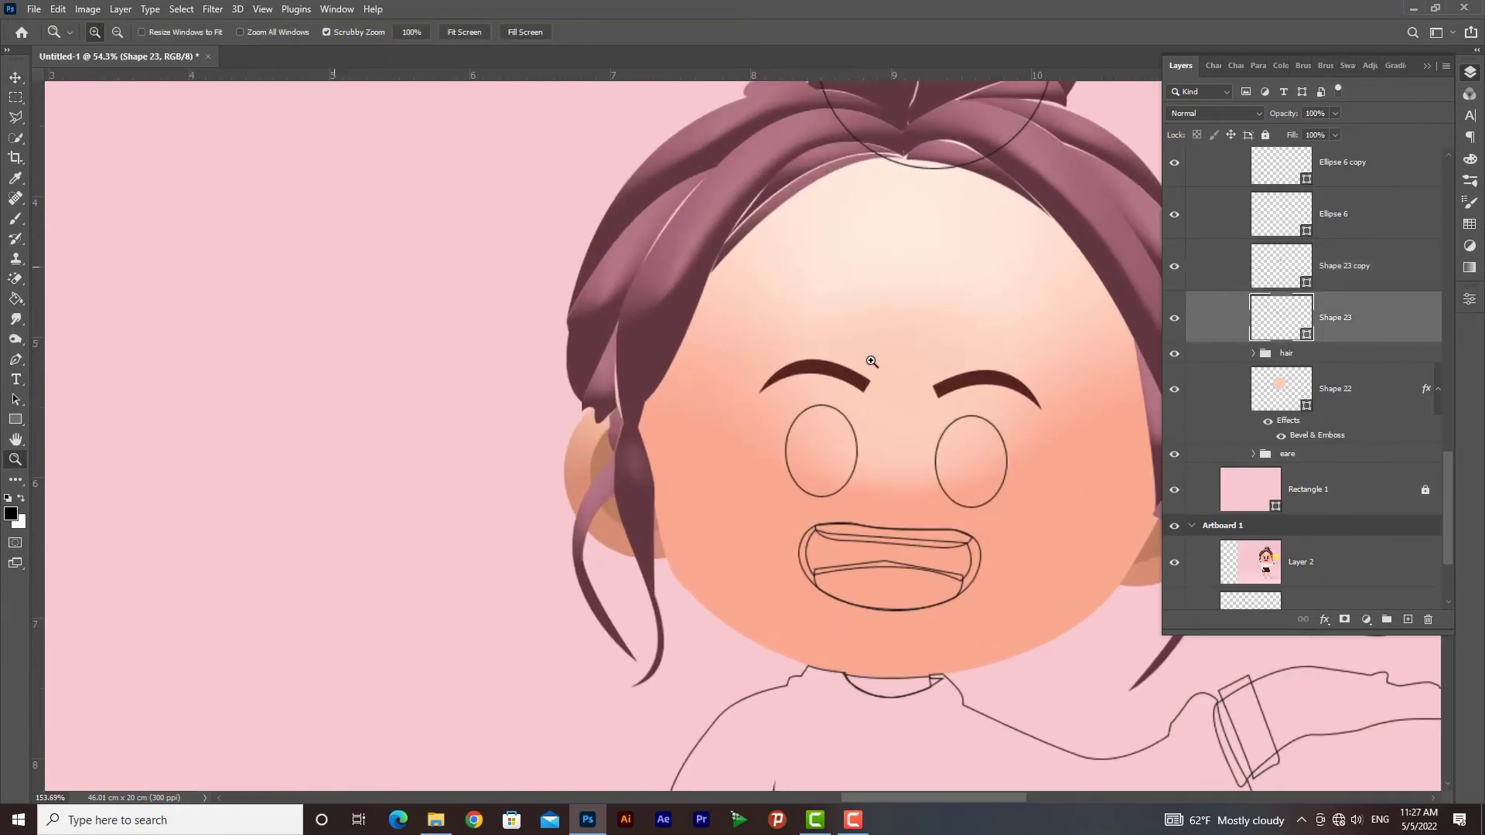
pyautogui.doubleClick(1334, 335)
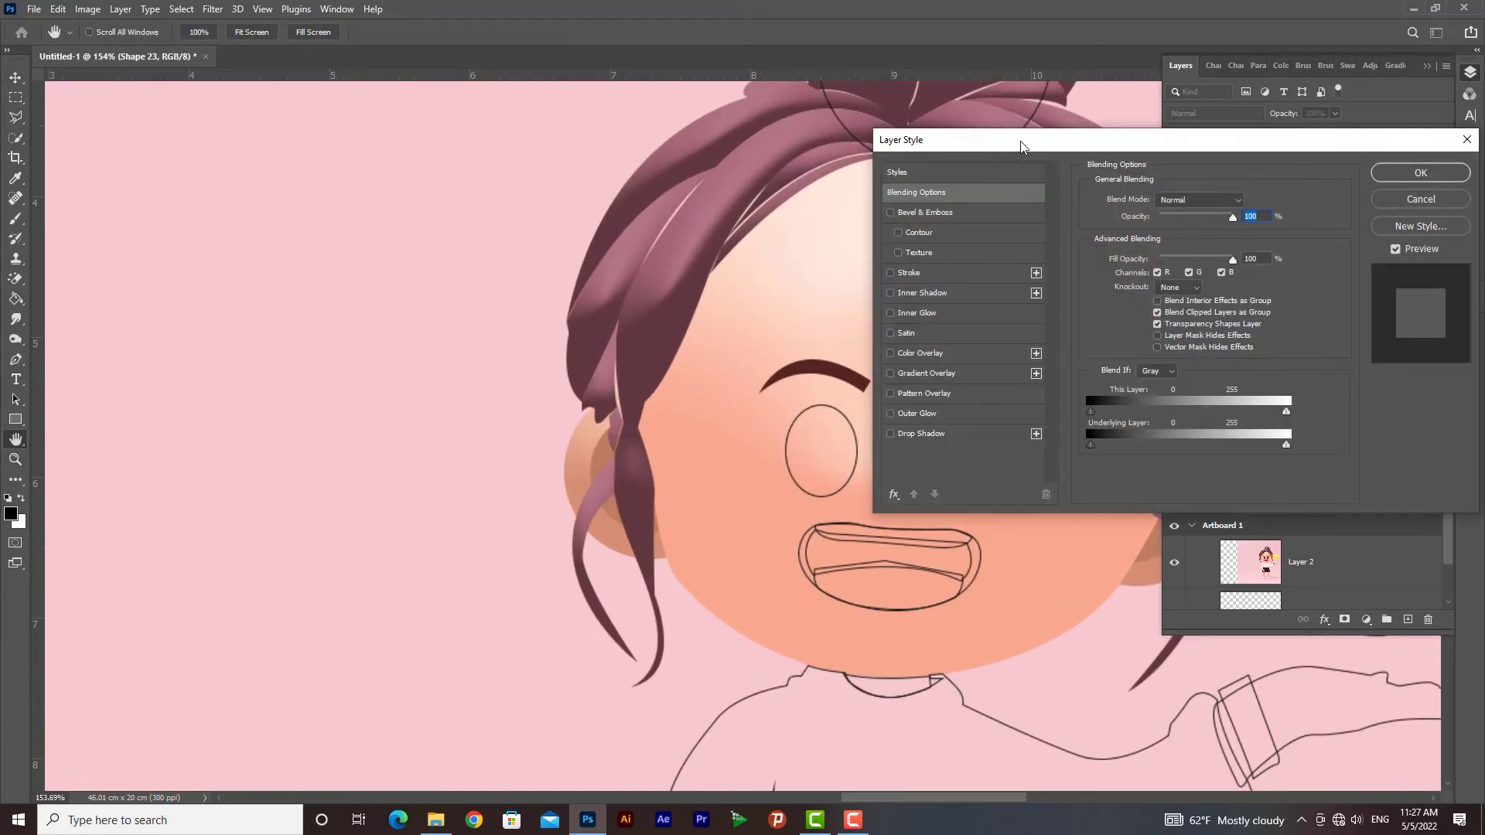
pyautogui.moveTo(1021, 146); pyautogui.dragTo(1168, 146)
pyautogui.click(1071, 212)
pyautogui.moveTo(1339, 144); pyautogui.dragTo(1340, 213)
pyautogui.click(1398, 464)
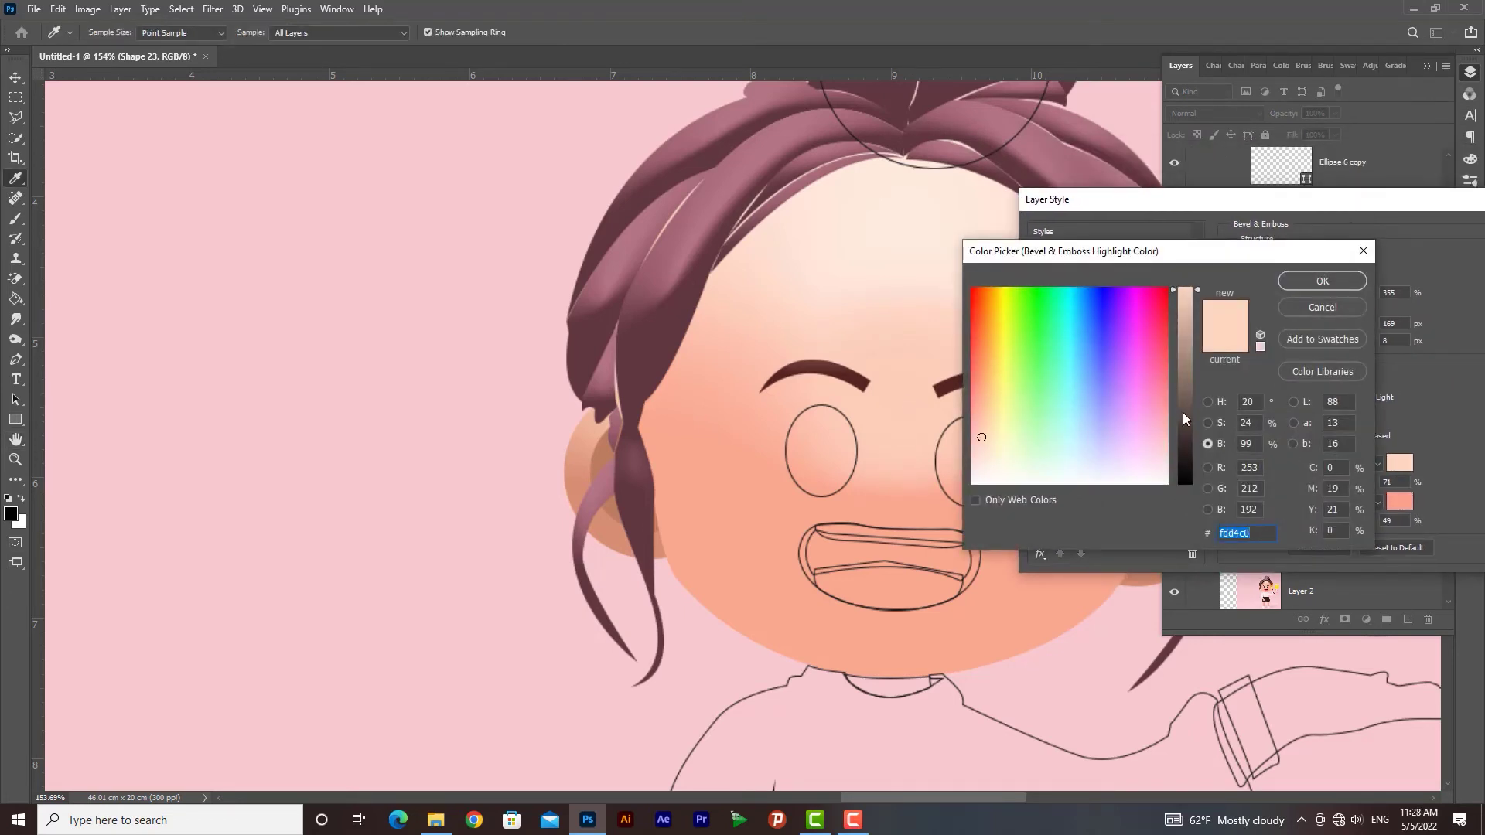
pyautogui.click(1218, 404)
pyautogui.moveTo(1040, 294); pyautogui.dragTo(1031, 292)
pyautogui.click(1325, 281)
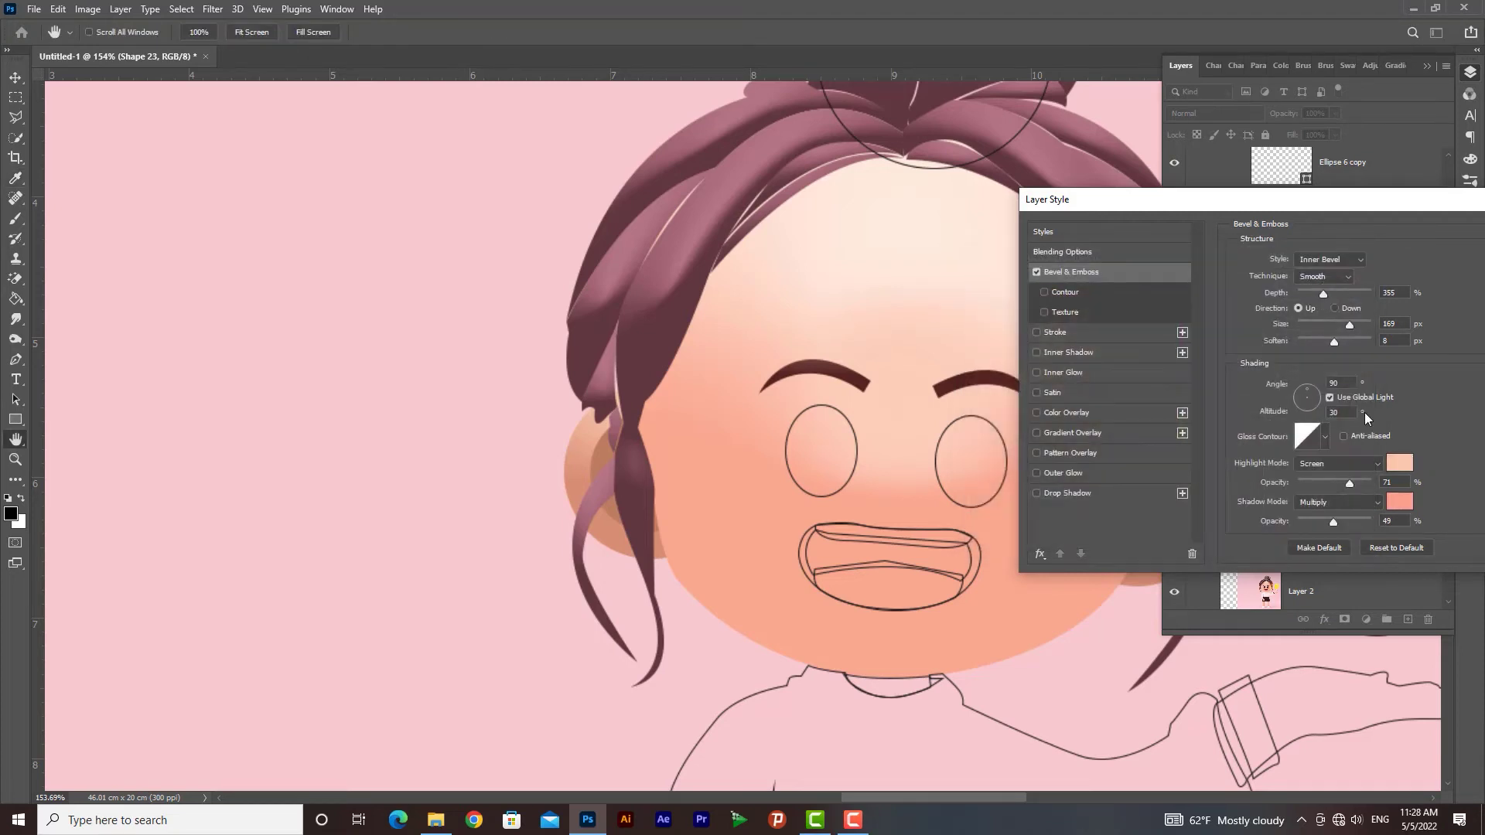
# Step: Set the eyebrow bevel's shadow colour to a brighter red-brown based on the eyebrow's sampled 552423
pyautogui.click(1399, 502)
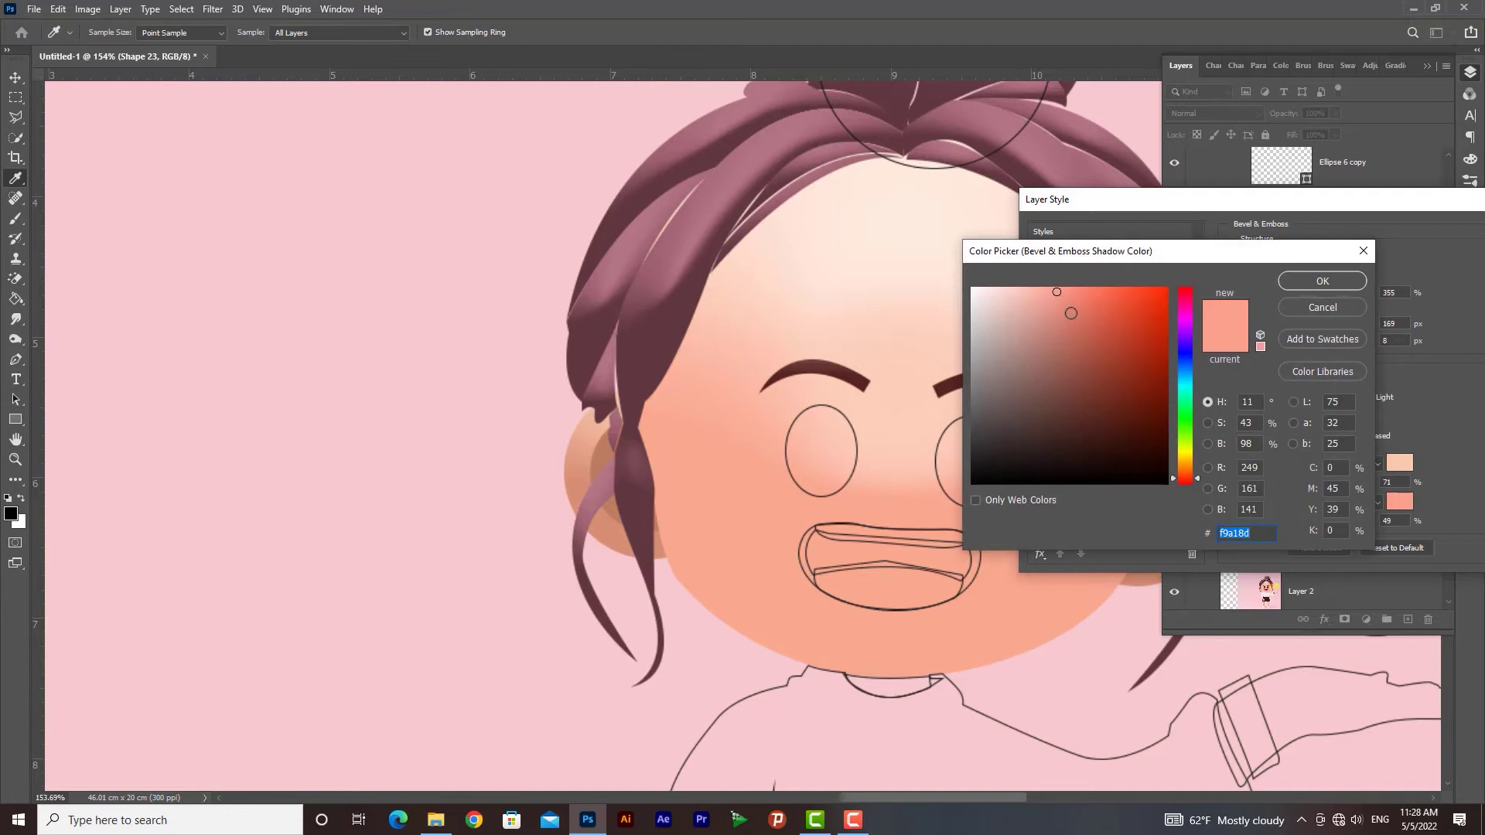
pyautogui.click(857, 379)
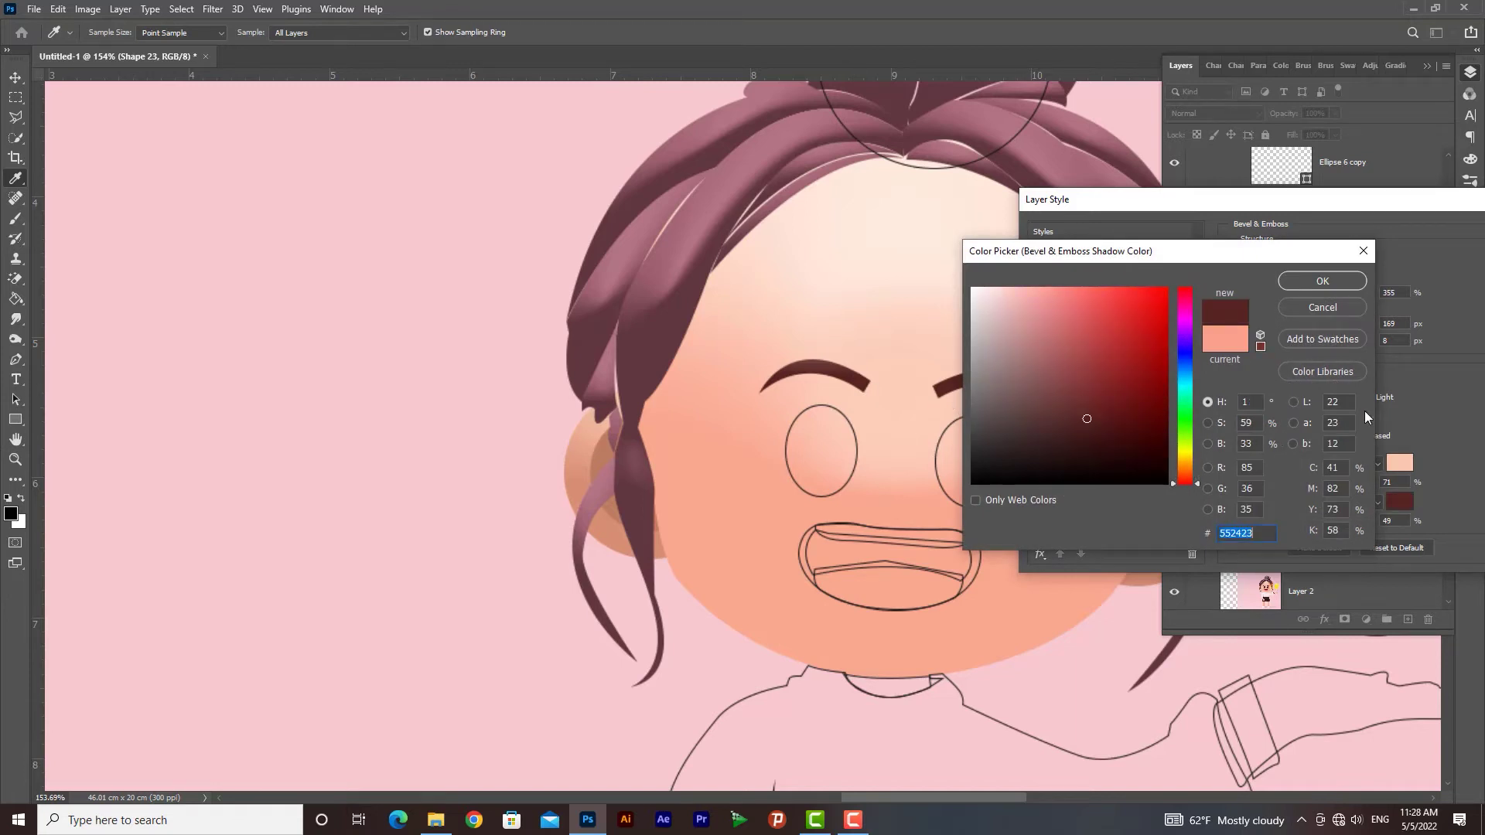
pyautogui.click(1208, 423)
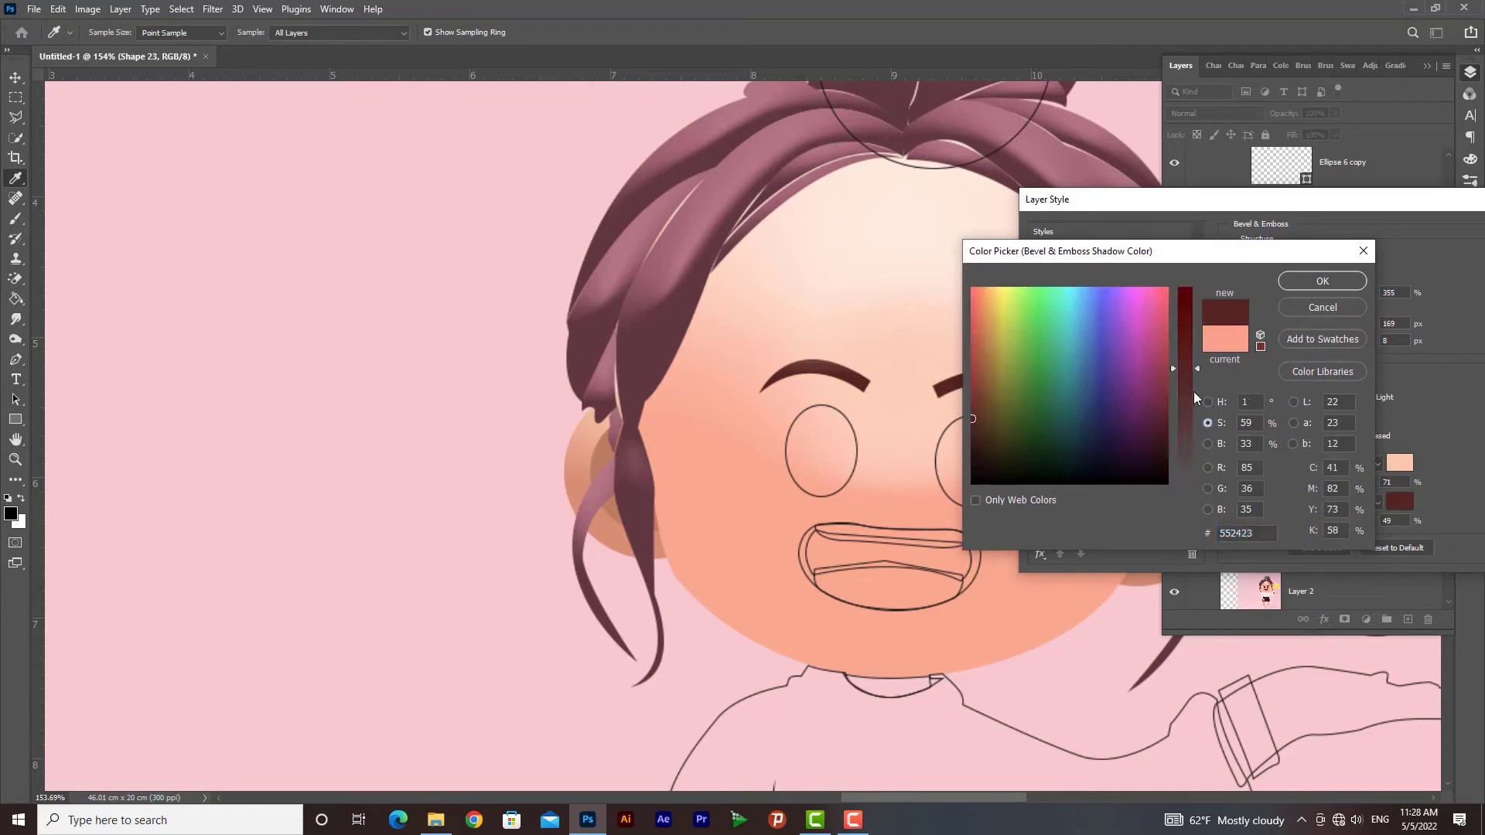
pyautogui.click(1209, 445)
pyautogui.moveTo(1194, 420); pyautogui.dragTo(1193, 381)
pyautogui.click(1315, 281)
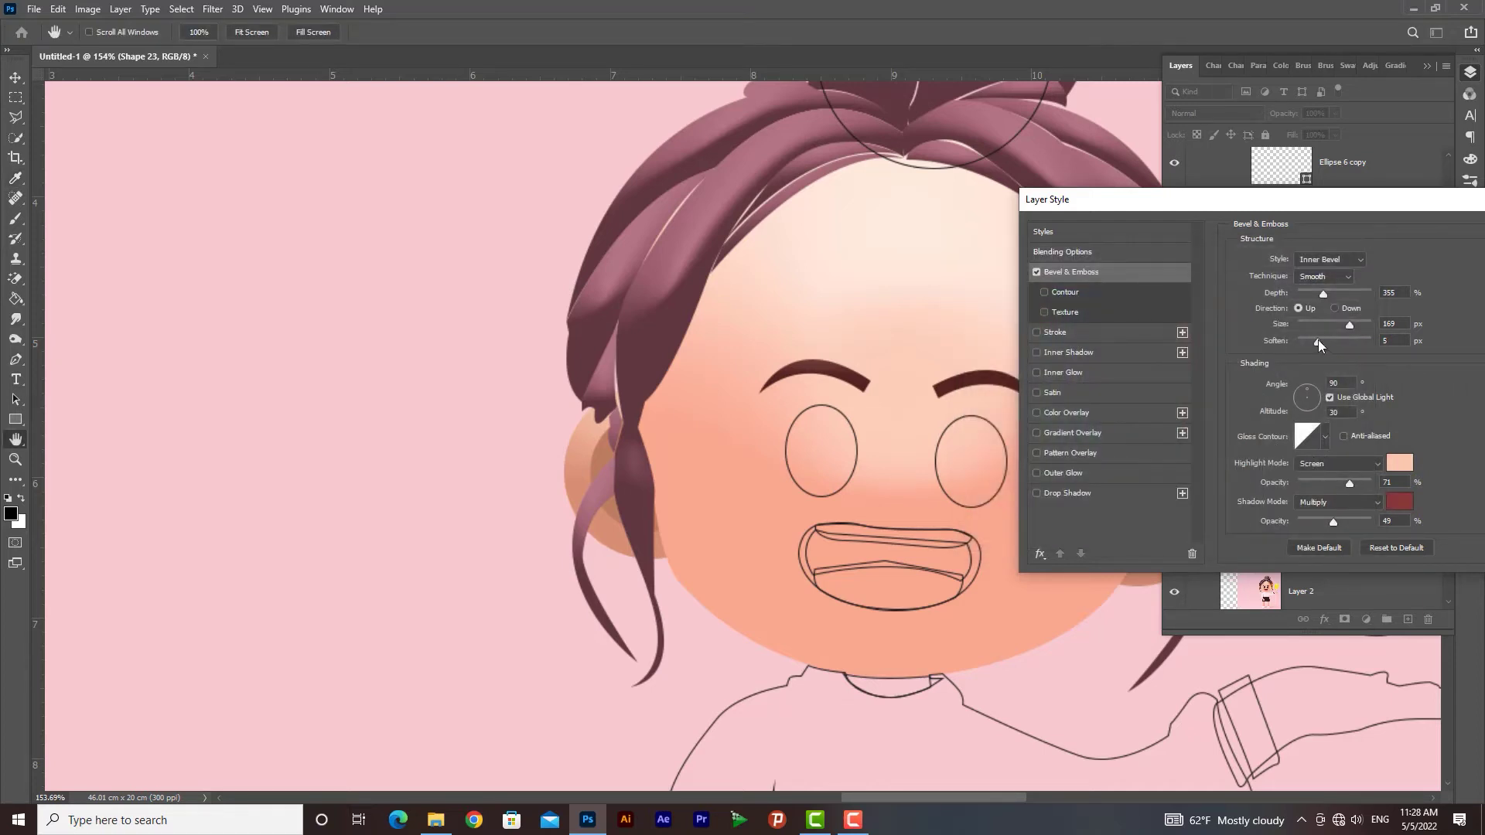
# Step: Reduce the eyebrow bevel's size, depth and shadow opacity, raise its highlight opacity, and apply the layer style
pyautogui.moveTo(1349, 325); pyautogui.dragTo(1305, 328)
pyautogui.moveTo(1328, 296)
pyautogui.mouseDown()
pyautogui.moveTo(1288, 295)
pyautogui.moveTo(1313, 298)
pyautogui.mouseUp()
pyautogui.moveTo(1345, 483); pyautogui.dragTo(1362, 484)
pyautogui.click(1321, 521)
pyautogui.moveTo(1327, 198); pyautogui.dragTo(979, 268)
pyautogui.click(1204, 303)
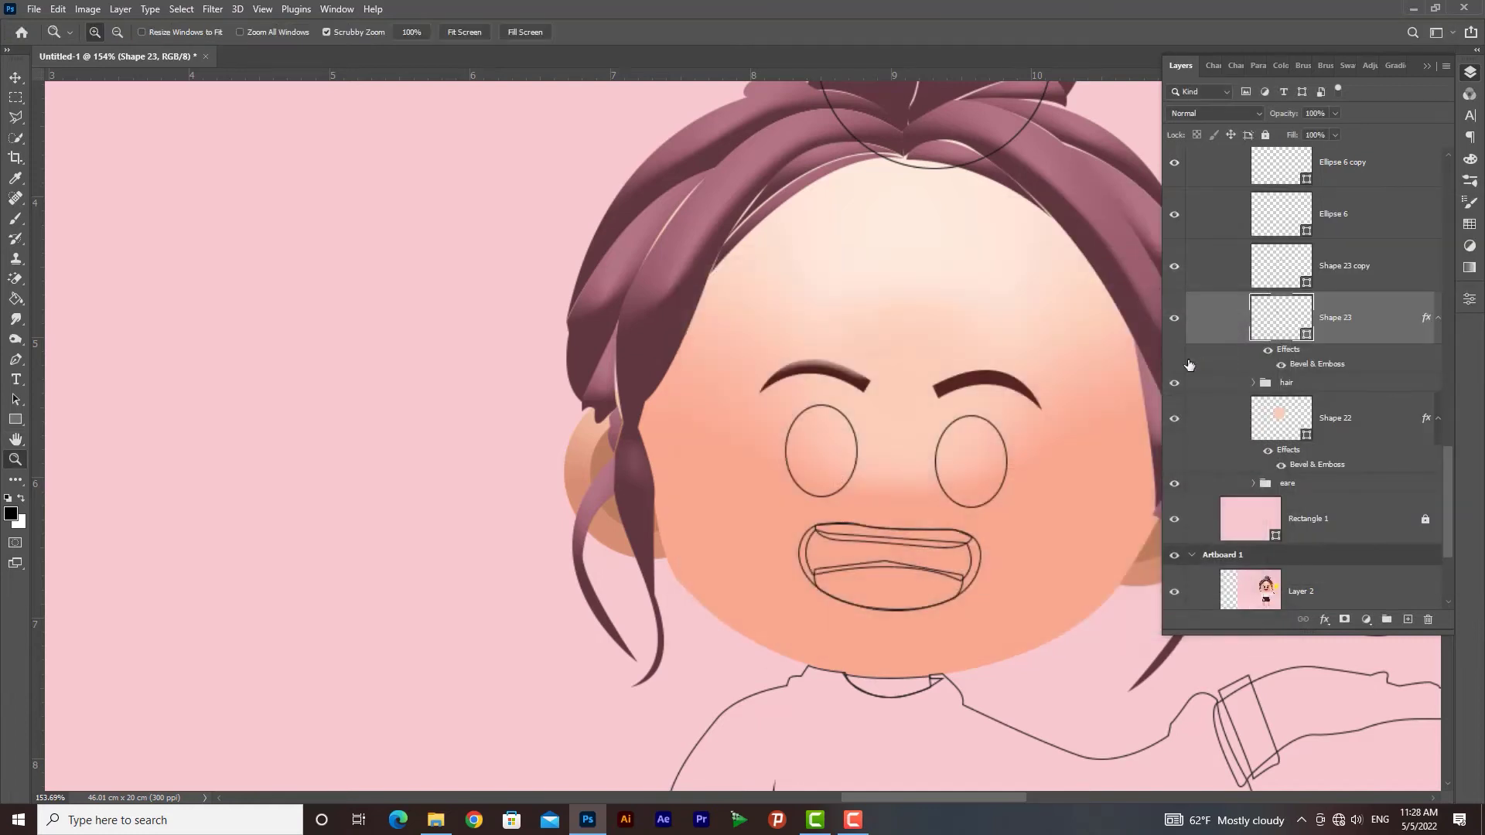
# Step: Copy the left eyebrow's bevel effect onto the right eyebrow (Shape 23 copy)
pyautogui.click(1175, 318)
pyautogui.click(1175, 318)
pyautogui.moveTo(1288, 349); pyautogui.dragTo(1329, 279)
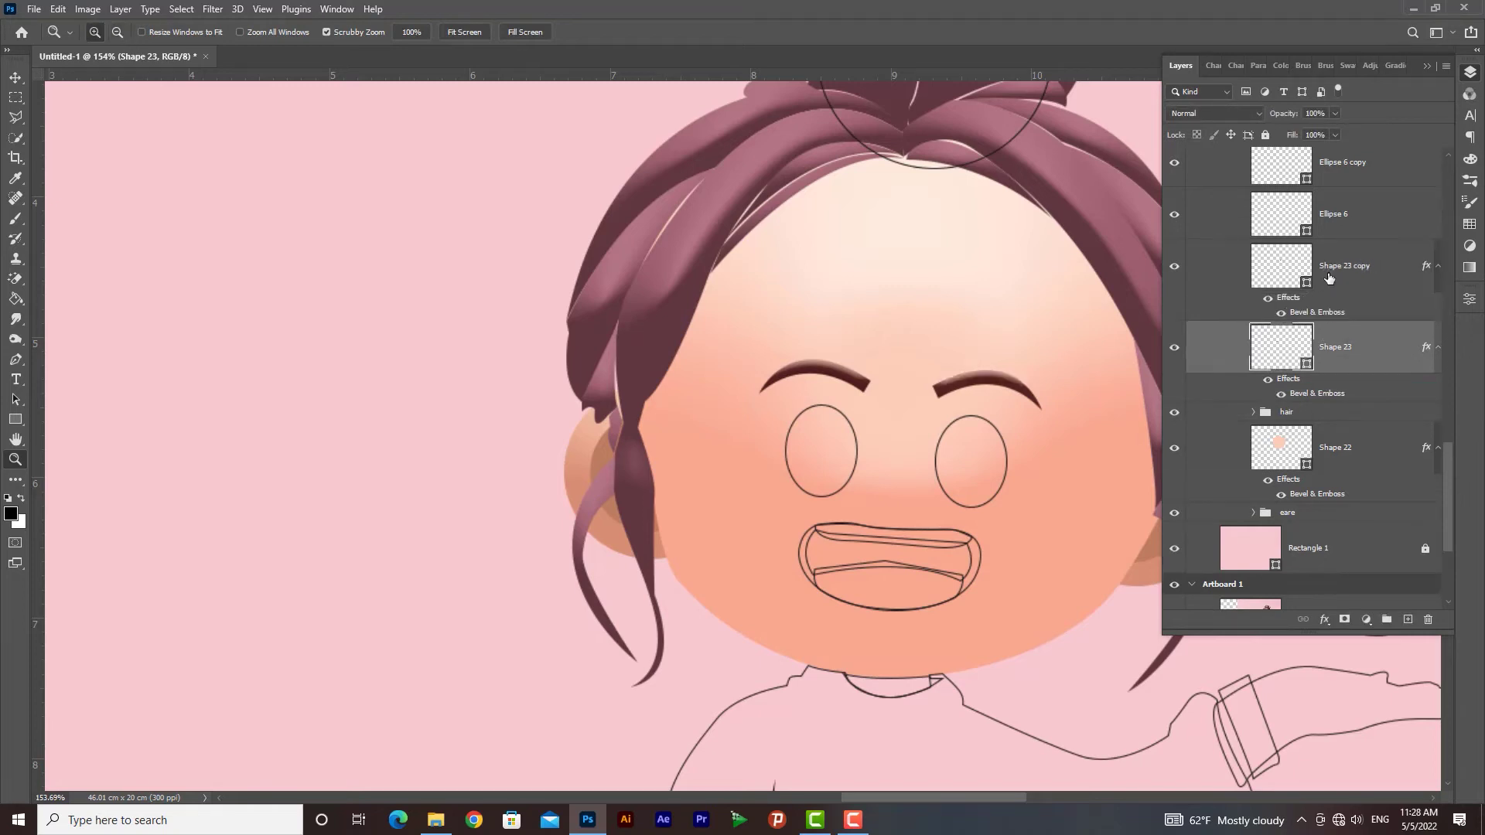
# Step: Group the two eyebrow layers and rename the group abroo
pyautogui.keyDown('shift'); pyautogui.click(1360, 301); pyautogui.keyUp('shift')
pyautogui.hotkey('ctrl', 'g')
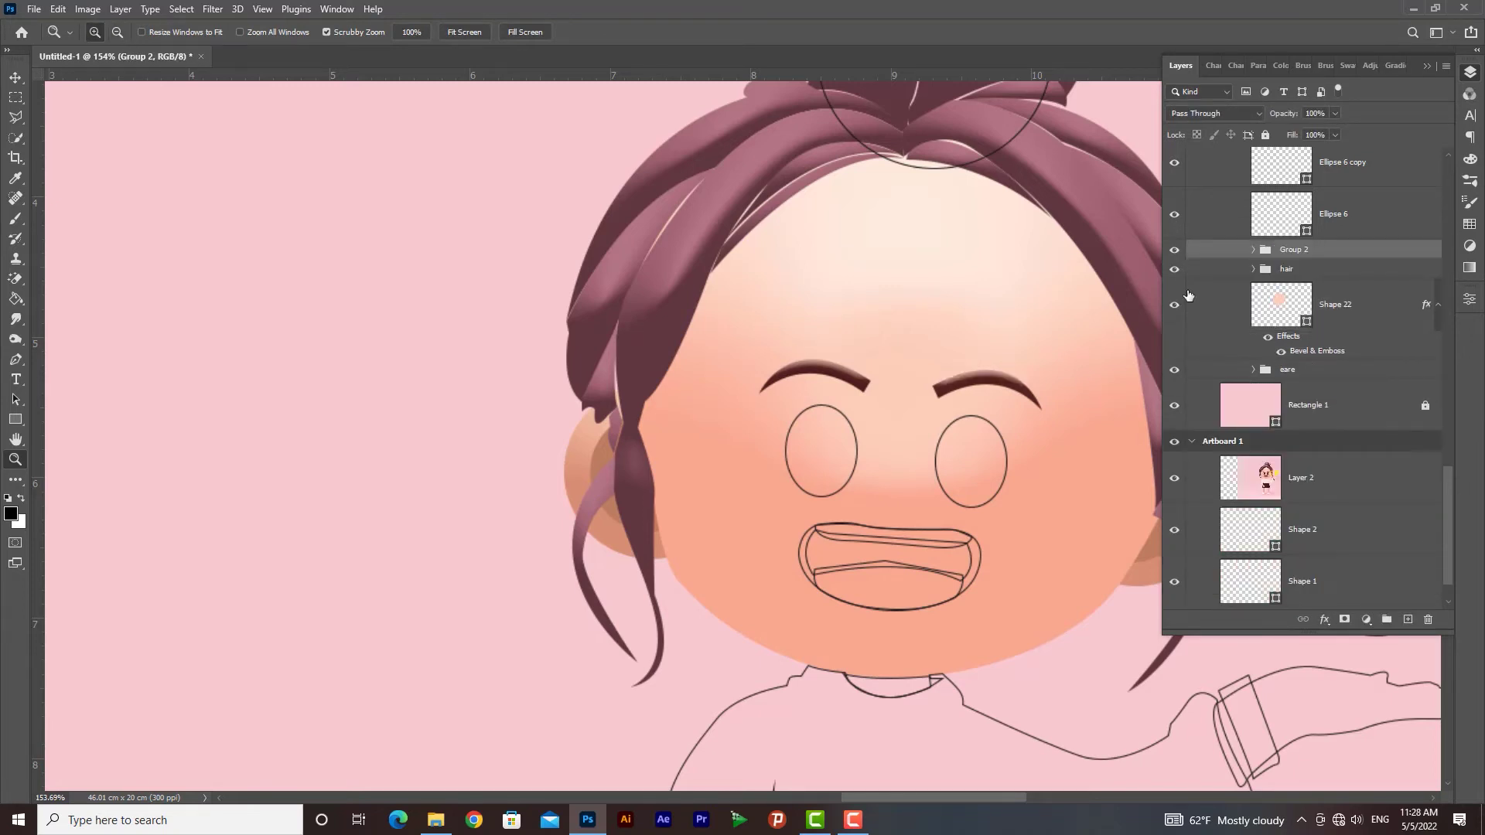
pyautogui.click(1174, 250)
pyautogui.click(1175, 251)
pyautogui.doubleClick(1288, 250)
pyautogui.write('abroo')
pyautogui.press('Return')
# Step: Fill the left eye (Ellipse 6) with a recently used dark brown and remove its stroke
pyautogui.moveTo(917, 453); pyautogui.dragTo(903, 420)
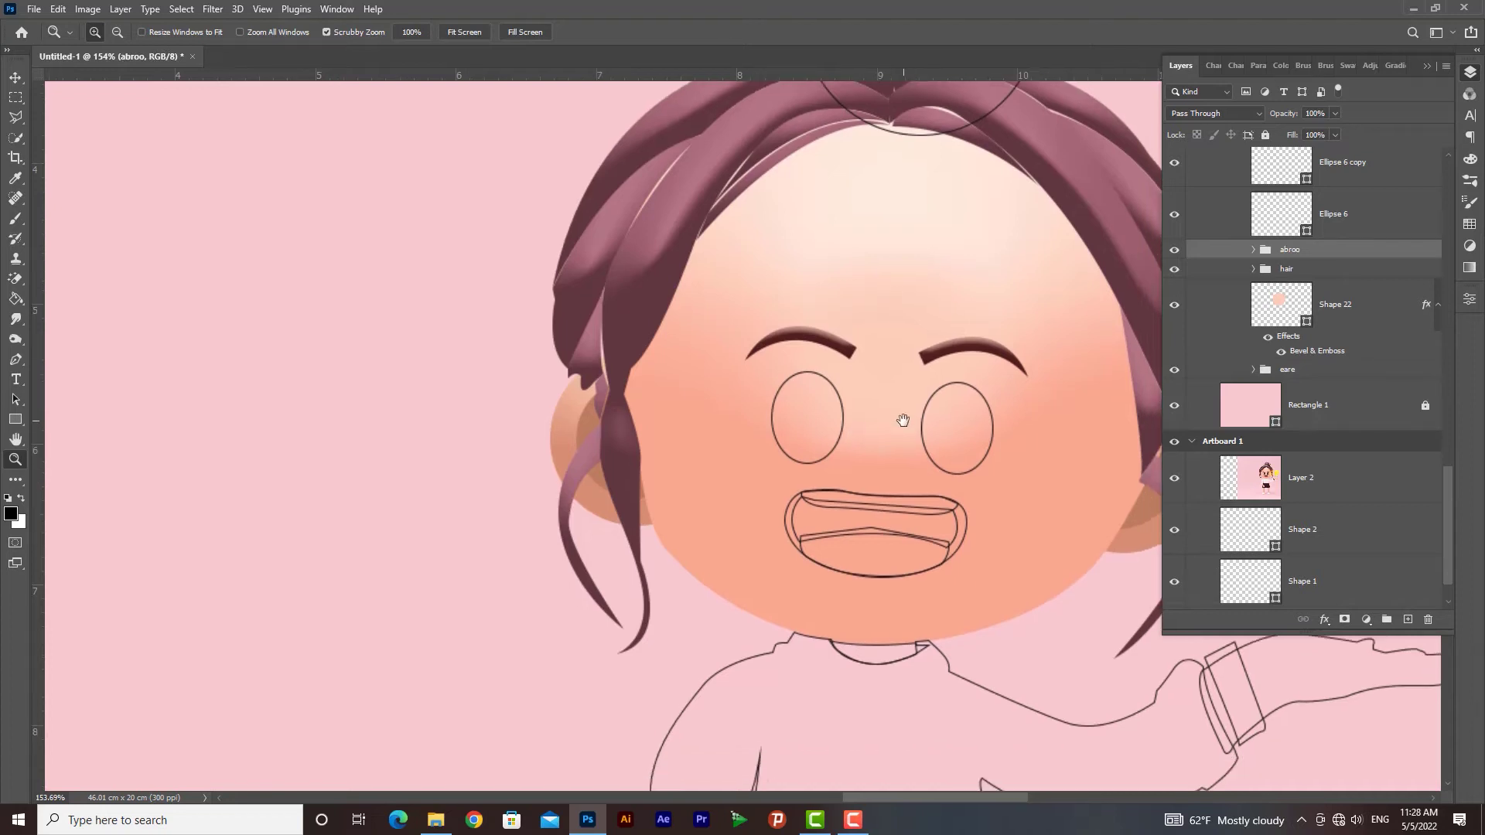
pyautogui.hotkey('ctrl', '-')
pyautogui.hotkey('ctrl', '-')
pyautogui.moveTo(691, 457); pyautogui.dragTo(836, 415)
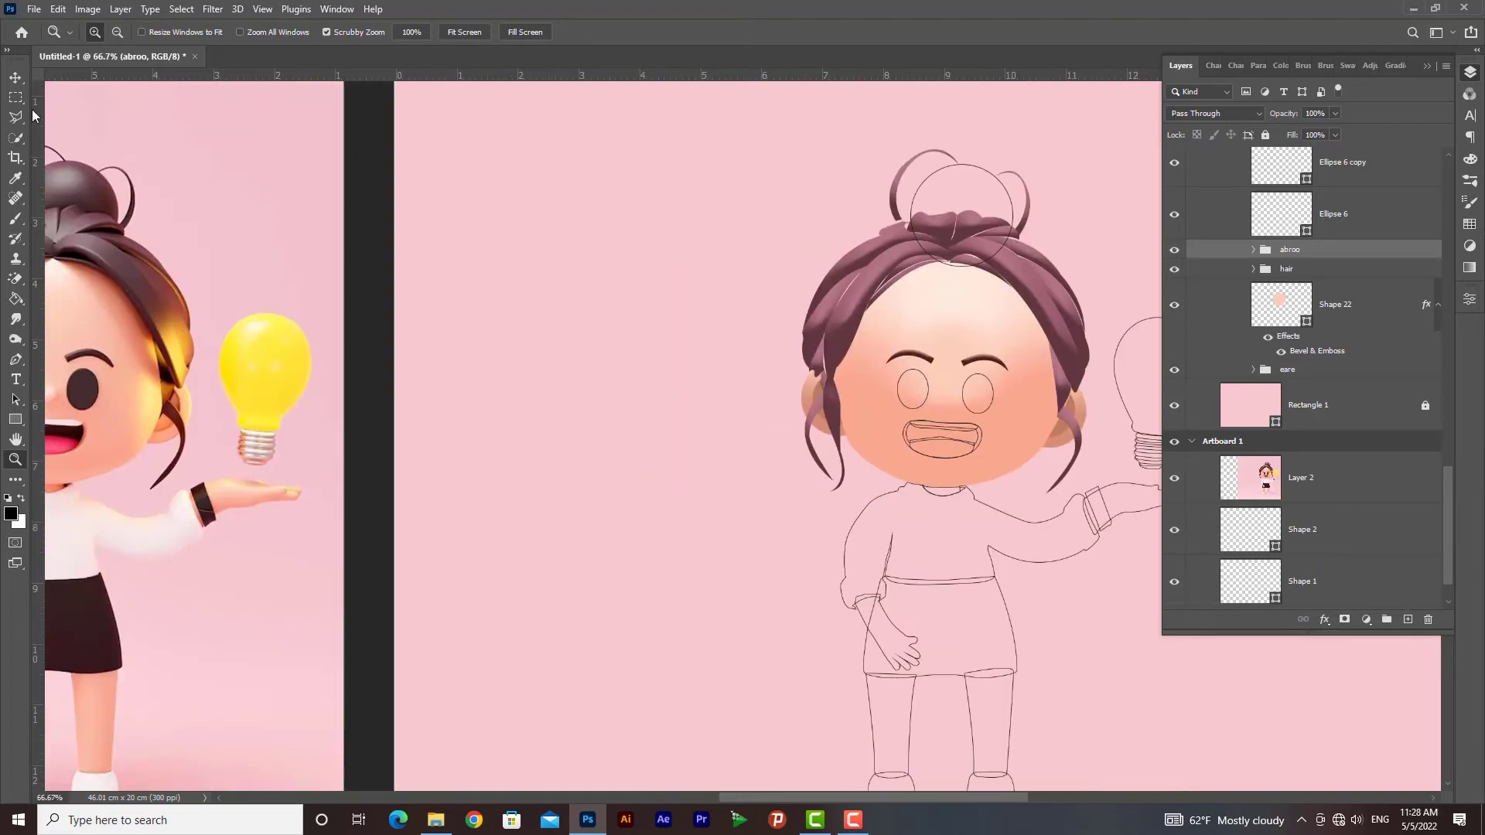
pyautogui.click(15, 418)
pyautogui.click(1346, 214)
pyautogui.click(173, 31)
pyautogui.click(146, 115)
pyautogui.click(228, 32)
# Step: Fill the right eye (Ellipse 6 copy) with the recently used dark brown
pyautogui.click(1346, 163)
pyautogui.click(173, 32)
pyautogui.click(76, 114)
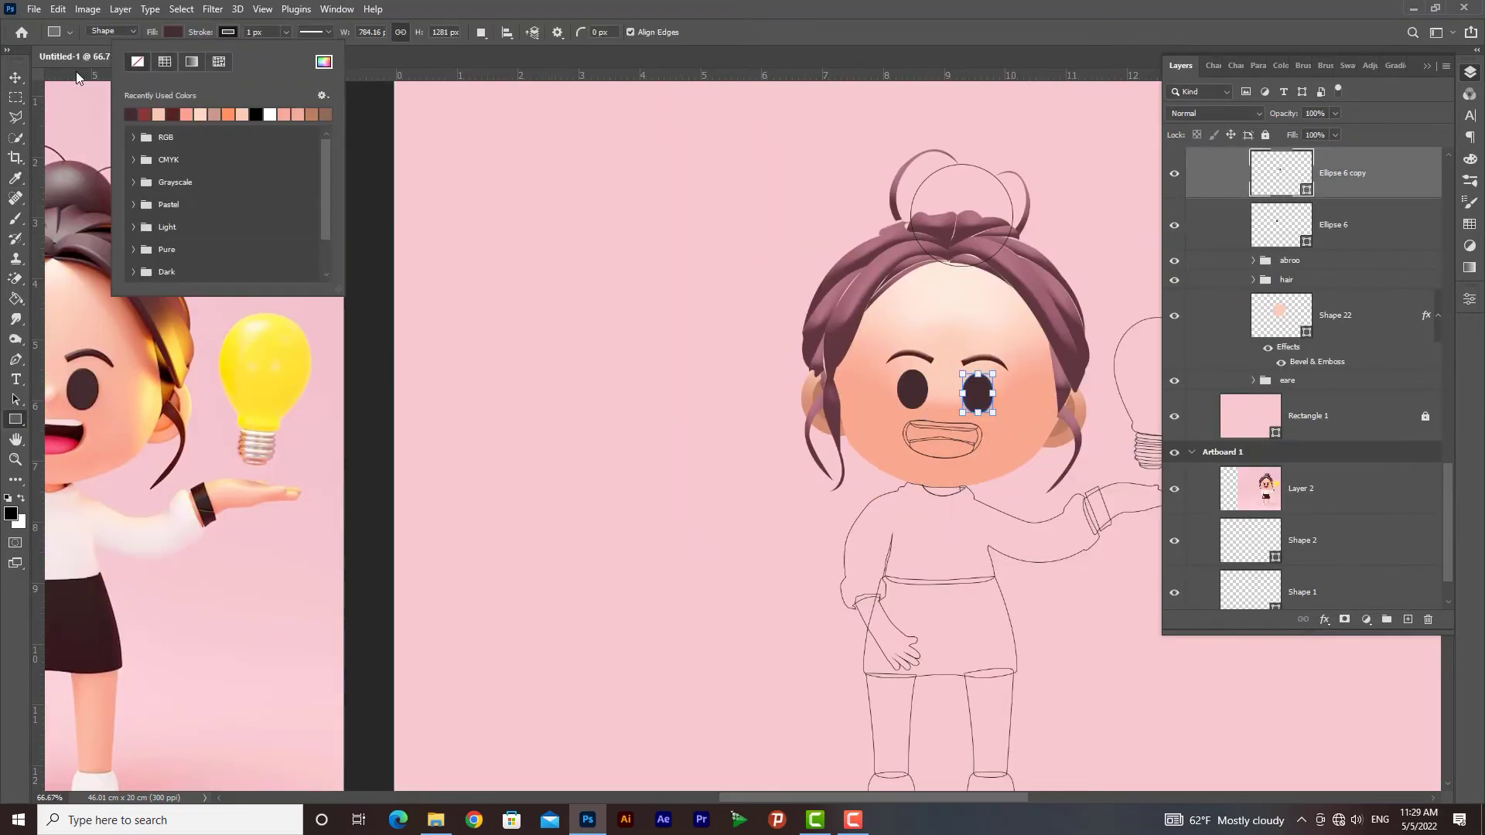
# Step: Add a Bevel & Emboss layer style to the eye shape (Ellipse 6) and apply it
pyautogui.press('z')
pyautogui.moveTo(83, 379); pyautogui.dragTo(155, 379)
pyautogui.doubleClick(1377, 224)
pyautogui.click(983, 249)
pyautogui.click(1401, 205)
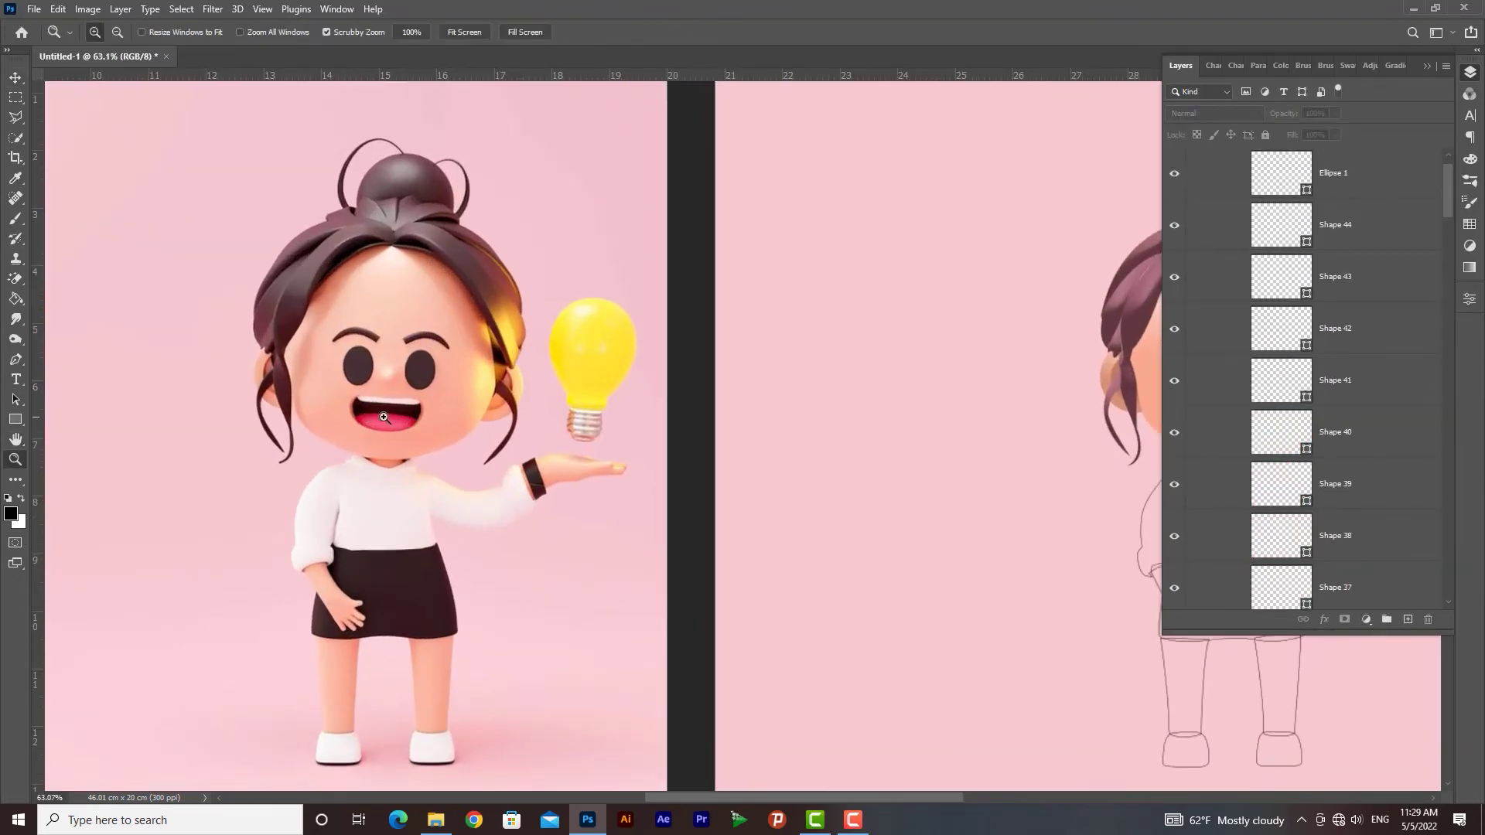
# Step: Fill the outer mouth shape (Shape 24) with the red e36762 sampled from the reference character's lips and remove its stroke
pyautogui.moveTo(487, 423); pyautogui.dragTo(368, 413)
pyautogui.click(15, 79)
pyautogui.click(1297, 280)
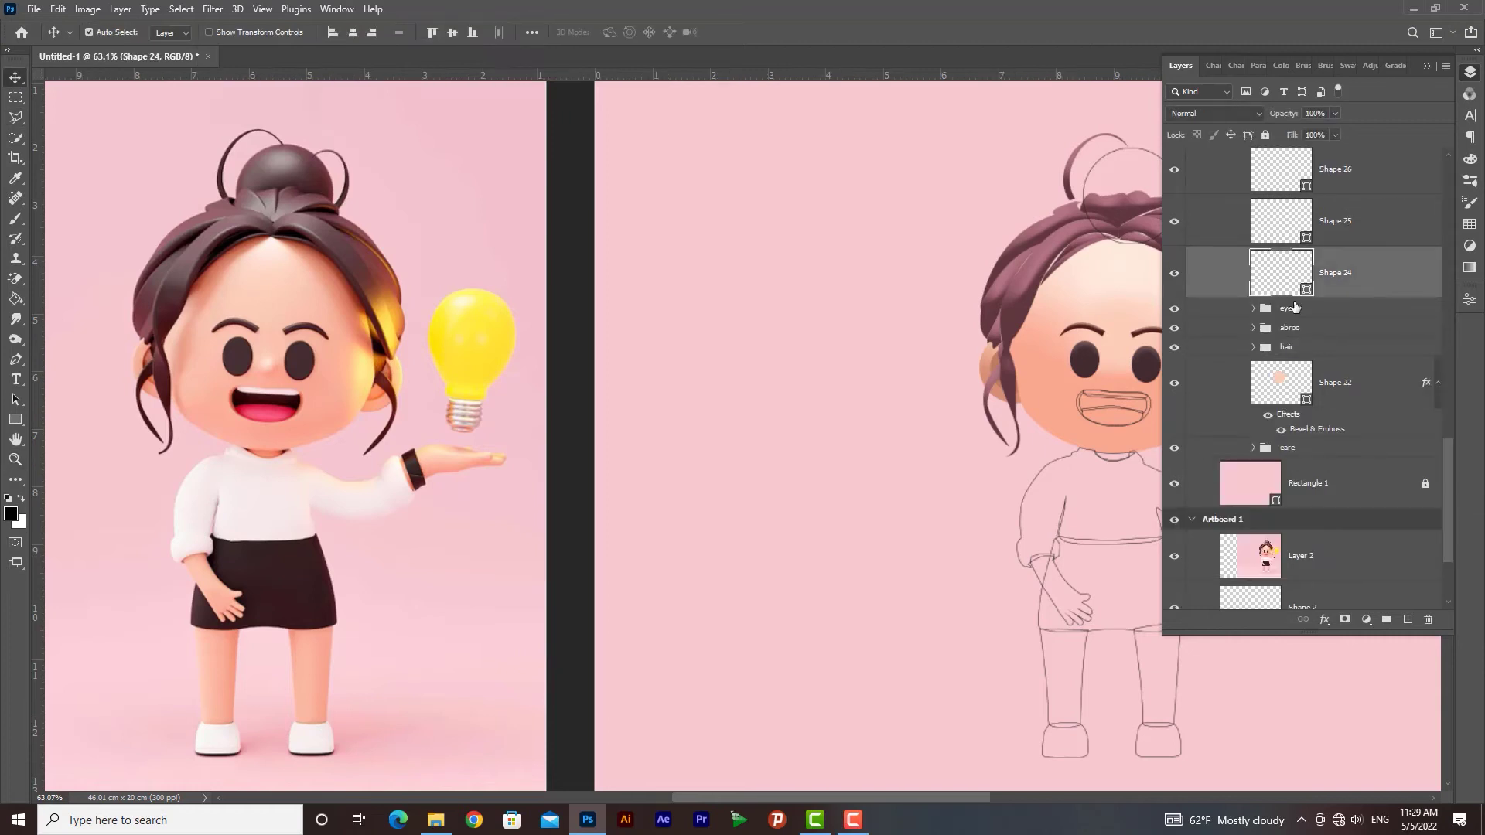
pyautogui.click(1176, 278)
pyautogui.click(14, 420)
pyautogui.click(171, 34)
pyautogui.click(267, 63)
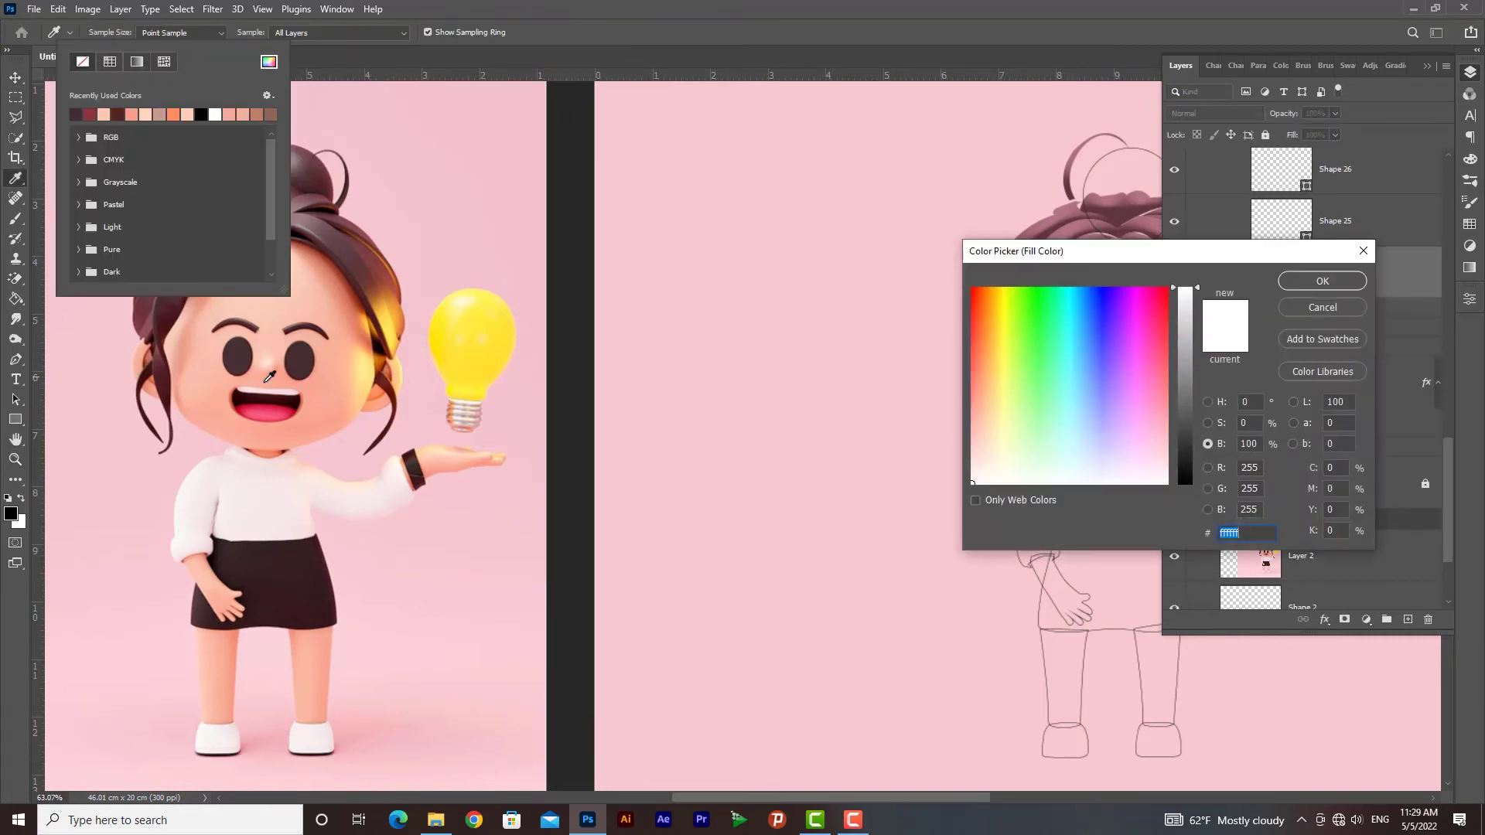
pyautogui.click(237, 384)
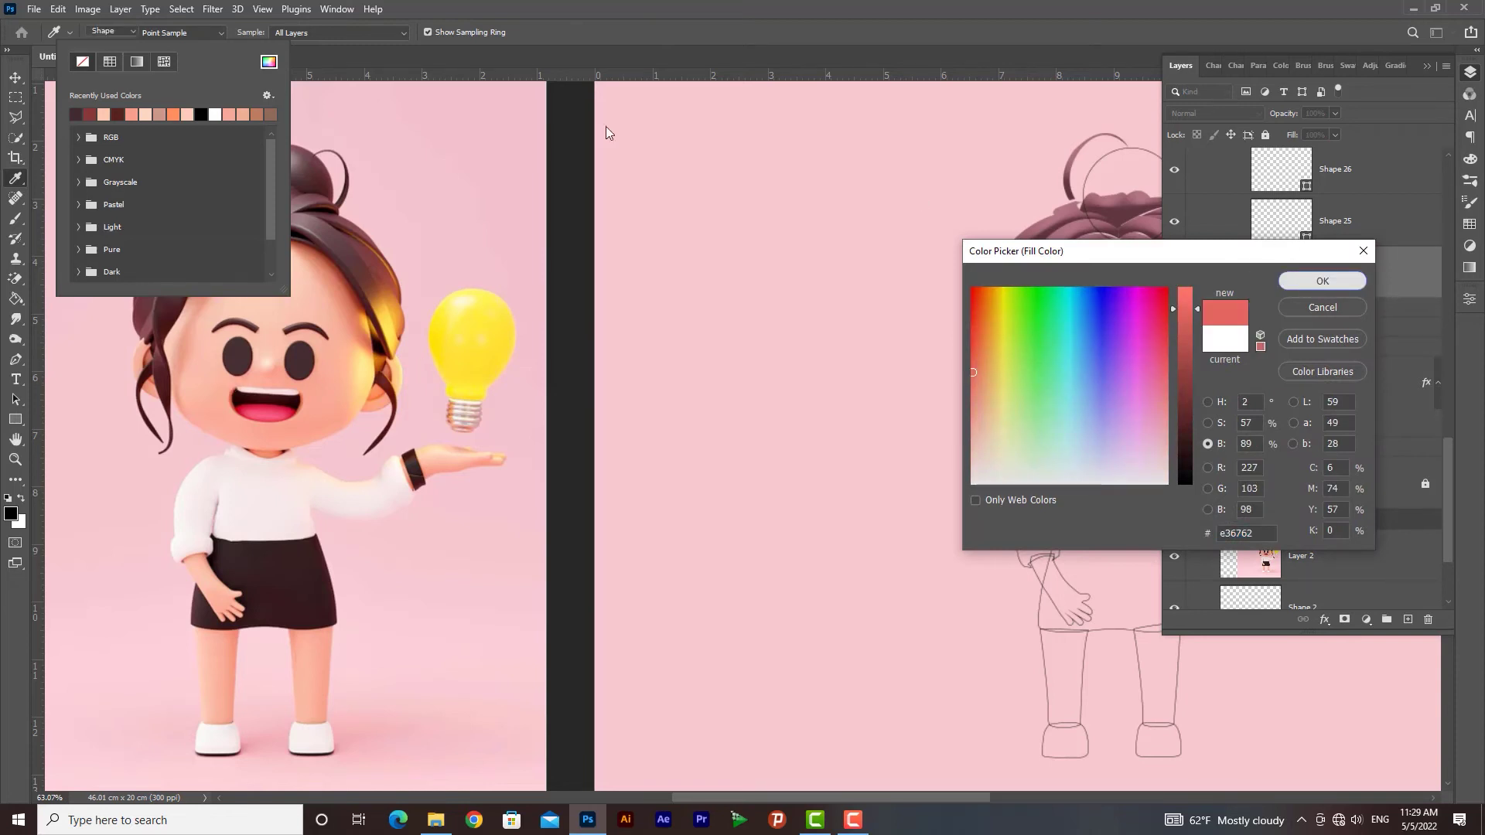
pyautogui.click(1323, 281)
pyautogui.click(228, 33)
pyautogui.click(137, 62)
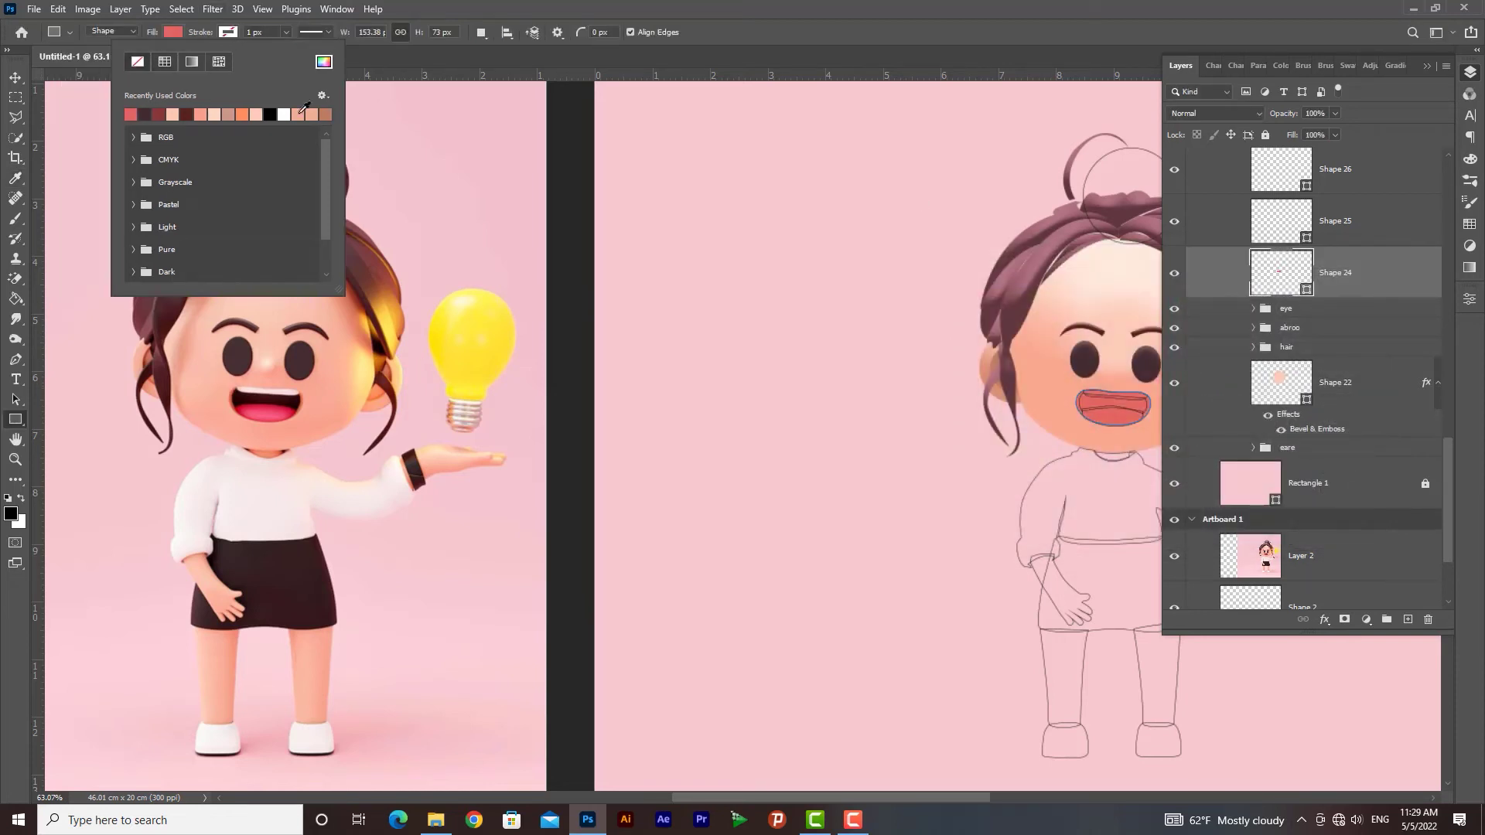
# Step: Fill the upper teeth (Shape 25) with a light colour sampled from the reference teeth and remove the stroke
pyautogui.click(1381, 233)
pyautogui.click(1176, 225)
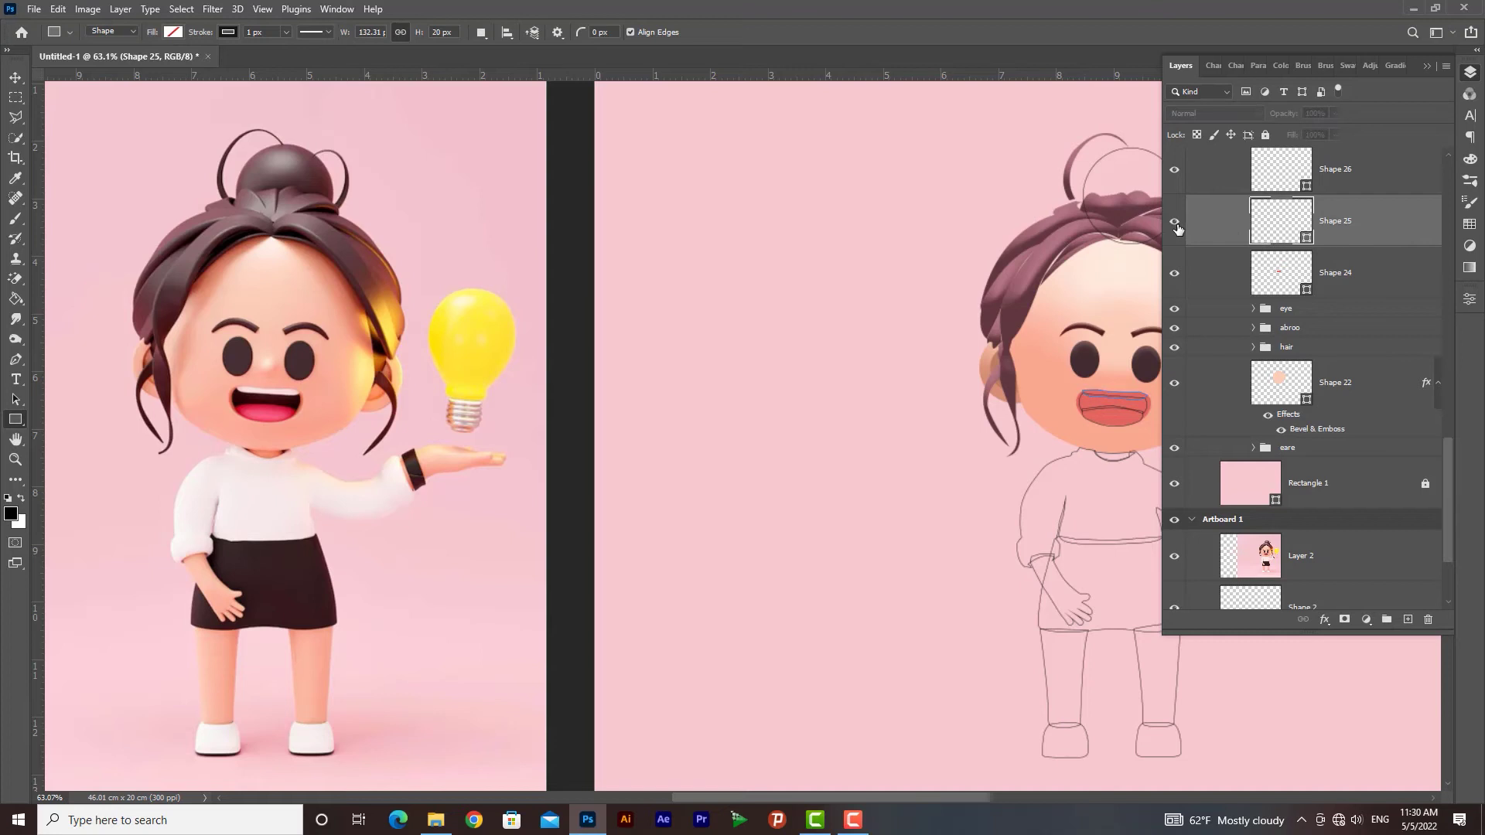
pyautogui.click(173, 33)
pyautogui.click(268, 63)
pyautogui.click(281, 393)
pyautogui.click(1301, 286)
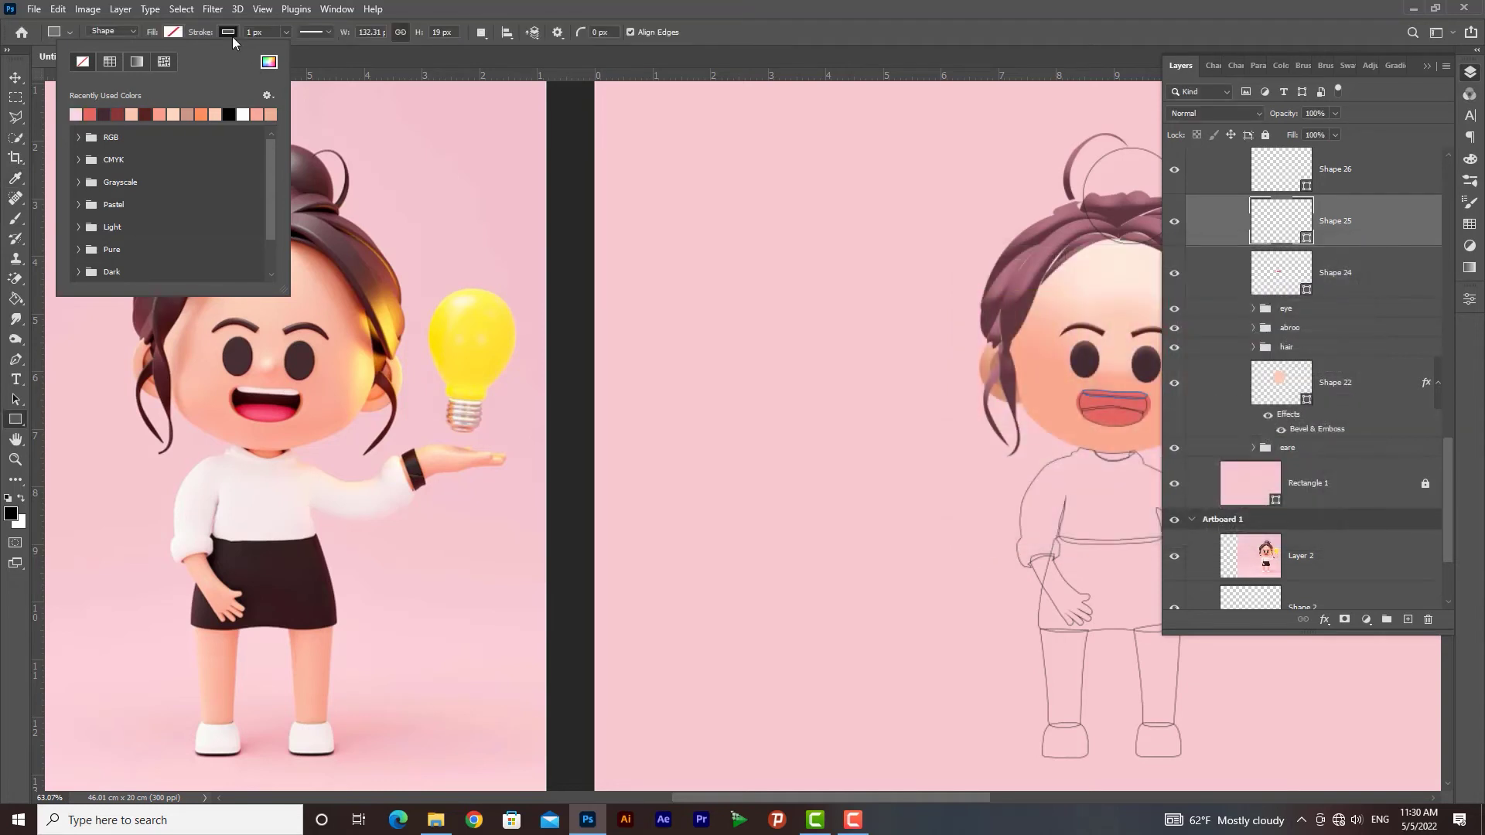
pyautogui.click(232, 36)
pyautogui.click(136, 62)
pyautogui.doubleClick(1281, 220)
pyautogui.click(1325, 285)
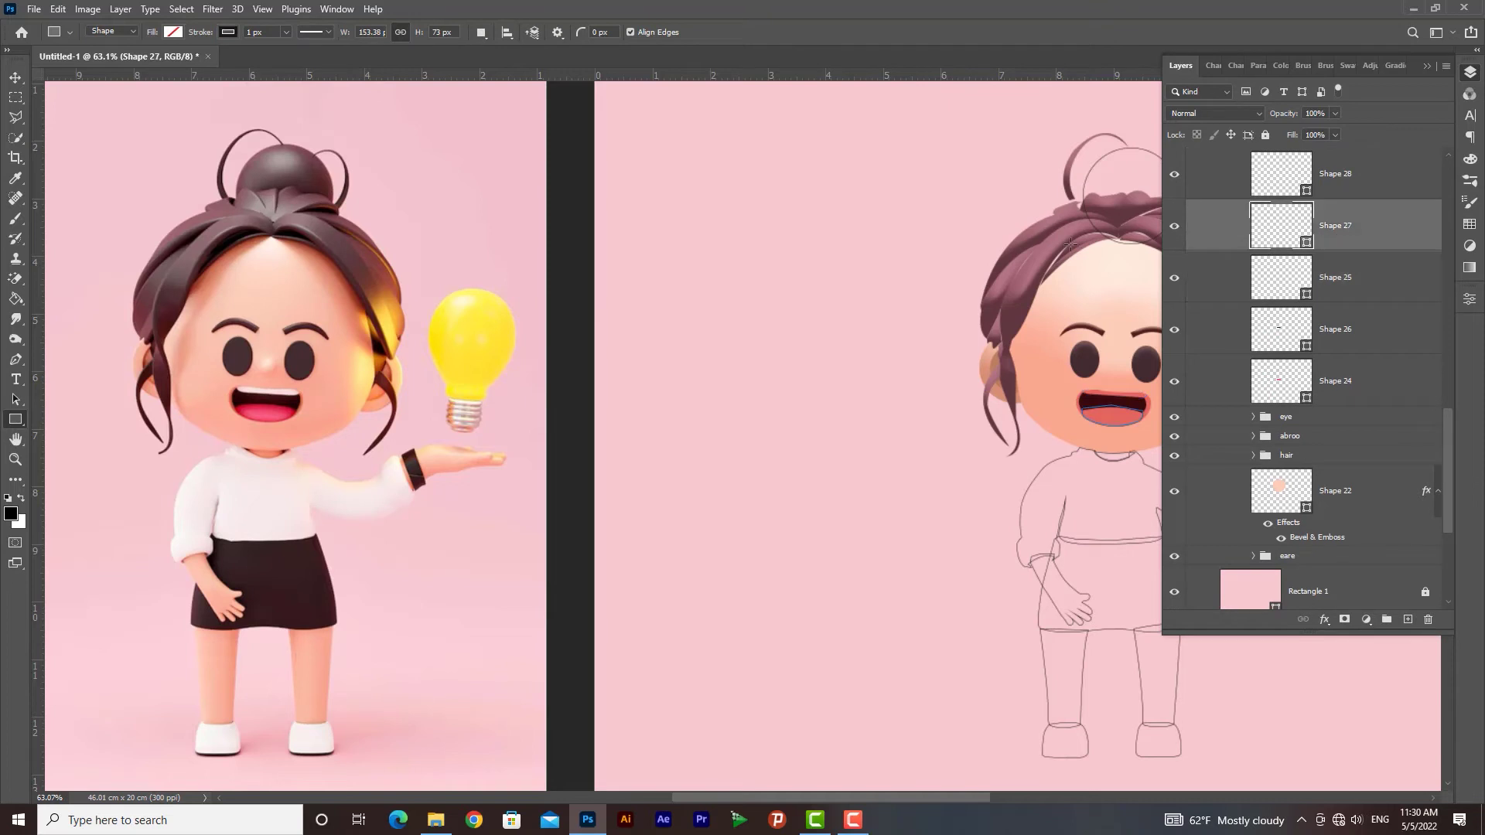
# Step: Move the tongue (Shape 27) beneath the teeth (Shape 25) and group the four mouth shapes
pyautogui.moveTo(1279, 246); pyautogui.dragTo(1276, 298)
pyautogui.click(1174, 330)
pyautogui.click(1174, 329)
pyautogui.click(1319, 236)
pyautogui.keyDown('shift'); pyautogui.click(1300, 399); pyautogui.keyUp('shift')
pyautogui.hotkey('ctrl', 'g')
pyautogui.click(1253, 230)
pyautogui.click(1313, 265)
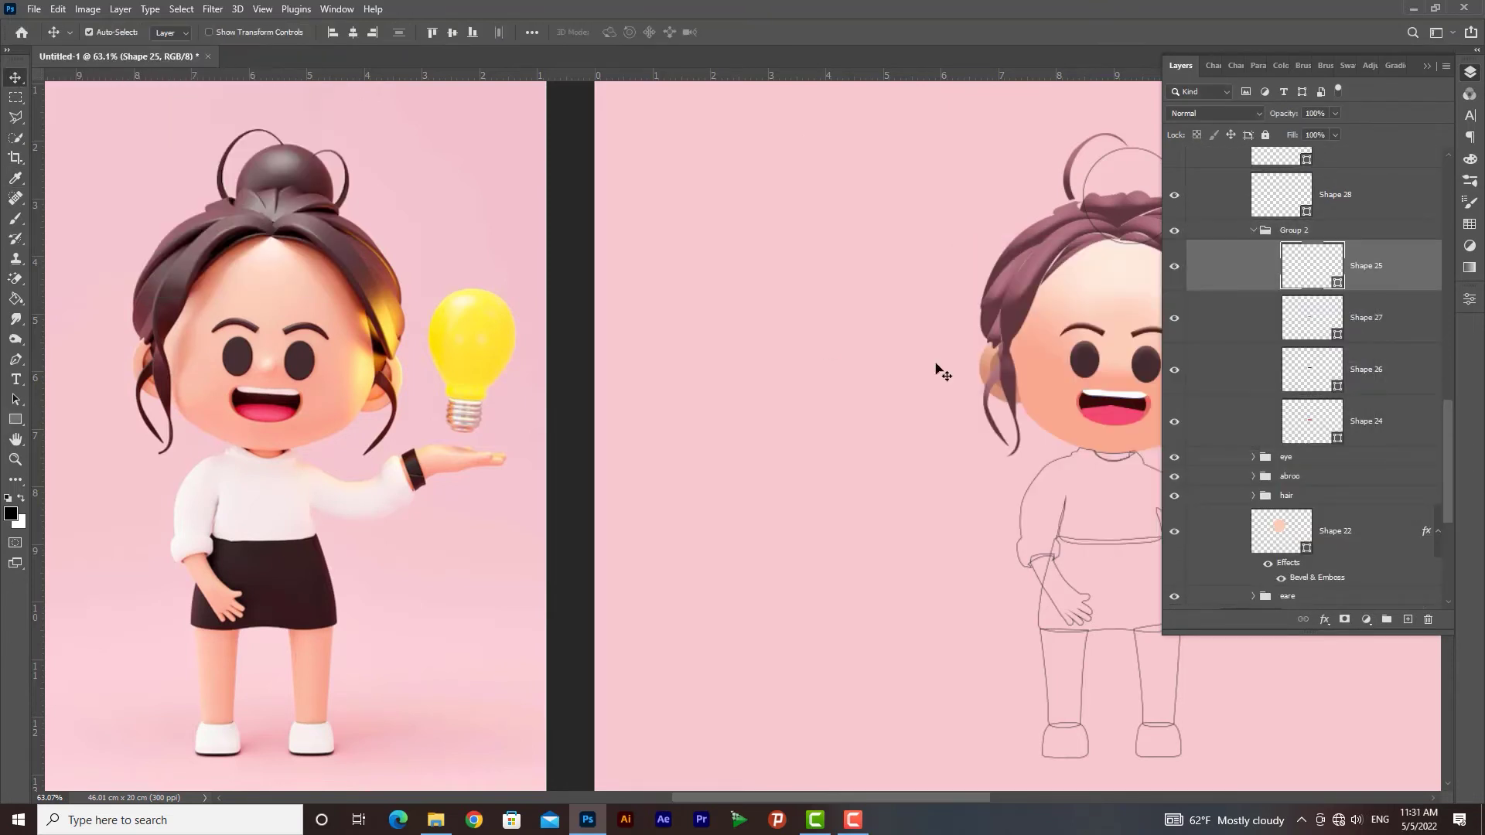
# Step: Apply a Bevel & Emboss to the teeth (Shape 25) with depth 407%, size 62 px and soften 1 px
pyautogui.press('z')
pyautogui.moveTo(851, 442); pyautogui.dragTo(802, 444)
pyautogui.moveTo(974, 421); pyautogui.dragTo(947, 448)
pyautogui.moveTo(839, 405); pyautogui.dragTo(886, 437)
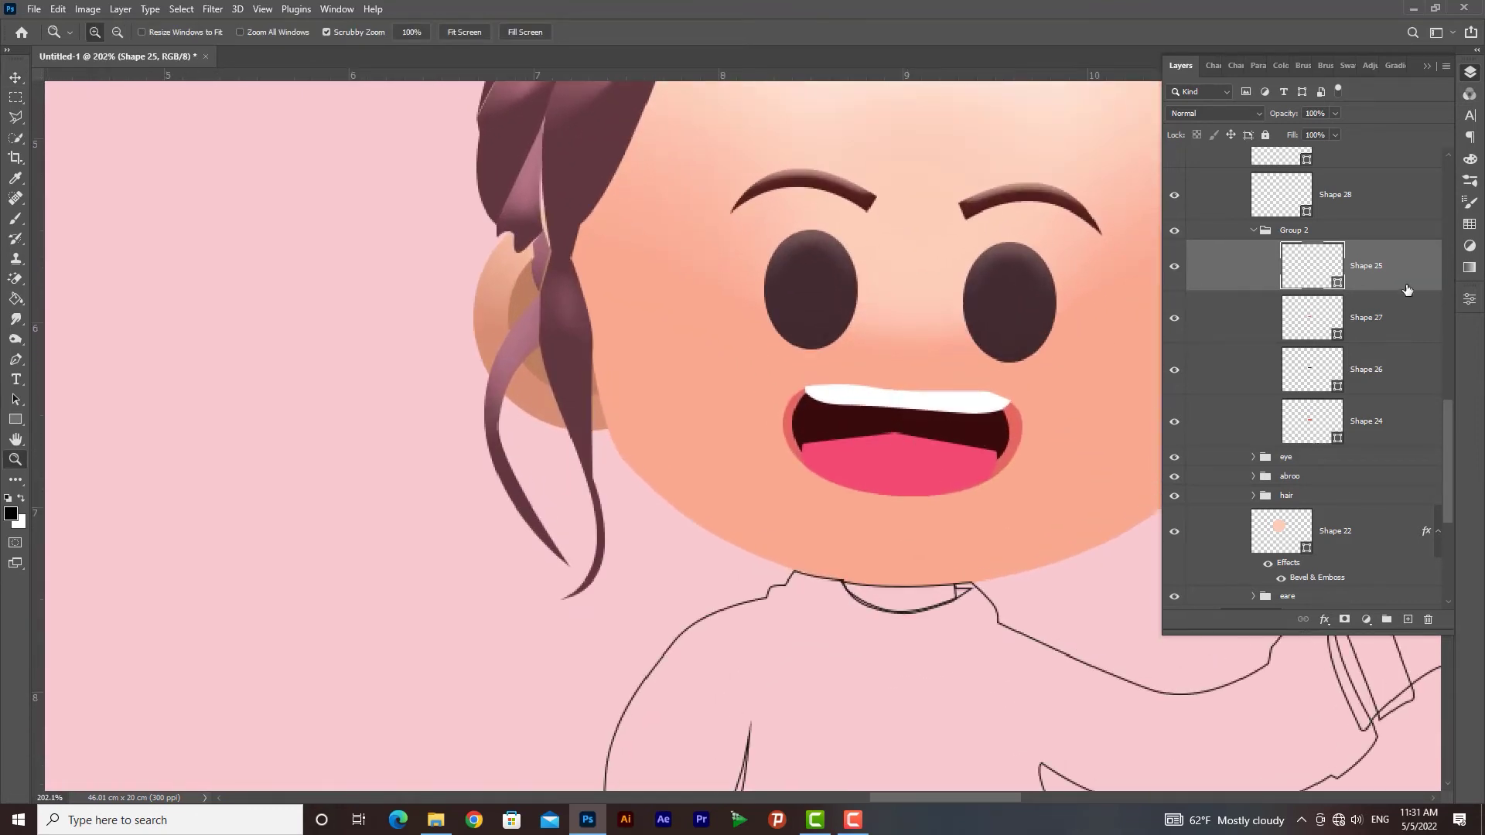
pyautogui.click(926, 245)
pyautogui.moveTo(1056, 174); pyautogui.dragTo(1200, 255)
pyautogui.moveTo(1301, 342); pyautogui.dragTo(1320, 373)
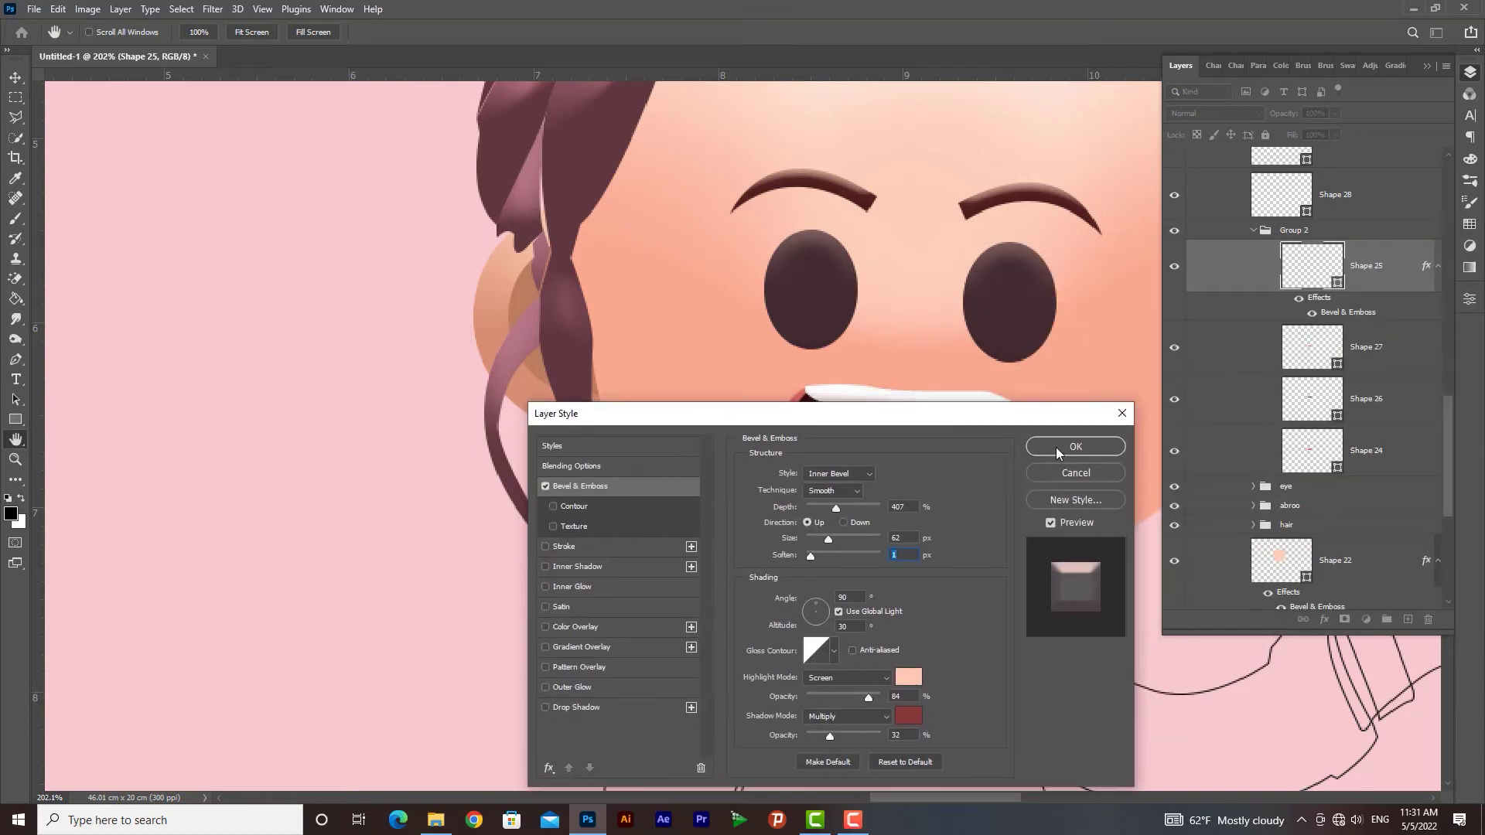
pyautogui.click(1060, 450)
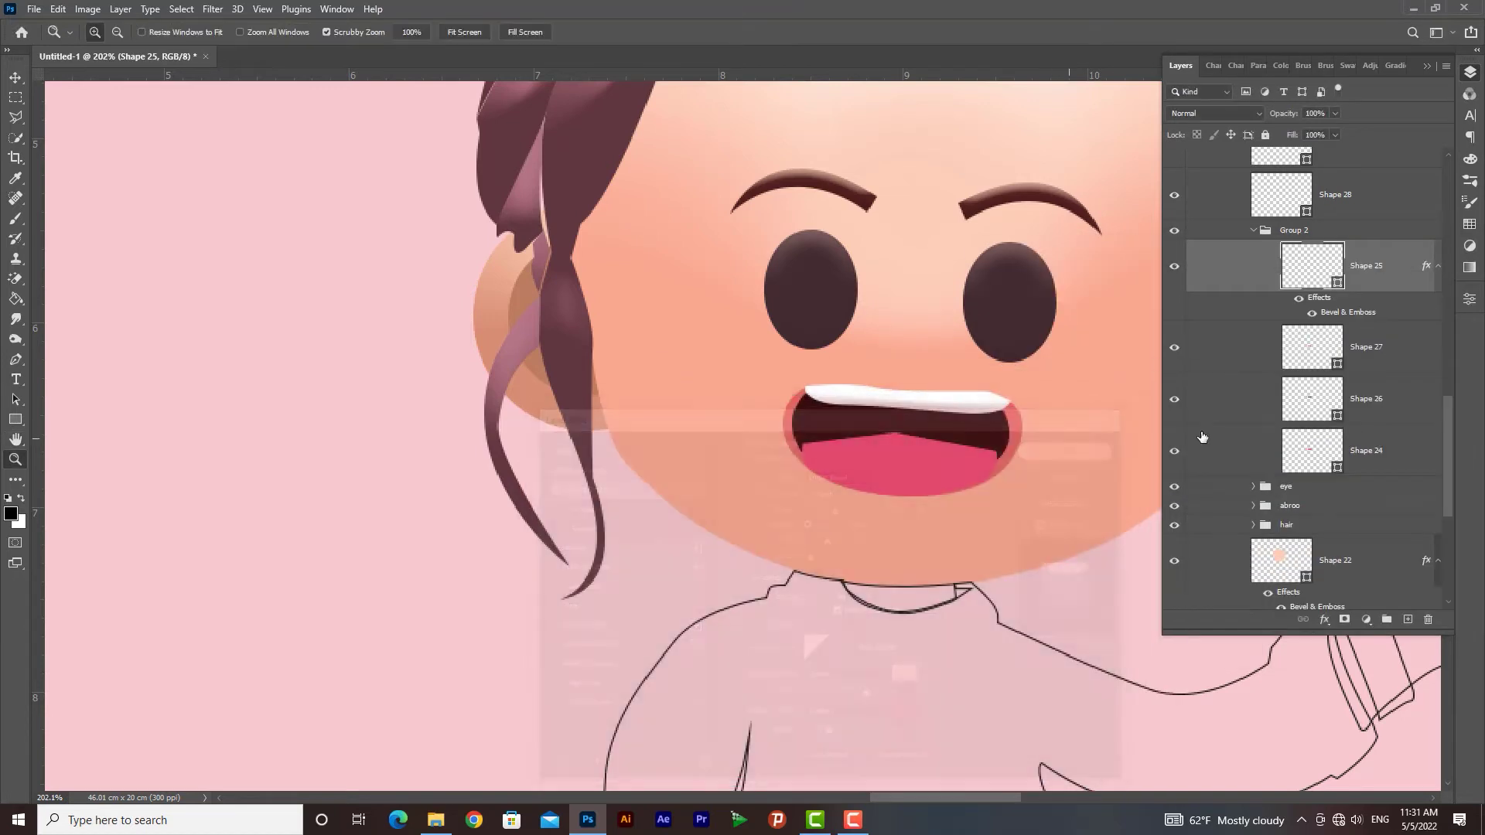
# Step: Add a Gradient Overlay to the tongue (Shape 27) and set the gradient's end stop to hot pink fe0054
pyautogui.click(1402, 361)
pyautogui.moveTo(639, 511); pyautogui.dragTo(954, 511)
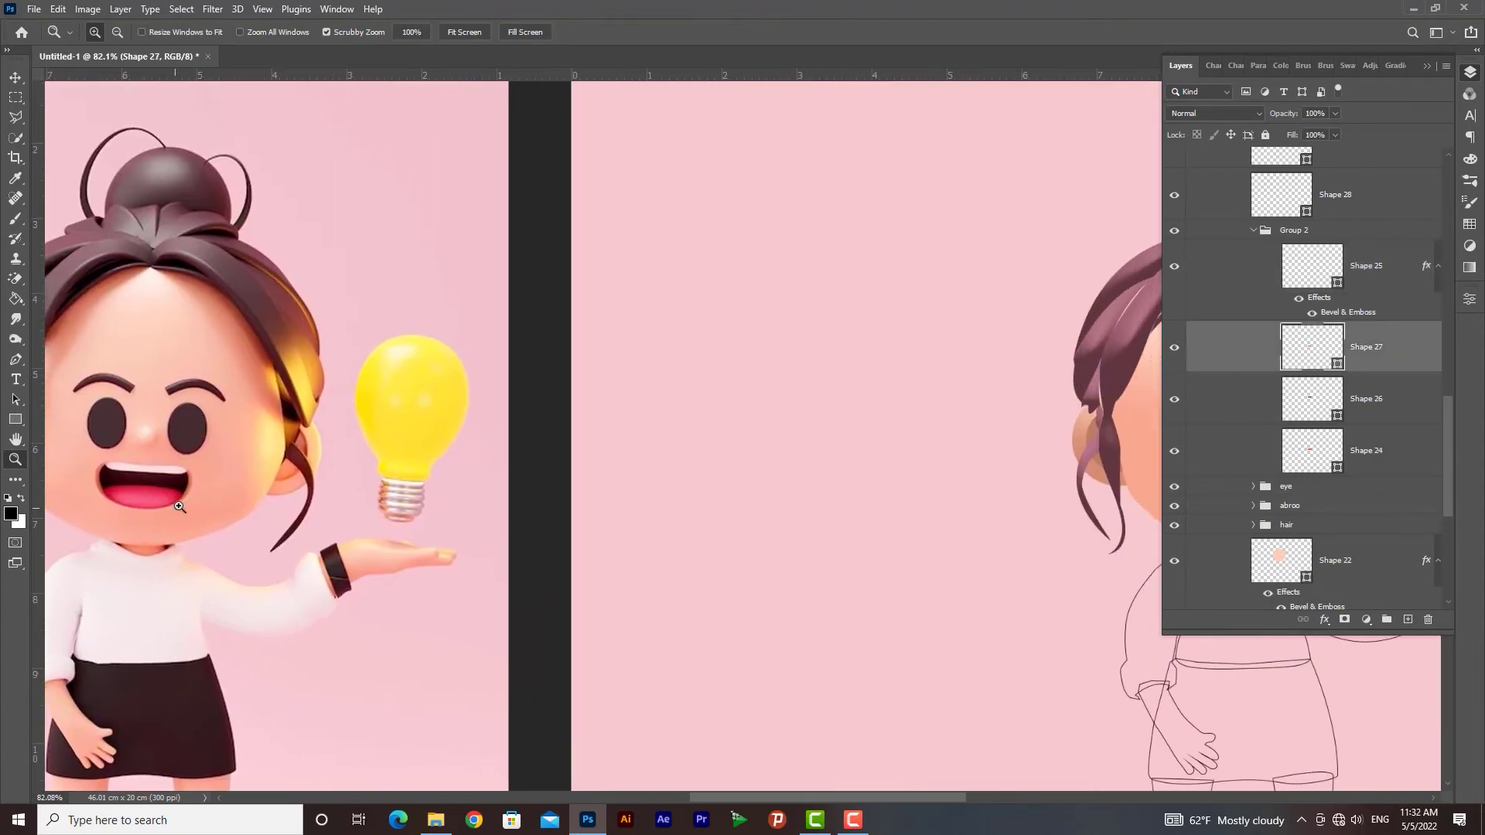
pyautogui.hscroll(5, 821, 519)
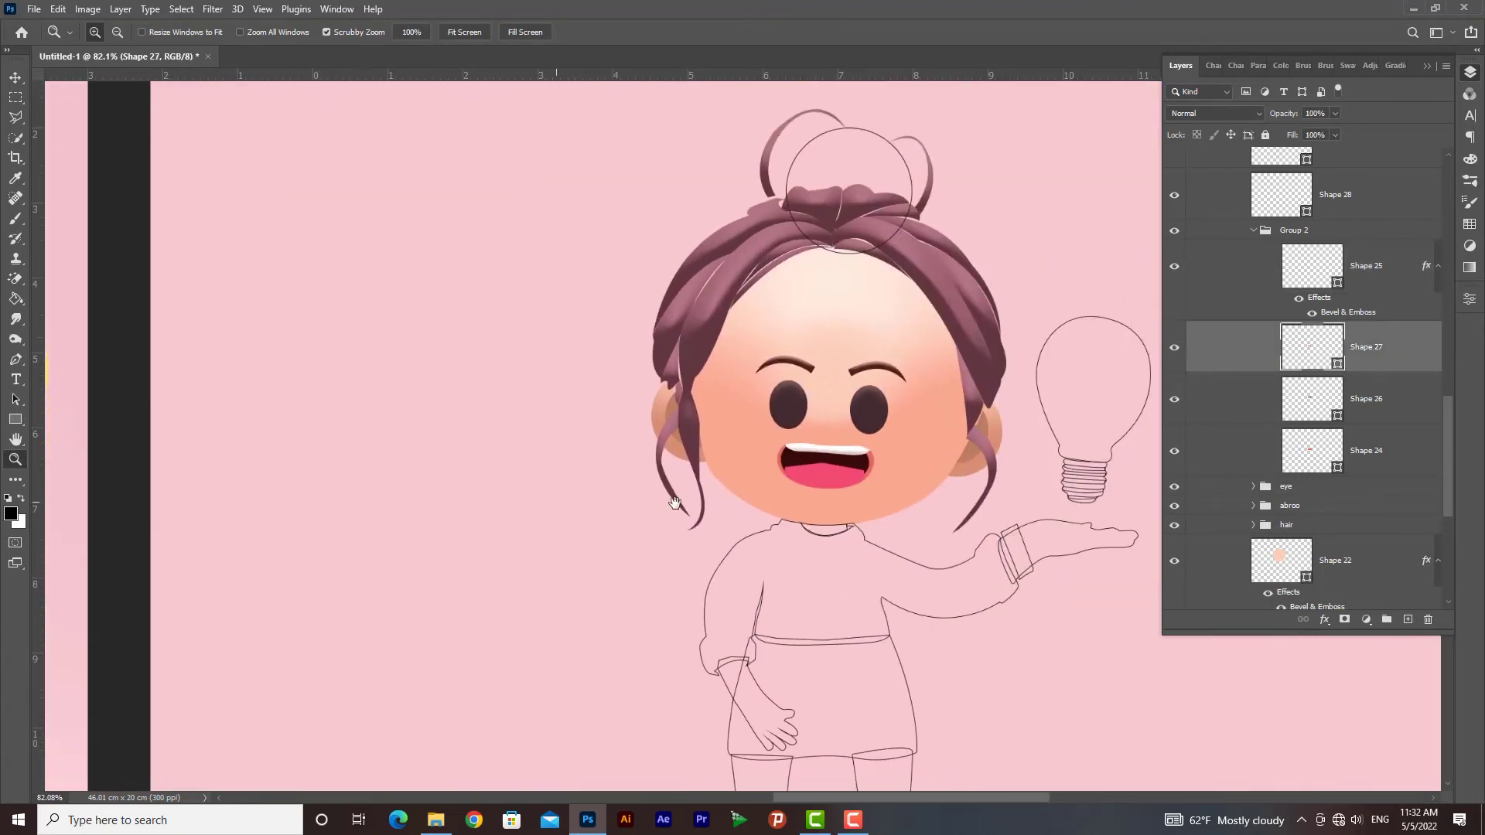
pyautogui.doubleClick(1237, 347)
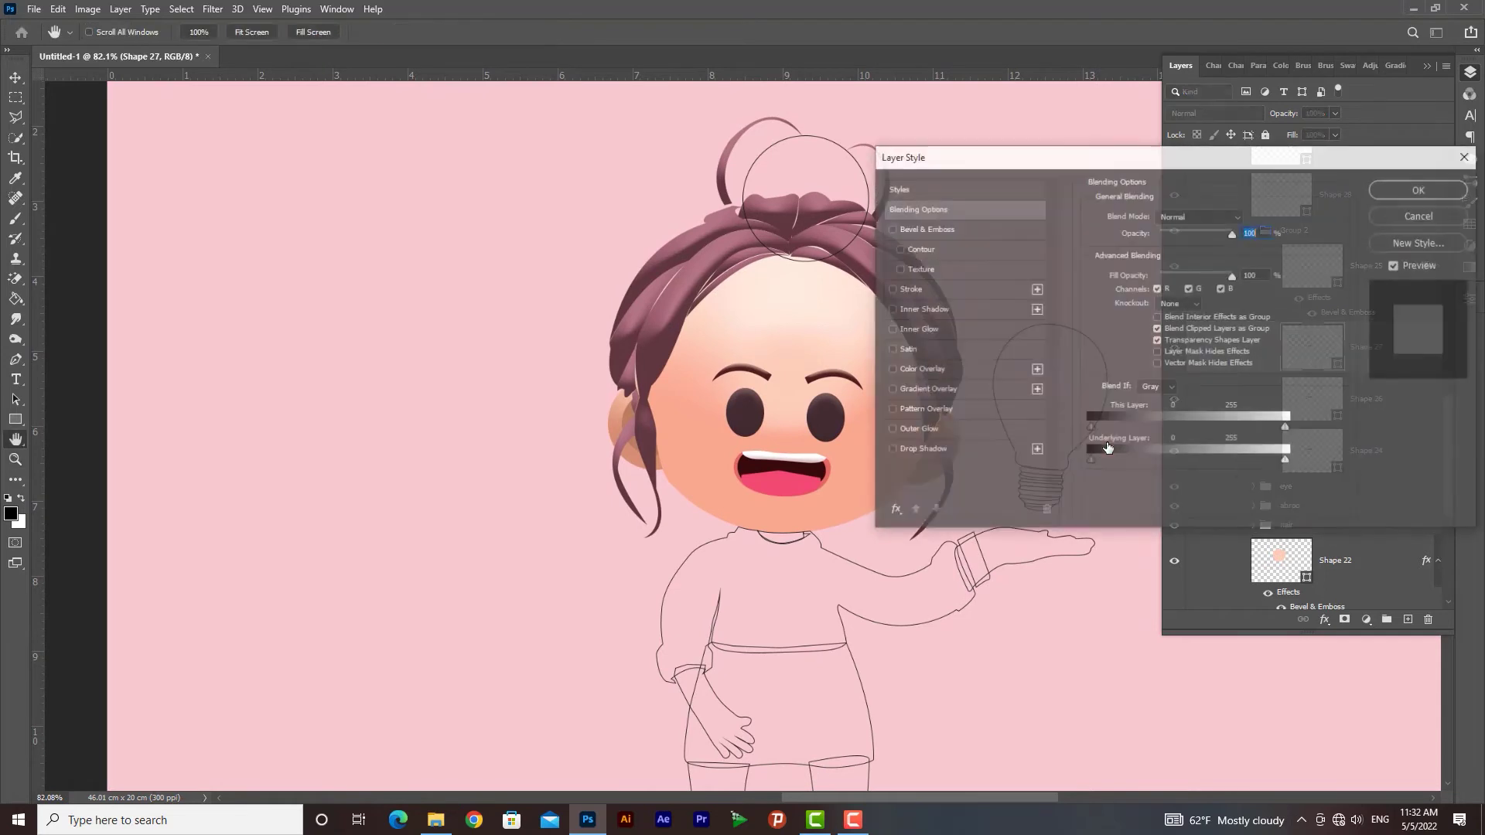
pyautogui.click(931, 386)
pyautogui.click(1196, 253)
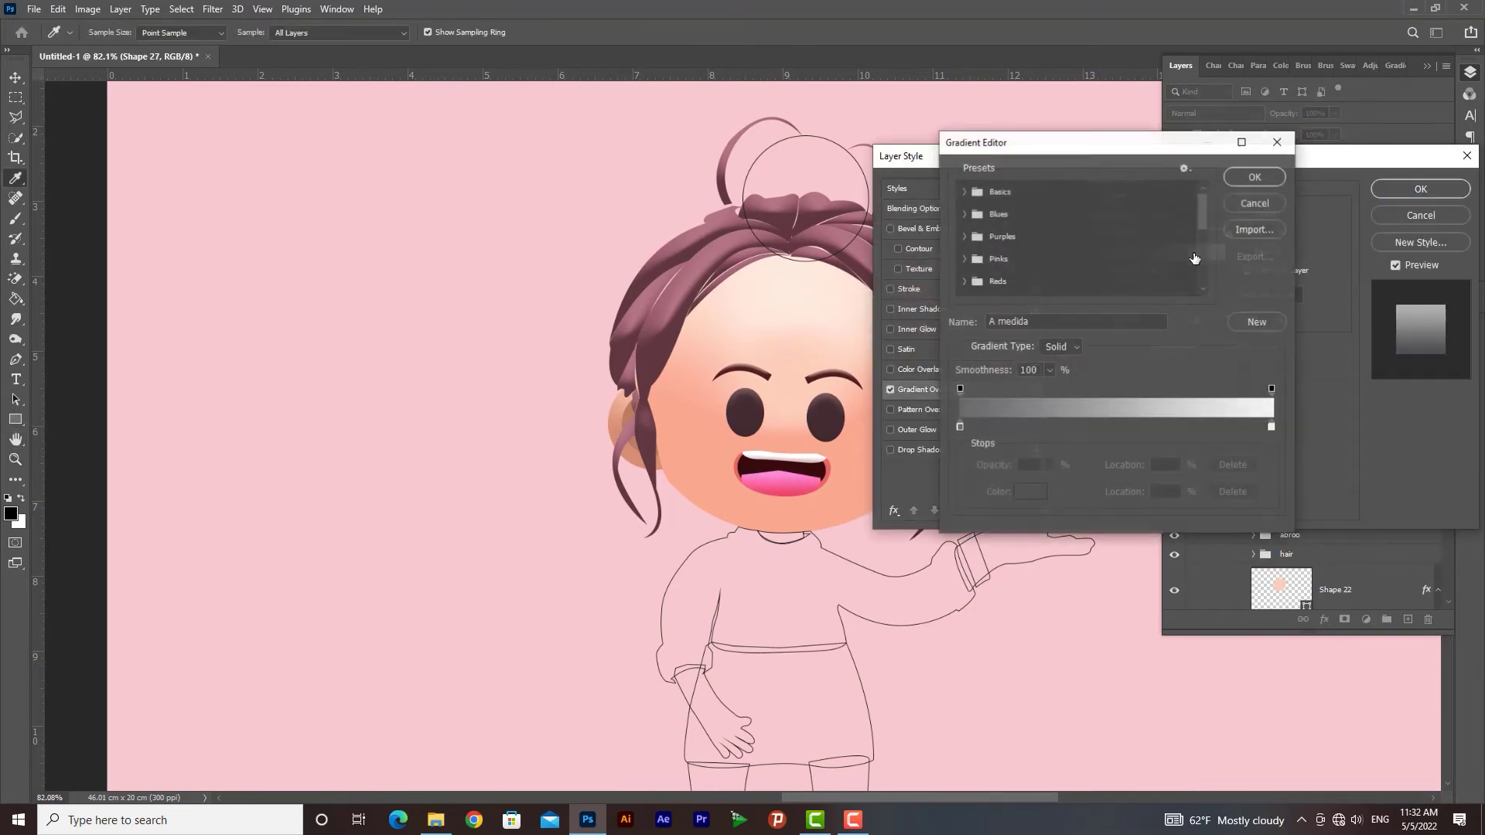
pyautogui.doubleClick(1272, 425)
pyautogui.click(1184, 302)
pyautogui.click(1158, 299)
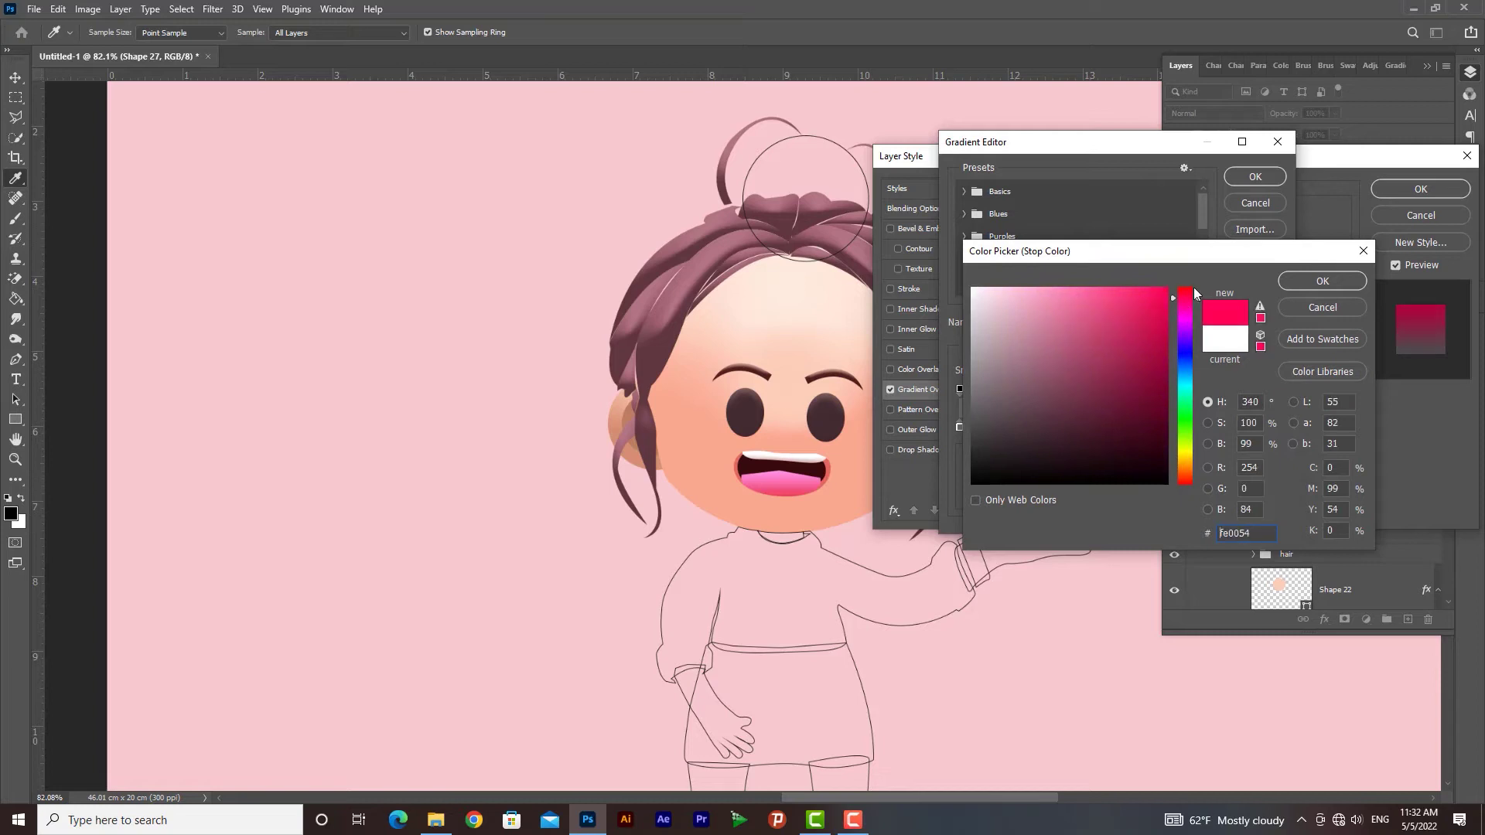
pyautogui.click(1306, 283)
# Step: Add a middle stop to the tongue's gradient and colour it light pink fdb6cd
pyautogui.click(1139, 425)
pyautogui.doubleClick(1139, 425)
pyautogui.click(1018, 291)
pyautogui.moveTo(1019, 291); pyautogui.dragTo(1015, 289)
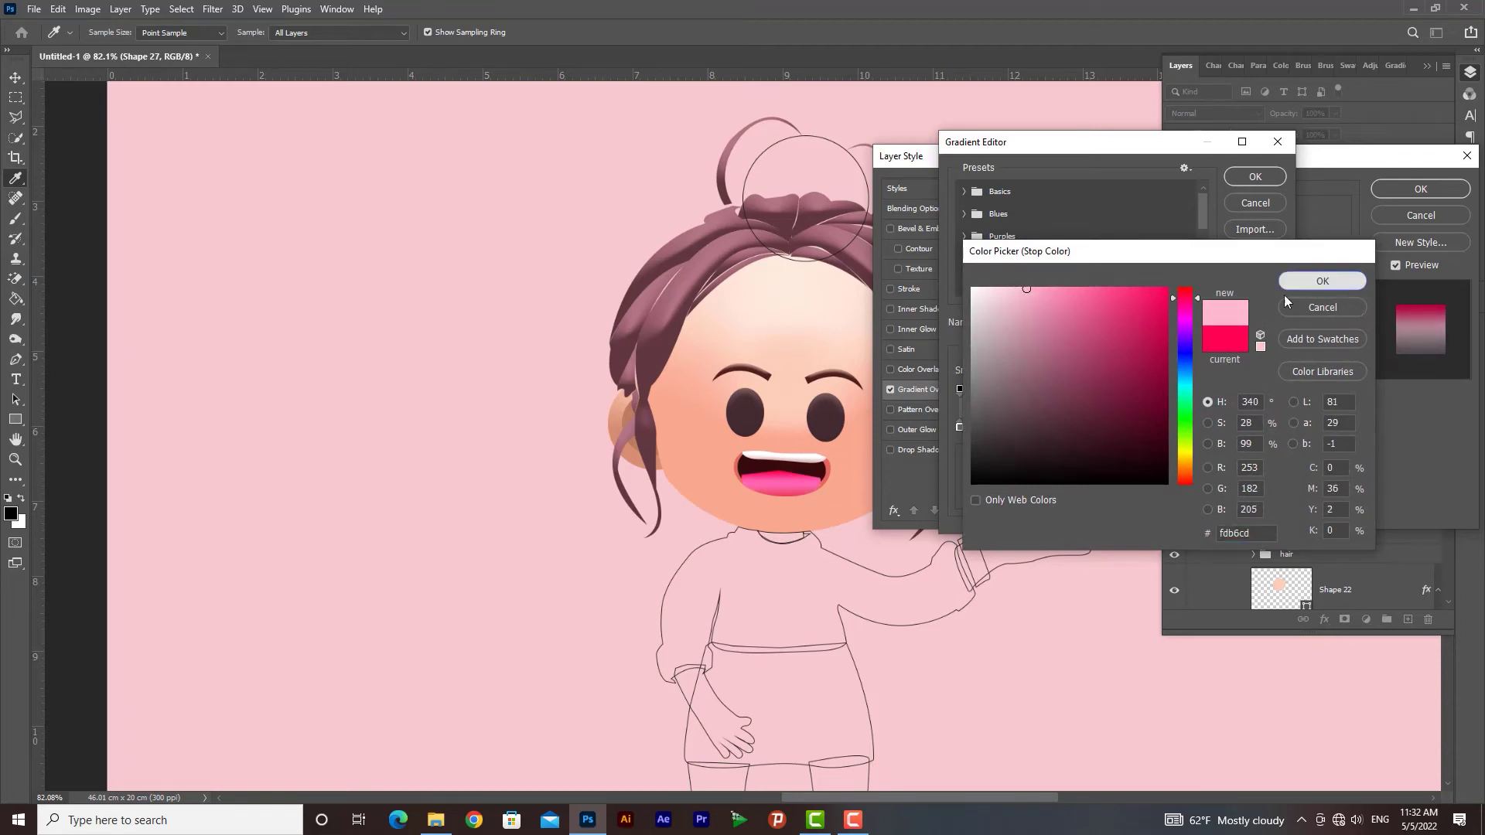
pyautogui.click(1307, 282)
# Step: Set the gradient's start stop to hot pink and move the middle stop to 49%
pyautogui.doubleClick(960, 429)
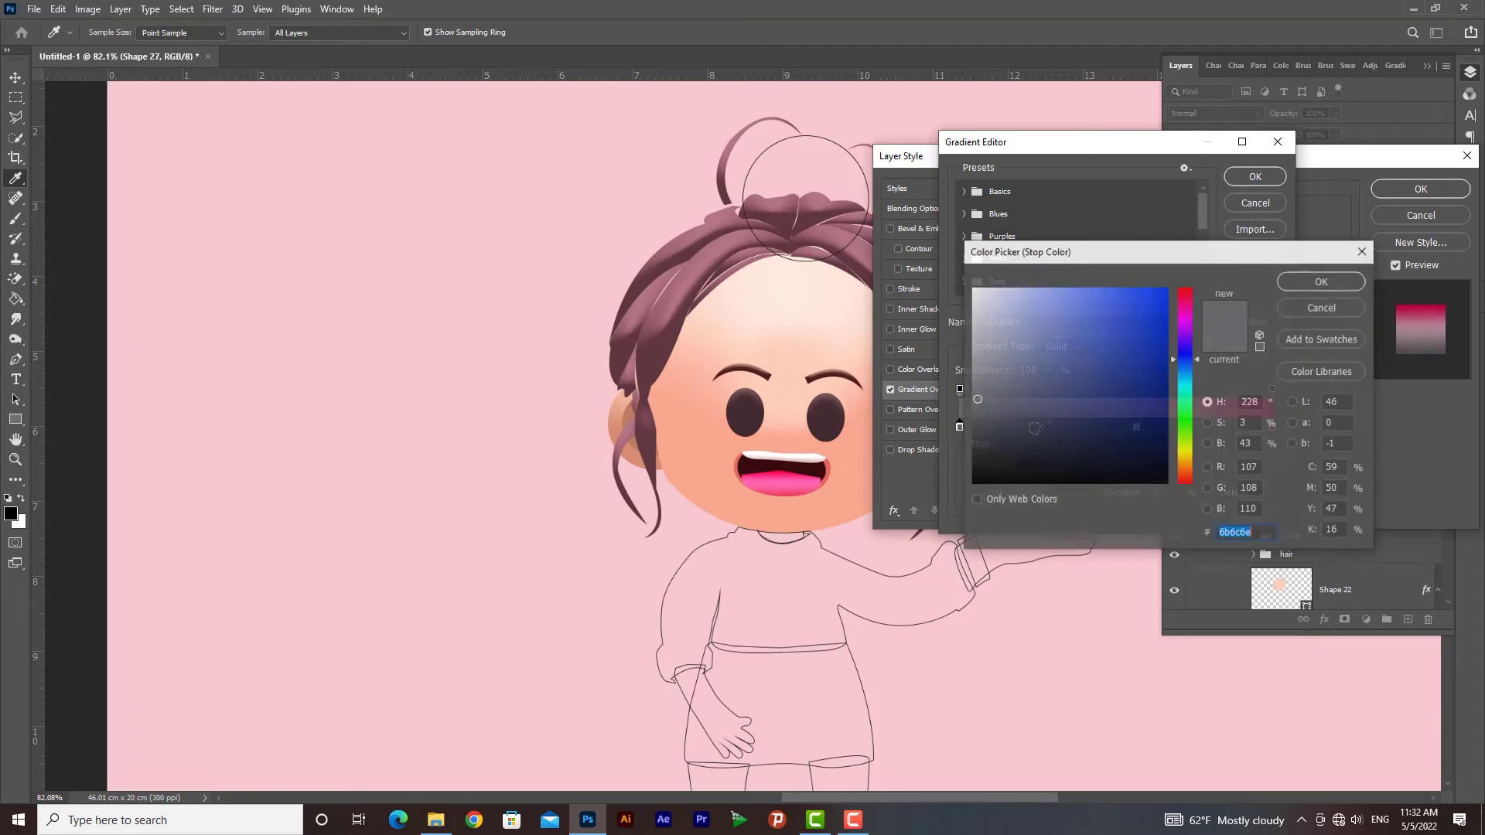
pyautogui.click(1186, 301)
pyautogui.moveTo(1158, 303); pyautogui.dragTo(1165, 294)
pyautogui.click(1306, 286)
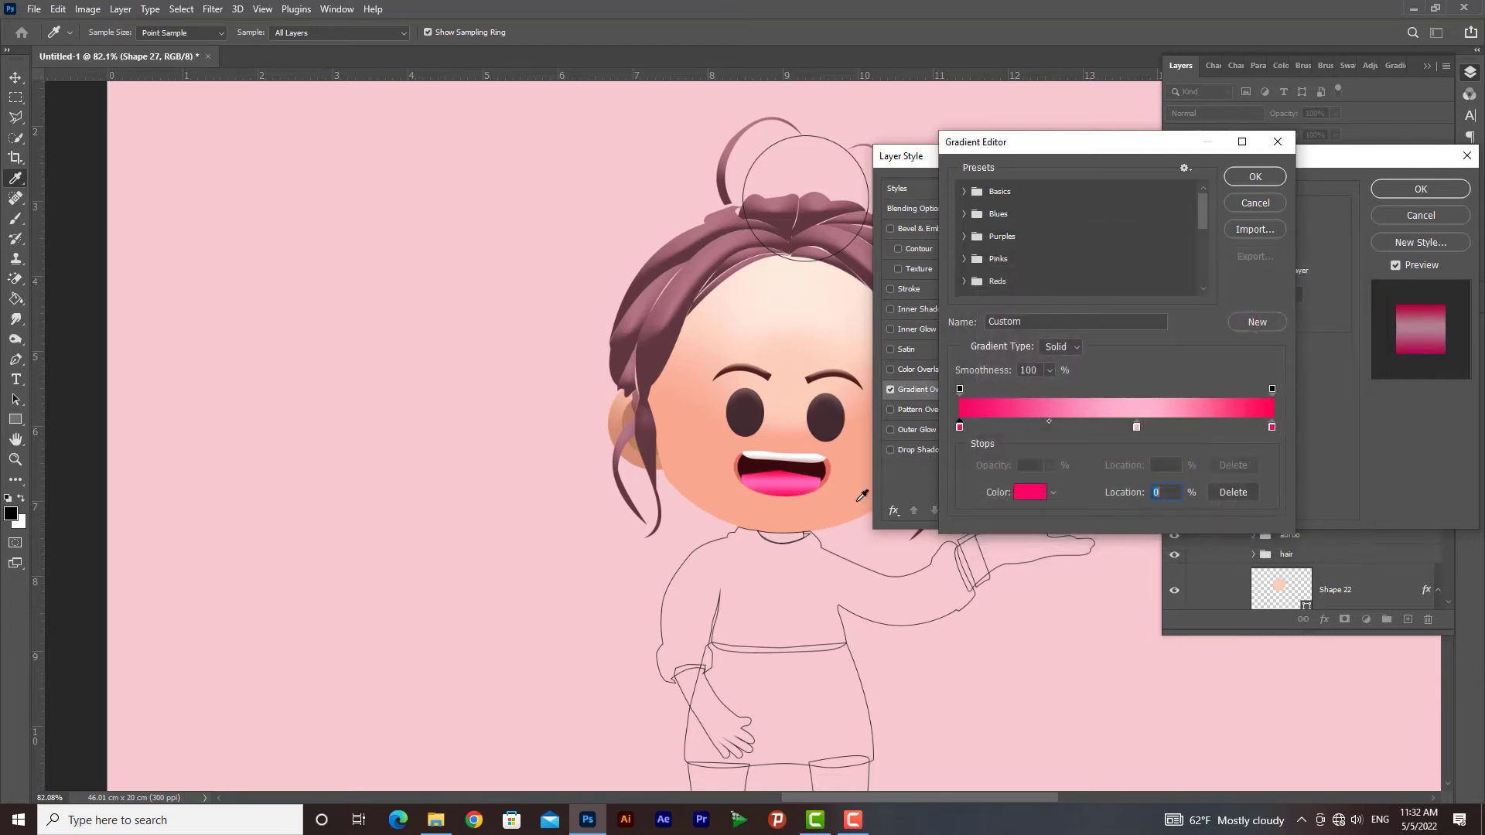
pyautogui.moveTo(1137, 426); pyautogui.dragTo(1113, 424)
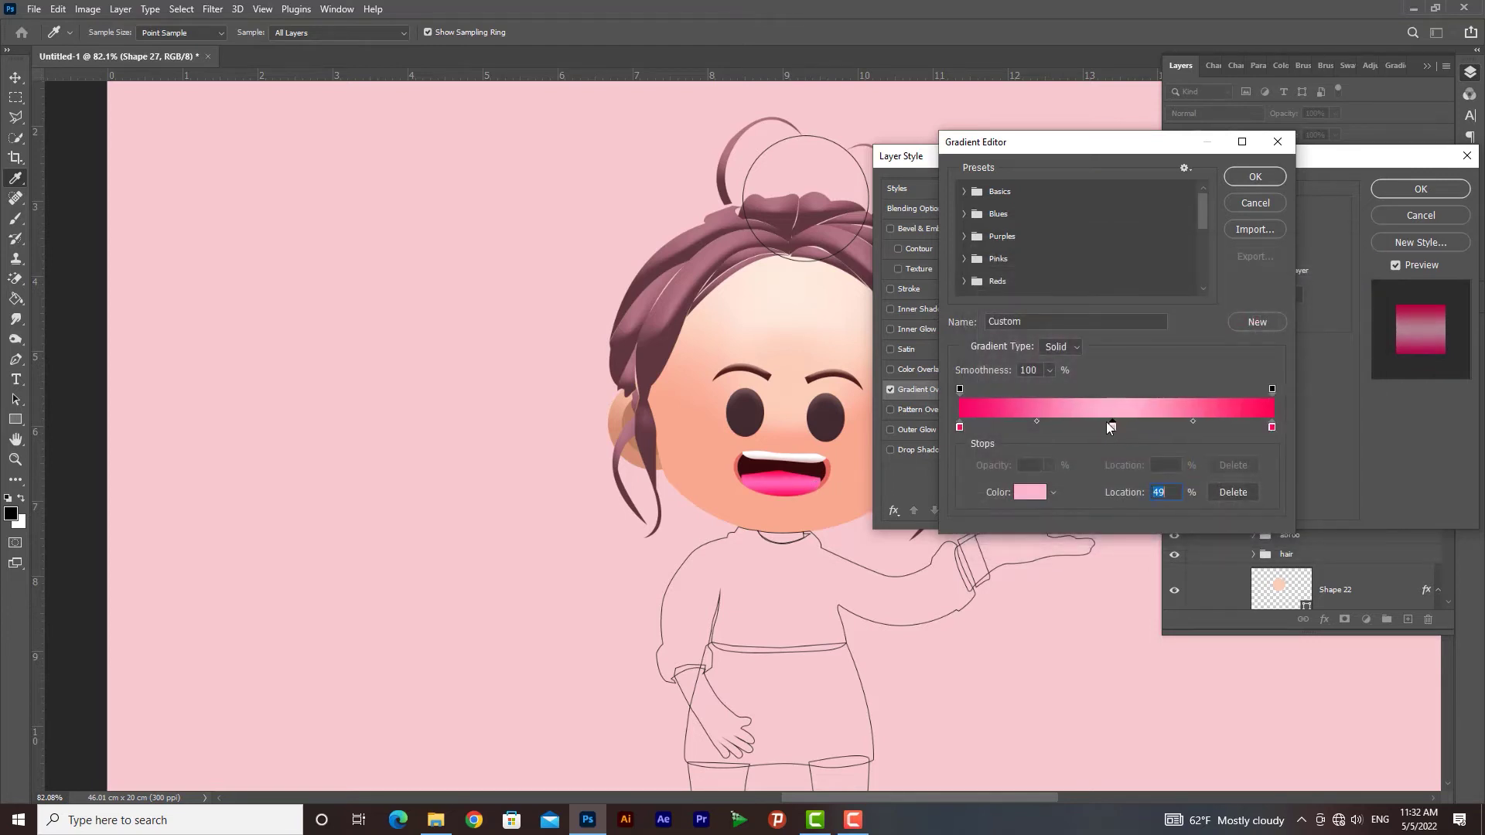
# Step: Set both outer stops of the tongue's gradient to red f80533
pyautogui.click(960, 427)
pyautogui.doubleClick(960, 427)
pyautogui.moveTo(1185, 309); pyautogui.dragTo(1186, 295)
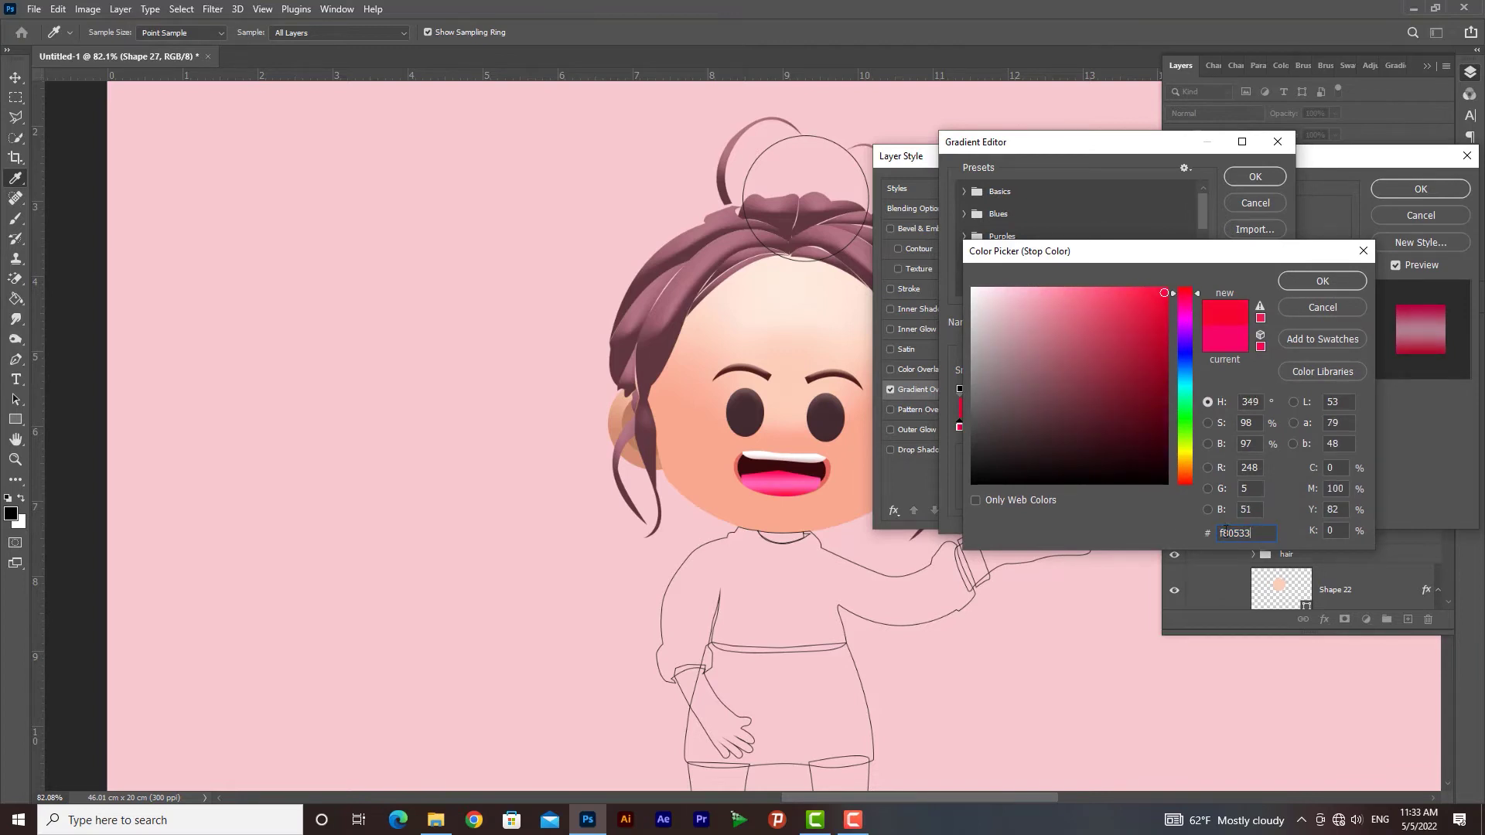
pyautogui.press('Return')
pyautogui.doubleClick(1273, 427)
pyautogui.write('f80533')
pyautogui.press('Return')
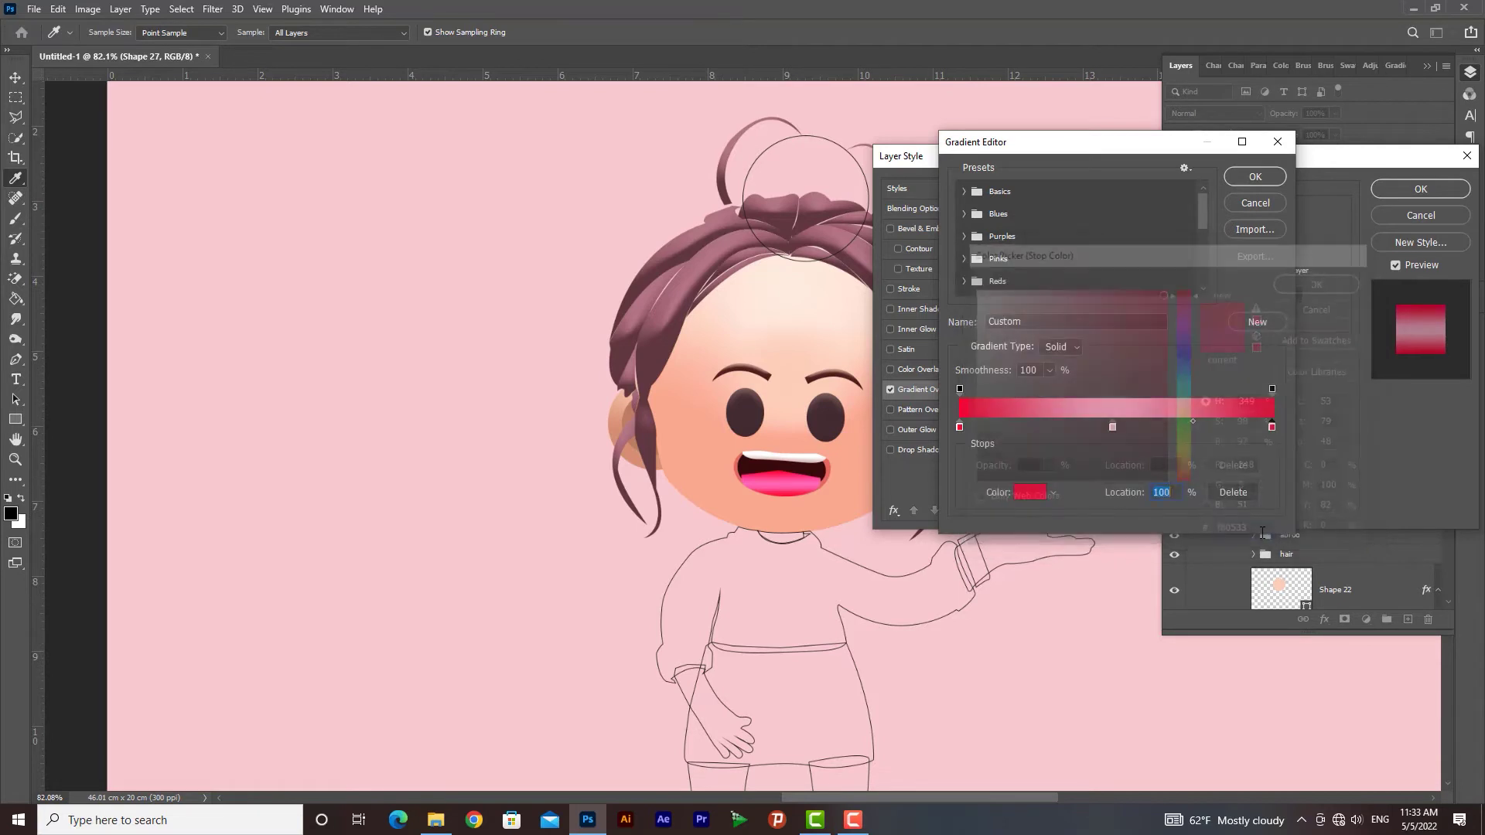
# Step: Set the gradient's middle stop to fb97a0 and apply the Gradient Overlay to the tongue
pyautogui.doubleClick(1113, 427)
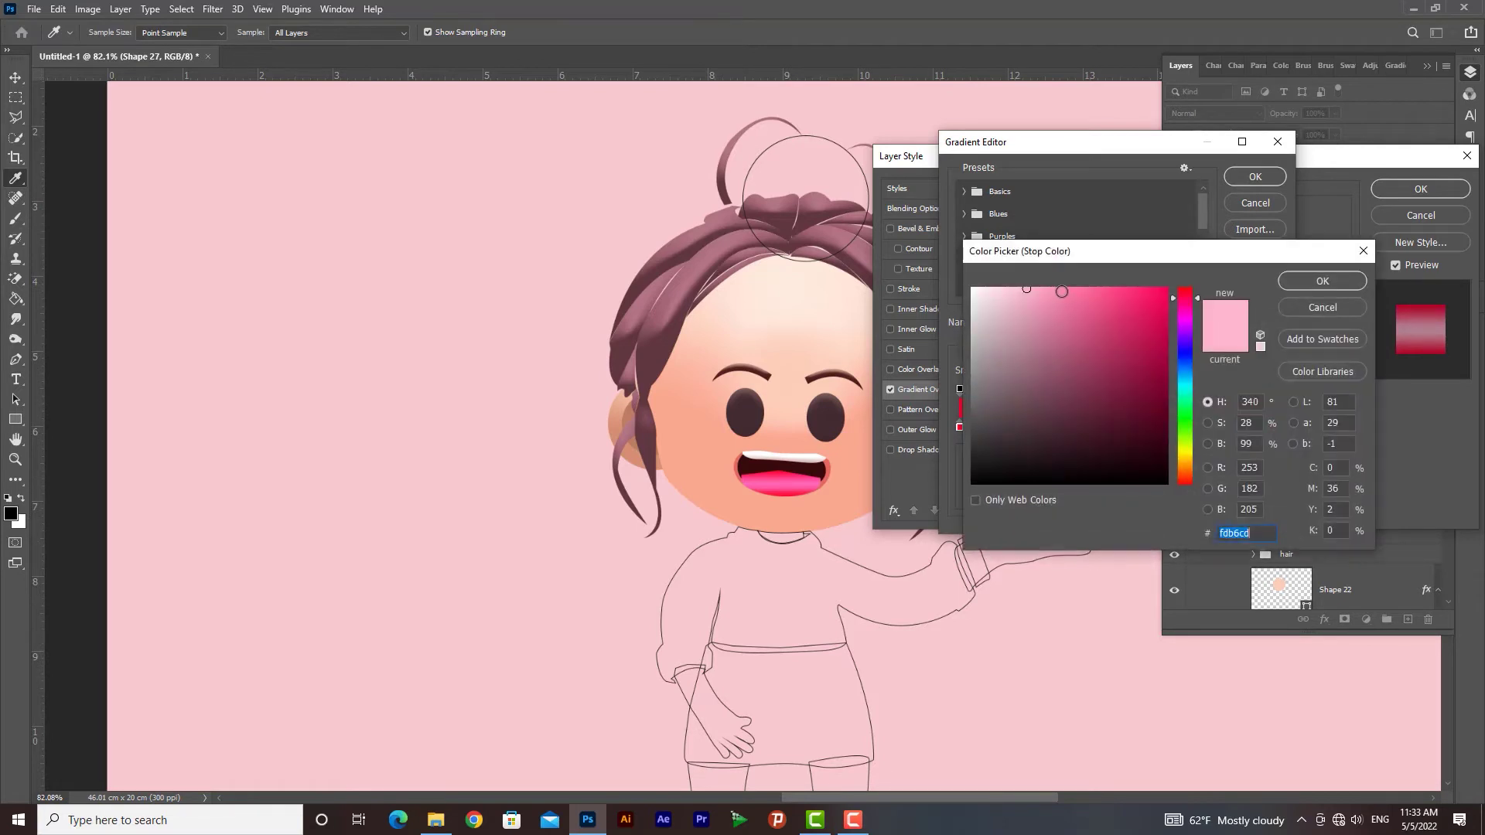
pyautogui.write('fb97a0')
pyautogui.click(1298, 280)
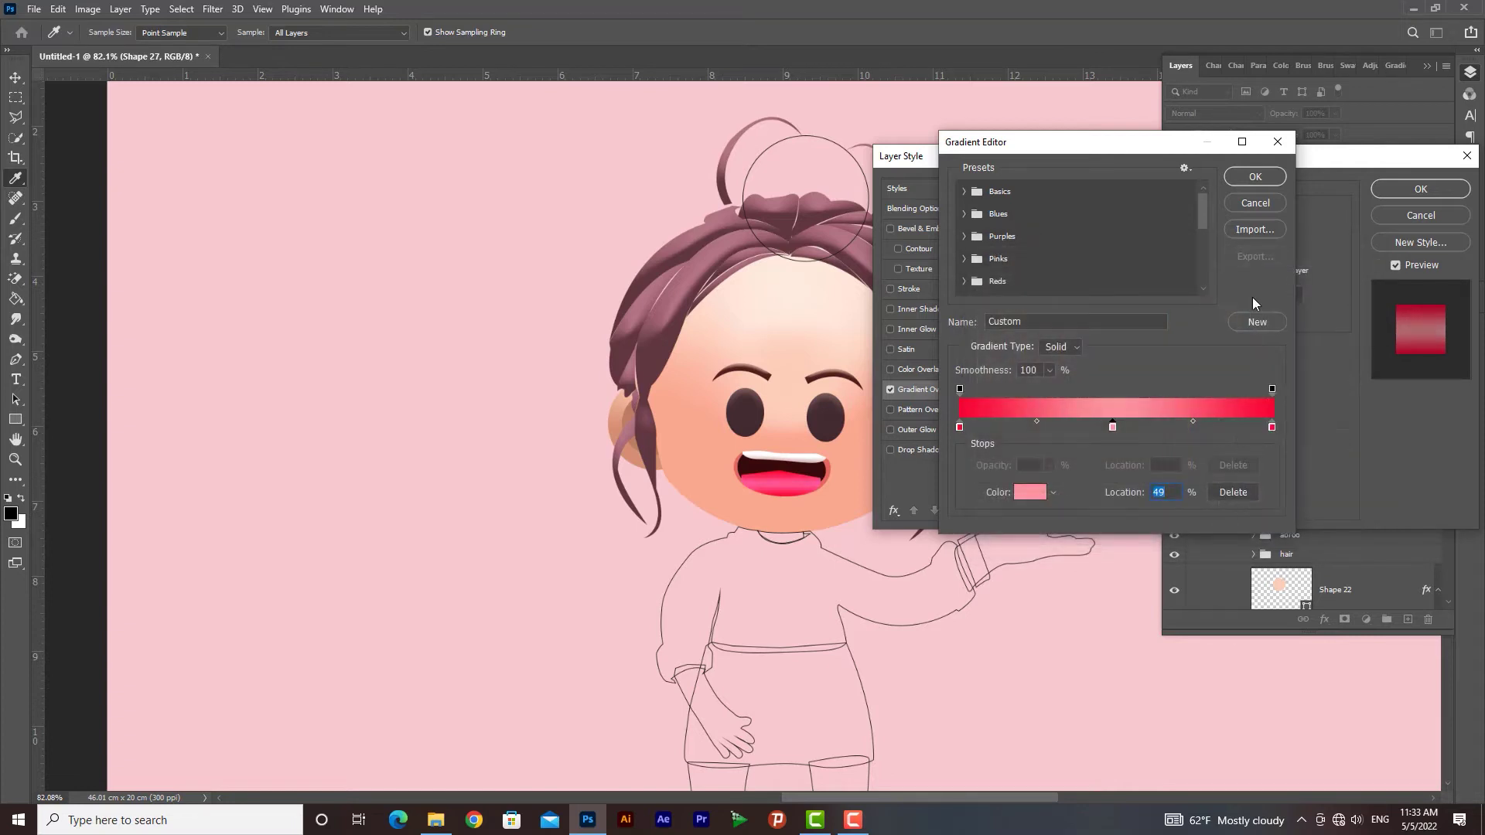
pyautogui.press('z')
pyautogui.click(1250, 180)
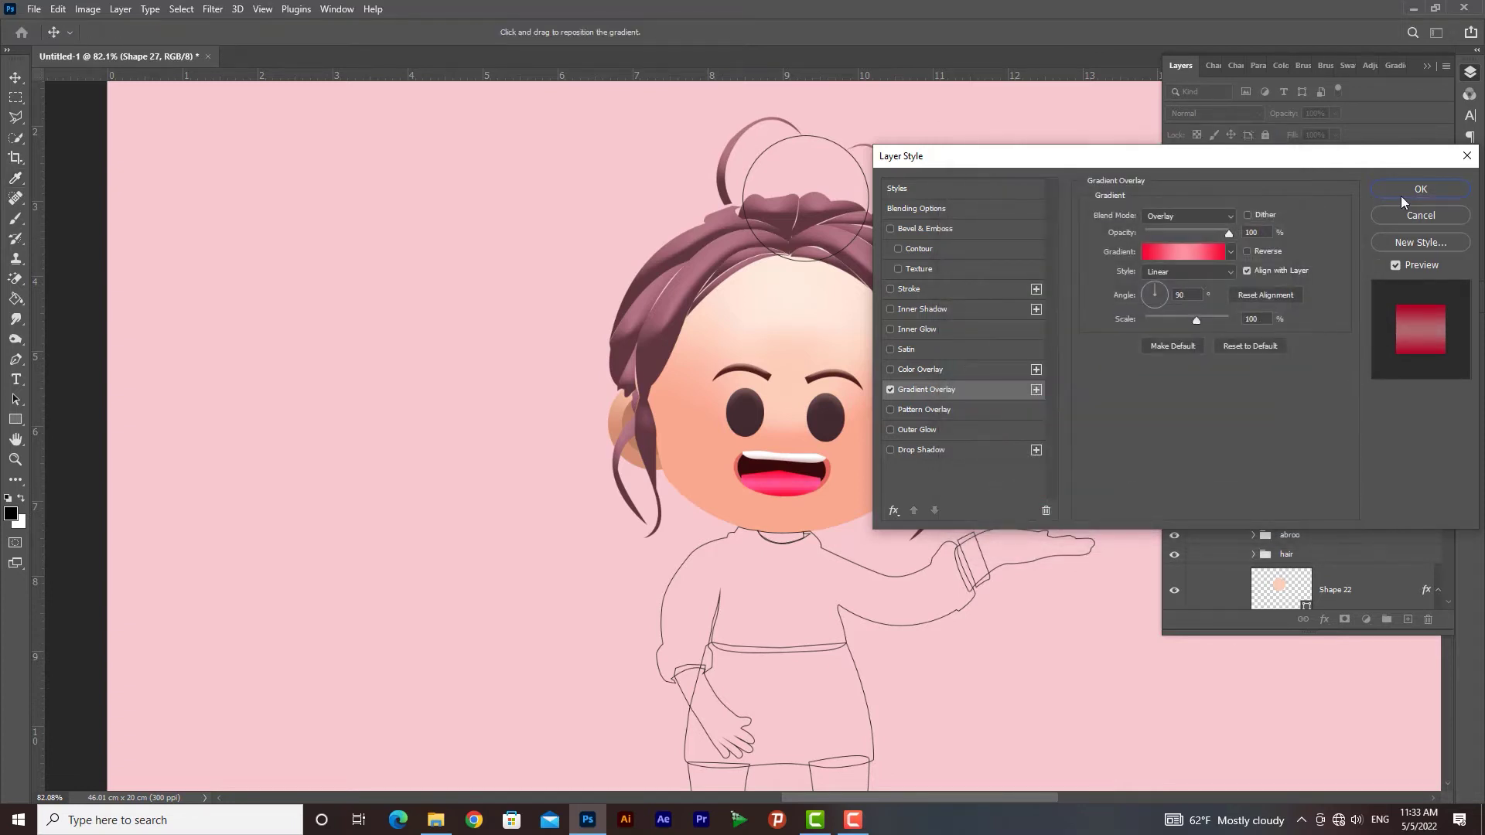
pyautogui.click(1403, 194)
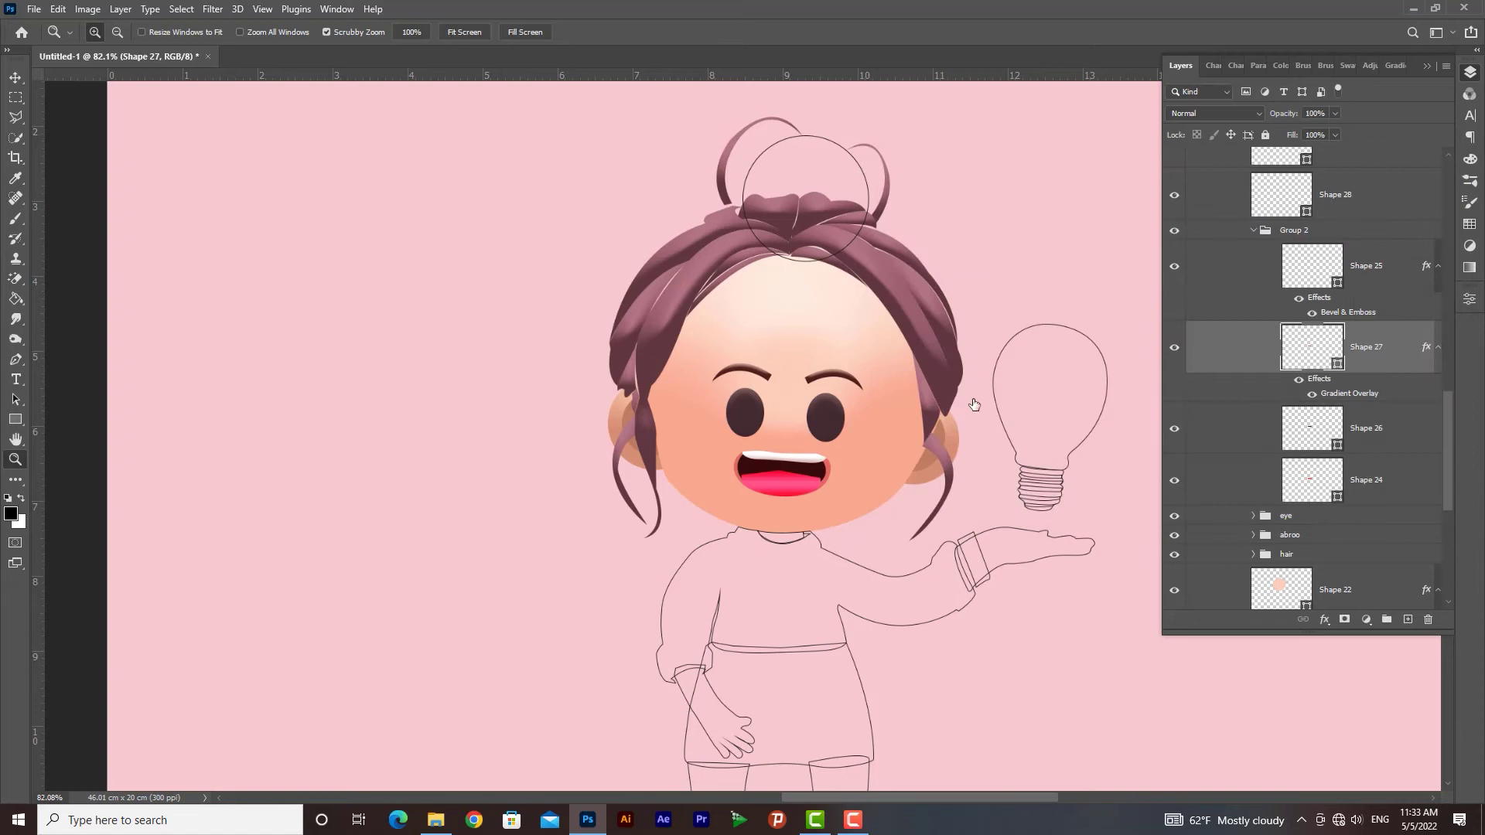
# Step: Add a Bevel & Emboss to the tongue with size 120 px, soften 0 px, highlight opacity 49% and shadow opacity 58%
pyautogui.doubleClick(1238, 347)
pyautogui.click(941, 231)
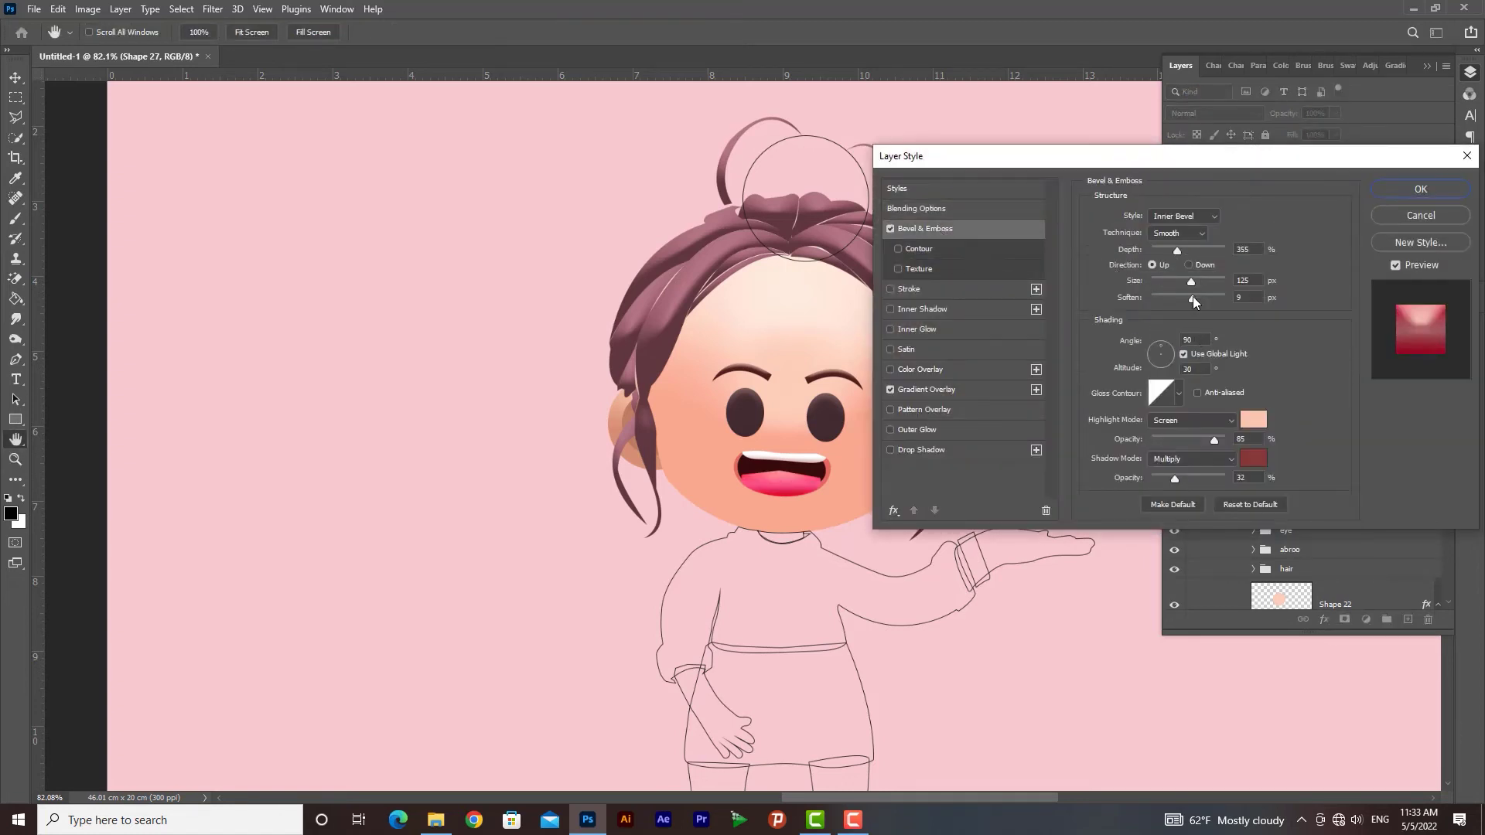
pyautogui.click(1125, 298)
pyautogui.moveTo(1180, 282); pyautogui.dragTo(1196, 282)
pyautogui.click(1190, 280)
pyautogui.moveTo(1212, 442); pyautogui.dragTo(1205, 479)
pyautogui.click(1188, 442)
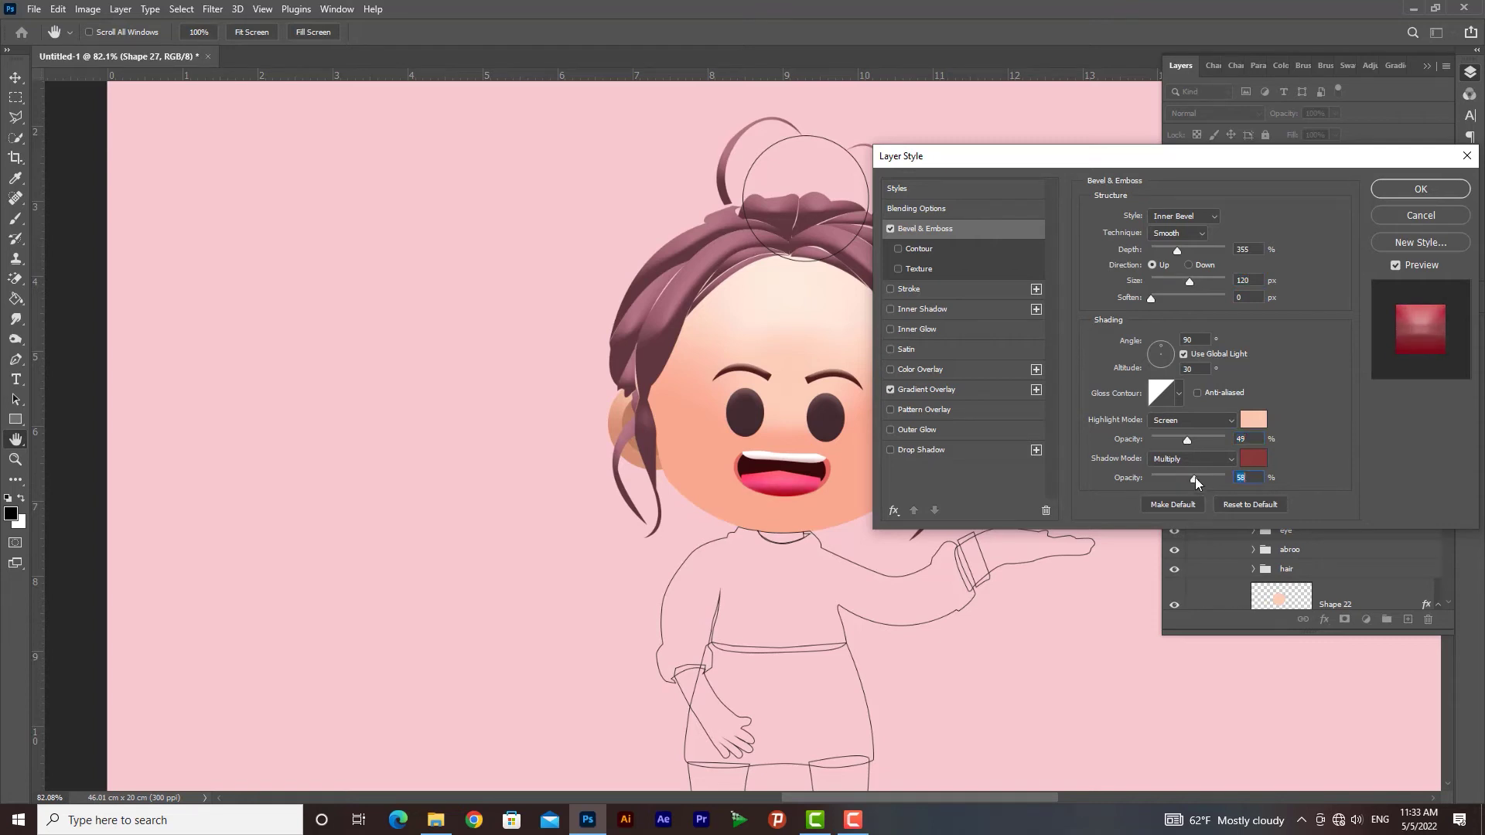
# Step: Colour the tongue bevel's highlight pink faaeb5 and its shadow bright red, set highlight opacity to 73%, and apply the style
pyautogui.click(1253, 420)
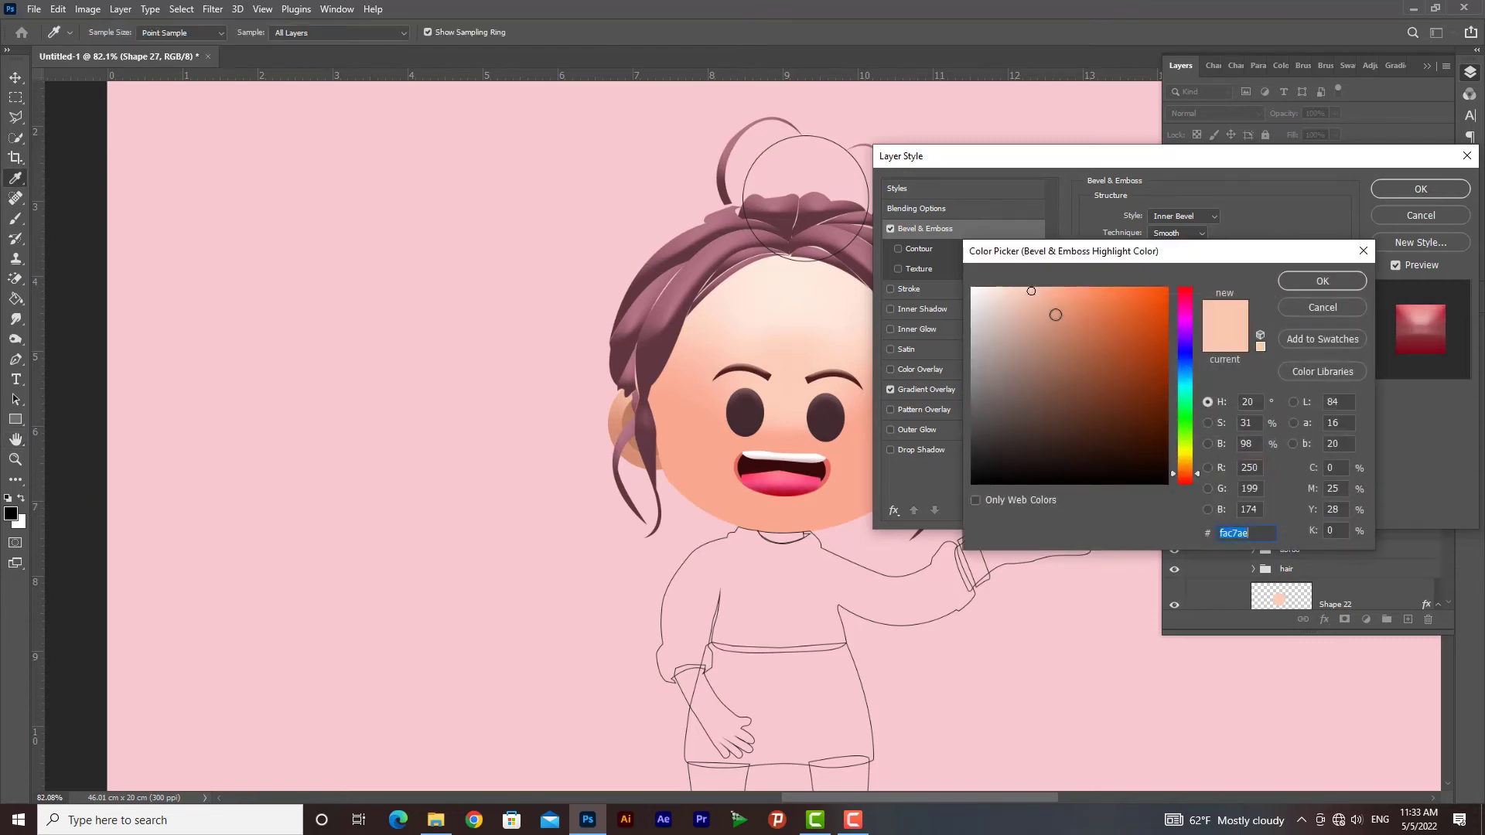
pyautogui.moveTo(1193, 316); pyautogui.dragTo(1182, 296)
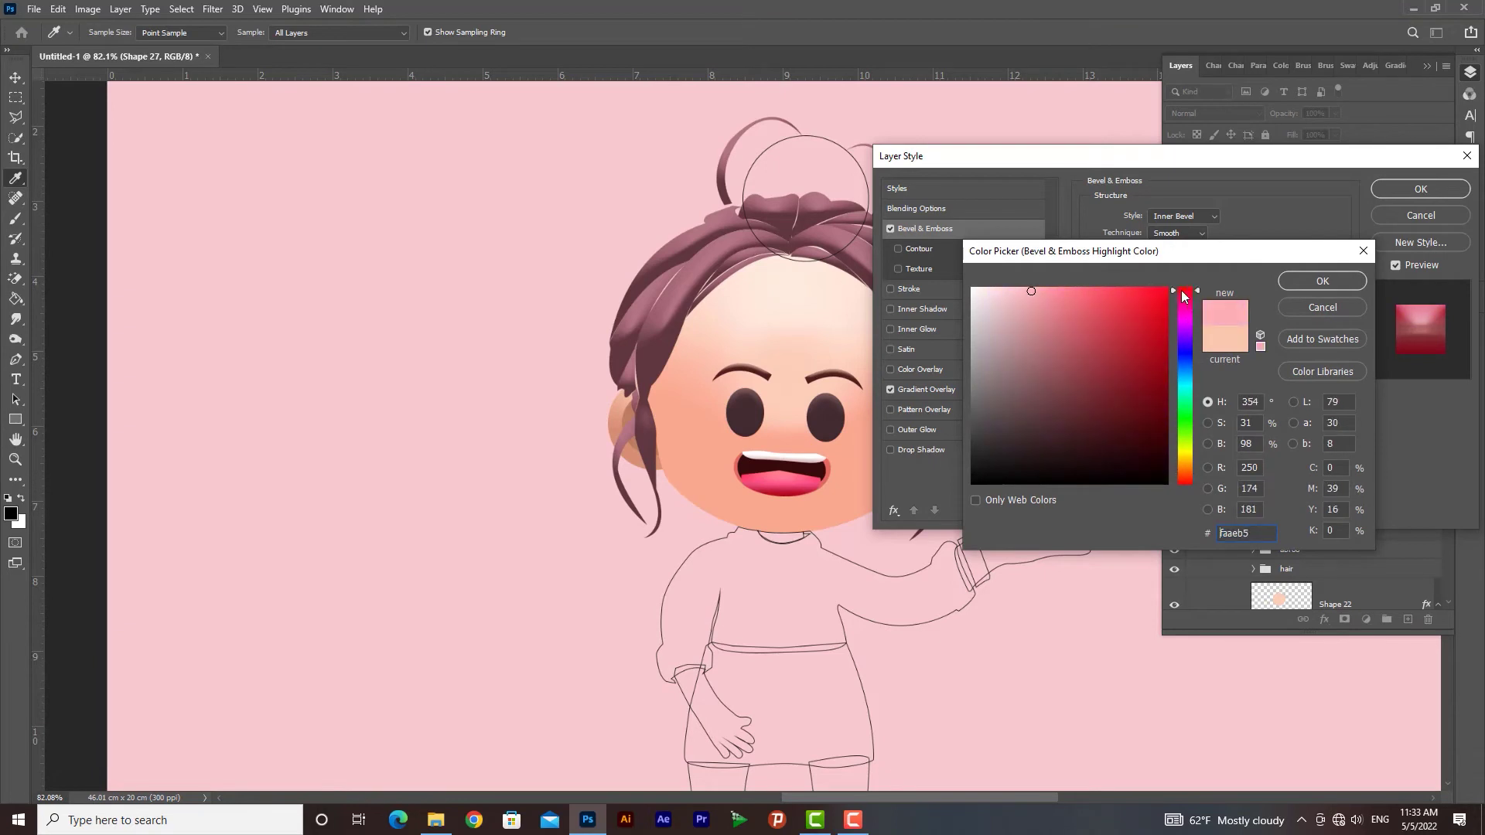
pyautogui.click(1279, 287)
pyautogui.click(1255, 455)
pyautogui.moveTo(1183, 308); pyautogui.dragTo(1146, 292)
pyautogui.click(1319, 283)
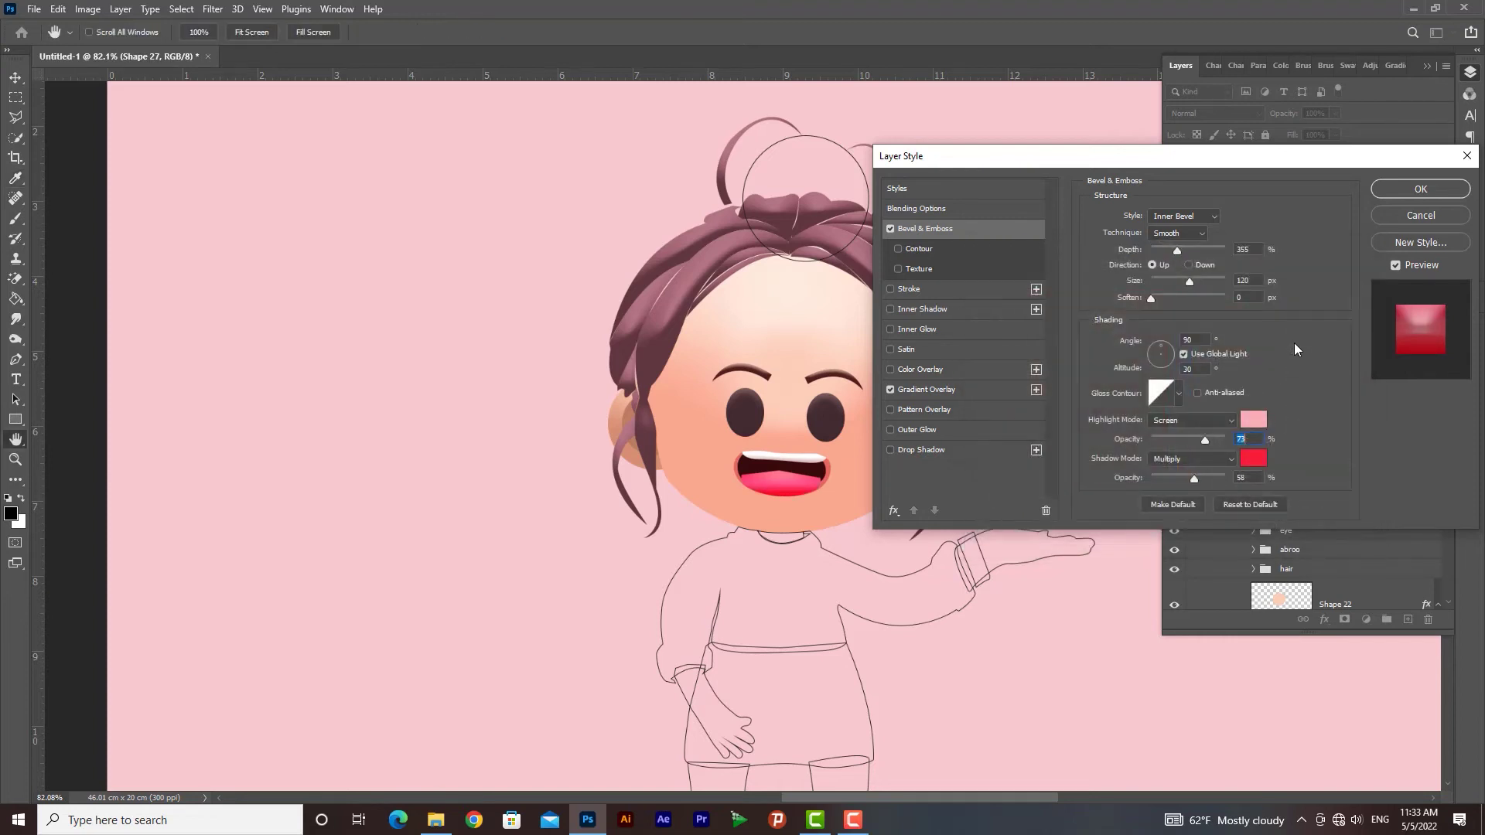
pyautogui.click(1421, 191)
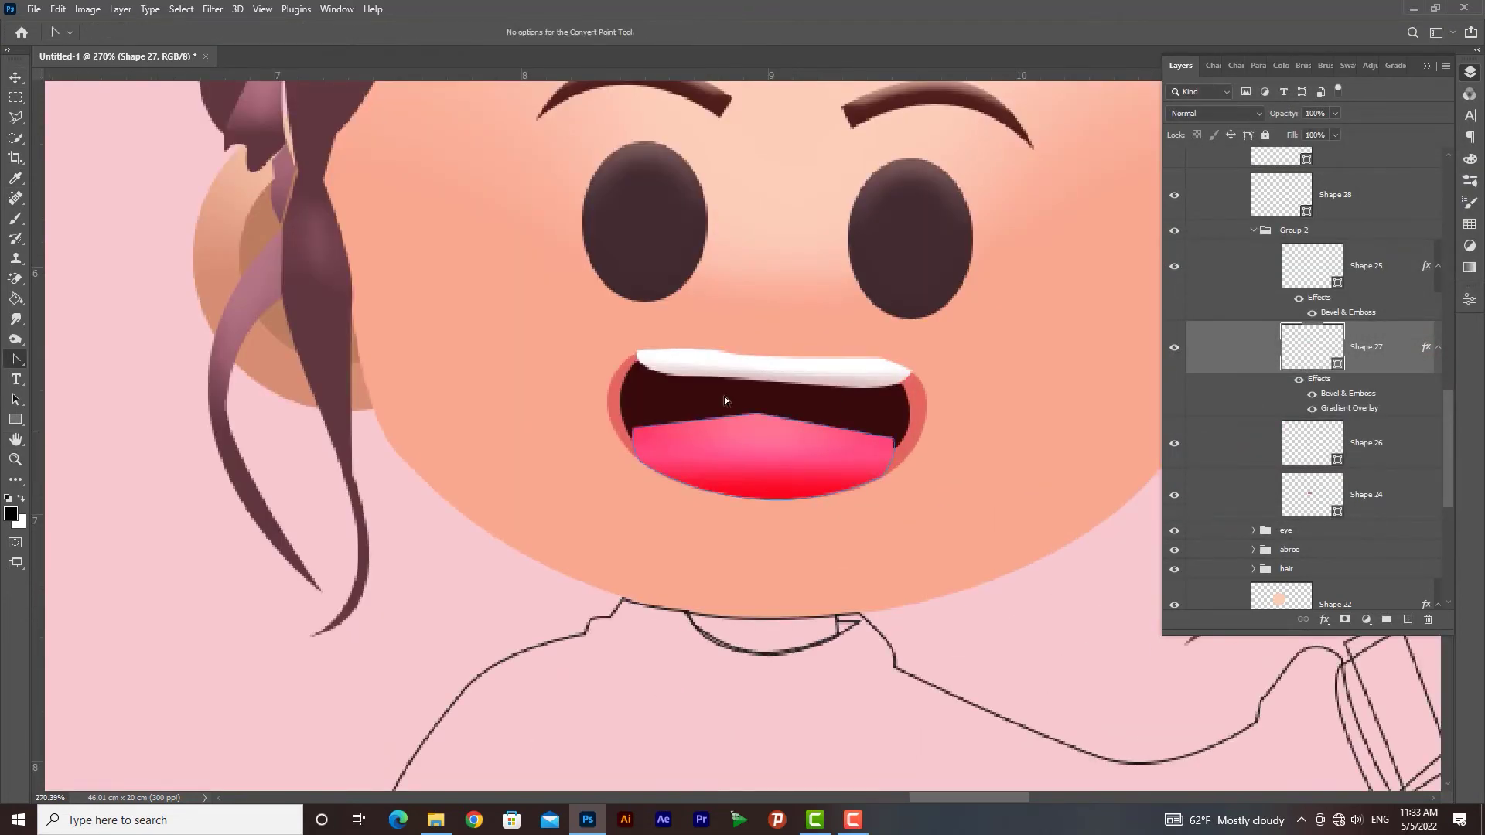
# Step: Curve the tongue's upper edge by converting its side corner points, and undo the adjustment at the middle point
pyautogui.moveTo(635, 428); pyautogui.dragTo(667, 411)
pyautogui.moveTo(894, 438); pyautogui.dragTo(907, 436)
pyautogui.moveTo(772, 413); pyautogui.dragTo(686, 410)
pyautogui.hotkey('ctrl', 'z')
# Step: Move the outer mouth shape (Shape 24) up to Shape 26's place in the mouth group's layer order
pyautogui.hotkey('alt', 'space')
pyautogui.moveTo(791, 539); pyautogui.dragTo(325, 273)
pyautogui.press('v')
pyautogui.moveTo(1364, 494); pyautogui.dragTo(1363, 457)
# Step: Slightly reduce the height of the selected mouth shape with Free Transform and reshape its side at an anchor point
pyautogui.hotkey('alt', 'space')
pyautogui.moveTo(845, 521); pyautogui.dragTo(1029, 531)
pyautogui.click(845, 517)
pyautogui.hotkey('ctrl', 't')
pyautogui.moveTo(846, 487); pyautogui.dragTo(847, 493)
pyautogui.moveTo(849, 566); pyautogui.dragTo(850, 562)
pyautogui.click(16, 359)
pyautogui.moveTo(965, 512); pyautogui.dragTo(1001, 580)
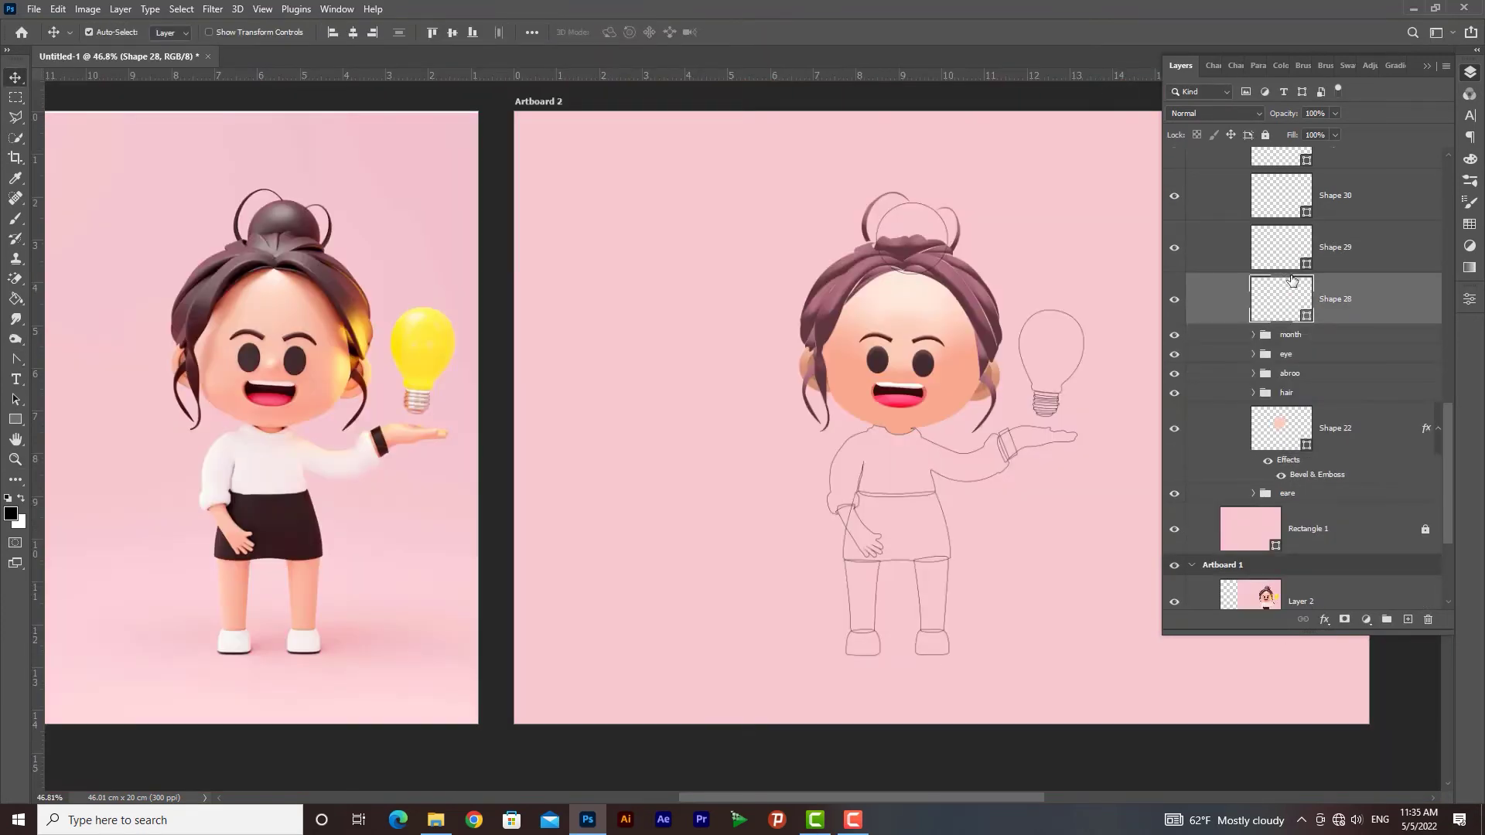
# Step: Fill the blouse shape (Shape 29) with off-white f7e9e9 and remove its outline
pyautogui.click(1175, 331)
pyautogui.click(1369, 340)
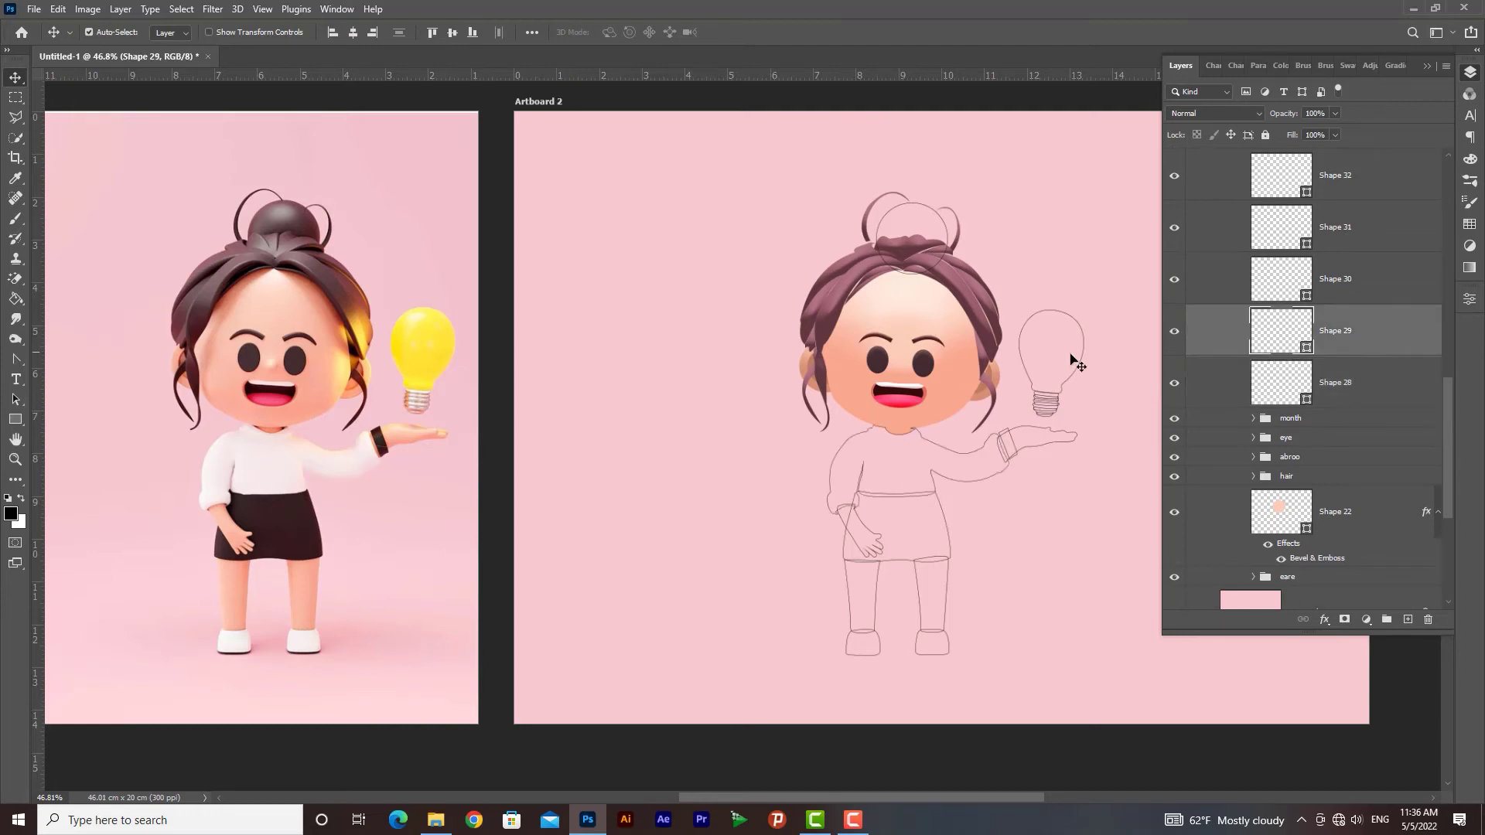
pyautogui.click(16, 419)
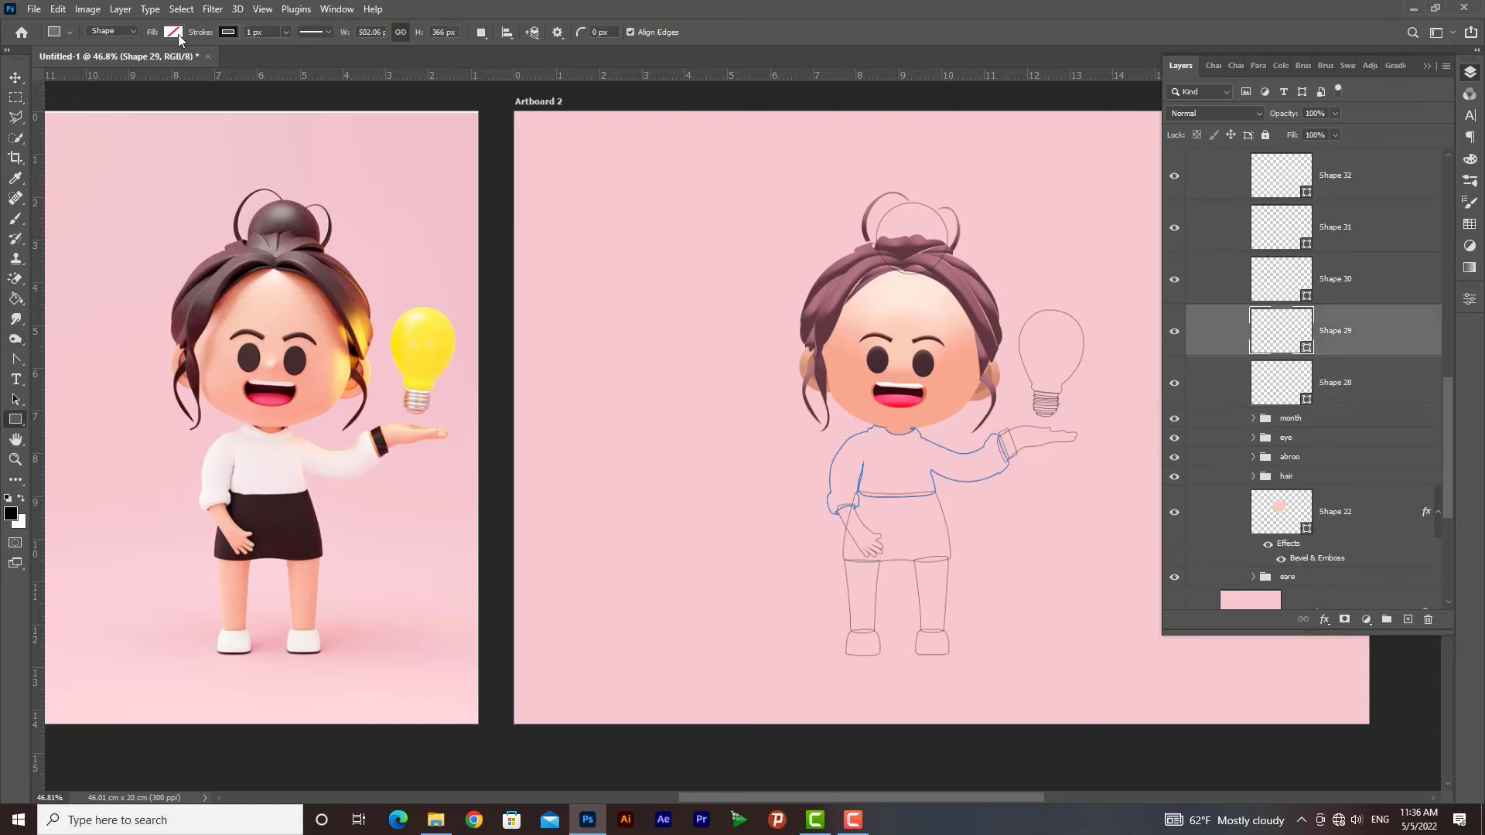
pyautogui.click(174, 32)
pyautogui.click(271, 65)
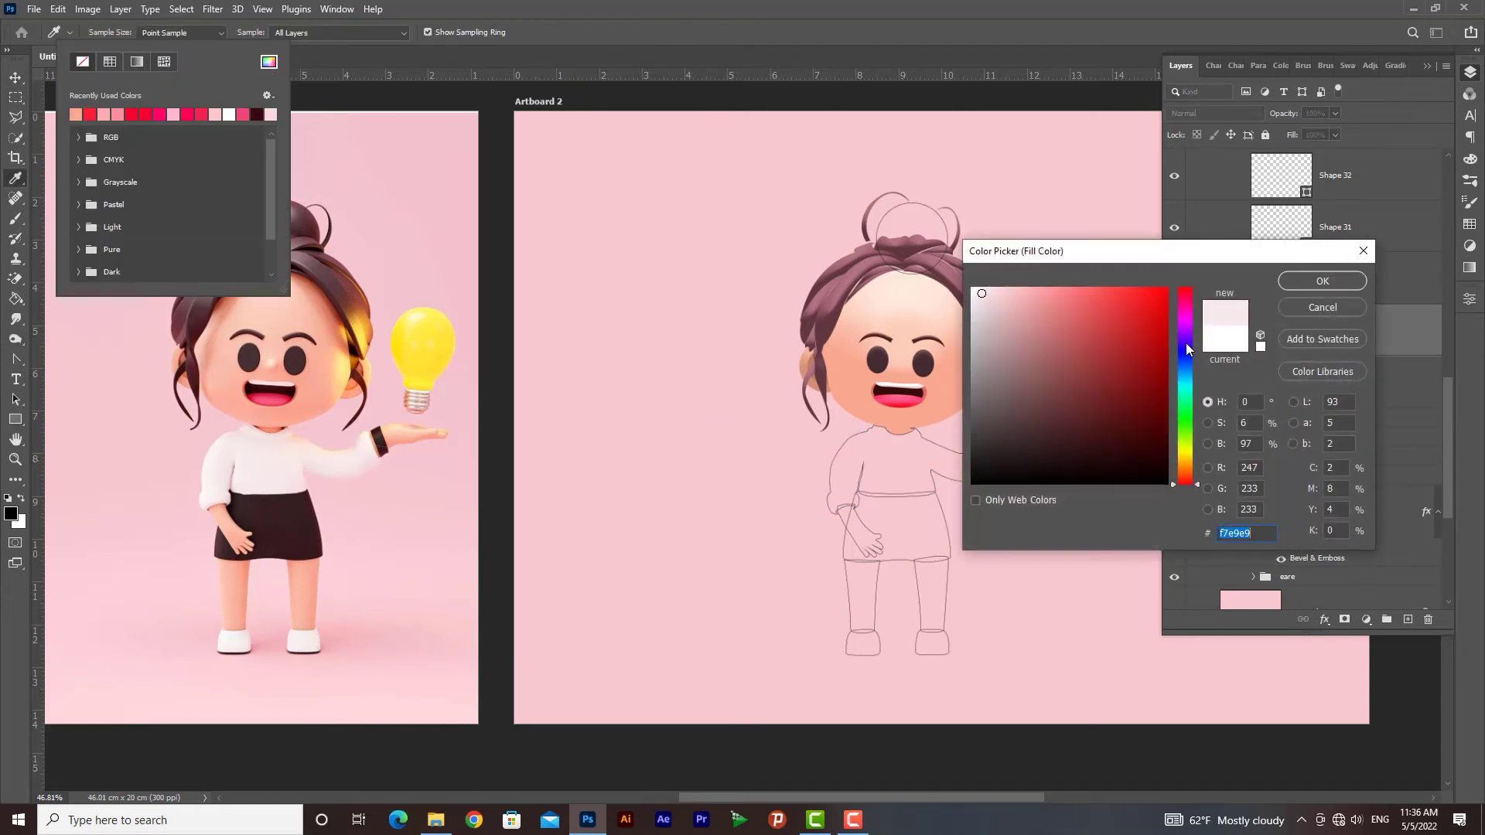
pyautogui.click(1288, 282)
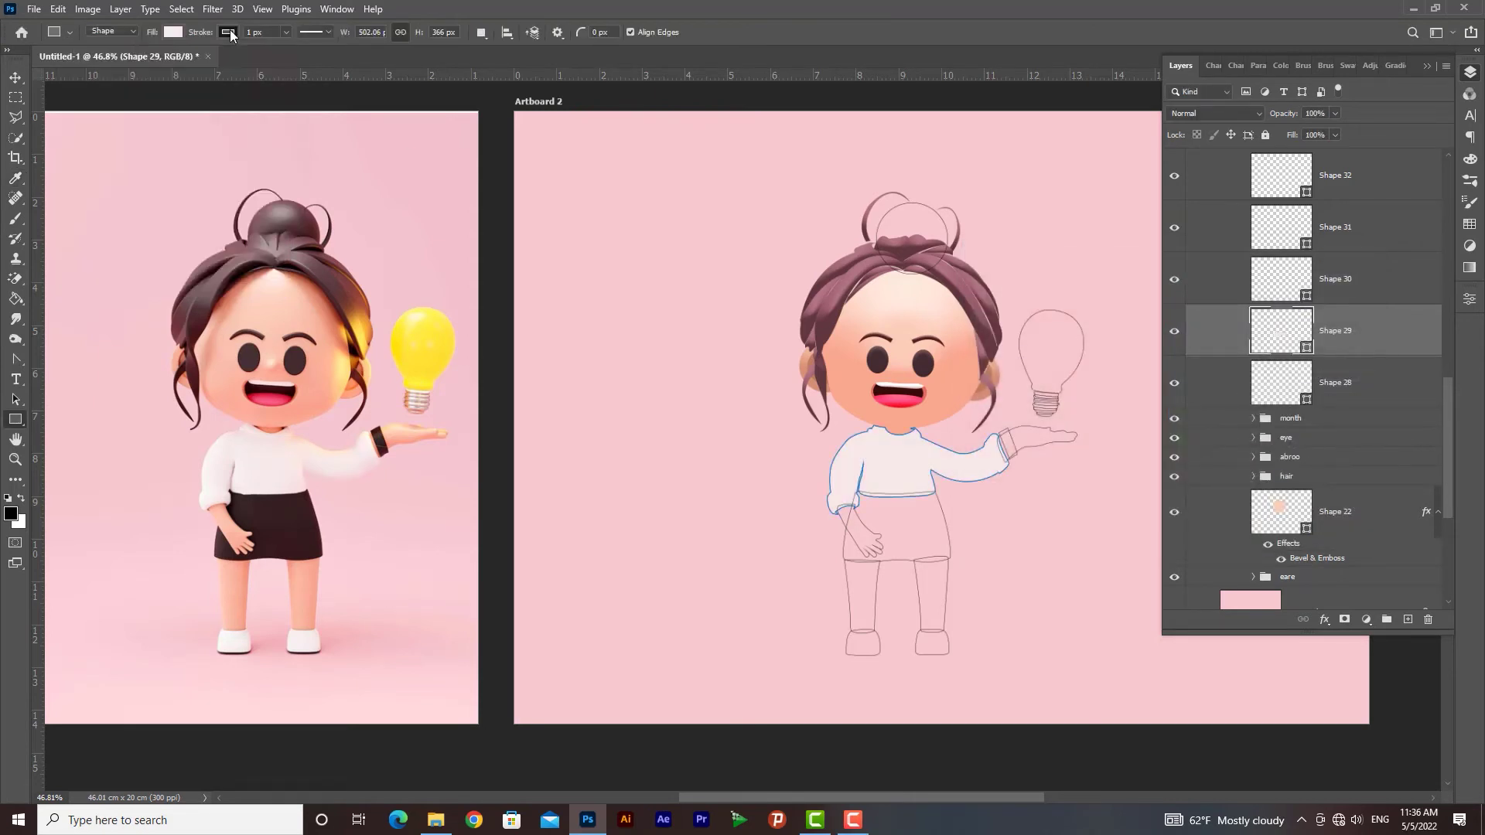
pyautogui.click(16, 77)
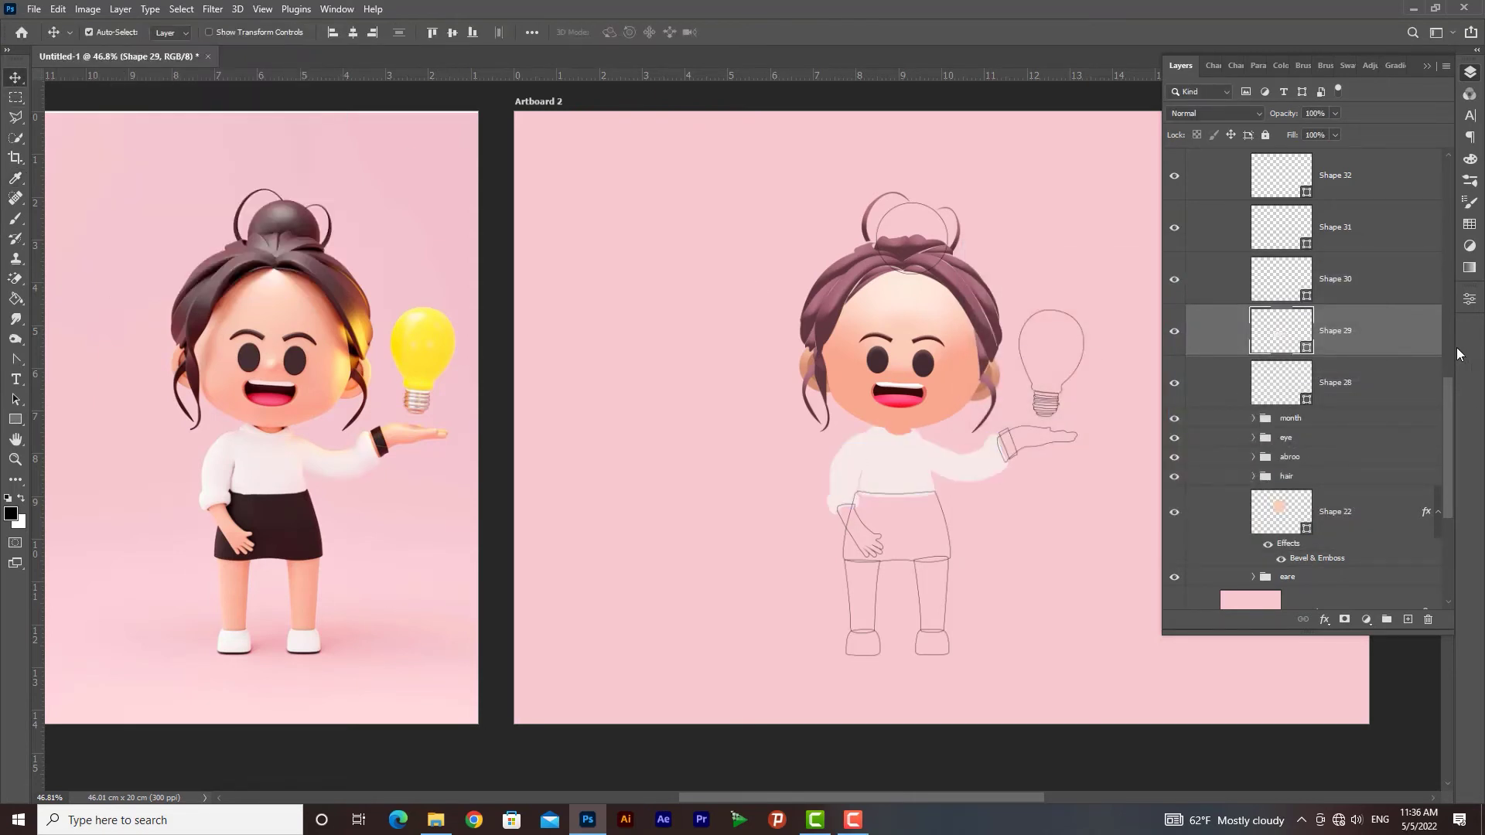
# Step: Add a Bevel & Emboss to the blouse with highlight f4e4e5 and shadow f1dee2 sampled from the reference blouse
pyautogui.doubleClick(1384, 342)
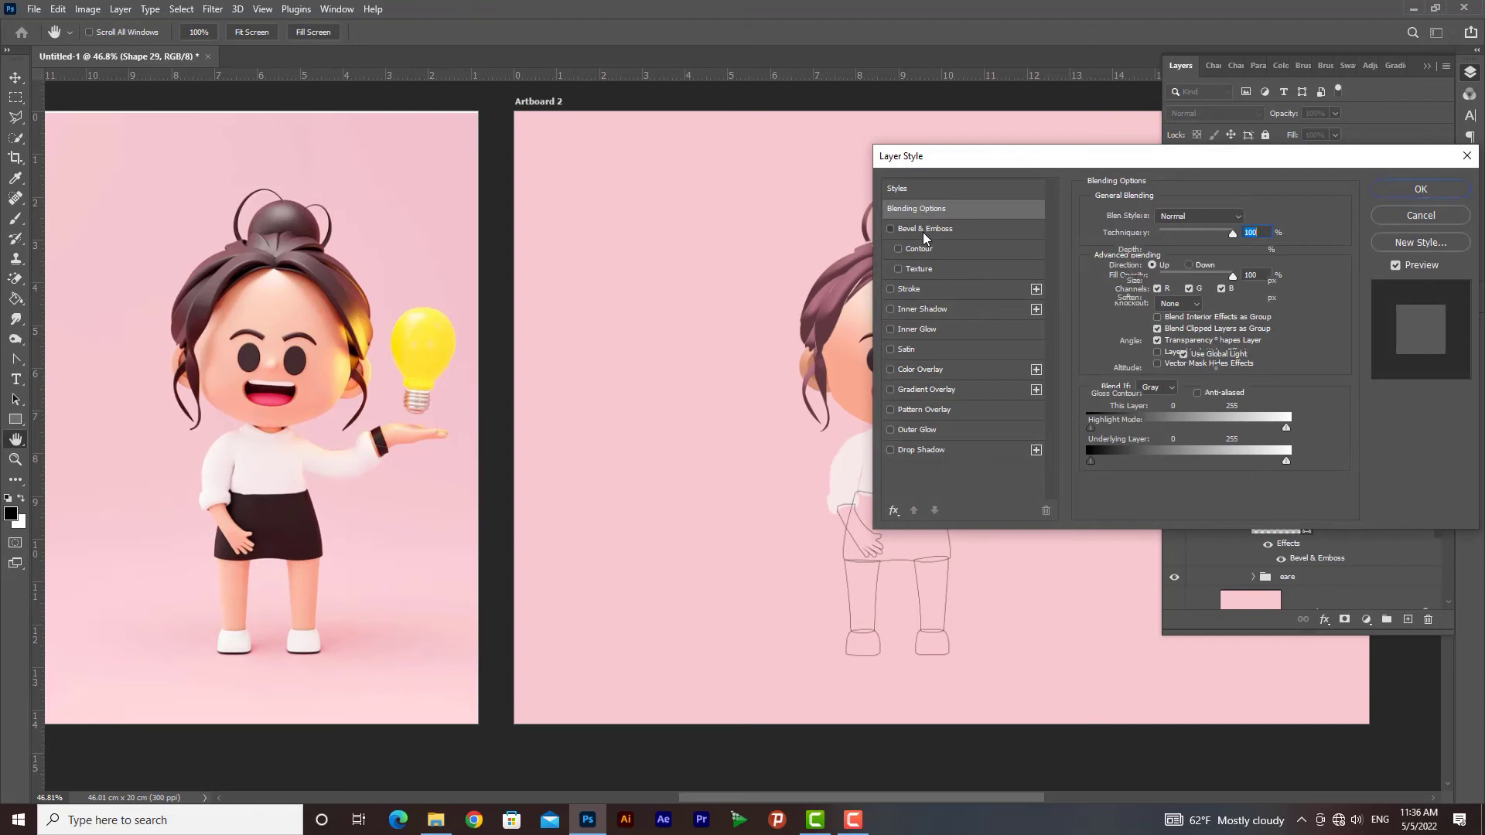
pyautogui.click(922, 229)
pyautogui.moveTo(1015, 159); pyautogui.dragTo(1157, 132)
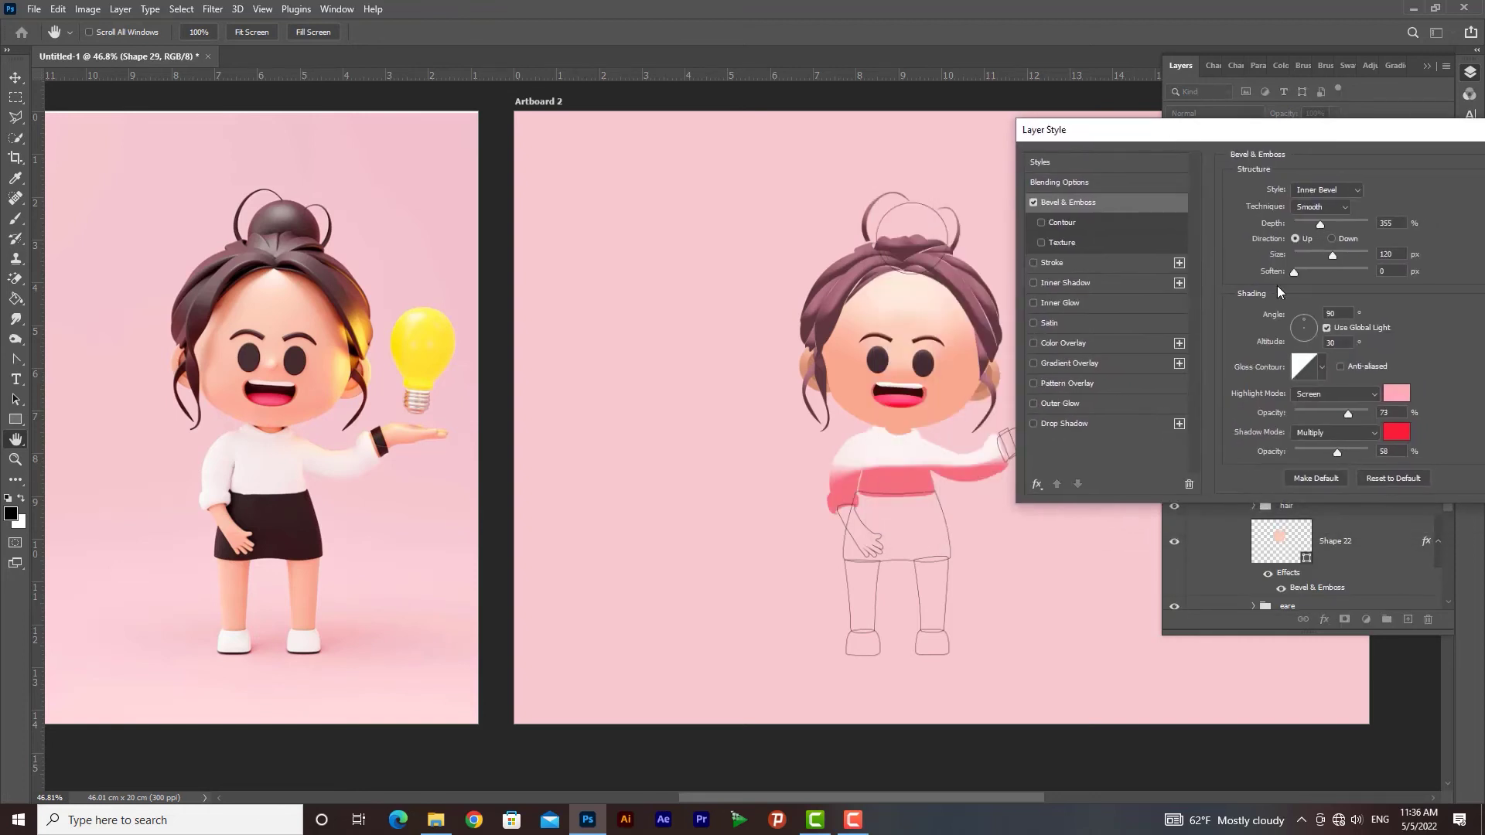
pyautogui.click(1393, 395)
pyautogui.click(282, 447)
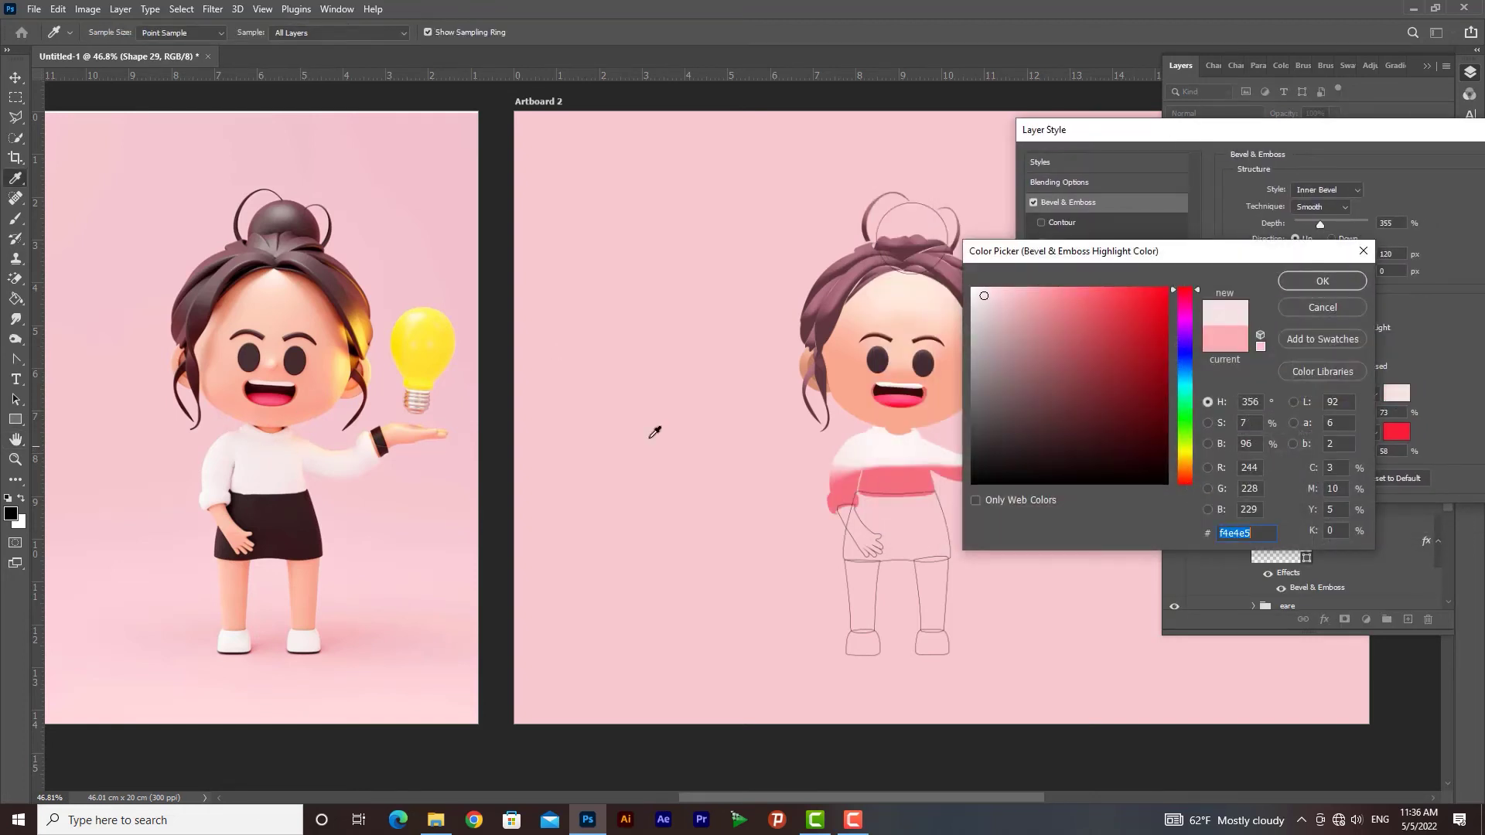
pyautogui.click(1305, 283)
pyautogui.click(1396, 432)
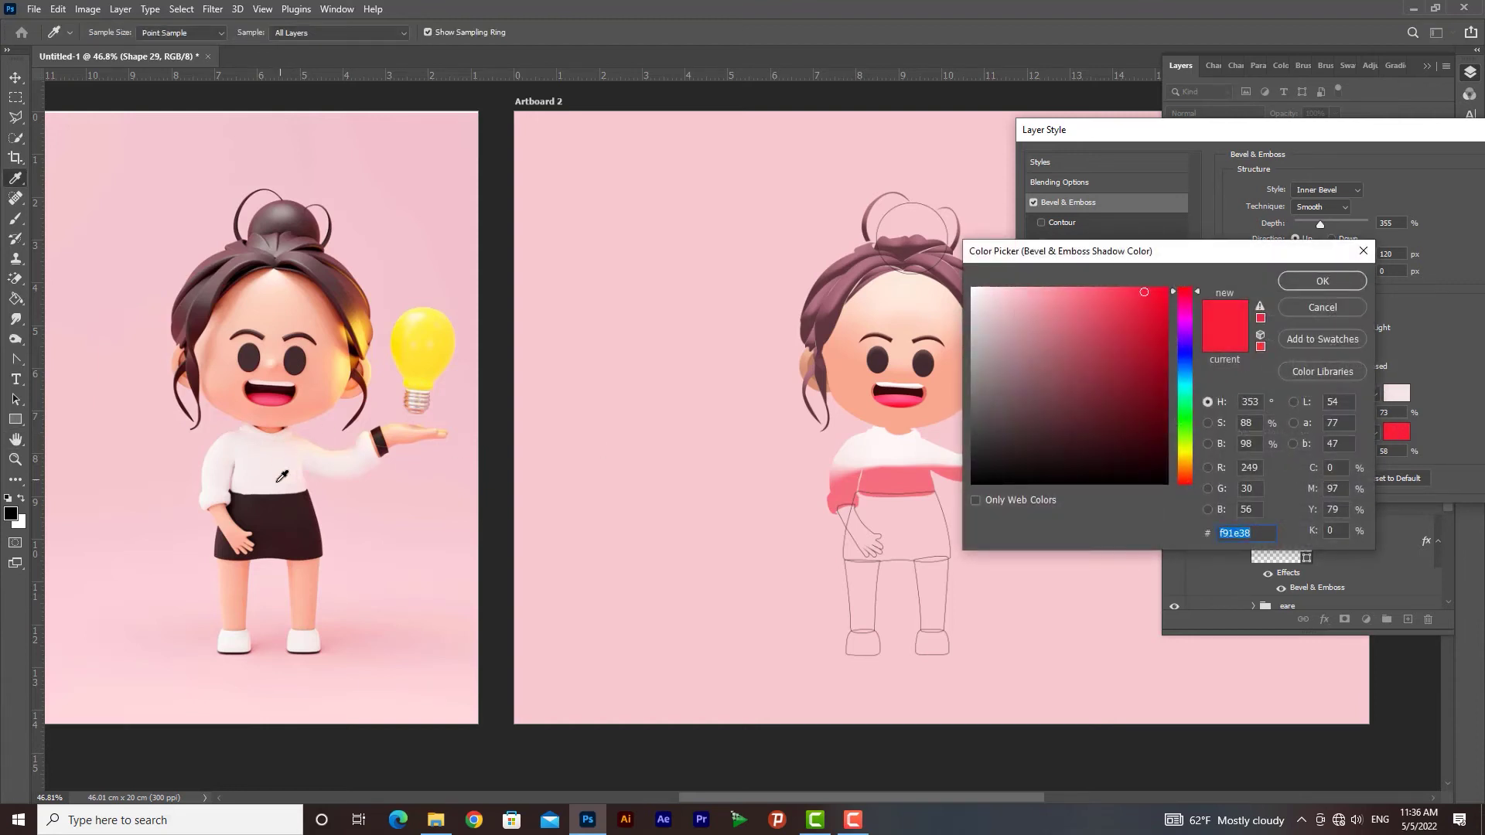
pyautogui.click(231, 478)
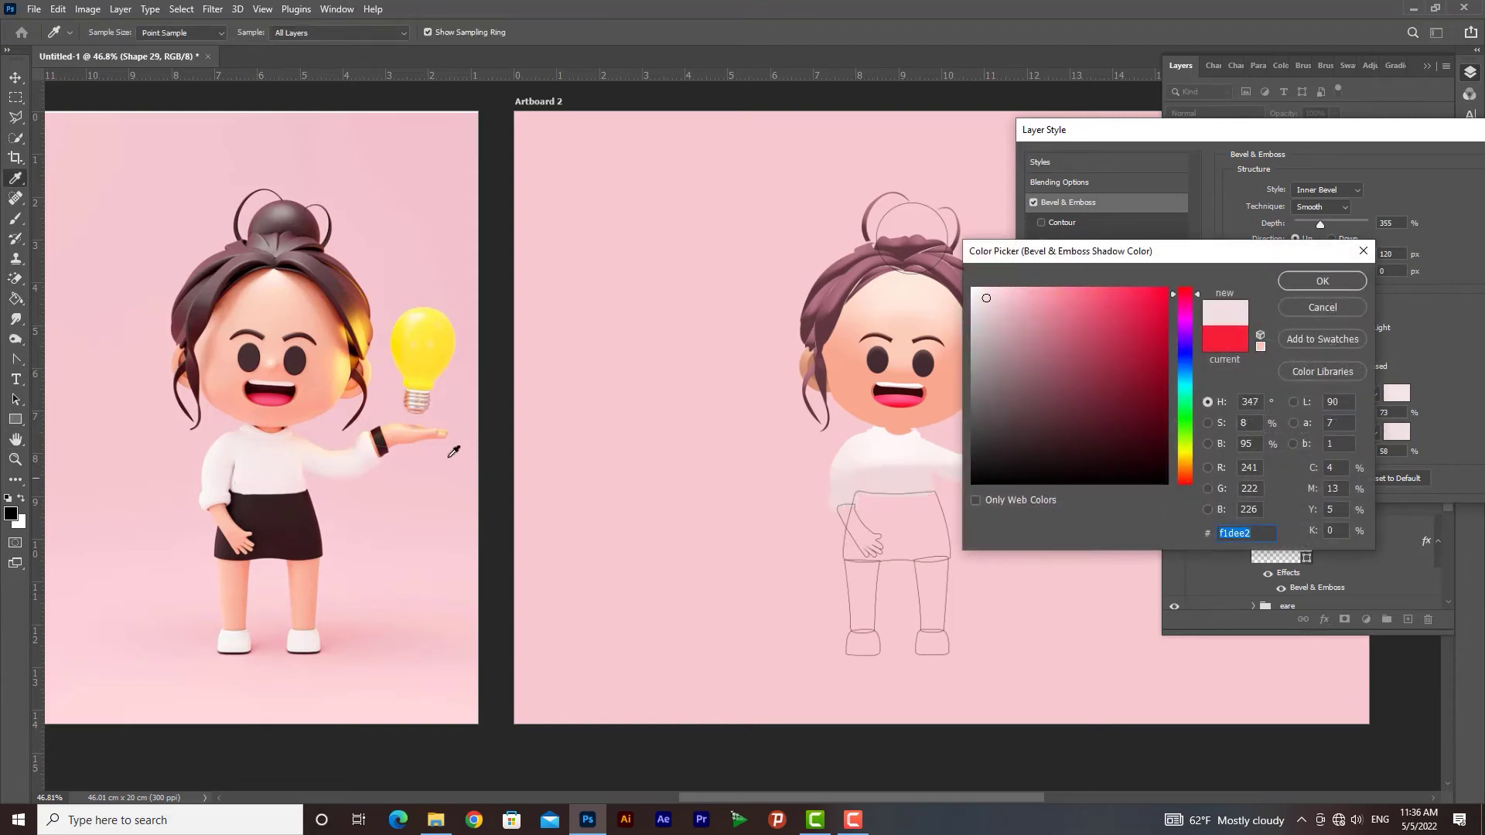
pyautogui.click(1321, 283)
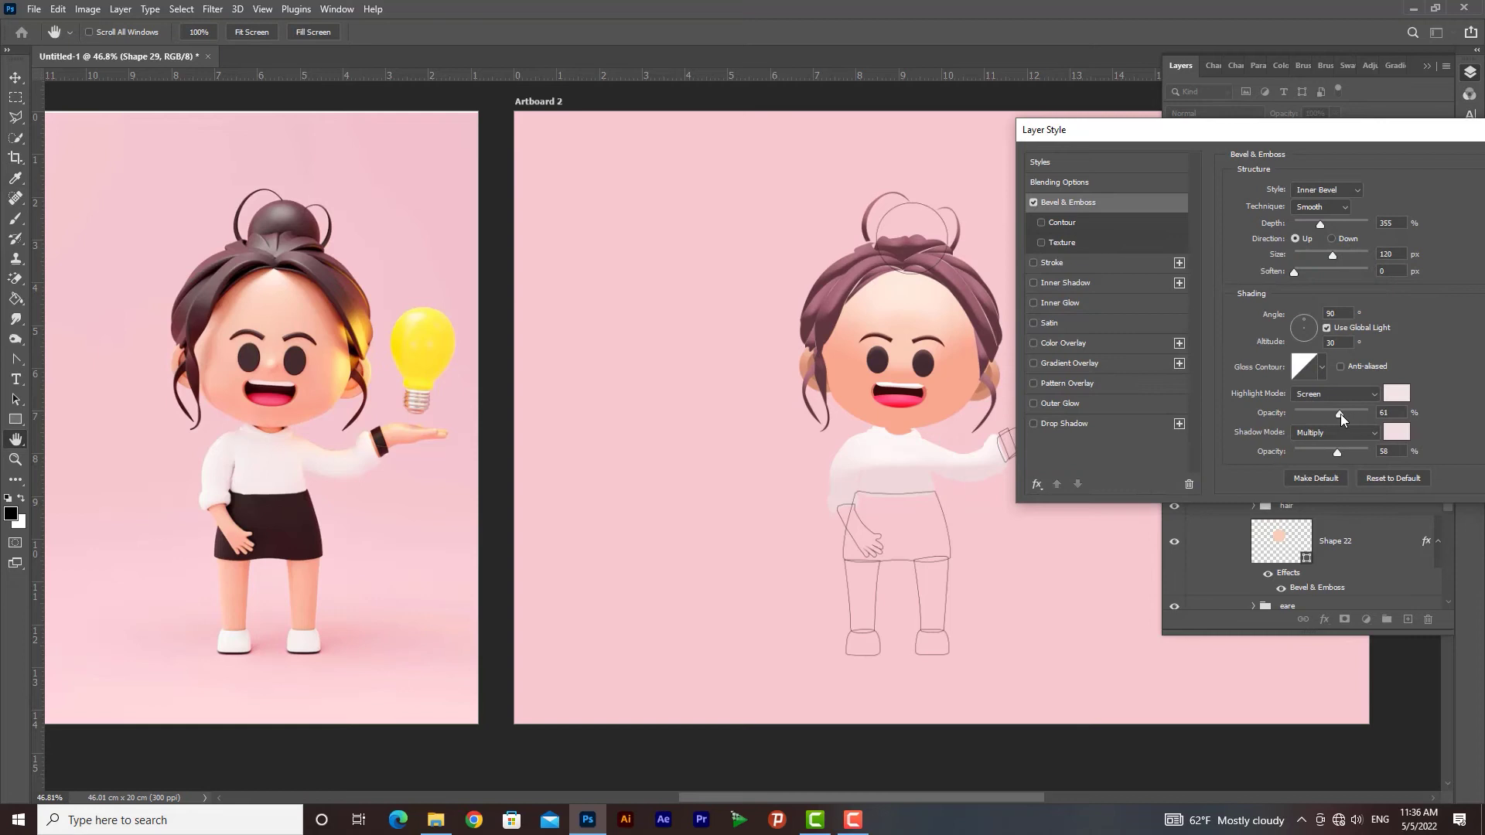
# Step: Set the blouse bevel to direction Up, depth 584%, size 234 px, soften 10 px and highlight opacity 73%
pyautogui.moveTo(1338, 254); pyautogui.dragTo(1315, 253)
pyautogui.click(1332, 238)
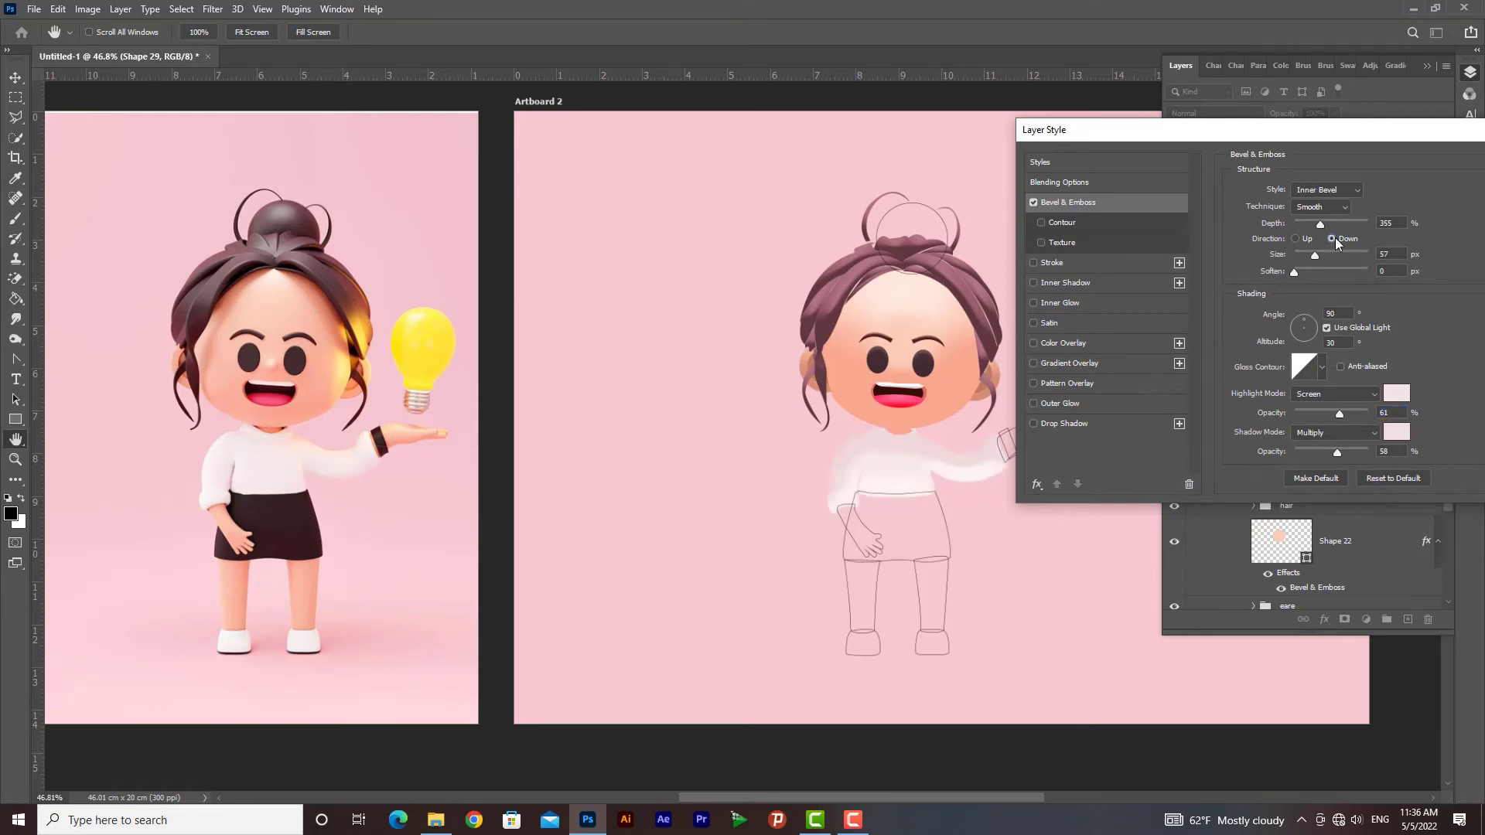
pyautogui.click(1296, 238)
pyautogui.moveTo(1321, 224); pyautogui.dragTo(1338, 224)
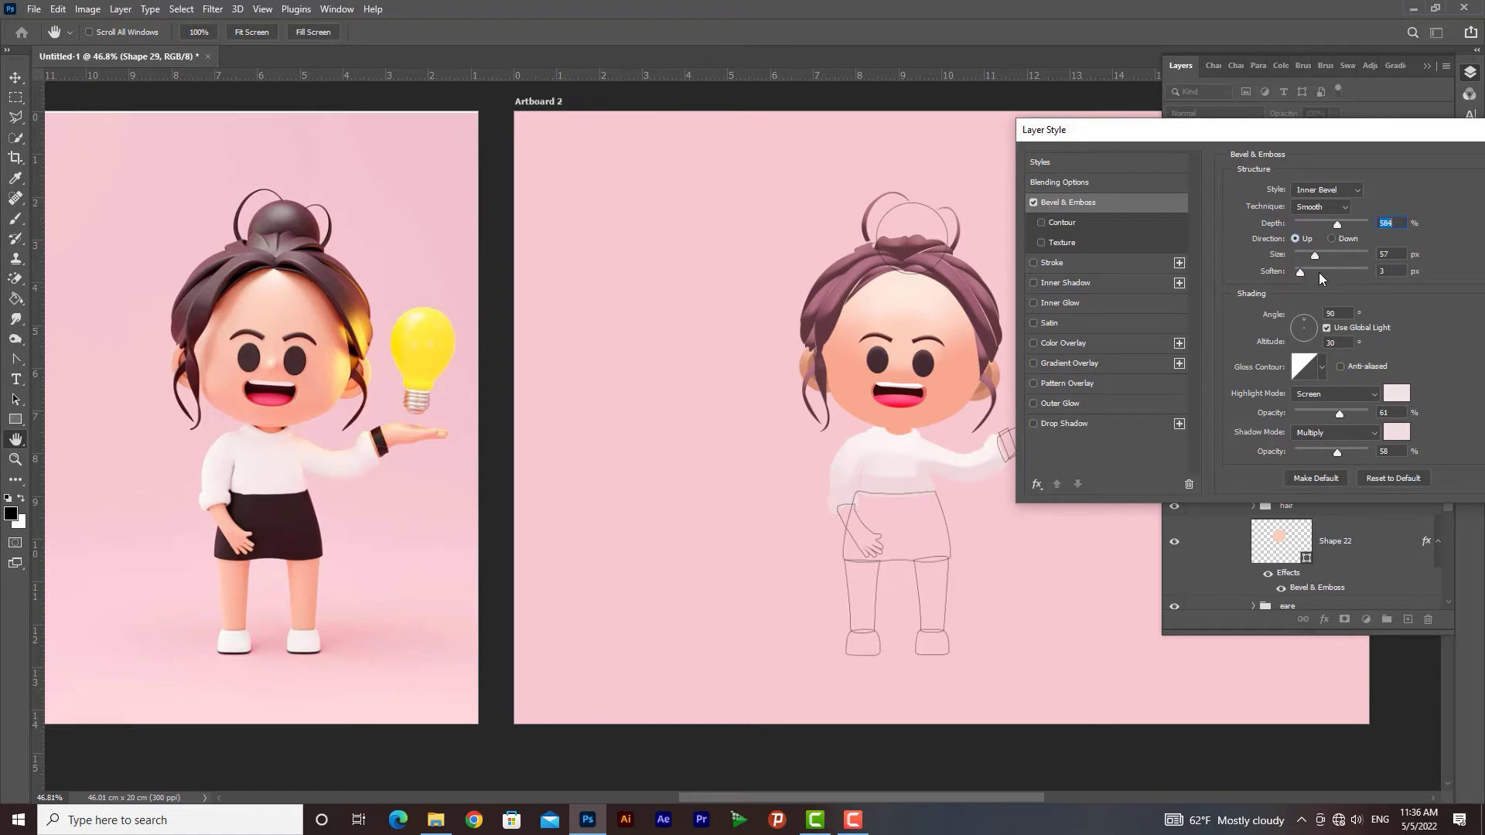
pyautogui.moveTo(1321, 253); pyautogui.dragTo(1340, 252)
pyautogui.click(1349, 414)
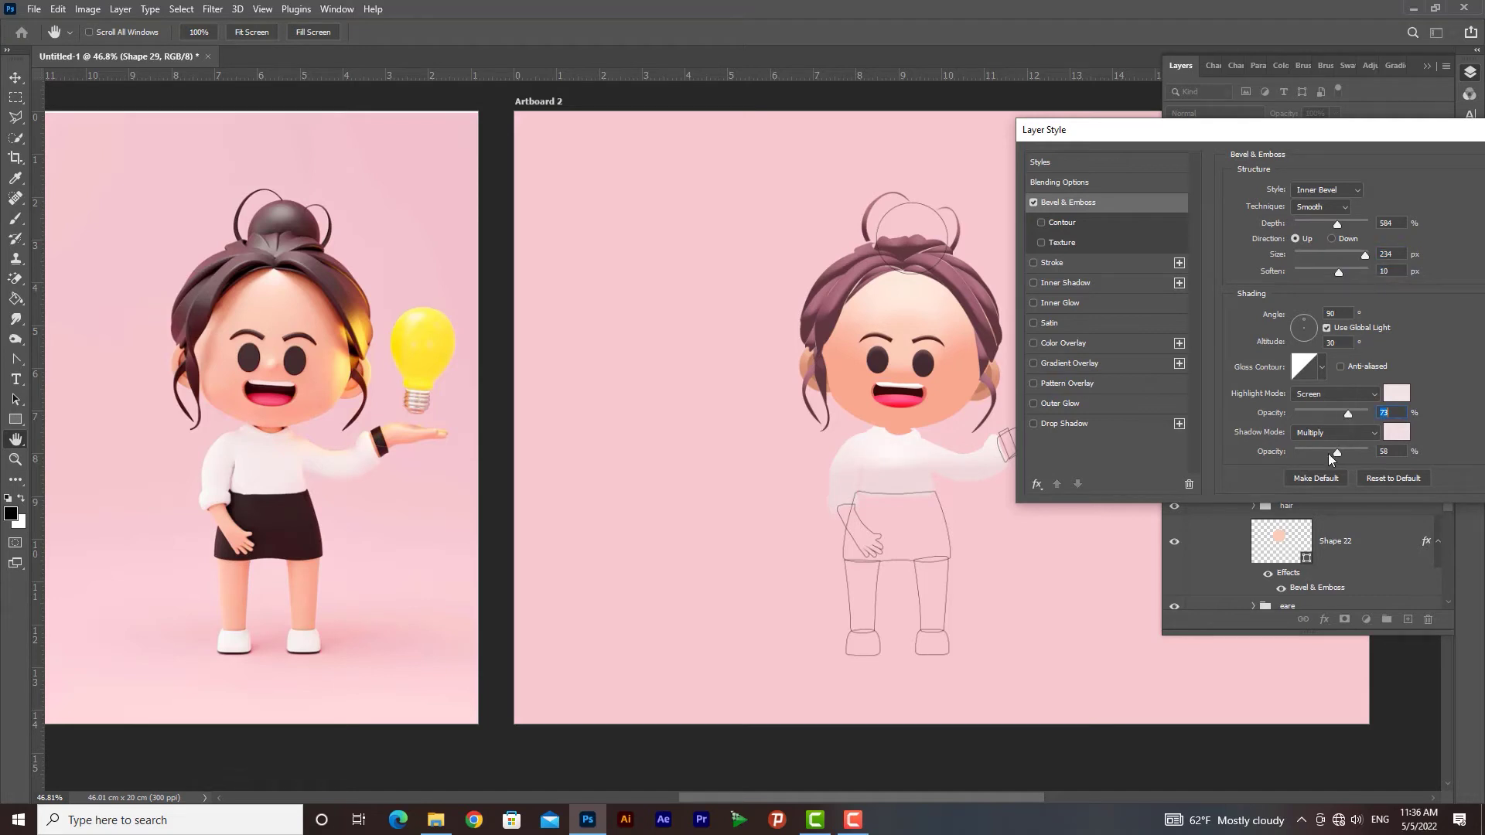
# Step: Lower the blouse bevel's shadow opacity, readjust its highlight colour and apply the layer style
pyautogui.moveTo(1342, 453); pyautogui.dragTo(1326, 457)
pyautogui.click(1321, 449)
pyautogui.click(1389, 395)
pyautogui.click(1320, 281)
pyautogui.click(1345, 272)
pyautogui.press('Return')
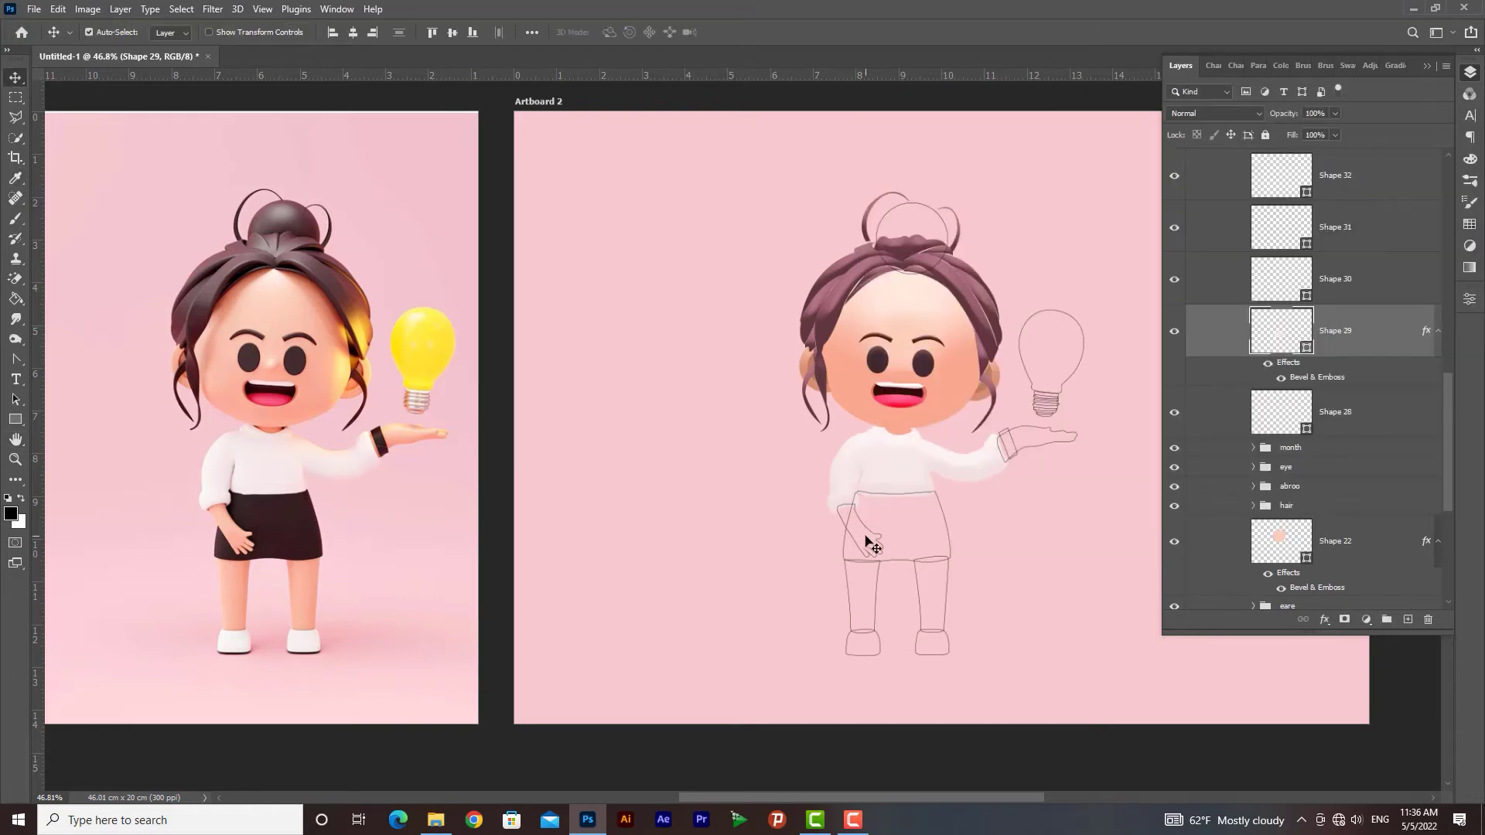
# Step: Fill the skirt shape (Shape 30) with very dark brown and remove its outline
pyautogui.click(1396, 290)
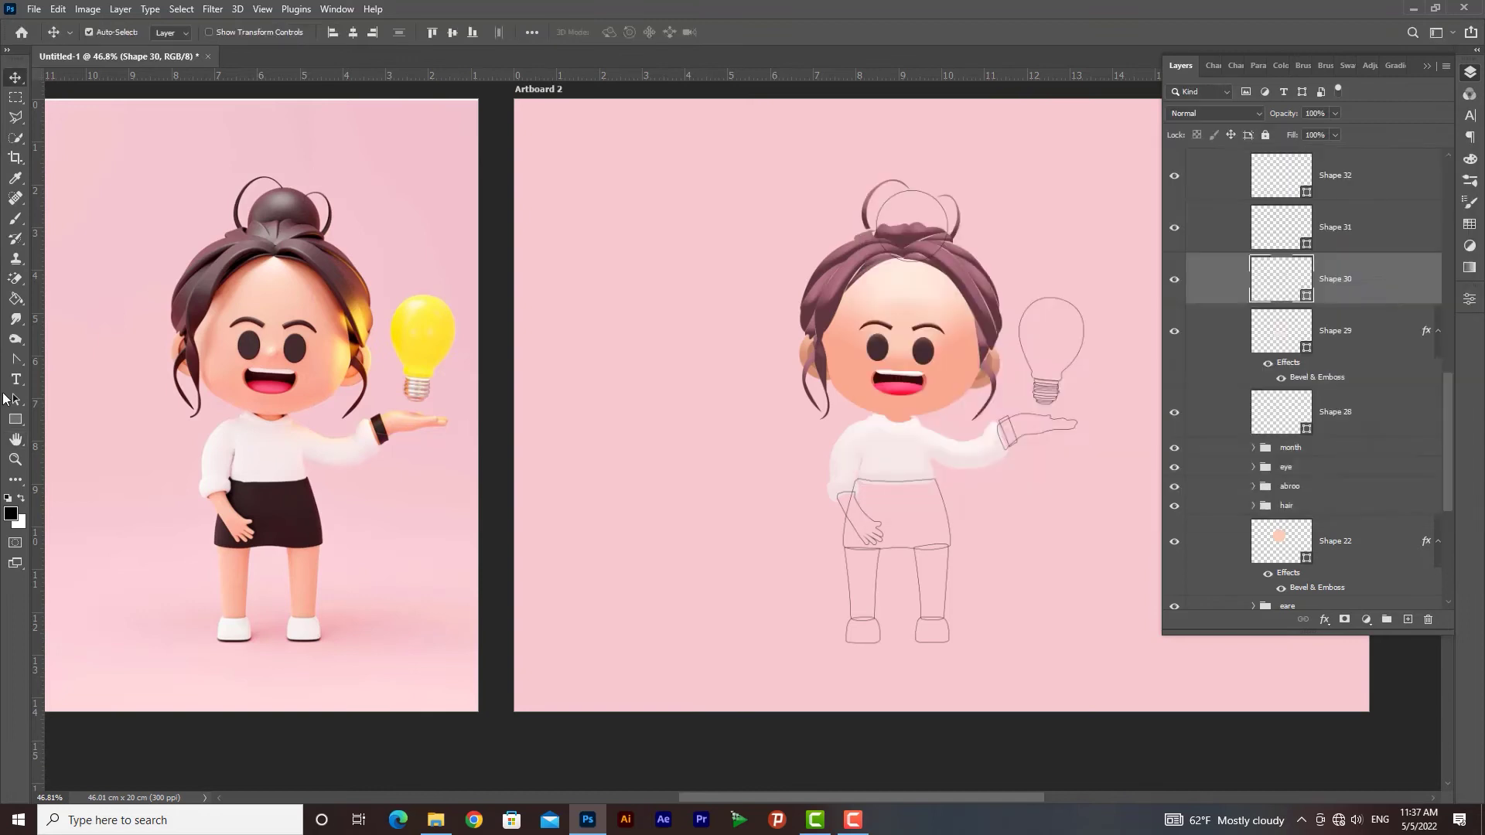
pyautogui.click(14, 419)
pyautogui.click(173, 33)
pyautogui.click(268, 62)
pyautogui.click(227, 33)
# Step: Apply a Bevel & Emboss to the skirt with dark brown highlight and shadow, depth 126% and size 84 px
pyautogui.doubleClick(1384, 278)
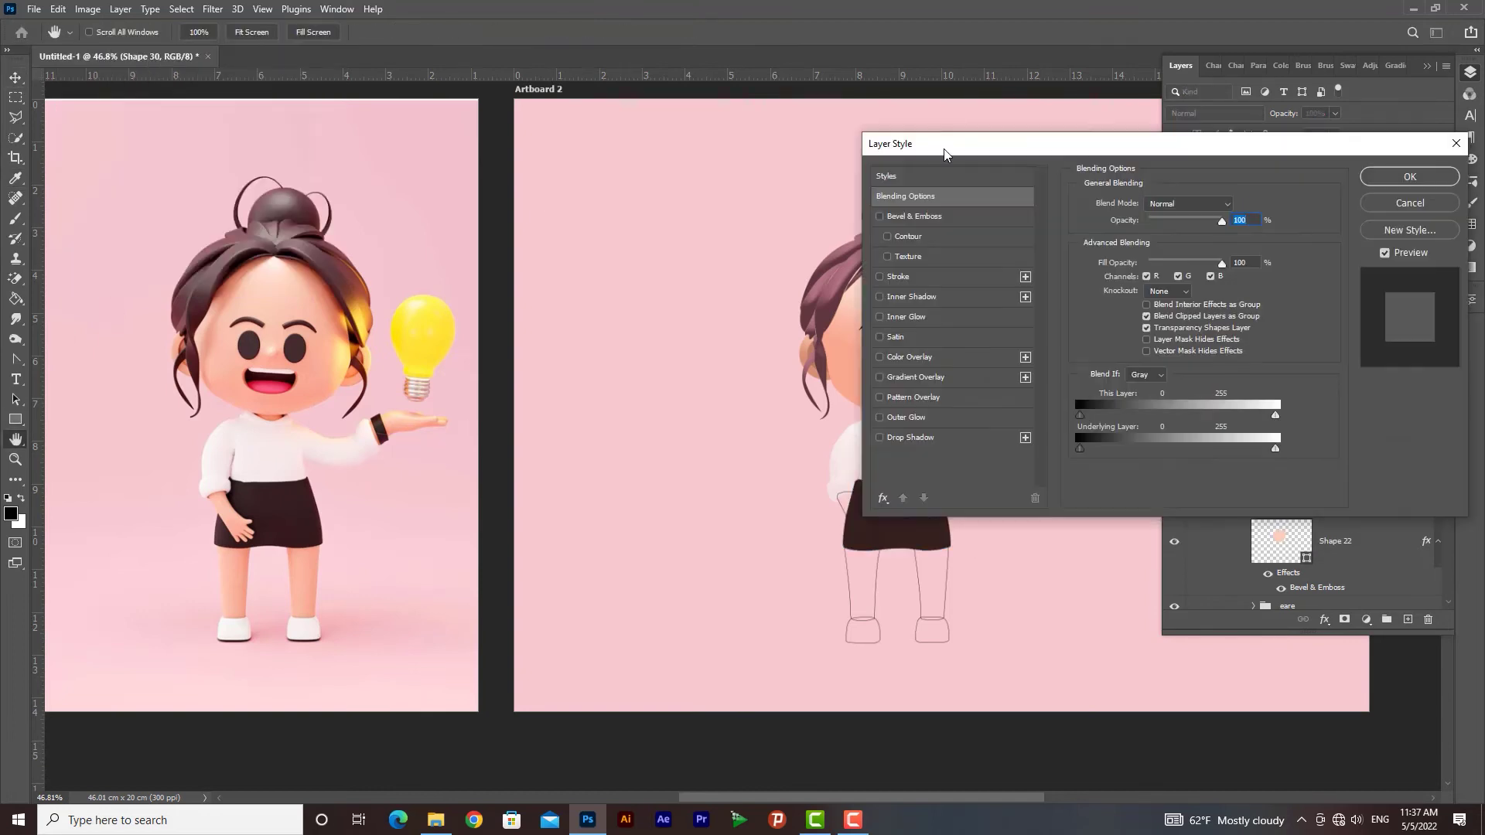
pyautogui.moveTo(943, 149); pyautogui.dragTo(1059, 139)
pyautogui.click(1029, 213)
pyautogui.click(1357, 404)
pyautogui.press('Return')
pyautogui.moveTo(1269, 267)
pyautogui.mouseDown()
pyautogui.moveTo(1299, 283)
pyautogui.moveTo(1265, 235)
pyautogui.moveTo(1284, 267)
pyautogui.mouseUp()
pyautogui.click(1357, 443)
pyautogui.press('Return')
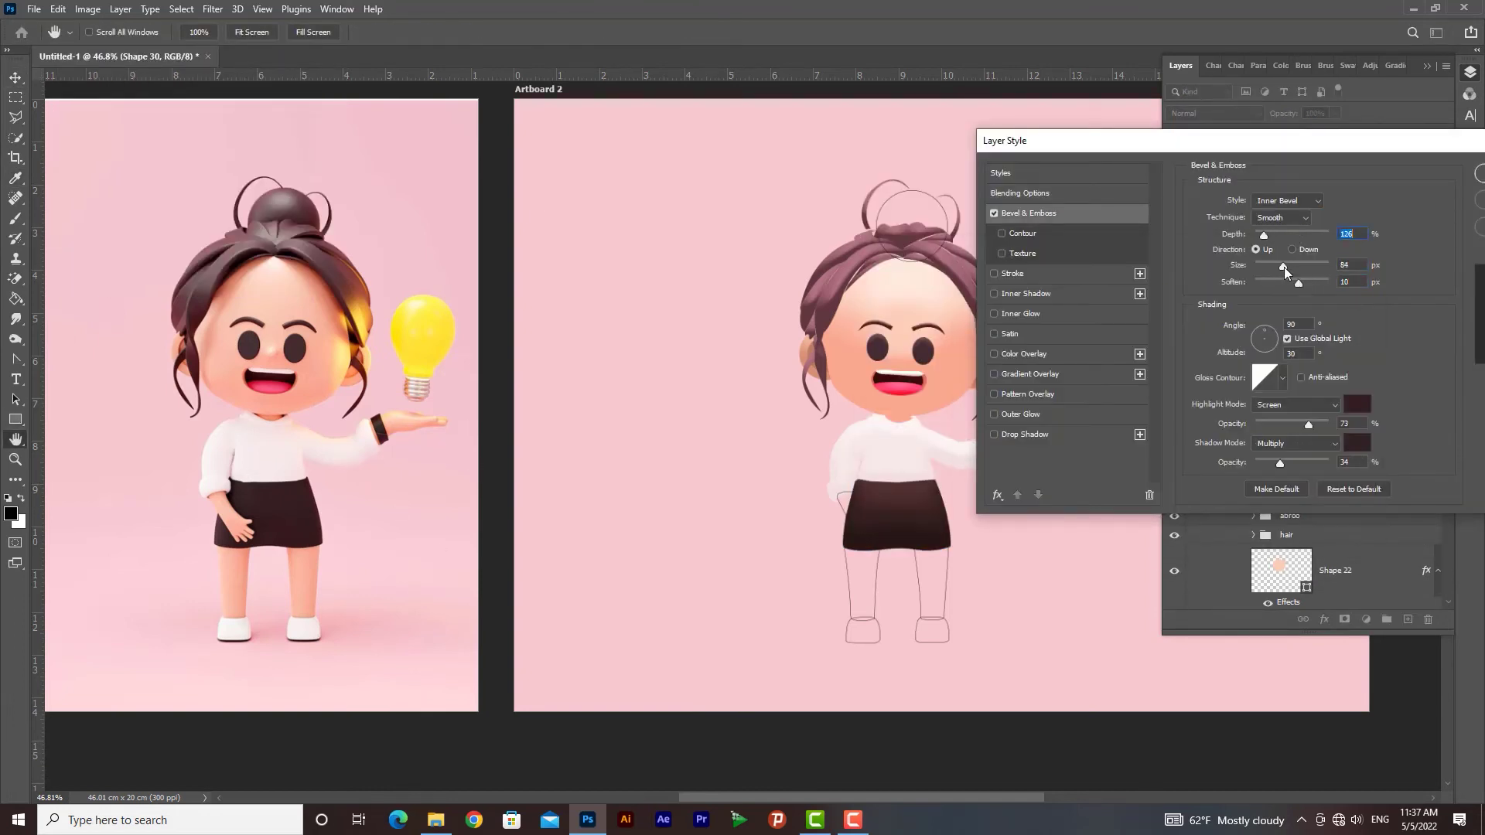
pyautogui.press('Return')
# Step: Fill the hand resting on the skirt (Shape 31) with a skin tone and add a Bevel & Emboss to it
pyautogui.click(1367, 230)
pyautogui.click(15, 418)
pyautogui.click(173, 32)
pyautogui.click(268, 62)
pyautogui.click(1319, 282)
pyautogui.doubleClick(1385, 226)
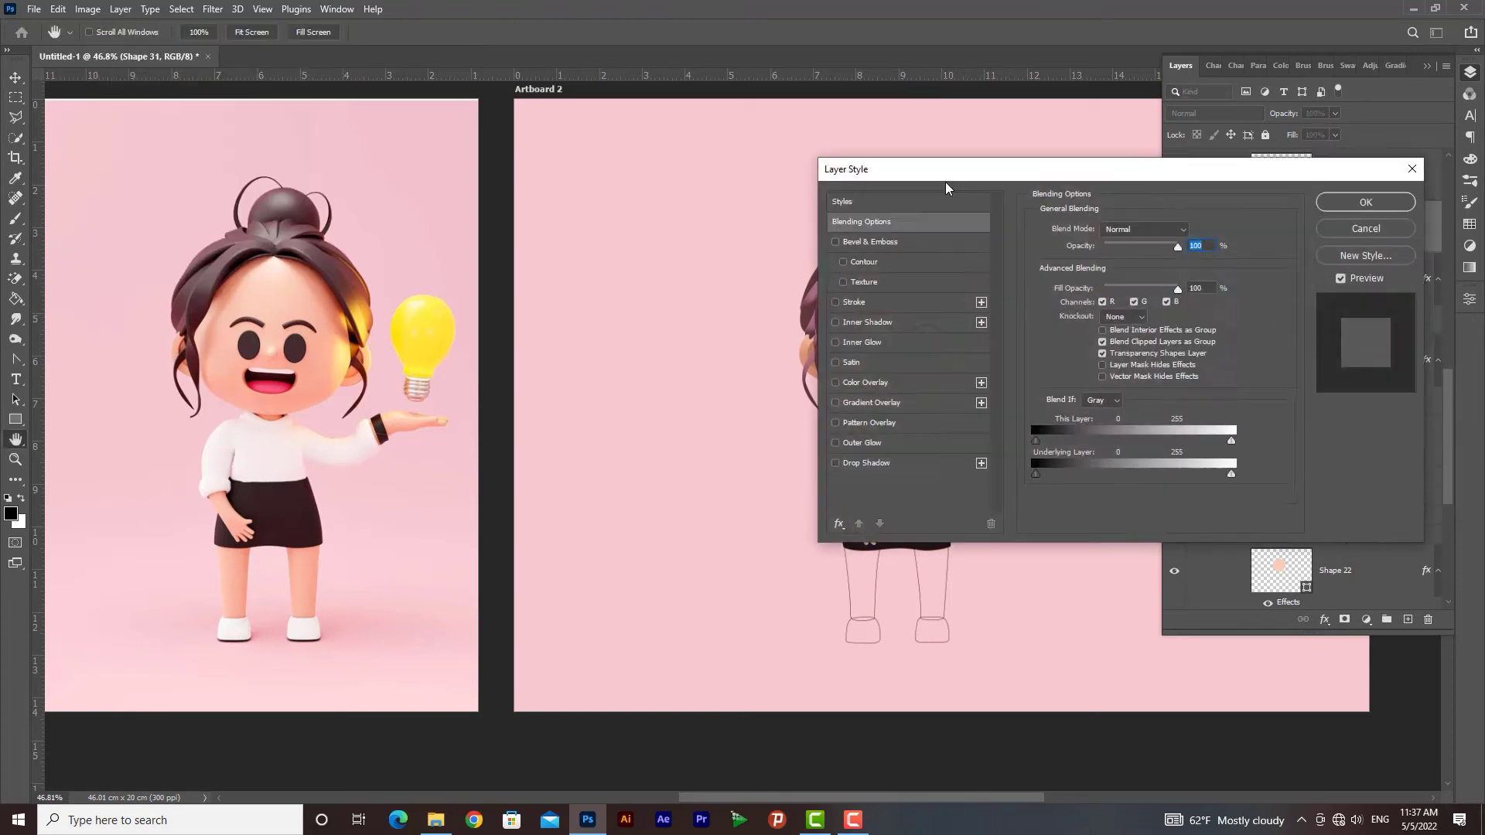
pyautogui.moveTo(946, 172); pyautogui.dragTo(1056, 139)
pyautogui.click(1006, 203)
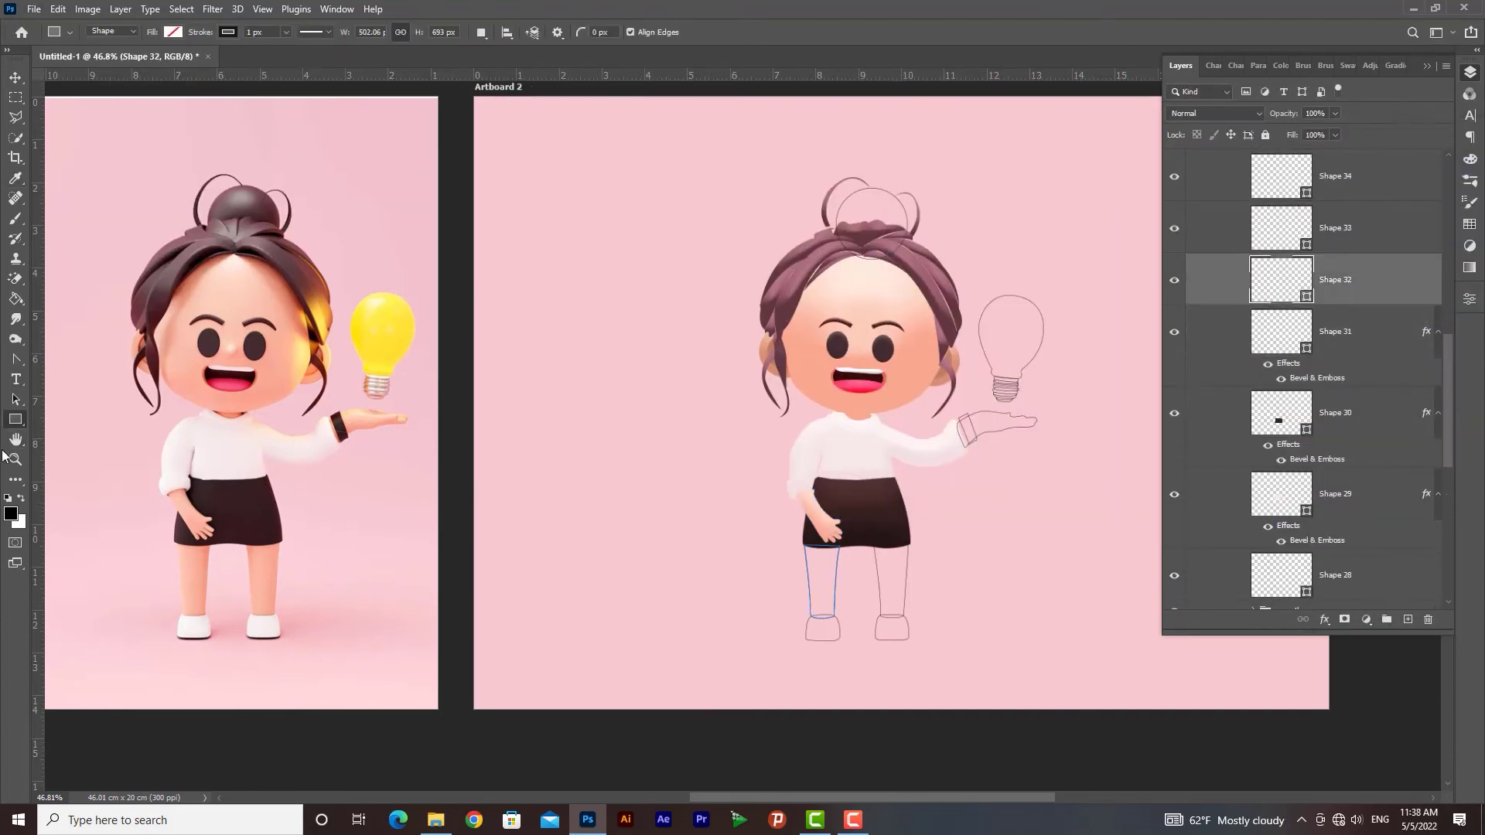
# Step: Fill the left leg (Shape 32) with the recent skin colour without an outline, and copy the hand's bevel onto it
pyautogui.click(173, 32)
pyautogui.click(76, 114)
pyautogui.click(227, 33)
pyautogui.moveTo(1426, 331); pyautogui.dragTo(1369, 292)
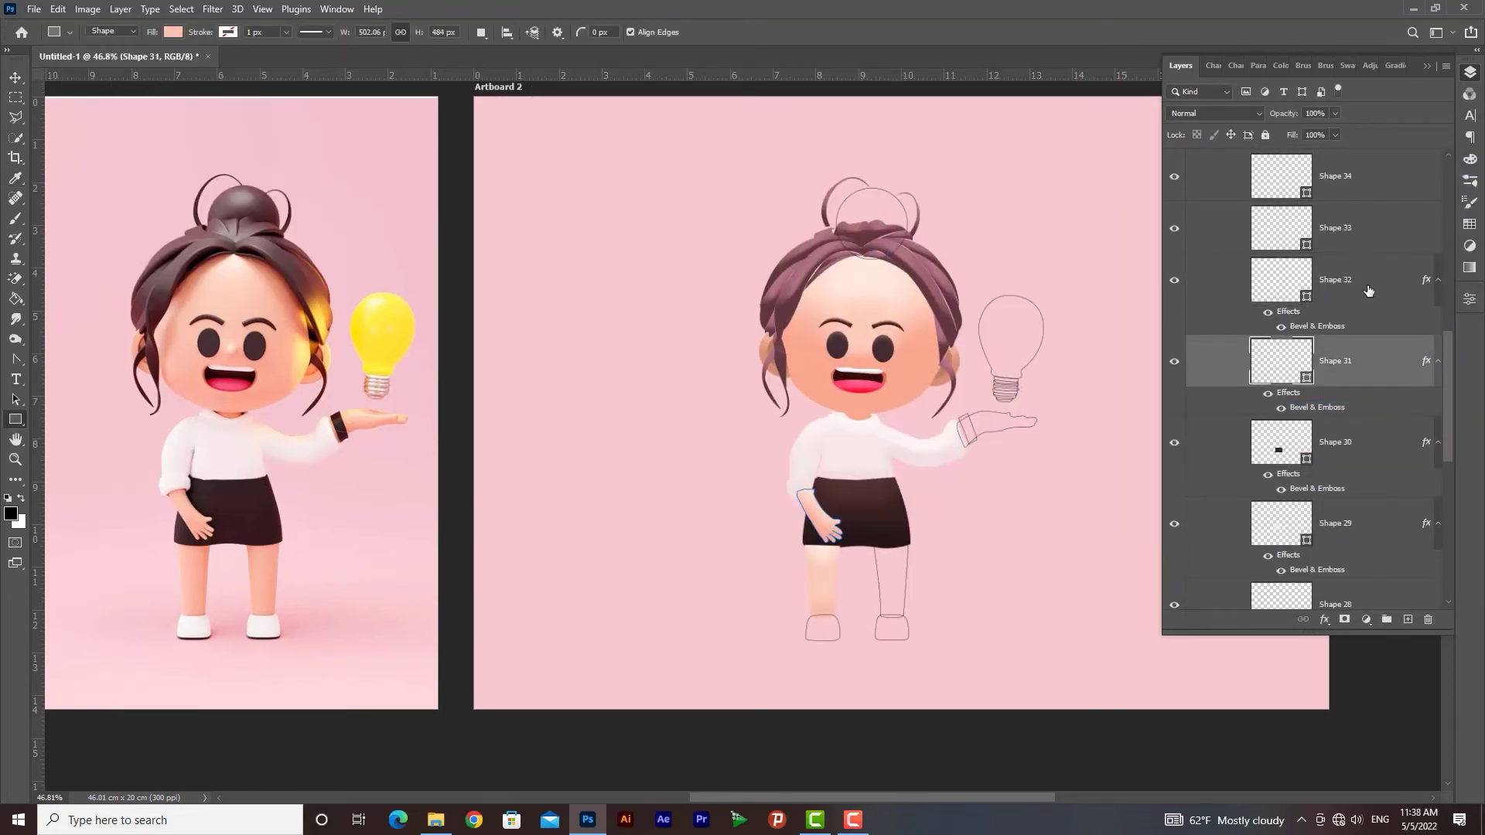
# Step: Refill the hand resting on the skirt (Shape 31) with a skin tone sampled from the reference leg
pyautogui.scroll(-1, 1310, 355)
pyautogui.click(173, 33)
pyautogui.click(268, 62)
pyautogui.click(194, 545)
pyautogui.click(193, 546)
pyautogui.click(1321, 281)
# Step: Recolour the hand's bevel with shadow f4957b and a light skin highlight, and apply the style
pyautogui.doubleClick(1384, 319)
pyautogui.click(982, 204)
pyautogui.click(1253, 432)
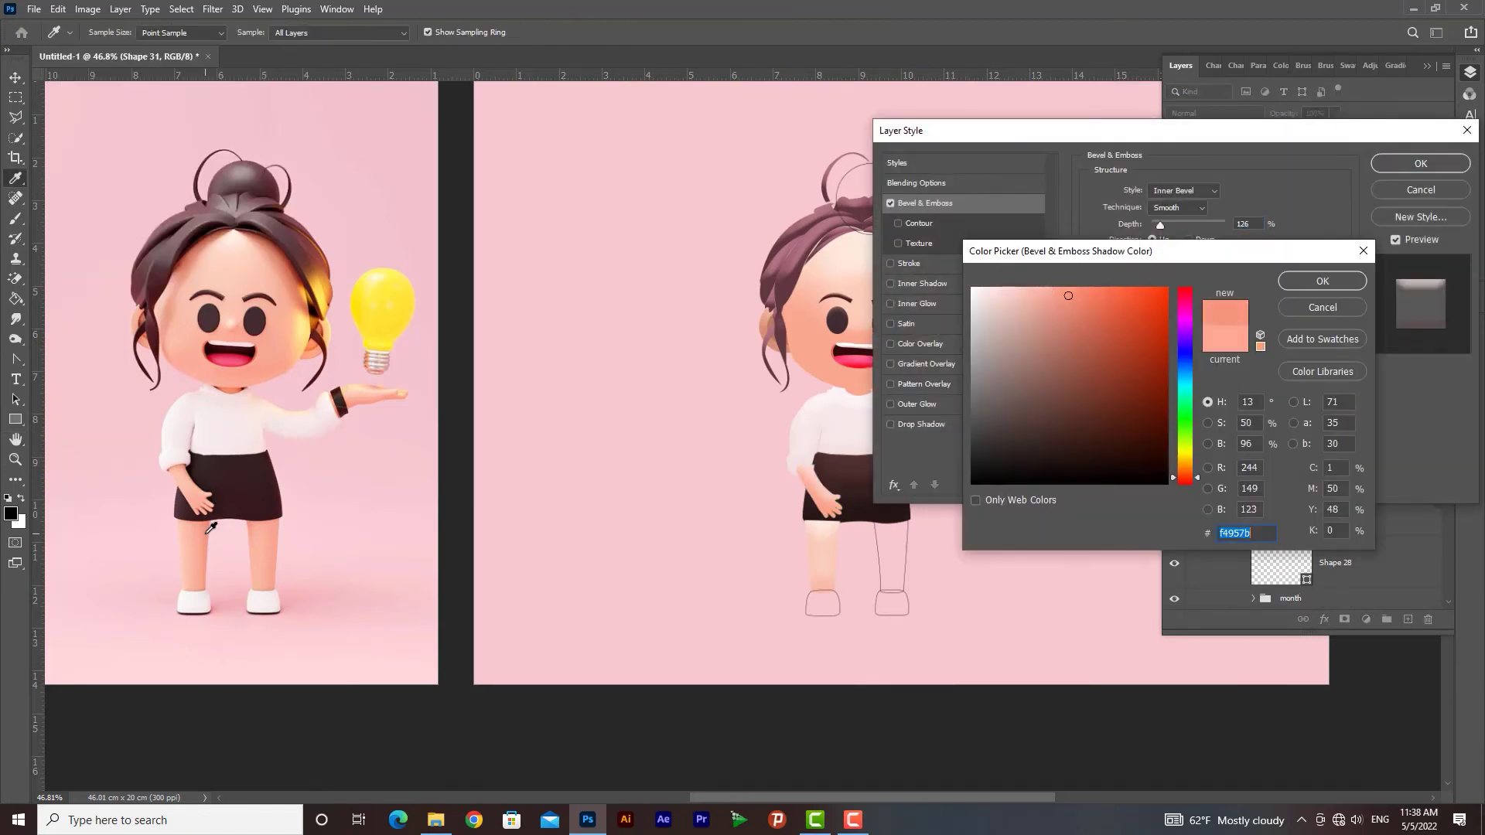
pyautogui.click(1319, 282)
pyautogui.click(1253, 394)
pyautogui.click(1316, 283)
pyautogui.press('Return')
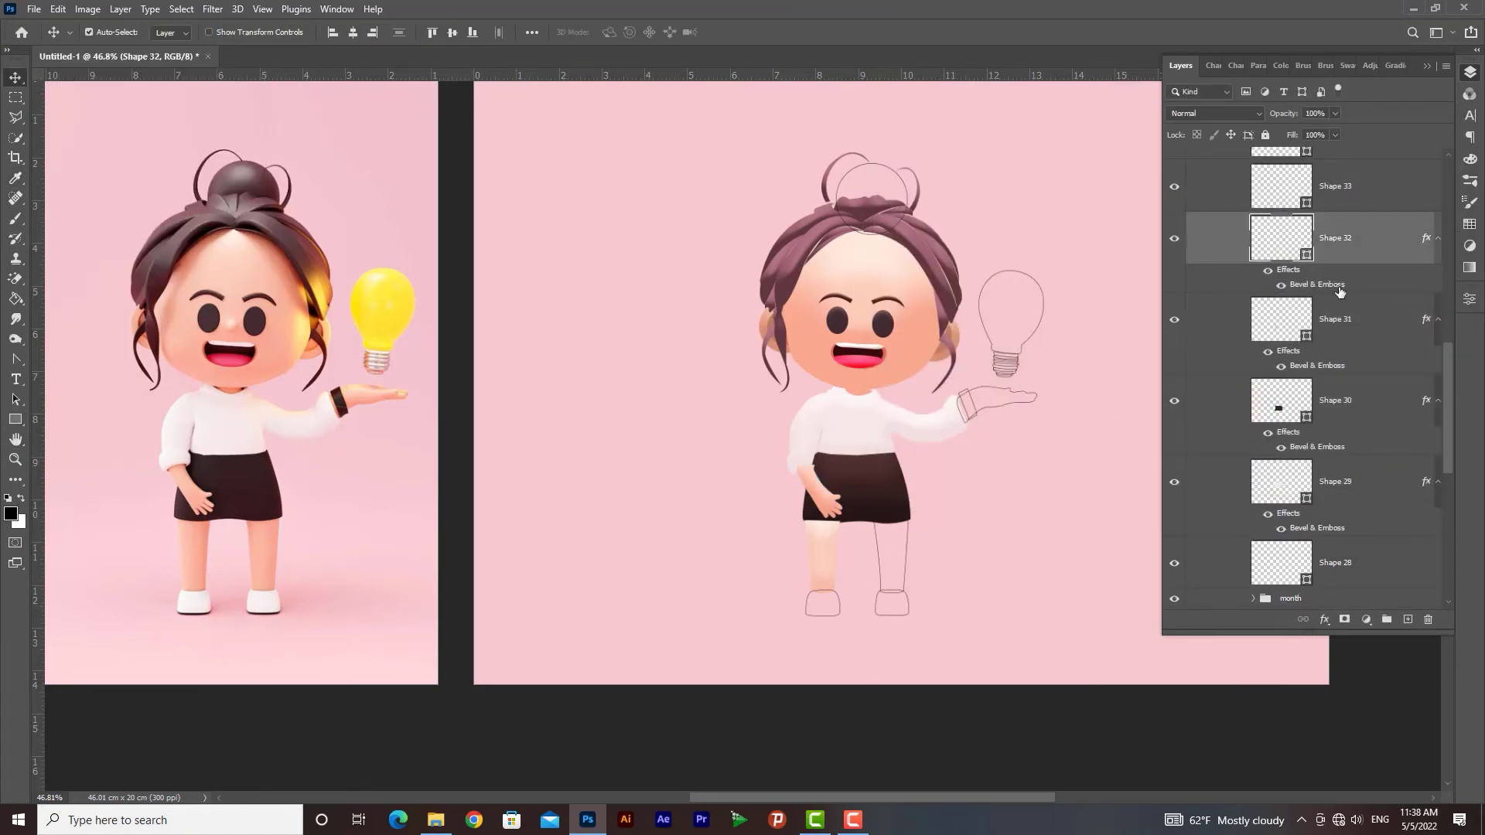
# Step: Set the left leg's bevel to direction Down, size 73 px, shadow opacity 70%, angle 32° and altitude 42°
pyautogui.click(1328, 282)
pyautogui.moveTo(1166, 255); pyautogui.dragTo(1174, 255)
pyautogui.moveTo(1177, 453); pyautogui.dragTo(1203, 453)
pyautogui.click(1188, 240)
pyautogui.moveTo(1161, 318); pyautogui.dragTo(1169, 331)
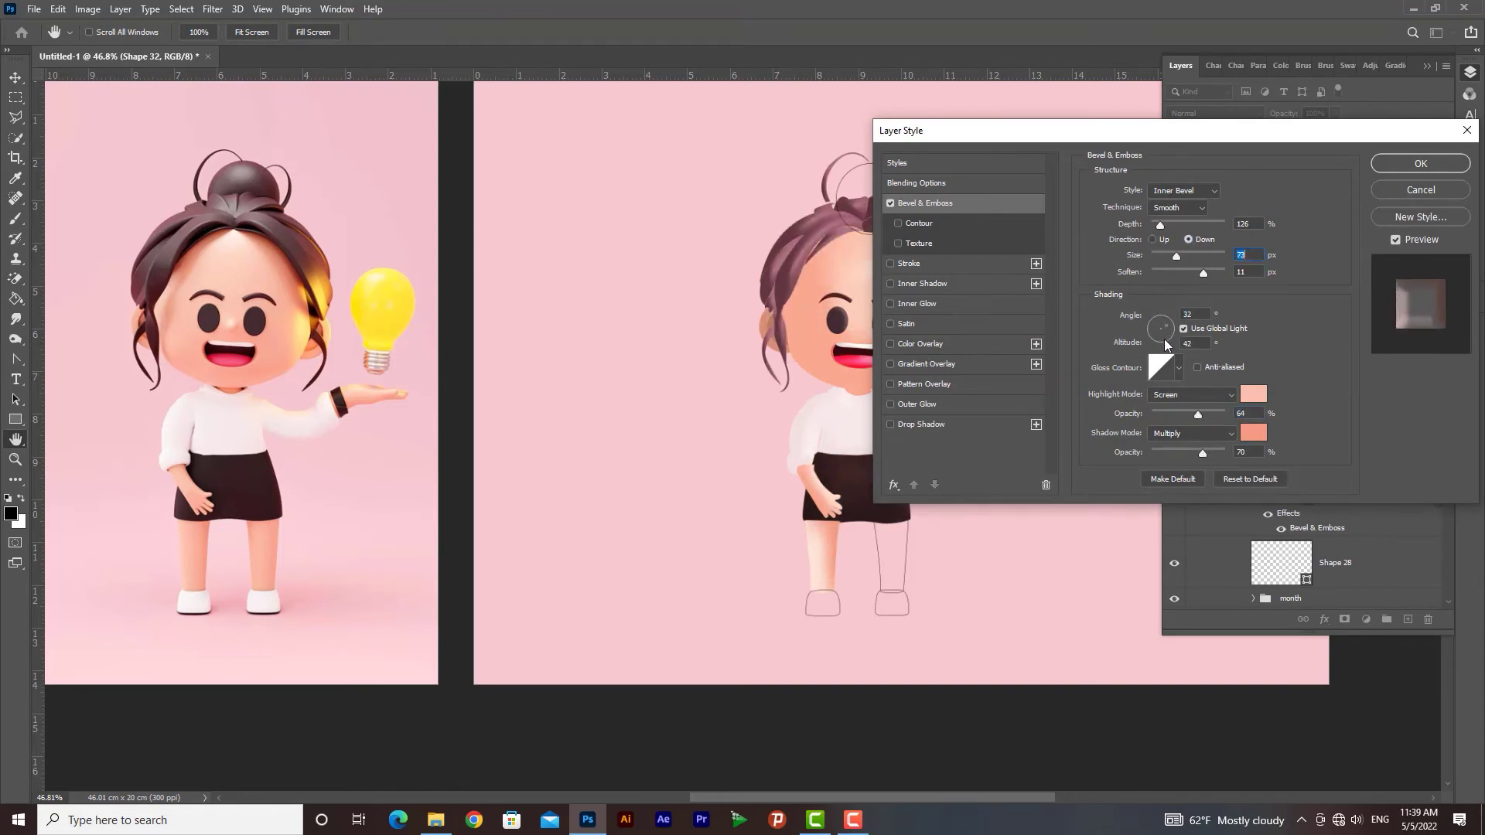
# Step: Change the left leg bevel's highlight to light orange, set depth 261% and size 117 px, and apply the style
pyautogui.click(1253, 394)
pyautogui.click(1323, 281)
pyautogui.moveTo(1174, 257); pyautogui.dragTo(1171, 226)
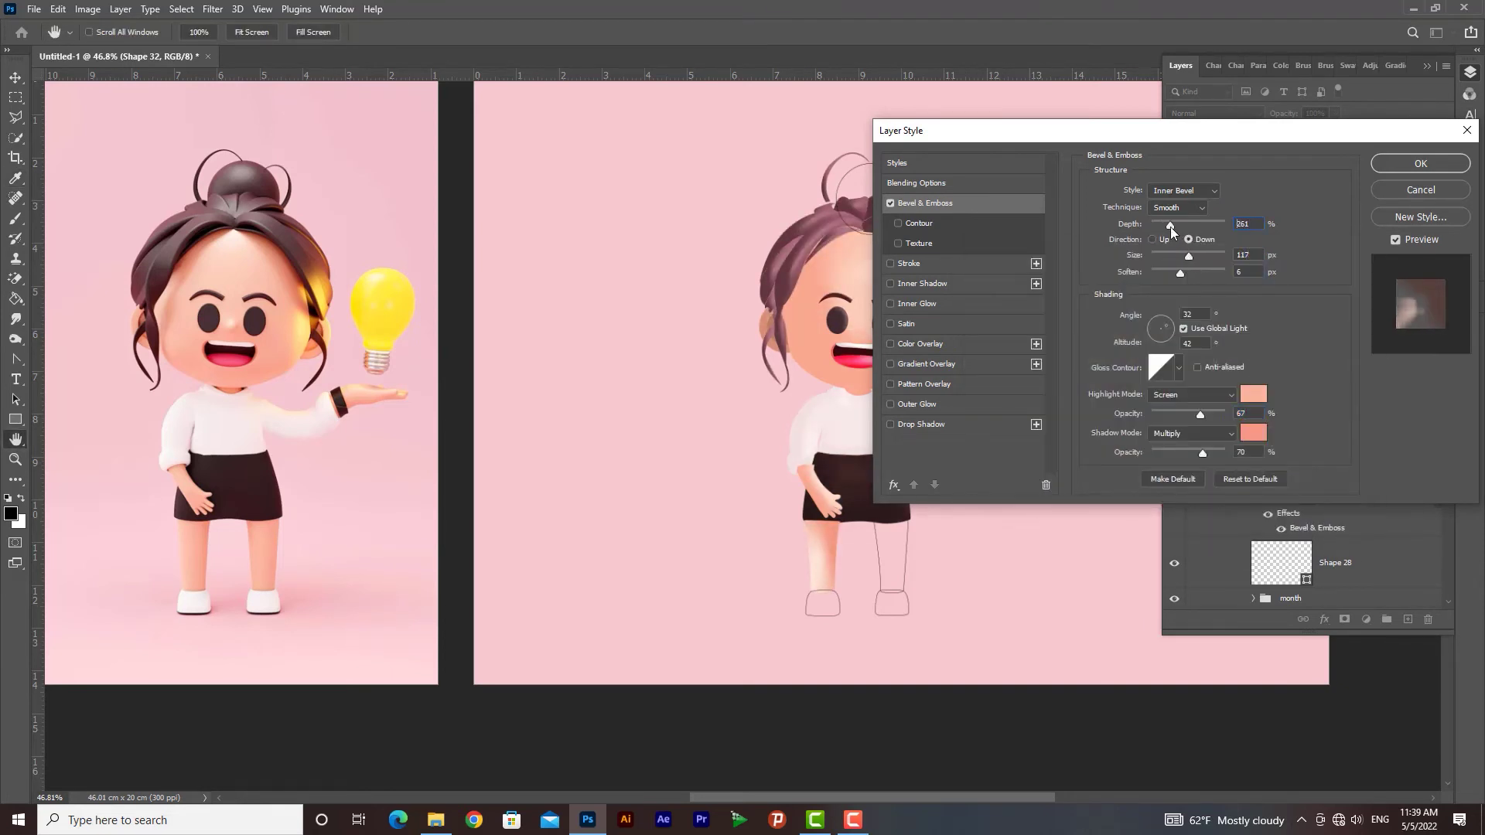
pyautogui.click(1421, 163)
# Step: Fill the right leg (Shape 33) with the skin colour, remove its outline, and copy the left leg's bevel onto it
pyautogui.click(1370, 255)
pyautogui.press('u')
pyautogui.click(174, 32)
pyautogui.click(228, 31)
pyautogui.click(136, 61)
pyautogui.keyDown('alt'); pyautogui.moveTo(1330, 347); pyautogui.dragTo(1346, 249); pyautogui.keyUp('alt')
# Step: Fill the left shoe (Shape 34) with an off-white colour
pyautogui.scroll(3, 1346, 309)
pyautogui.click(1369, 322)
pyautogui.click(173, 32)
pyautogui.click(269, 62)
pyautogui.click(1320, 280)
# Step: Add a Bevel & Emboss to the left shoe with a pale pink highlight and a light grey shadow
pyautogui.doubleClick(1374, 341)
pyautogui.click(925, 203)
pyautogui.click(1253, 394)
pyautogui.click(1322, 281)
pyautogui.click(1254, 433)
pyautogui.click(1323, 281)
# Step: Set the left shoe's bevel depth to 646%, highlight opacity to 47% and shadow opacity to 80%, and adjust its size and softening
pyautogui.moveTo(1189, 256); pyautogui.dragTo(1199, 226)
pyautogui.moveTo(1209, 414); pyautogui.dragTo(1185, 415)
pyautogui.moveTo(1202, 453); pyautogui.dragTo(1211, 453)
pyautogui.moveTo(1205, 256); pyautogui.dragTo(1185, 256)
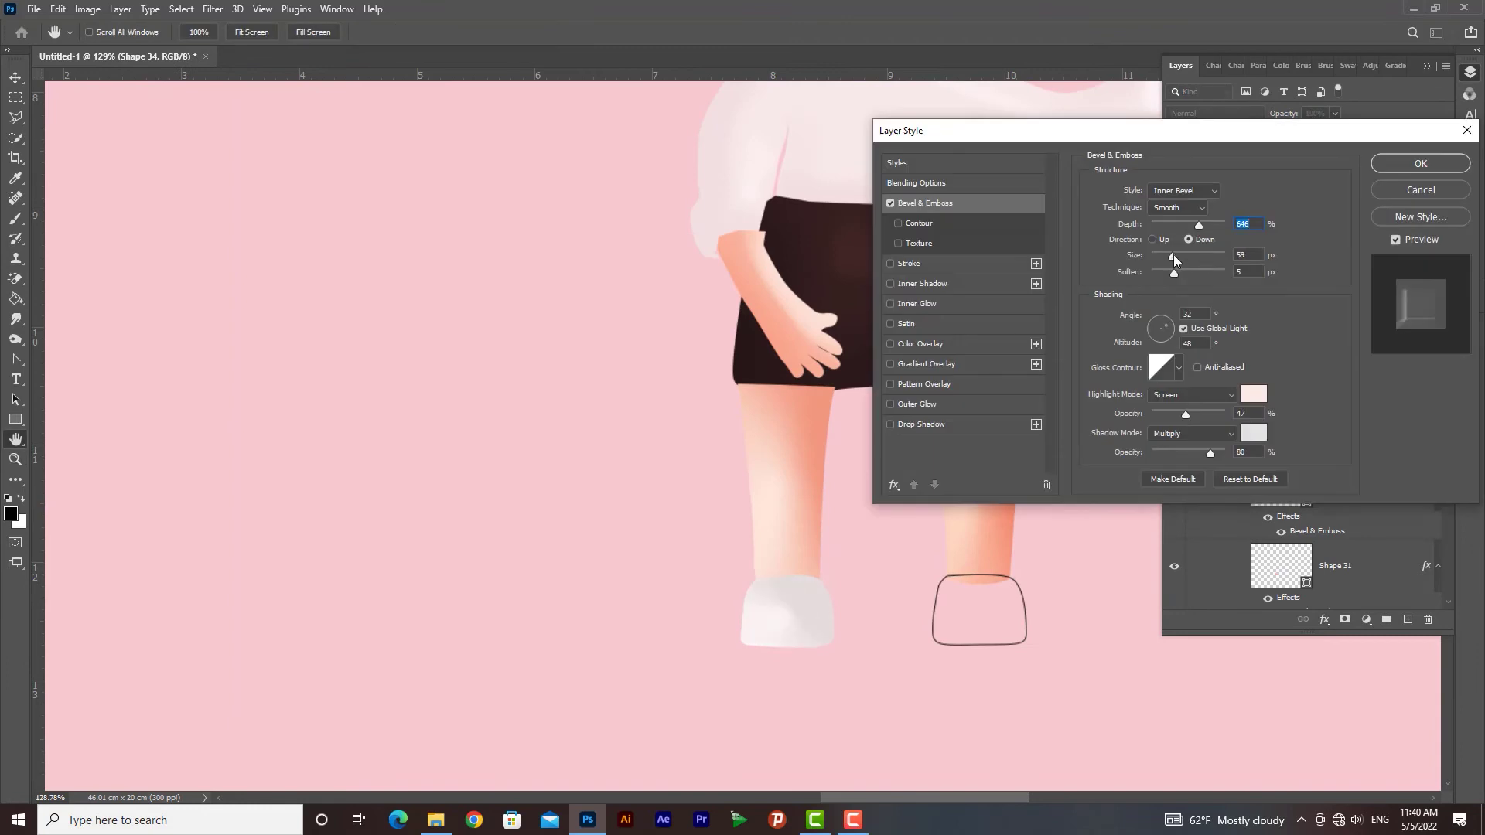
pyautogui.moveTo(1172, 272); pyautogui.dragTo(1196, 272)
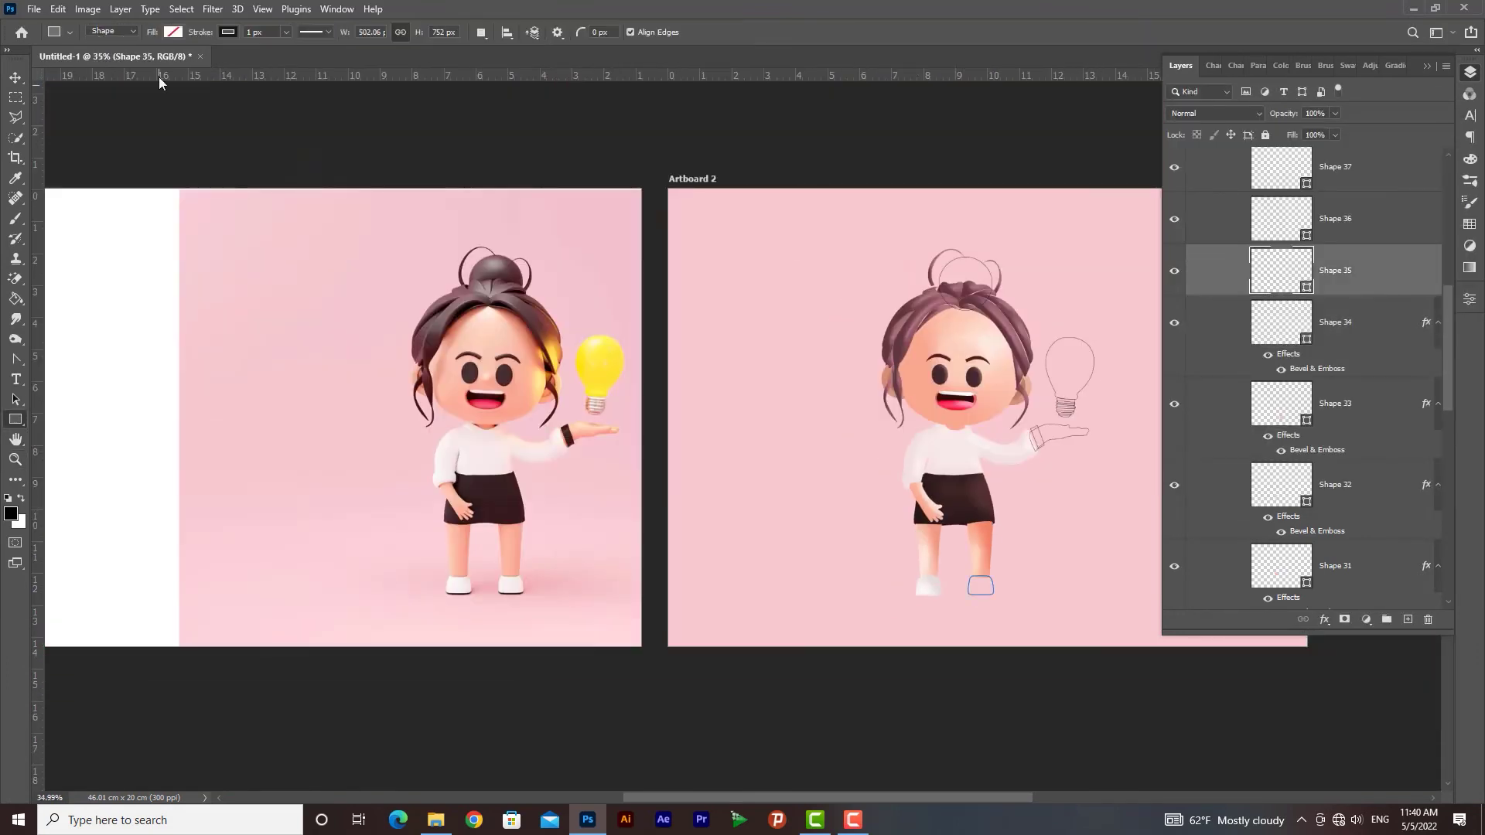
# Step: Copy the left shoe's bevel style onto the right shoe (Shape 35)
pyautogui.moveTo(1425, 322); pyautogui.dragTo(1332, 304)
pyautogui.moveTo(1332, 304); pyautogui.dragTo(1332, 294)
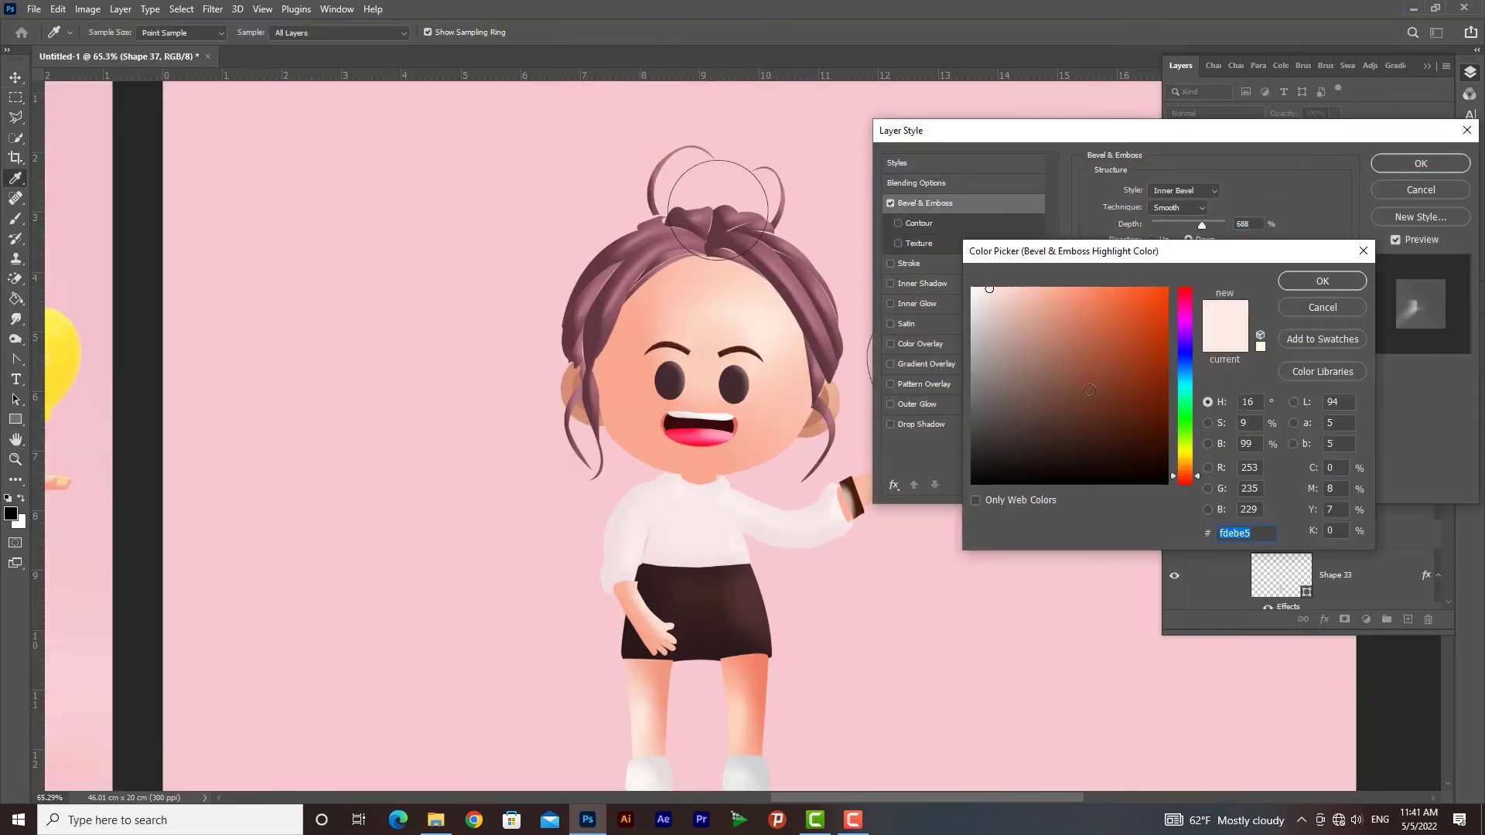
# Step: Colour the wristband bevel (Shape 37) with a brown highlight and shadow 2a0303, increase its size and apply the style
pyautogui.click(1090, 389)
pyautogui.click(1321, 281)
pyautogui.click(1274, 434)
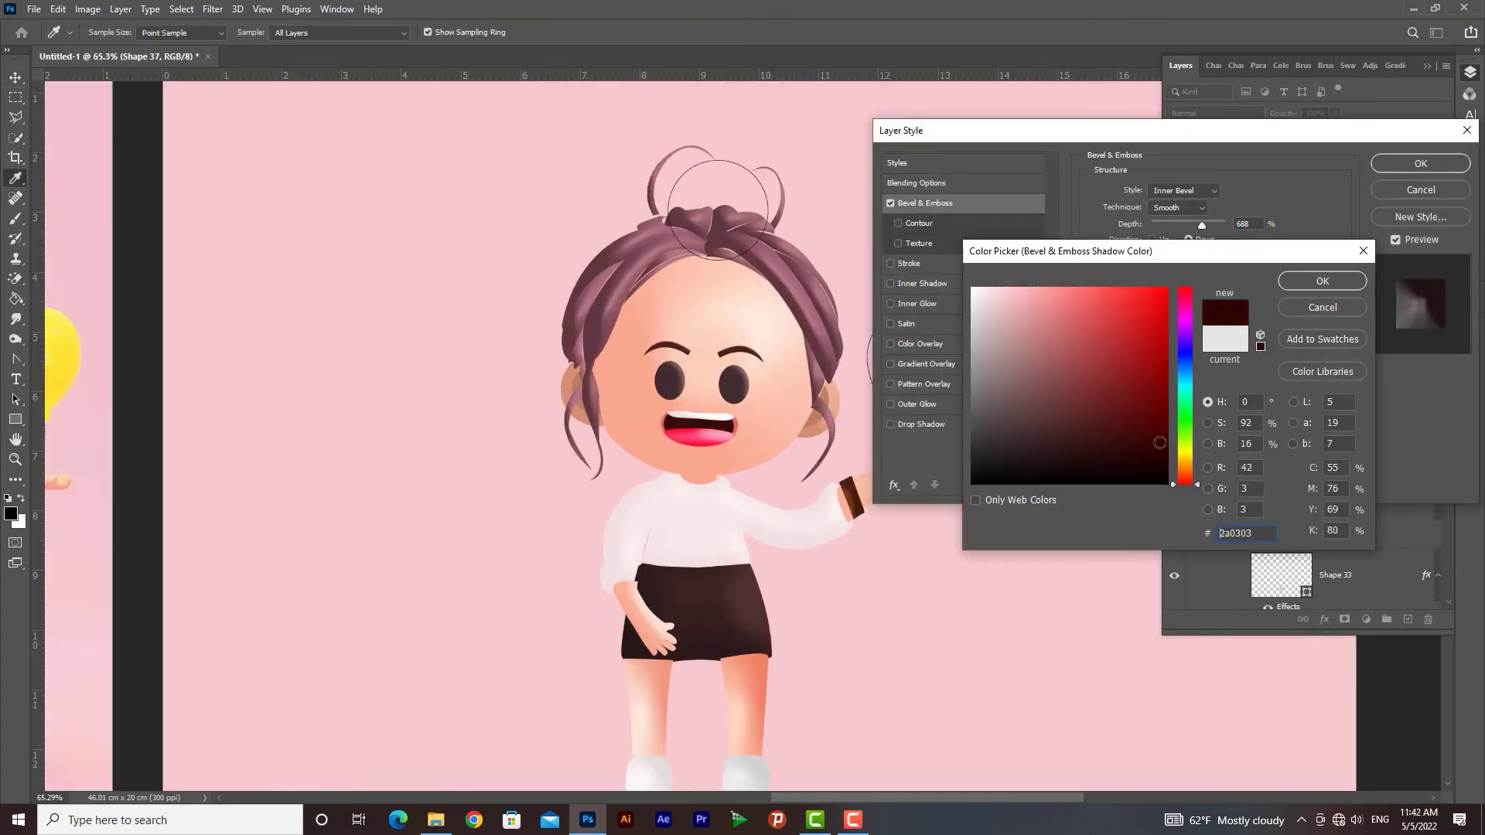
pyautogui.click(1157, 441)
pyautogui.click(1321, 281)
pyautogui.moveTo(1198, 259); pyautogui.dragTo(1206, 259)
pyautogui.click(1420, 163)
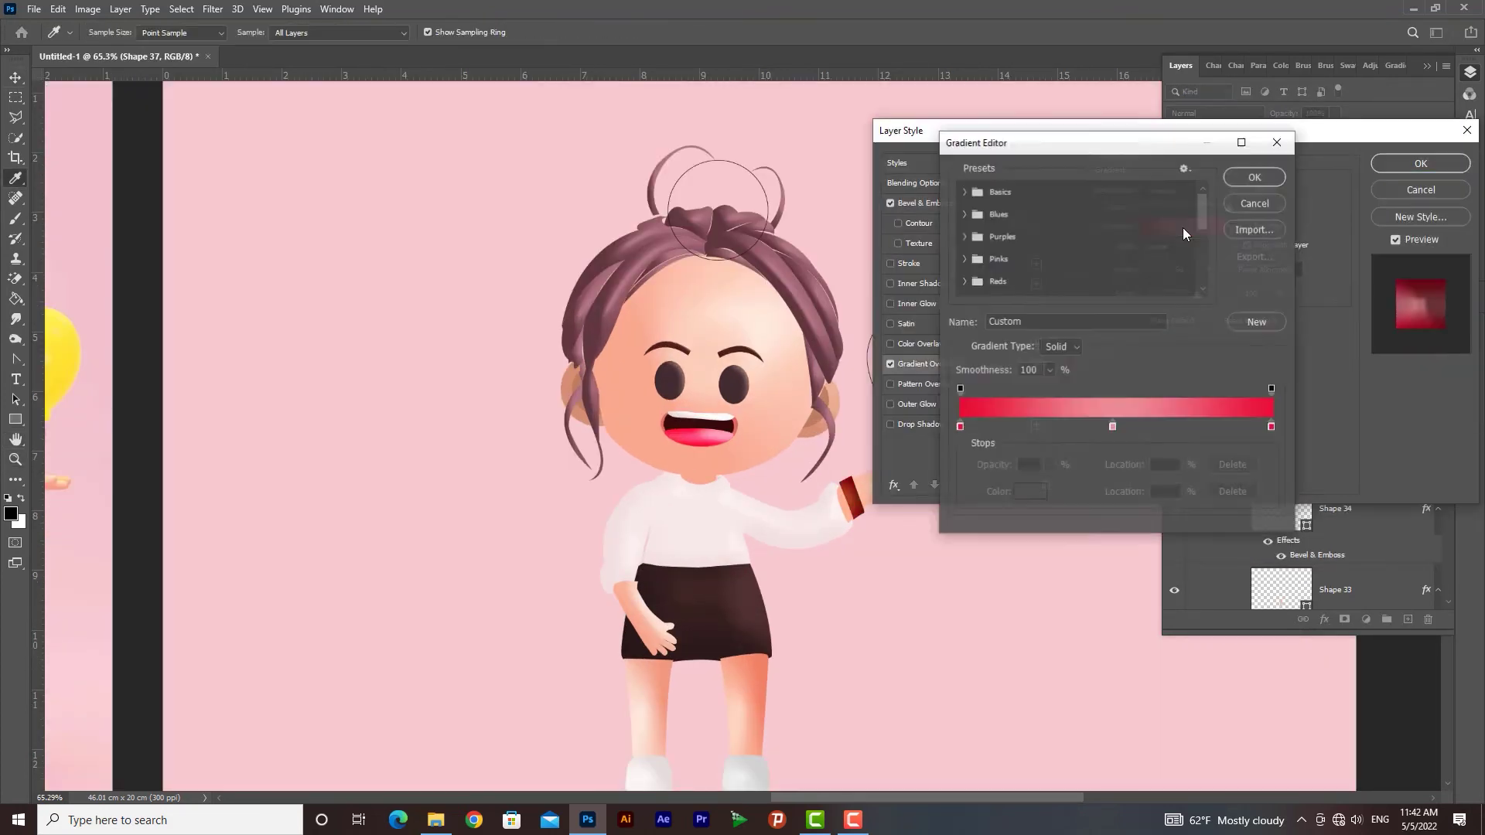
# Step: Try a brown gradient overlay on the wristband by recolouring the middle and both end stops of the gradient
pyautogui.doubleClick(1116, 428)
pyautogui.click(1101, 447)
pyautogui.click(1185, 474)
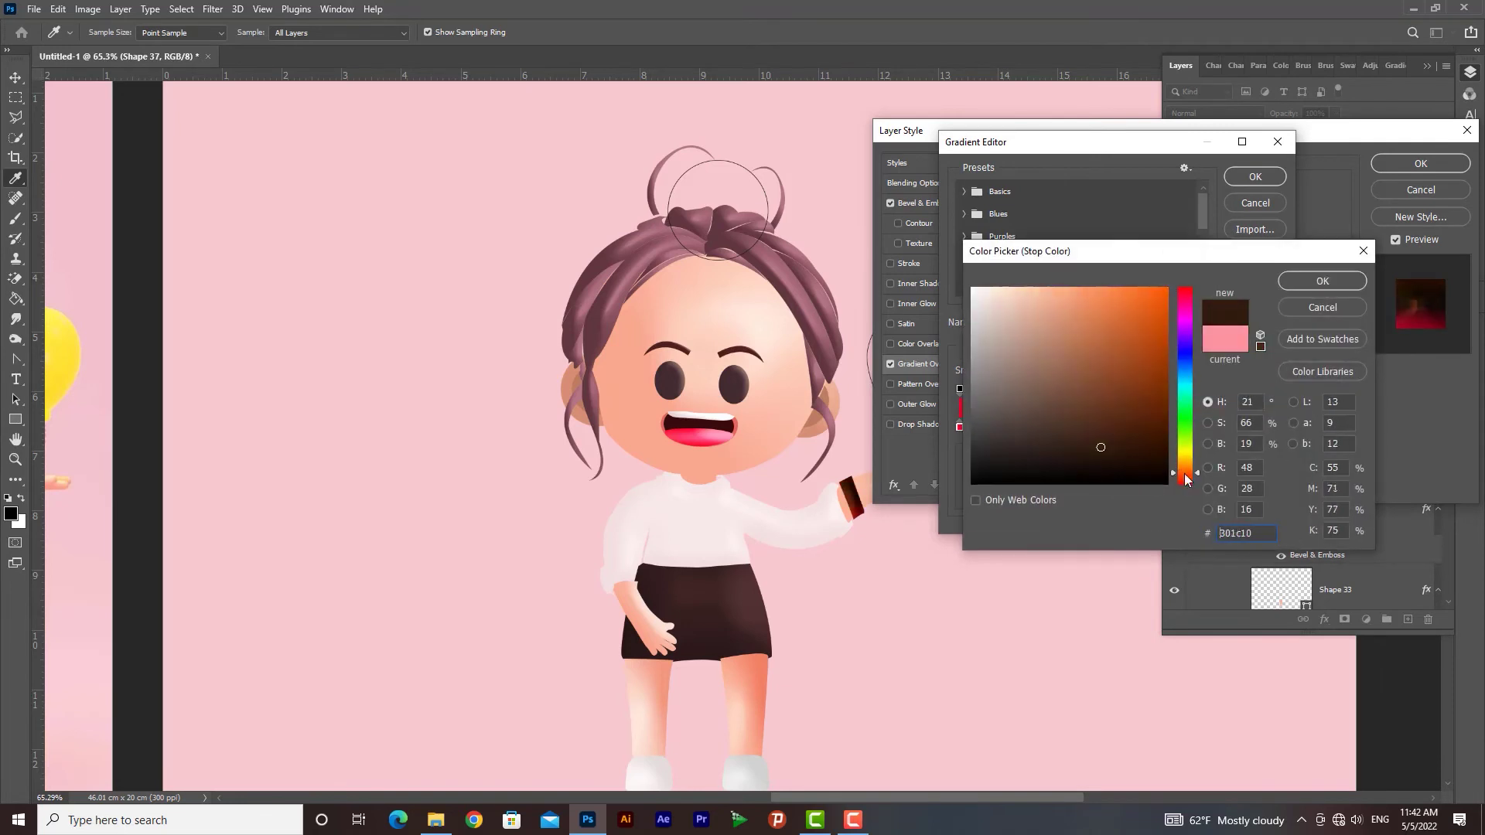
pyautogui.click(1321, 281)
pyautogui.doubleClick(1272, 427)
pyautogui.click(1322, 281)
pyautogui.doubleClick(960, 428)
pyautogui.click(1321, 281)
pyautogui.click(1114, 428)
pyautogui.click(1255, 177)
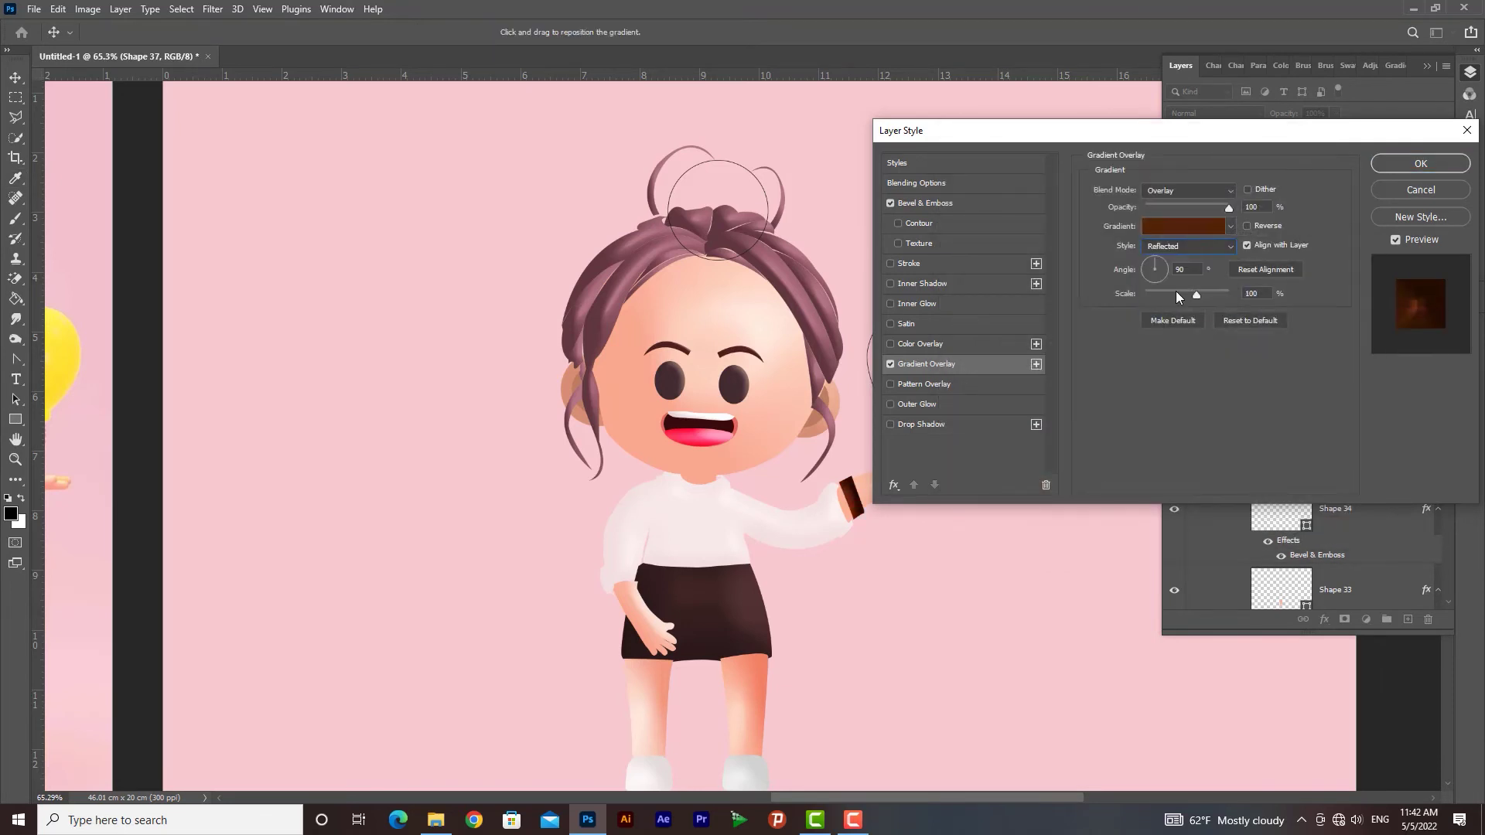
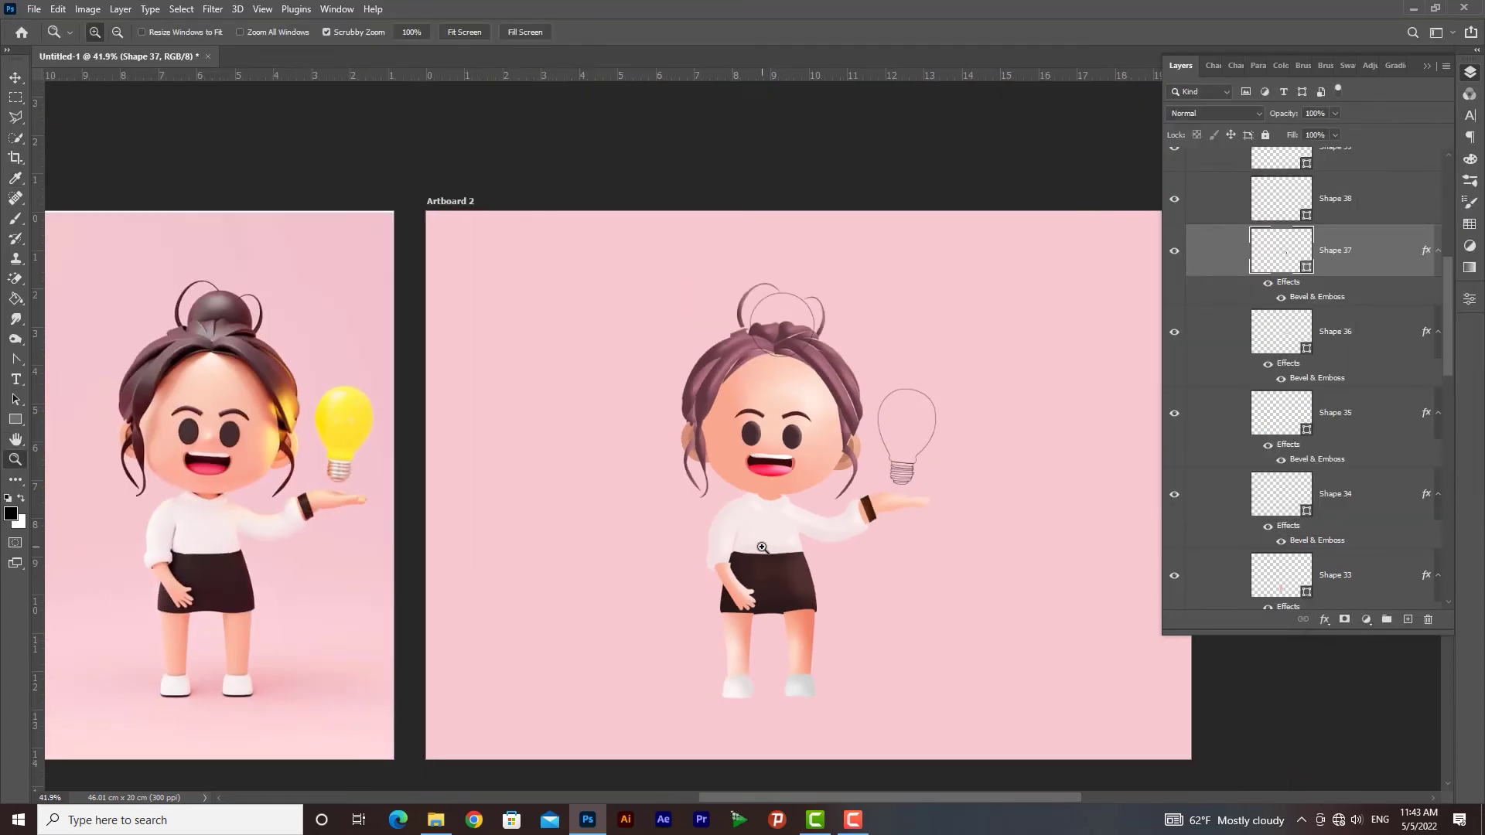
# Step: Group the body layers from Shape 37 down to Shape 28 and check the group by hiding and showing it
pyautogui.click(25, 74)
pyautogui.scroll(-8, 1359, 497)
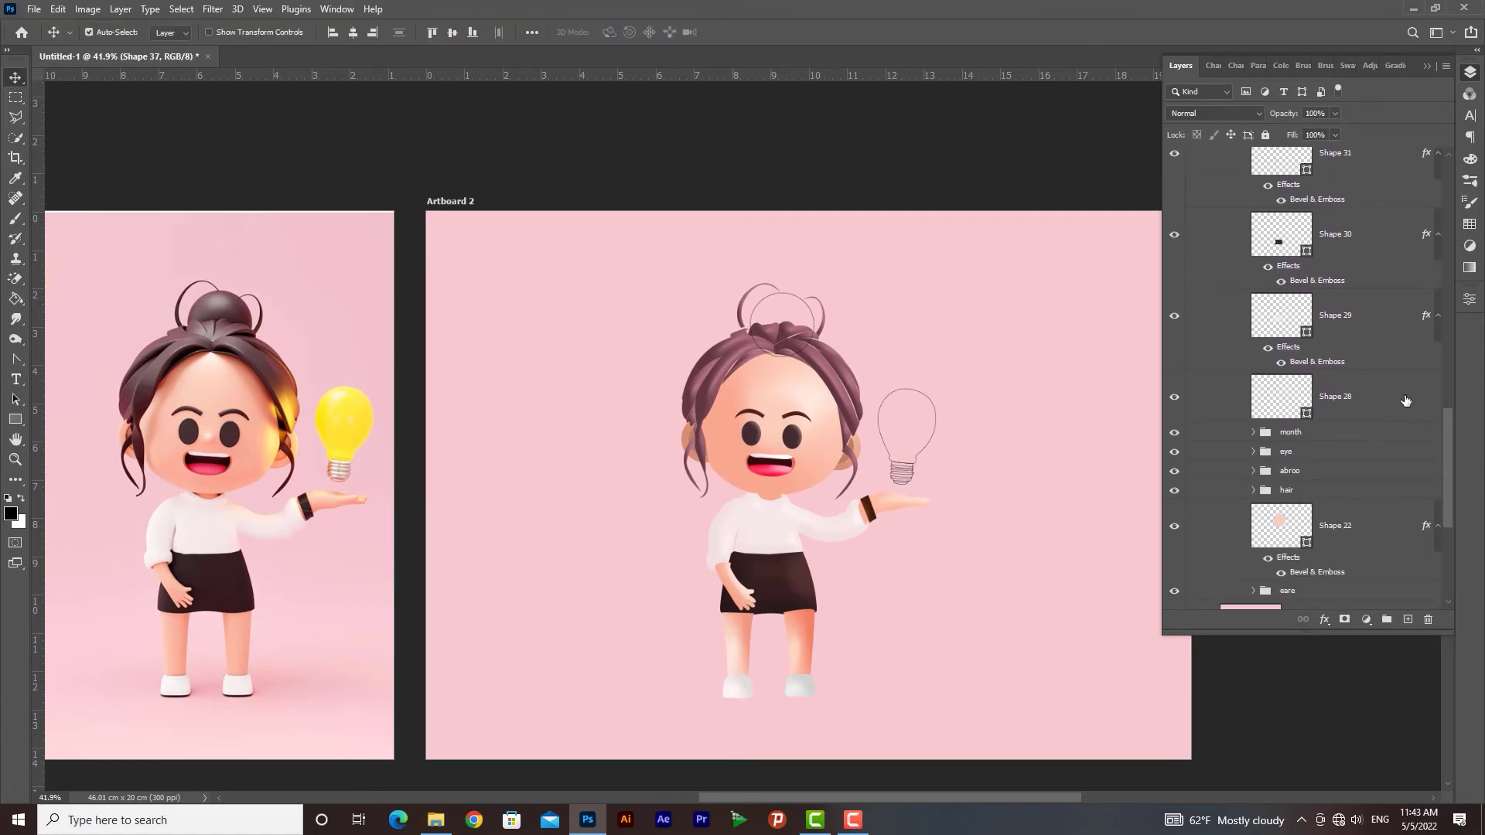
pyautogui.keyDown('shift'); pyautogui.click(1406, 401); pyautogui.keyUp('shift')
pyautogui.hotkey('ctrl', 'g')
pyautogui.scroll(3, 1173, 354)
pyautogui.click(1174, 346)
pyautogui.click(1173, 347)
pyautogui.scroll(2, 1212, 443)
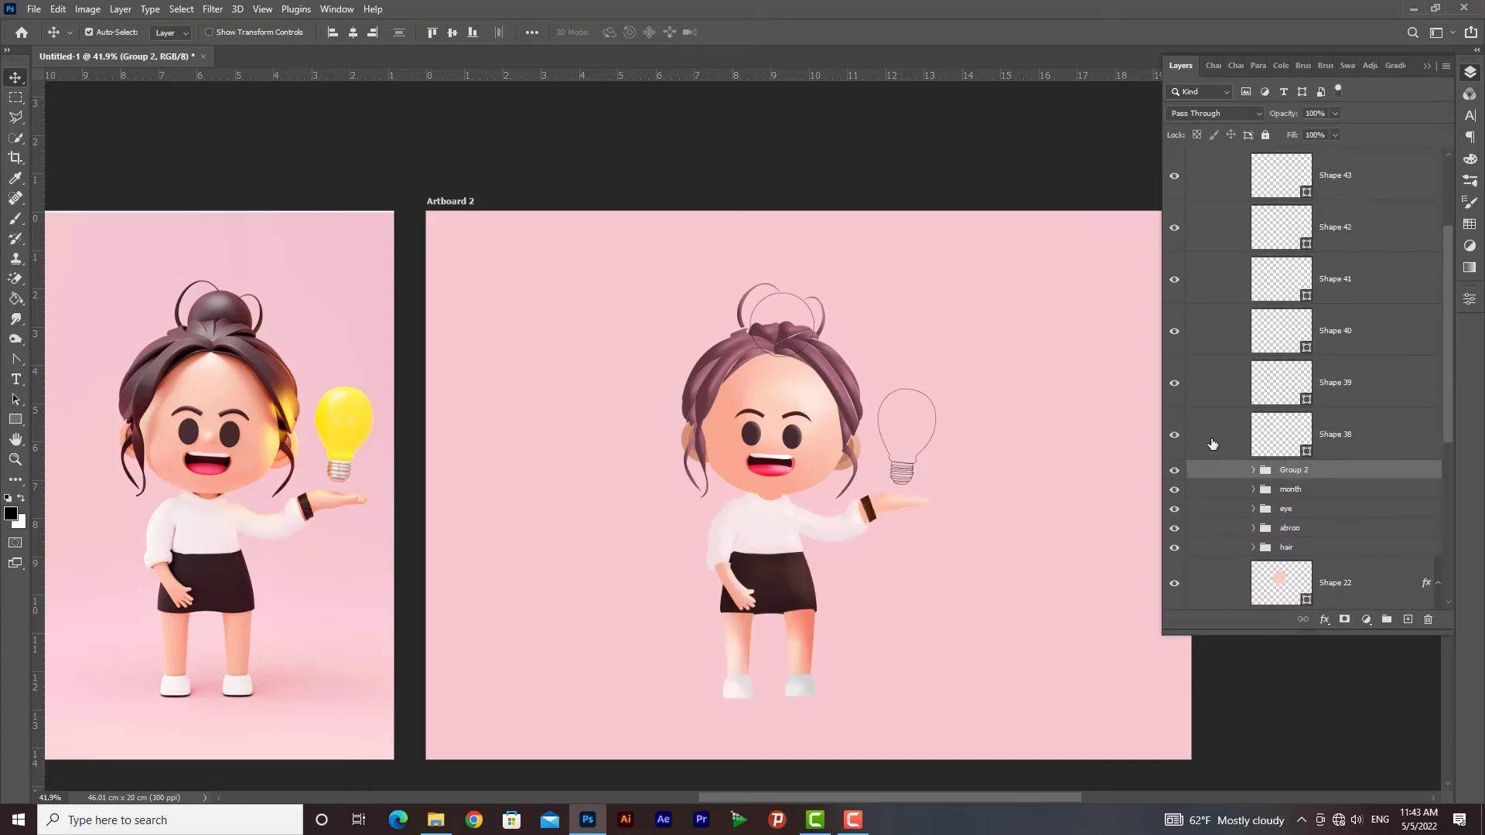
# Step: Fill the light bulb's screw base (Shape 38) with grey a09b9b and remove its outline
pyautogui.click(1364, 452)
pyautogui.press('z')
pyautogui.moveTo(375, 462); pyautogui.dragTo(400, 513)
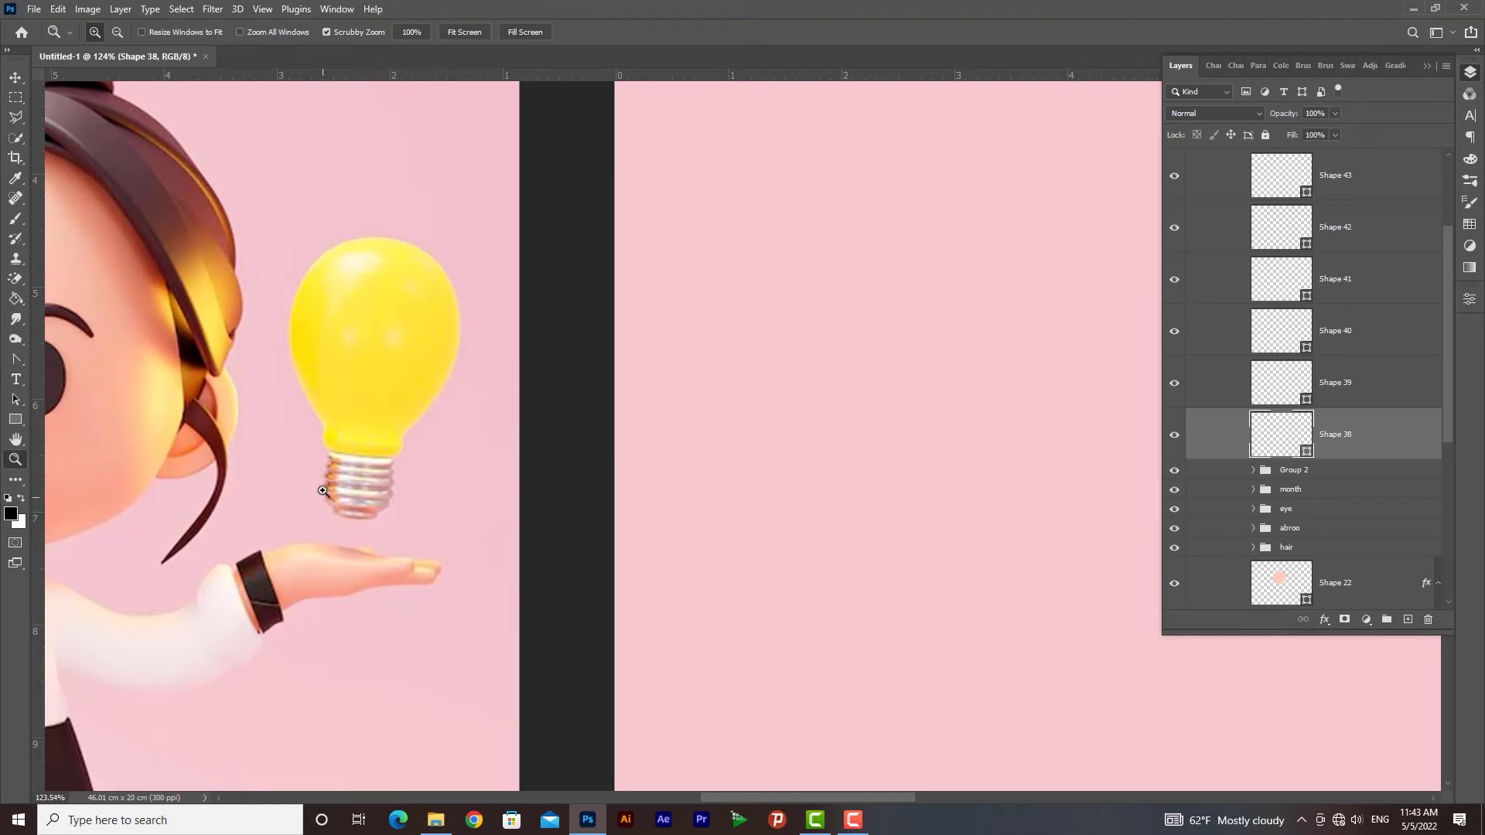
pyautogui.moveTo(981, 501); pyautogui.dragTo(735, 531)
pyautogui.click(15, 419)
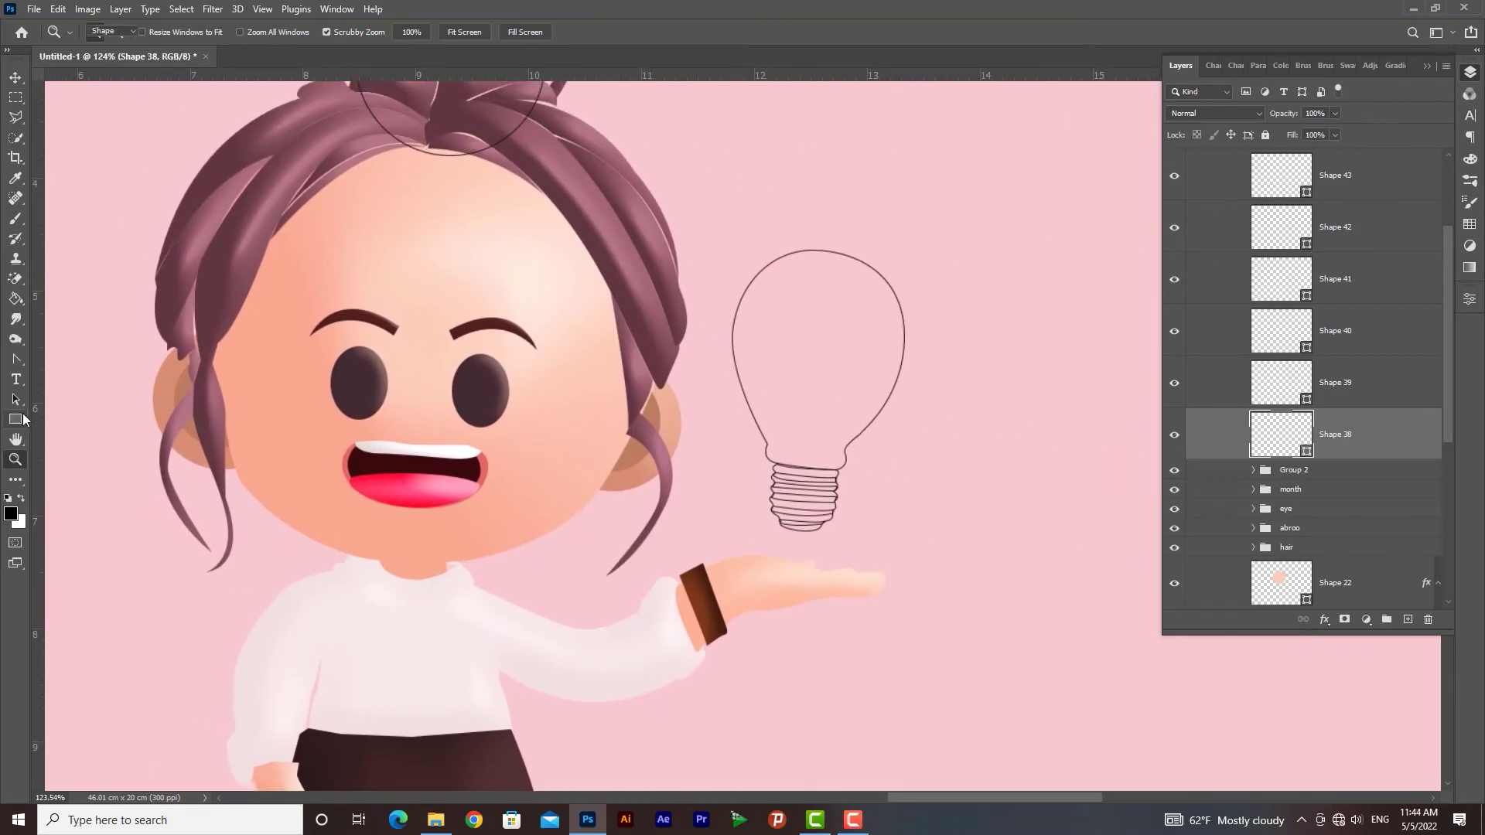
pyautogui.click(173, 32)
pyautogui.click(275, 72)
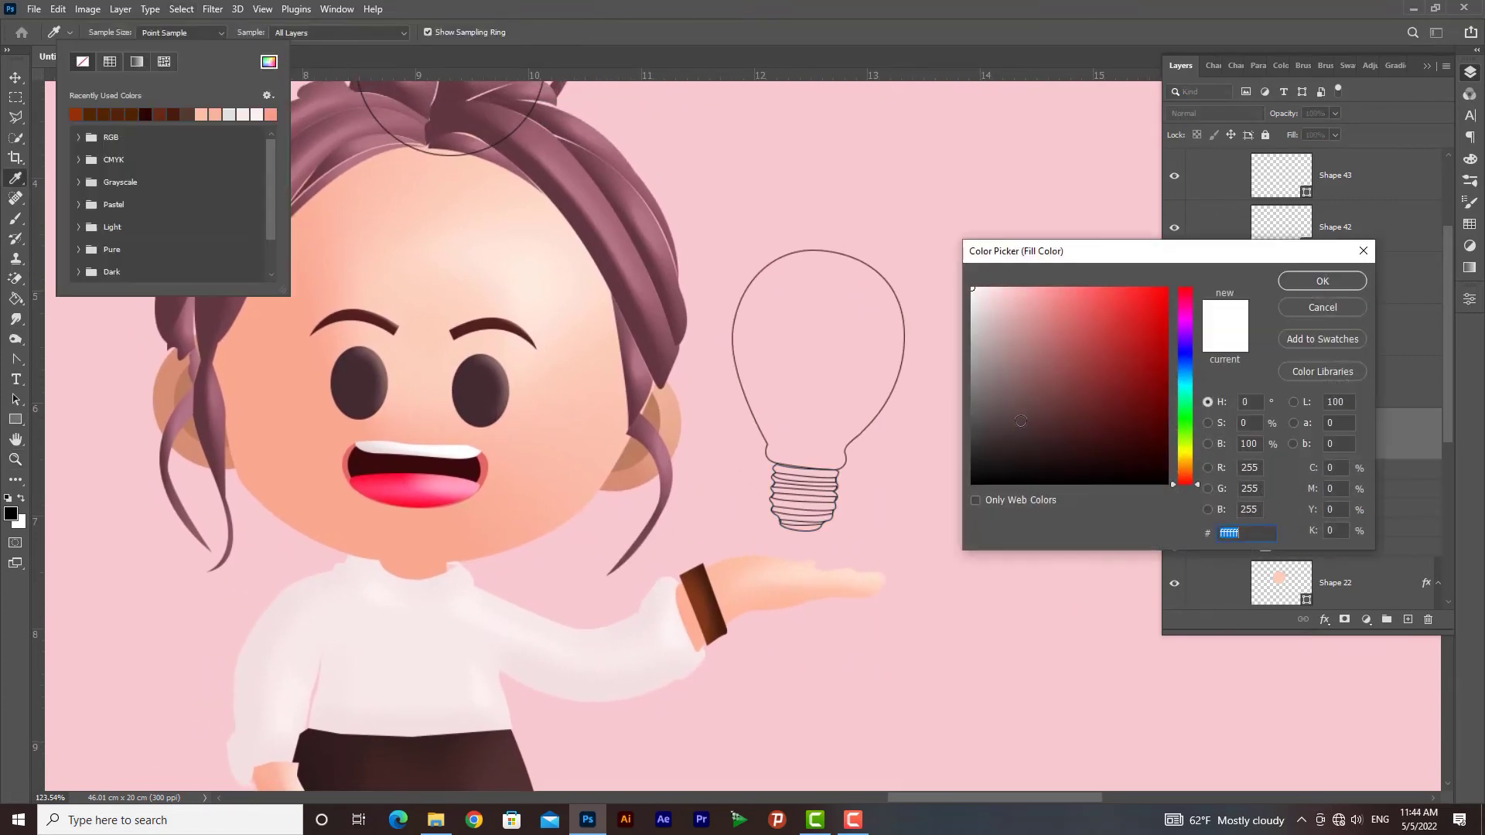
pyautogui.moveTo(977, 383); pyautogui.dragTo(978, 358)
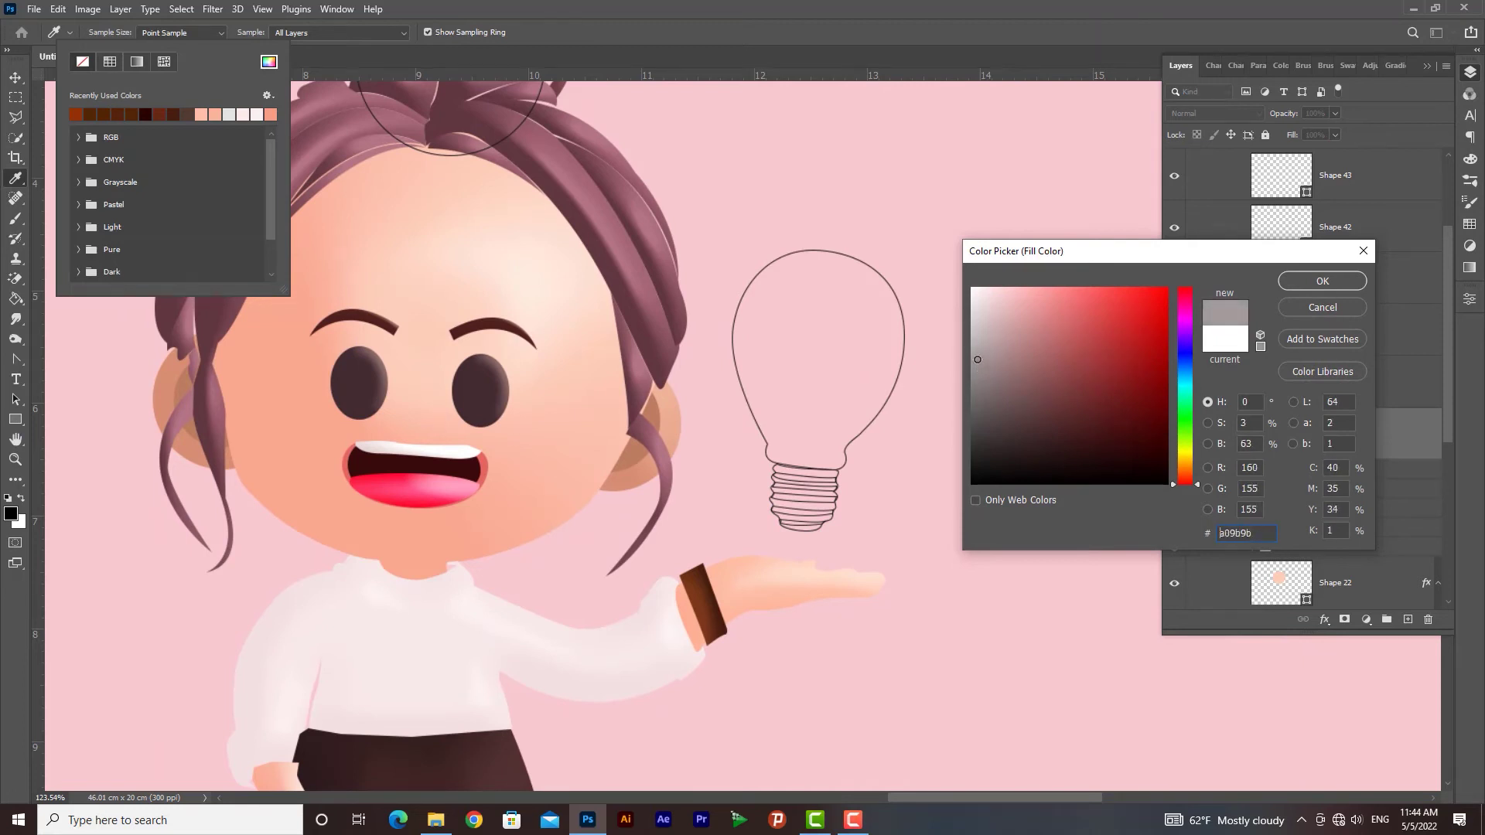
pyautogui.click(1323, 281)
pyautogui.click(227, 33)
pyautogui.click(138, 61)
pyautogui.click(15, 78)
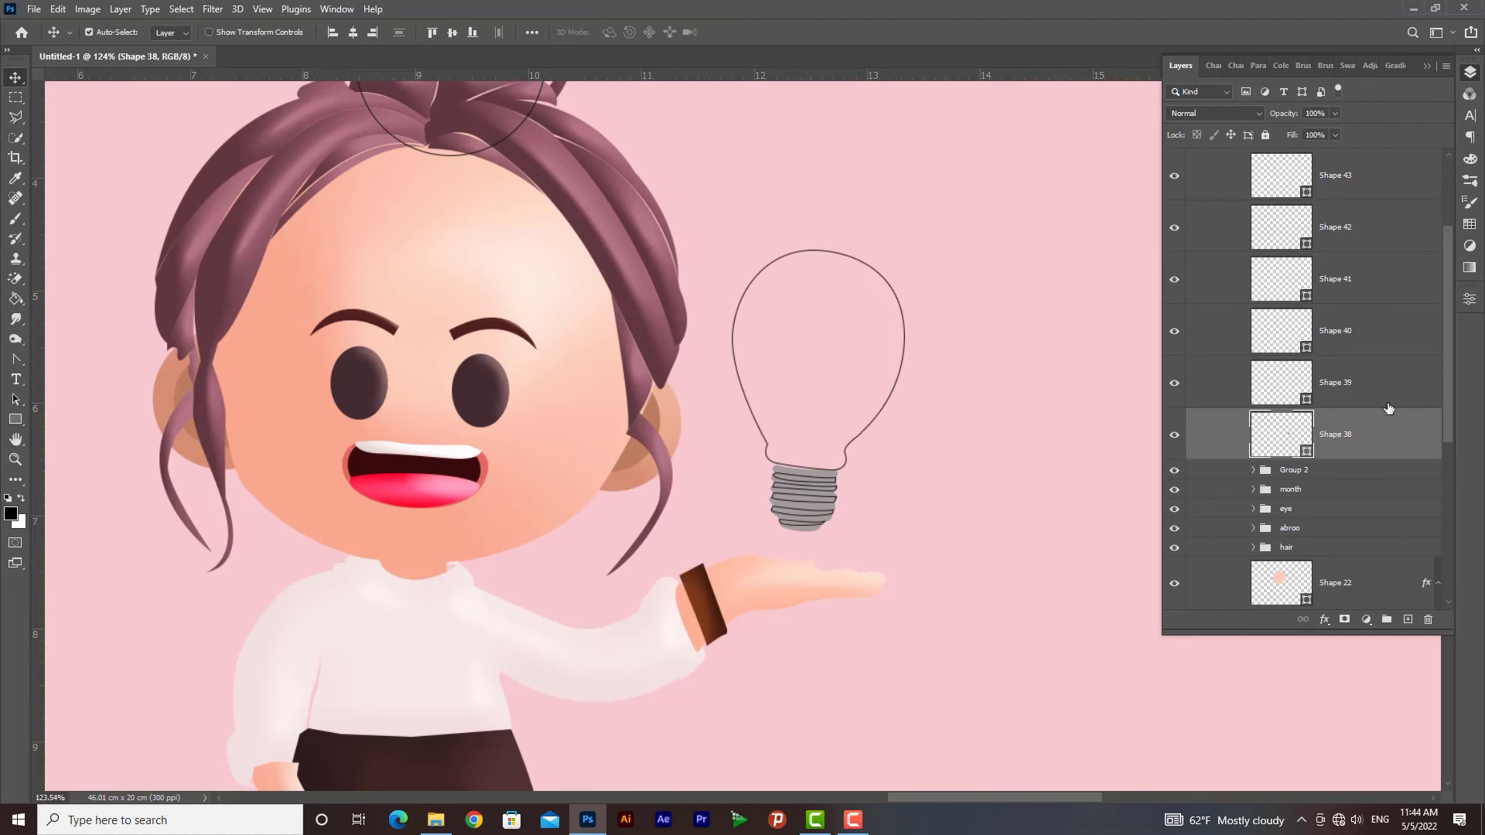
# Step: Fill the bulb glass (Shape 39) with bright yellow and remove its outline
pyautogui.click(1174, 387)
pyautogui.click(1175, 387)
pyautogui.click(1195, 385)
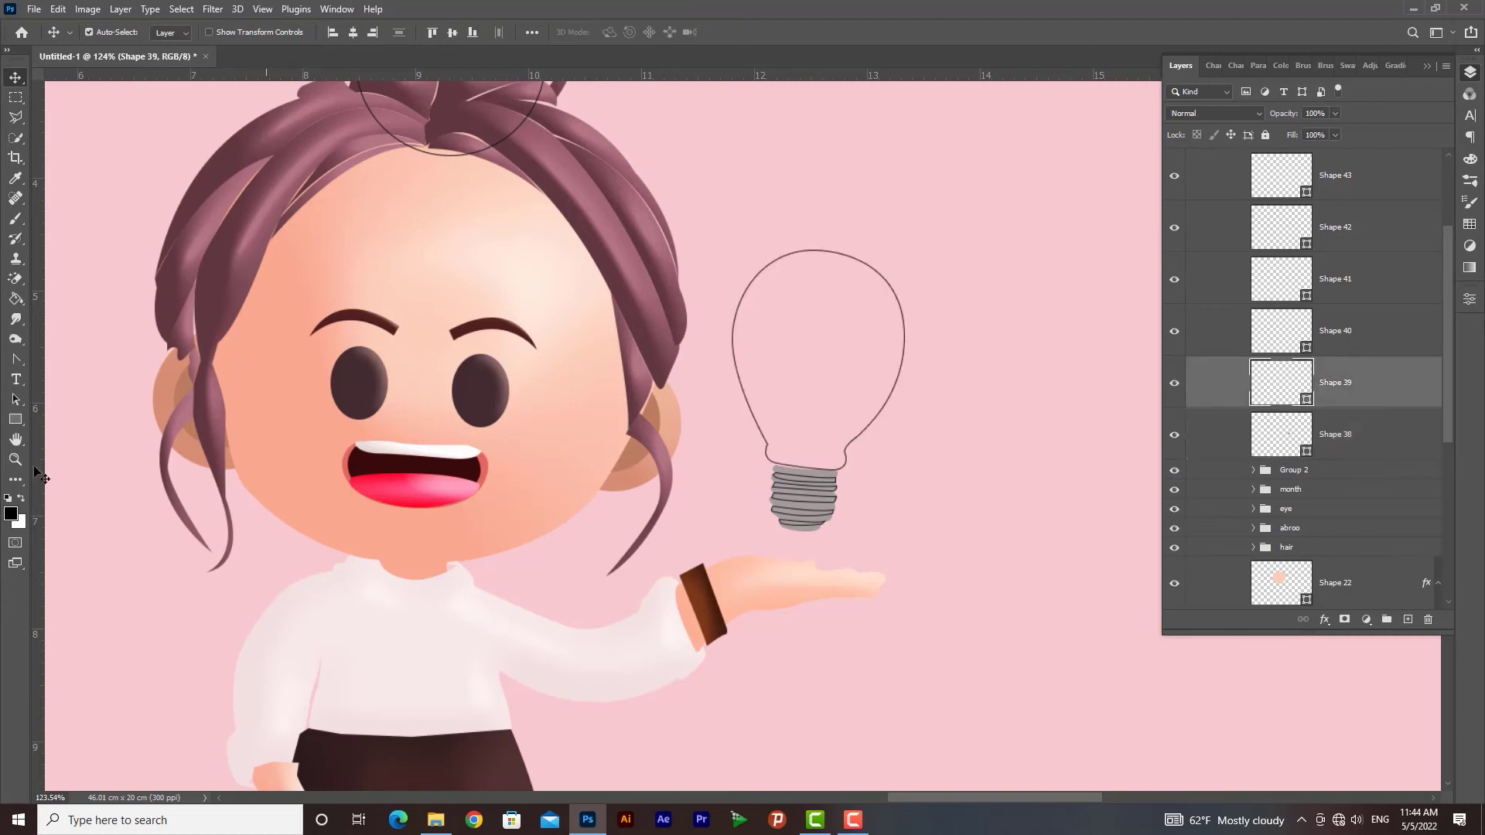
pyautogui.click(15, 419)
pyautogui.click(174, 33)
pyautogui.click(268, 62)
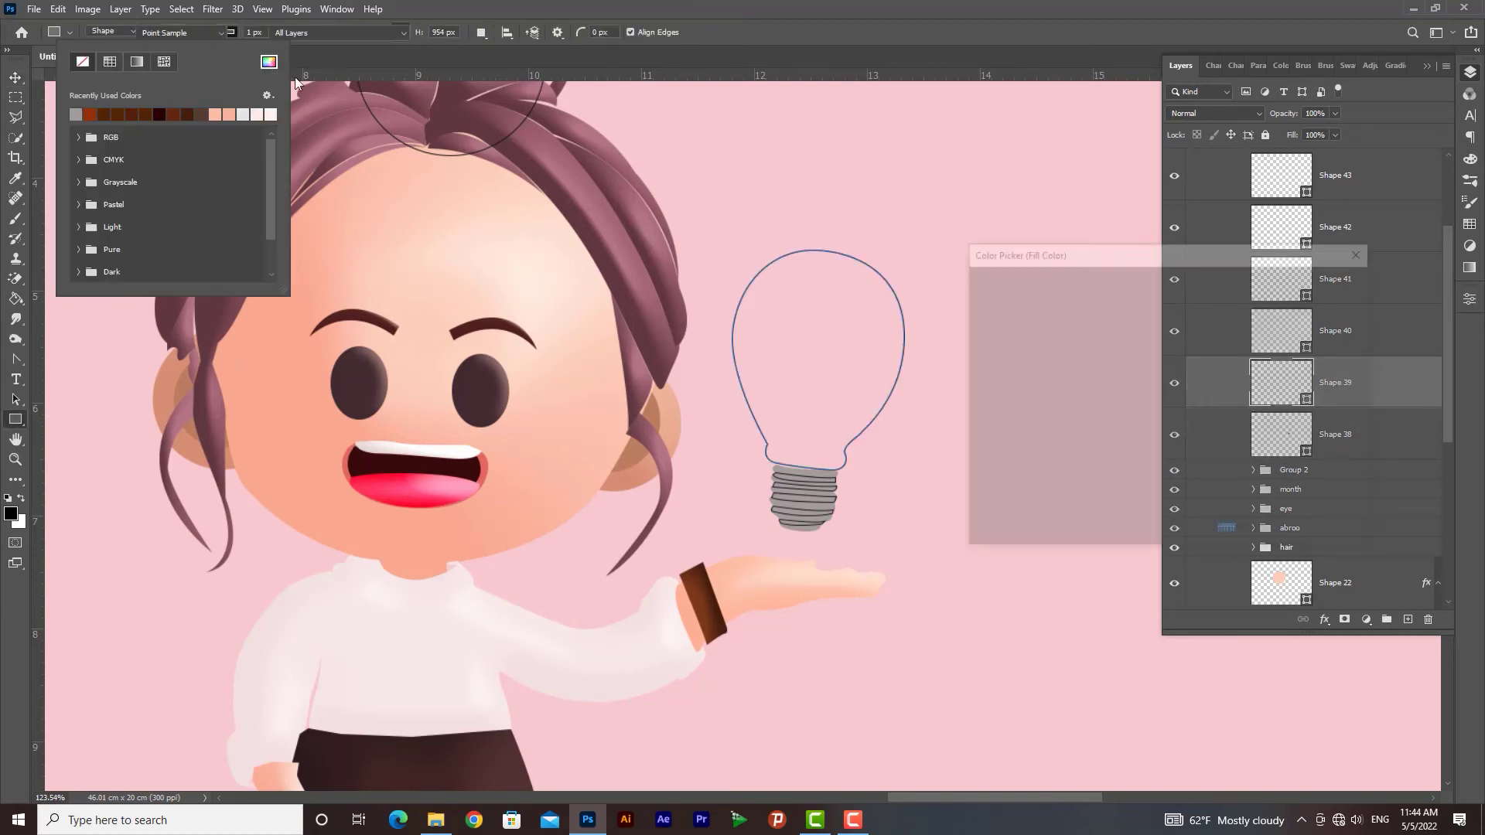
pyautogui.moveTo(1183, 438); pyautogui.dragTo(1186, 456)
pyautogui.moveTo(1137, 316); pyautogui.dragTo(1149, 293)
pyautogui.click(1322, 281)
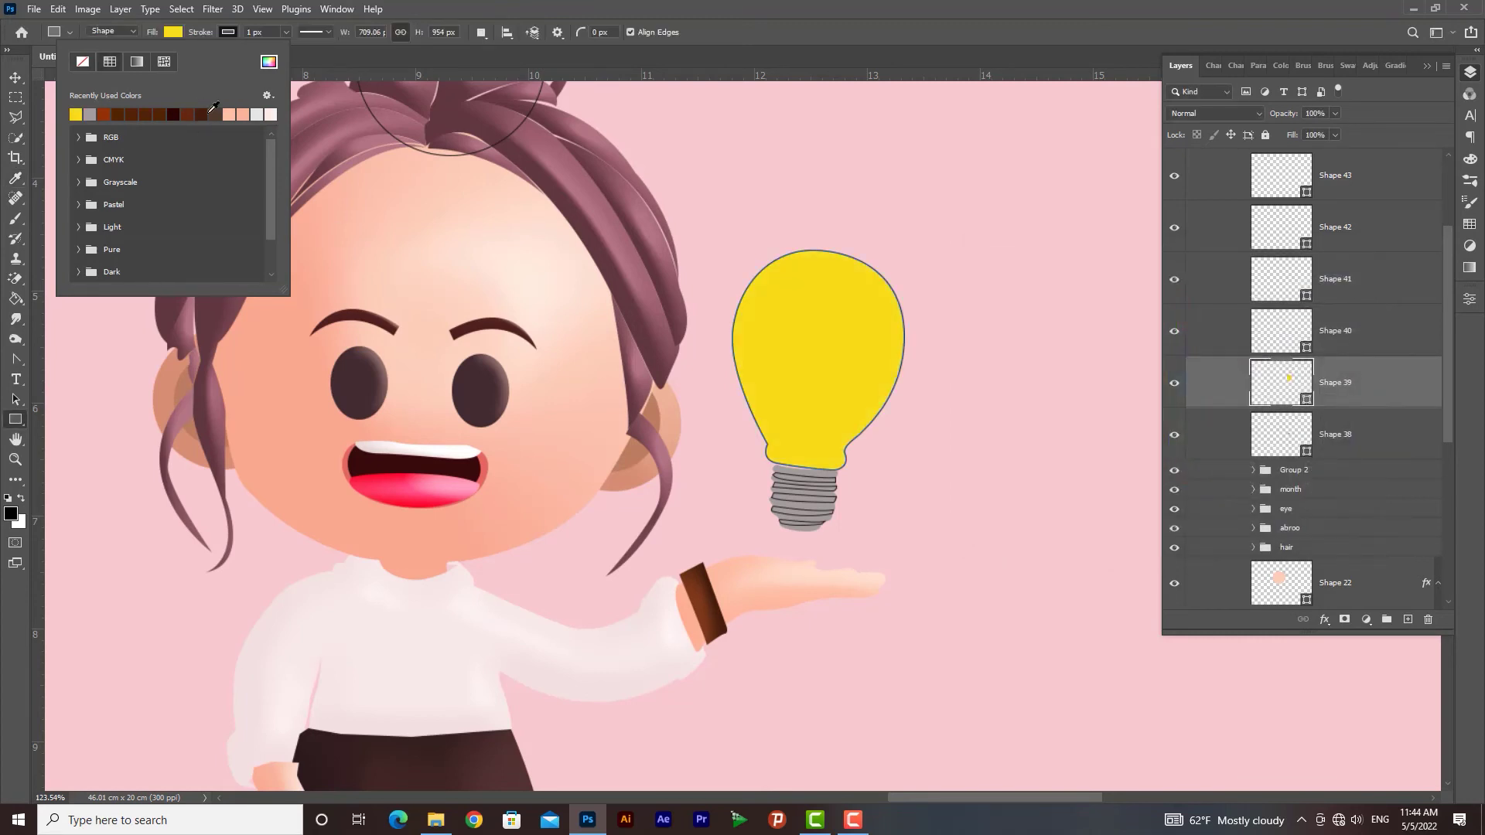
pyautogui.click(221, 34)
pyautogui.click(16, 77)
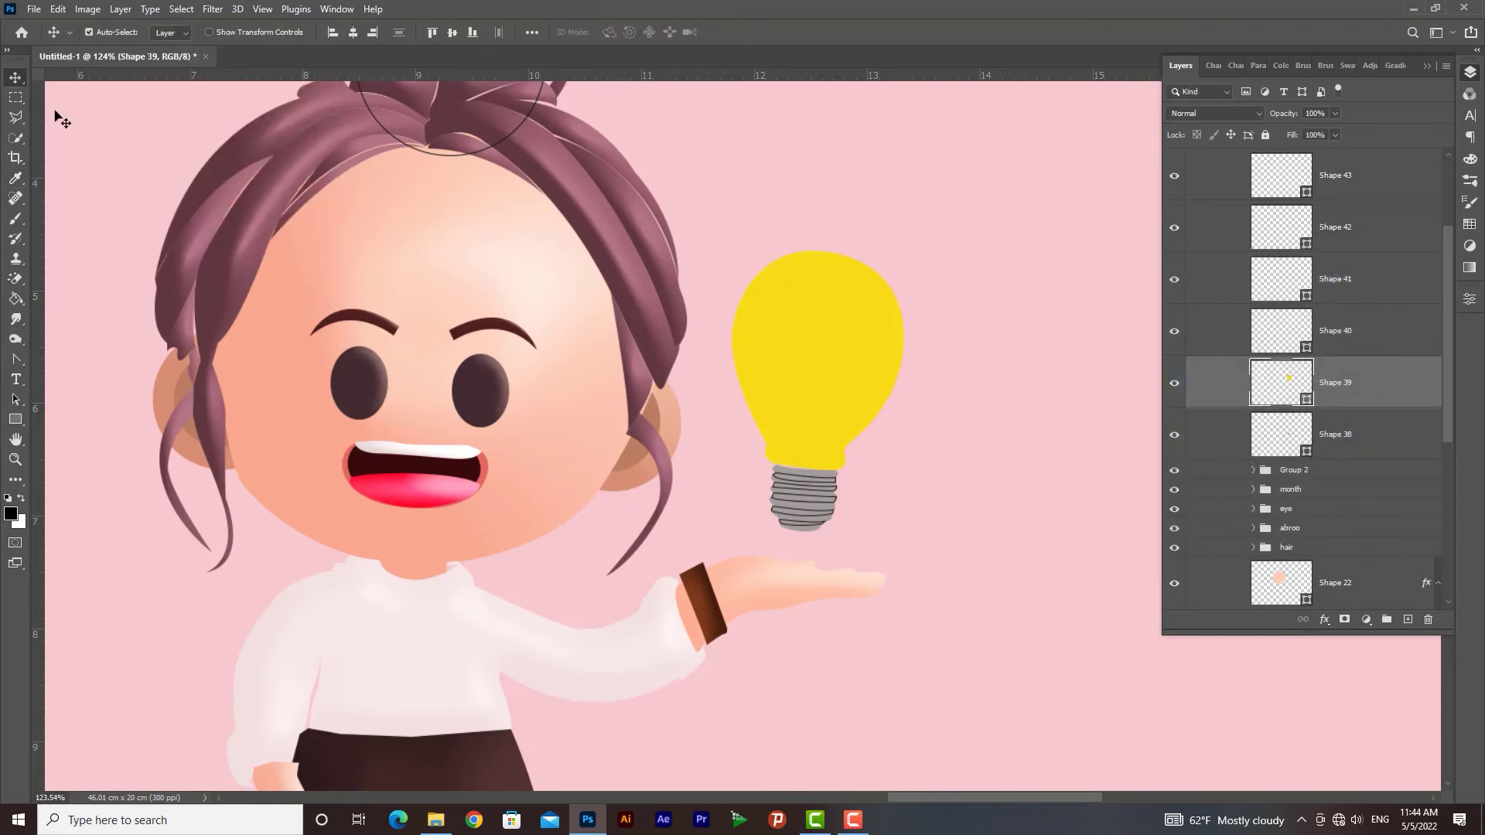
# Step: Compare the bulb with the reference artwork and recolour its screw base (Shape 38) to light grey e6e2e2
pyautogui.scroll(1, 1323, 368)
pyautogui.click(1175, 354)
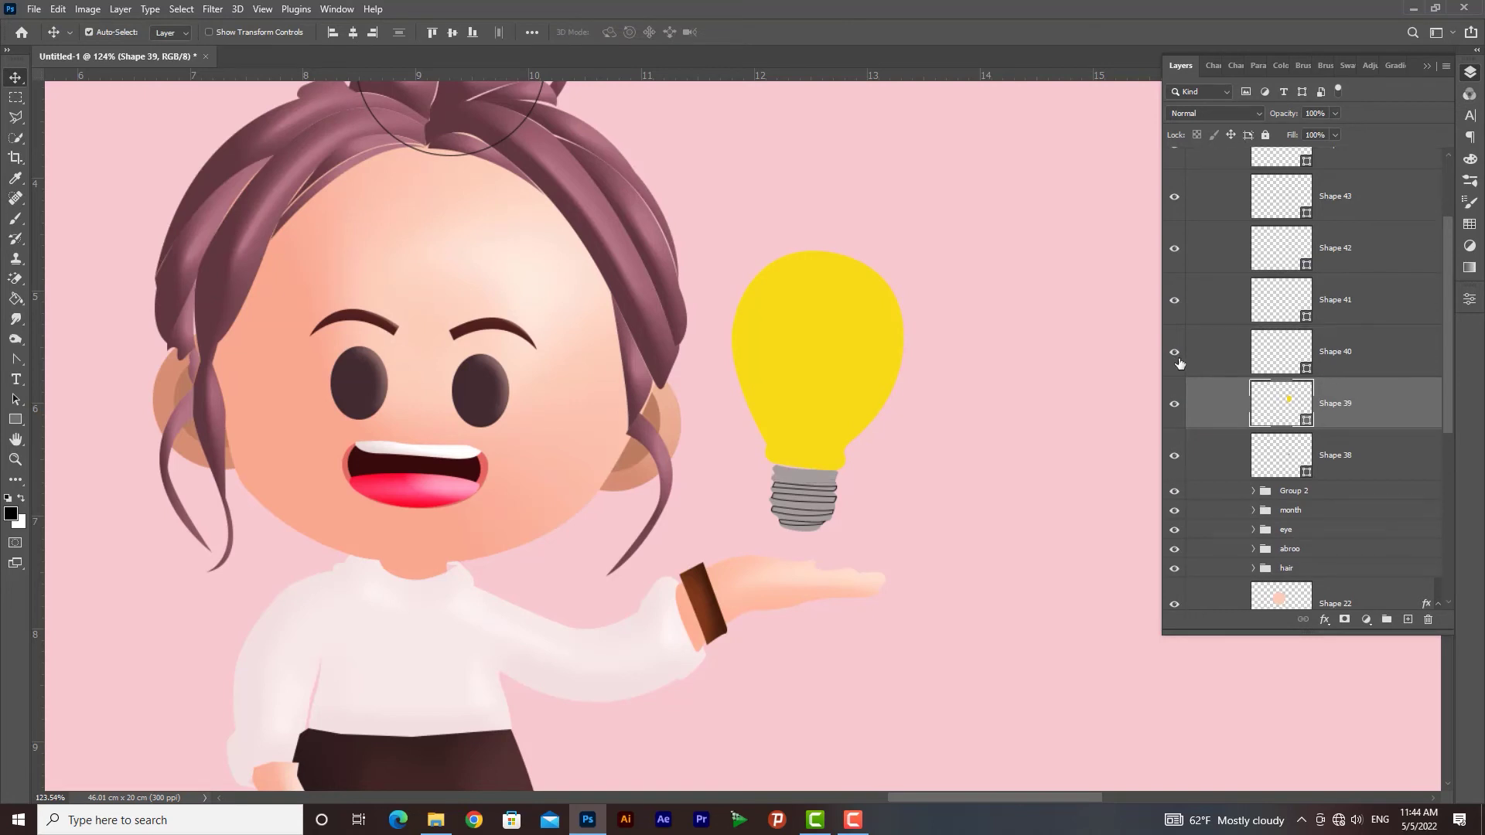
pyautogui.moveTo(348, 495); pyautogui.dragTo(587, 491)
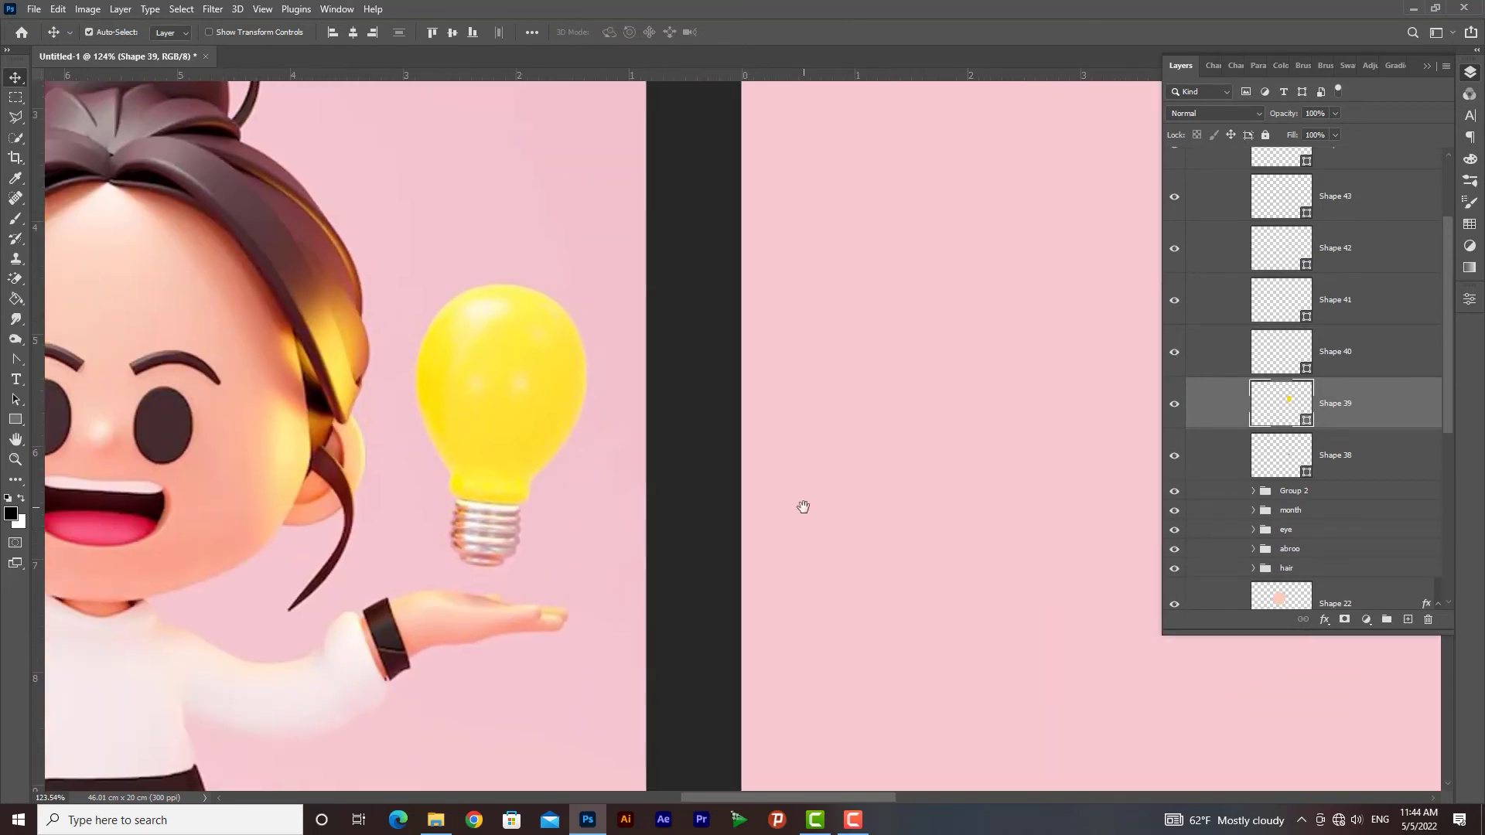
pyautogui.hscroll(10, 803, 507)
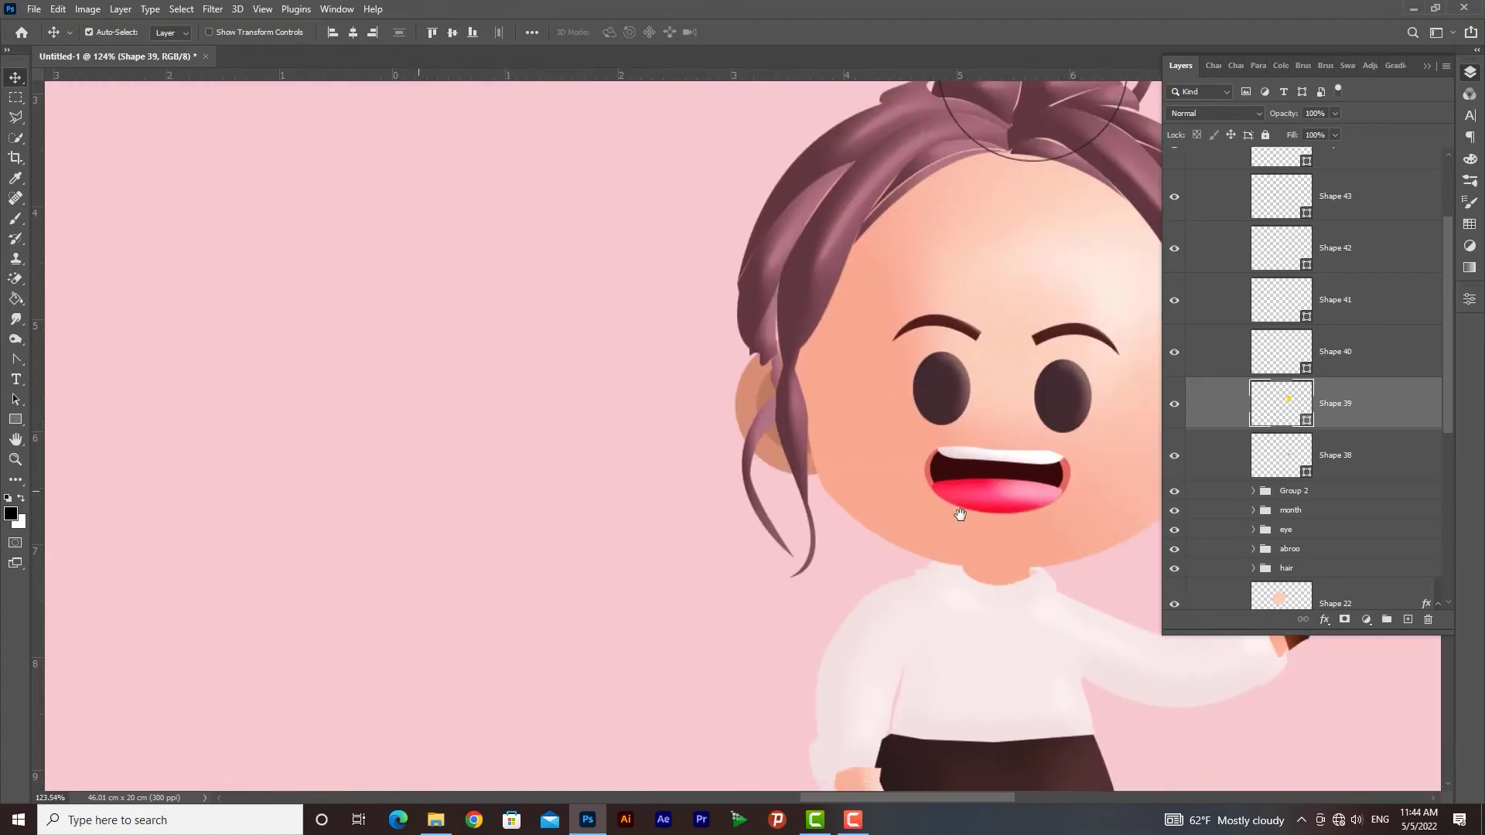
pyautogui.click(1322, 464)
pyautogui.click(16, 419)
pyautogui.click(173, 31)
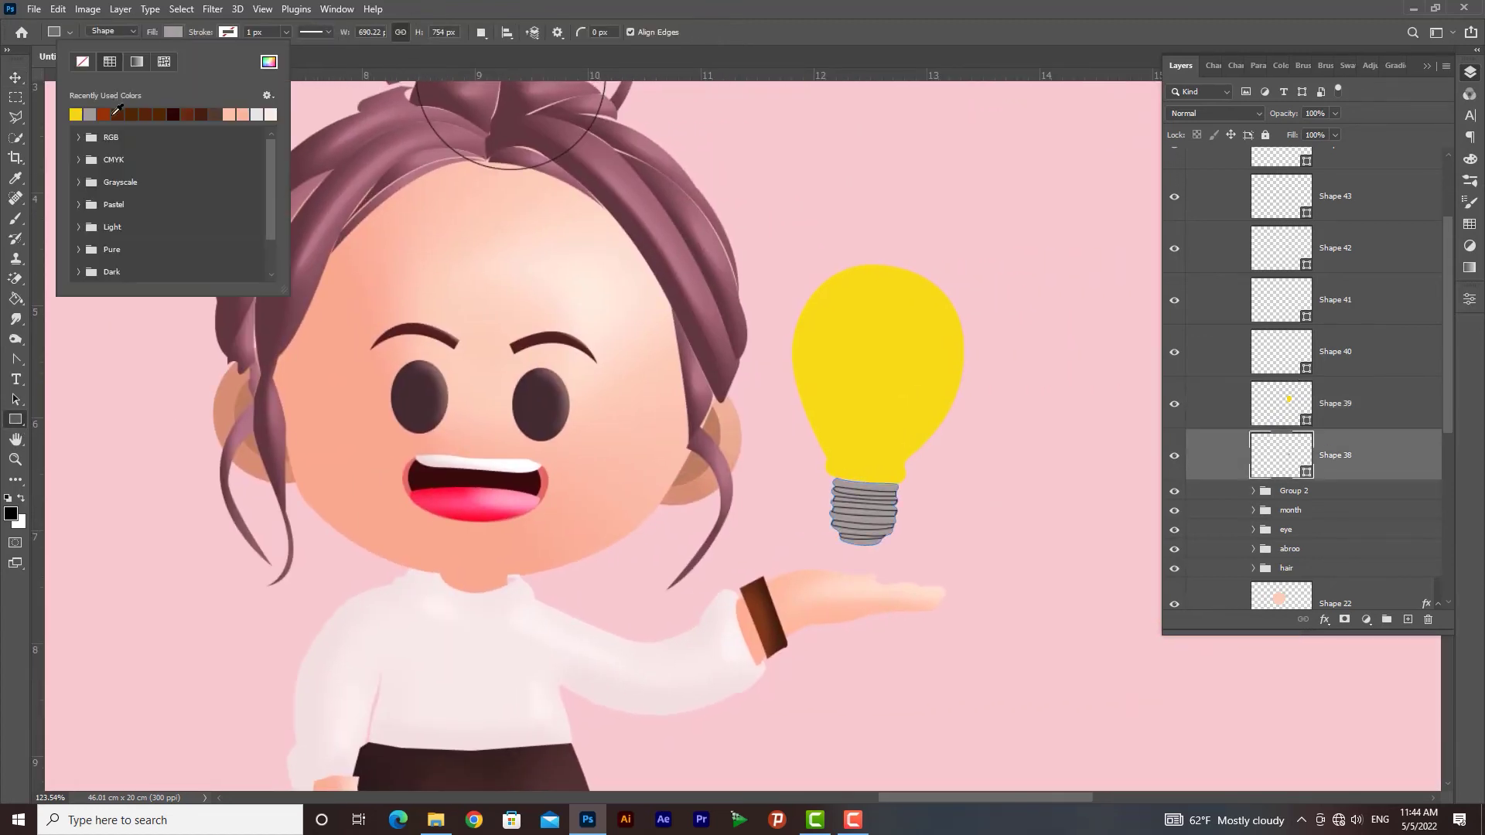
pyautogui.click(269, 62)
pyautogui.moveTo(995, 327); pyautogui.dragTo(974, 306)
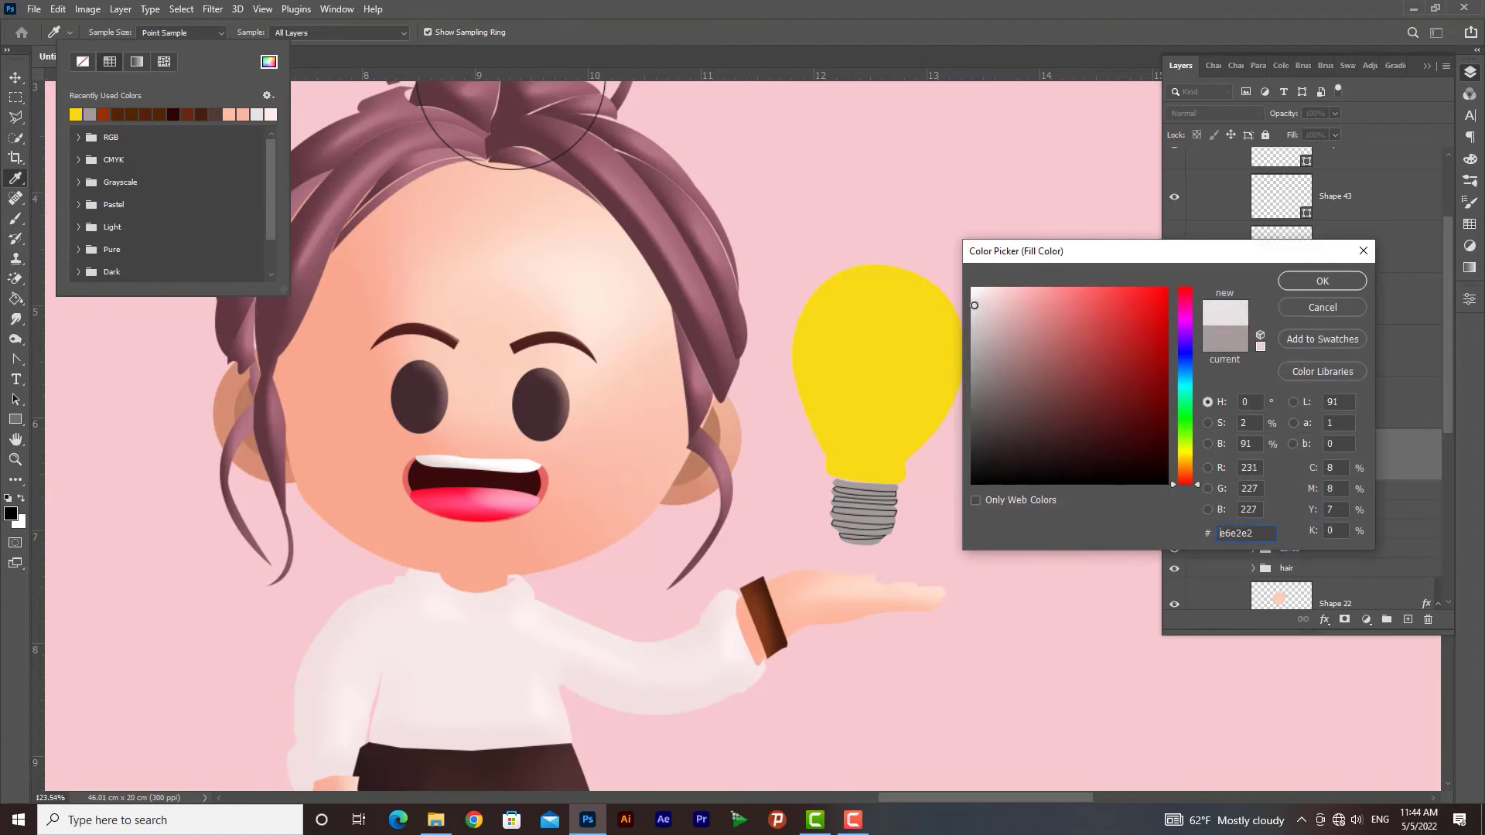
pyautogui.click(1293, 286)
# Step: Fill the uppermost thread ring on the bulb's base (Shape 40) with grey c5c1c1
pyautogui.click(1381, 406)
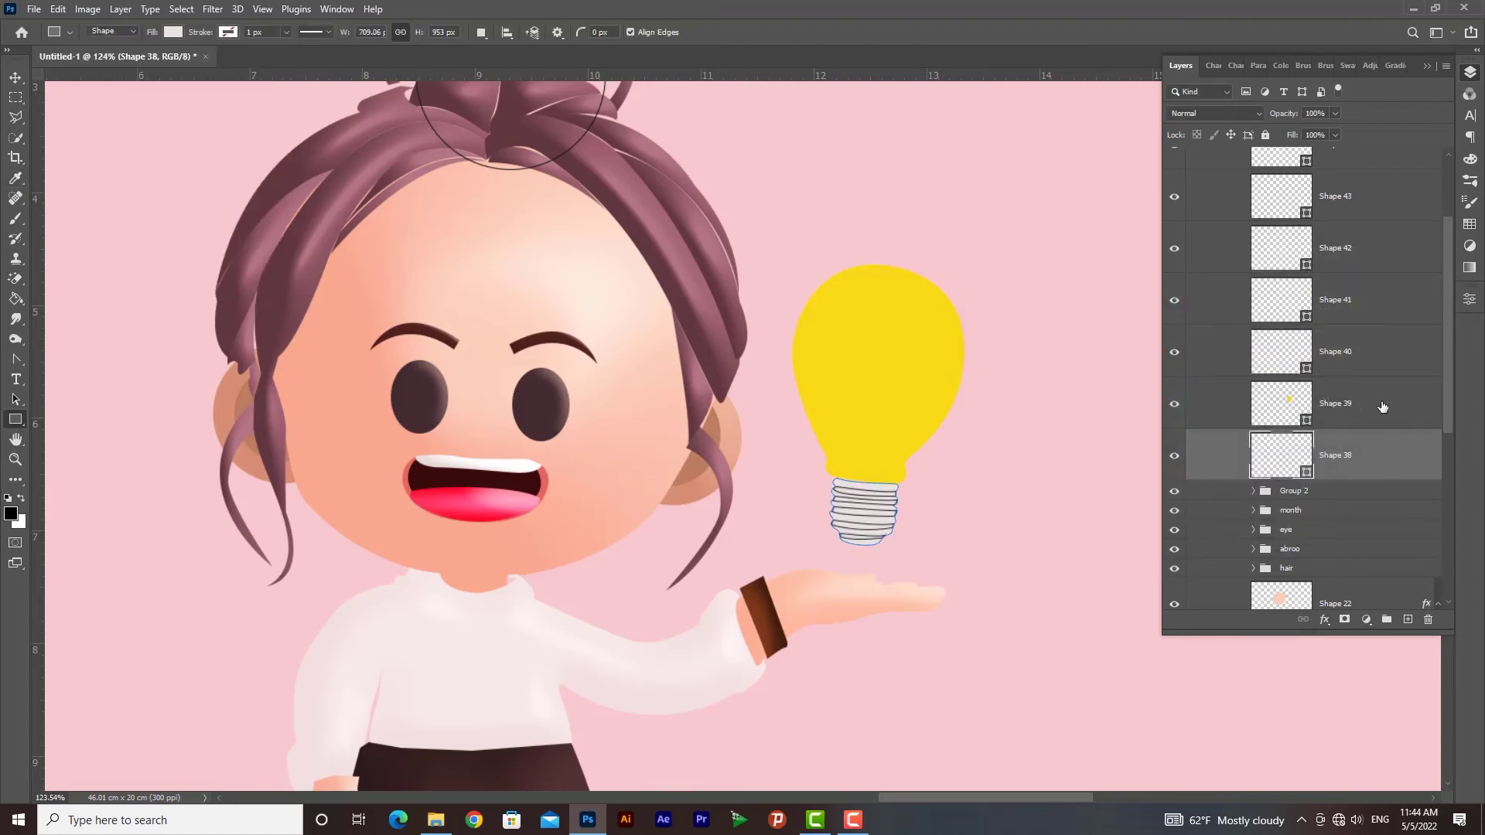
pyautogui.click(1360, 361)
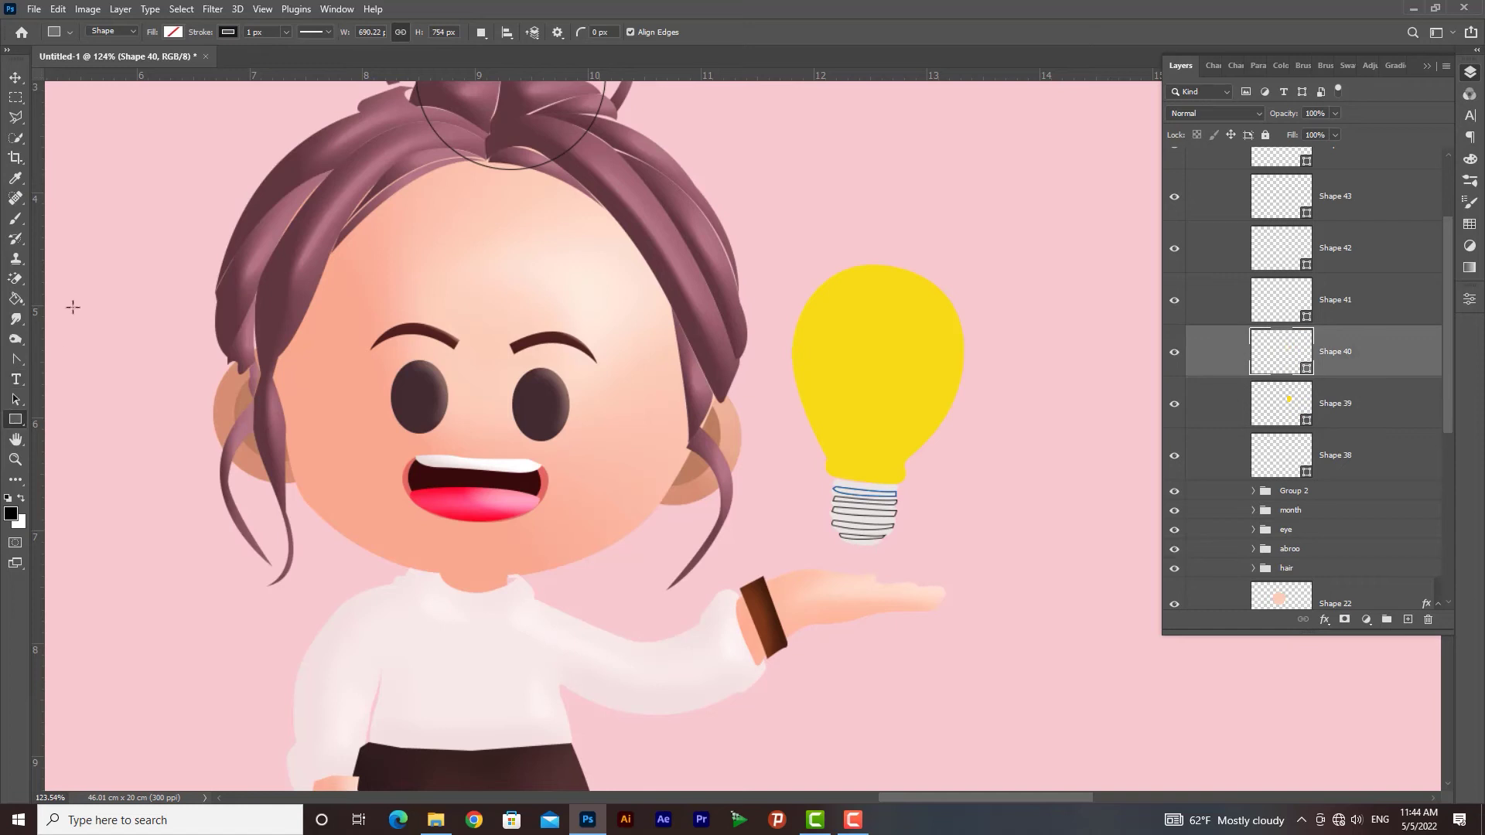
pyautogui.click(173, 31)
pyautogui.click(106, 115)
pyautogui.click(269, 61)
pyautogui.moveTo(992, 354); pyautogui.dragTo(978, 335)
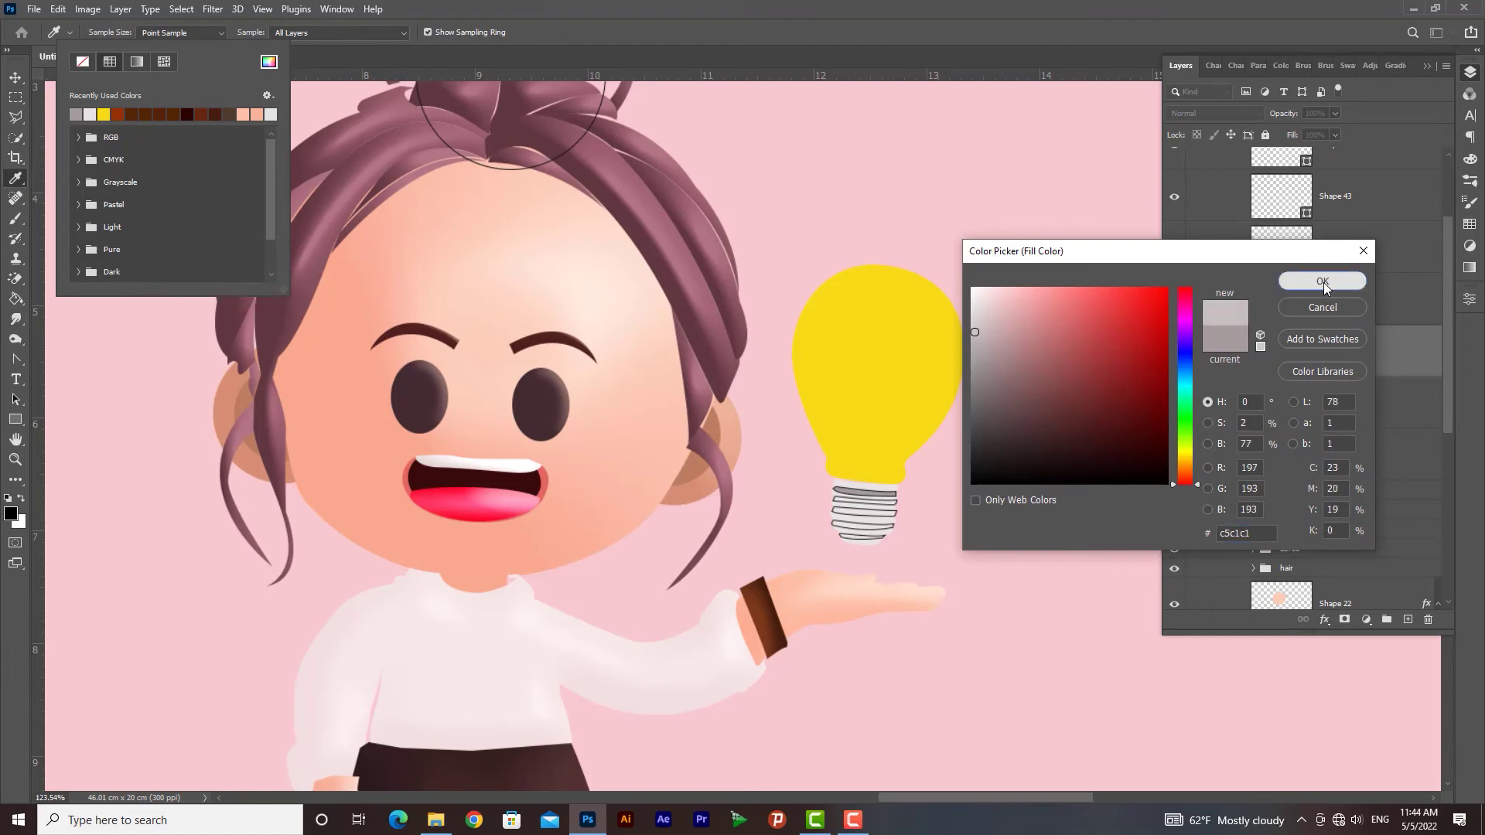
pyautogui.click(1323, 281)
# Step: Fill the remaining thread rings (Shapes 41 to 44) with the same recent grey and remove their outlines
pyautogui.scroll(2, 1368, 377)
pyautogui.click(1368, 377)
pyautogui.scroll(1, 1373, 377)
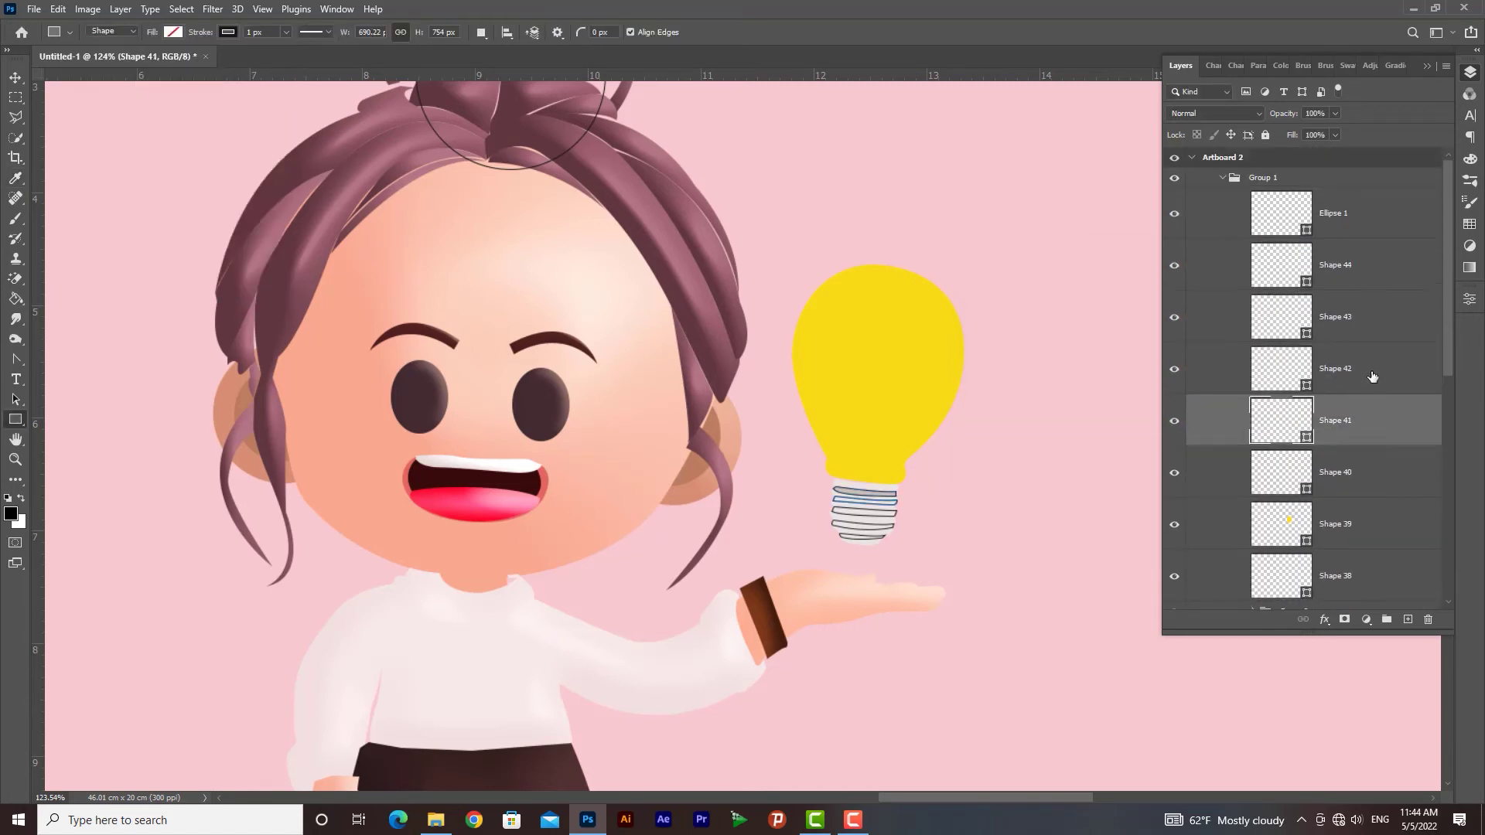
pyautogui.keyDown('shift'); pyautogui.click(1207, 230); pyautogui.keyUp('shift')
pyautogui.click(1175, 216)
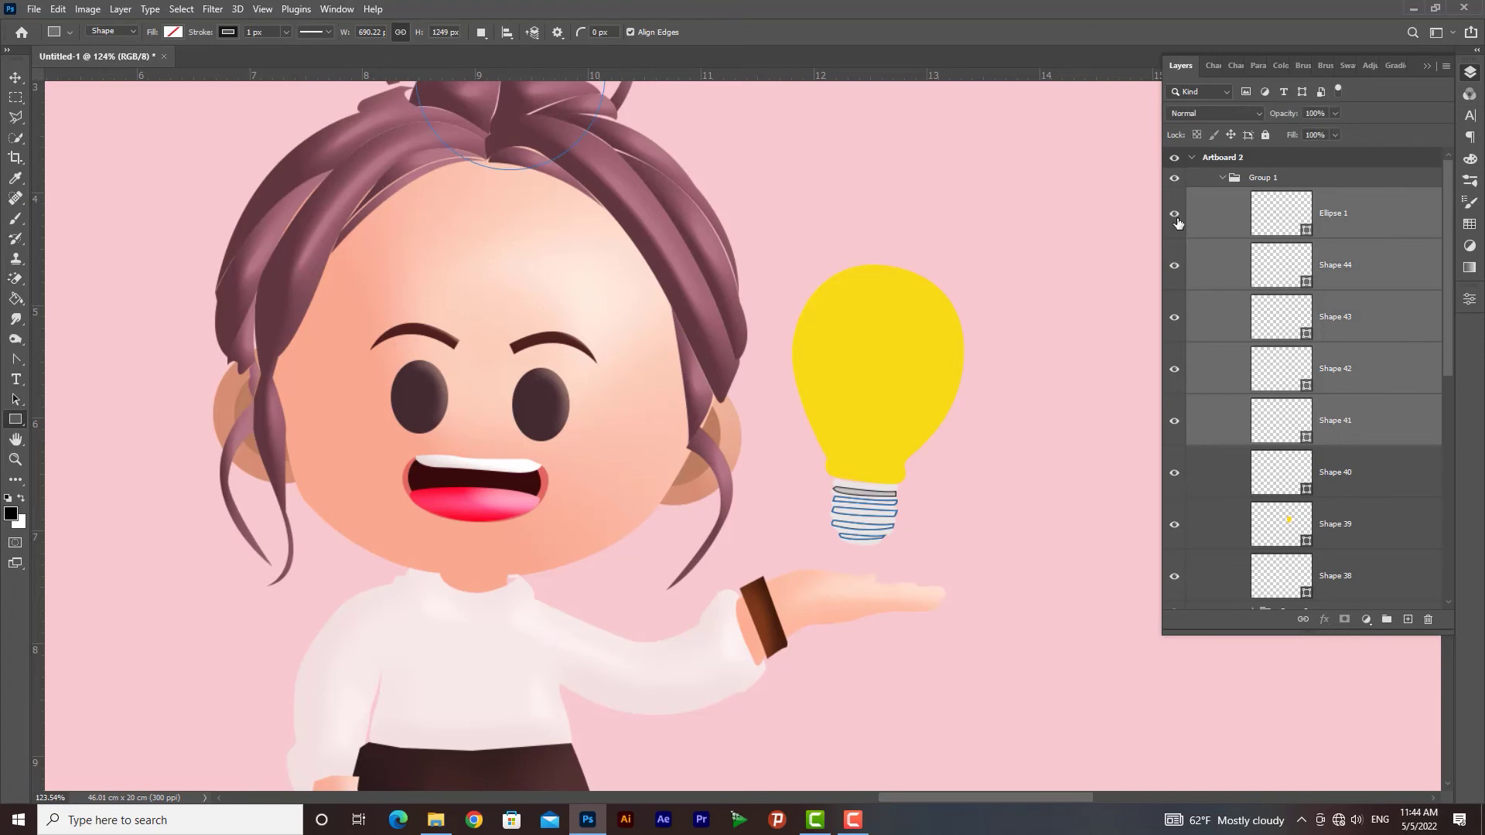
pyautogui.keyDown('ctrl'); pyautogui.click(1386, 231); pyautogui.keyUp('ctrl')
pyautogui.click(174, 32)
pyautogui.click(76, 114)
pyautogui.click(229, 32)
pyautogui.click(137, 61)
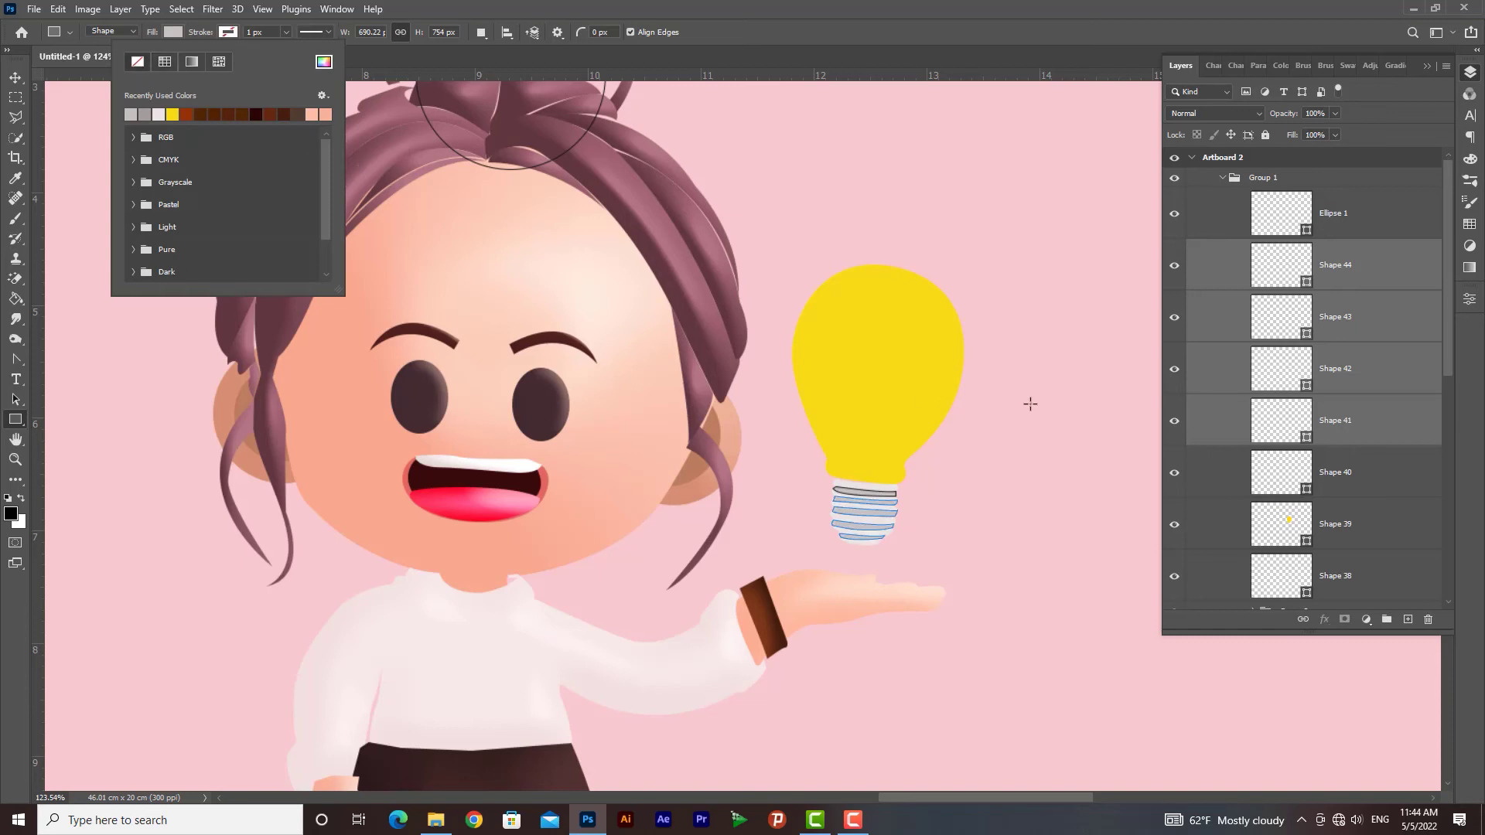
# Step: Remove the outline from Shape 40 and merge Shapes 40 to 44 into one layer
pyautogui.click(1375, 484)
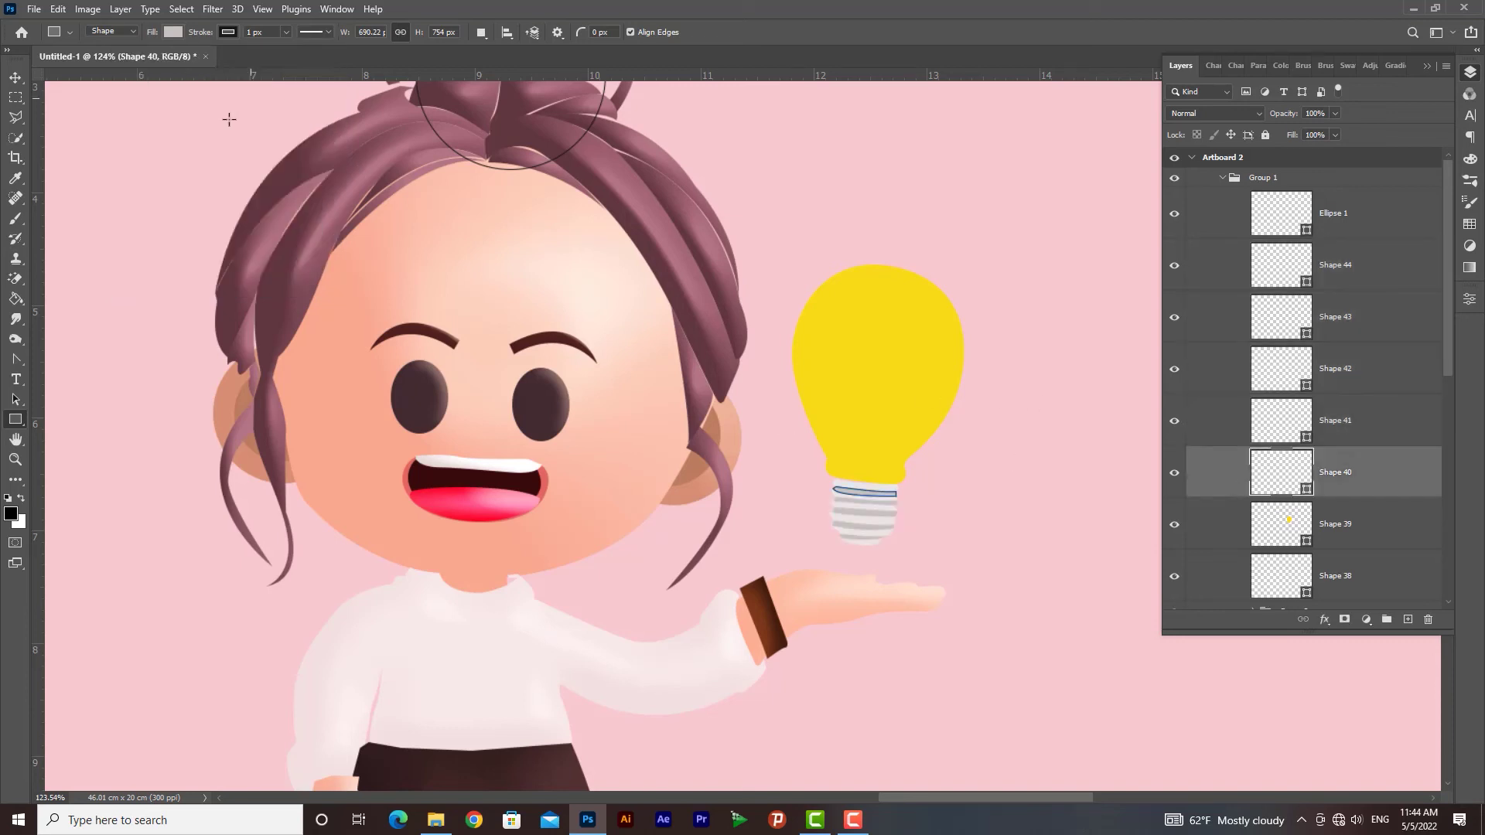
pyautogui.click(228, 32)
pyautogui.press('v')
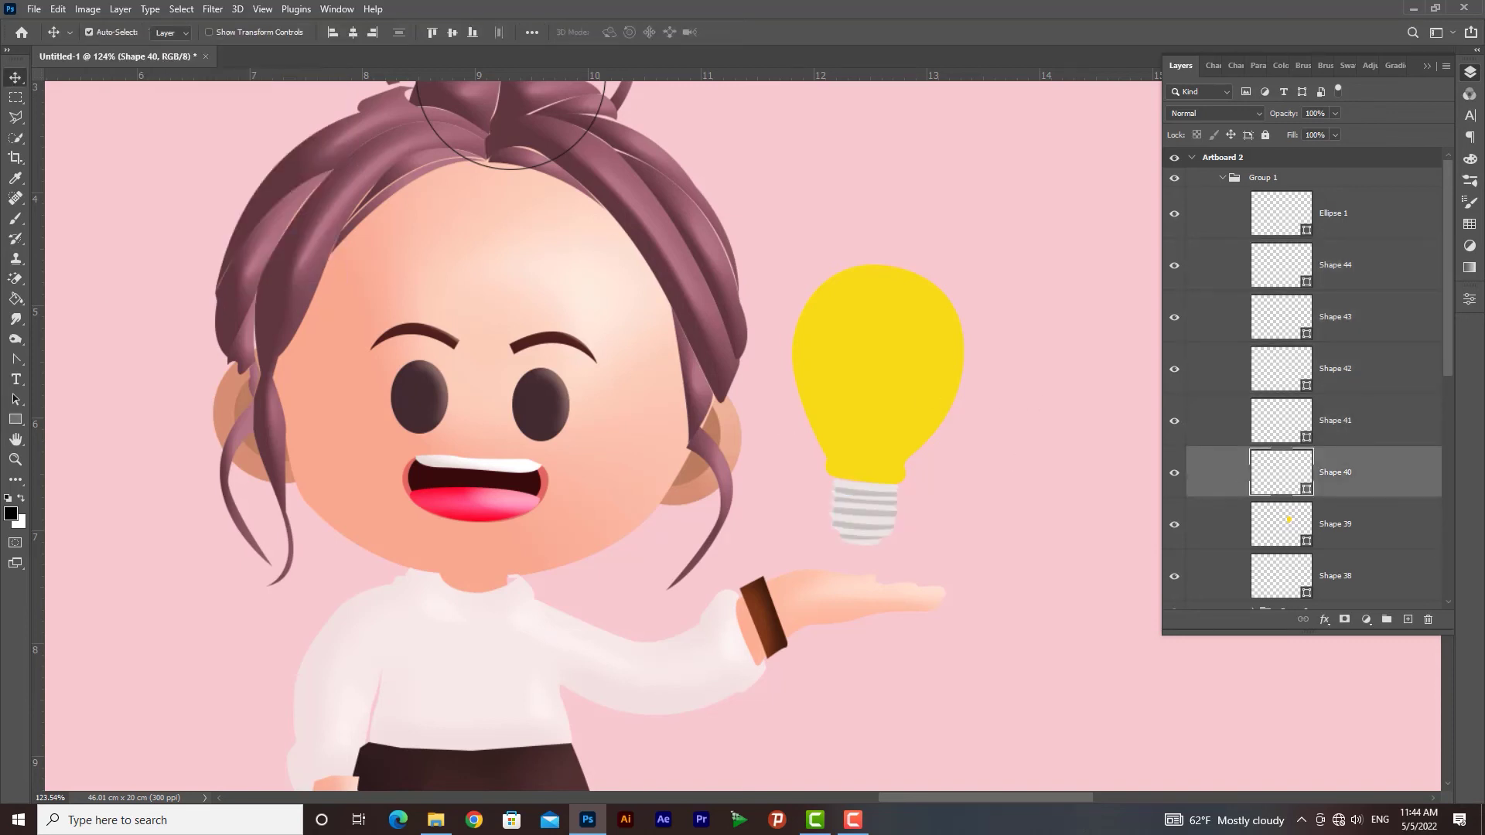
pyautogui.keyDown('shift'); pyautogui.click(1388, 269); pyautogui.keyUp('shift')
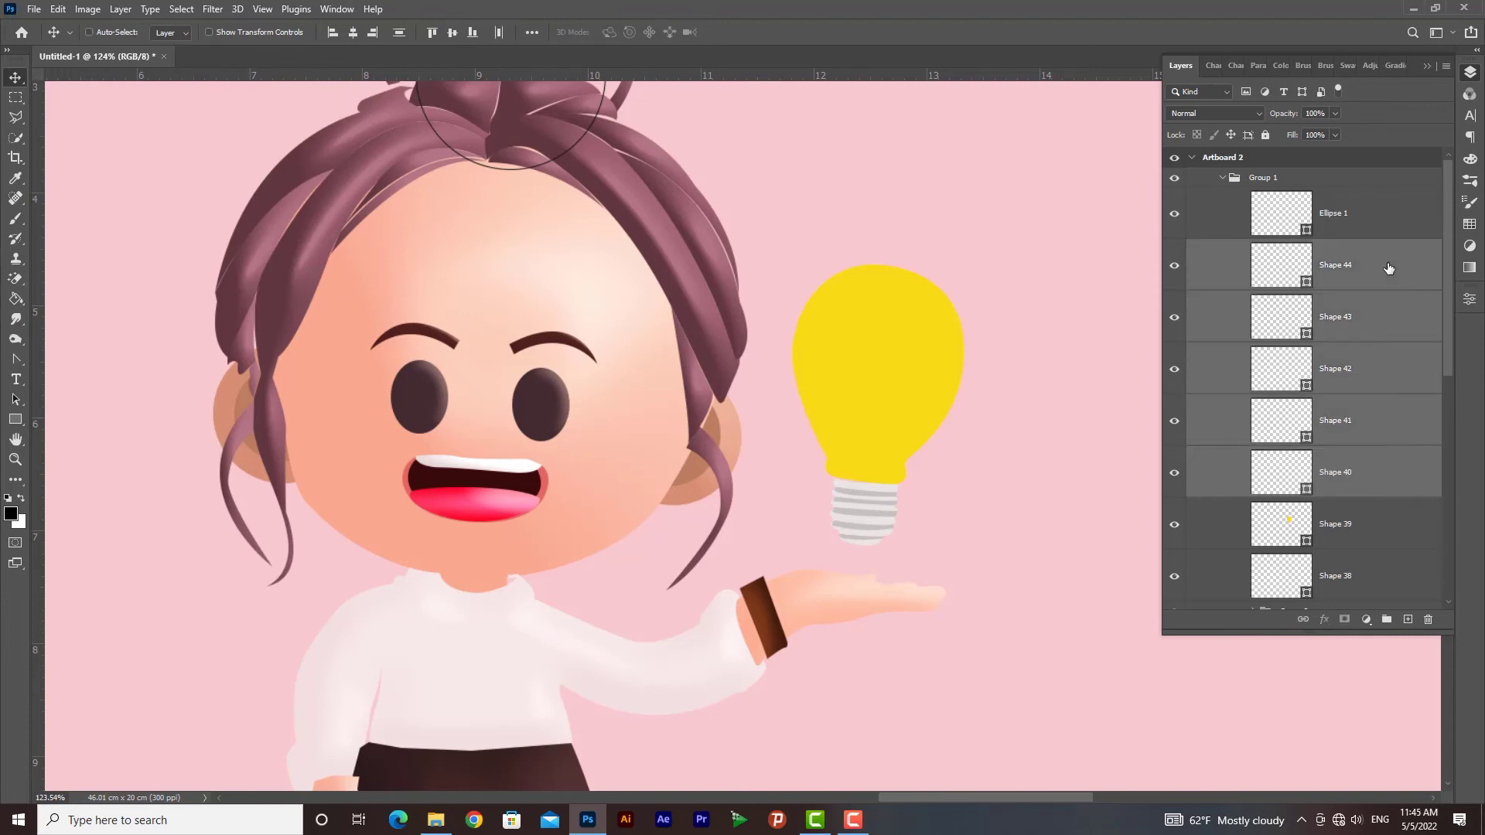
pyautogui.hotkey('ctrl', 'e')
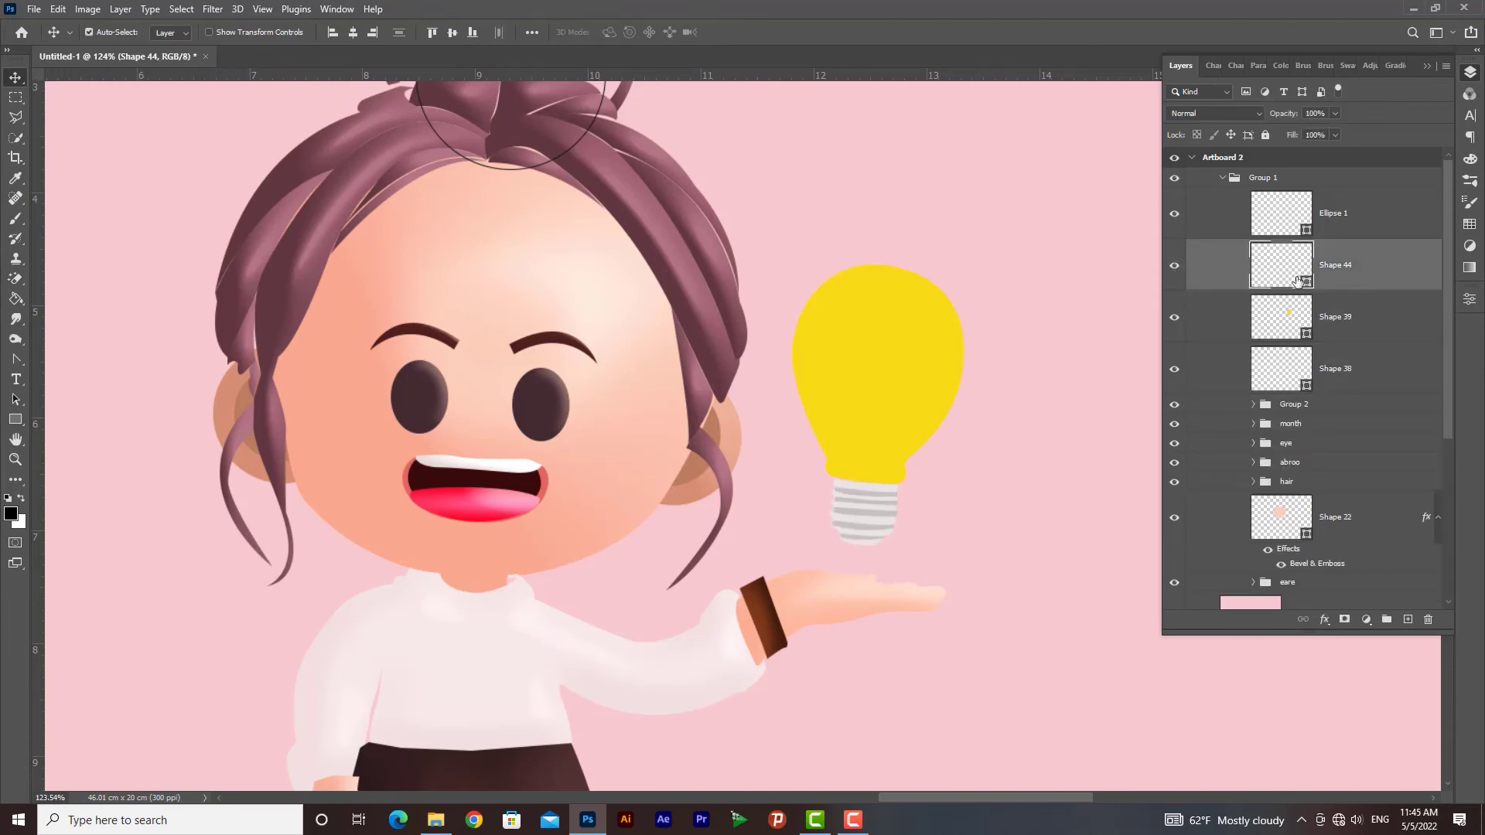
# Step: Add a Bevel & Emboss effect to the merged thread rings with highlight colour c4c4c4
pyautogui.doubleClick(1372, 276)
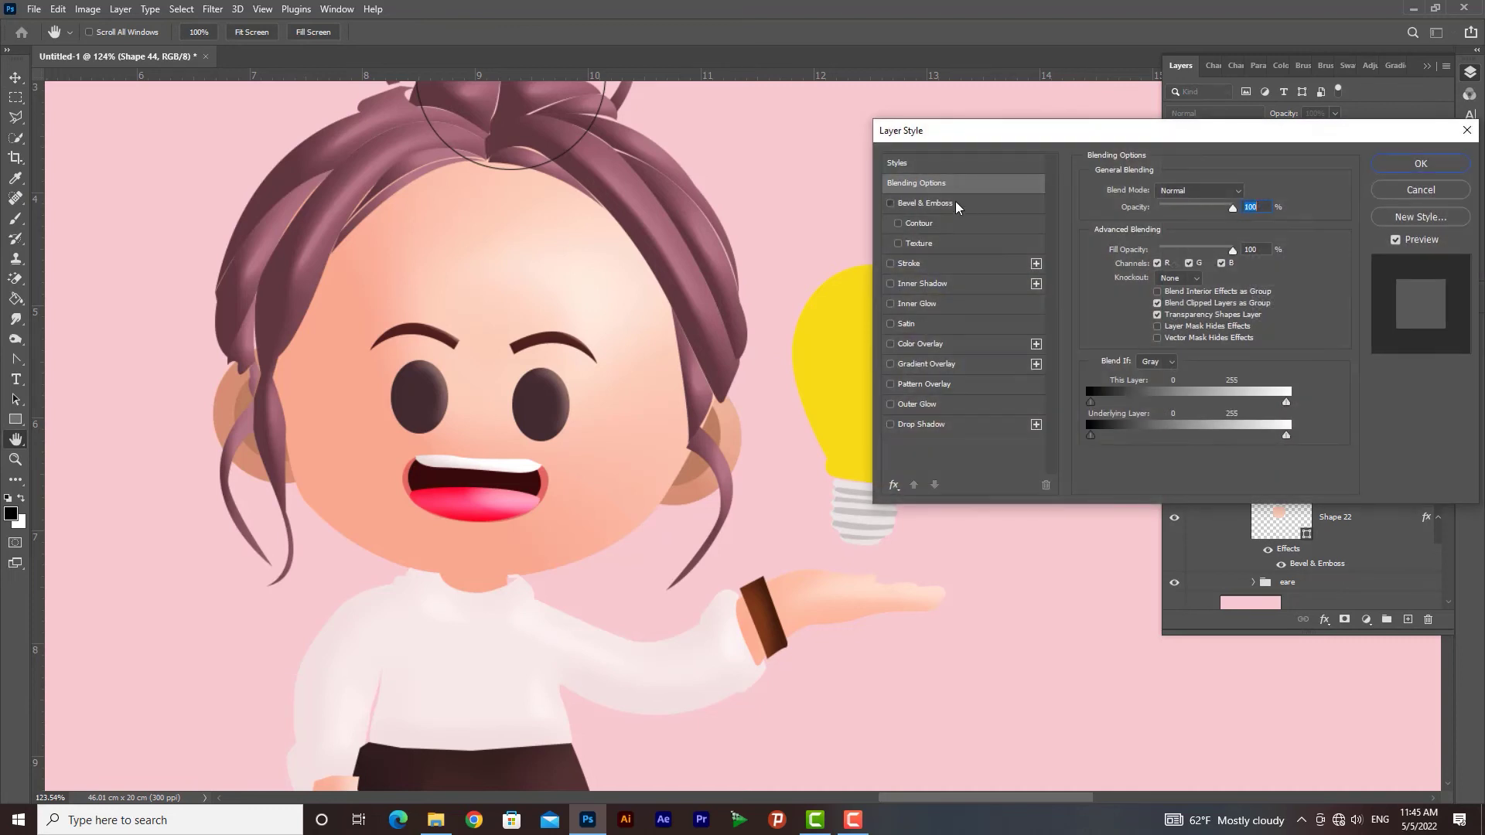
pyautogui.click(954, 203)
pyautogui.moveTo(1181, 139); pyautogui.dragTo(1218, 131)
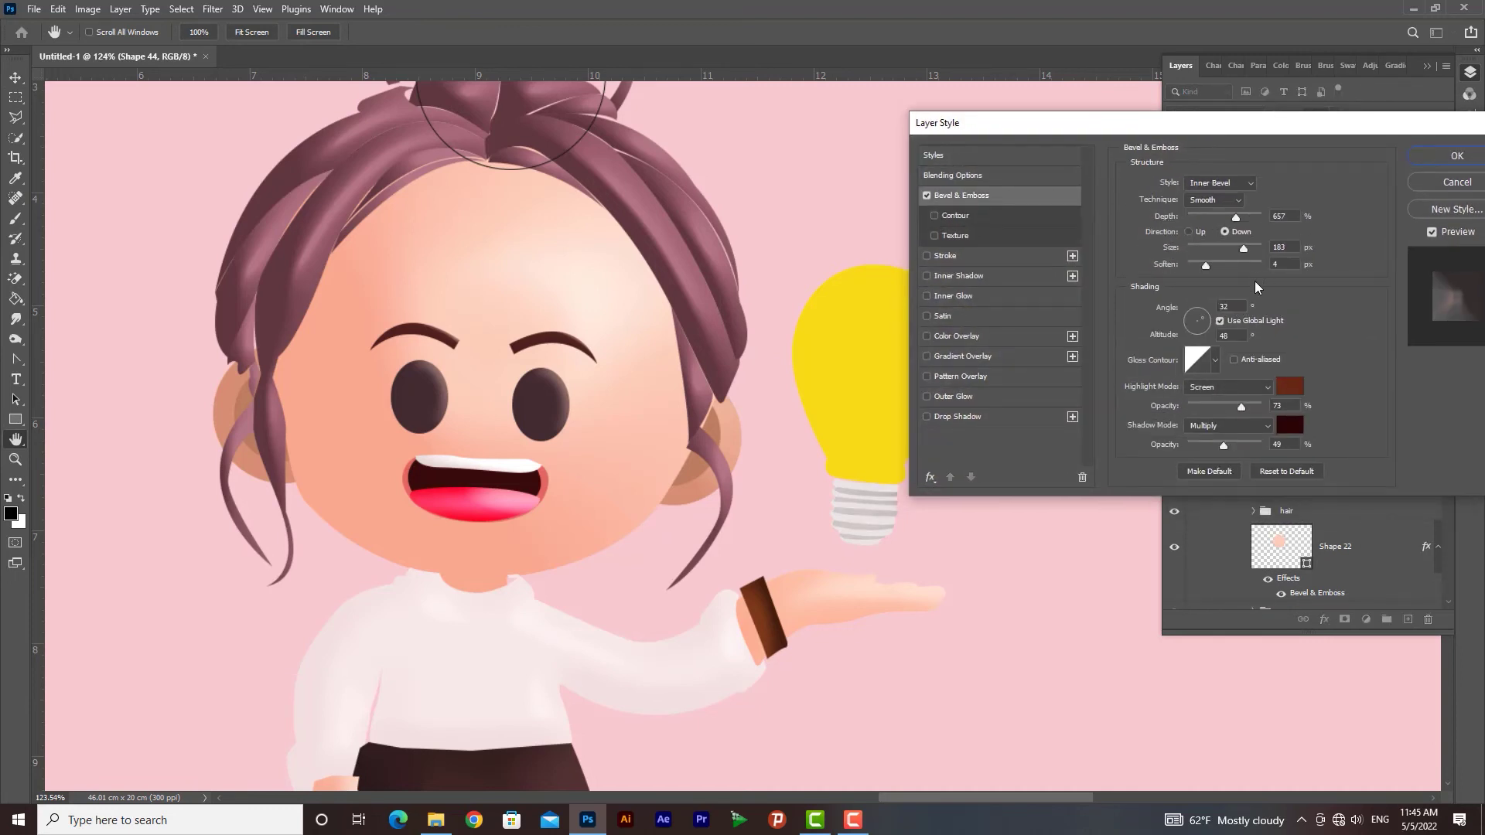
pyautogui.click(1288, 393)
pyautogui.moveTo(1033, 367); pyautogui.dragTo(972, 332)
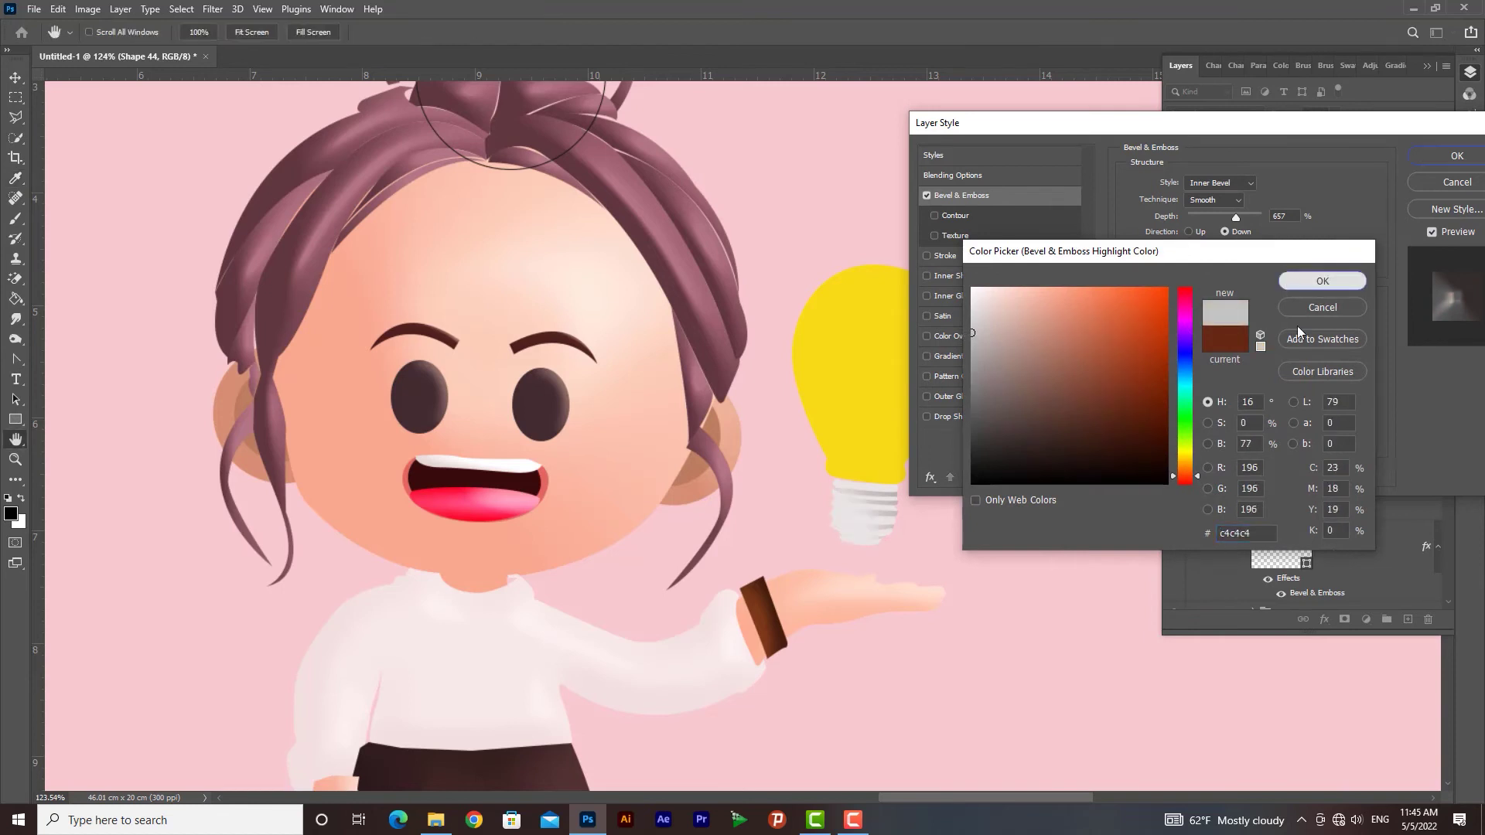
pyautogui.click(1323, 281)
# Step: Set the thread rings' bevel shadow to a medium grey and adjust the bevel size
pyautogui.click(1289, 428)
pyautogui.click(983, 422)
pyautogui.moveTo(983, 422); pyautogui.dragTo(973, 361)
pyautogui.click(1343, 280)
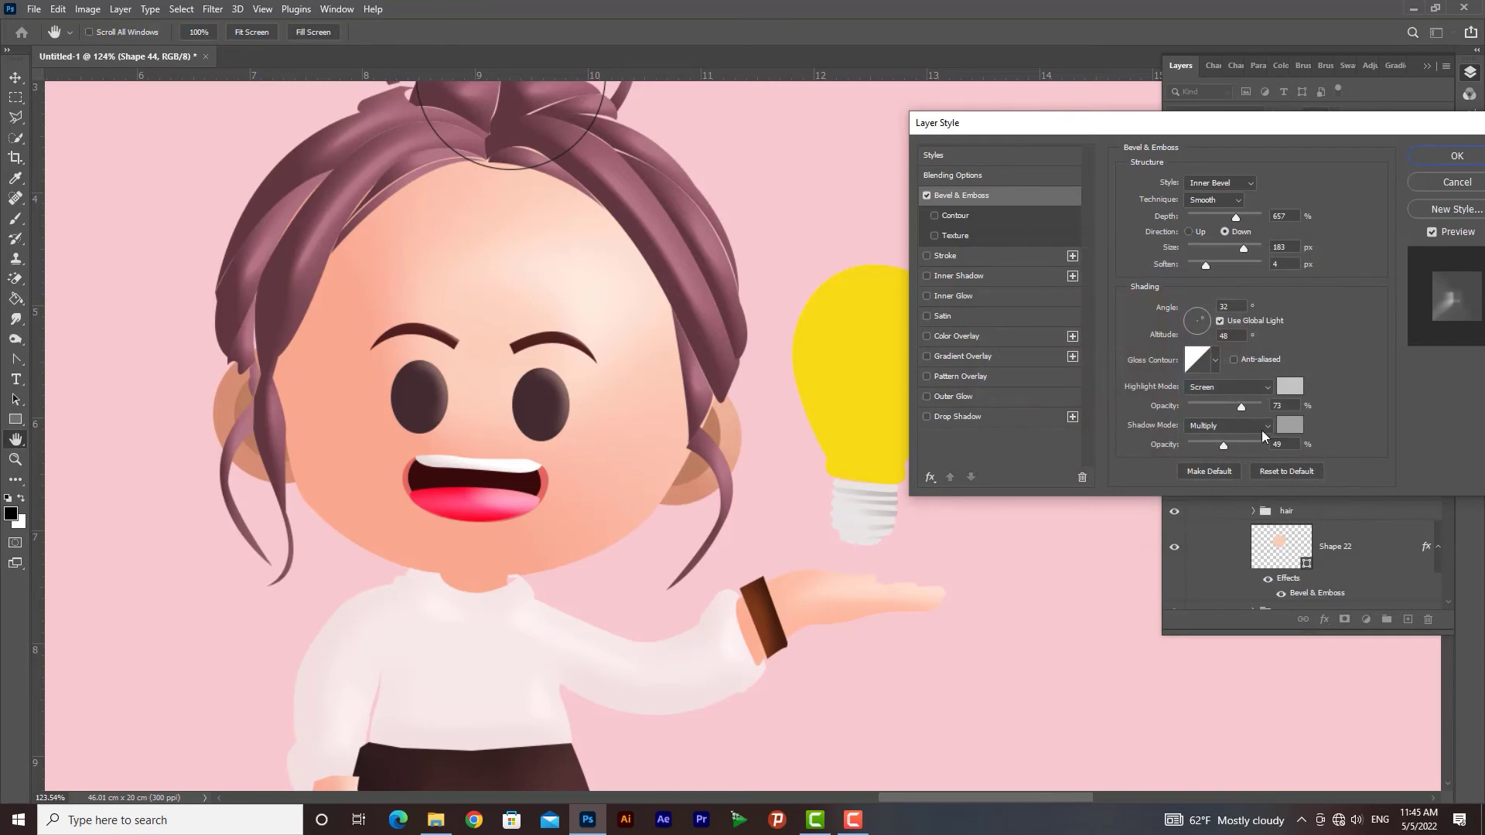
pyautogui.moveTo(1231, 249); pyautogui.dragTo(1237, 261)
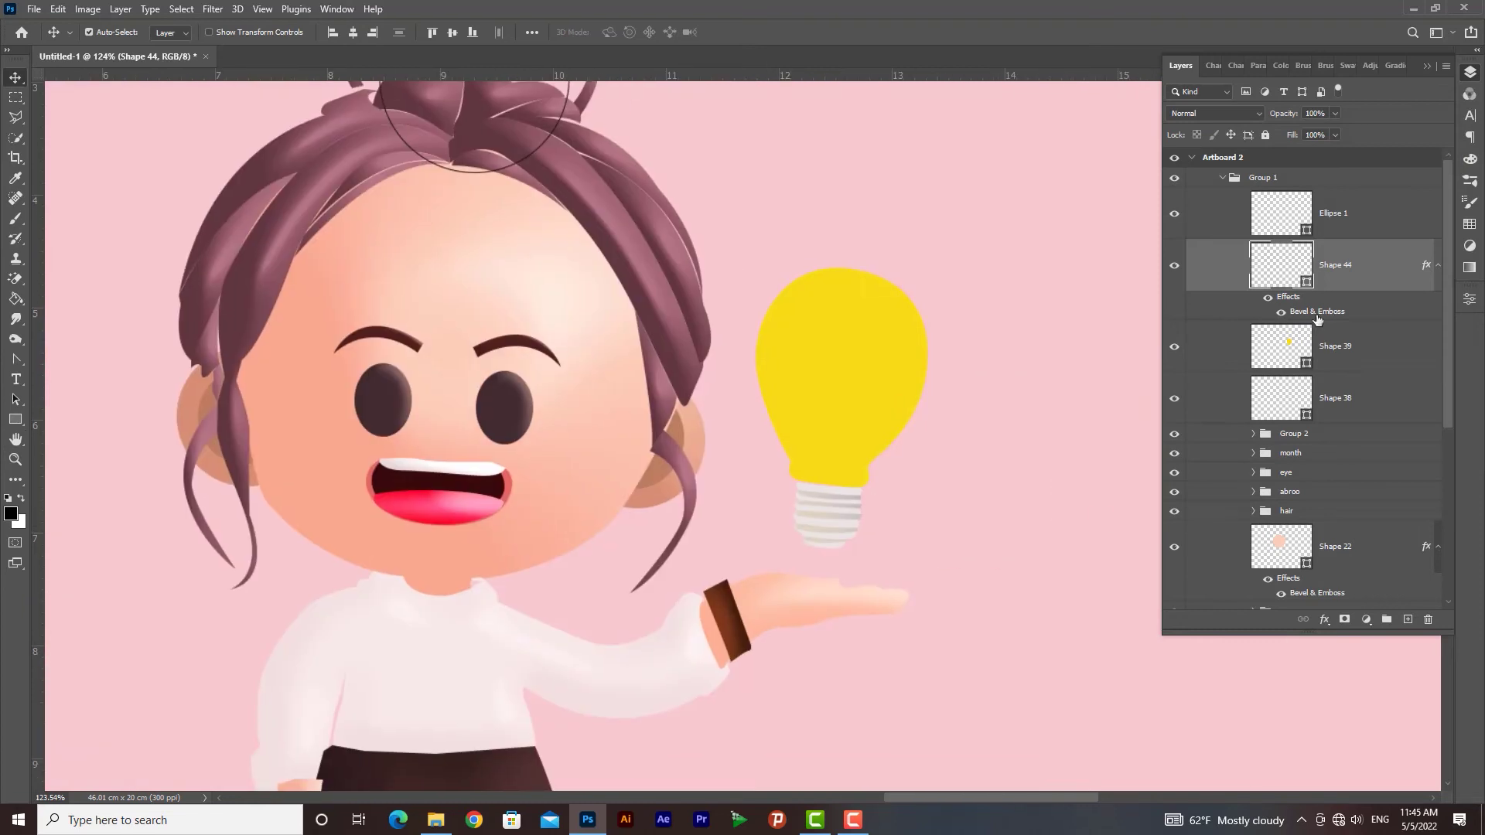
pyautogui.doubleClick(1318, 313)
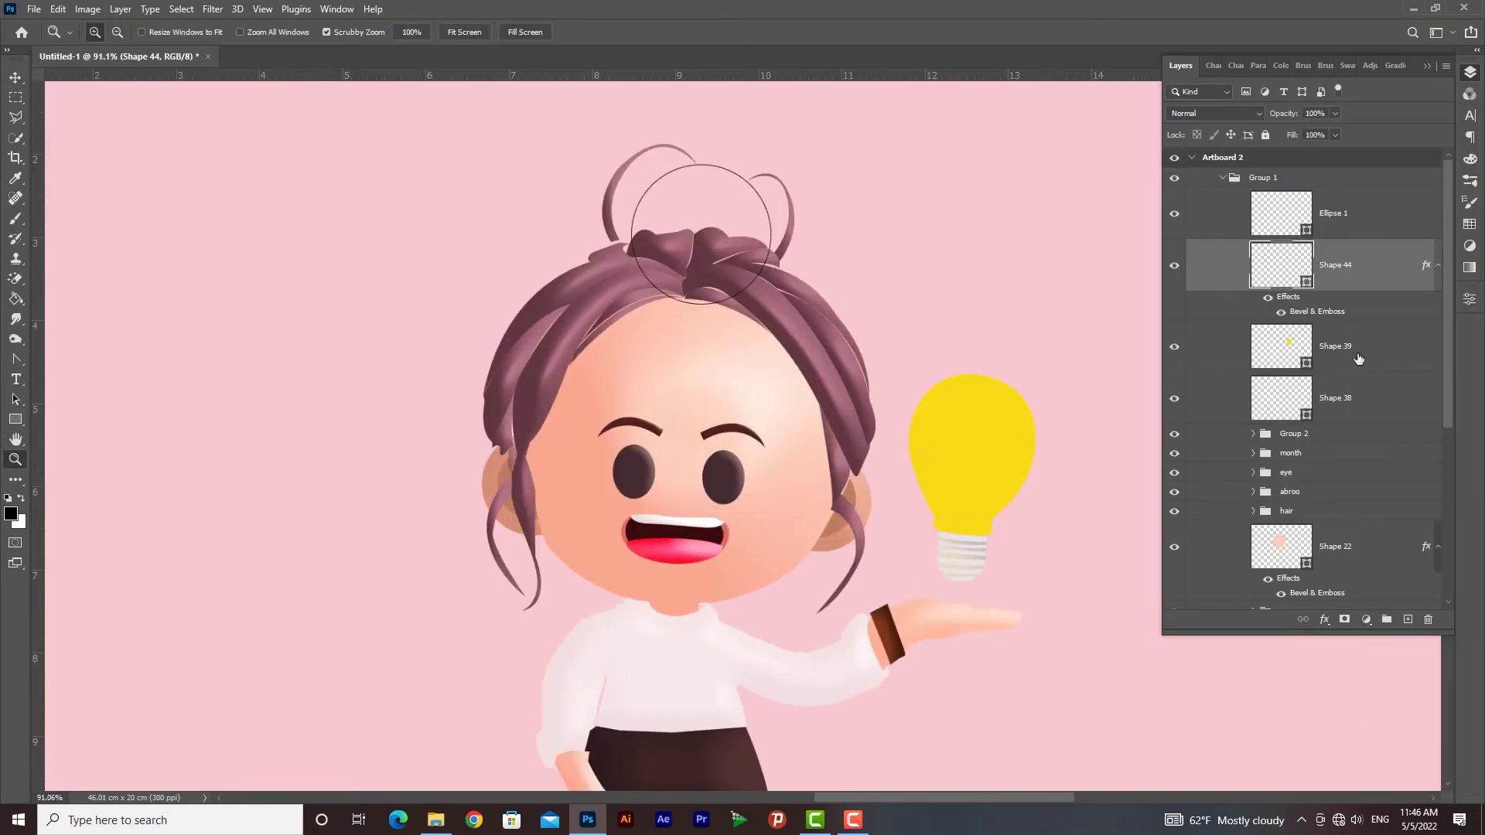
# Step: Add a Bevel & Emboss effect to the bulb glass (Shape 39) with a golden-yellow highlight and a pale cream shadow colour
pyautogui.doubleClick(1358, 358)
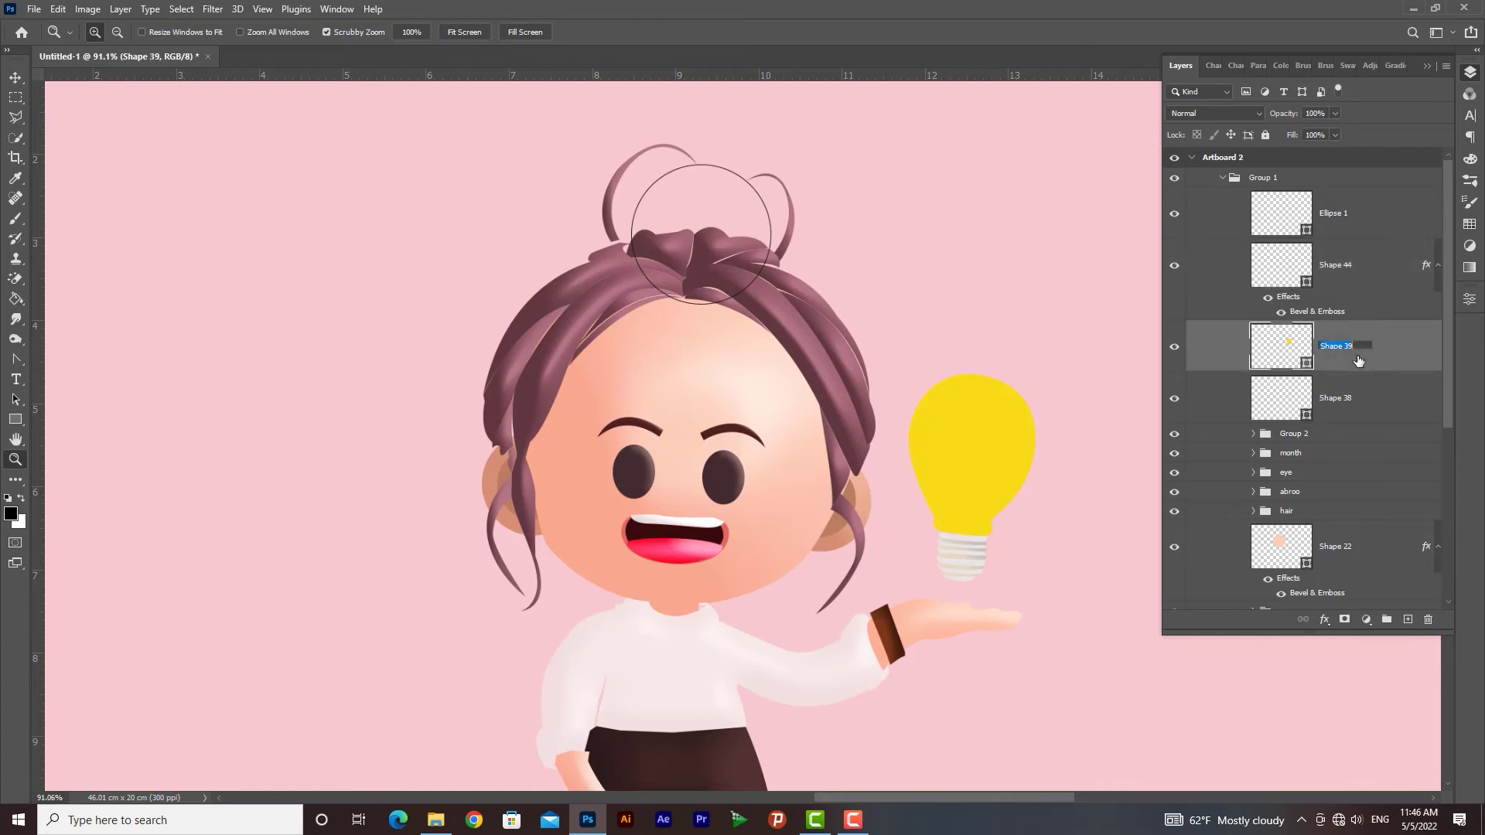
pyautogui.doubleClick(1394, 360)
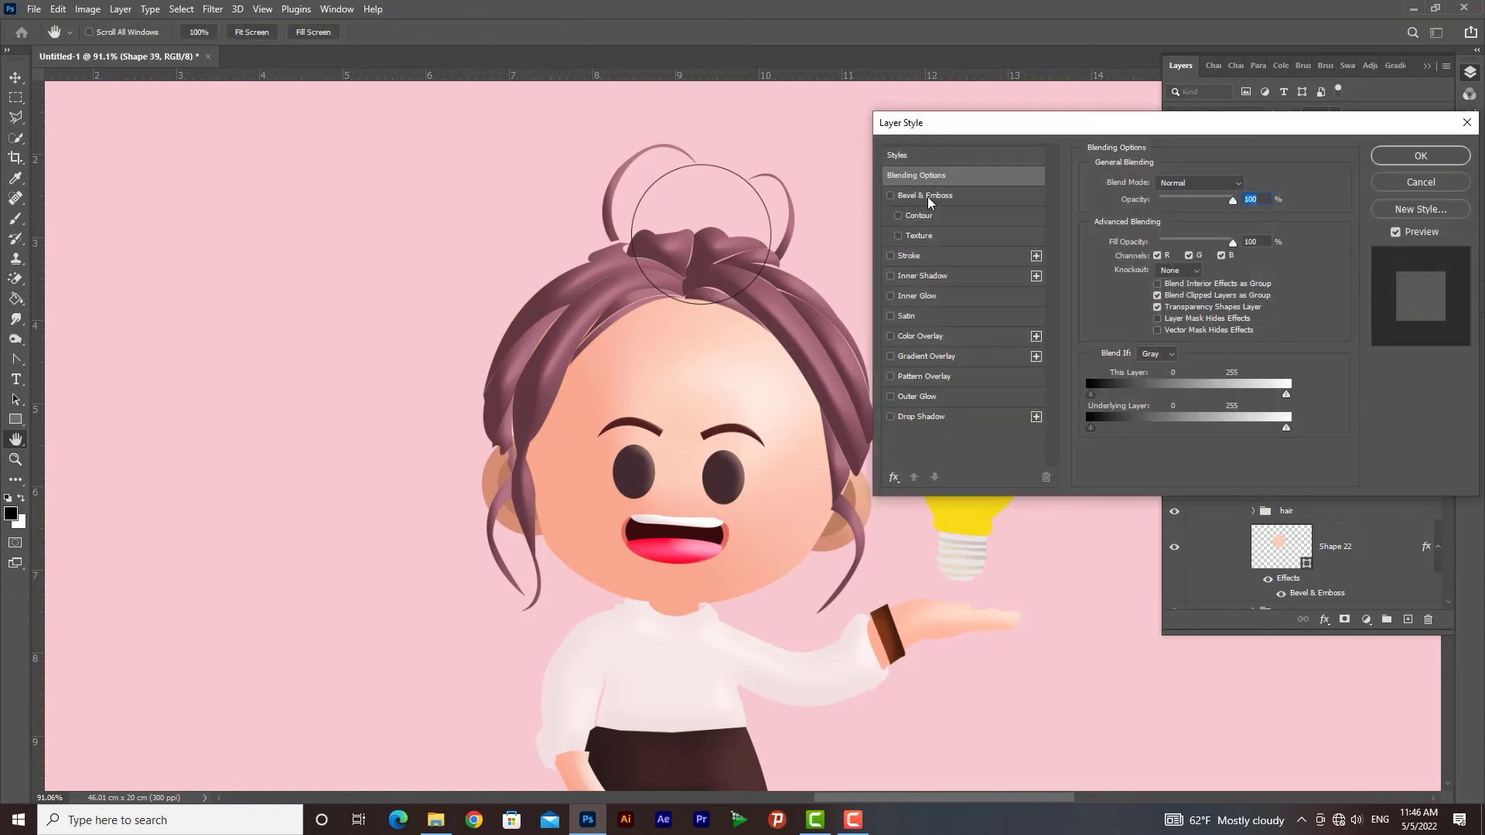
pyautogui.click(927, 197)
pyautogui.moveTo(1072, 122); pyautogui.dragTo(316, 212)
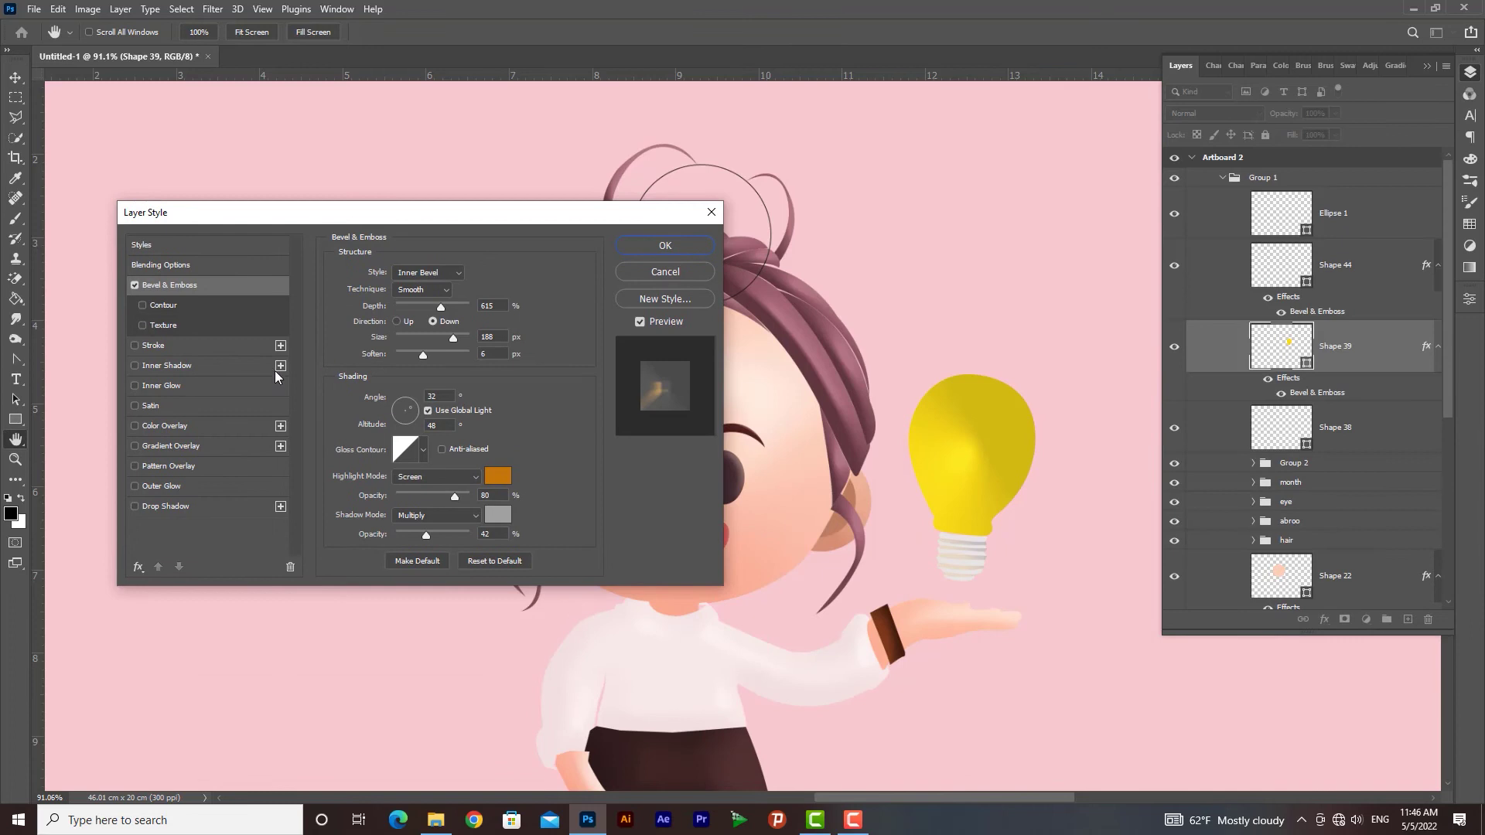
pyautogui.click(498, 476)
pyautogui.click(1285, 388)
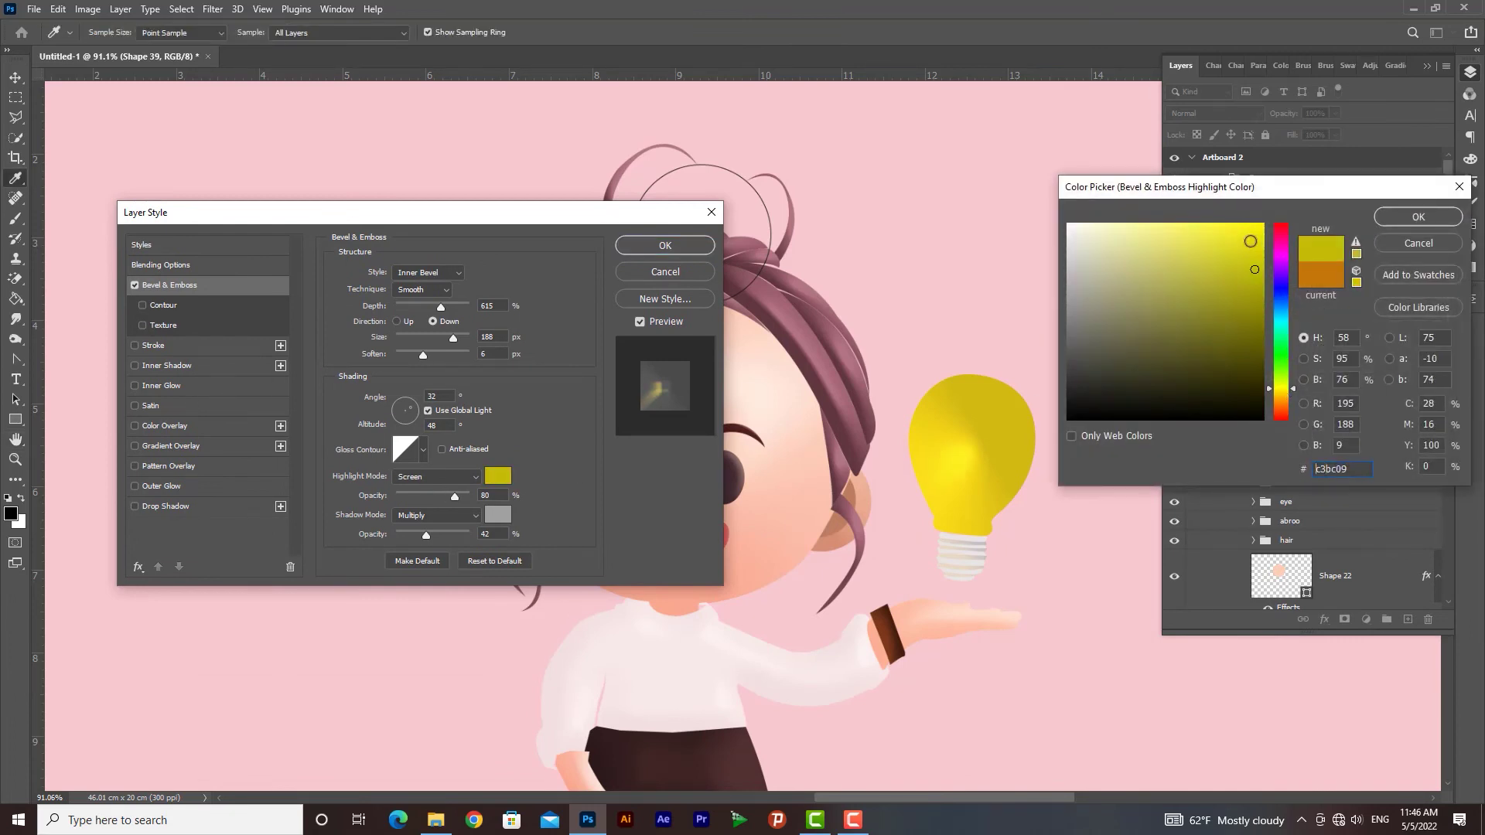
pyautogui.moveTo(1251, 242); pyautogui.dragTo(1264, 224)
pyautogui.moveTo(1281, 389); pyautogui.dragTo(1281, 418)
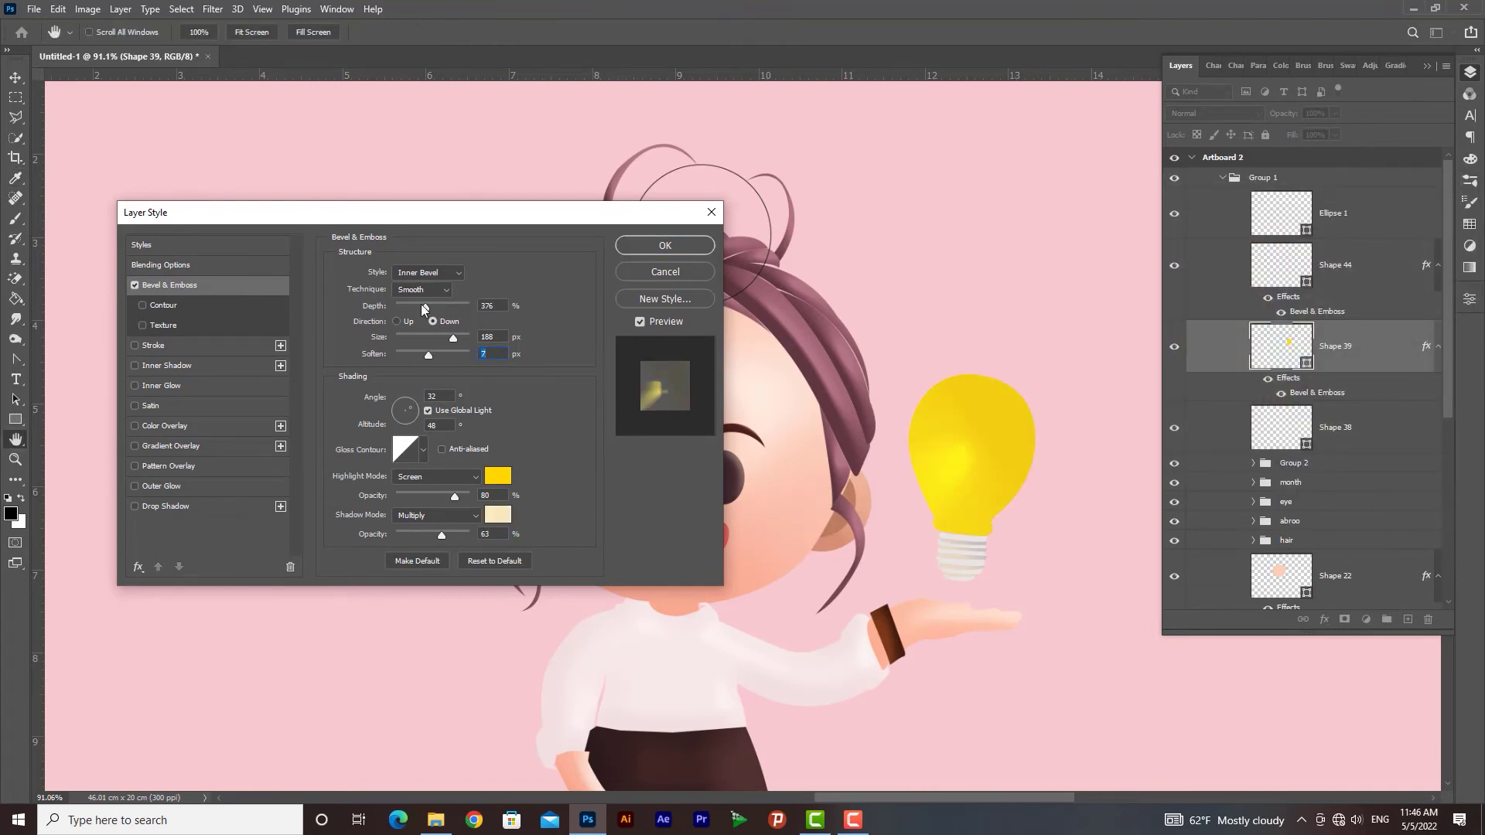
# Step: Reduce the depth, size, highlight opacity and shadow opacity of the bulb glass bevel and apply the layer style
pyautogui.moveTo(424, 306); pyautogui.dragTo(410, 307)
pyautogui.moveTo(453, 338); pyautogui.dragTo(444, 337)
pyautogui.moveTo(455, 496); pyautogui.dragTo(447, 496)
pyautogui.moveTo(442, 536); pyautogui.dragTo(428, 535)
pyautogui.click(664, 249)
# Step: Draw a small ellipse about 38 by 36 px in the upper part of the bulb glass and fill it with white
pyautogui.moveTo(369, 422); pyautogui.dragTo(651, 473)
pyautogui.moveTo(877, 524); pyautogui.dragTo(116, 421)
pyautogui.moveTo(786, 513); pyautogui.dragTo(838, 577)
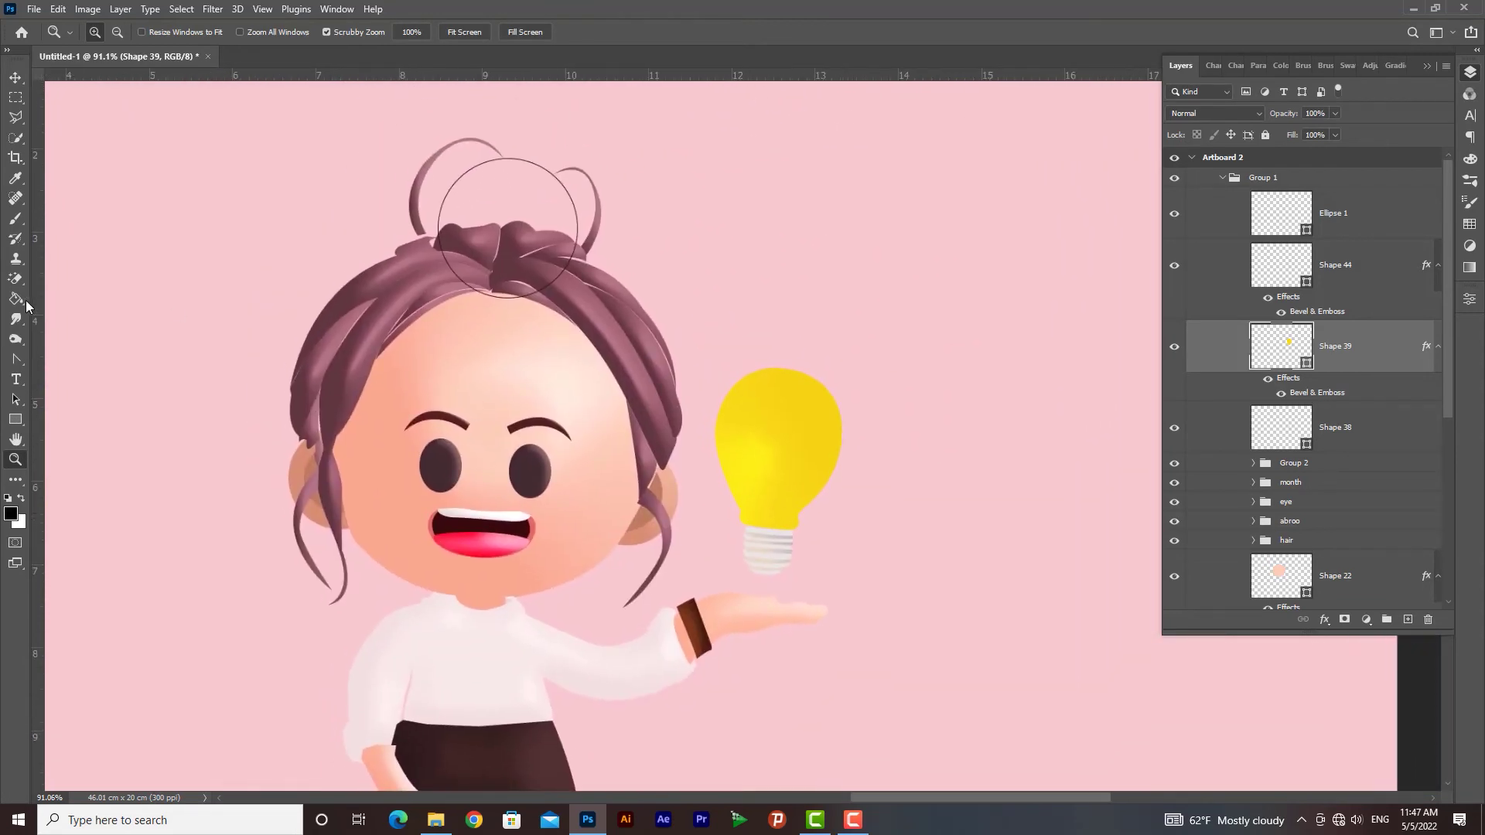
pyautogui.click(16, 419)
pyautogui.click(77, 435)
pyautogui.moveTo(748, 392); pyautogui.dragTo(773, 417)
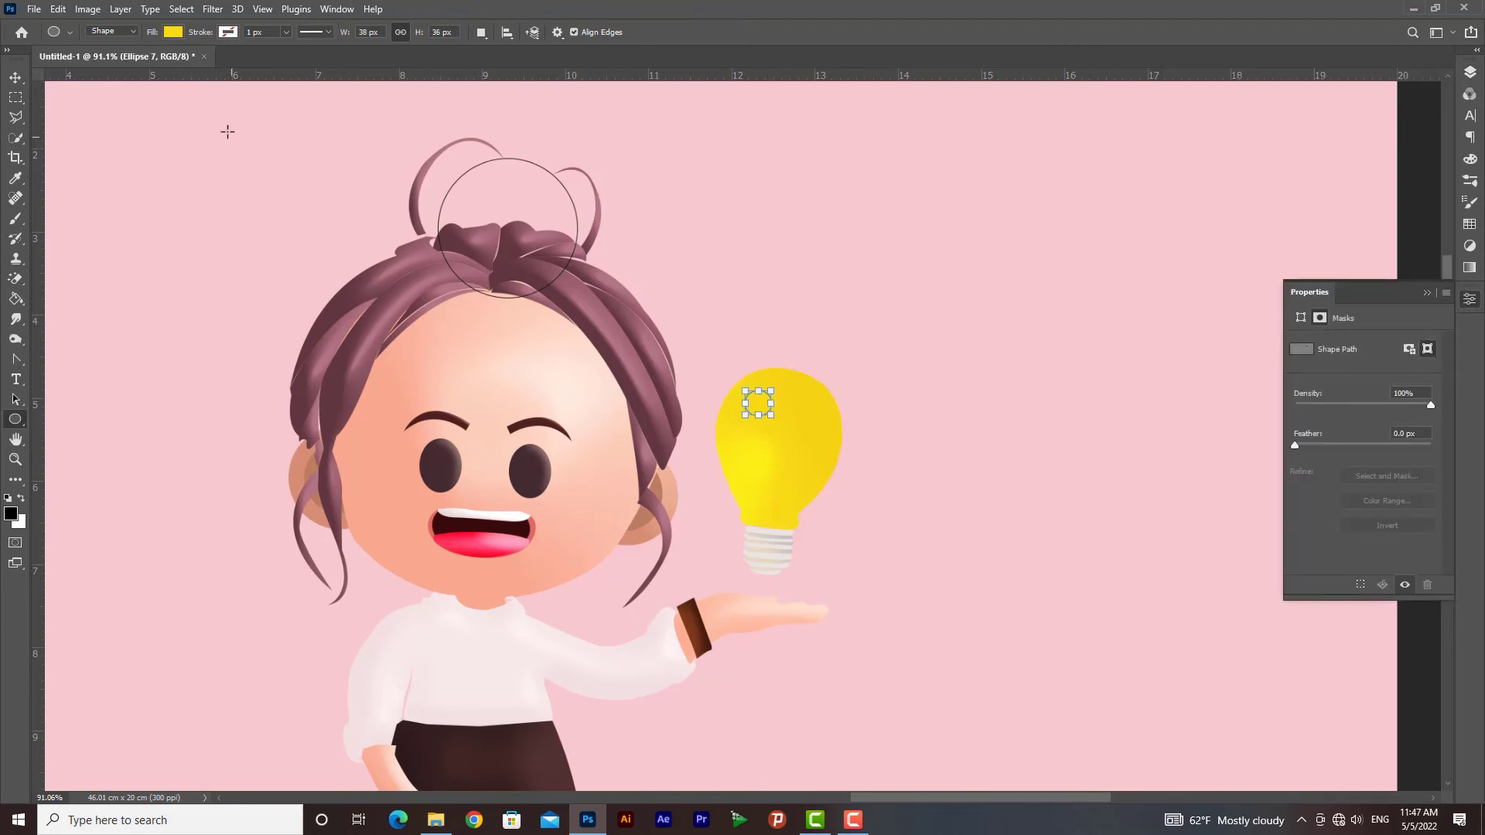
pyautogui.click(174, 33)
pyautogui.click(269, 62)
pyautogui.click(1080, 237)
pyautogui.click(1415, 219)
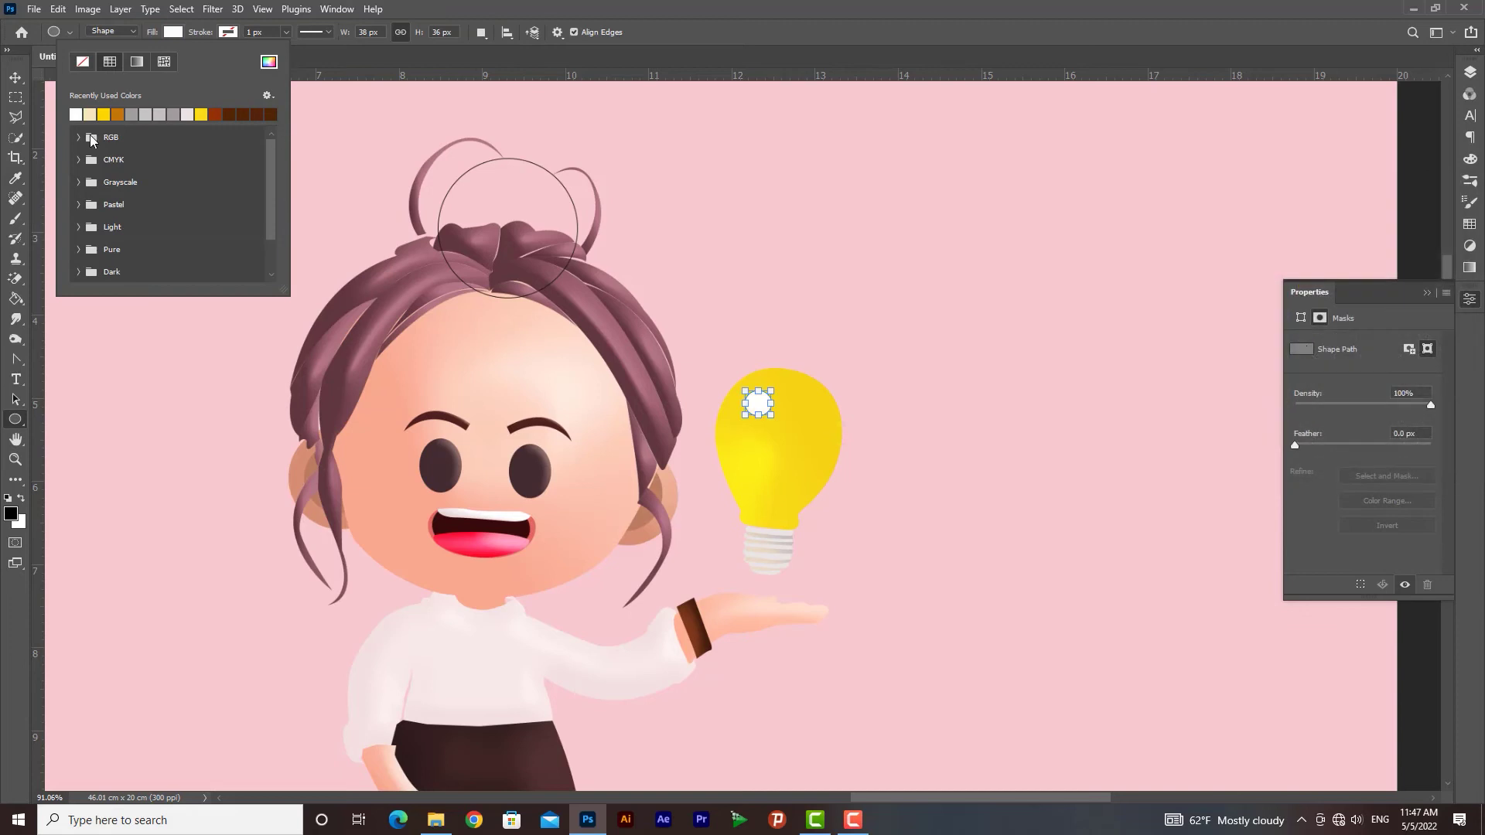
# Step: Convert the white ellipse to a smart object and soften it with a Gaussian Blur of about 12.5 px
pyautogui.click(16, 77)
pyautogui.click(212, 9)
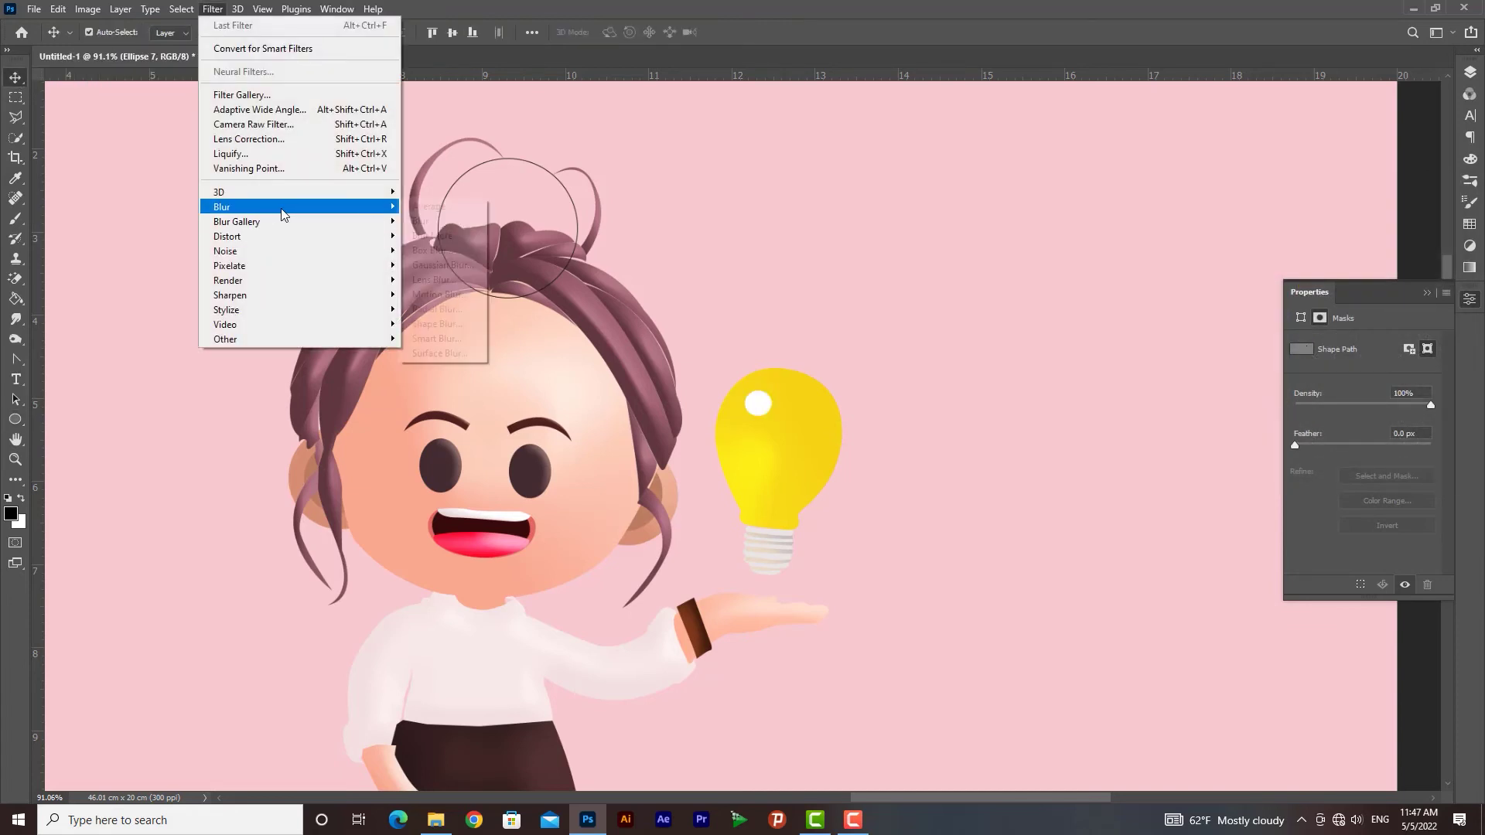
pyautogui.click(444, 266)
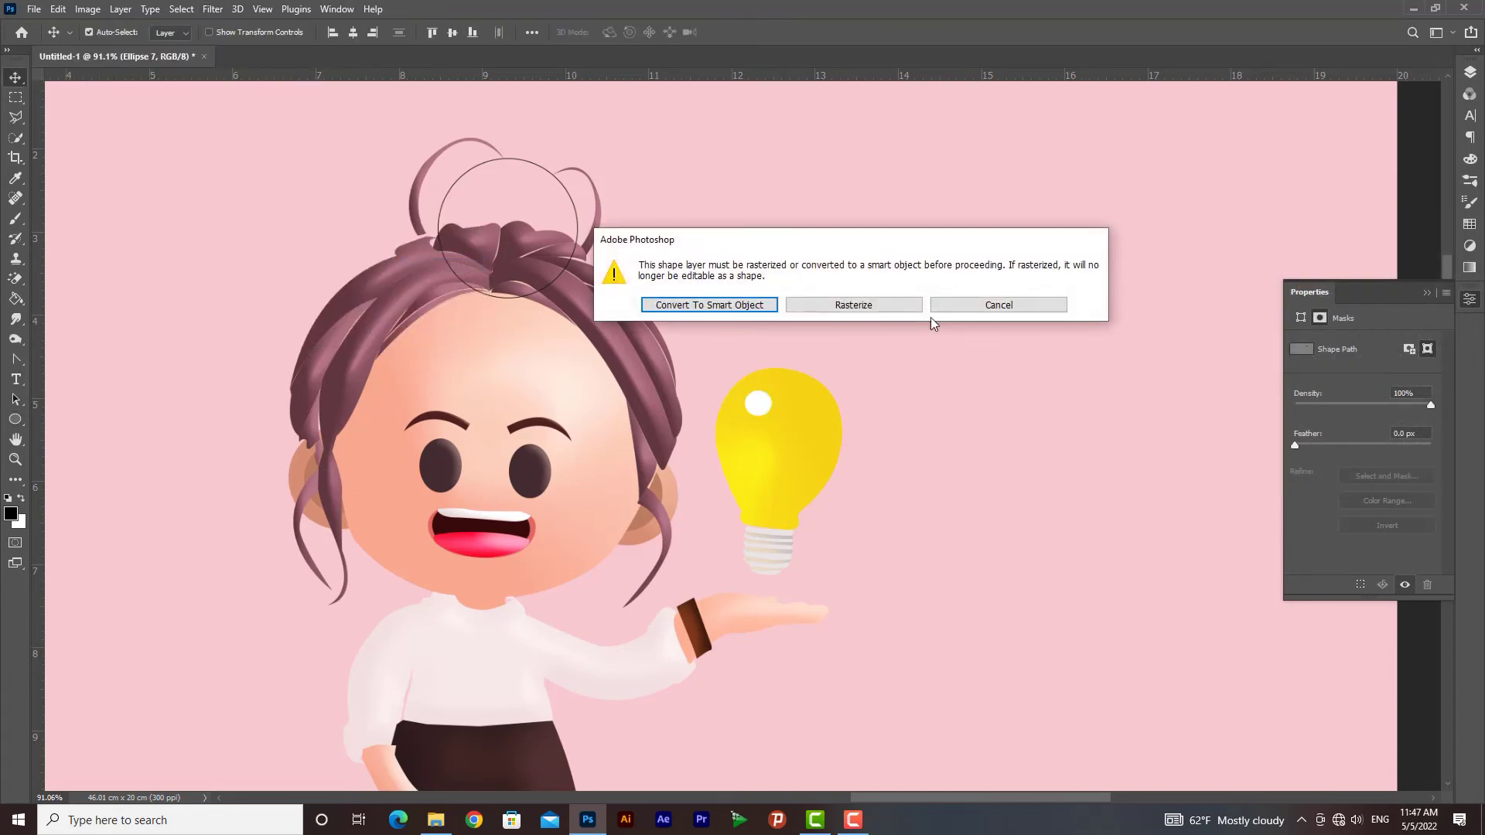
pyautogui.click(739, 307)
pyautogui.moveTo(935, 478); pyautogui.dragTo(958, 485)
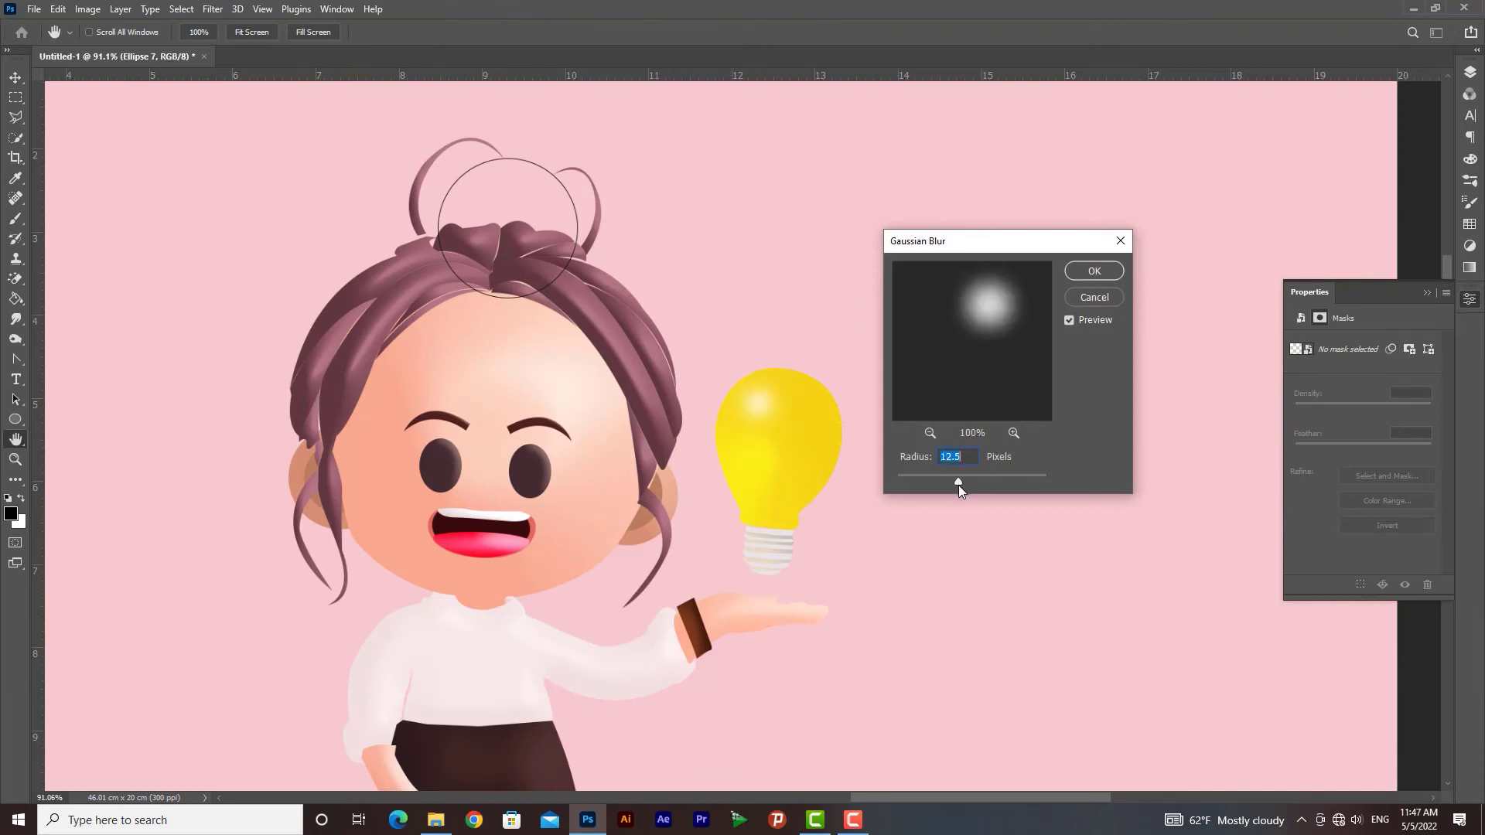
pyautogui.click(1097, 272)
# Step: Place a copy of the blurred highlight lower on the bulb glass and scale it to about 0.68 by 0.69 cm
pyautogui.hotkey('ctrl', 't')
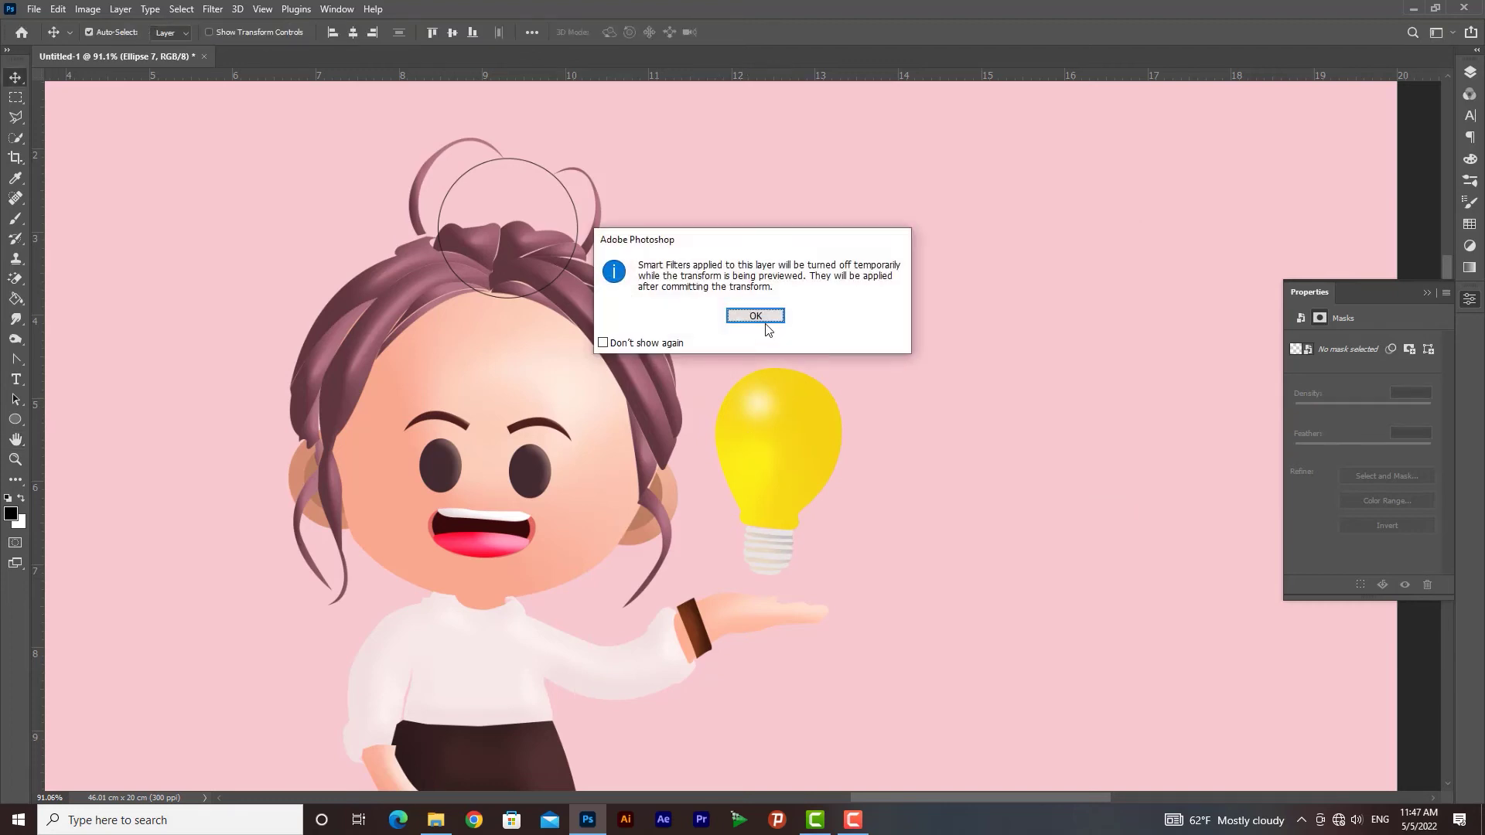
pyautogui.click(764, 317)
pyautogui.moveTo(758, 417); pyautogui.dragTo(760, 466)
pyautogui.press('Escape')
pyautogui.hotkey('ctrl', 't')
pyautogui.click(760, 315)
pyautogui.press('Return')
pyautogui.hotkey('ctrl', 't')
pyautogui.click(757, 316)
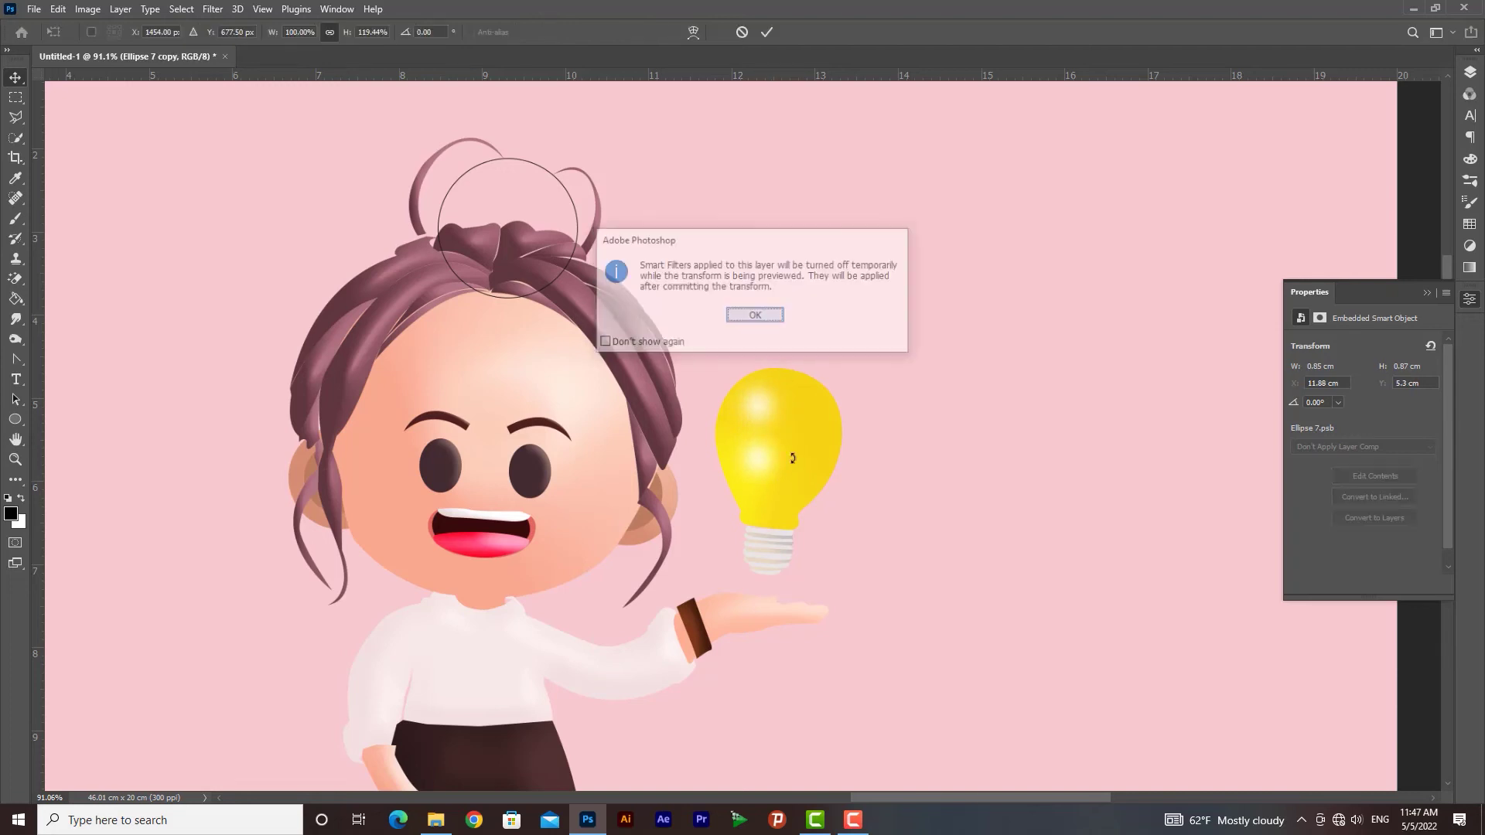
pyautogui.moveTo(775, 475); pyautogui.dragTo(766, 453)
pyautogui.press('Return')
# Step: Draw a thin white crescent about 152 px wide along the top edge of the bulb glass with the Pen tool
pyautogui.press('z')
pyautogui.moveTo(883, 511); pyautogui.dragTo(843, 450)
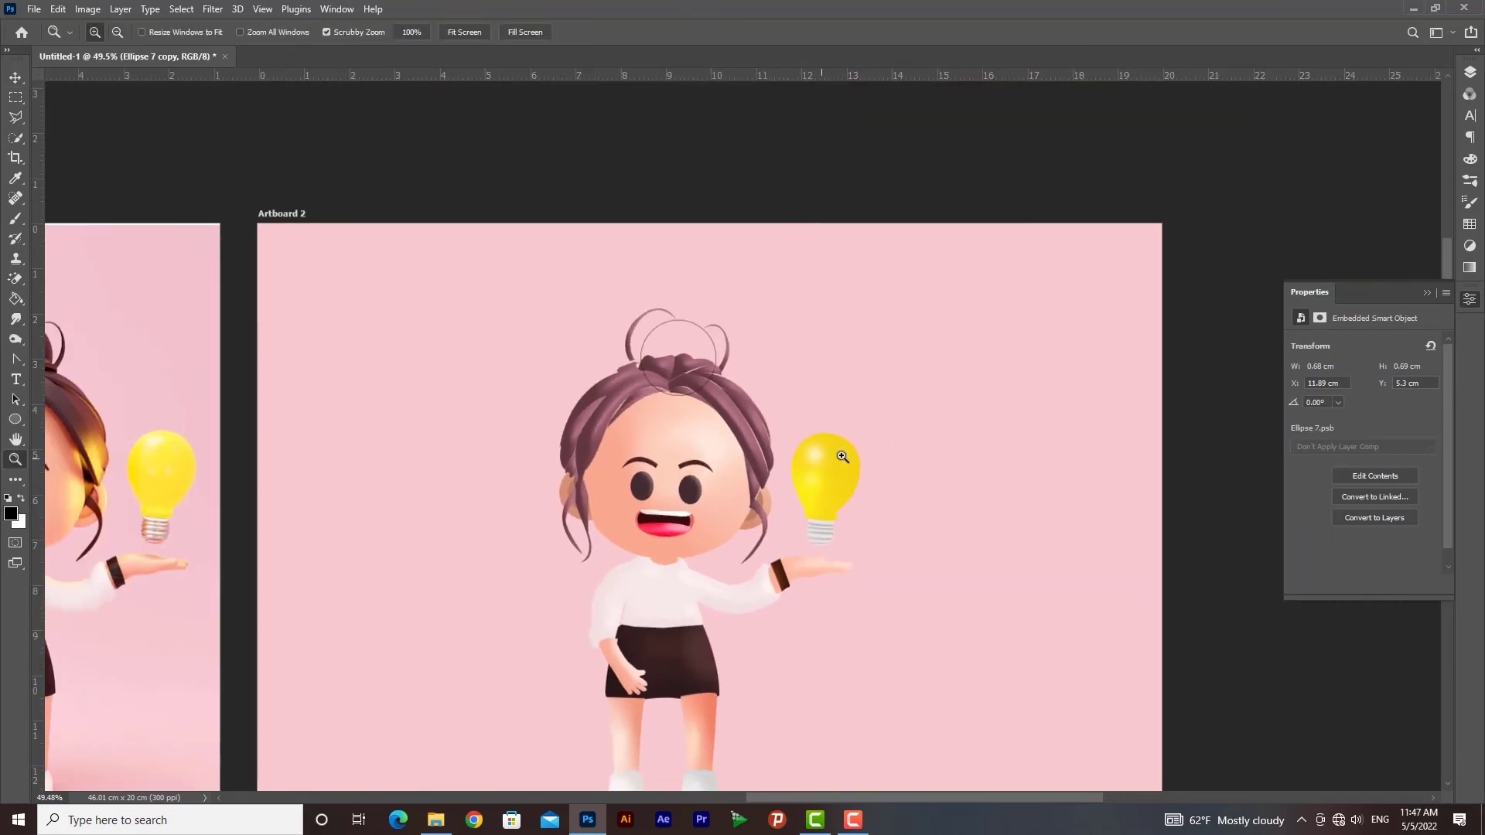
pyautogui.click(13, 81)
pyautogui.press('z')
pyautogui.moveTo(806, 449); pyautogui.dragTo(856, 477)
pyautogui.moveTo(332, 434); pyautogui.dragTo(6, 161)
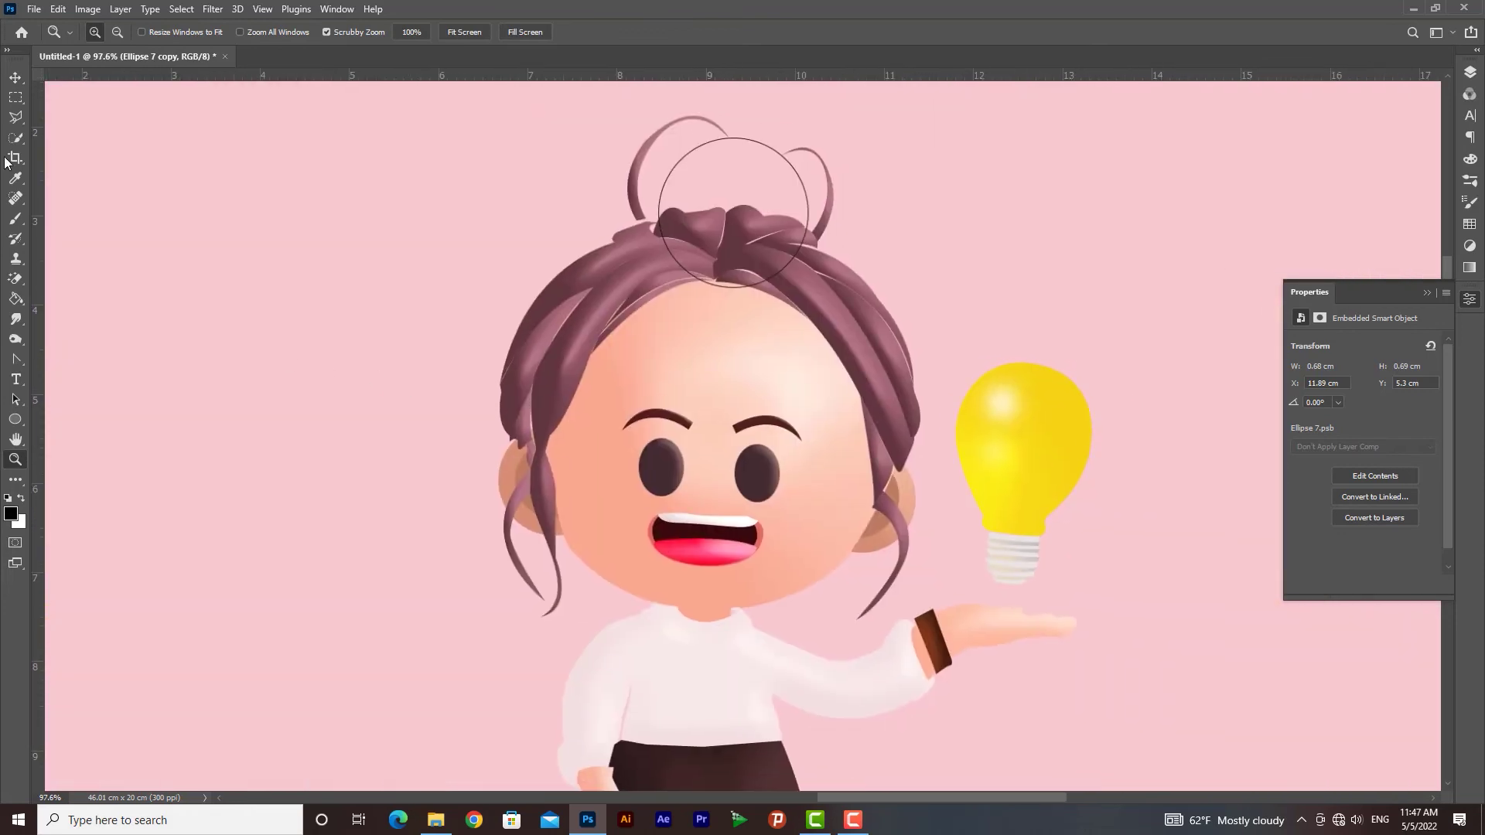
pyautogui.rightClick(15, 362)
pyautogui.click(68, 360)
pyautogui.moveTo(160, 382); pyautogui.dragTo(722, 358)
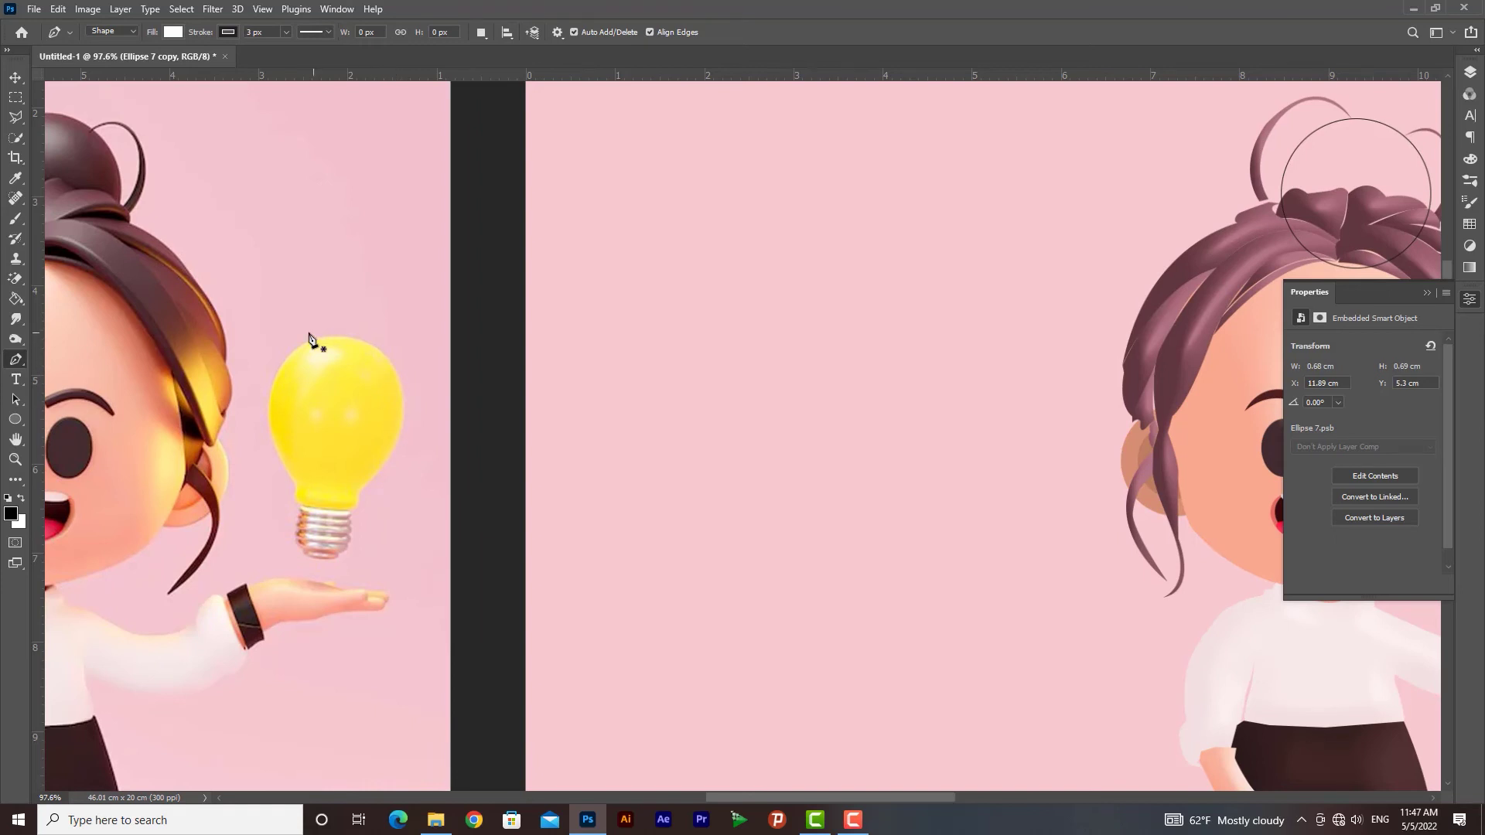
pyautogui.moveTo(1238, 424)
pyautogui.mouseDown()
pyautogui.moveTo(633, 421)
pyautogui.moveTo(707, 417)
pyautogui.mouseUp()
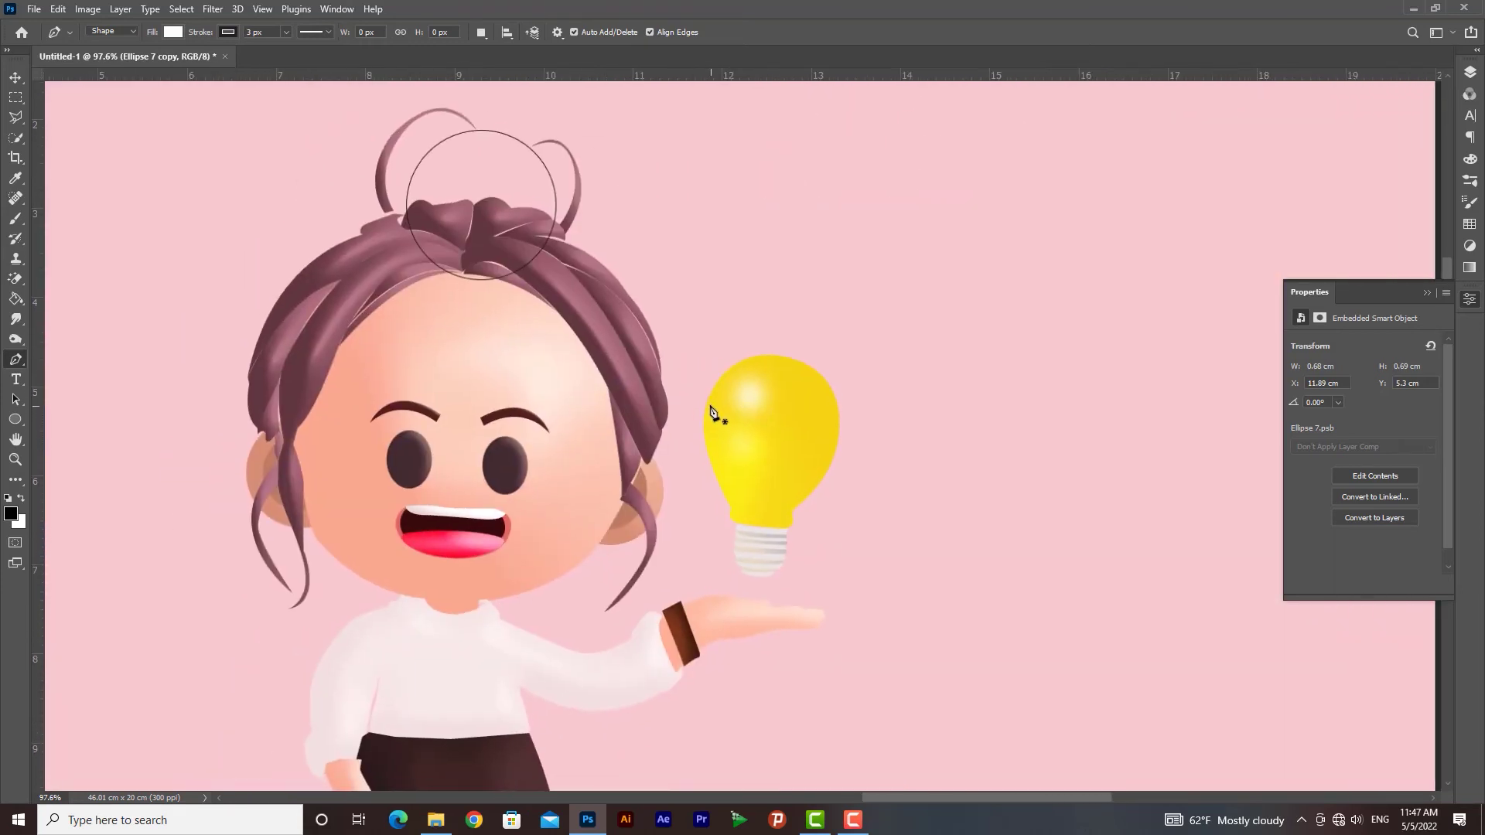
pyautogui.click(706, 401)
pyautogui.moveTo(824, 382); pyautogui.dragTo(900, 448)
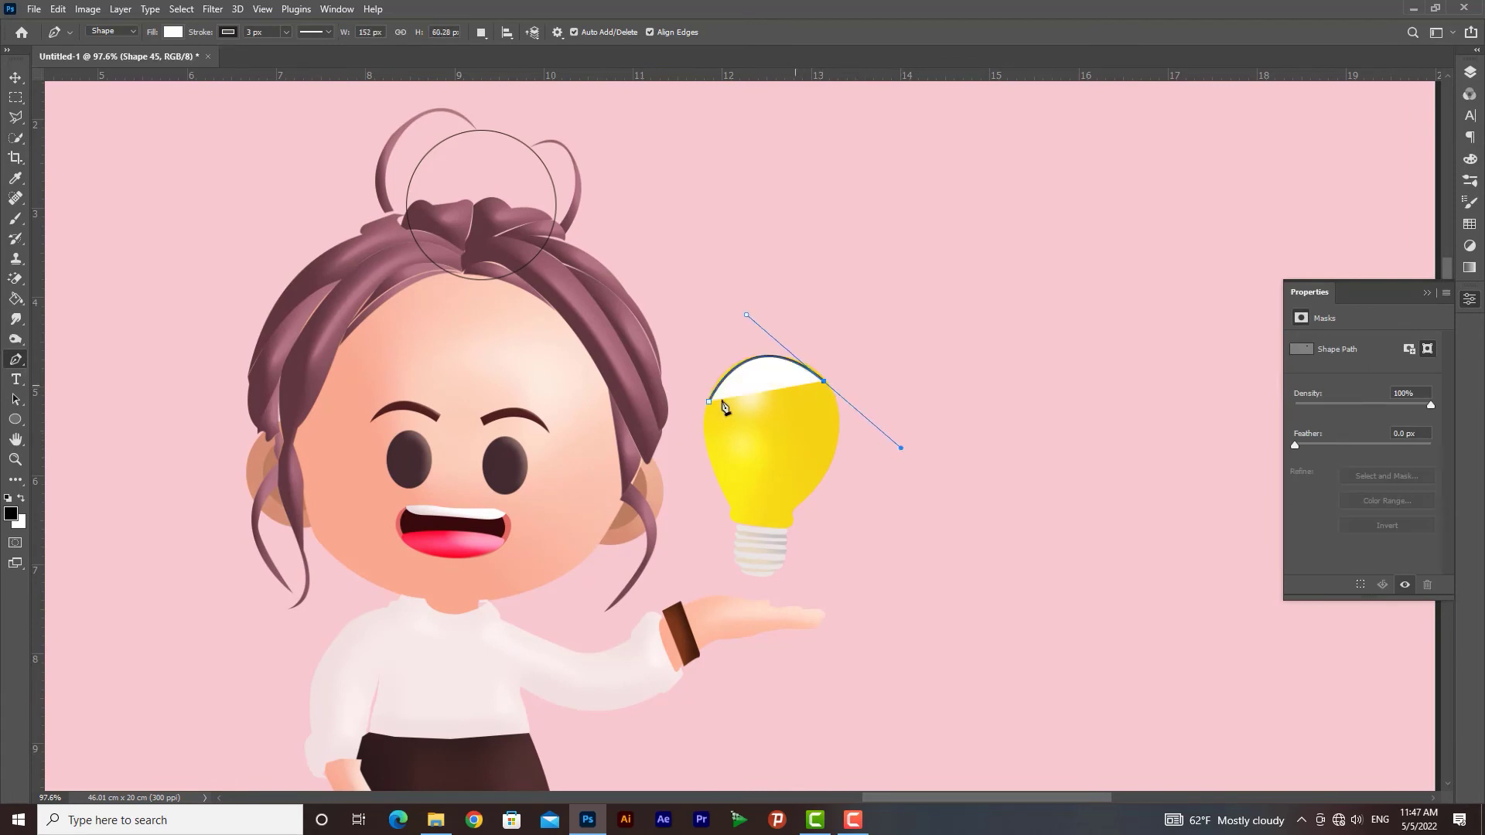
pyautogui.moveTo(710, 402); pyautogui.dragTo(664, 477)
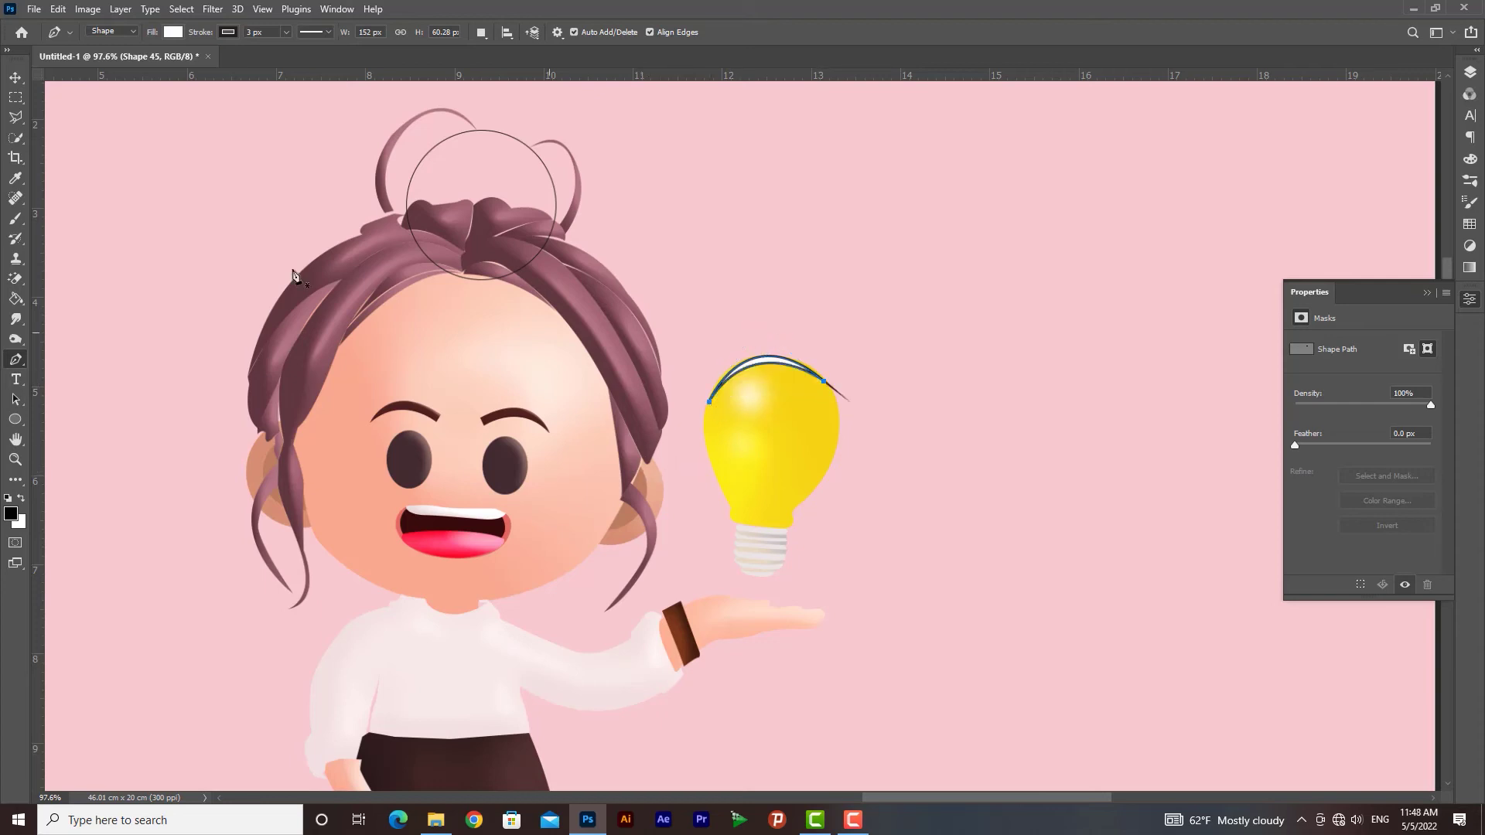
# Step: Remove the outline from the white crescent on the bulb
pyautogui.click(14, 78)
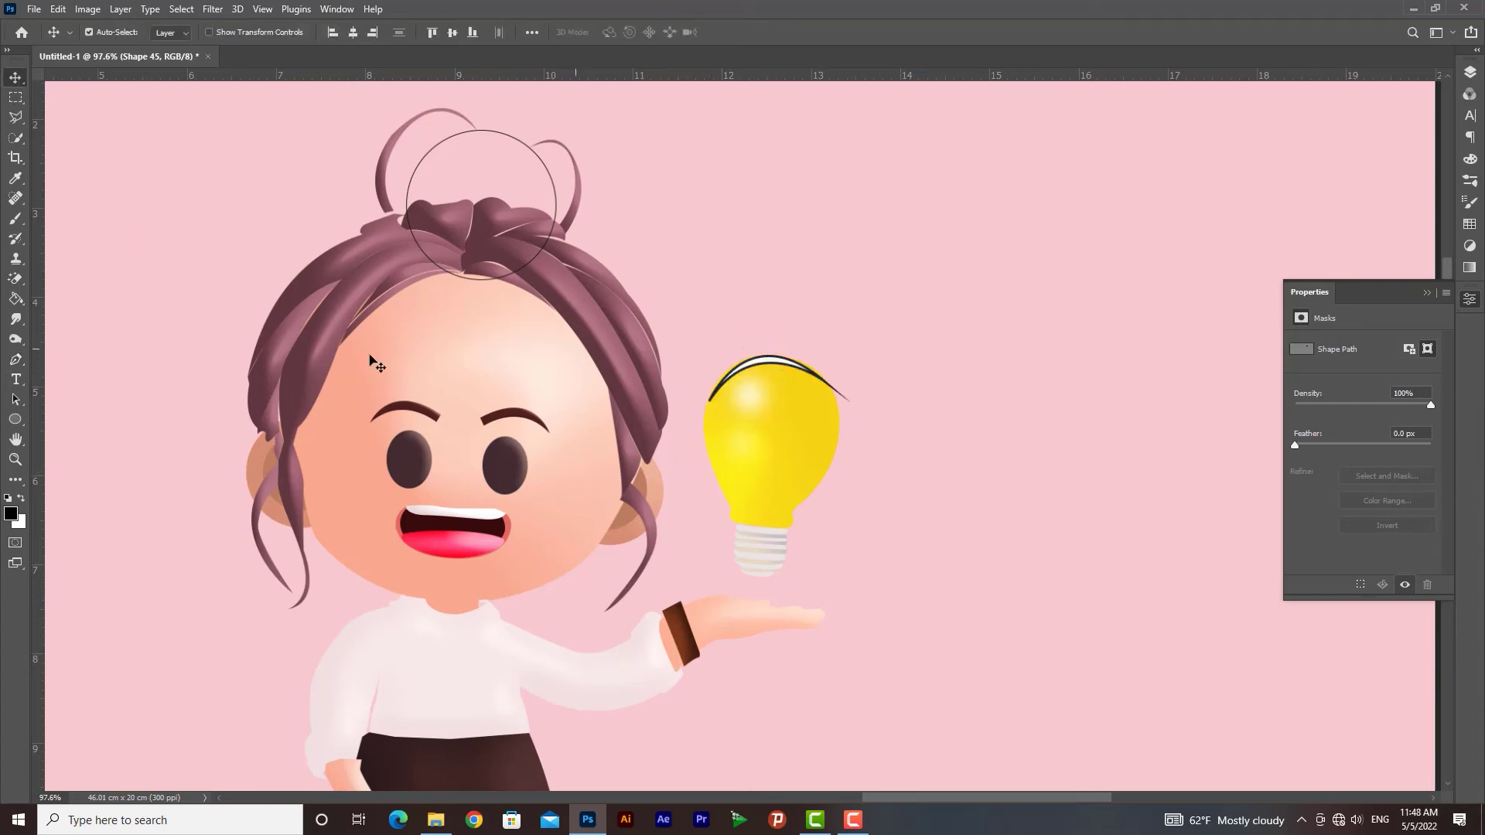
pyautogui.click(15, 418)
pyautogui.click(173, 31)
pyautogui.click(227, 32)
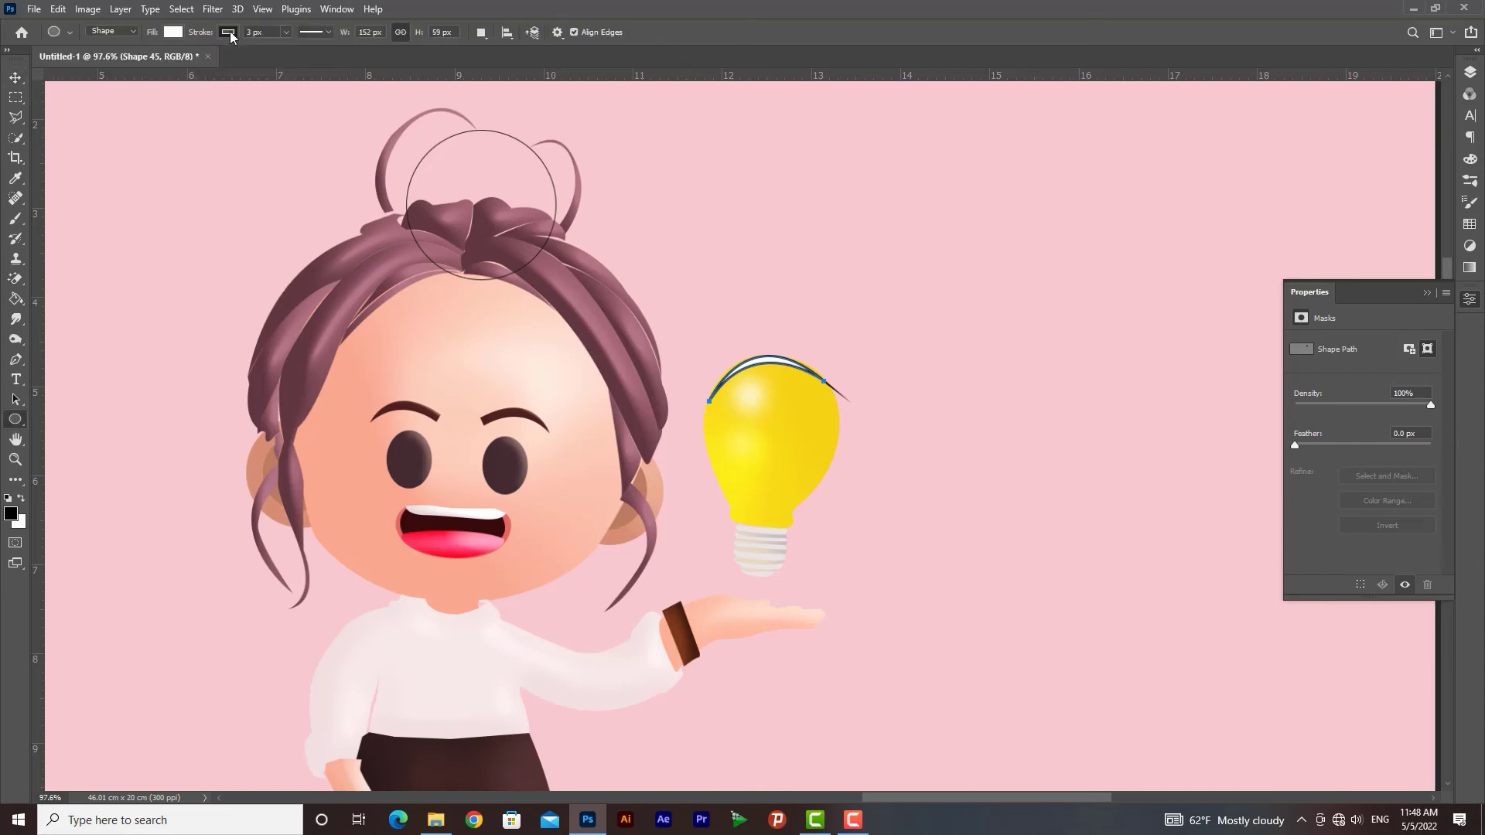
pyautogui.click(139, 62)
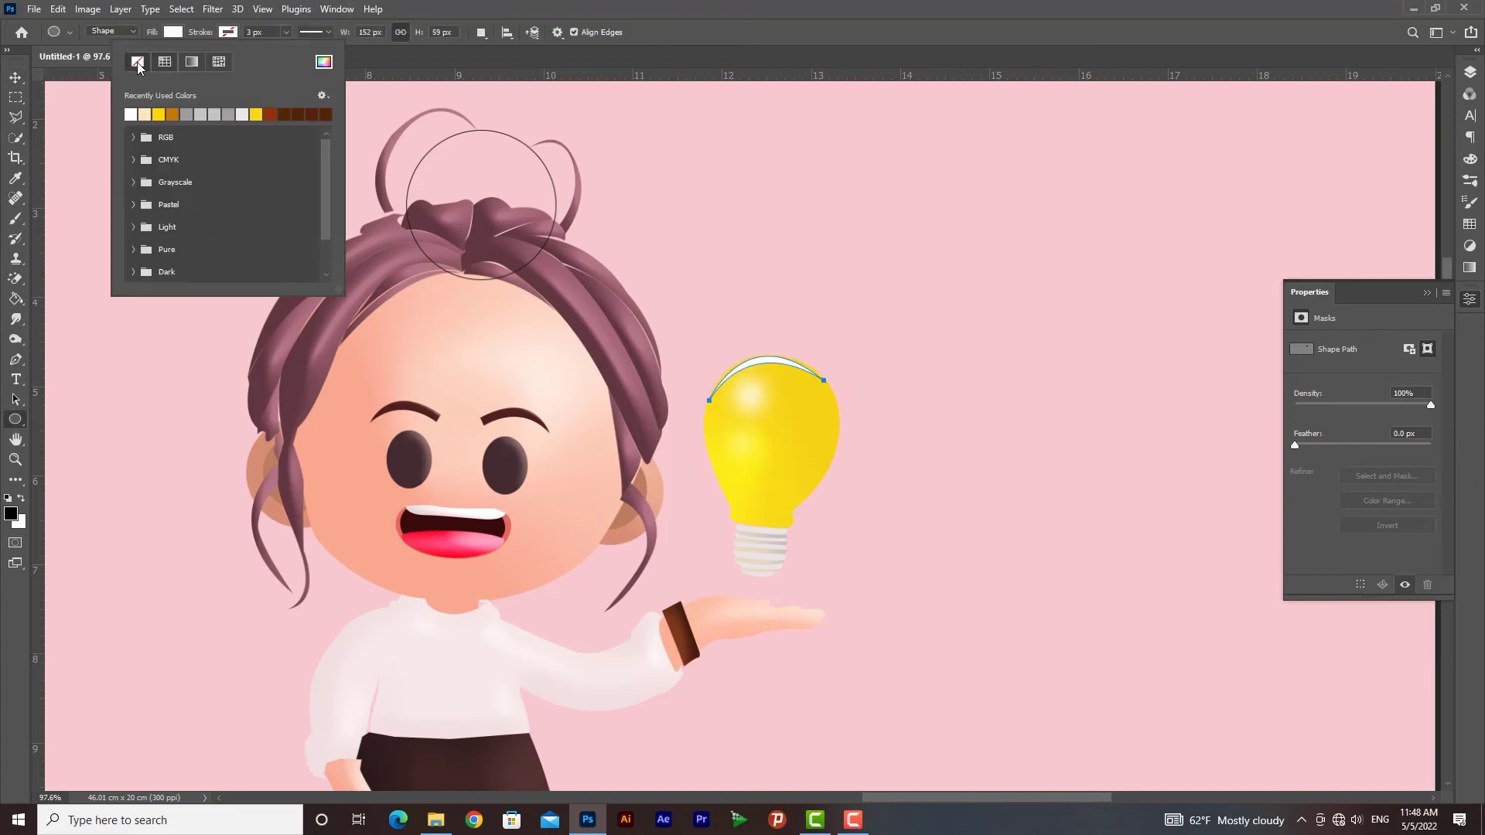
# Step: Convert the crescent to a smart object and soften it with a Gaussian Blur of about 5 px
pyautogui.click(14, 78)
pyautogui.click(212, 8)
pyautogui.moveTo(271, 206)
pyautogui.click(472, 266)
pyautogui.click(760, 306)
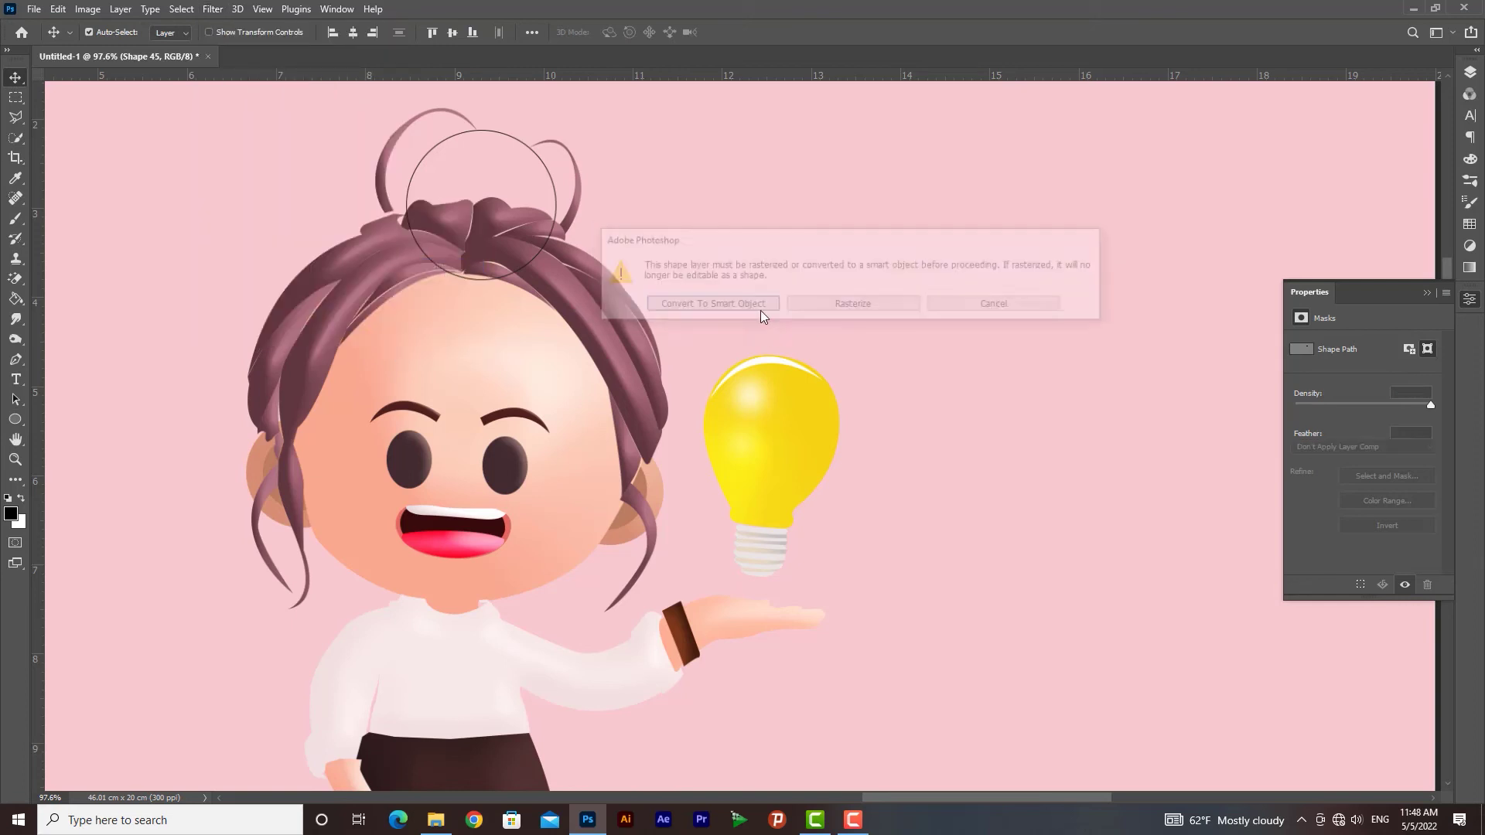
pyautogui.moveTo(954, 480); pyautogui.dragTo(936, 482)
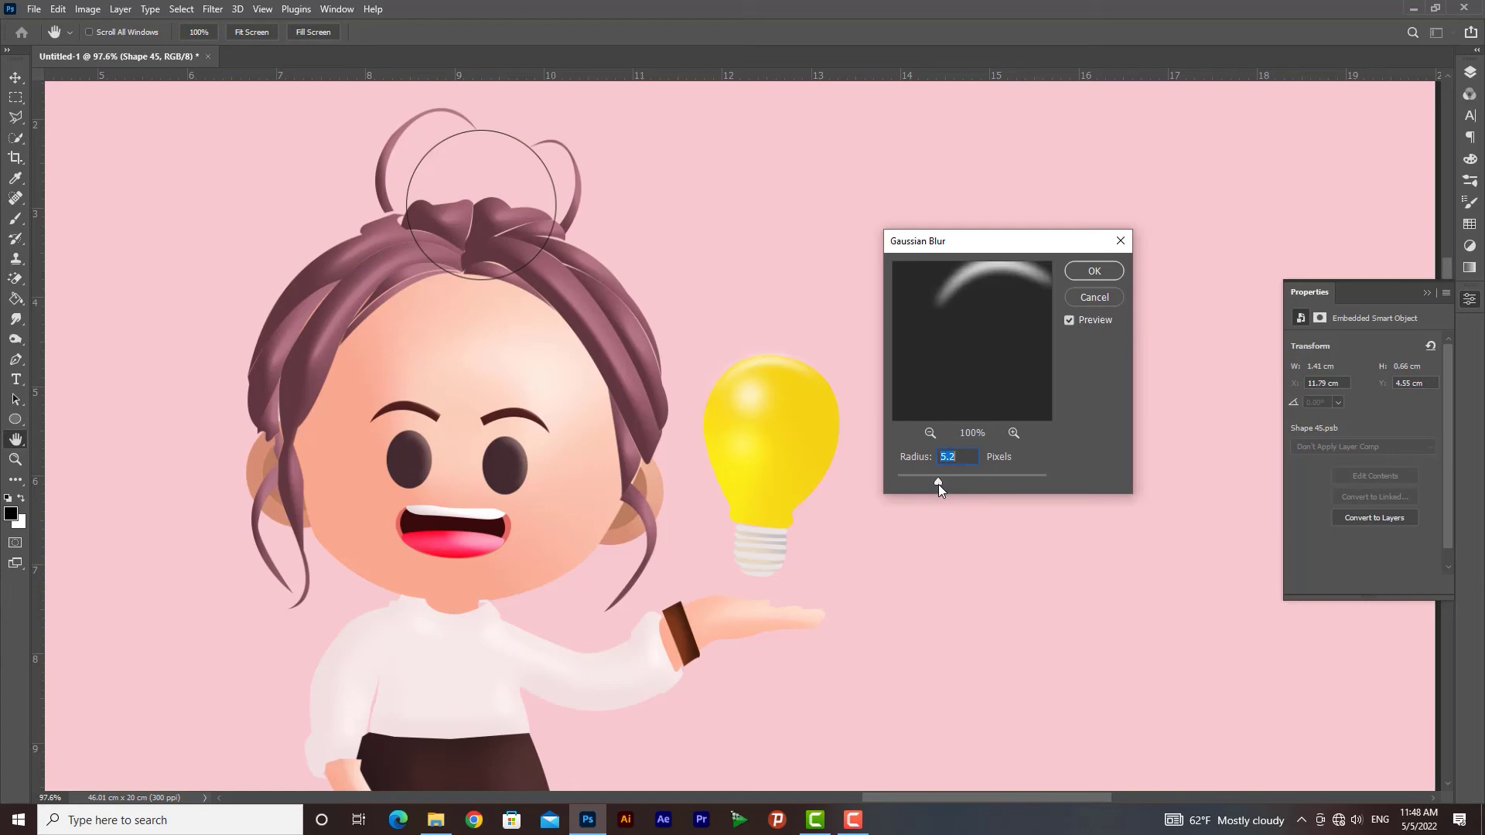
pyautogui.click(1079, 272)
# Step: Trace a closed patch about 86 by 252 px over the hair facing the bulb, directly above Shape 11, with the Pen tool
pyautogui.press('z')
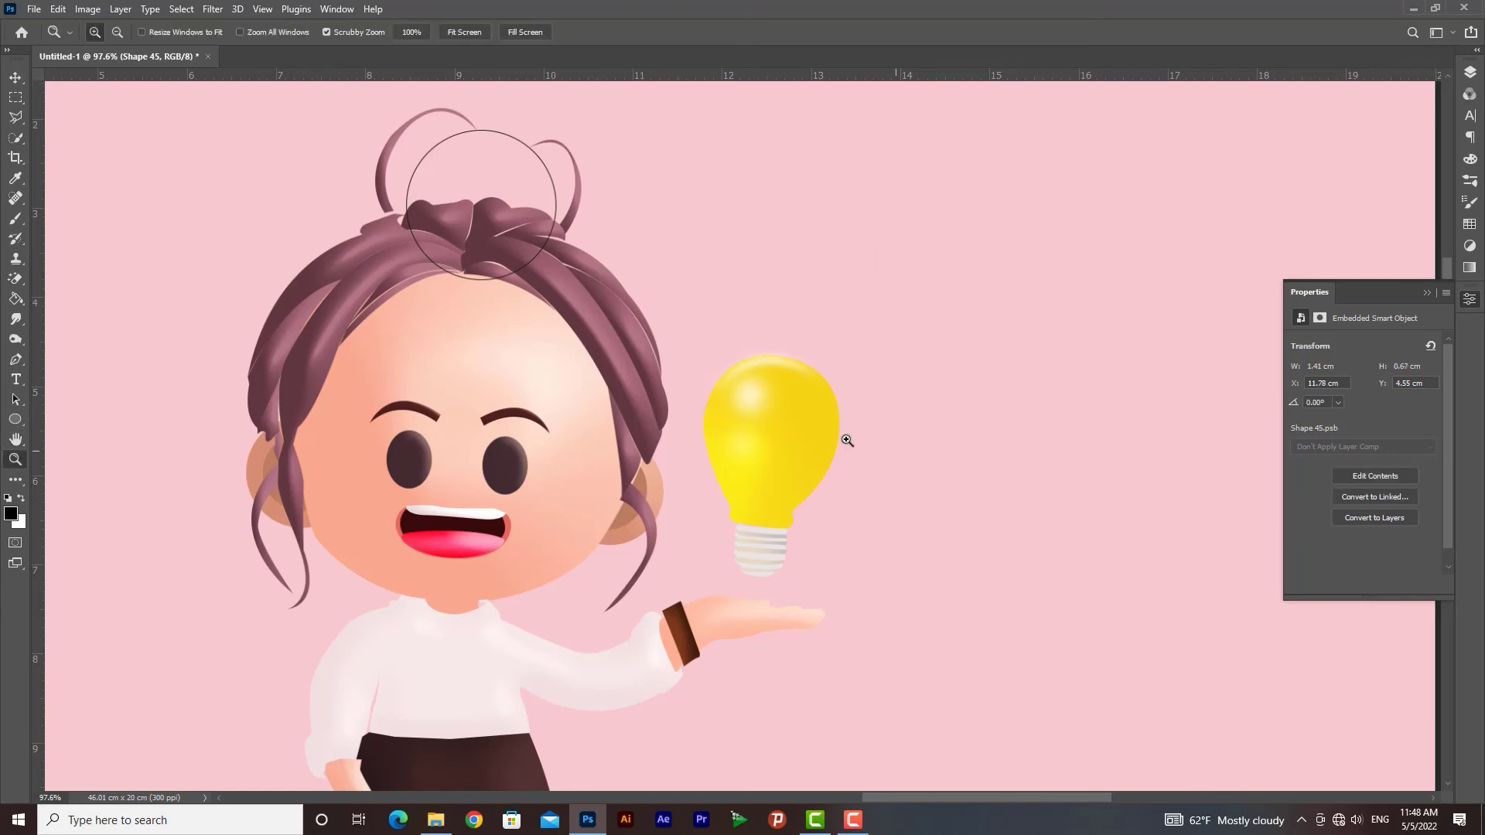
pyautogui.keyDown('alt'); pyautogui.click(820, 399); pyautogui.keyUp('alt')
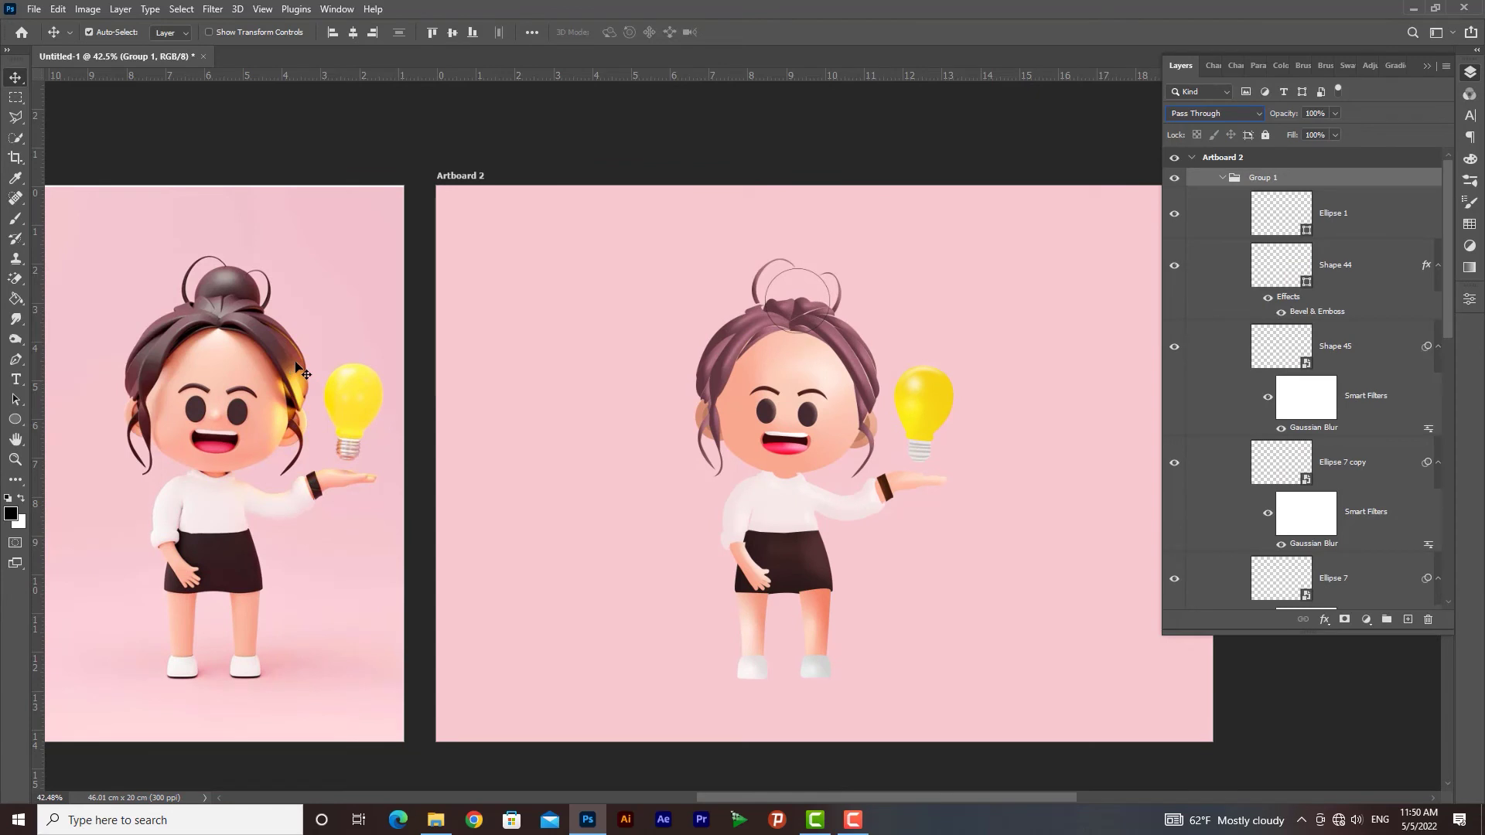
pyautogui.click(875, 407)
pyautogui.press('z')
pyautogui.moveTo(889, 410); pyautogui.dragTo(868, 442)
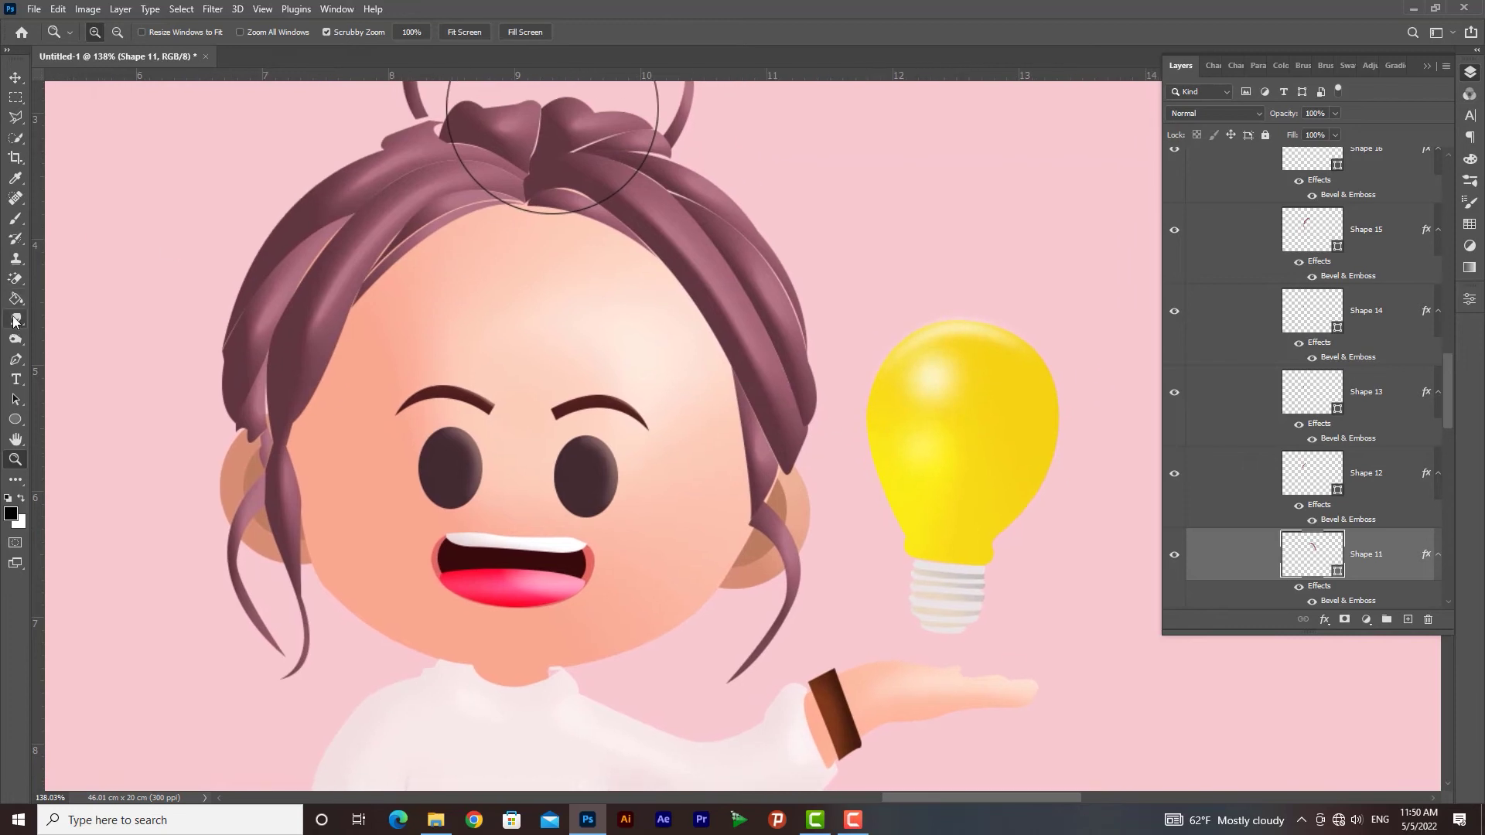
pyautogui.click(16, 360)
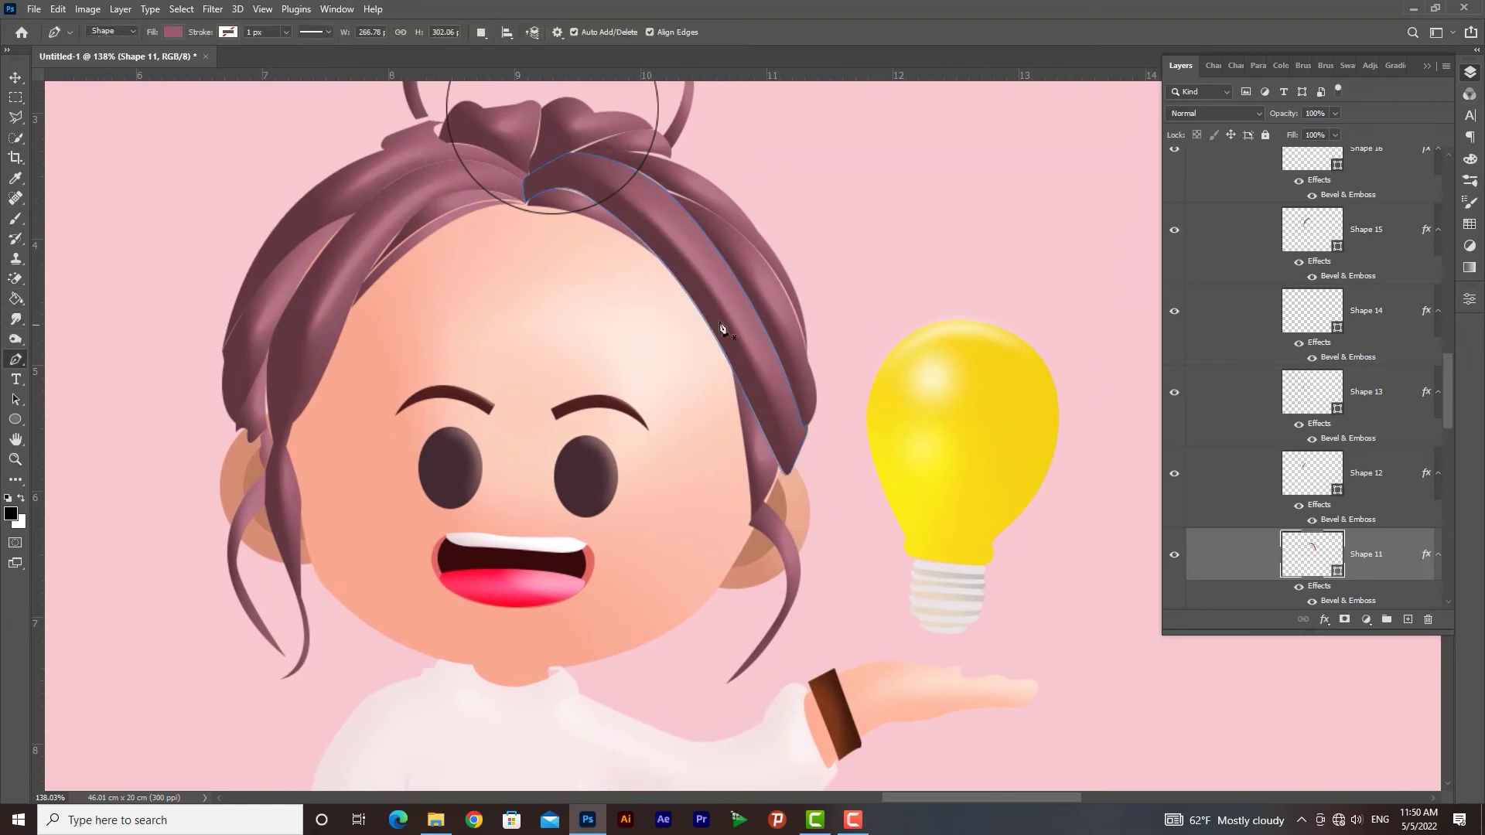
pyautogui.click(784, 269)
pyautogui.moveTo(748, 291); pyautogui.dragTo(724, 350)
pyautogui.moveTo(750, 526)
pyautogui.mouseDown()
pyautogui.moveTo(742, 563)
pyautogui.moveTo(746, 536)
pyautogui.mouseUp()
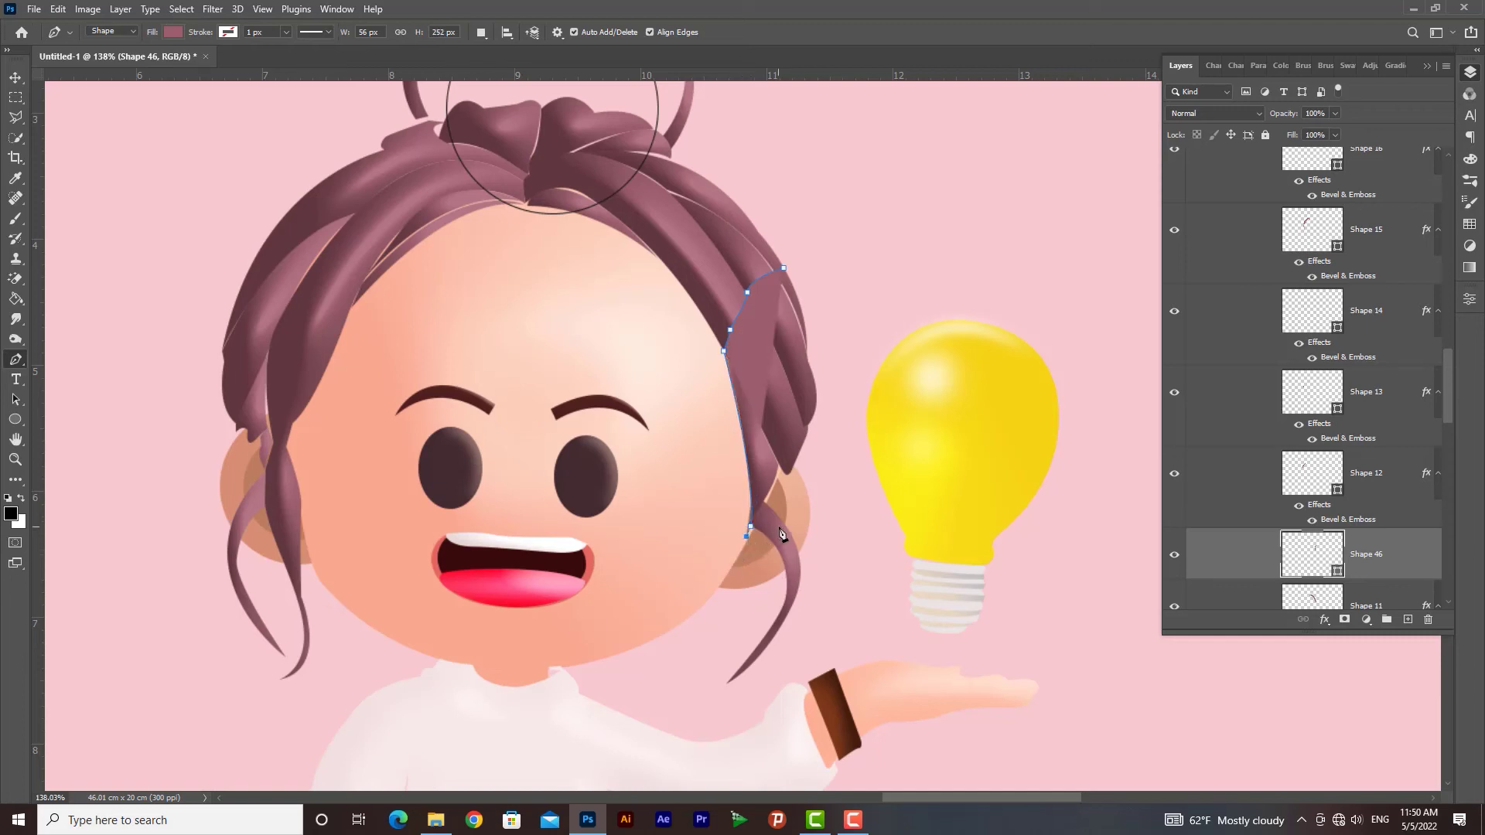
pyautogui.click(789, 507)
pyautogui.click(794, 465)
pyautogui.moveTo(809, 416); pyautogui.dragTo(810, 416)
pyautogui.moveTo(807, 363); pyautogui.dragTo(806, 357)
pyautogui.moveTo(769, 250)
pyautogui.mouseDown()
pyautogui.moveTo(744, 218)
pyautogui.moveTo(750, 242)
pyautogui.mouseUp()
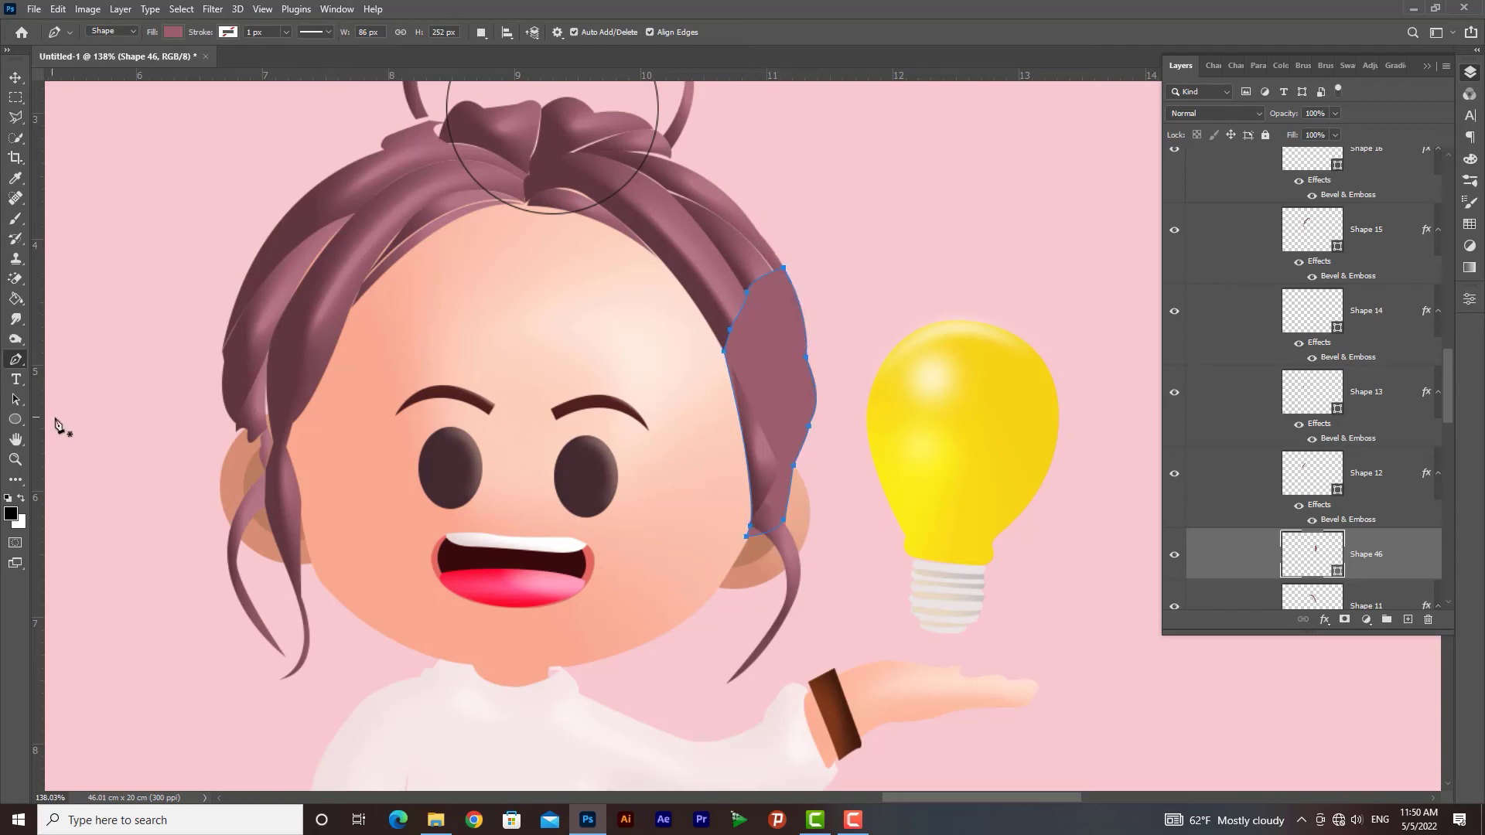
# Step: Fill the hair patch with the recent golden yellow and soften it as a smart object with a Gaussian Blur of about 33 px
pyautogui.click(171, 33)
pyautogui.click(77, 114)
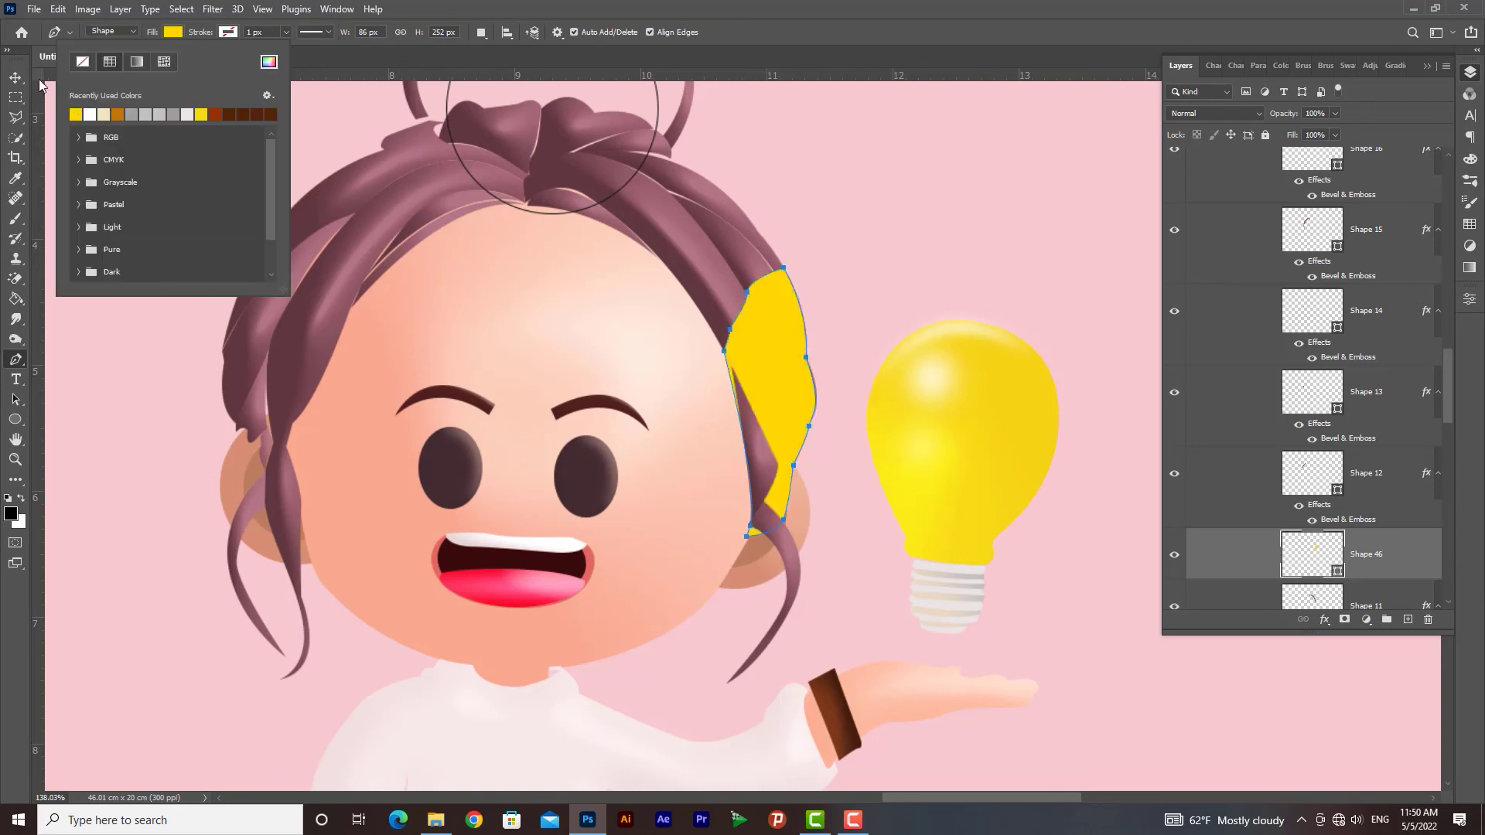
pyautogui.click(15, 77)
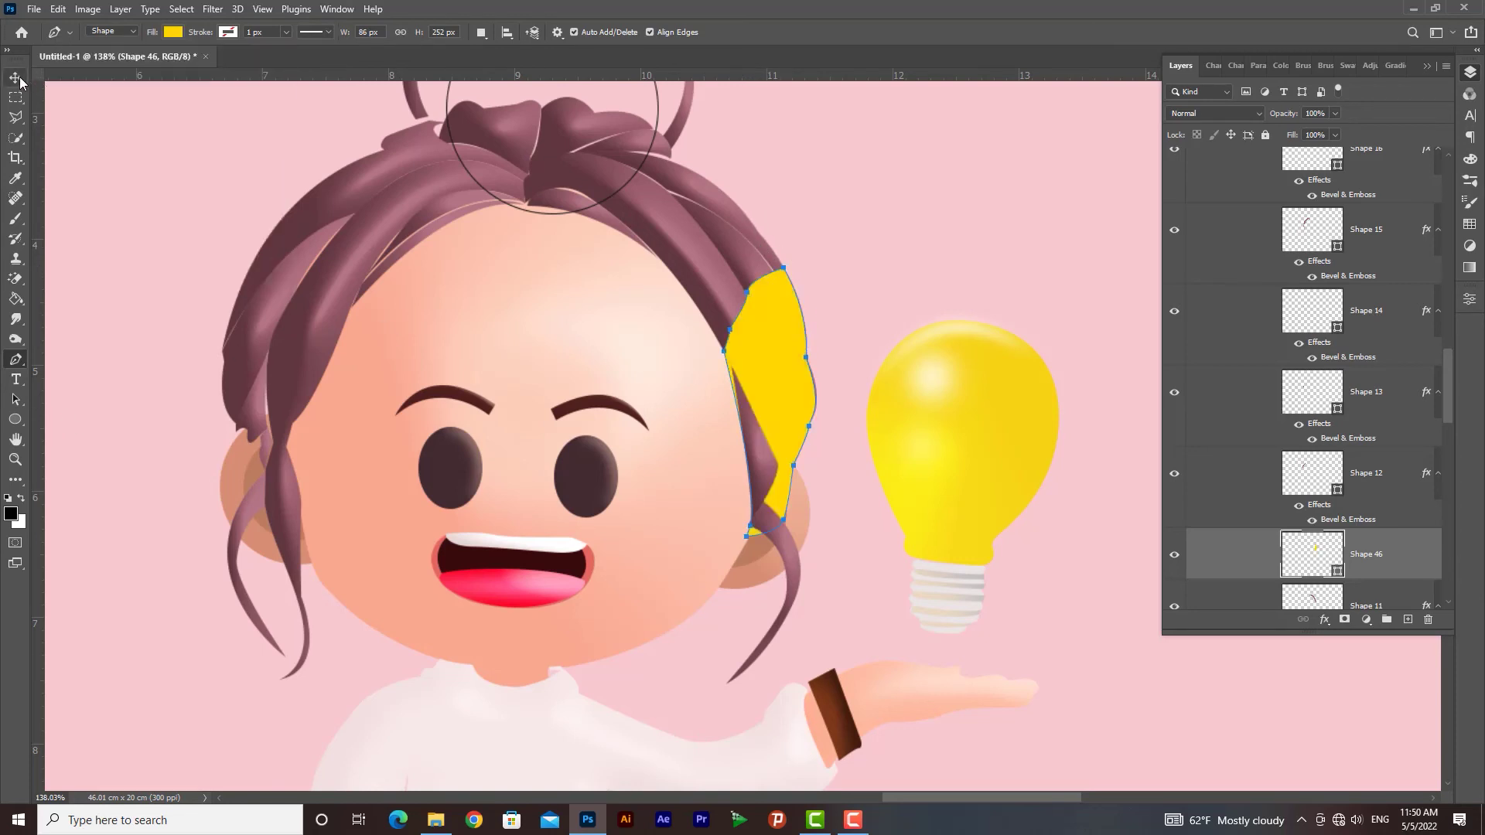
pyautogui.click(213, 8)
pyautogui.moveTo(371, 206)
pyautogui.click(456, 265)
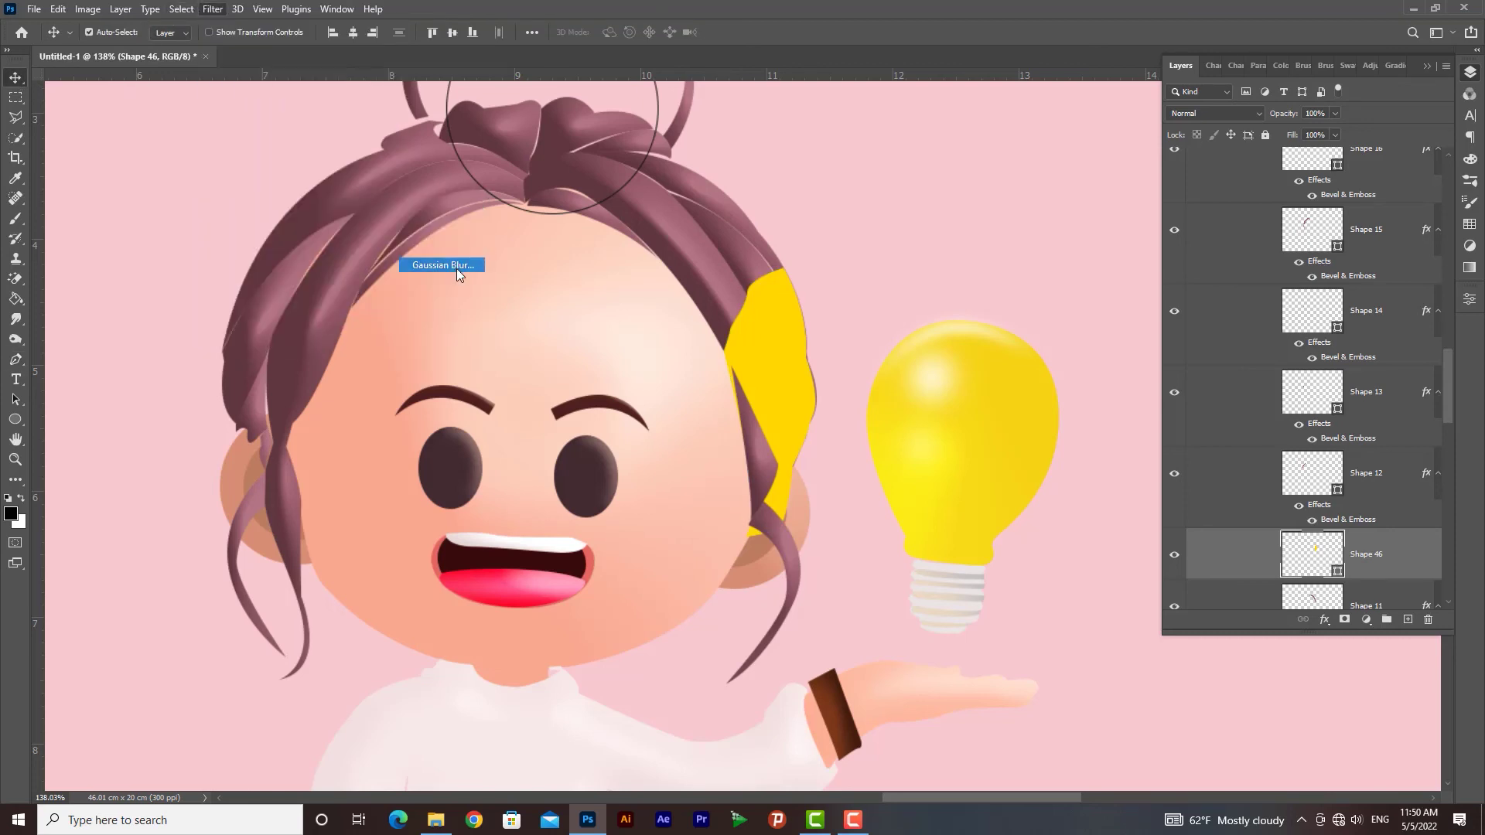
pyautogui.click(741, 306)
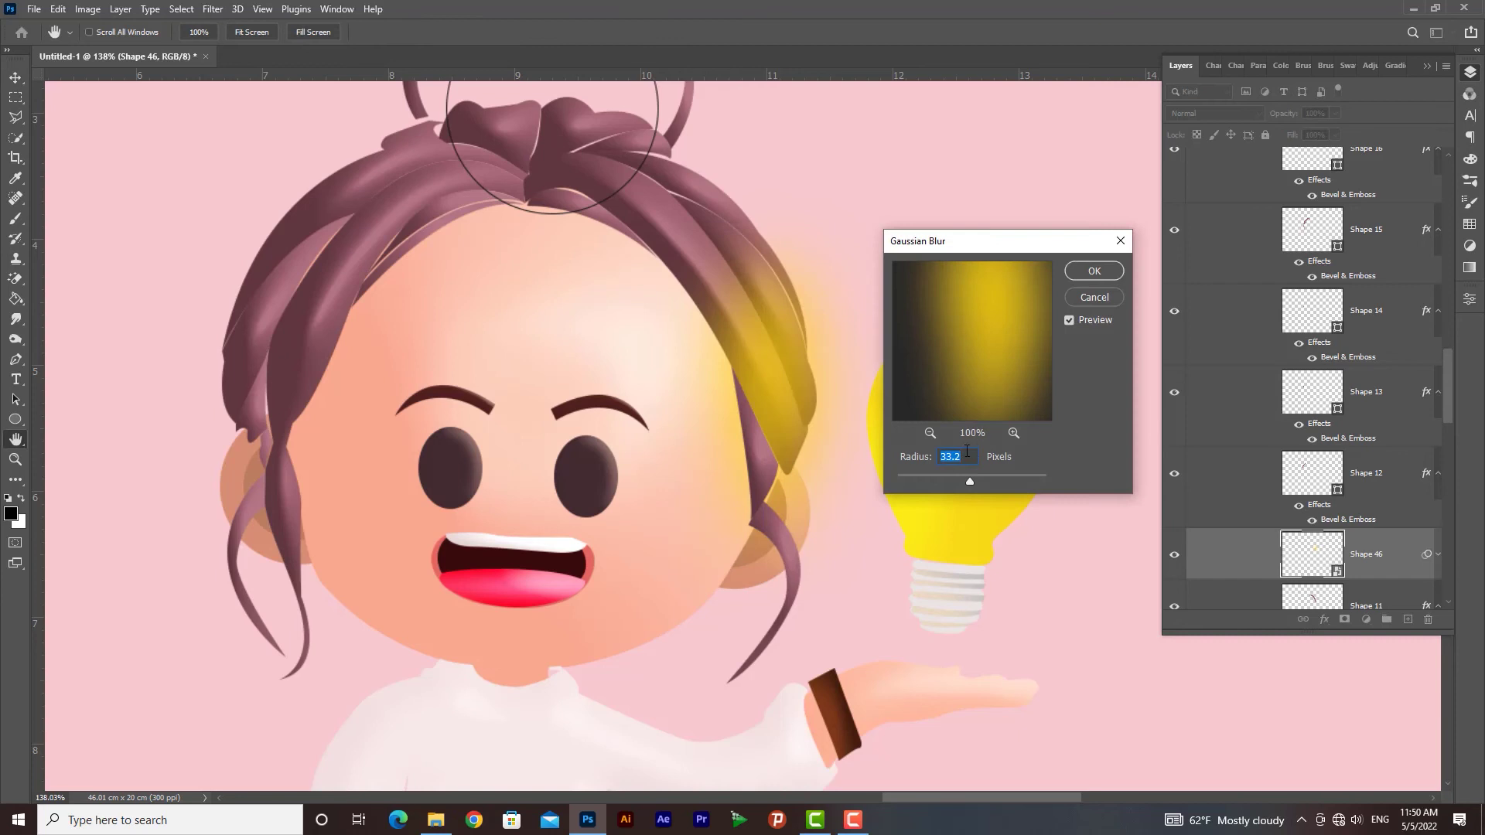
pyautogui.moveTo(968, 480); pyautogui.dragTo(972, 481)
pyautogui.click(1094, 271)
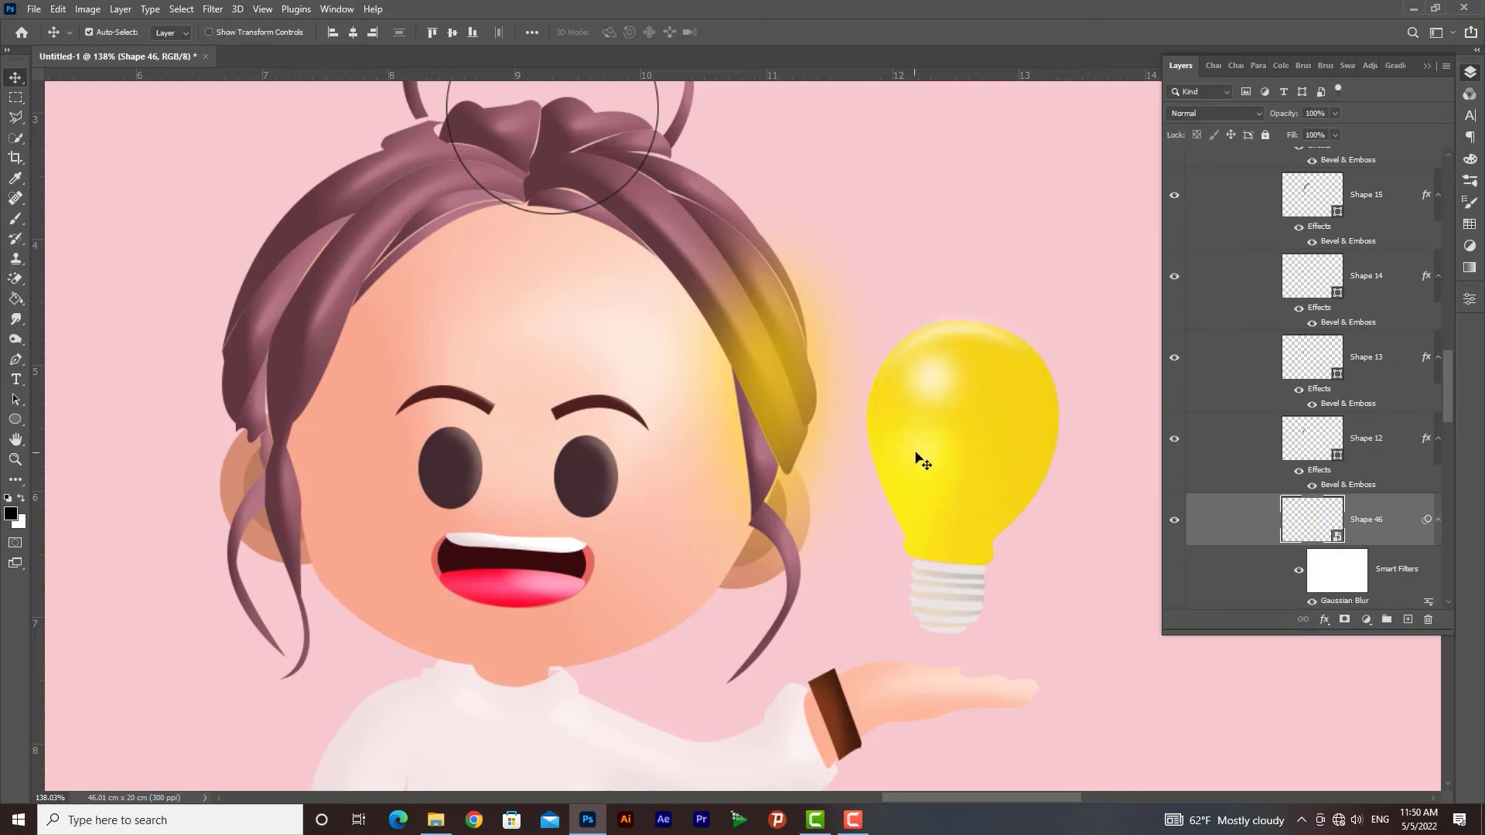
# Step: Set the blend mode of the blurred golden hair patch to Overlay
pyautogui.click(1223, 114)
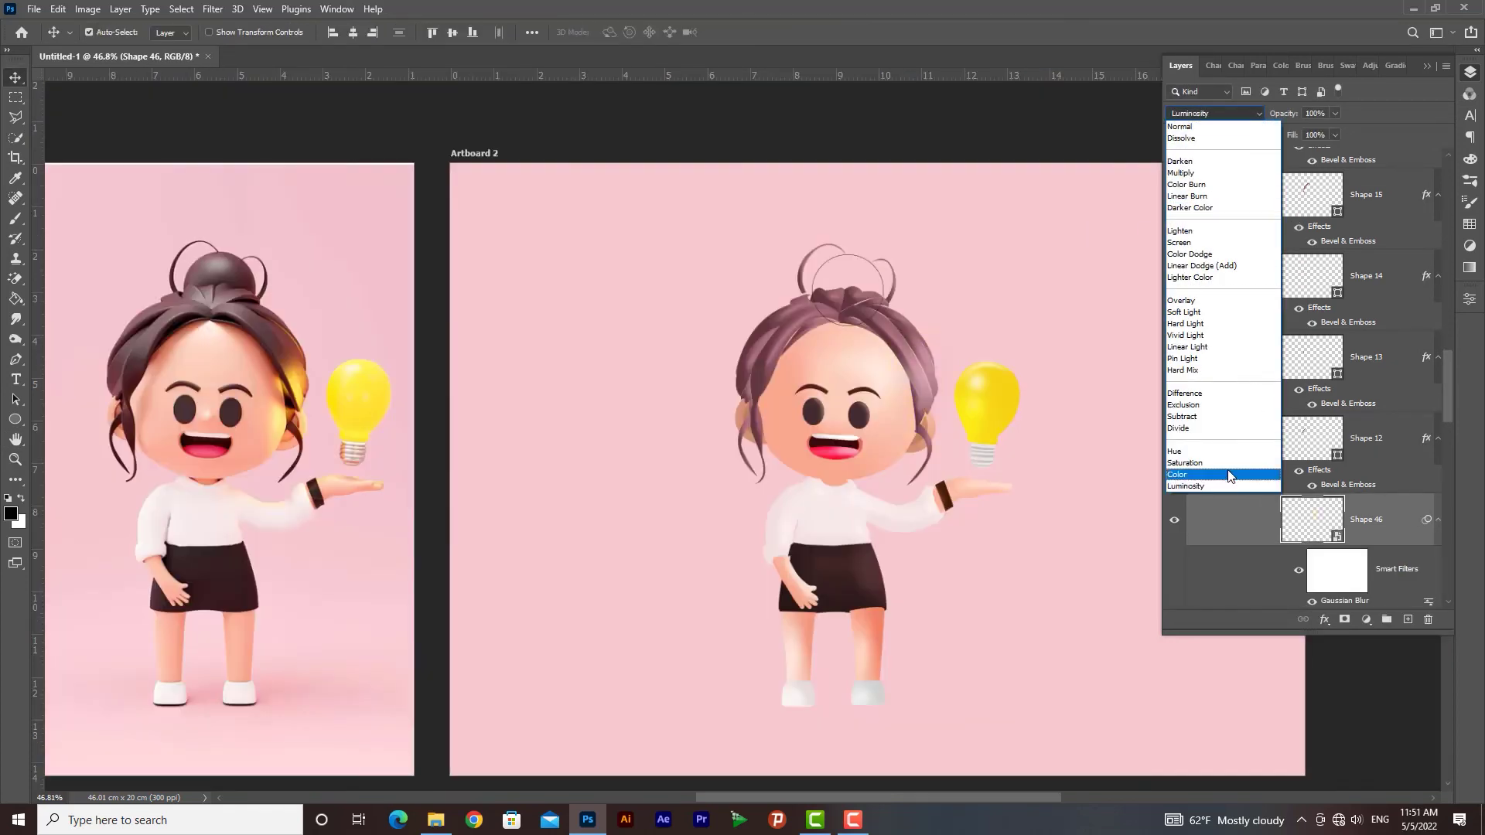
pyautogui.click(1205, 300)
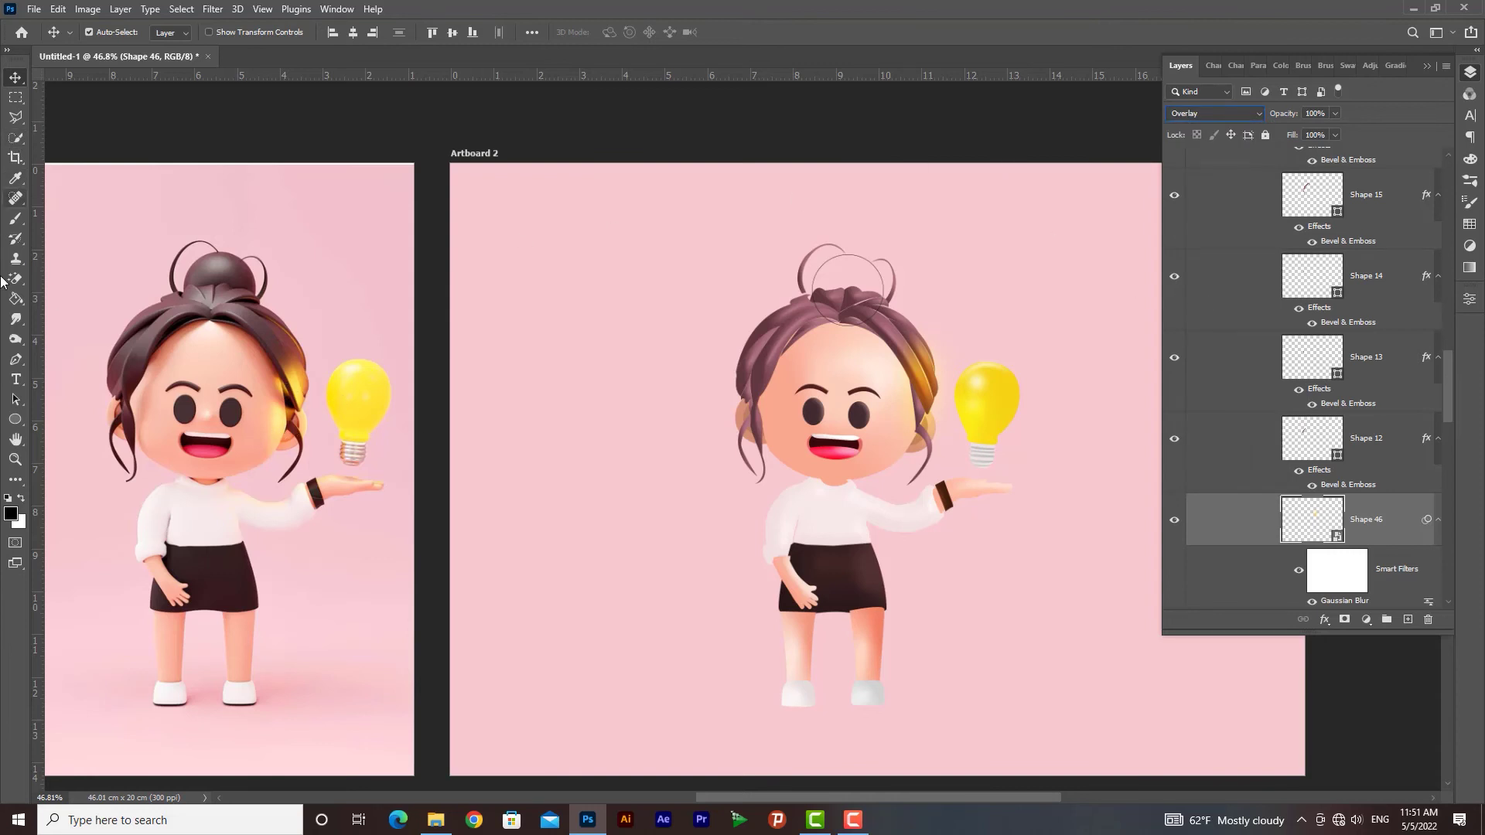
# Step: Trace a closed patch along the edge of the face nearest the bulb with the Pen tool
pyautogui.click(15, 360)
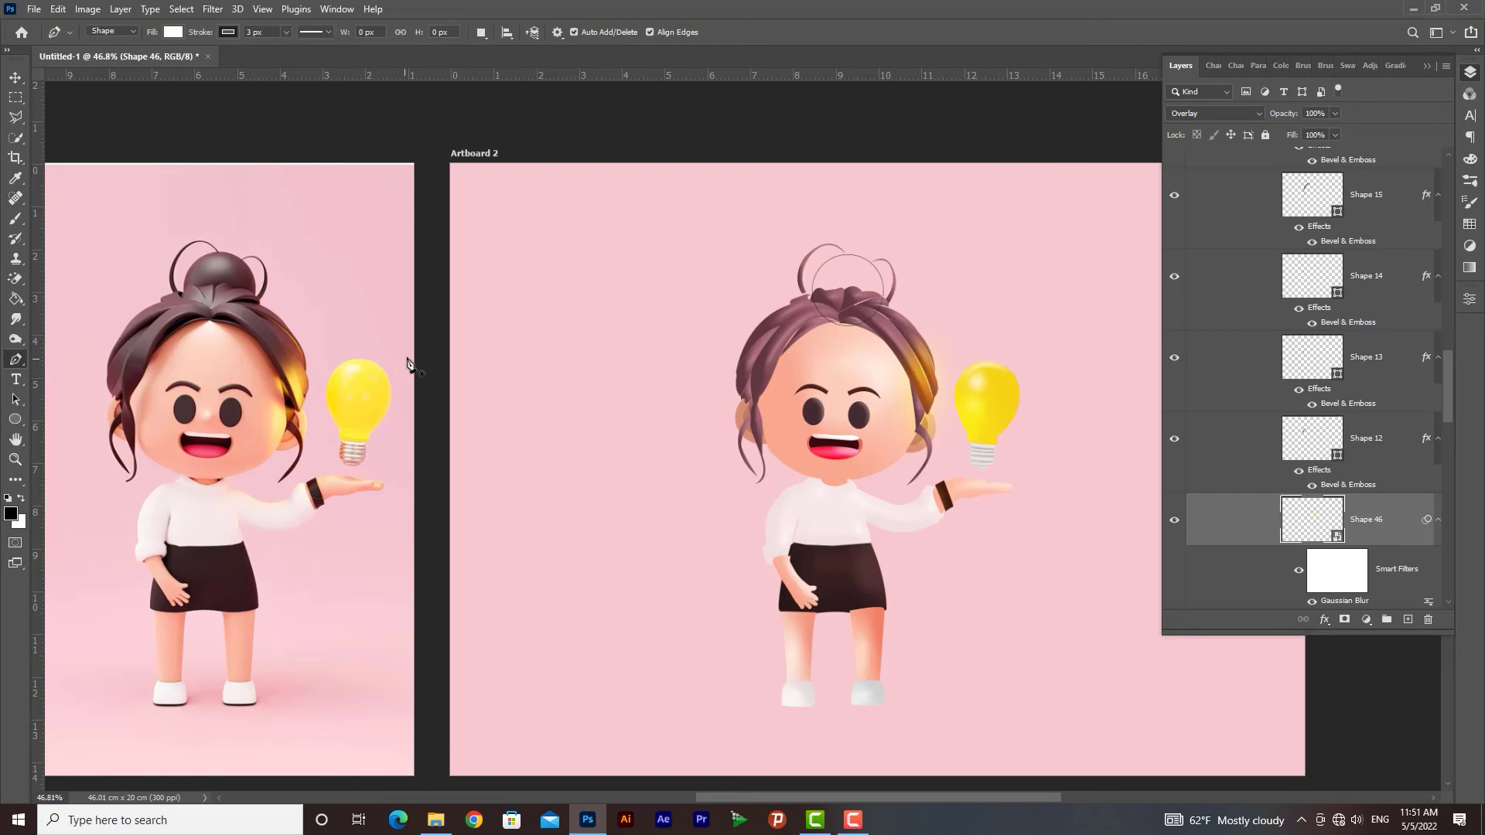
pyautogui.click(901, 357)
pyautogui.click(902, 389)
pyautogui.moveTo(904, 437); pyautogui.dragTo(903, 444)
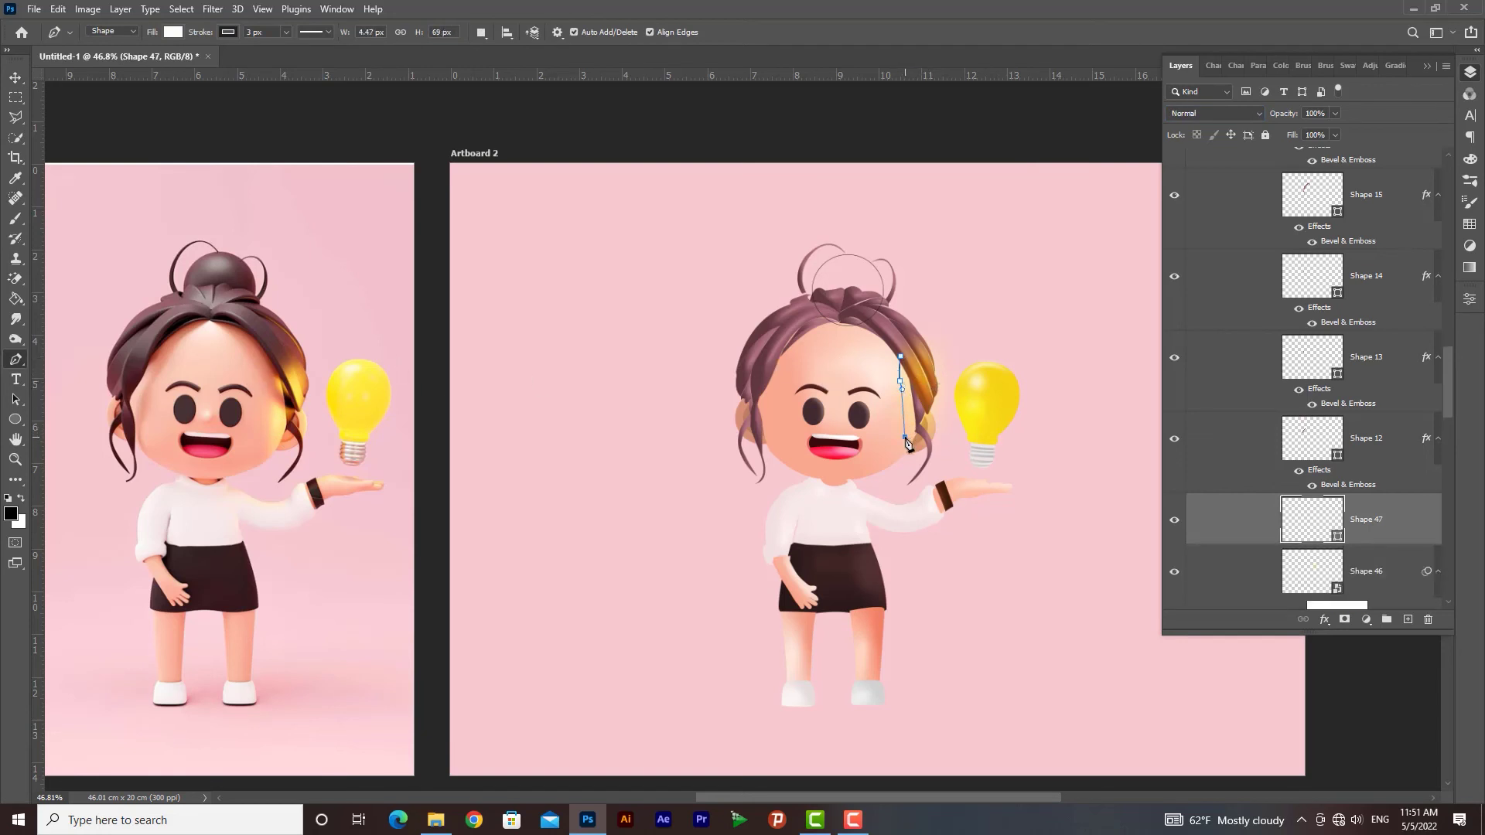
pyautogui.click(901, 453)
pyautogui.click(900, 356)
# Step: Fill the traced face patch with yellow
pyautogui.click(16, 418)
pyautogui.click(173, 32)
pyautogui.click(100, 88)
# Step: Soften the yellow face patch with a Gaussian Blur as a smart object and set its blend mode to Overlay
pyautogui.click(213, 9)
pyautogui.click(418, 265)
pyautogui.click(1094, 269)
pyautogui.click(1215, 112)
pyautogui.click(1201, 302)
# Step: Trace a closed patch over the outstretched hand, from the bracelet to the fingertips, with the Pen tool
pyautogui.scroll(4, 998, 511)
pyautogui.press('p')
pyautogui.click(875, 495)
pyautogui.click(909, 484)
pyautogui.click(1017, 501)
pyautogui.click(876, 496)
# Step: Fill the hand patch with the recent yellow and remove its outline
pyautogui.click(173, 32)
pyautogui.click(100, 116)
pyautogui.click(228, 32)
pyautogui.click(124, 63)
pyautogui.click(16, 77)
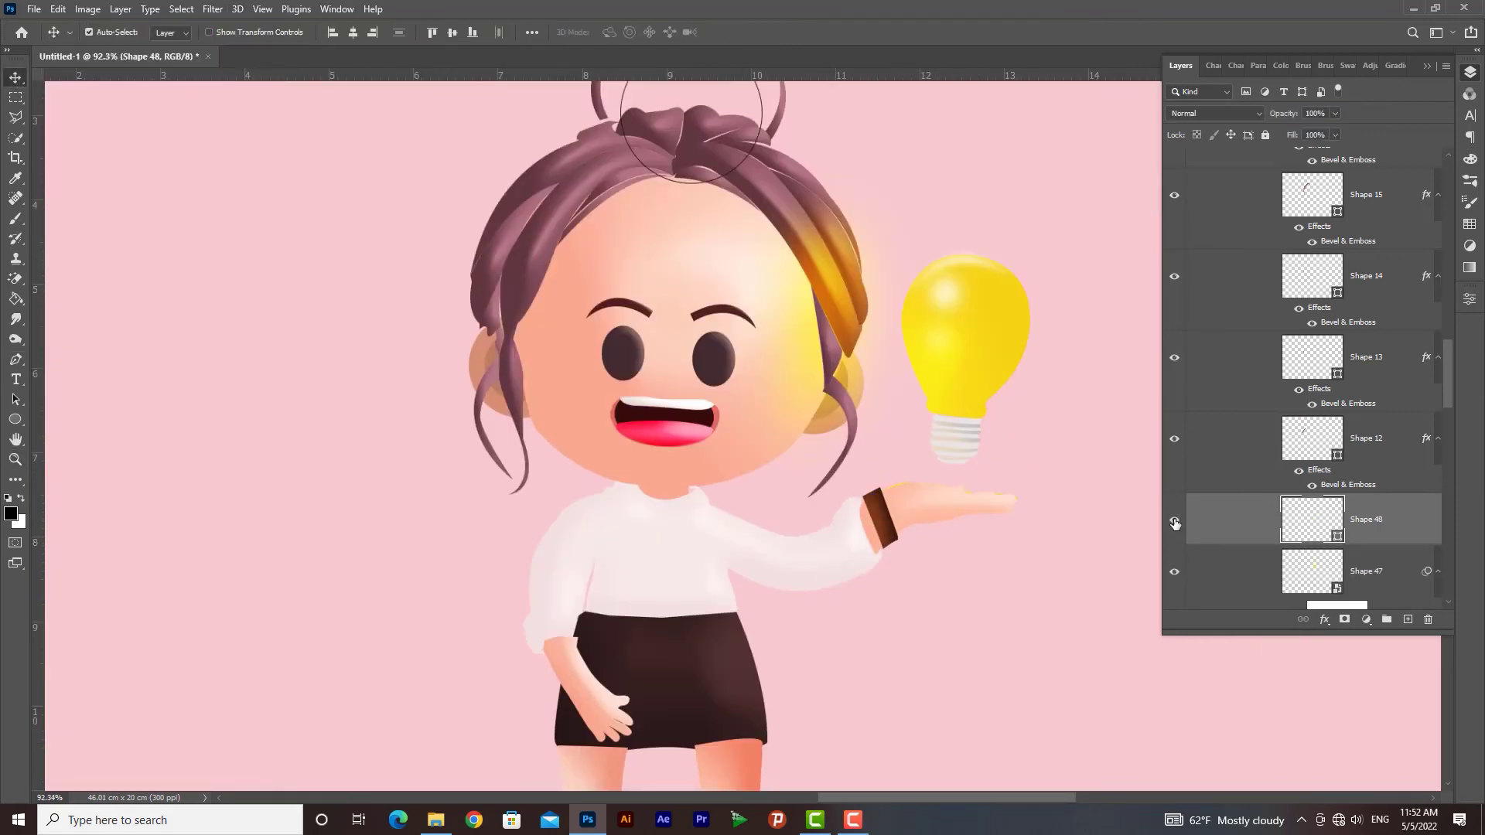
# Step: Bring the hand patch, Shape 48, forward in the layer stack to just above Shape 44
pyautogui.hotkey('ctrl', ']')
pyautogui.hotkey('ctrl', ']')
pyautogui.hotkey('ctrl', ']')
pyautogui.hotkey('ctrl', ']')
pyautogui.hotkey('ctrl', ']')
pyautogui.hotkey('ctrl', ']')
pyautogui.hotkey('ctrl', ']')
pyautogui.hotkey('ctrl', ']')
pyautogui.hotkey('ctrl', ']')
pyautogui.hotkey('ctrl', ']')
pyautogui.hotkey('ctrl', ']')
pyautogui.hotkey('ctrl', ']')
# Step: Convert the hand patch to a smart object, soften it with a Gaussian Blur and open its blend mode choices
pyautogui.click(213, 9)
pyautogui.moveTo(232, 206)
pyautogui.click(418, 266)
pyautogui.click(680, 313)
pyautogui.moveTo(1176, 436); pyautogui.dragTo(1168, 439)
pyautogui.click(1305, 227)
pyautogui.click(1215, 113)
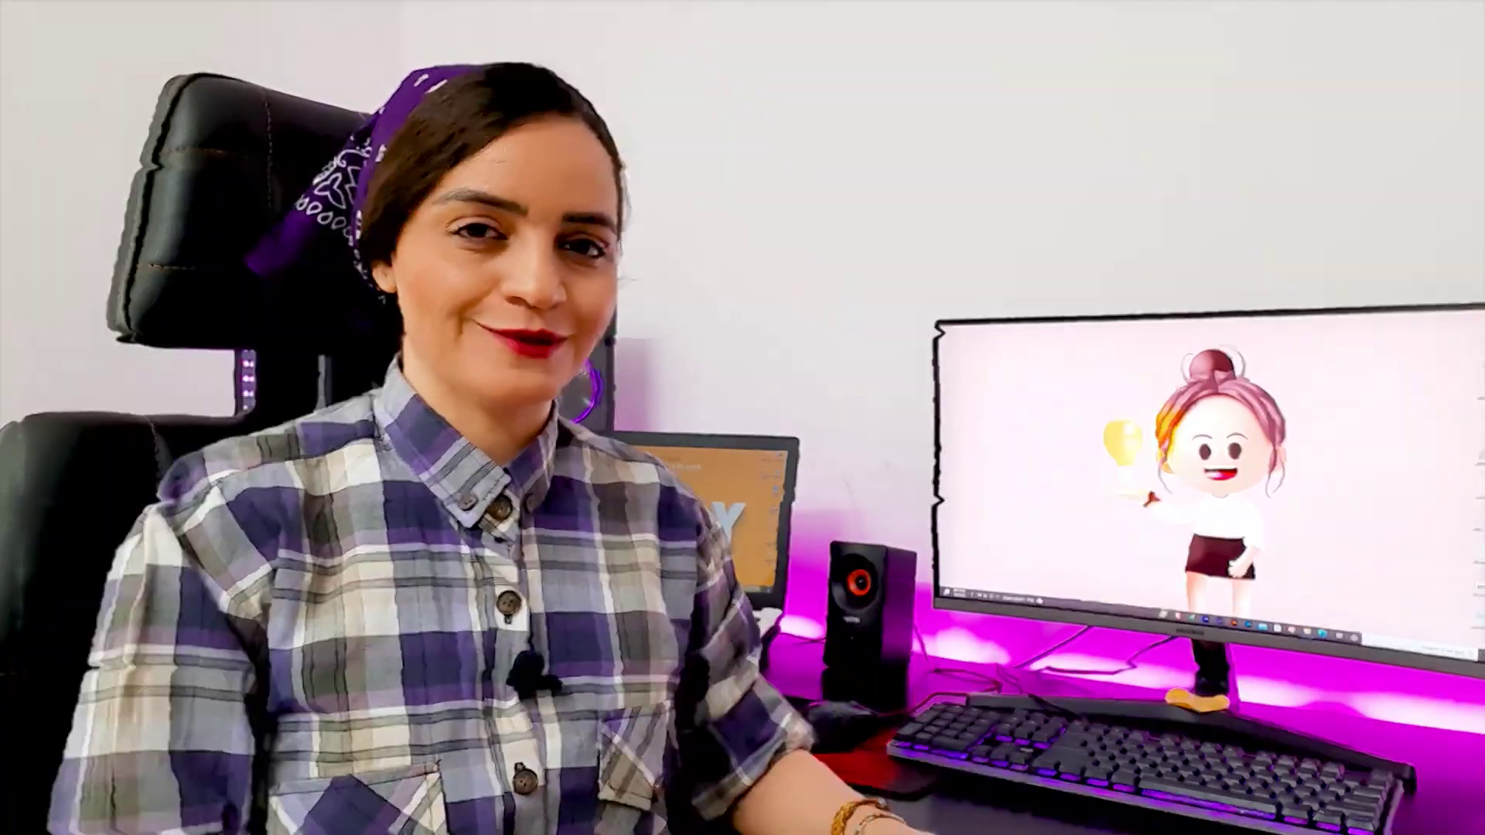
# Step: Fill the hair bun circle, Ellipse 1, with the recent dark brown and remove its outline
pyautogui.scroll(5, 1349, 338)
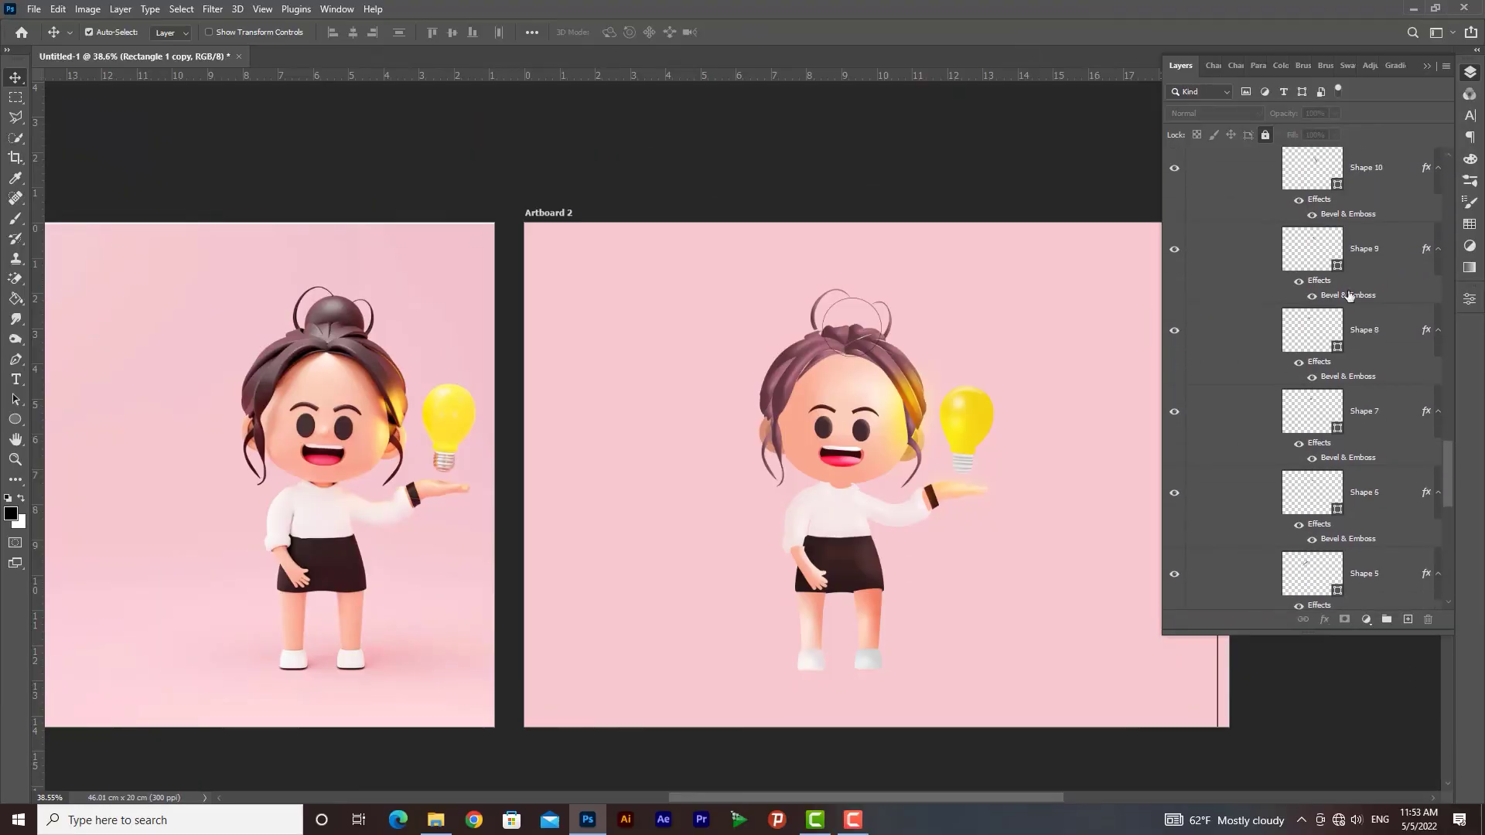
pyautogui.moveTo(1456, 457); pyautogui.dragTo(1446, 168)
pyautogui.click(1223, 179)
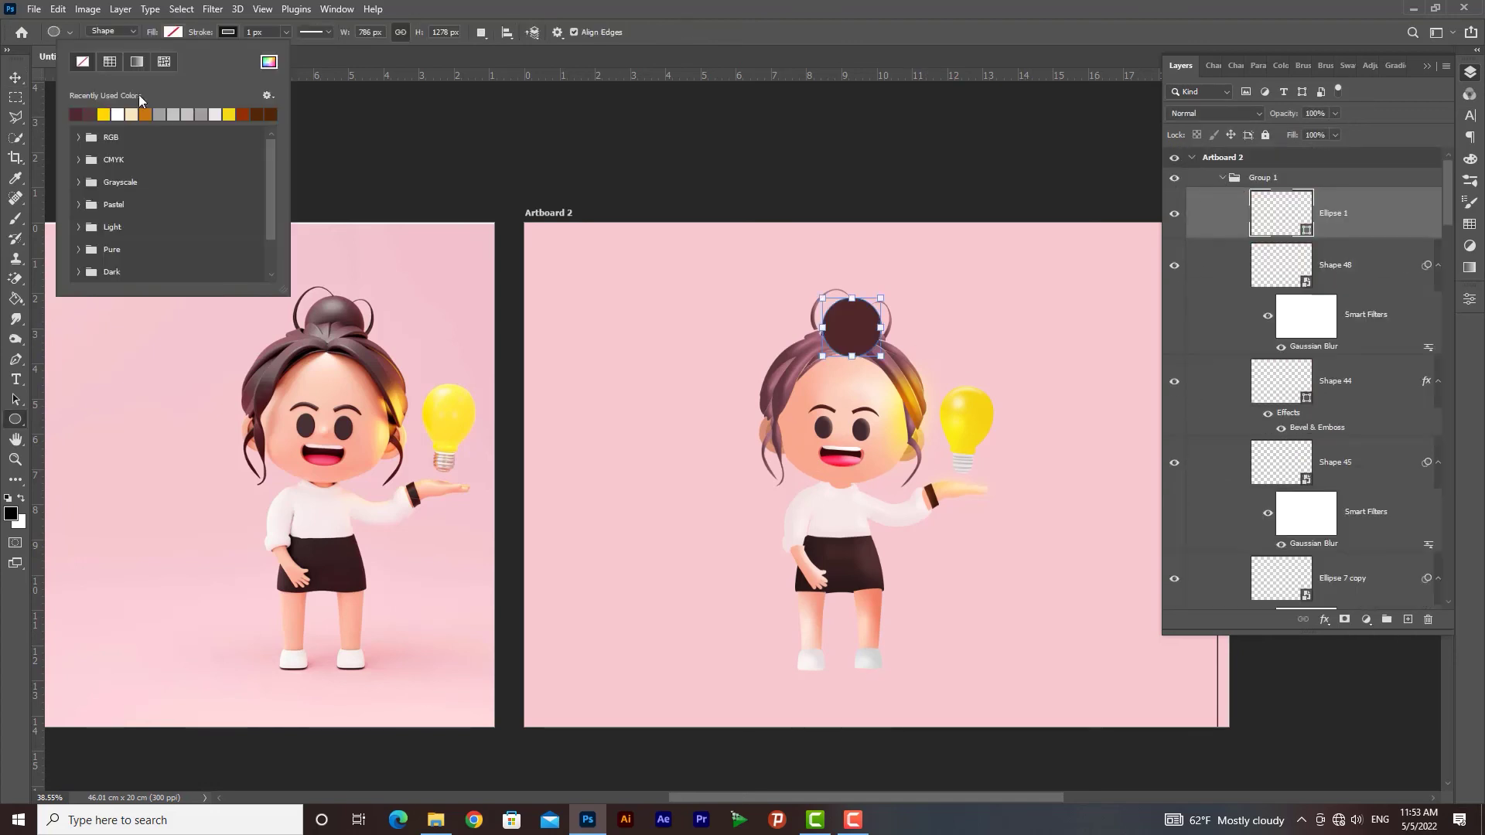
pyautogui.click(228, 33)
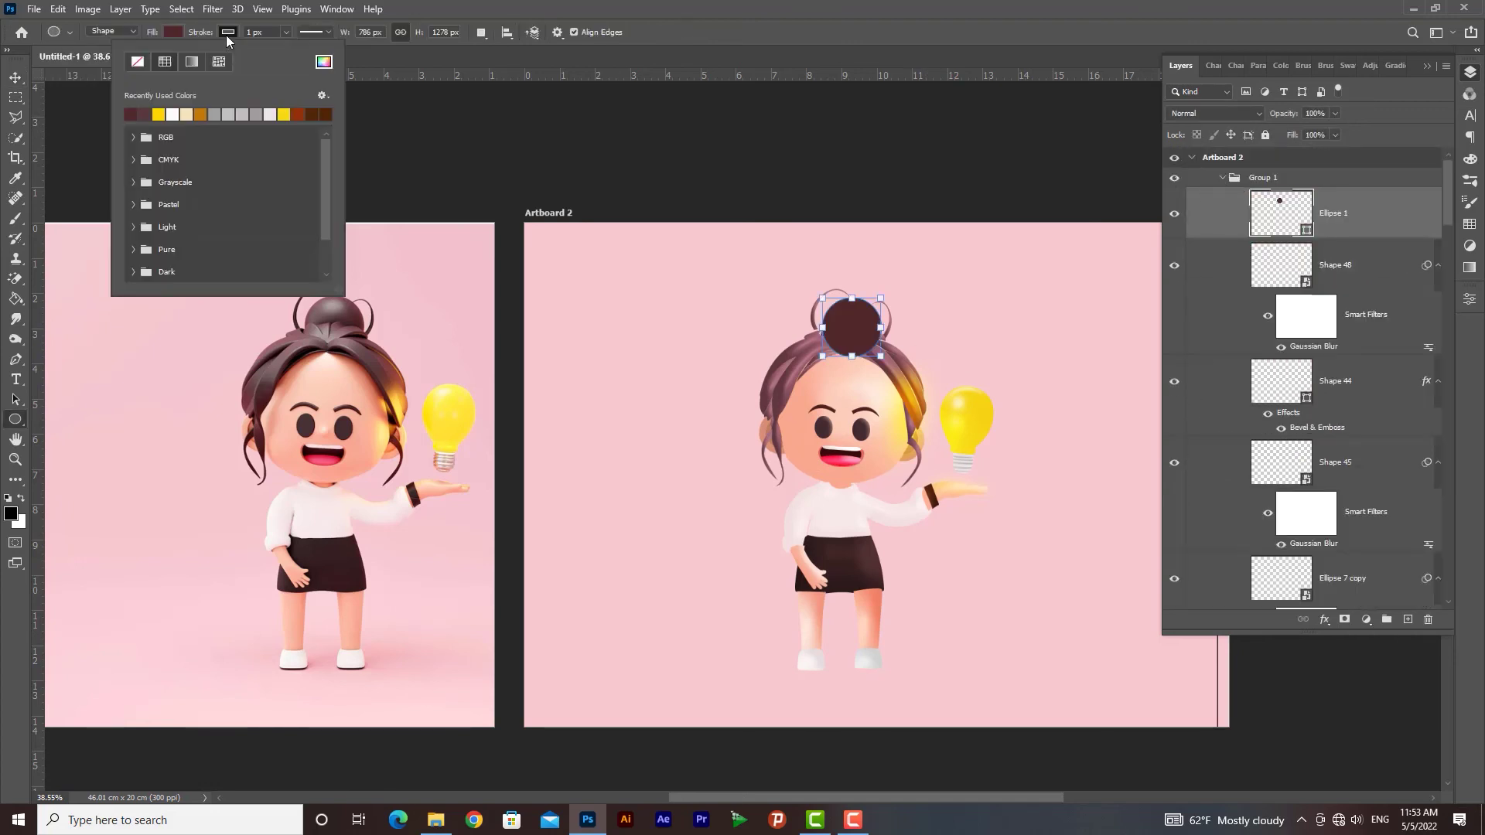
pyautogui.click(15, 78)
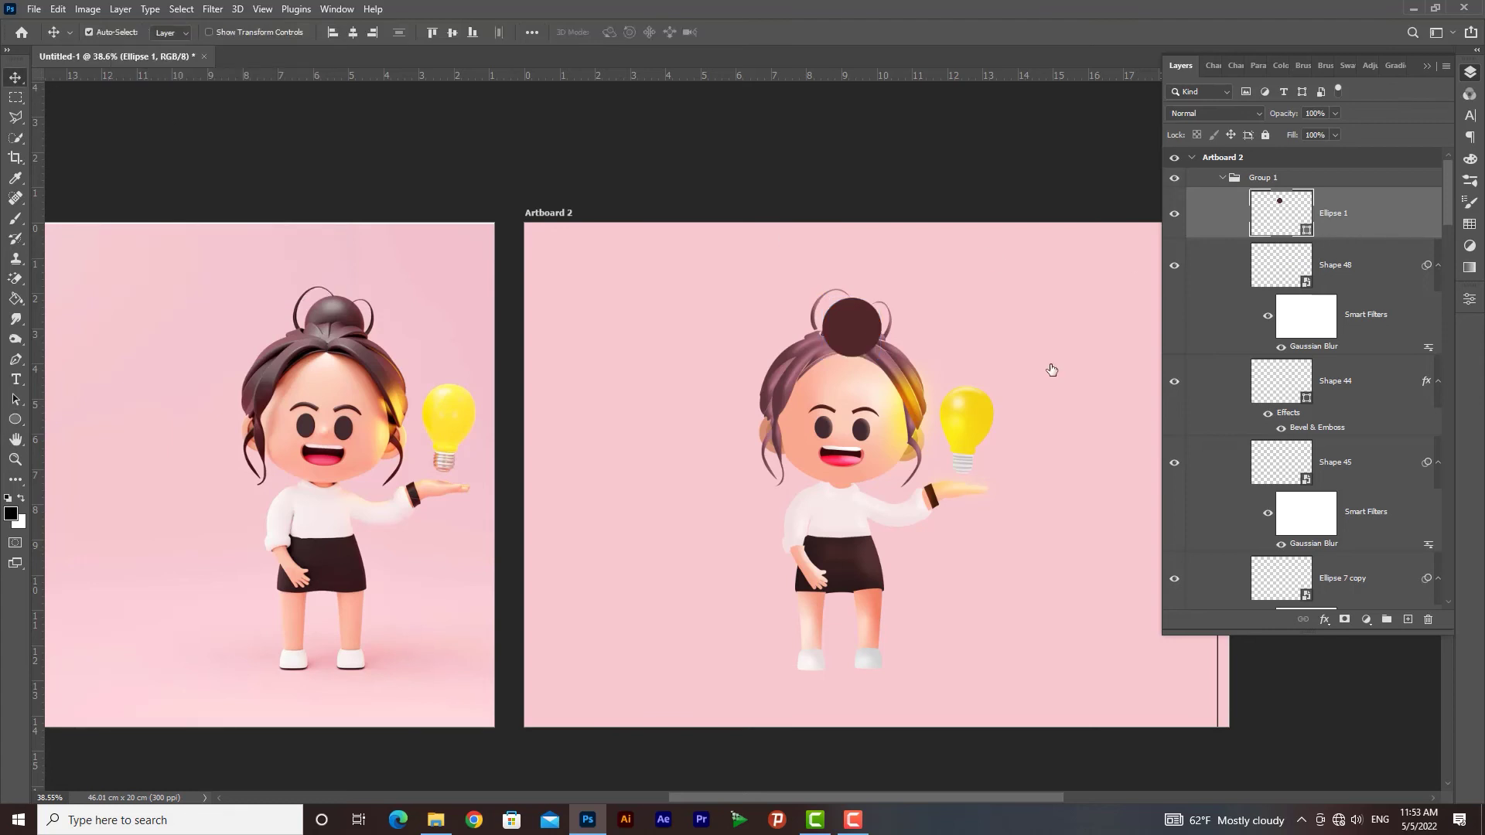
# Step: Add an Inner Bevel to the bun with highlight colour 513436 sampled from the reference bun
pyautogui.moveTo(329, 217); pyautogui.dragTo(794, 438)
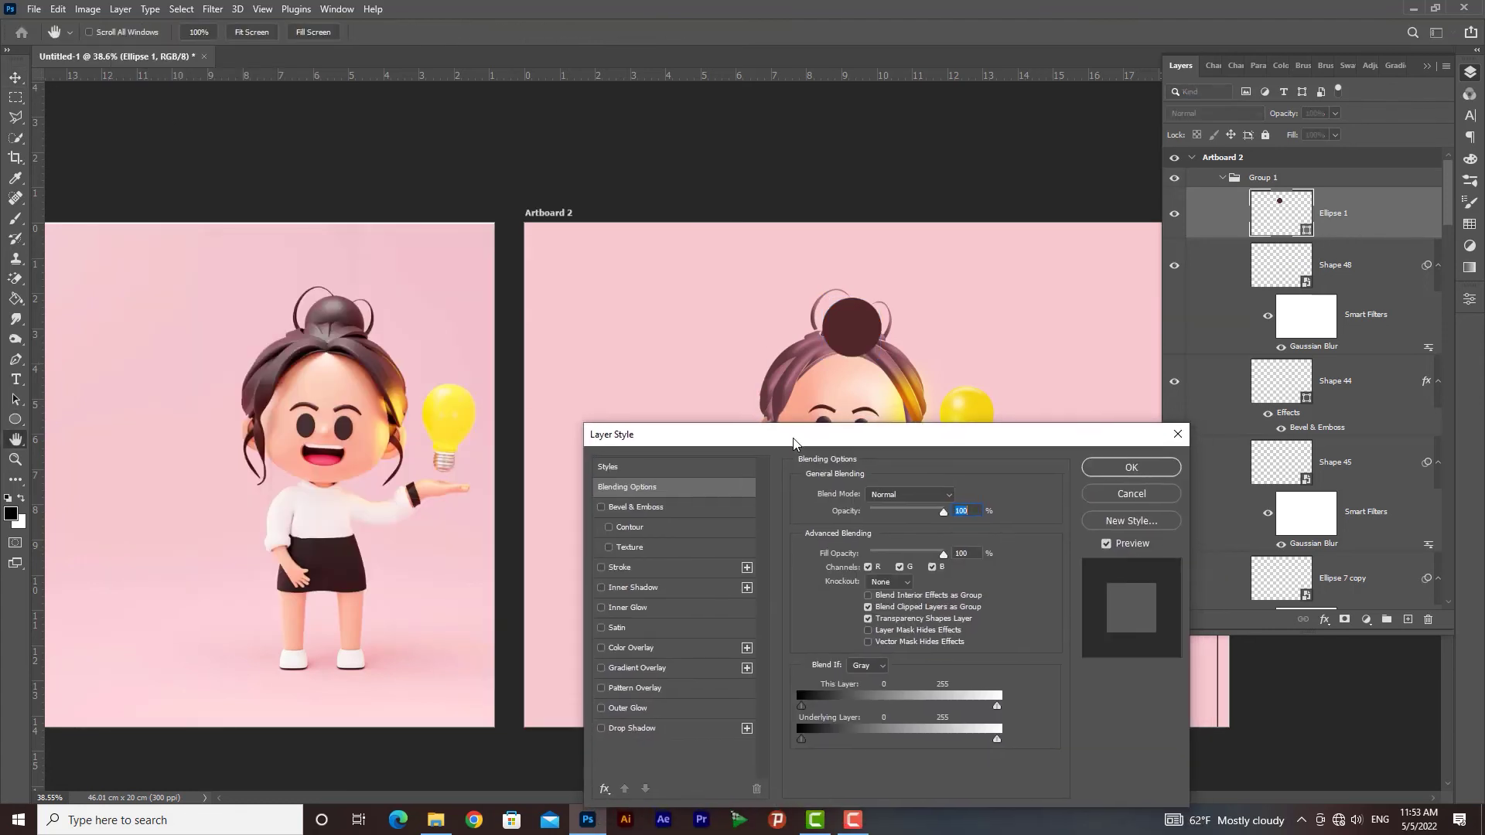
pyautogui.click(628, 506)
pyautogui.moveTo(883, 452); pyautogui.dragTo(842, 485)
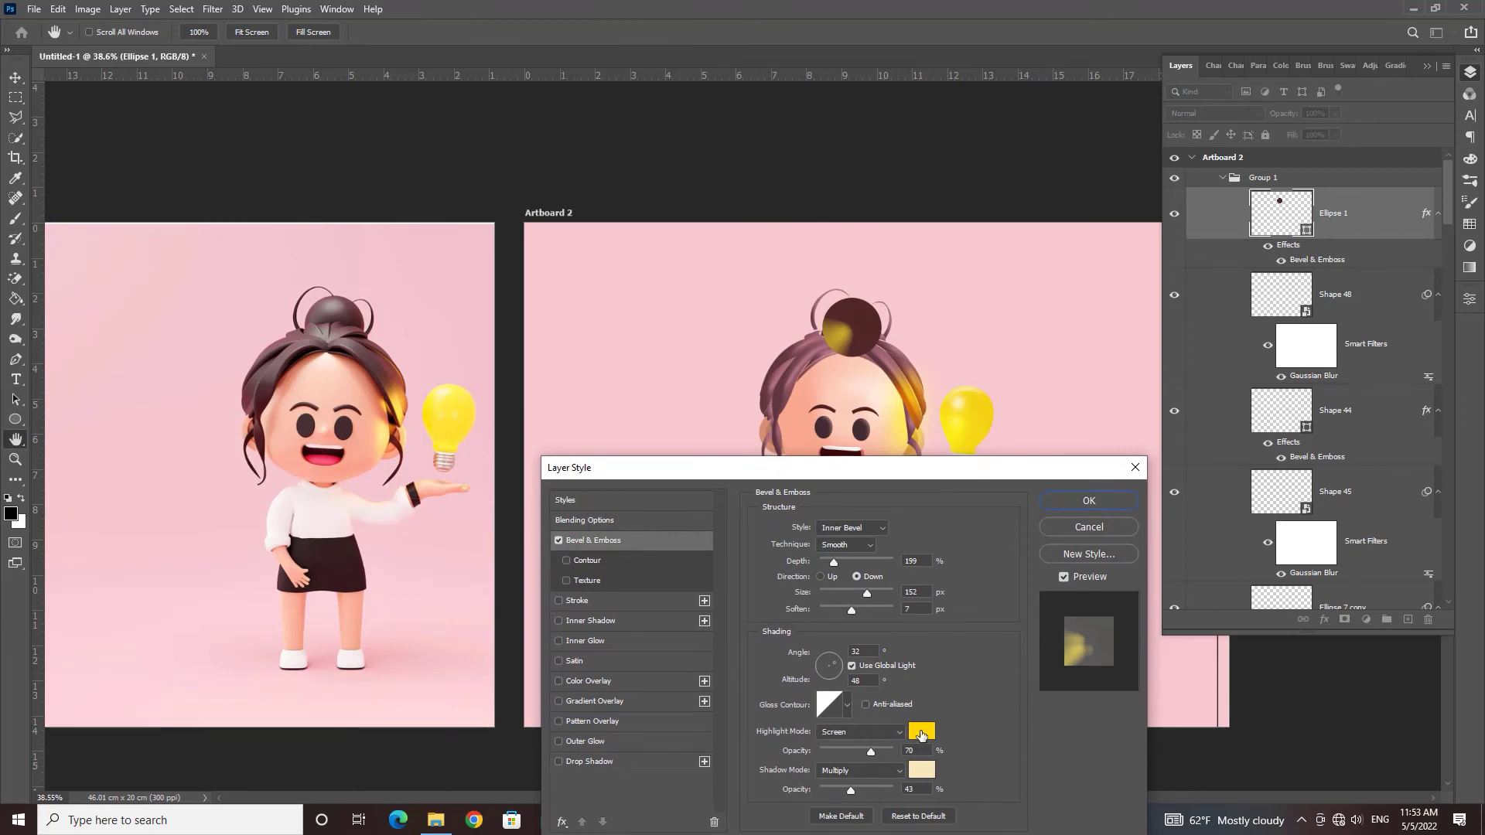
pyautogui.click(921, 732)
pyautogui.click(342, 308)
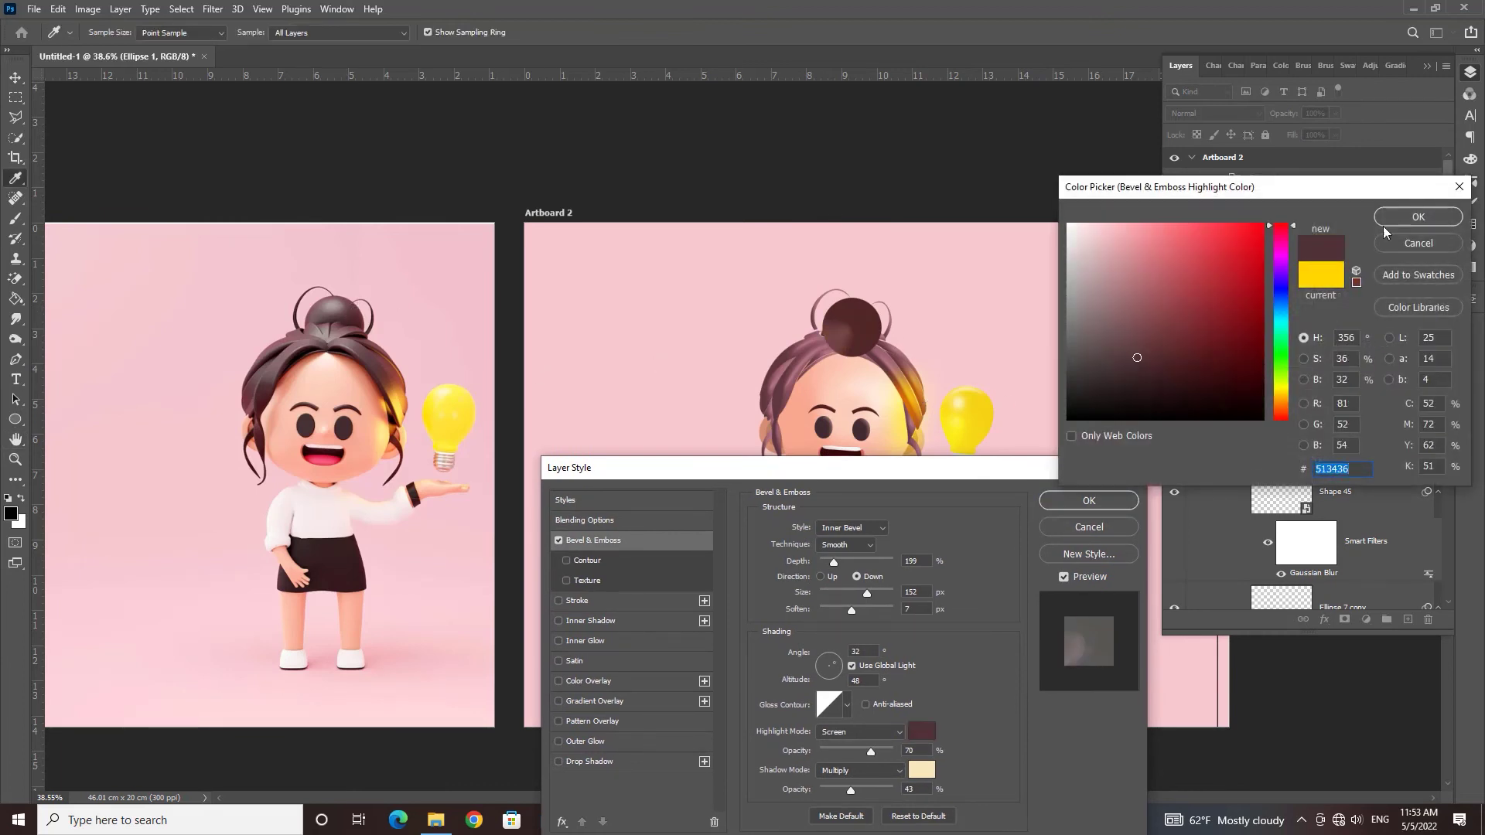
pyautogui.click(1397, 219)
# Step: Set the bun bevel's shadow colour, adjust its depth, size and soften, raise the highlight opacity to 100%, and apply it
pyautogui.click(921, 770)
pyautogui.click(1396, 219)
pyautogui.moveTo(834, 563); pyautogui.dragTo(870, 594)
pyautogui.moveTo(852, 610); pyautogui.dragTo(845, 611)
pyautogui.moveTo(871, 751); pyautogui.dragTo(909, 753)
pyautogui.moveTo(848, 594); pyautogui.dragTo(859, 608)
pyautogui.press('Return')
# Step: Collapse the effect and filter lists of Shape 48 and the bulb layers from Shape 44 down to Shape 39
pyautogui.click(1438, 295)
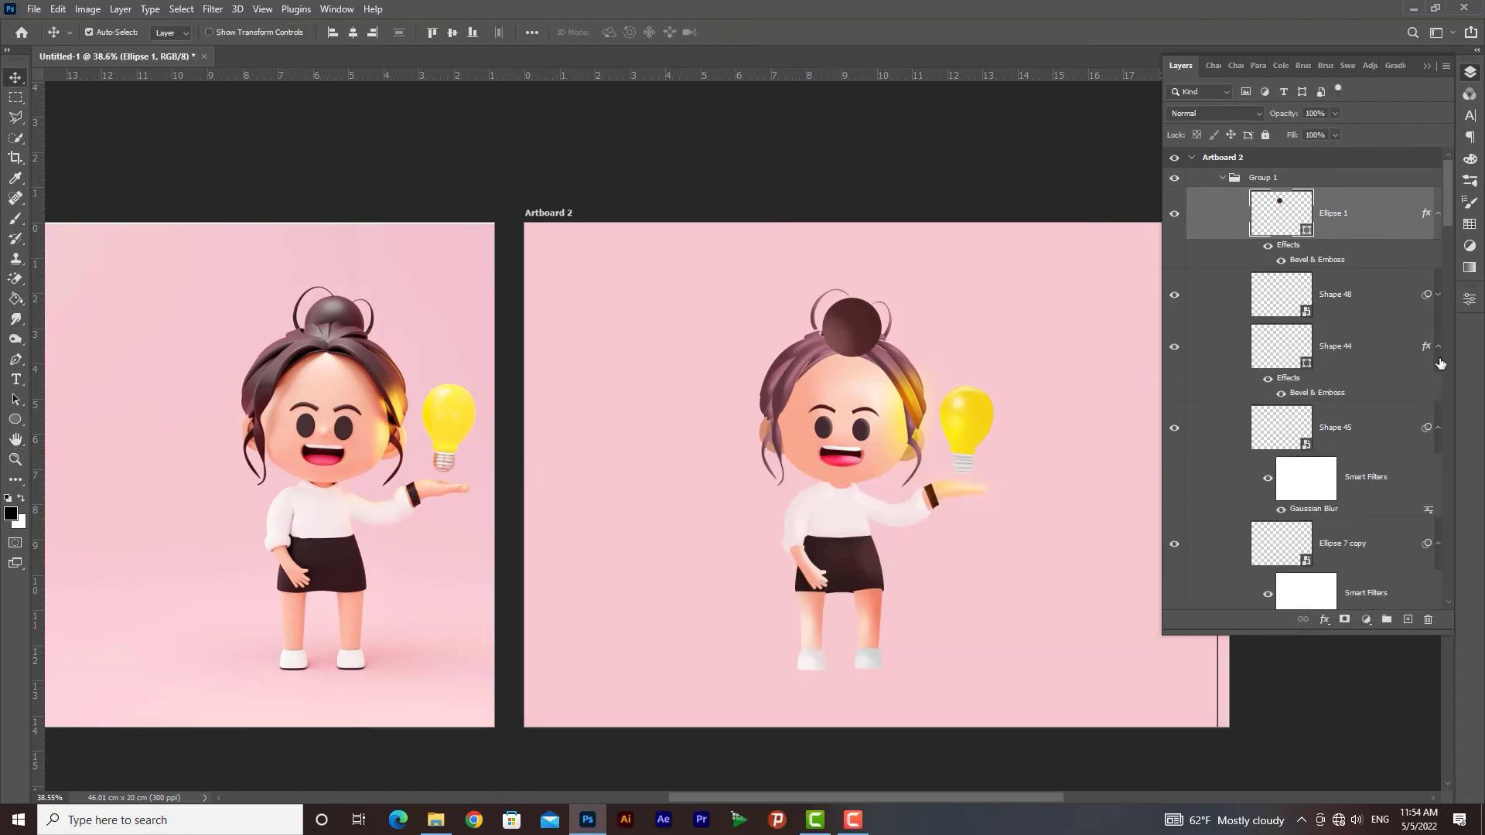
pyautogui.click(1438, 346)
pyautogui.click(1438, 399)
pyautogui.click(1438, 450)
pyautogui.click(1438, 502)
pyautogui.scroll(-1, 1439, 511)
pyautogui.click(1438, 512)
# Step: Group the bulb layers from Shape 44 through Shape 38
pyautogui.click(1191, 254)
pyautogui.click(1191, 306)
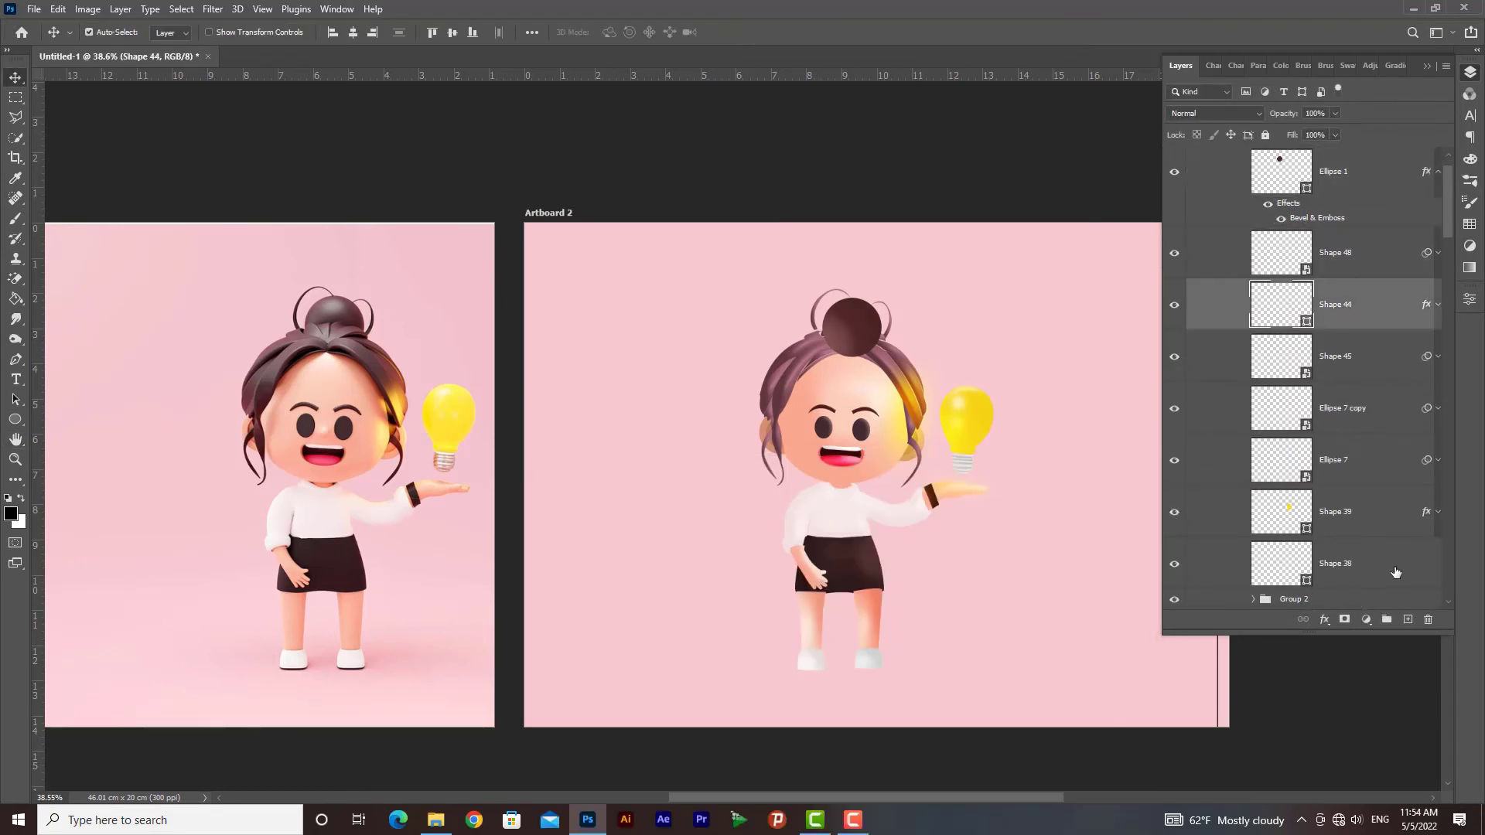
pyautogui.keyDown('shift'); pyautogui.click(1396, 573); pyautogui.keyUp('shift')
pyautogui.hotkey('ctrl', 'g')
# Step: Move the bun layer, Ellipse 1, into the hair group directly below Shape 3
pyautogui.moveTo(1346, 174); pyautogui.dragTo(1333, 517)
pyautogui.scroll(-2, 1333, 510)
pyautogui.moveTo(1350, 310); pyautogui.dragTo(1372, 500)
pyautogui.scroll(-3, 1367, 498)
pyautogui.scroll(-2, 1385, 464)
pyautogui.scroll(1, 1372, 500)
# Step: Give the bun's bevel a mauve-pink highlight, direction Up, size 183 px and depth about 261%
pyautogui.doubleClick(1362, 530)
pyautogui.moveTo(928, 424); pyautogui.dragTo(1324, 172)
pyautogui.click(1318, 436)
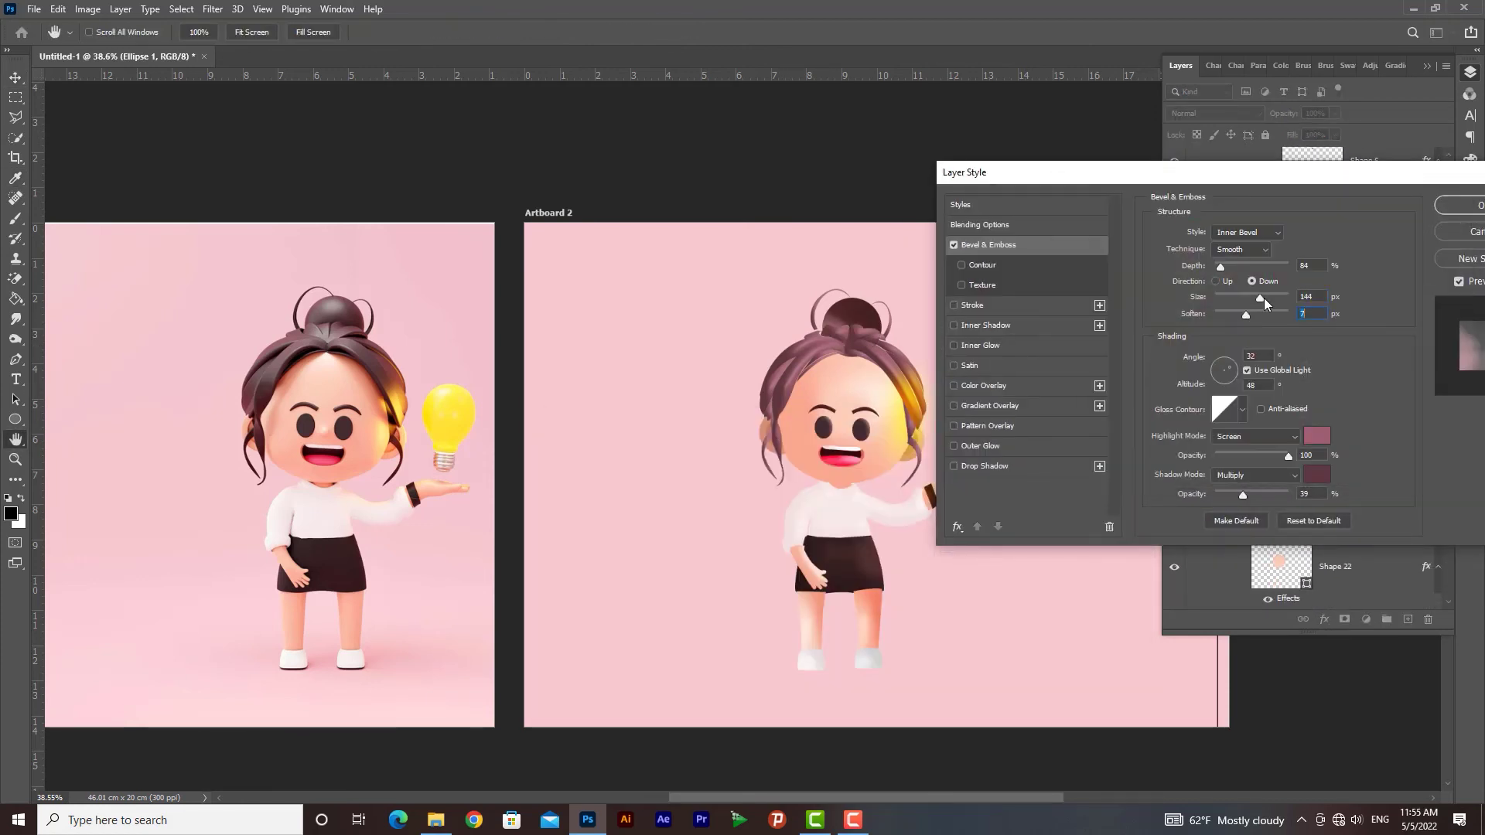
pyautogui.moveTo(1261, 299); pyautogui.dragTo(1271, 298)
pyautogui.click(1220, 281)
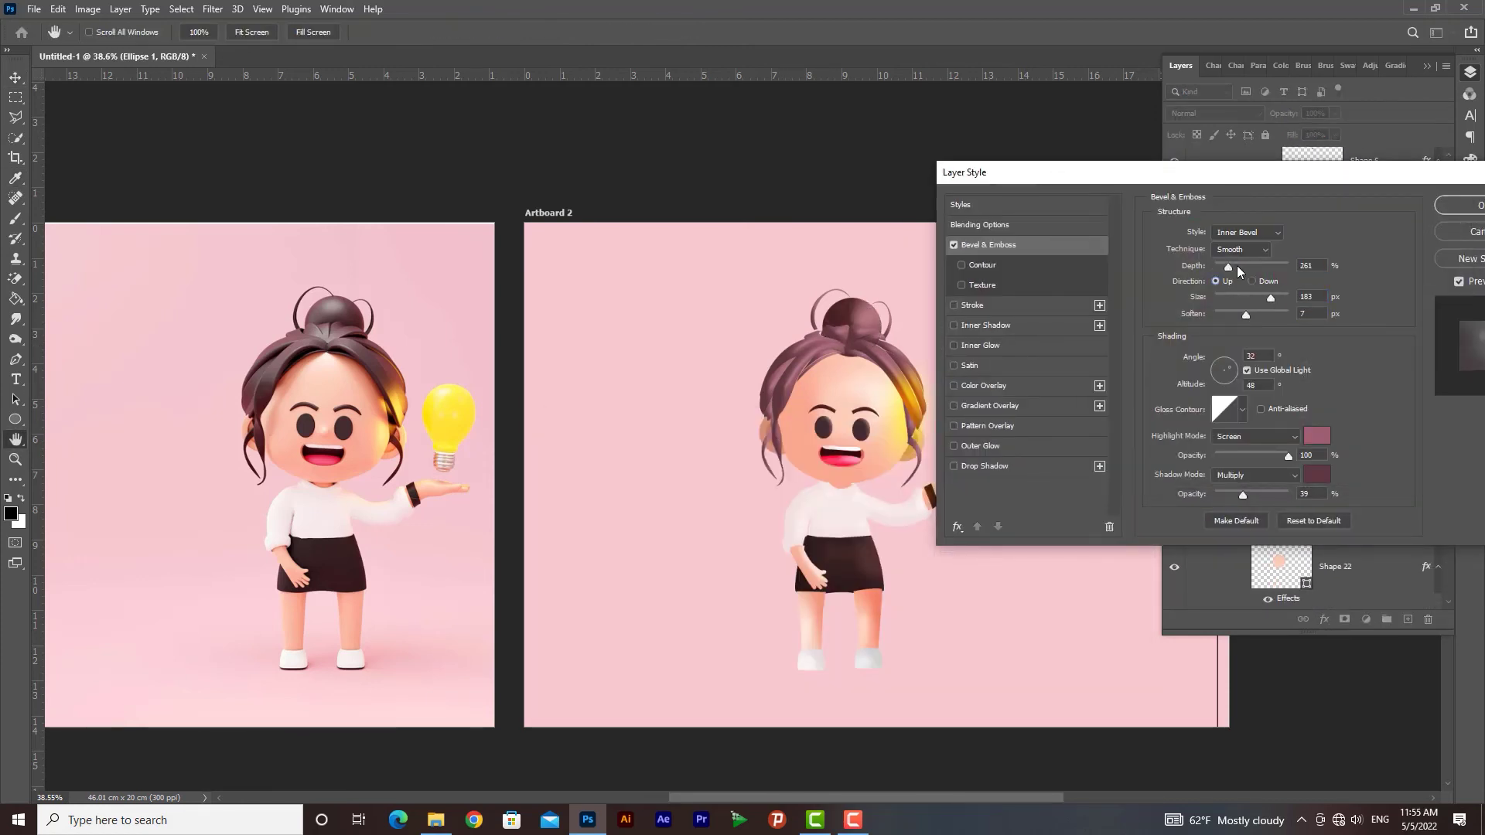
pyautogui.click(1470, 205)
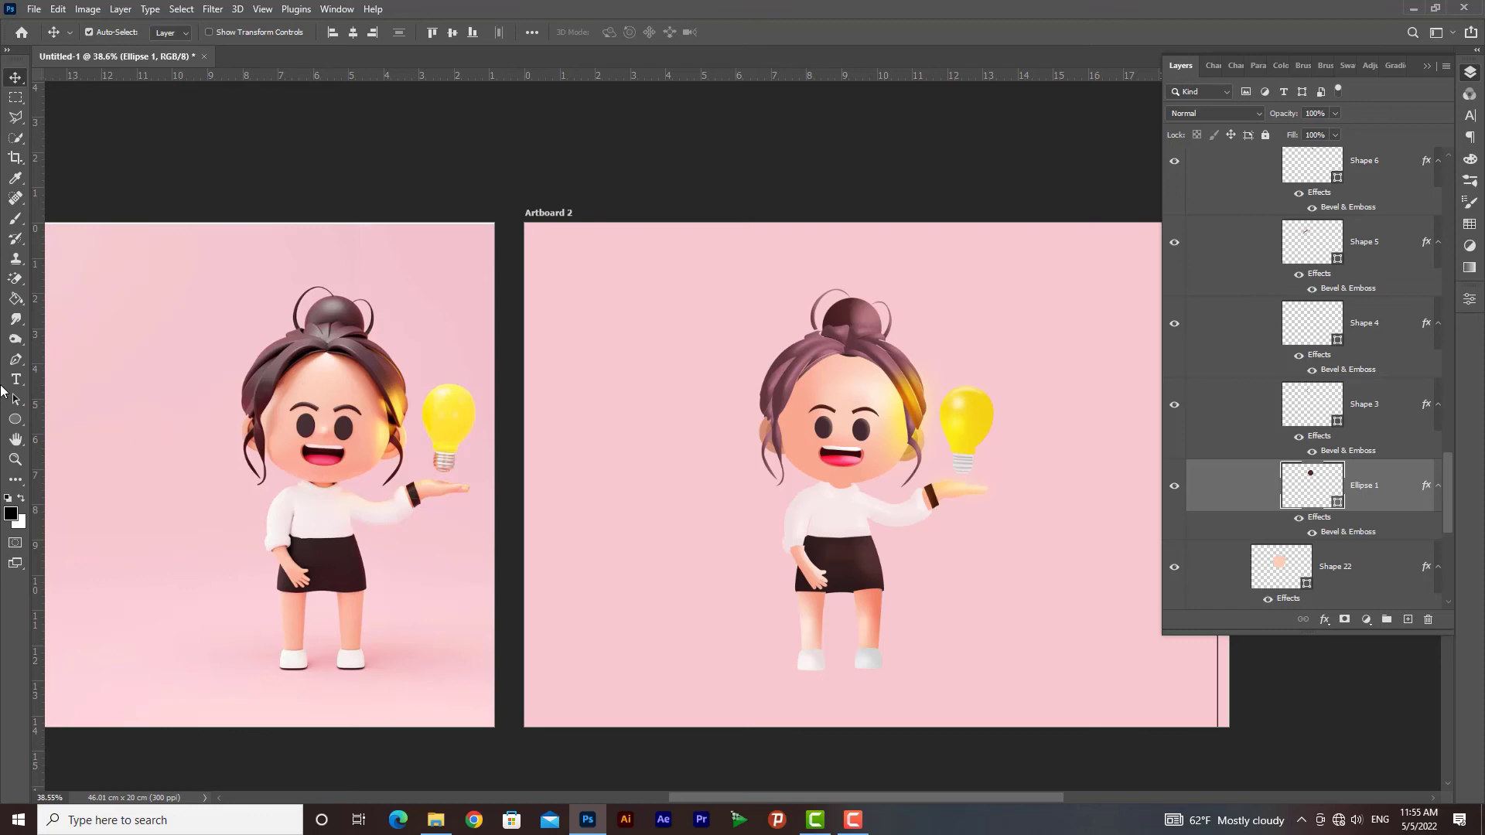
# Step: Trace a closed band about 477 by 314 px along the hairline around the forehead with the Pen tool
pyautogui.click(16, 359)
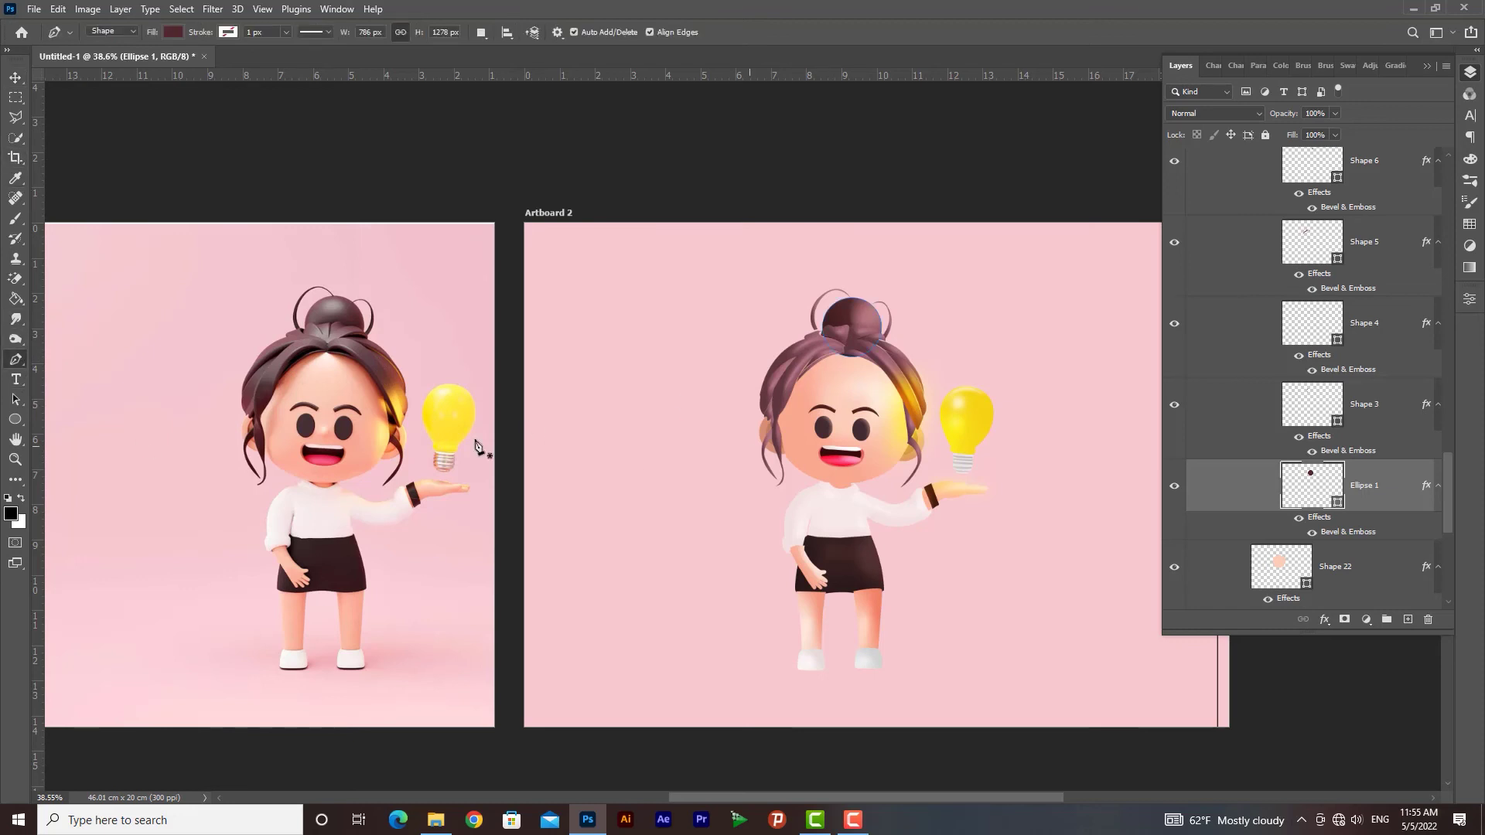
pyautogui.click(777, 422)
pyautogui.click(797, 384)
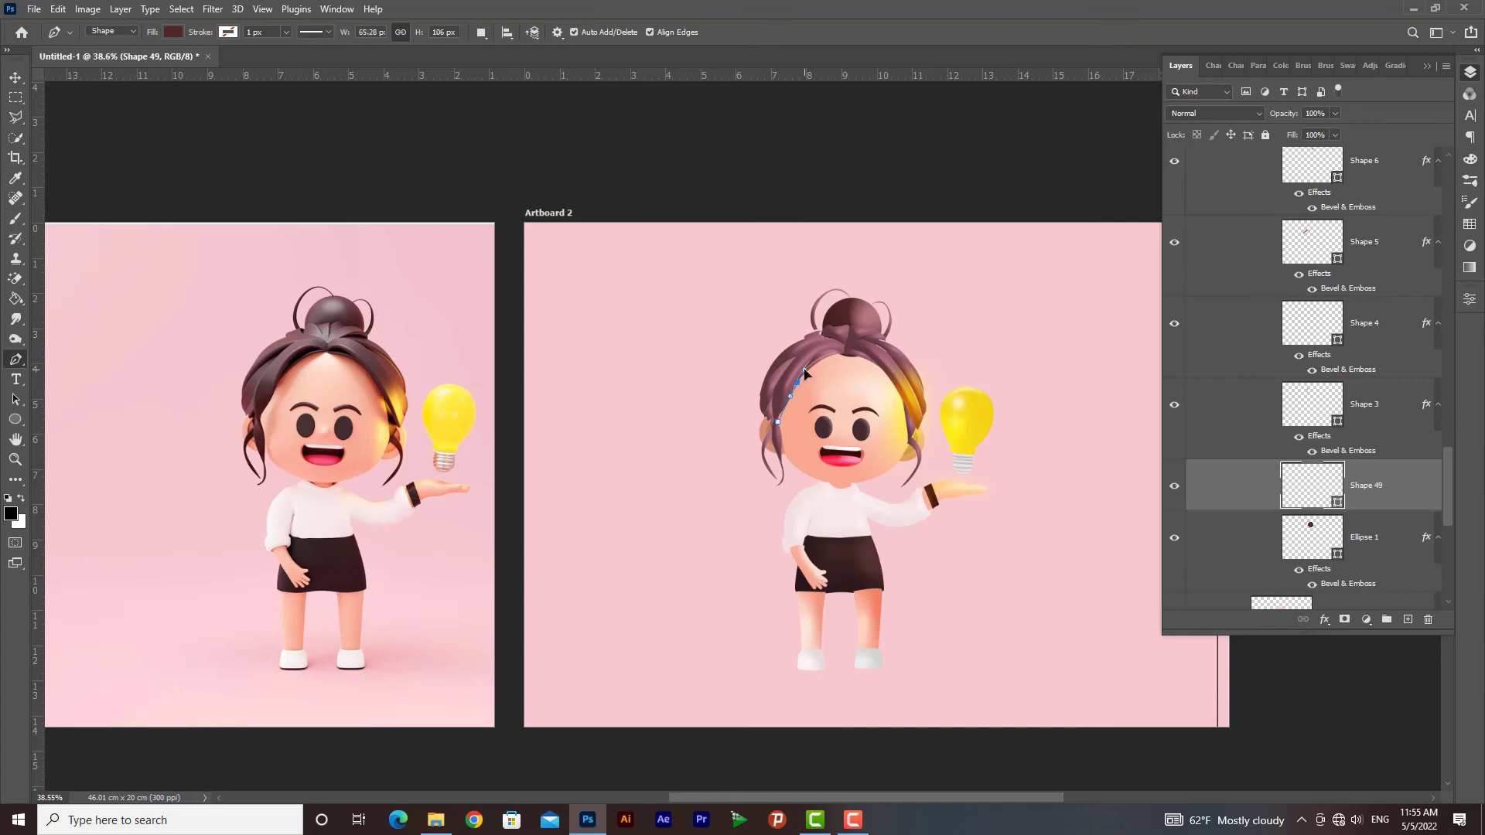
pyautogui.moveTo(839, 357); pyautogui.dragTo(906, 422)
pyautogui.click(908, 439)
pyautogui.click(920, 410)
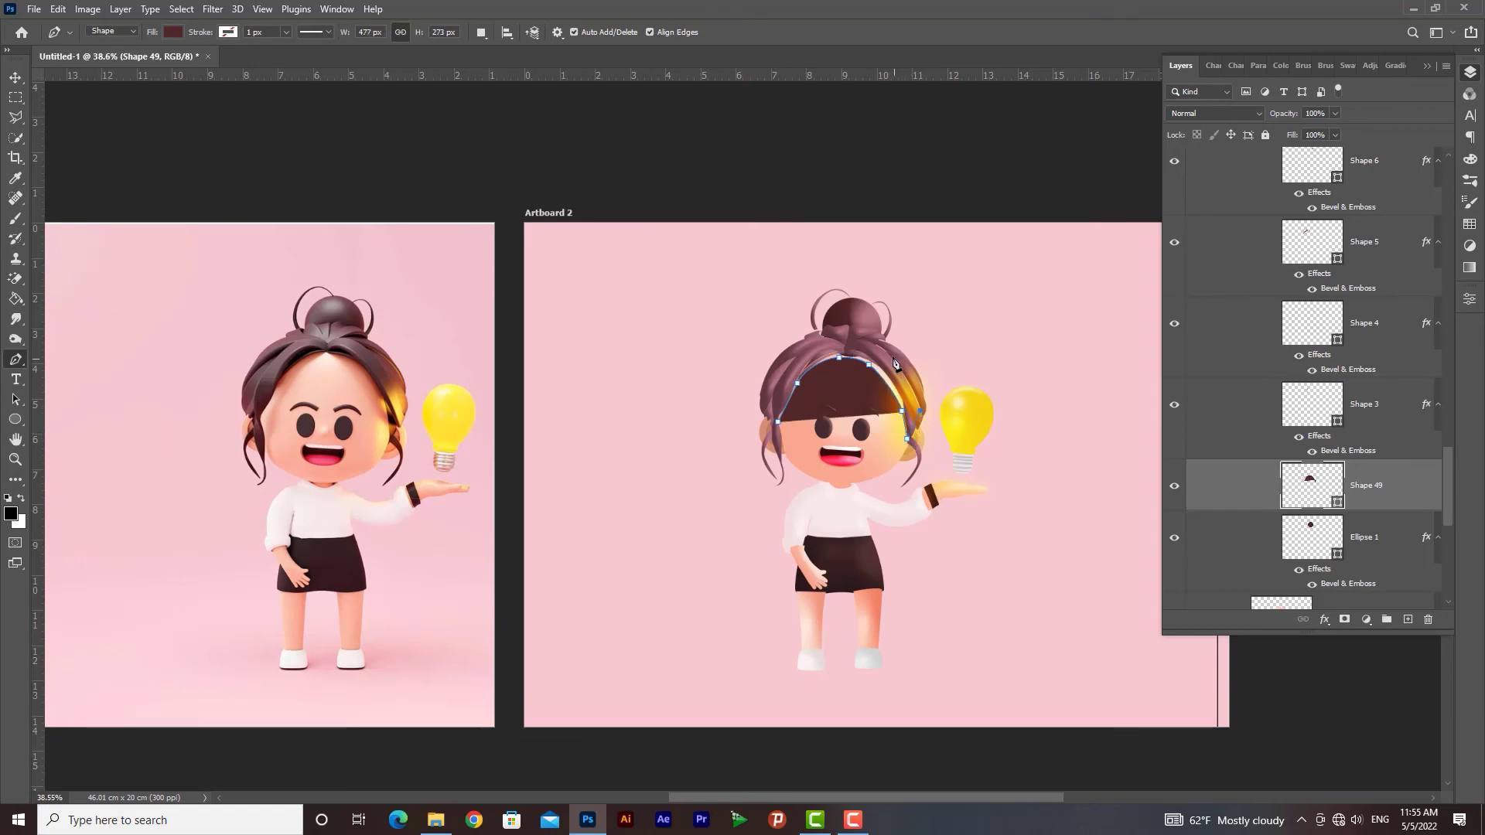
pyautogui.click(892, 356)
pyautogui.click(850, 345)
pyautogui.click(814, 345)
pyautogui.click(778, 388)
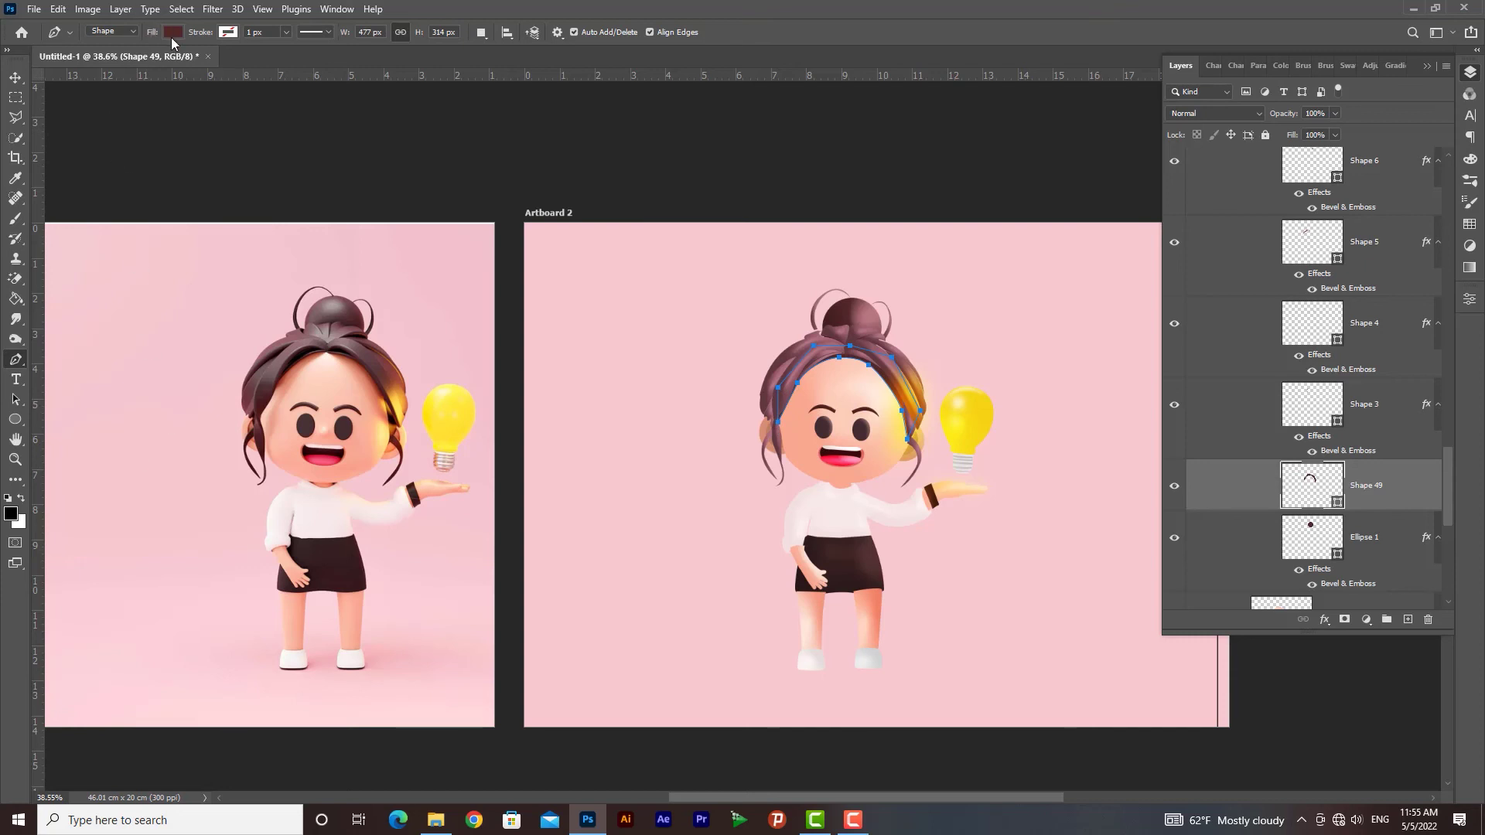
# Step: Fill the hairline band with near-black 0f0001 and move its layer below Ellipse 1
pyautogui.click(172, 32)
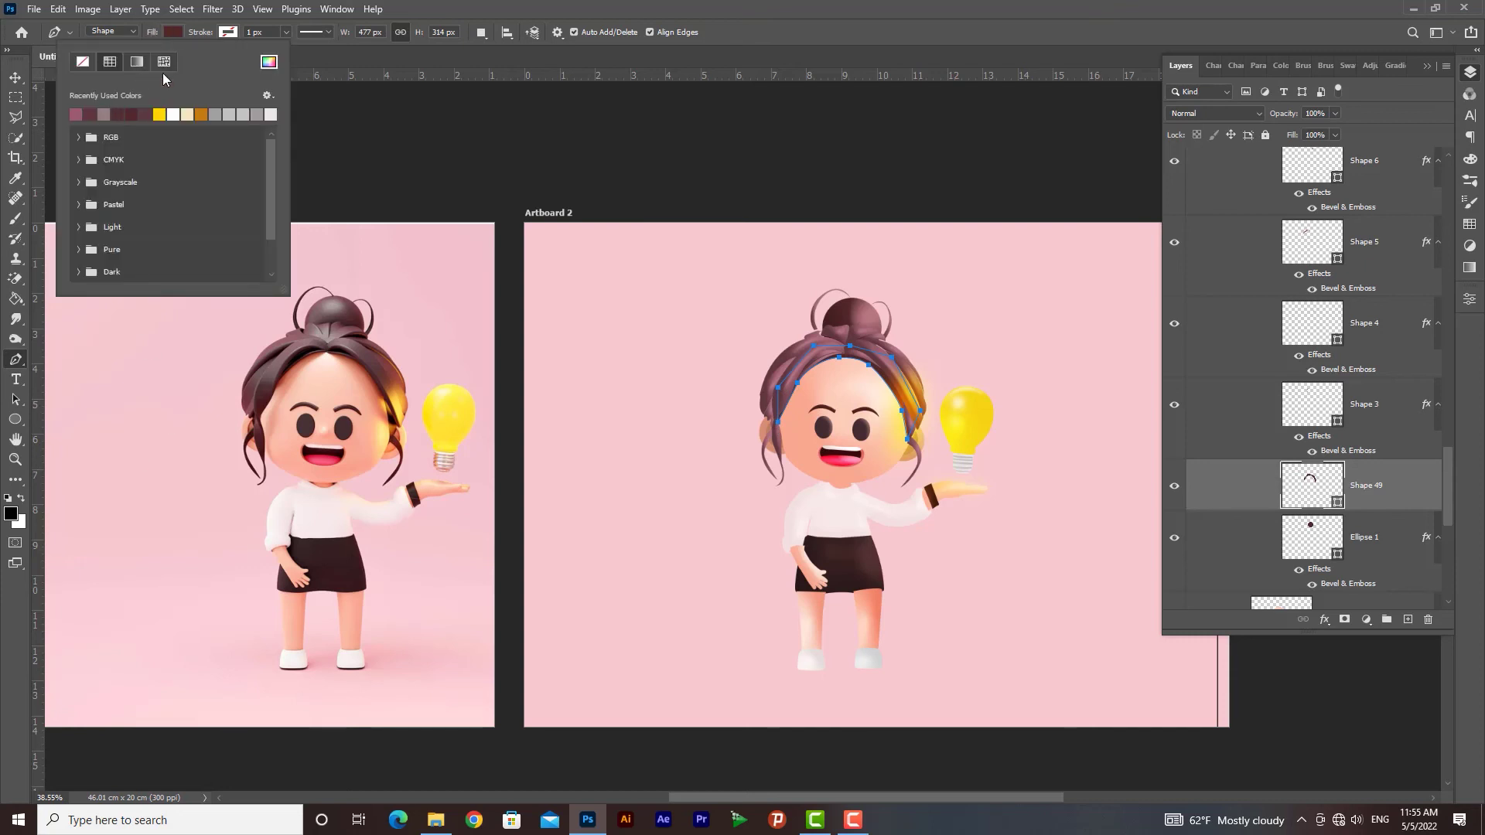
pyautogui.click(268, 63)
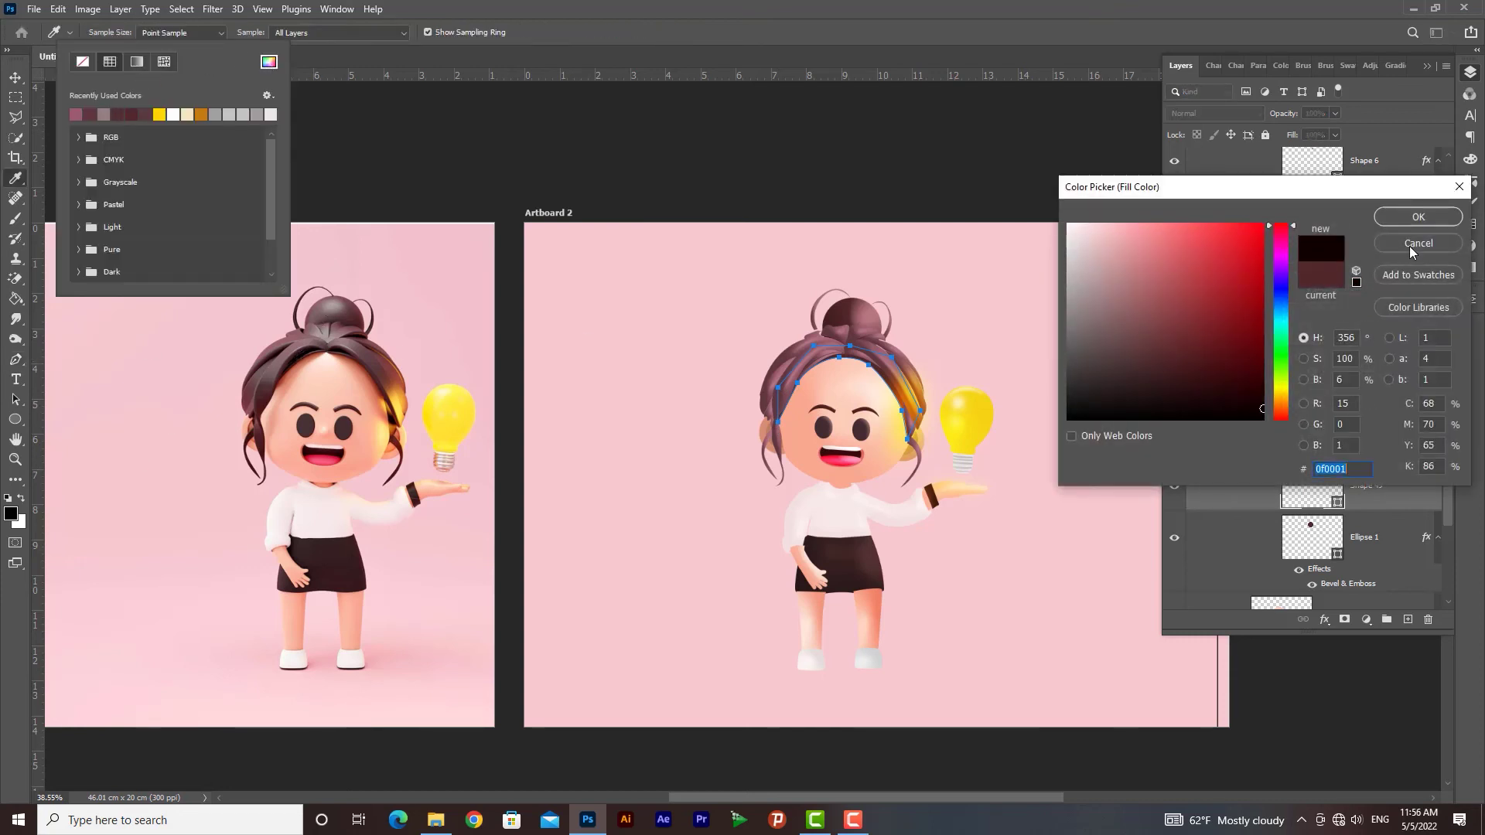
pyautogui.click(1408, 219)
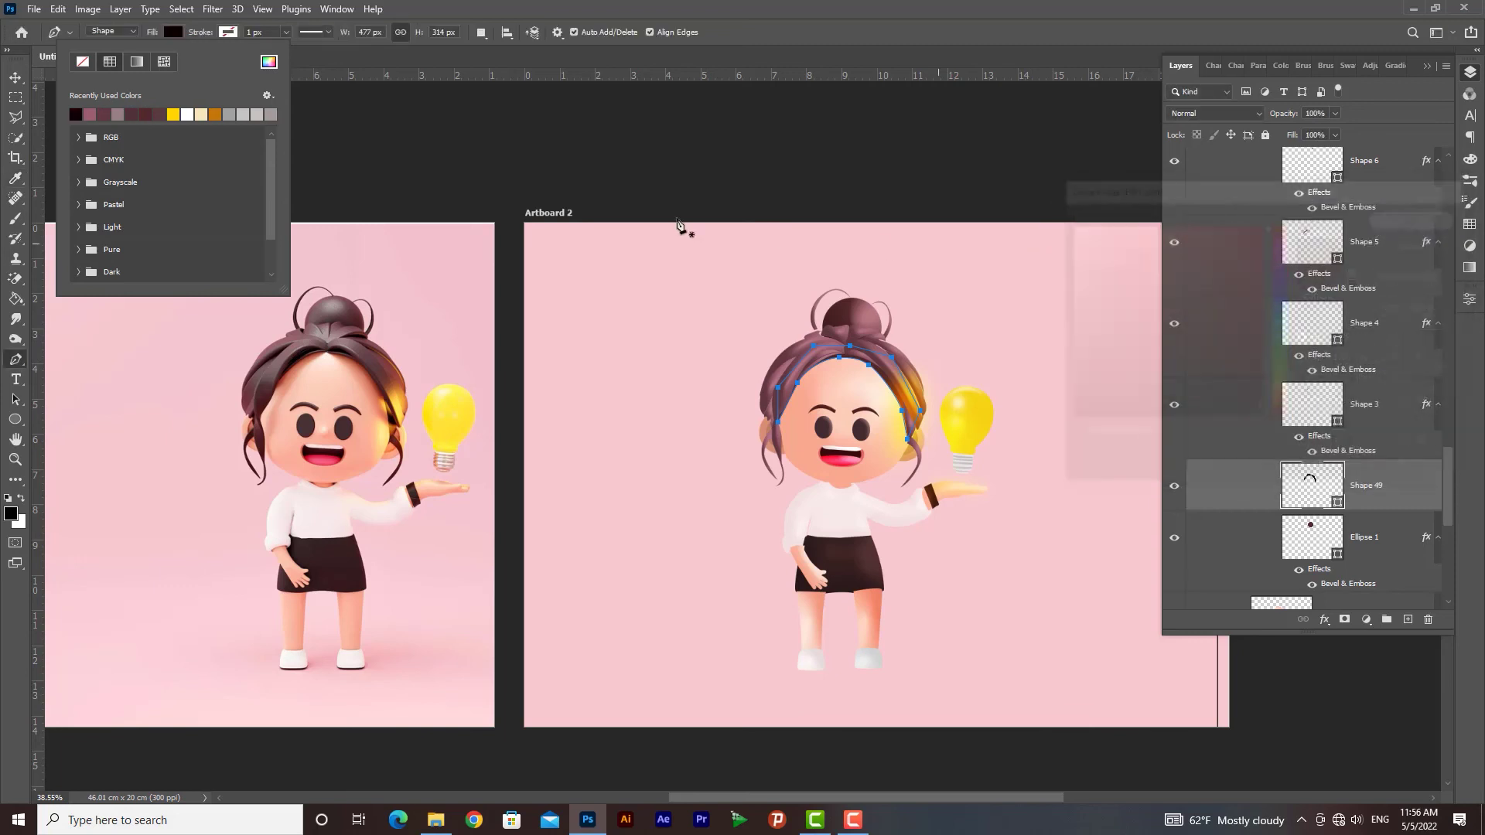
pyautogui.click(16, 79)
pyautogui.moveTo(1376, 509); pyautogui.dragTo(1374, 590)
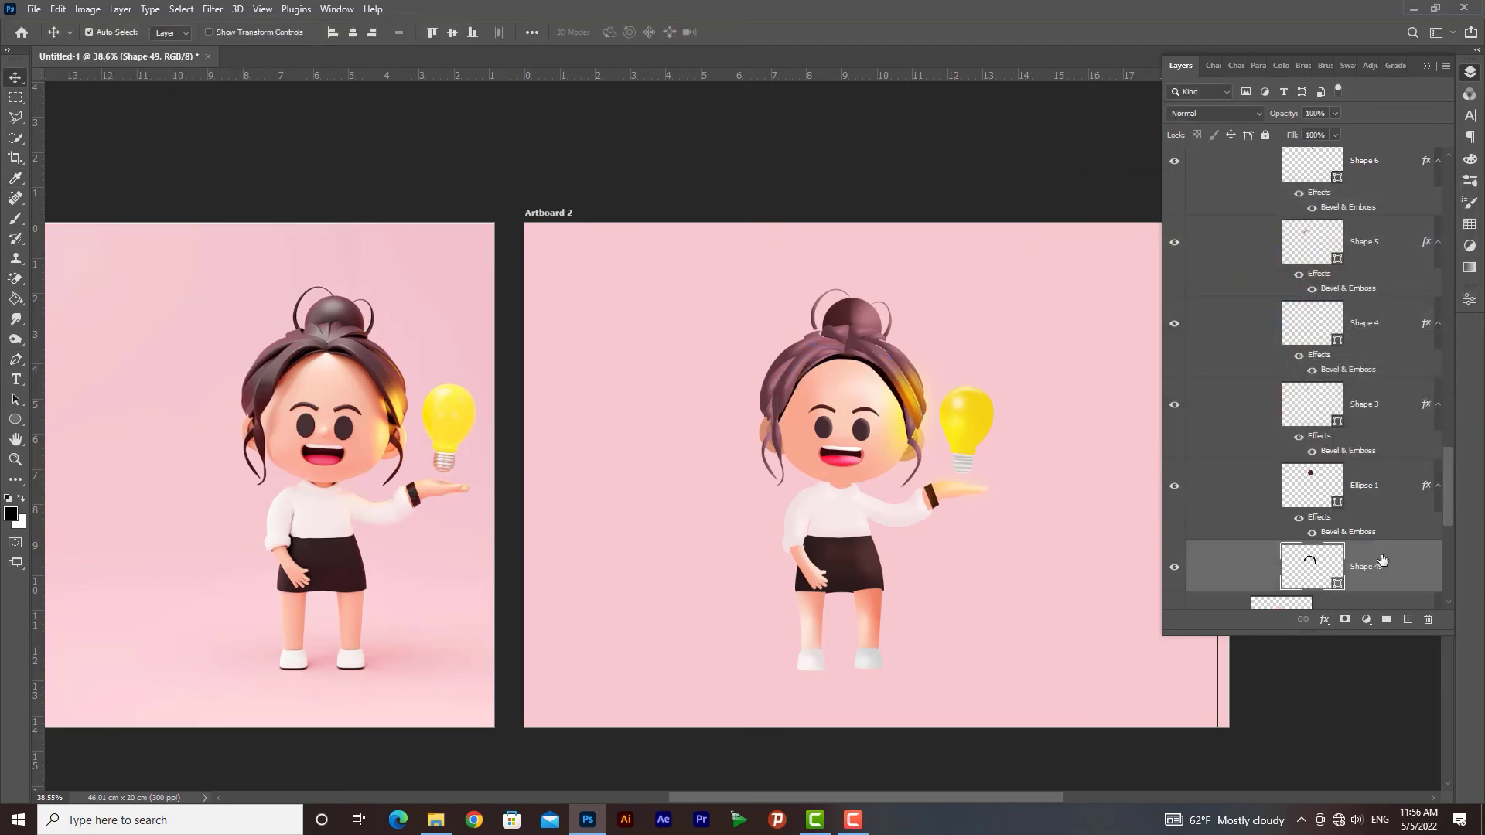
# Step: Convert the hairline band to a smart object and soften it with a Gaussian Blur of about 11 px
pyautogui.click(212, 9)
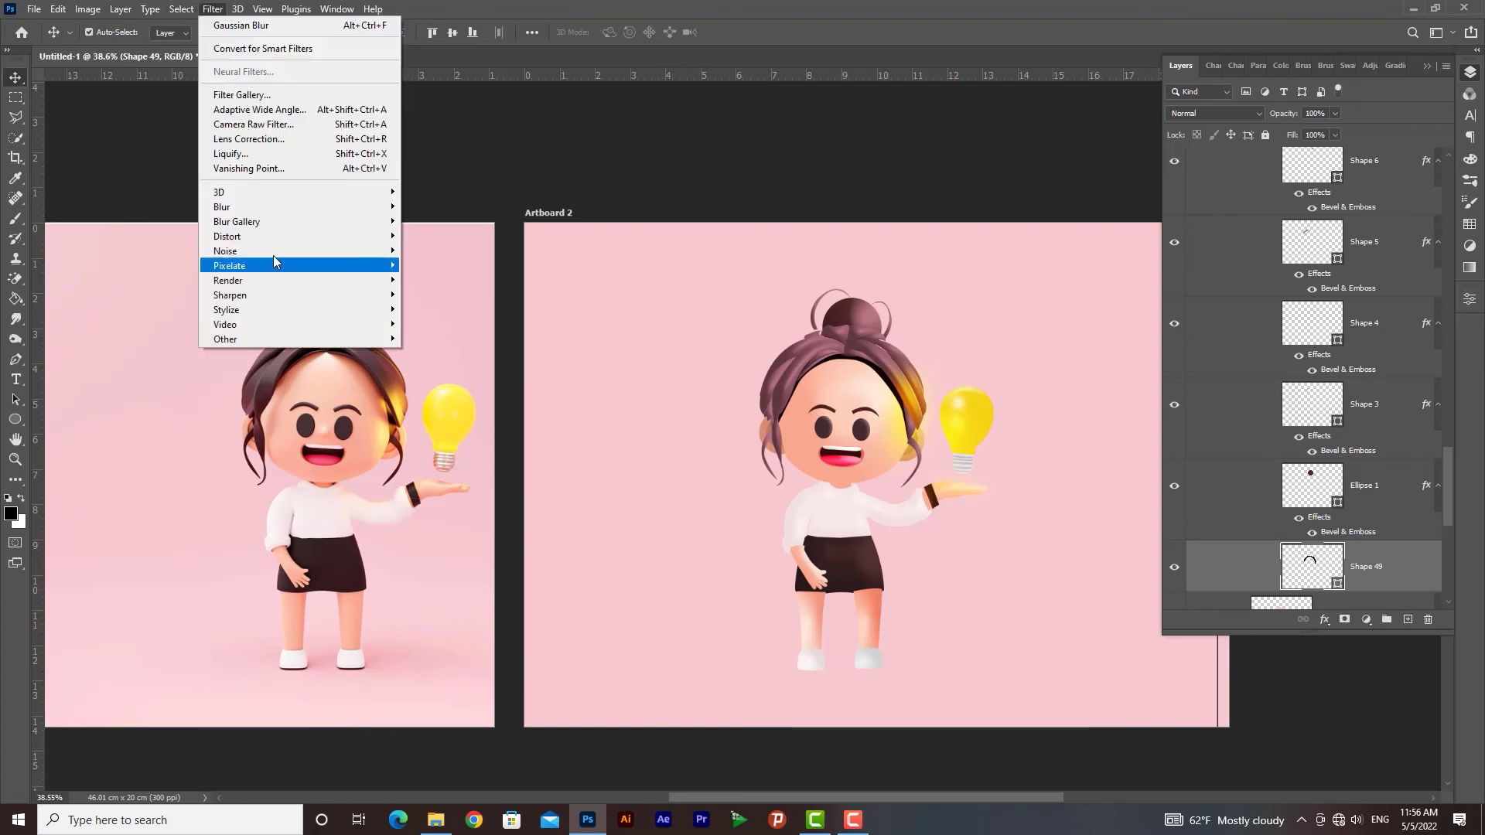
pyautogui.moveTo(287, 207)
pyautogui.click(443, 265)
pyautogui.click(716, 309)
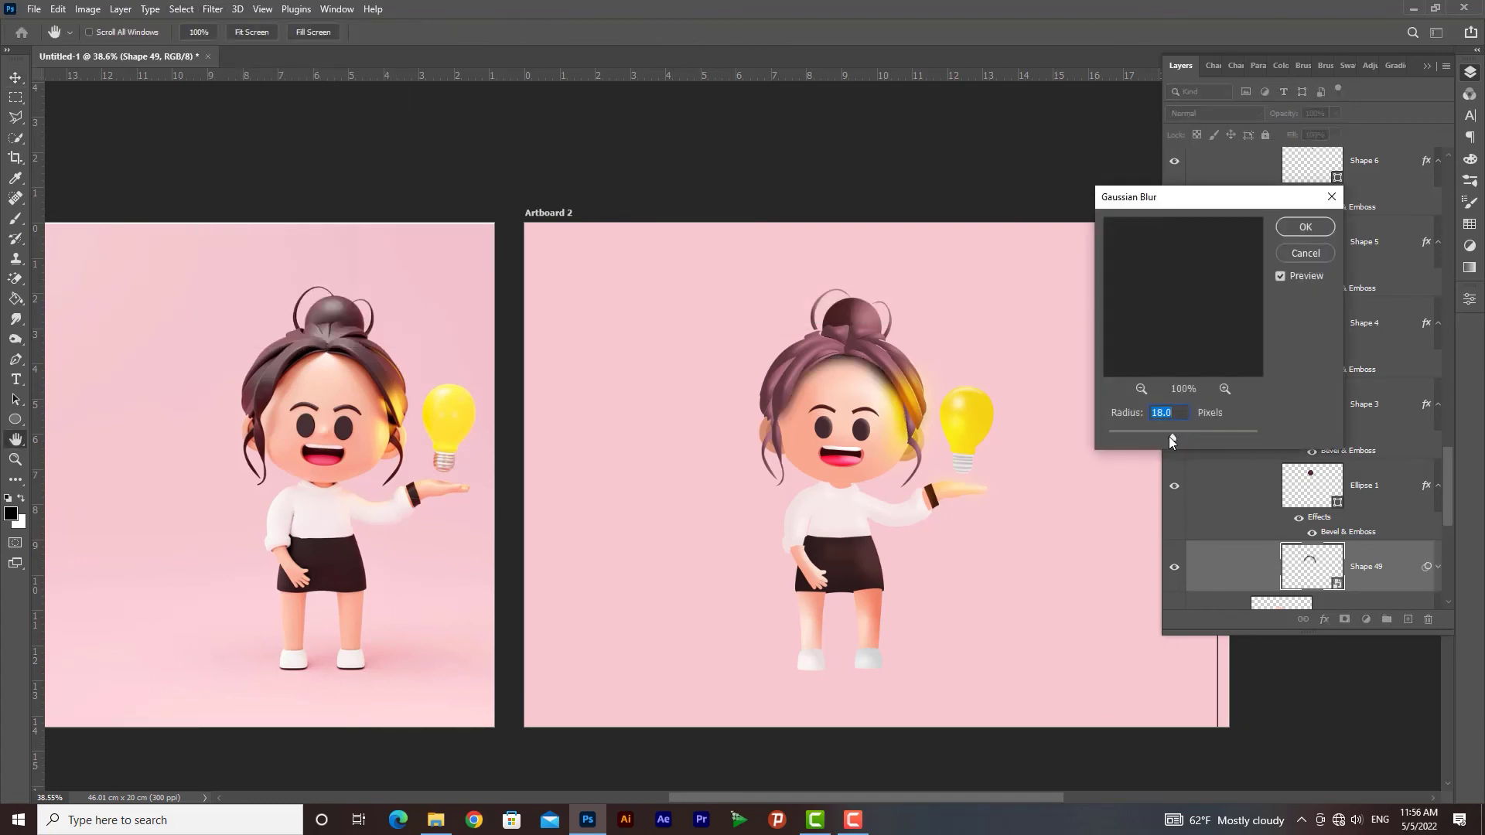
pyautogui.moveTo(1185, 440); pyautogui.dragTo(1176, 440)
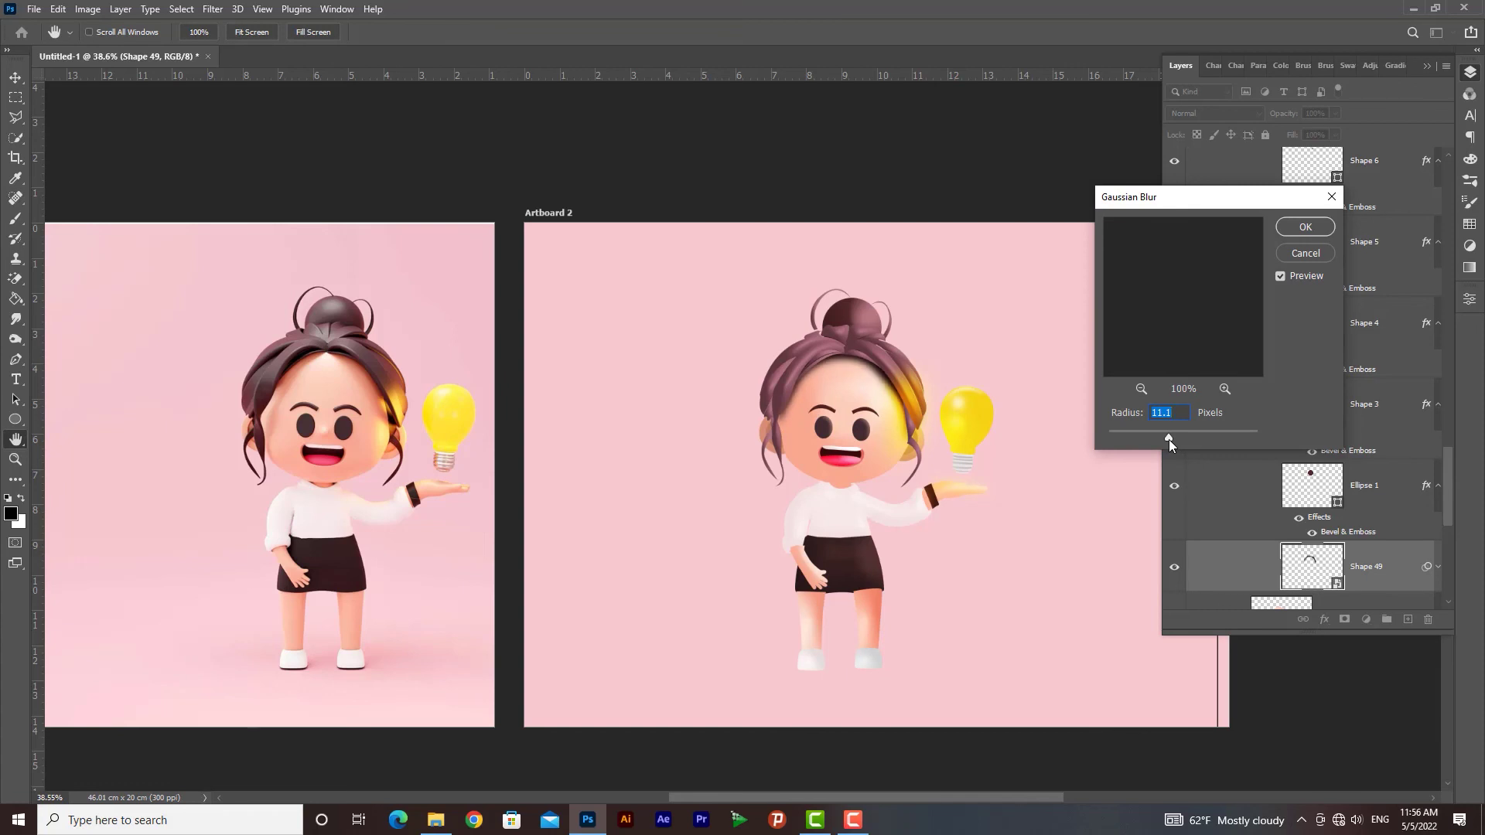
pyautogui.moveTo(1168, 440); pyautogui.dragTo(1170, 439)
pyautogui.click(1304, 232)
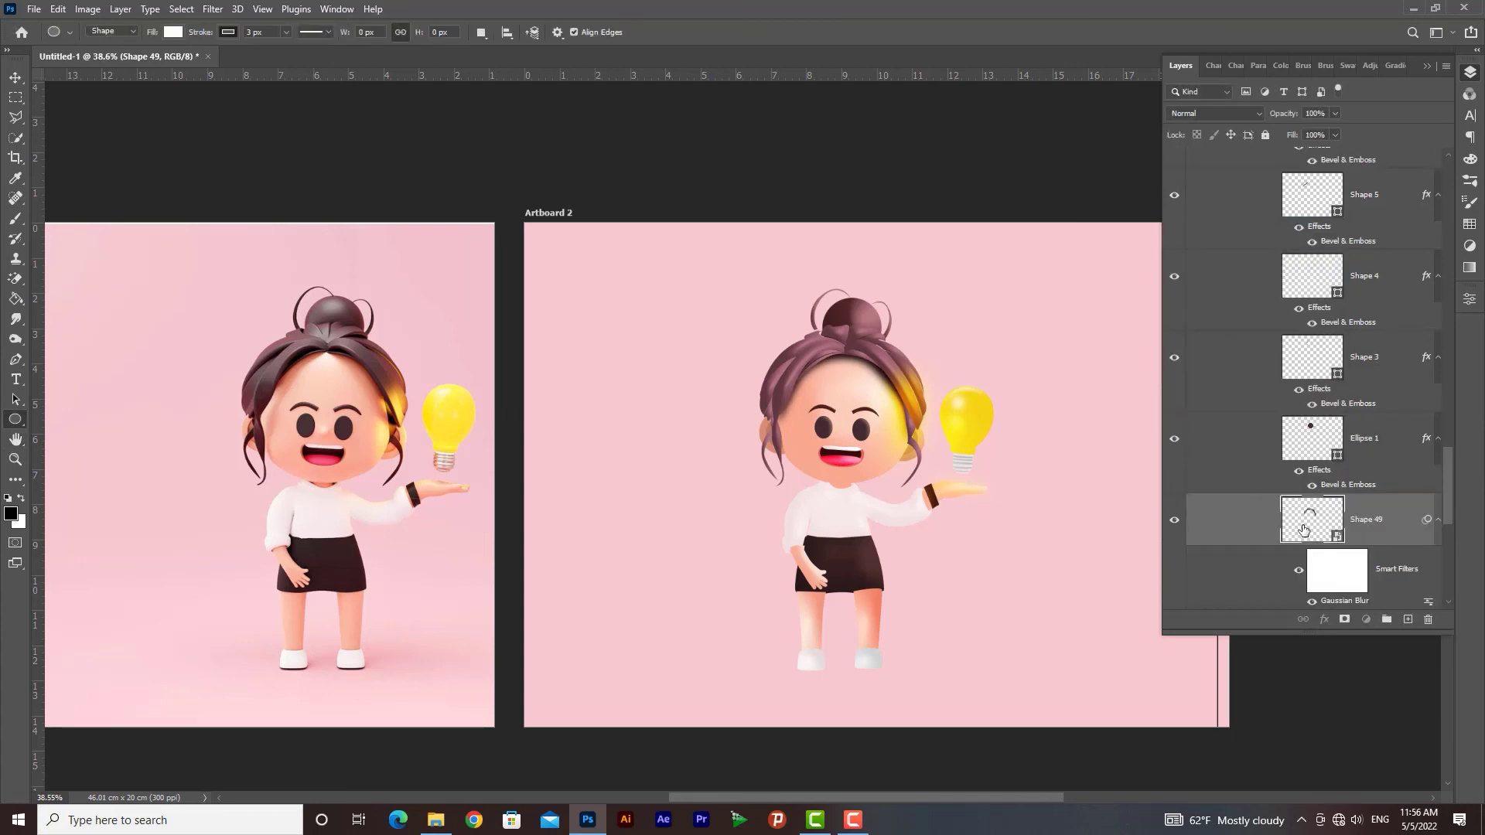
# Step: Recolour the band inside the Shape 49 smart object to a slightly lighter dark red, save it and return to Untitled-1
pyautogui.doubleClick(1304, 531)
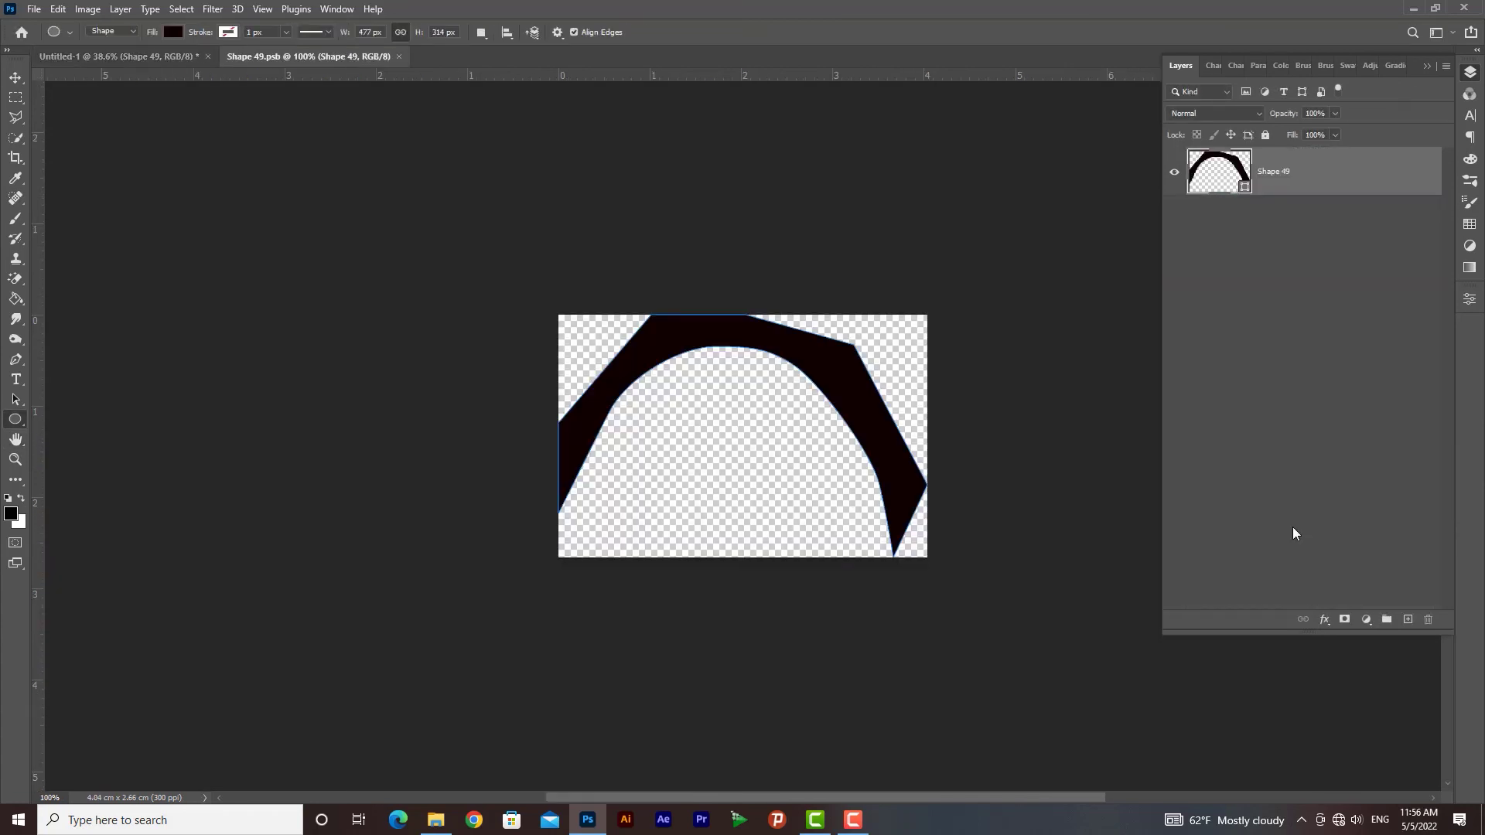
pyautogui.doubleClick(1199, 178)
pyautogui.moveTo(1256, 389); pyautogui.dragTo(1261, 371)
pyautogui.click(1418, 217)
pyautogui.hotkey('ctrl', 's')
pyautogui.click(140, 59)
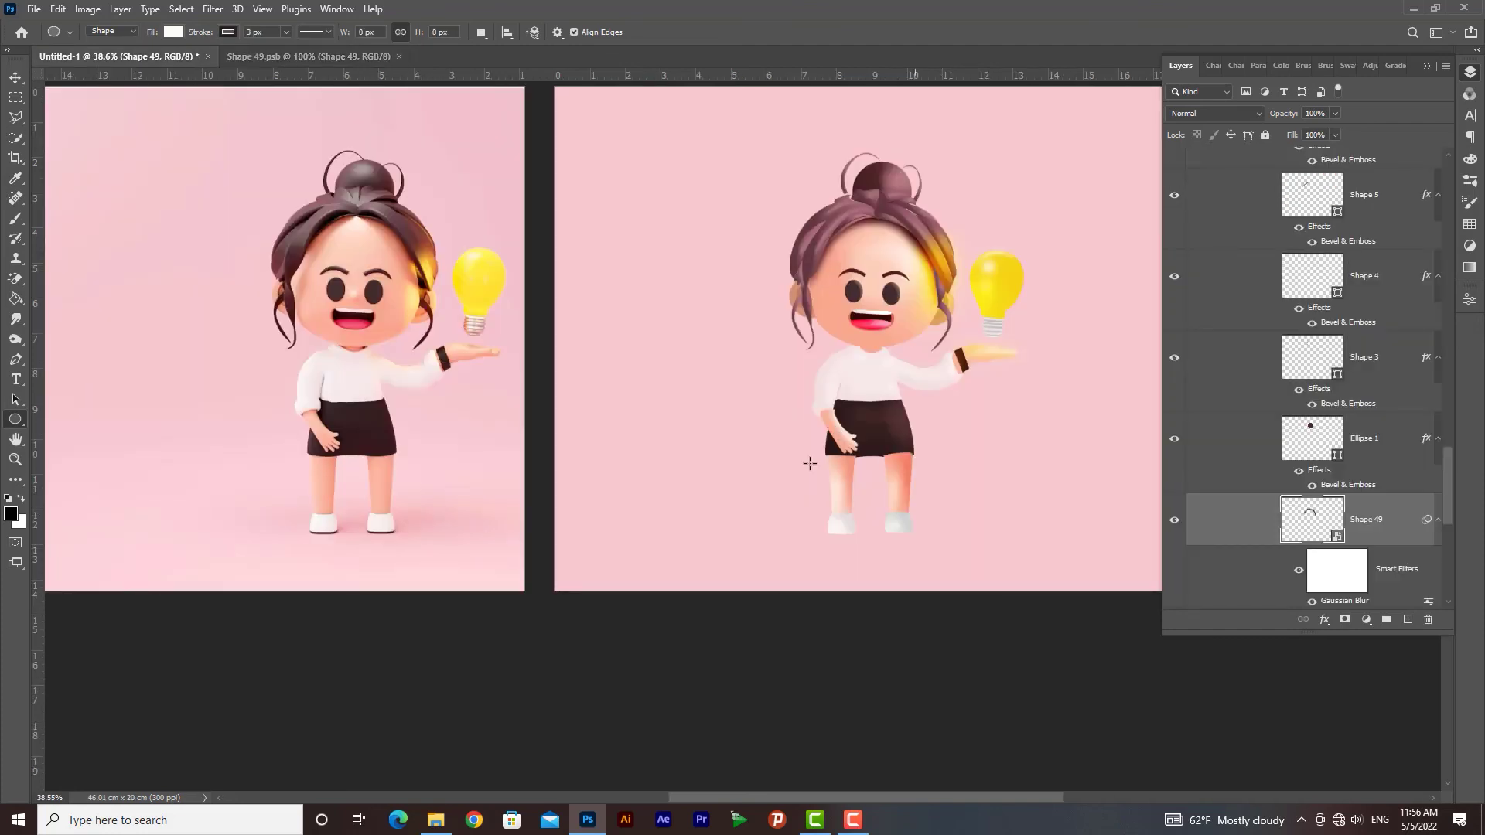
# Step: Trace the black sole under the reference character's left-hand shoe as a closed shape about 92 by 13 px with the Pen tool
pyautogui.press('z')
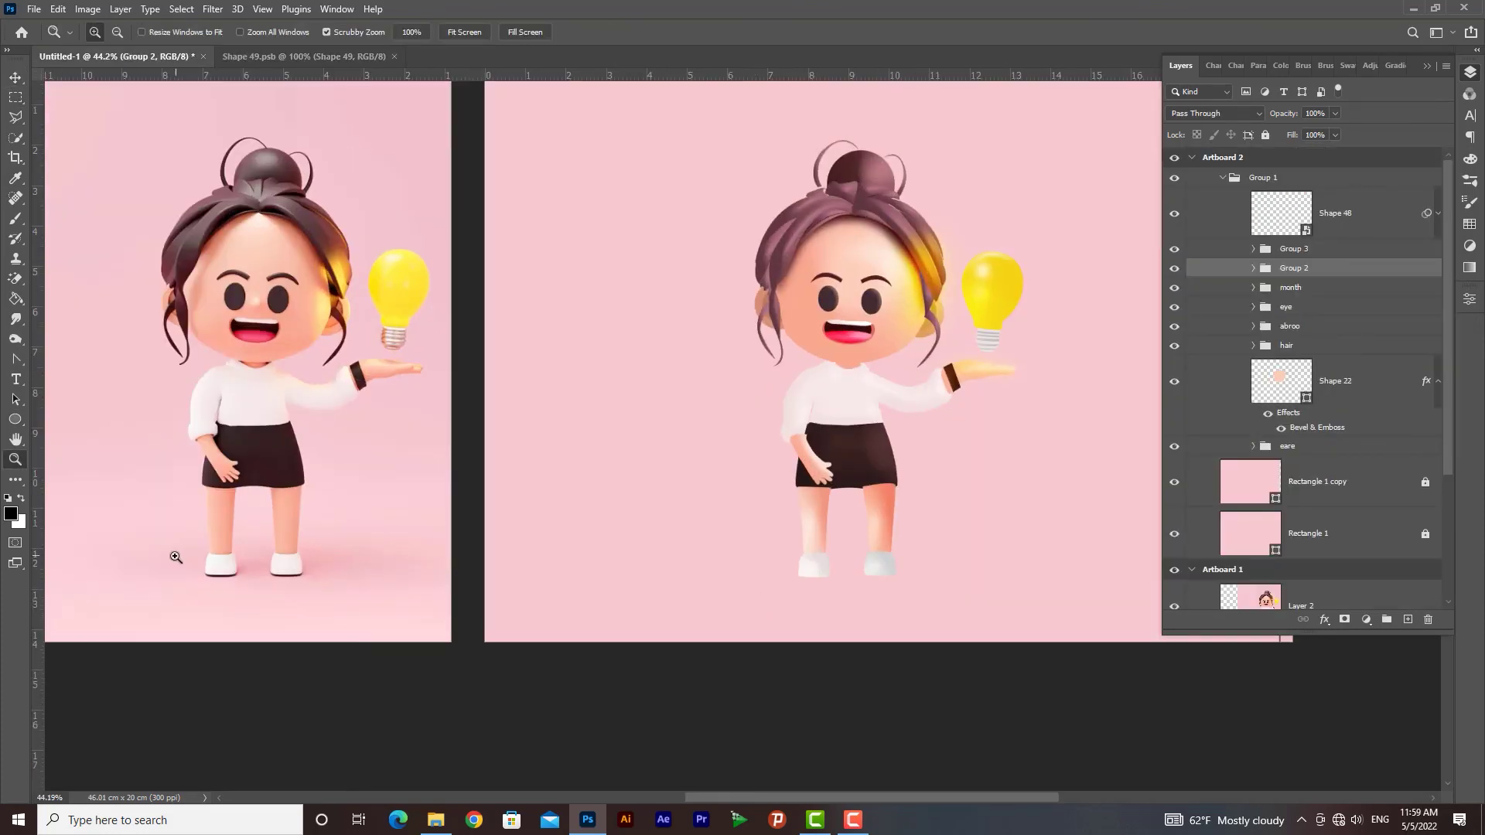
pyautogui.click(225, 569)
pyautogui.moveTo(232, 573); pyautogui.dragTo(299, 590)
pyautogui.moveTo(15, 359); pyautogui.dragTo(68, 366)
pyautogui.click(69, 361)
pyautogui.scroll(-1, 232, 603)
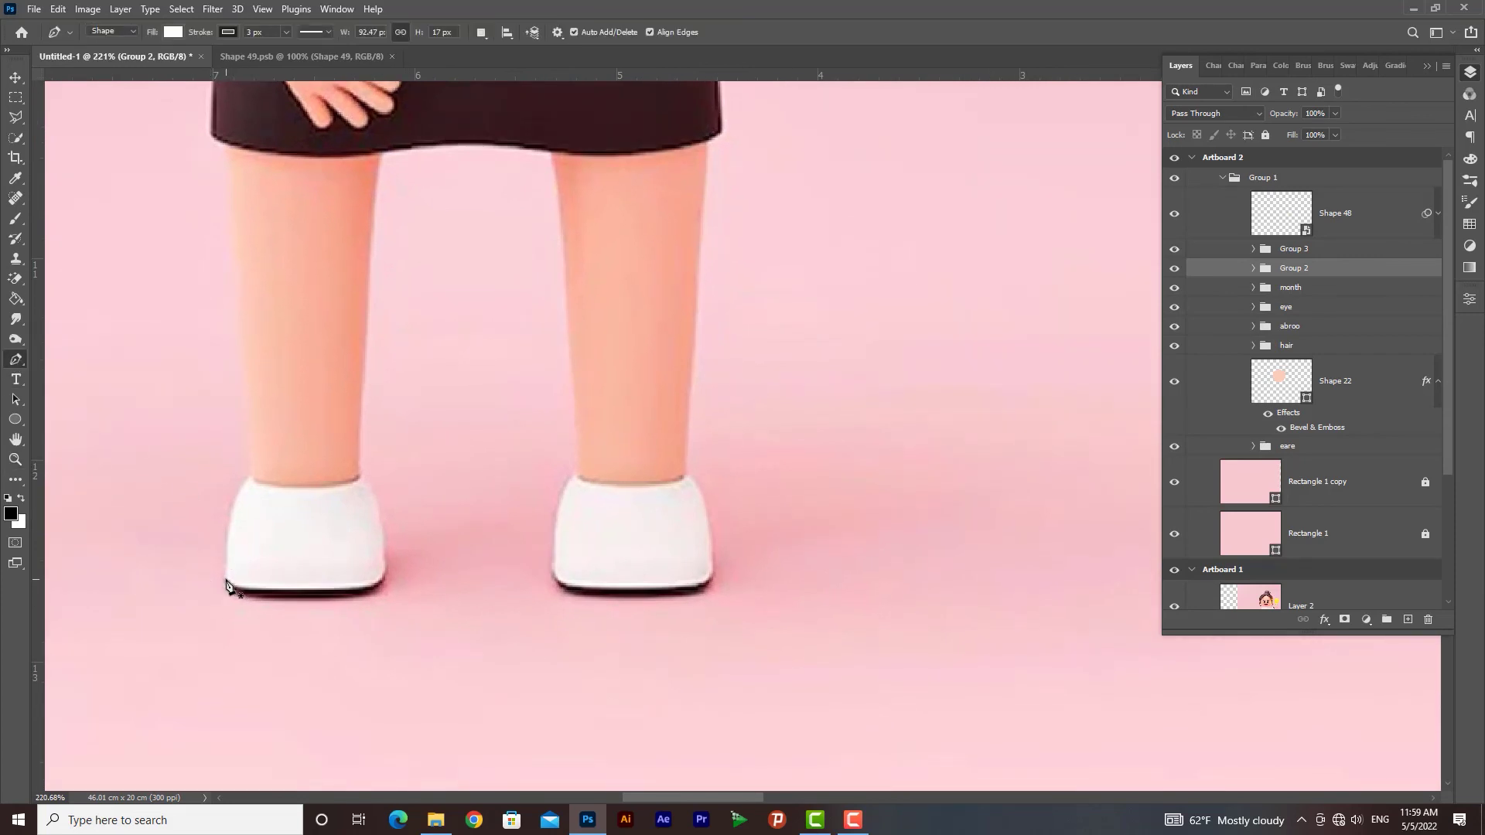
pyautogui.click(226, 580)
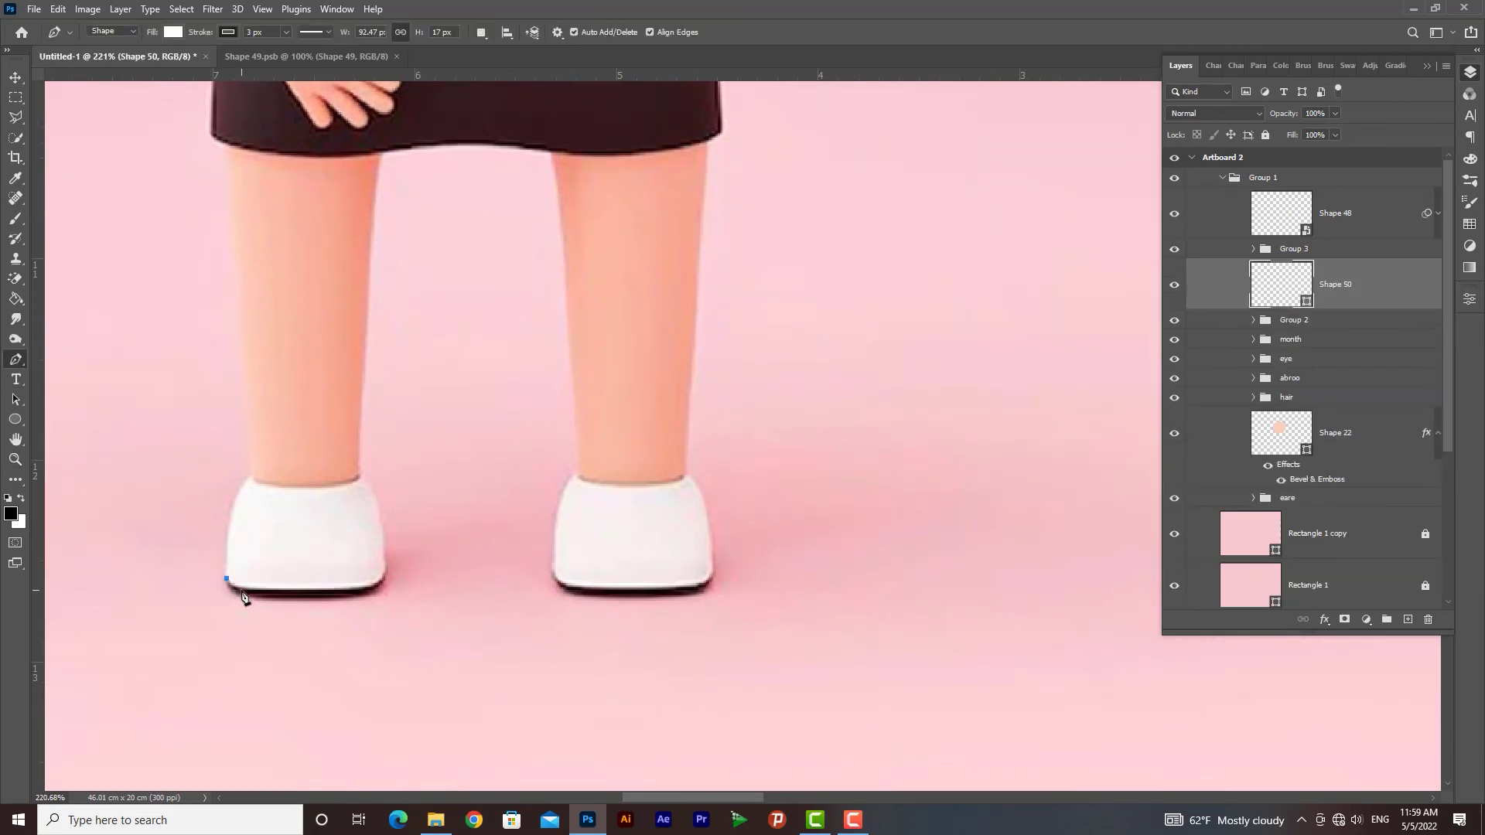
pyautogui.click(354, 591)
pyautogui.moveTo(384, 573); pyautogui.dragTo(335, 597)
pyautogui.click(384, 575)
# Step: Move the traced sole onto Artboard 2 and align it under the left-hand shoe
pyautogui.click(16, 78)
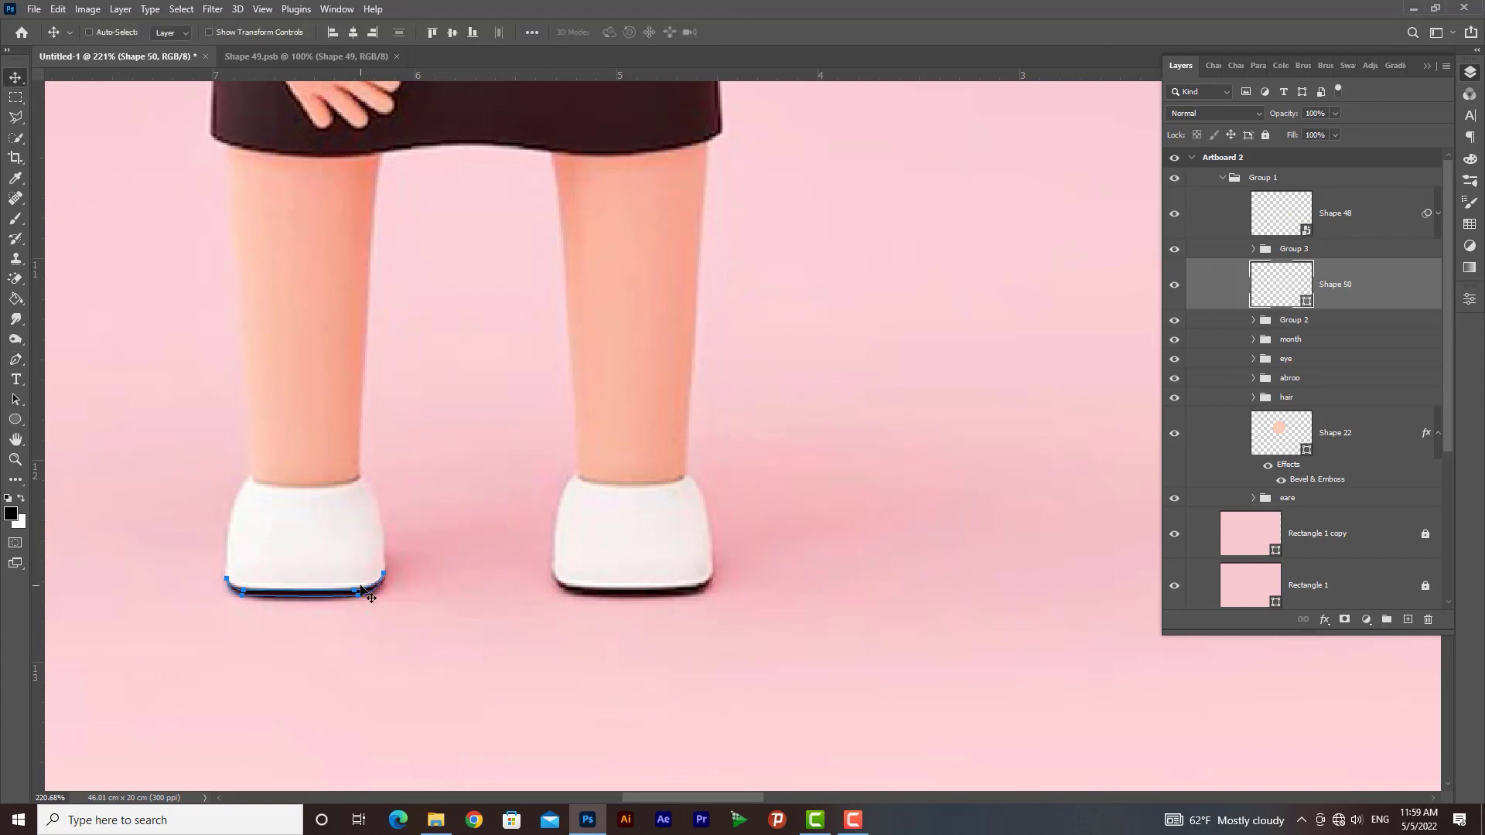
pyautogui.hotkey('ctrl', 't')
pyautogui.click(716, 316)
pyautogui.moveTo(346, 596); pyautogui.dragTo(1008, 625)
pyautogui.moveTo(1007, 626); pyautogui.dragTo(202, 536)
pyautogui.moveTo(936, 547); pyautogui.dragTo(1019, 555)
pyautogui.press('space')
pyautogui.moveTo(983, 553)
pyautogui.mouseDown()
pyautogui.moveTo(374, 570)
pyautogui.moveTo(224, 531)
pyautogui.moveTo(1081, 468)
pyautogui.mouseUp()
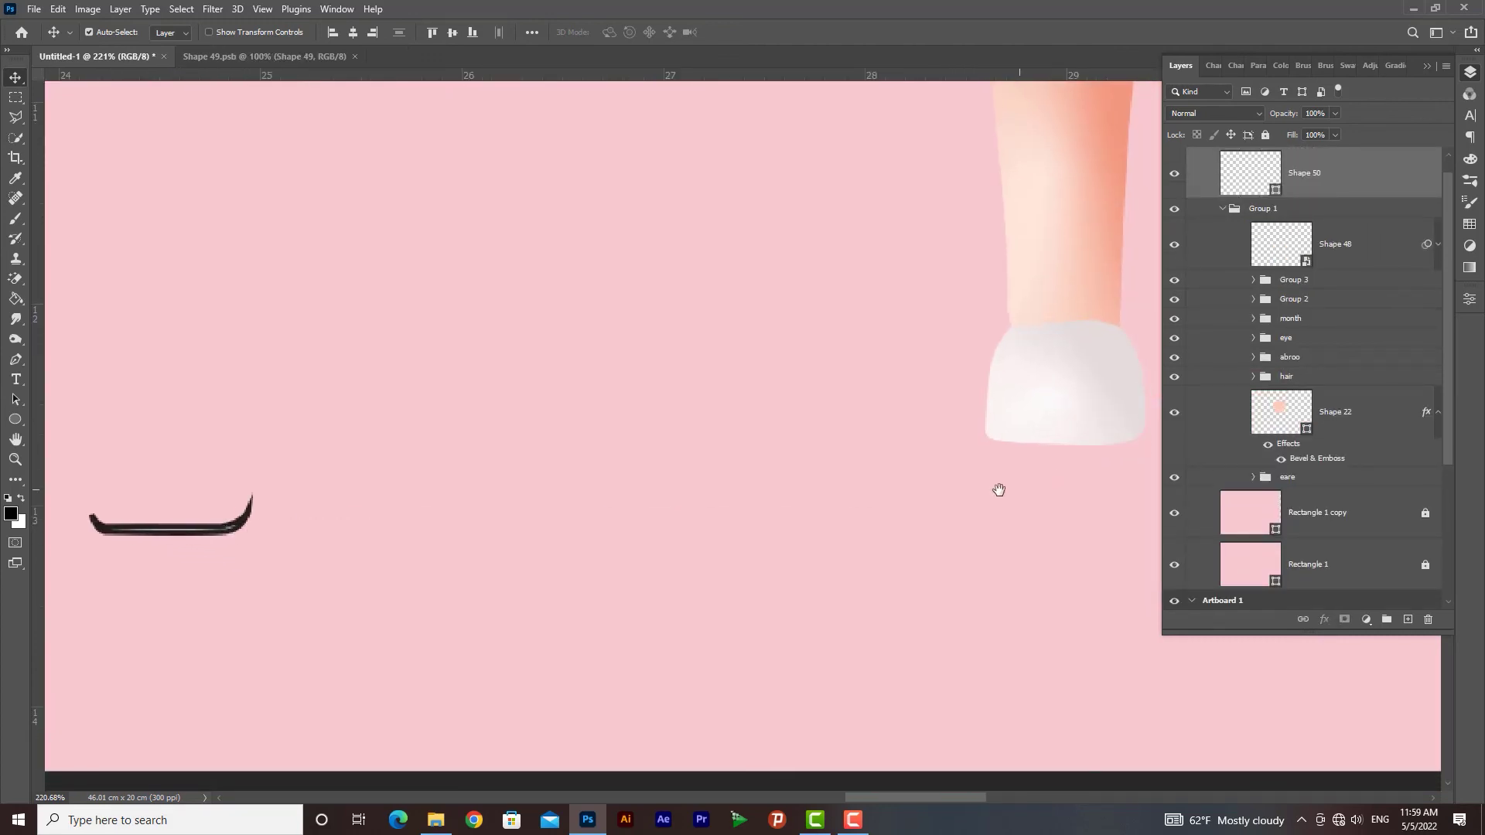
pyautogui.moveTo(217, 531); pyautogui.dragTo(1032, 466)
pyautogui.press('space')
pyautogui.moveTo(1029, 466)
pyautogui.mouseDown()
pyautogui.moveTo(484, 566)
pyautogui.moveTo(577, 540)
pyautogui.moveTo(552, 532)
pyautogui.mouseUp()
# Step: Remove the sole's stroke and fill it with the recently used very dark red
pyautogui.press('u')
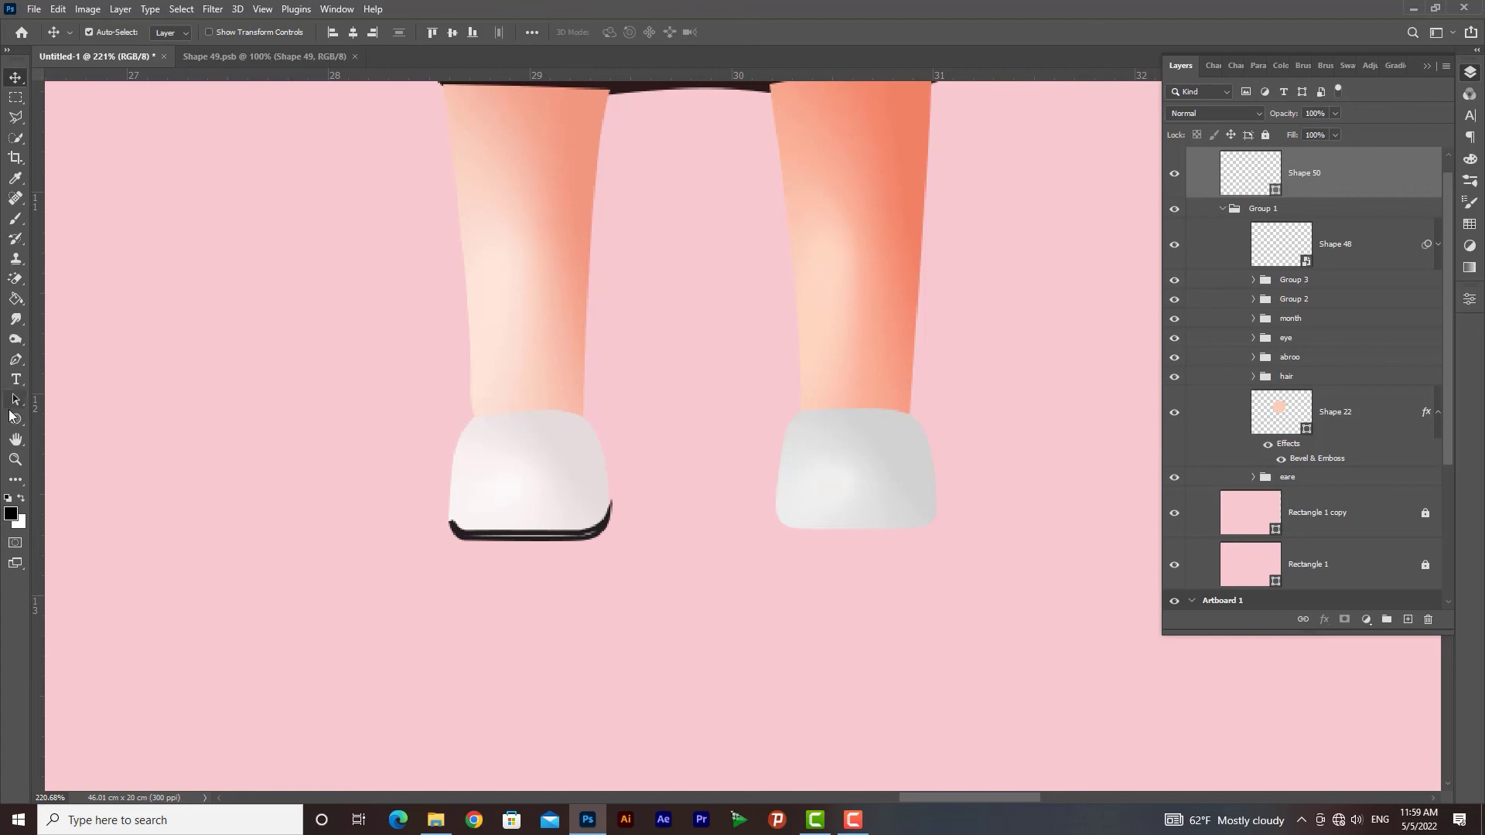
pyautogui.click(177, 33)
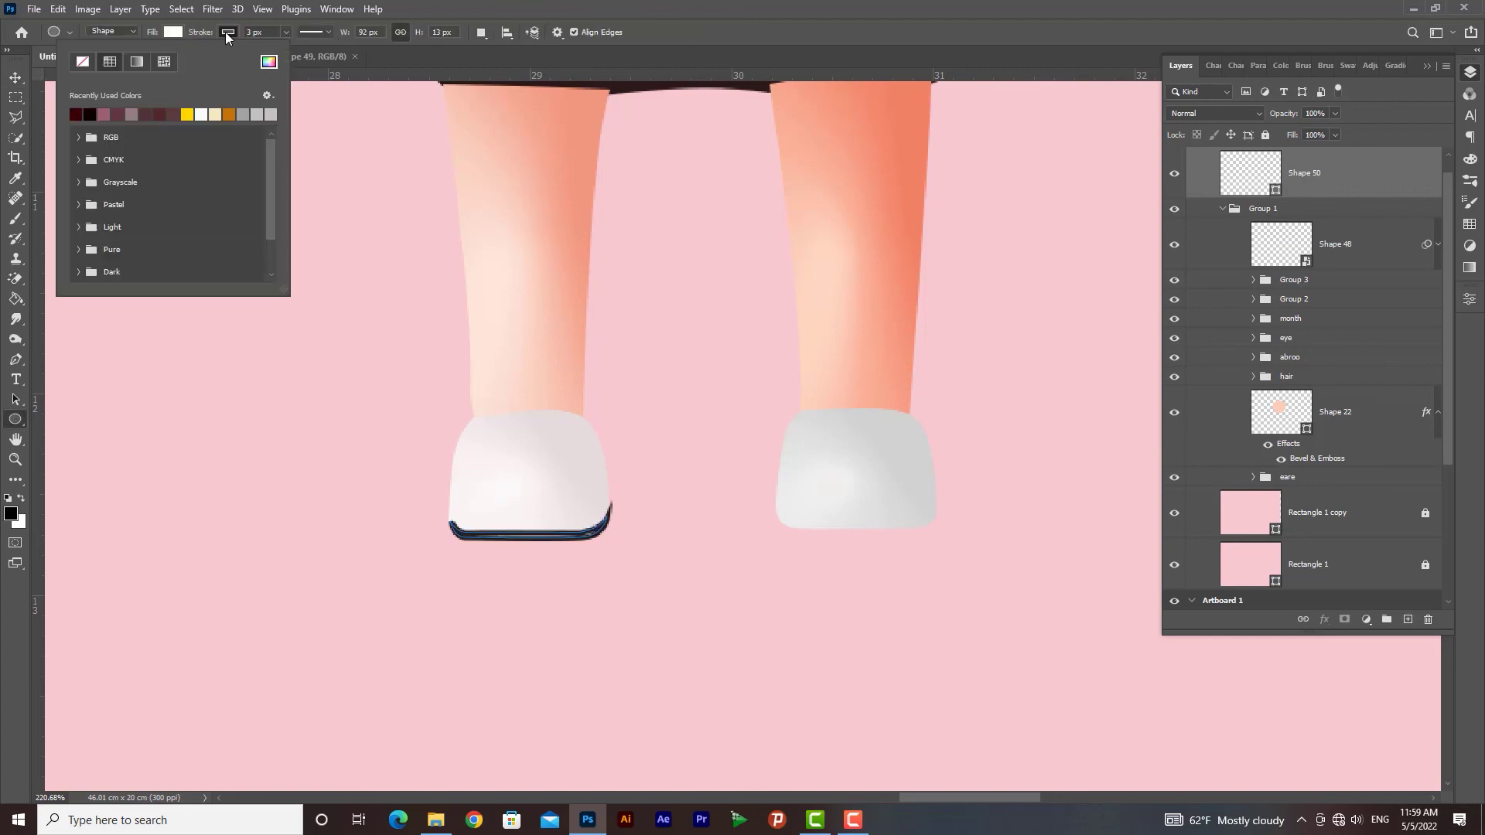
pyautogui.click(228, 32)
pyautogui.click(139, 62)
pyautogui.click(172, 32)
pyautogui.click(77, 114)
pyautogui.click(16, 78)
# Step: Duplicate the dark sole inside Group 2 and place the copy under the right-hand shoe
pyautogui.scroll(1, 1324, 320)
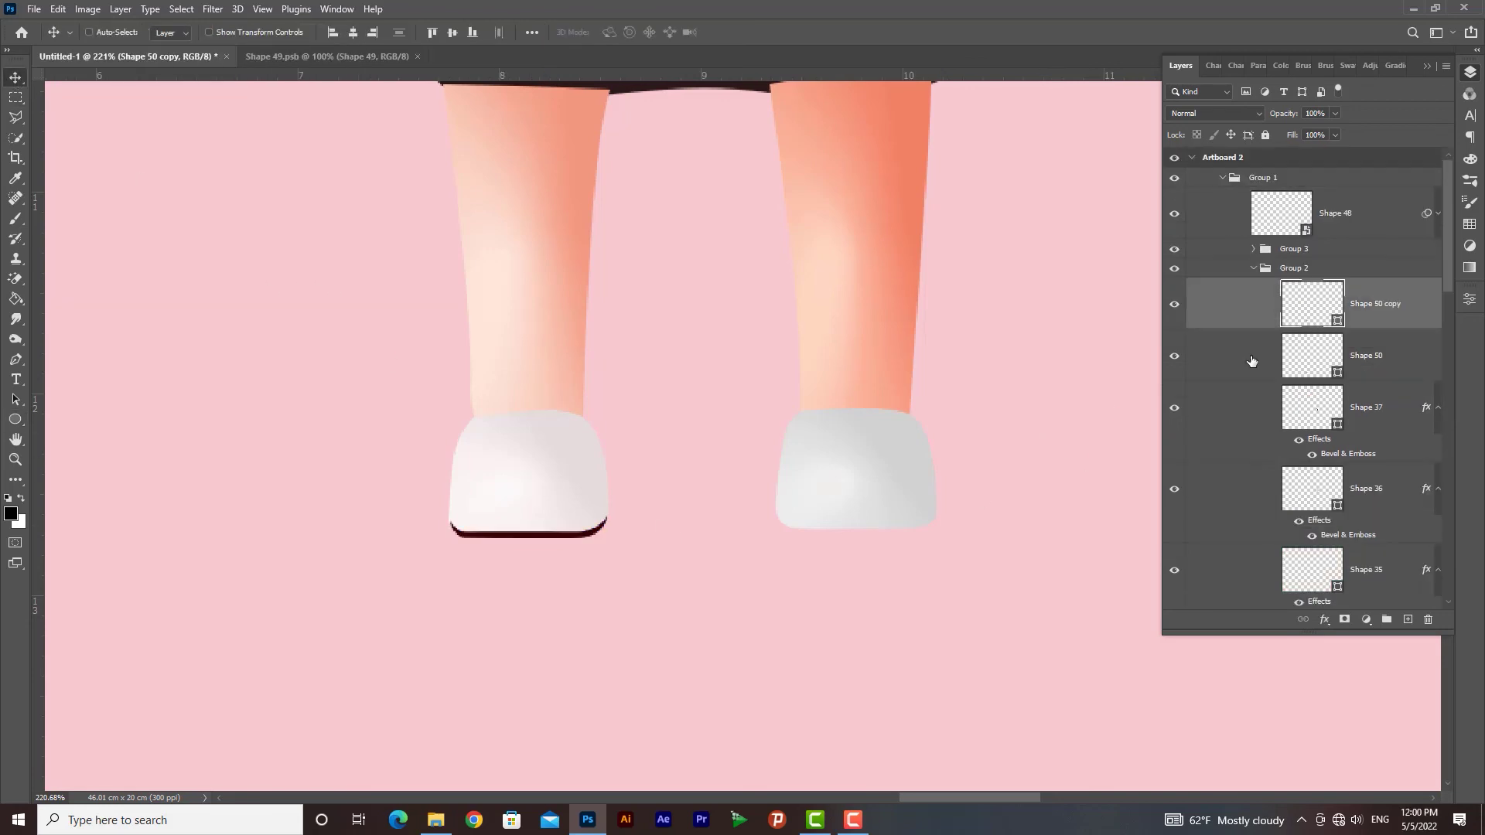
pyautogui.hotkey('ctrl', 't')
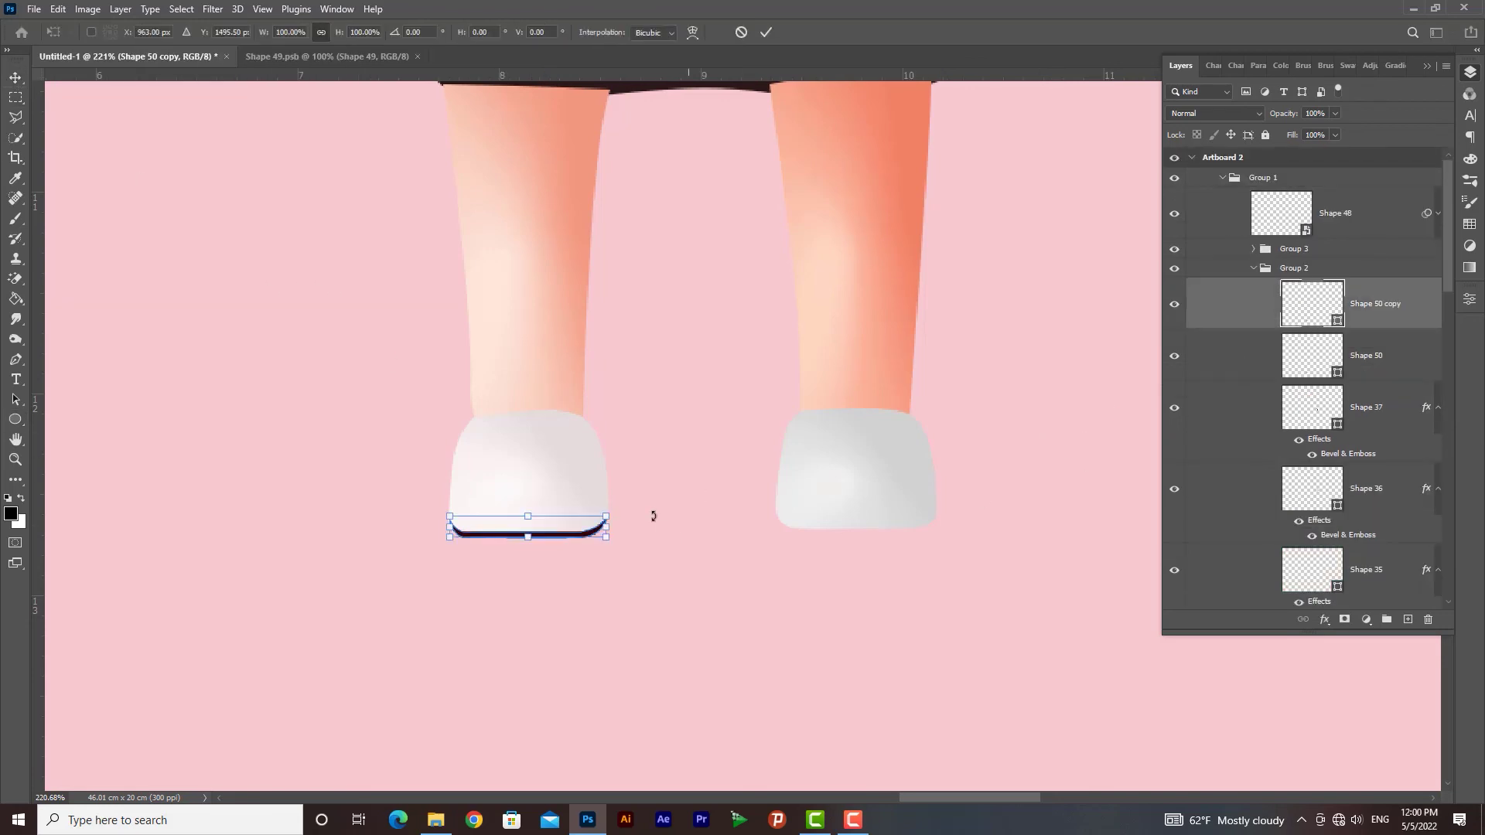
pyautogui.moveTo(566, 535)
pyautogui.mouseDown()
pyautogui.moveTo(899, 533)
pyautogui.moveTo(862, 521)
pyautogui.moveTo(812, 333)
pyautogui.moveTo(781, 333)
pyautogui.mouseUp()
pyautogui.press('Return')
# Step: Duplicate the neck shape Shape 28, recolour the copy with the dark tone sampled from the wristband, and place it below the original
pyautogui.press('z')
pyautogui.press('v')
pyautogui.click(229, 335)
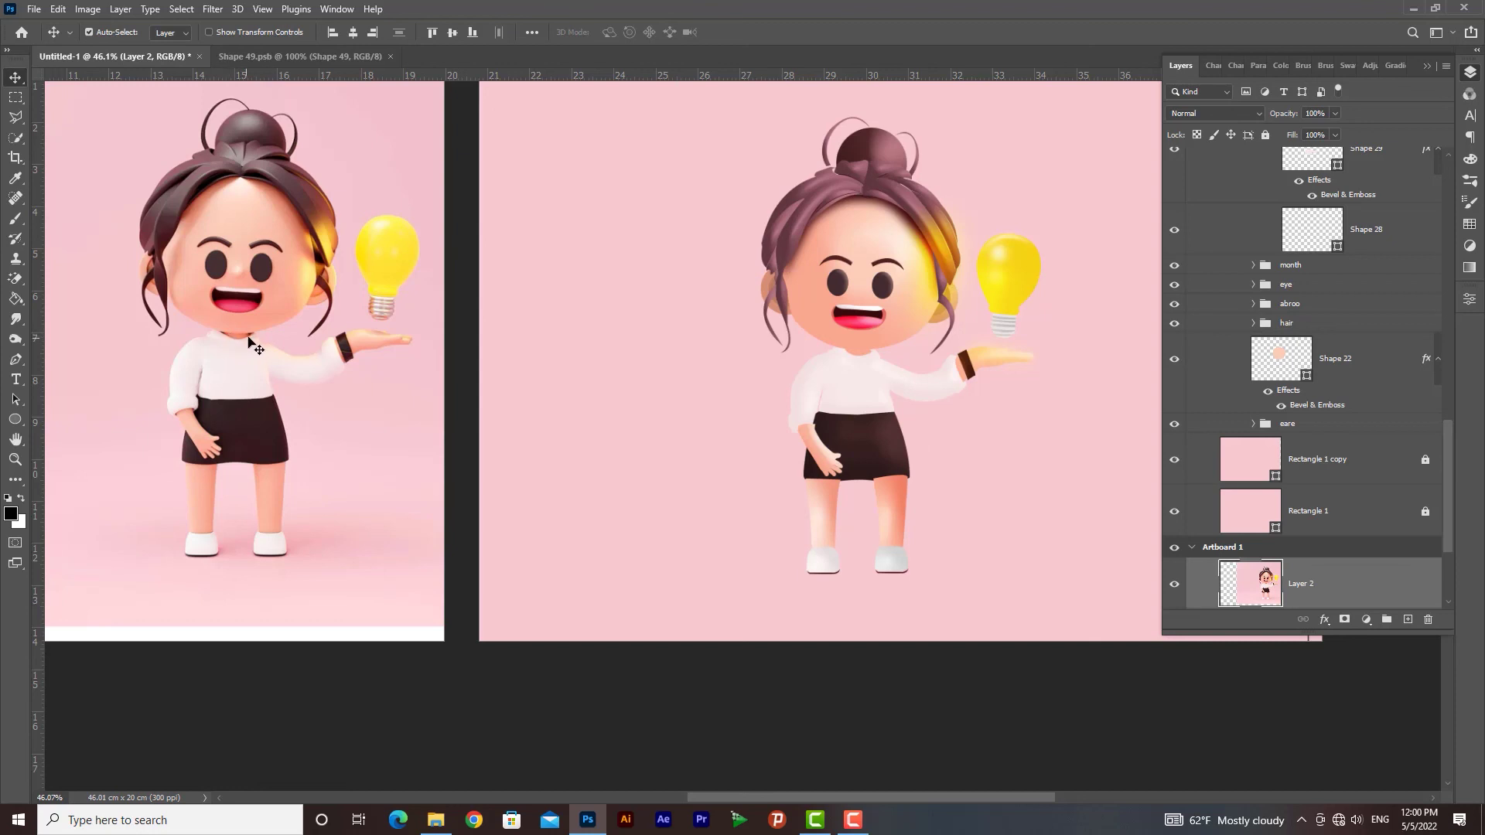
pyautogui.click(860, 354)
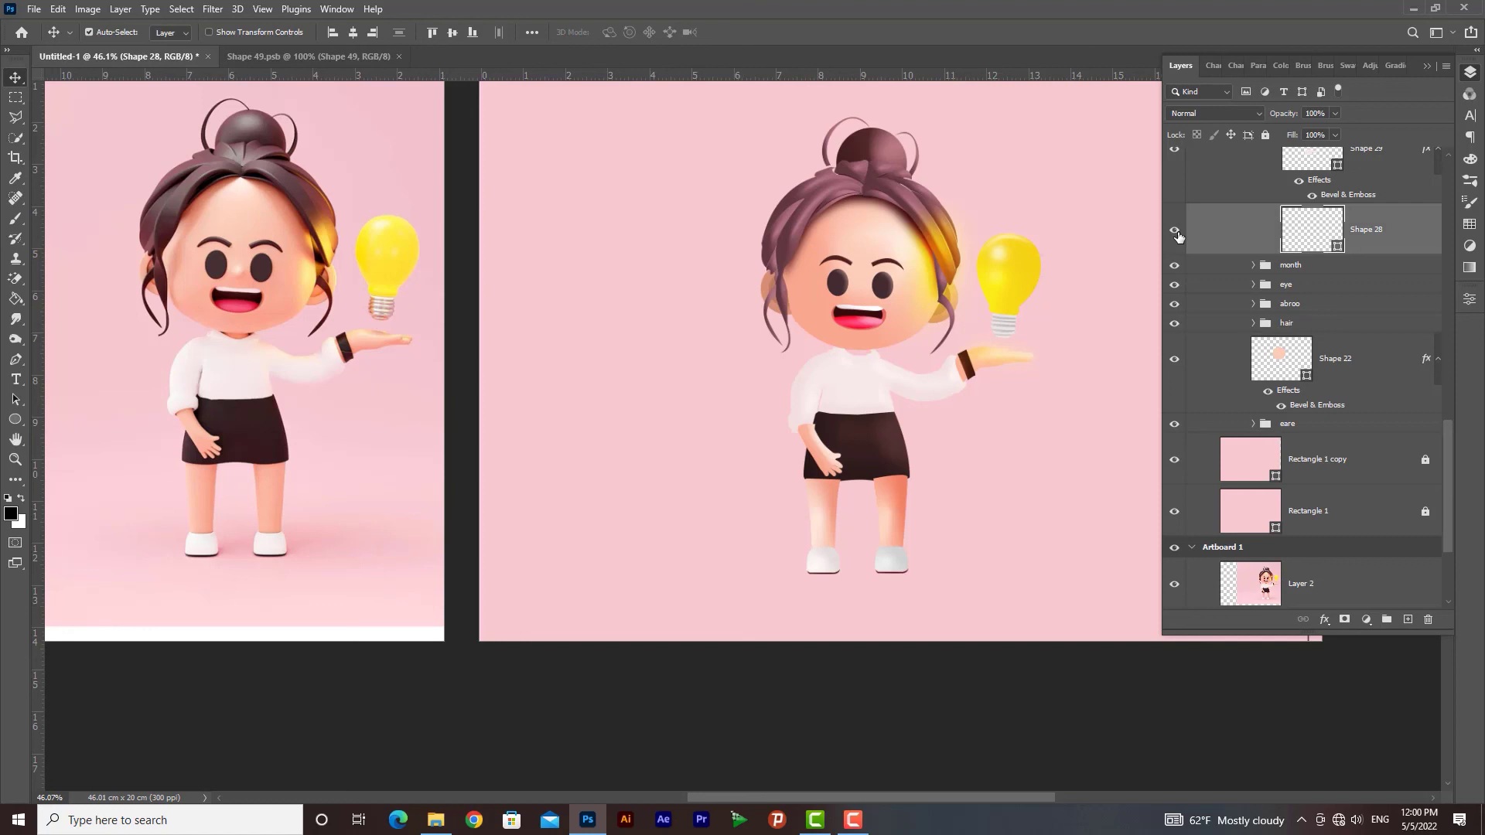
pyautogui.scroll(2, 1387, 244)
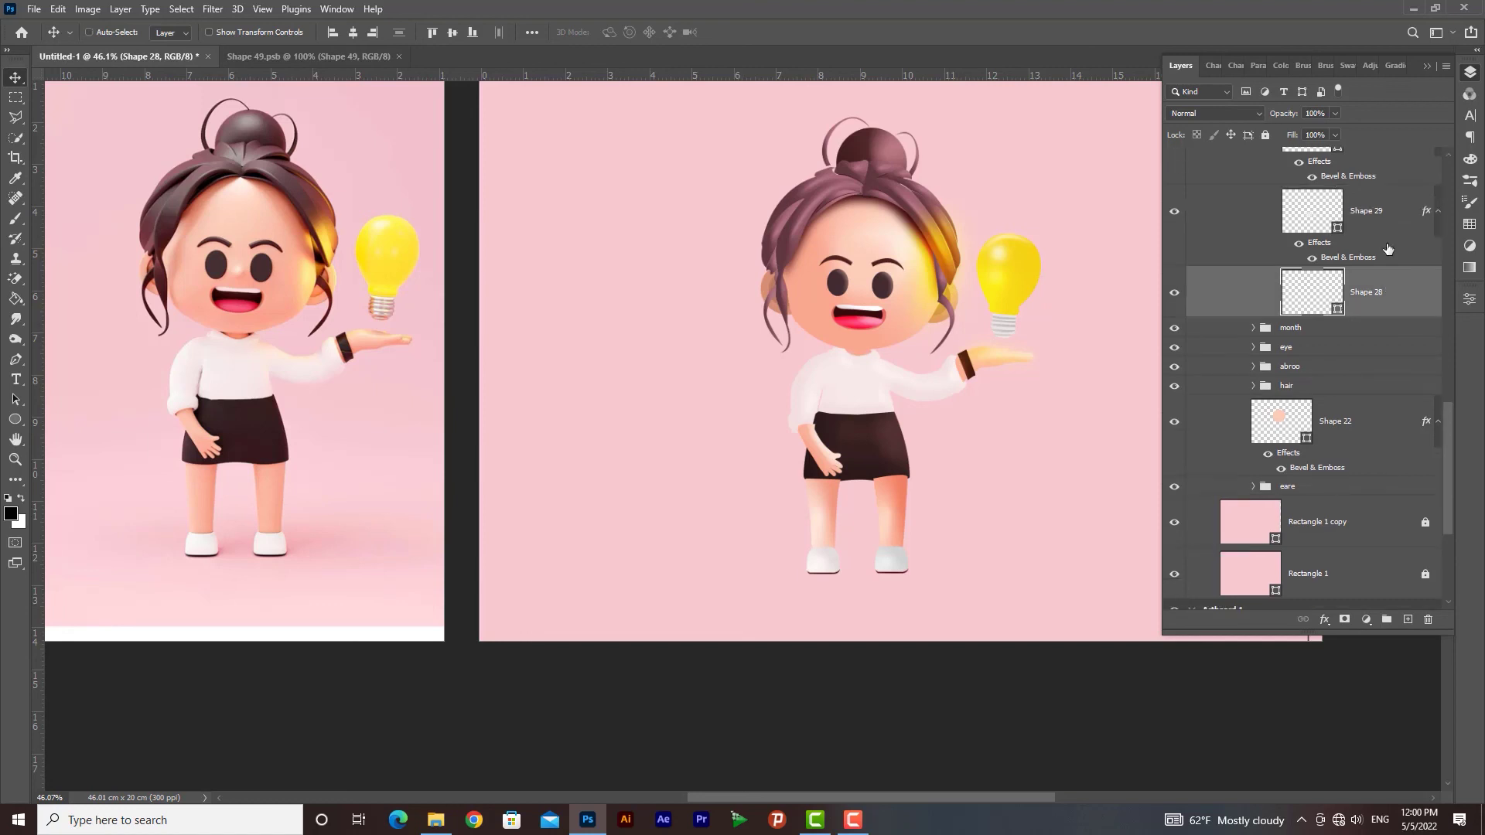
pyautogui.hotkey('ctrl', 'j')
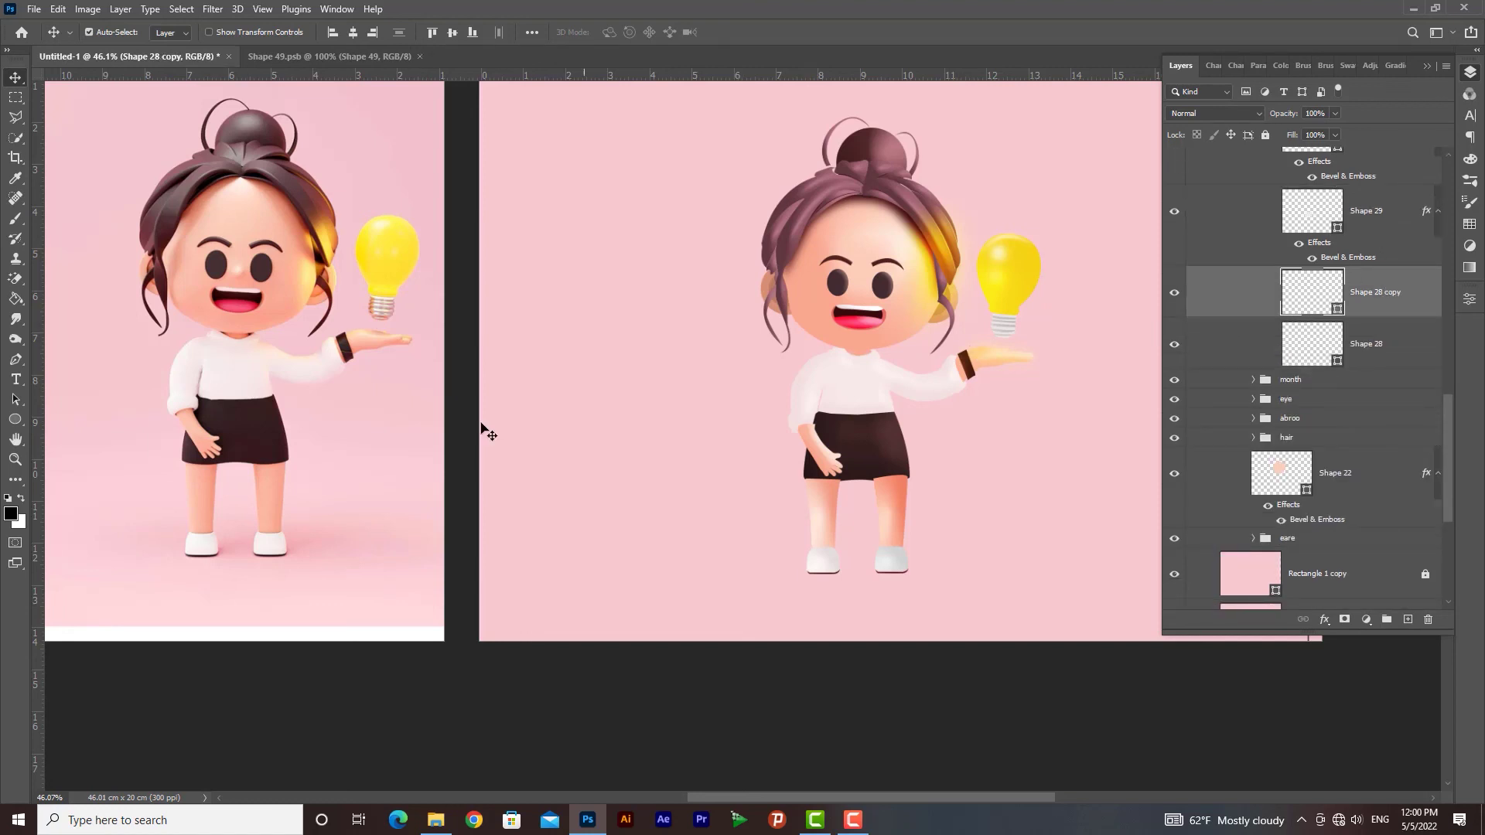
pyautogui.doubleClick(1304, 302)
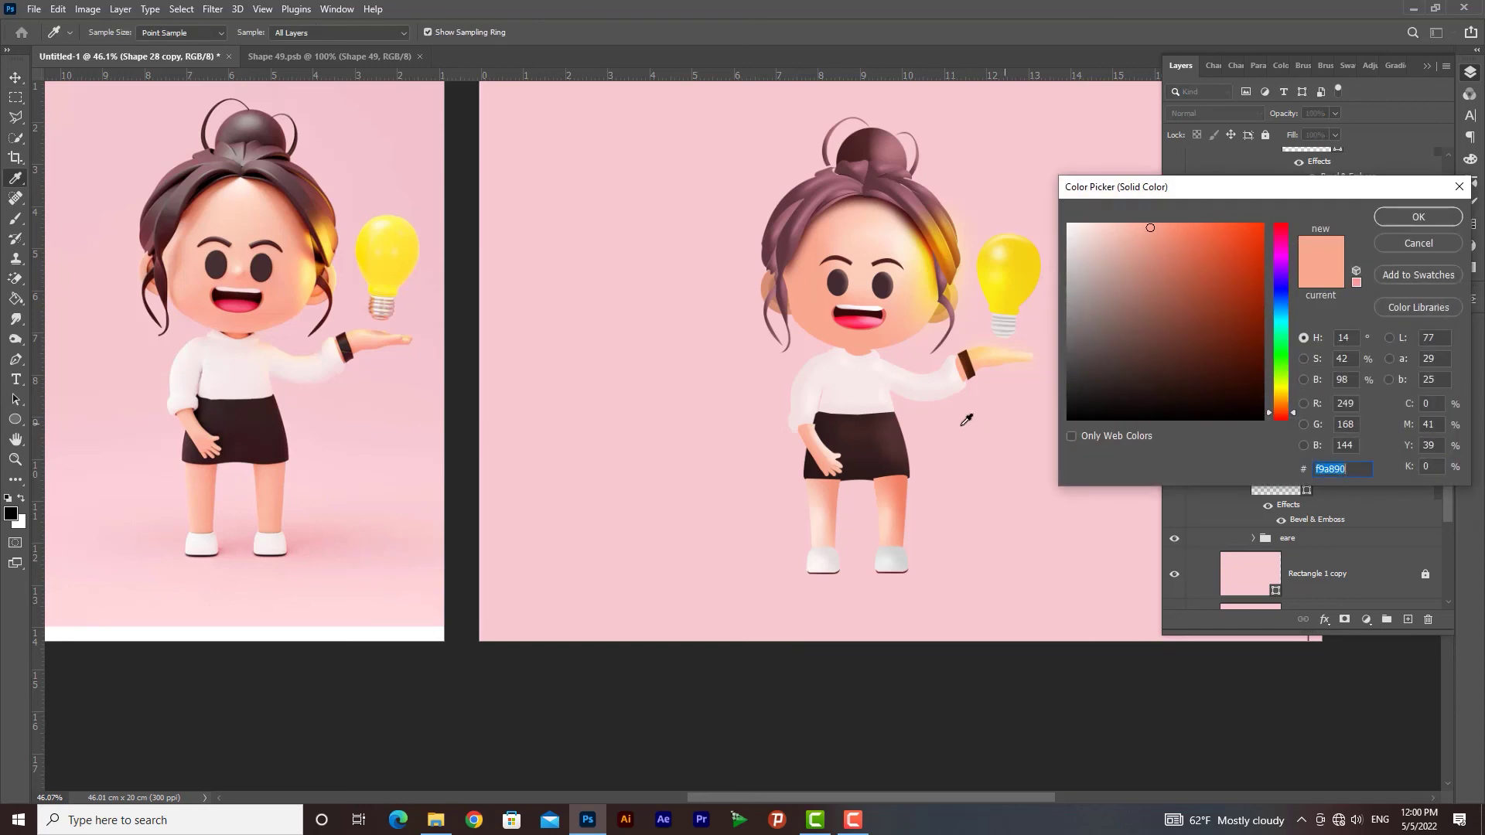
pyautogui.click(972, 364)
pyautogui.click(1418, 218)
pyautogui.moveTo(1385, 307); pyautogui.dragTo(1381, 359)
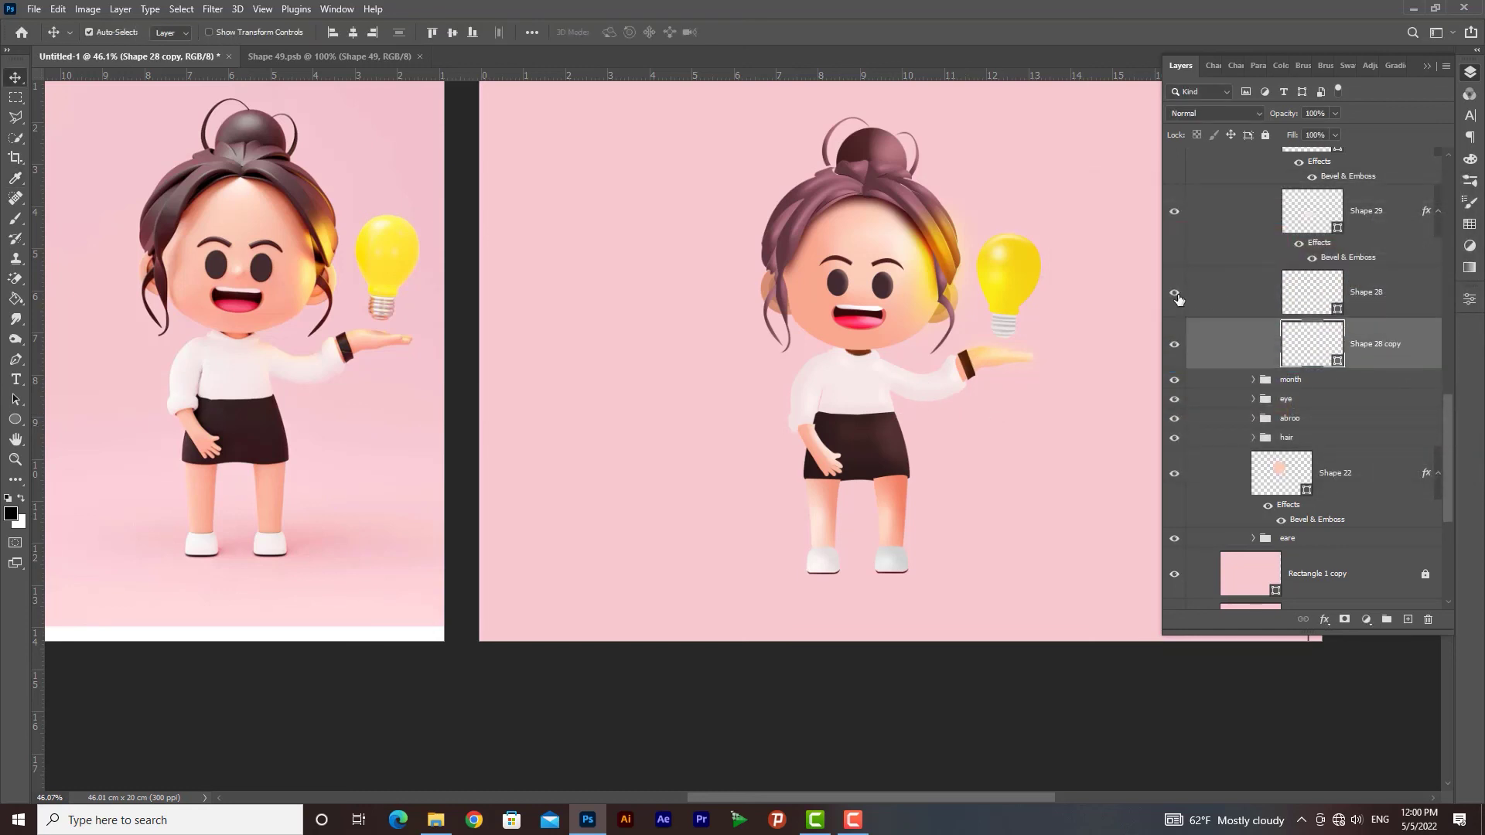
# Step: Transform the original neck shape slightly over its dark copy, leaving only a thin shadow at the collar
pyautogui.click(1306, 301)
pyautogui.hotkey('ctrl', 't')
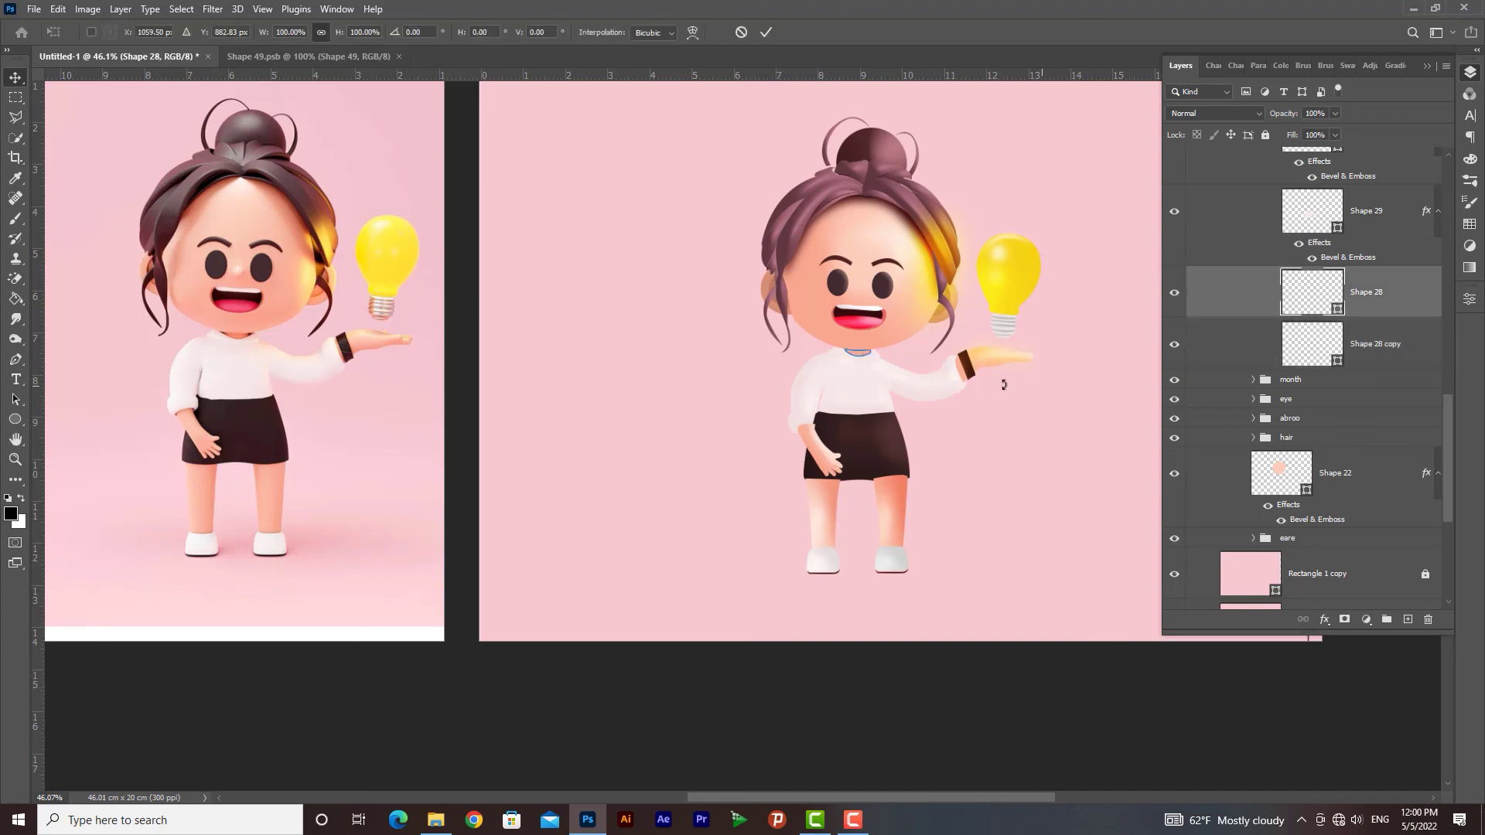
pyautogui.moveTo(872, 358); pyautogui.dragTo(876, 360)
pyautogui.press('Return')
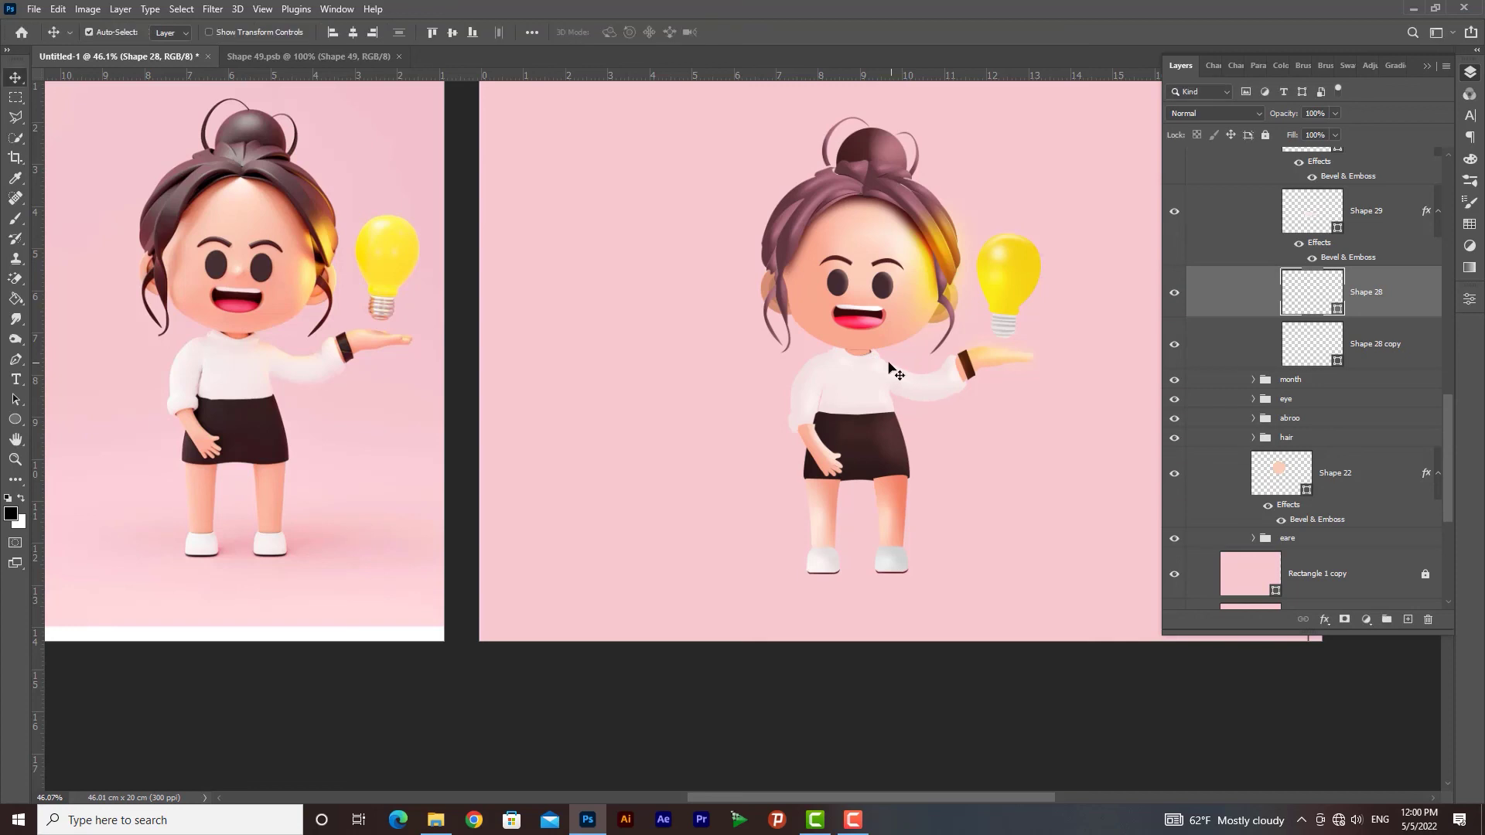
pyautogui.hotkey('ctrl', 't')
pyautogui.moveTo(844, 361); pyautogui.dragTo(847, 357)
pyautogui.press('Return')
pyautogui.press('z')
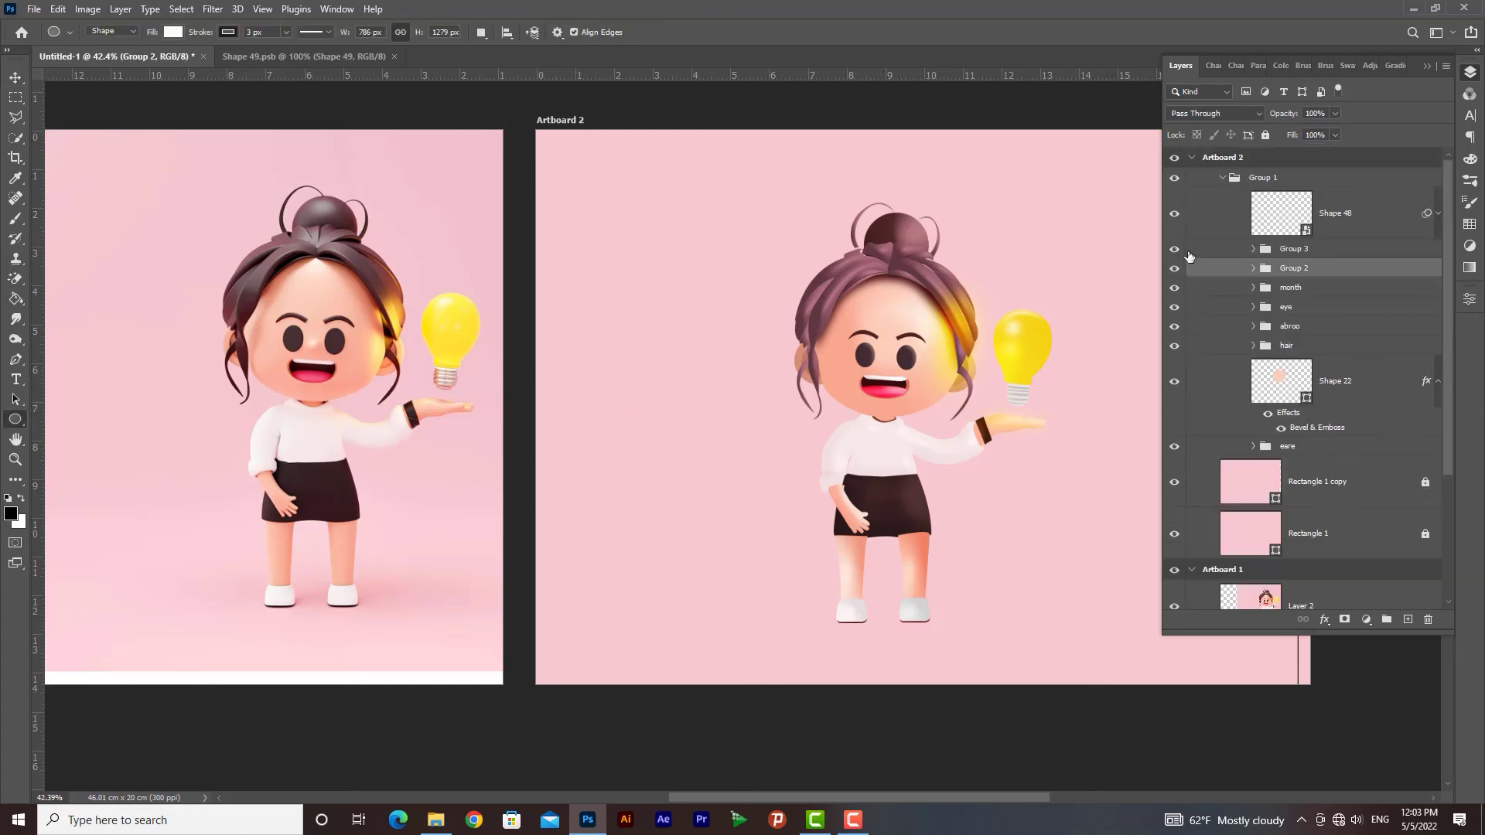
# Step: Toggle the visibility of the Group 3, month, eye and abroo groups to examine what each contains
pyautogui.click(1174, 249)
pyautogui.click(1175, 249)
pyautogui.click(1175, 287)
pyautogui.click(1175, 288)
pyautogui.click(1174, 288)
pyautogui.click(1174, 288)
pyautogui.click(1174, 307)
pyautogui.click(1174, 307)
pyautogui.click(1173, 326)
pyautogui.click(1174, 327)
# Step: Draw a nose ellipse about 32 by 35 px between the eyes, on a layer above the eye group
pyautogui.click(1319, 309)
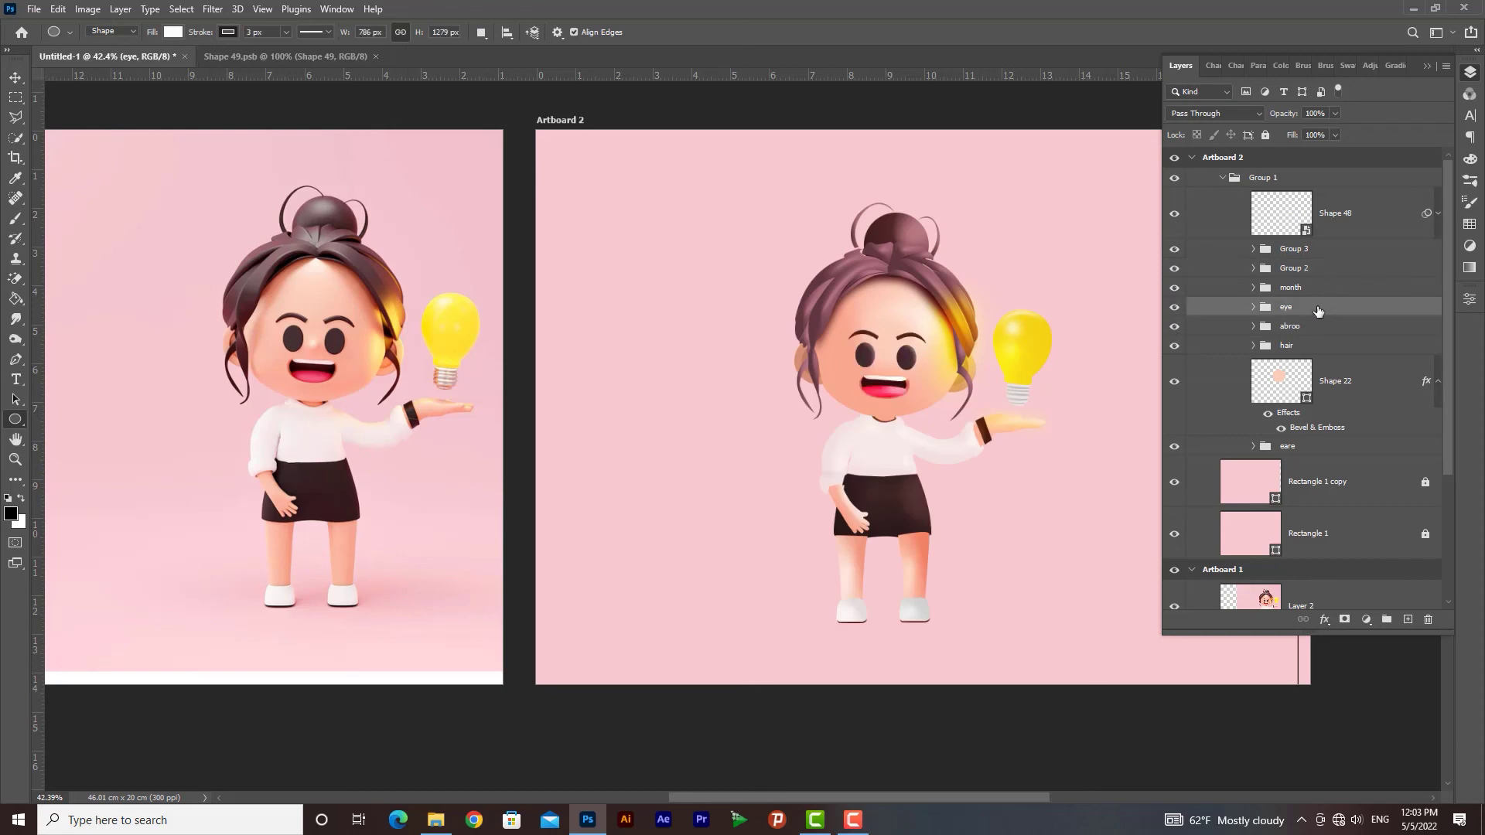
pyautogui.click(1175, 309)
pyautogui.click(1174, 309)
pyautogui.moveTo(880, 353); pyautogui.dragTo(891, 365)
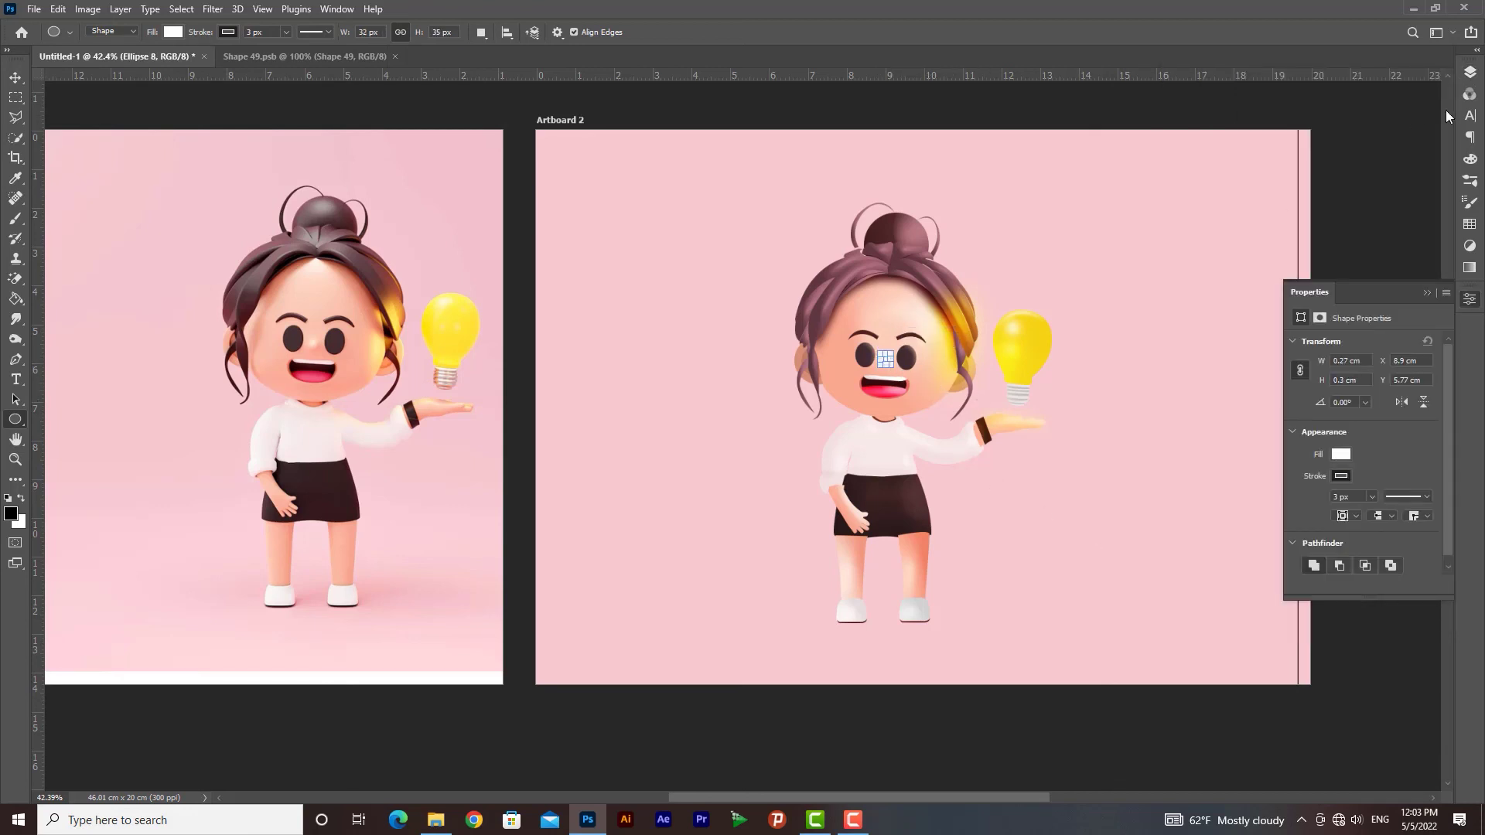
pyautogui.click(1474, 72)
pyautogui.click(1176, 324)
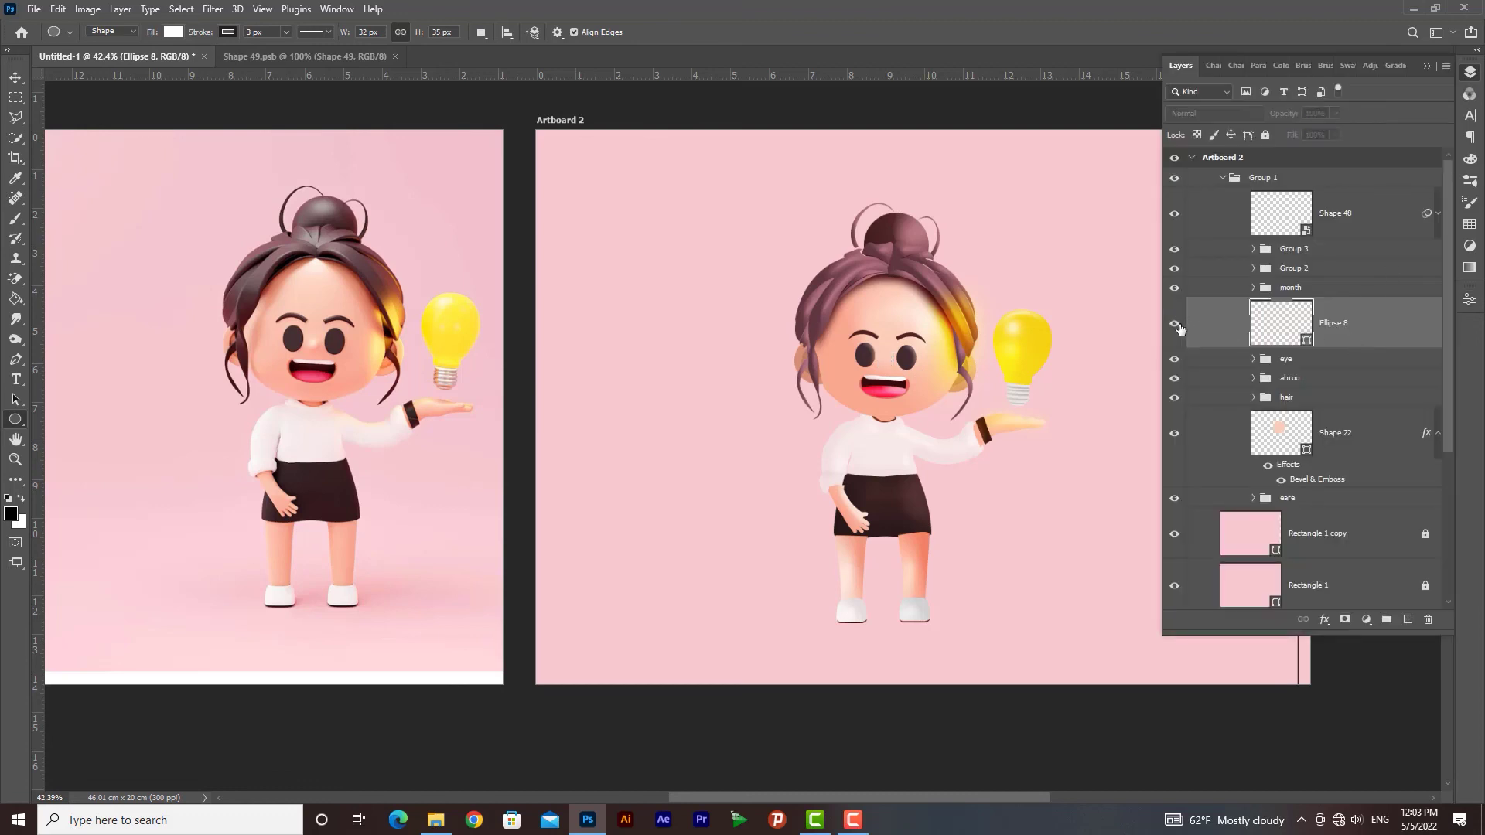
# Step: Remove the nose ellipse's stroke and fill it with the recently used light peach colour
pyautogui.click(228, 33)
pyautogui.click(138, 61)
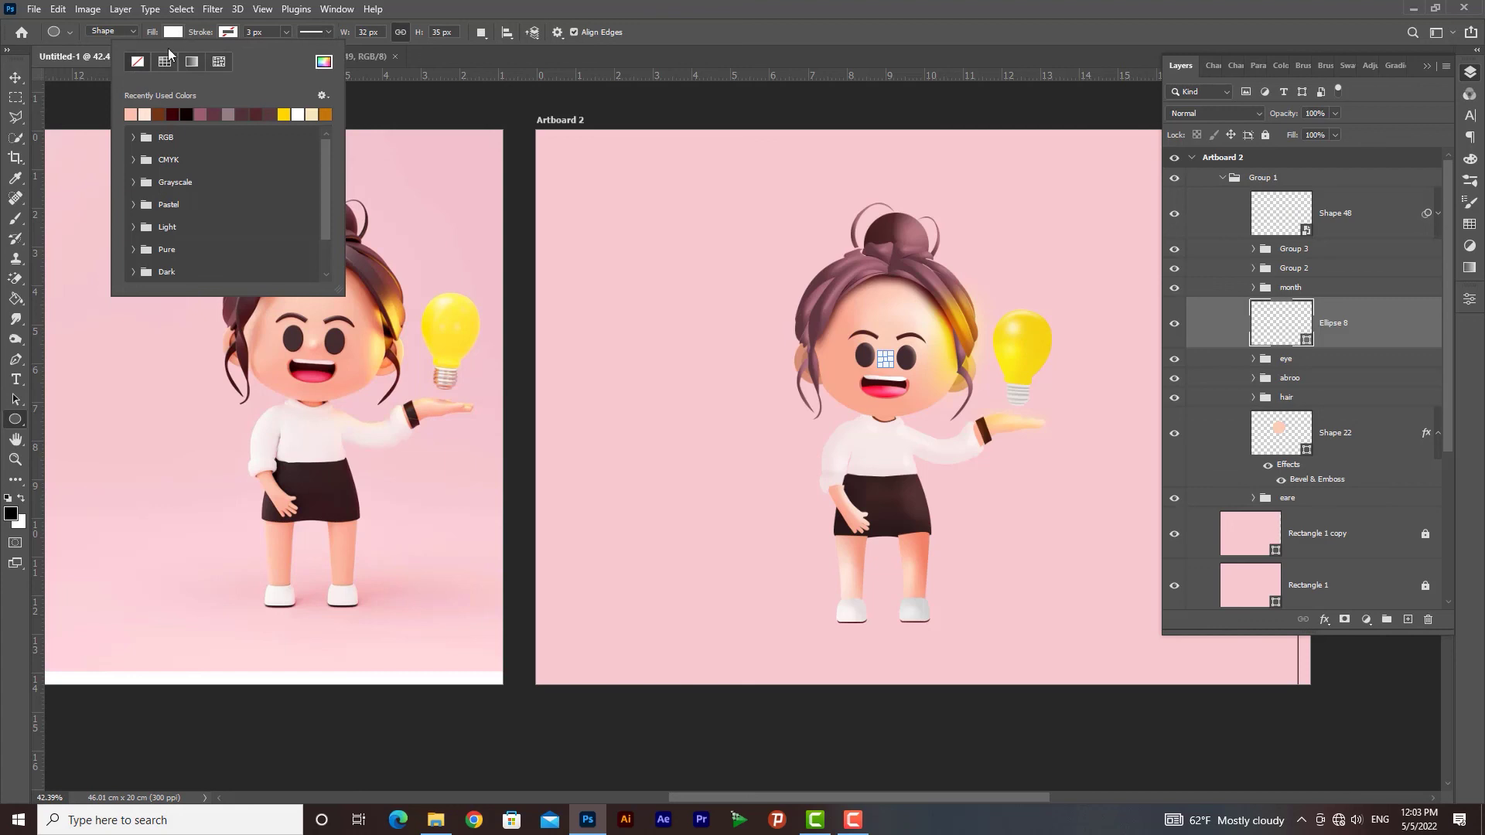
pyautogui.click(133, 113)
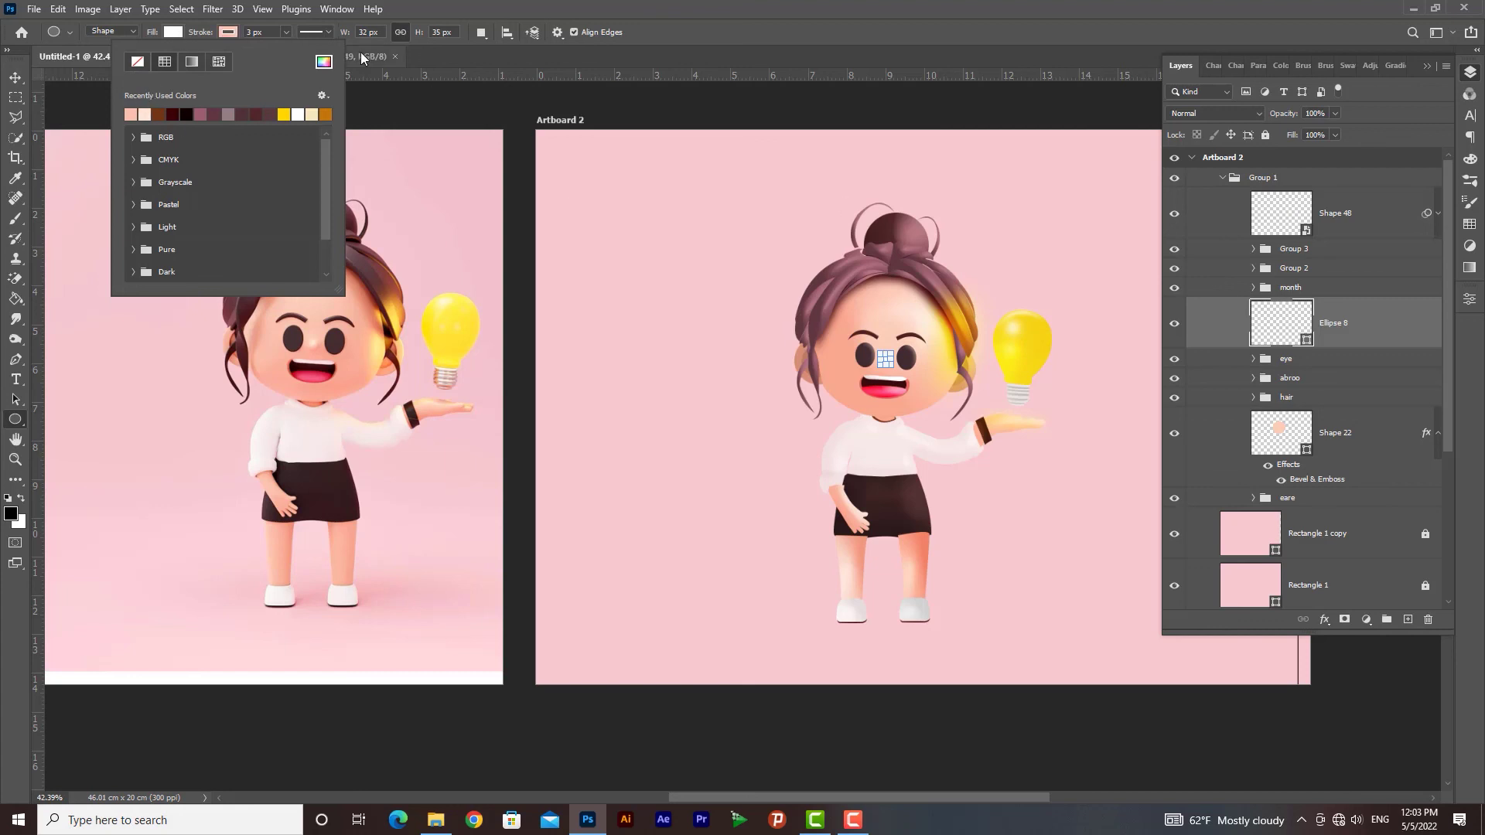
pyautogui.click(139, 61)
pyautogui.click(174, 34)
pyautogui.click(76, 114)
# Step: Add Bevel & Emboss to the nose with a highlight sampled from the face edge, shadow colour fac1ad, and adjusted bevel softness
pyautogui.click(1370, 334)
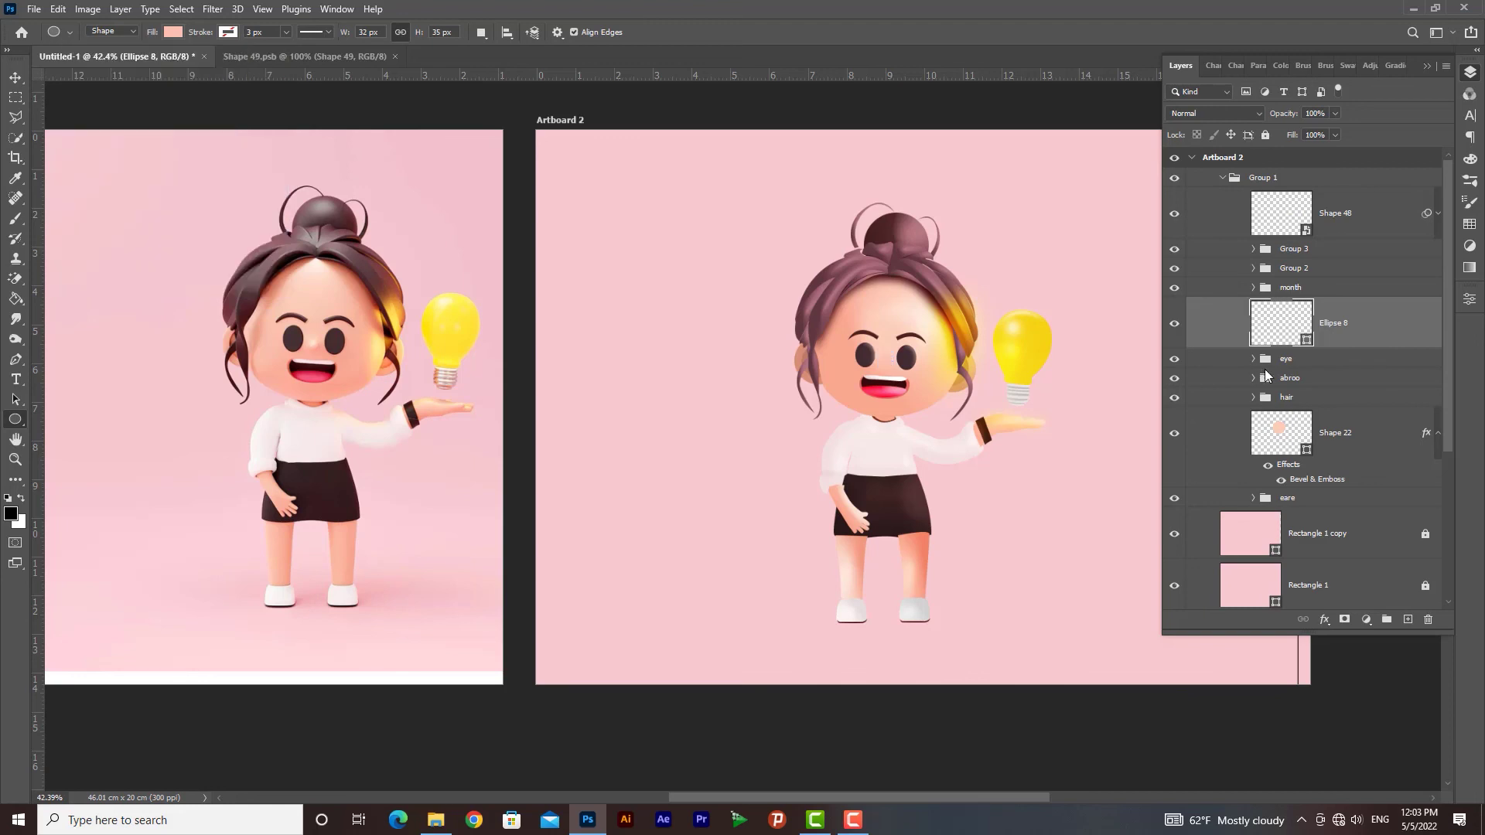
pyautogui.doubleClick(1371, 334)
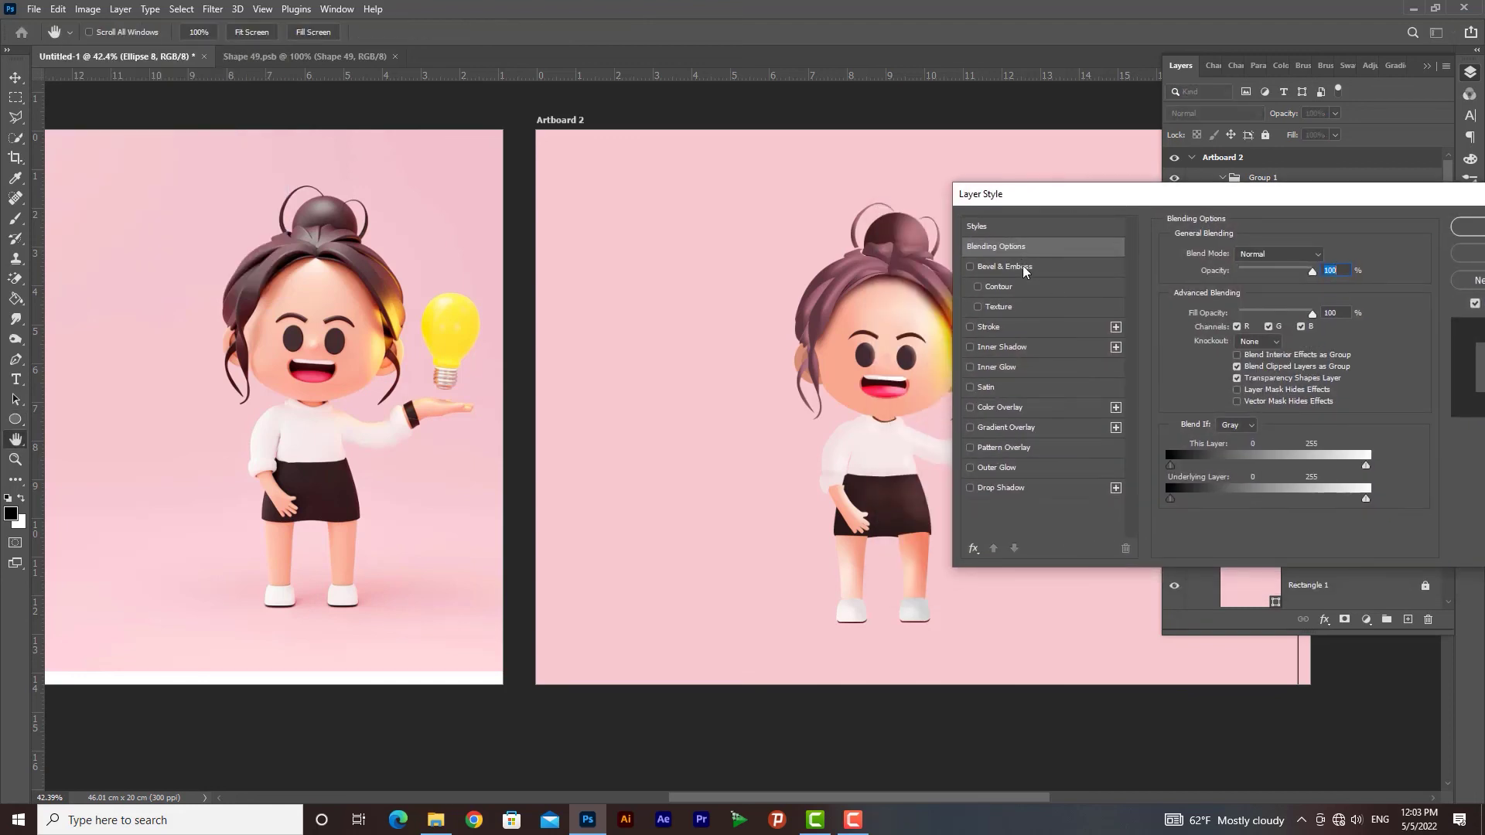
pyautogui.click(1025, 271)
pyautogui.click(1330, 463)
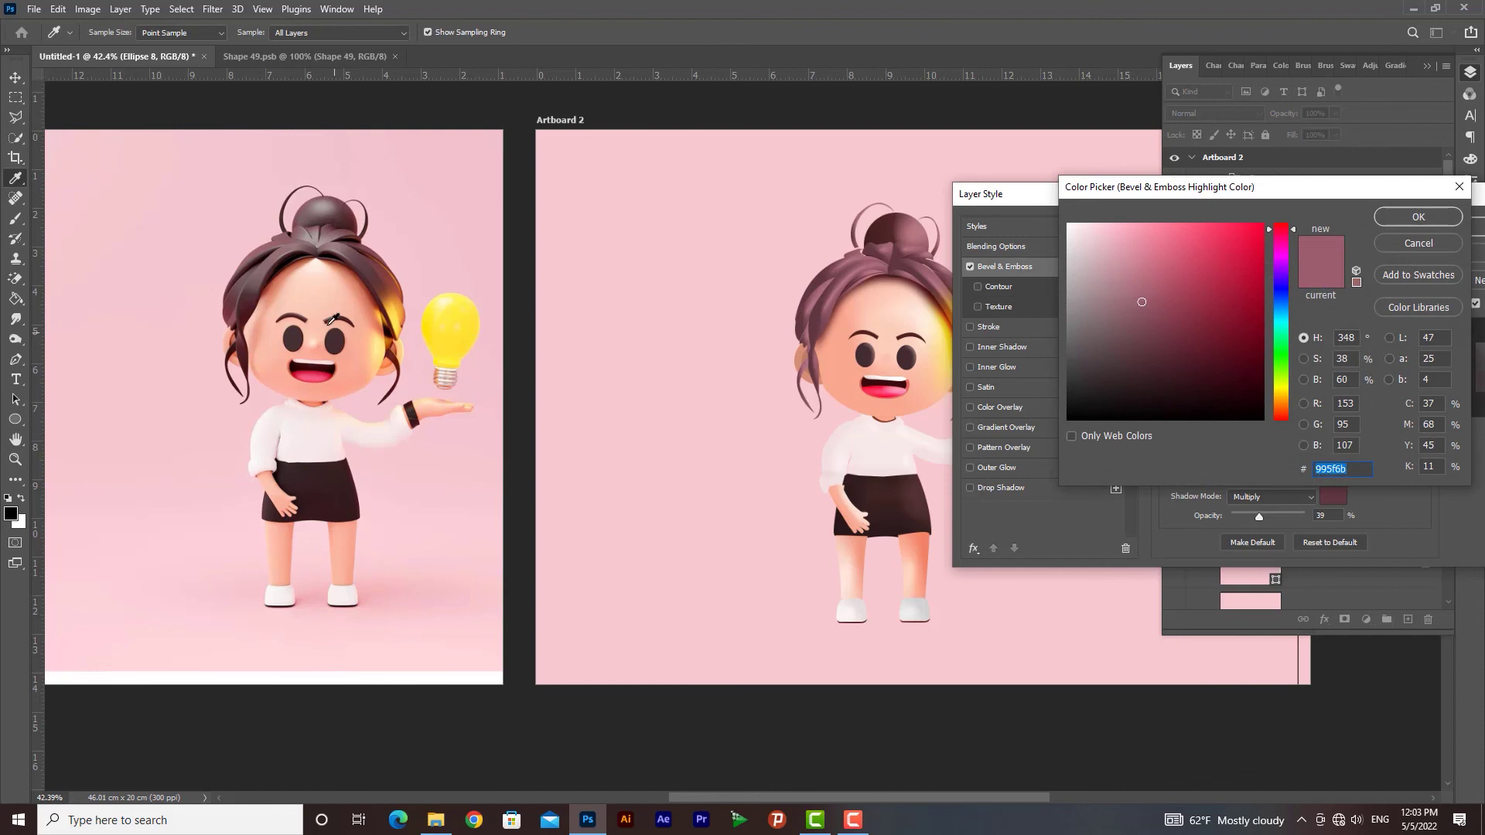
pyautogui.click(836, 395)
pyautogui.click(1418, 217)
pyautogui.click(1333, 497)
pyautogui.click(320, 325)
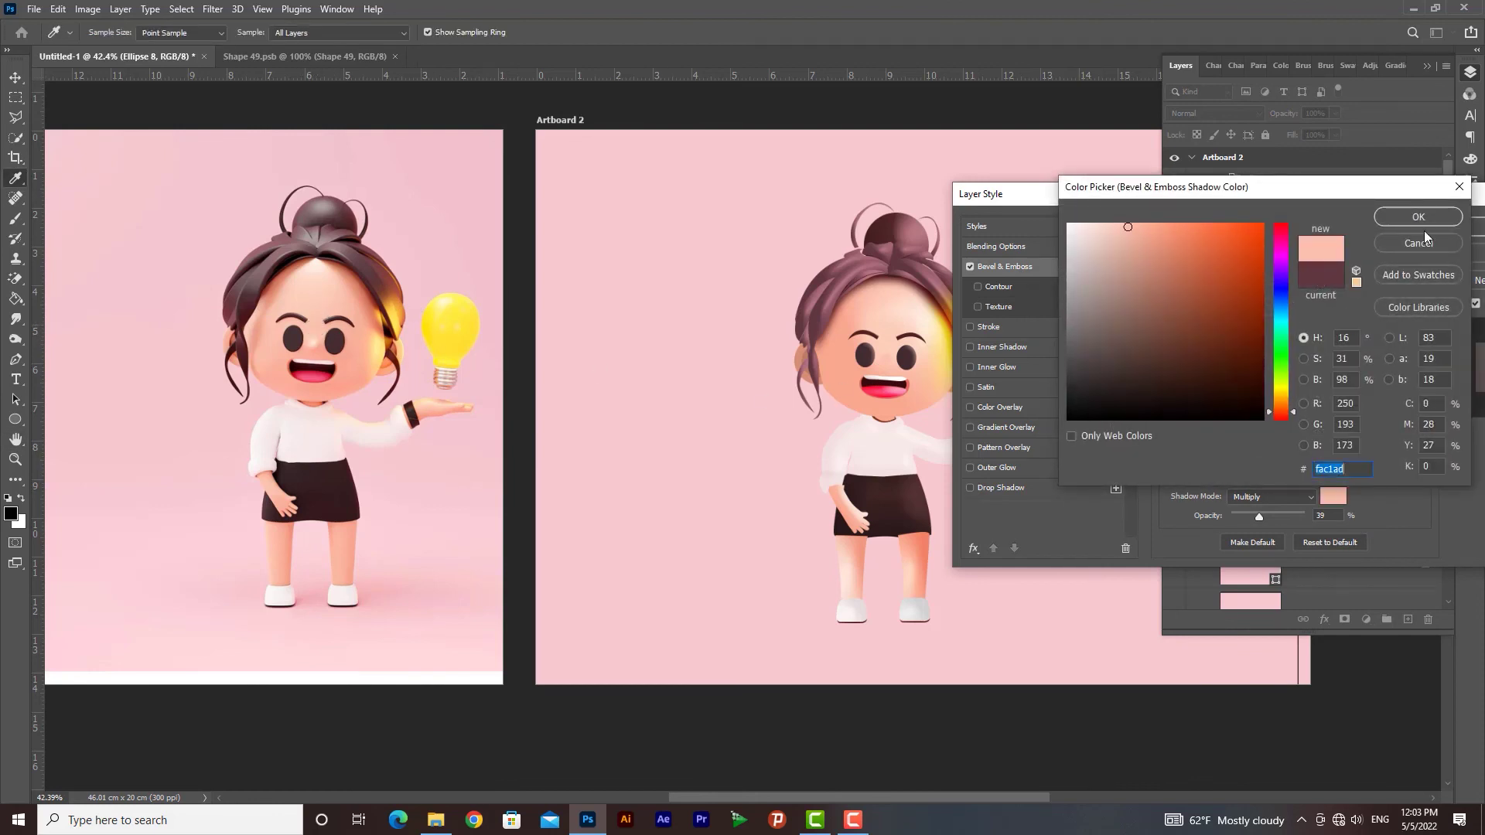
pyautogui.click(1419, 217)
pyautogui.moveTo(1287, 316)
pyautogui.mouseDown()
pyautogui.moveTo(1255, 317)
pyautogui.moveTo(1271, 287)
pyautogui.moveTo(1282, 335)
pyautogui.mouseUp()
pyautogui.click(1466, 231)
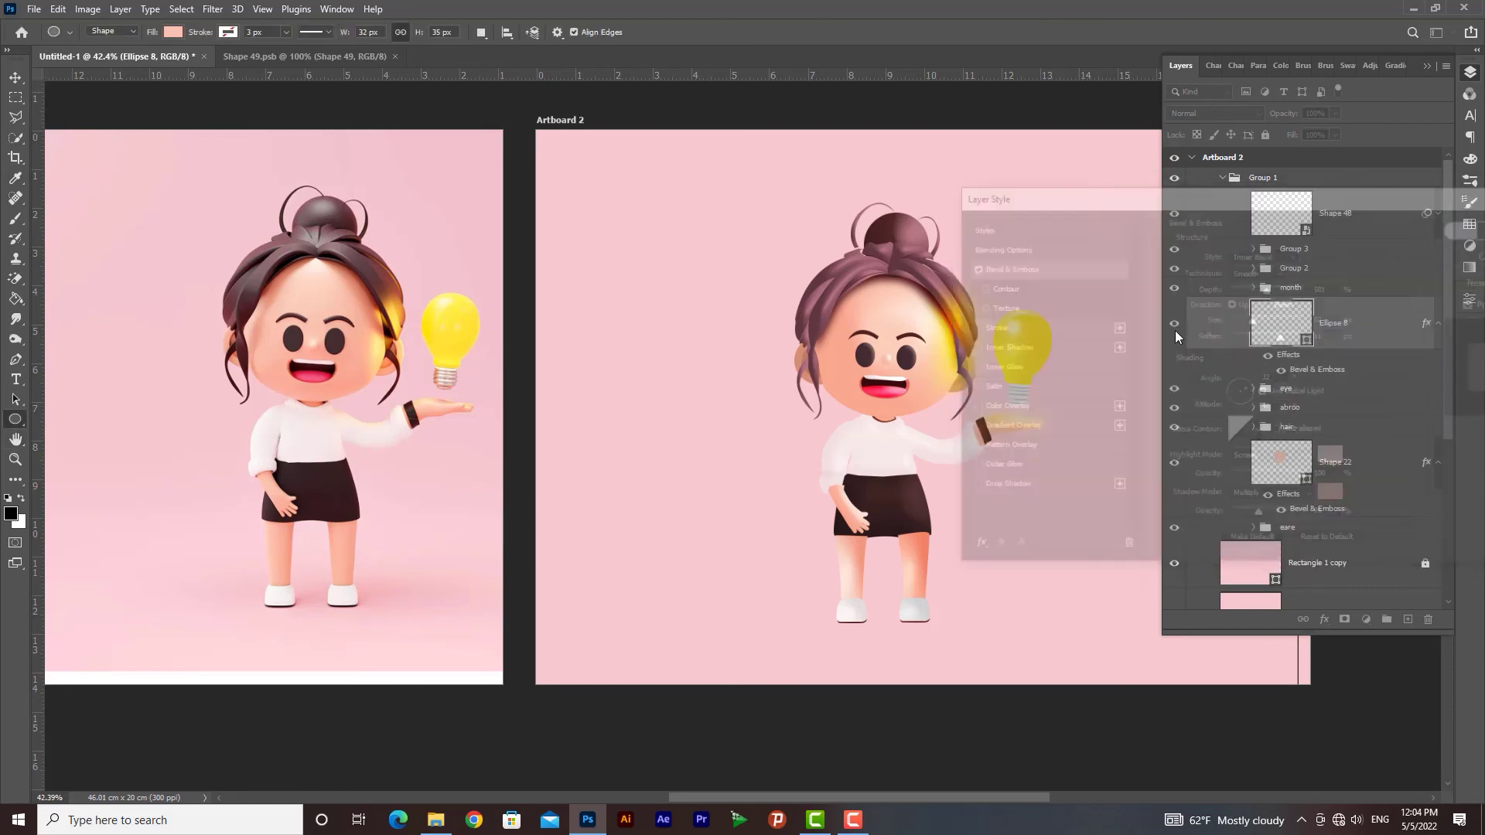